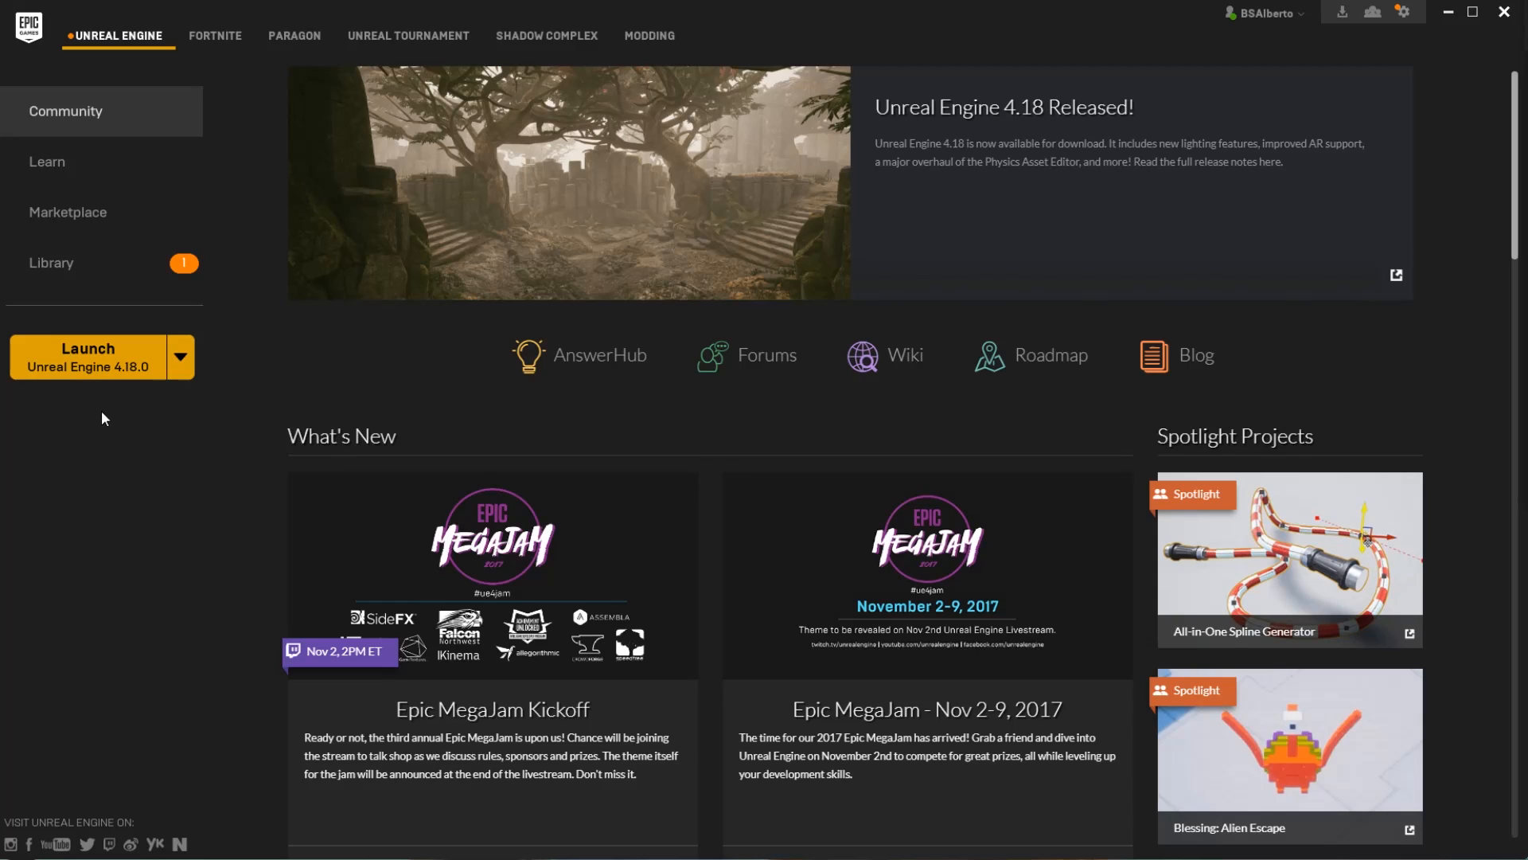
- Launch Unreal Engine 4.18.0 and switch to File Explorer at the 3DAPV_P01_Freddy folder while it loads
{"action": "left_click", "coordinate": [72, 358]}
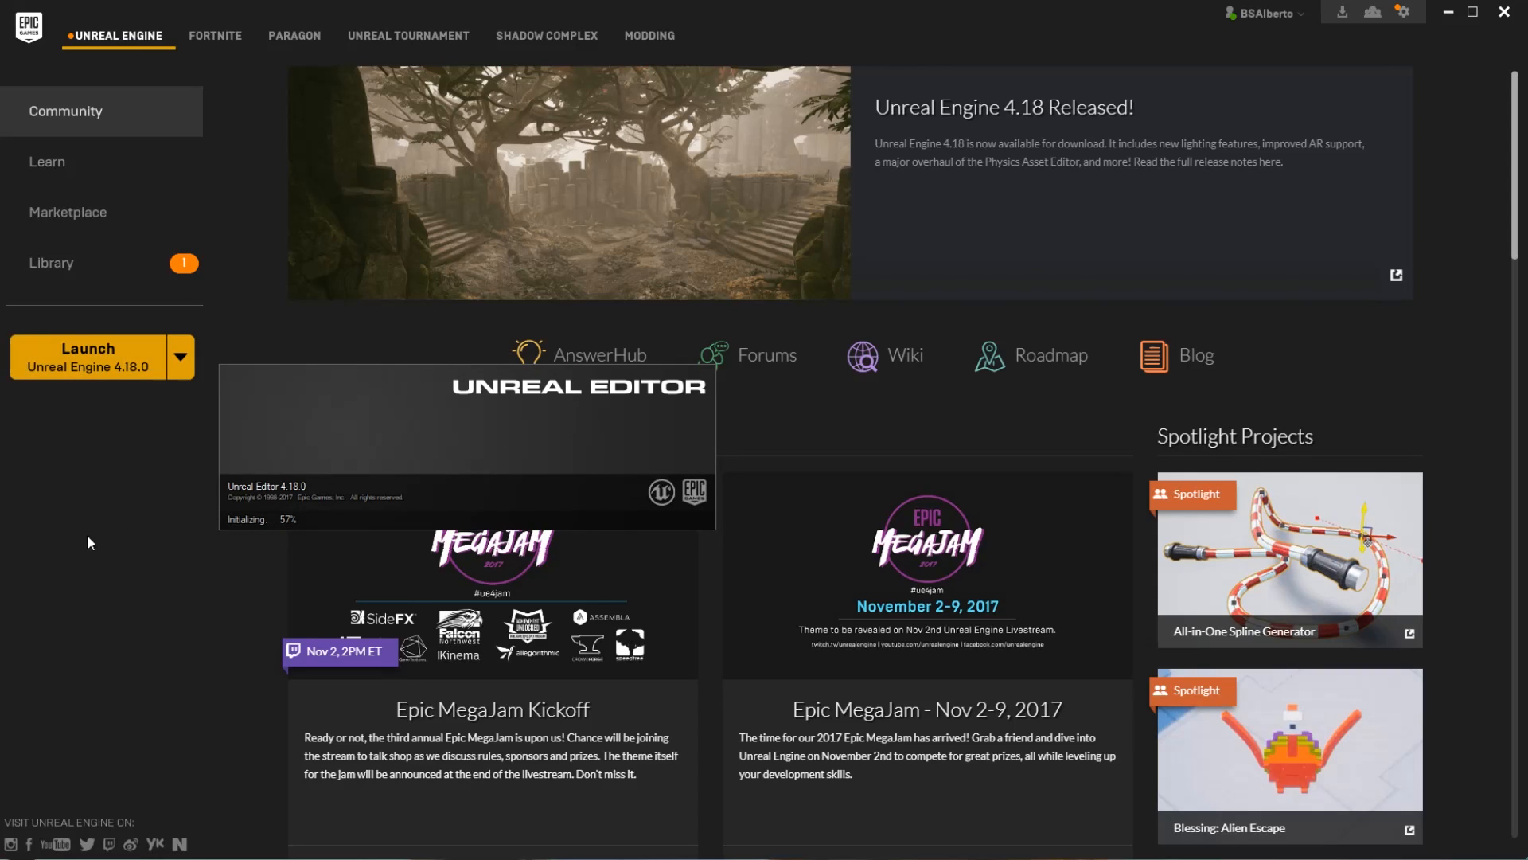
{"action": "key", "text": "alt+Tab"}
{"action": "left_click", "coordinate": [529, 412]}
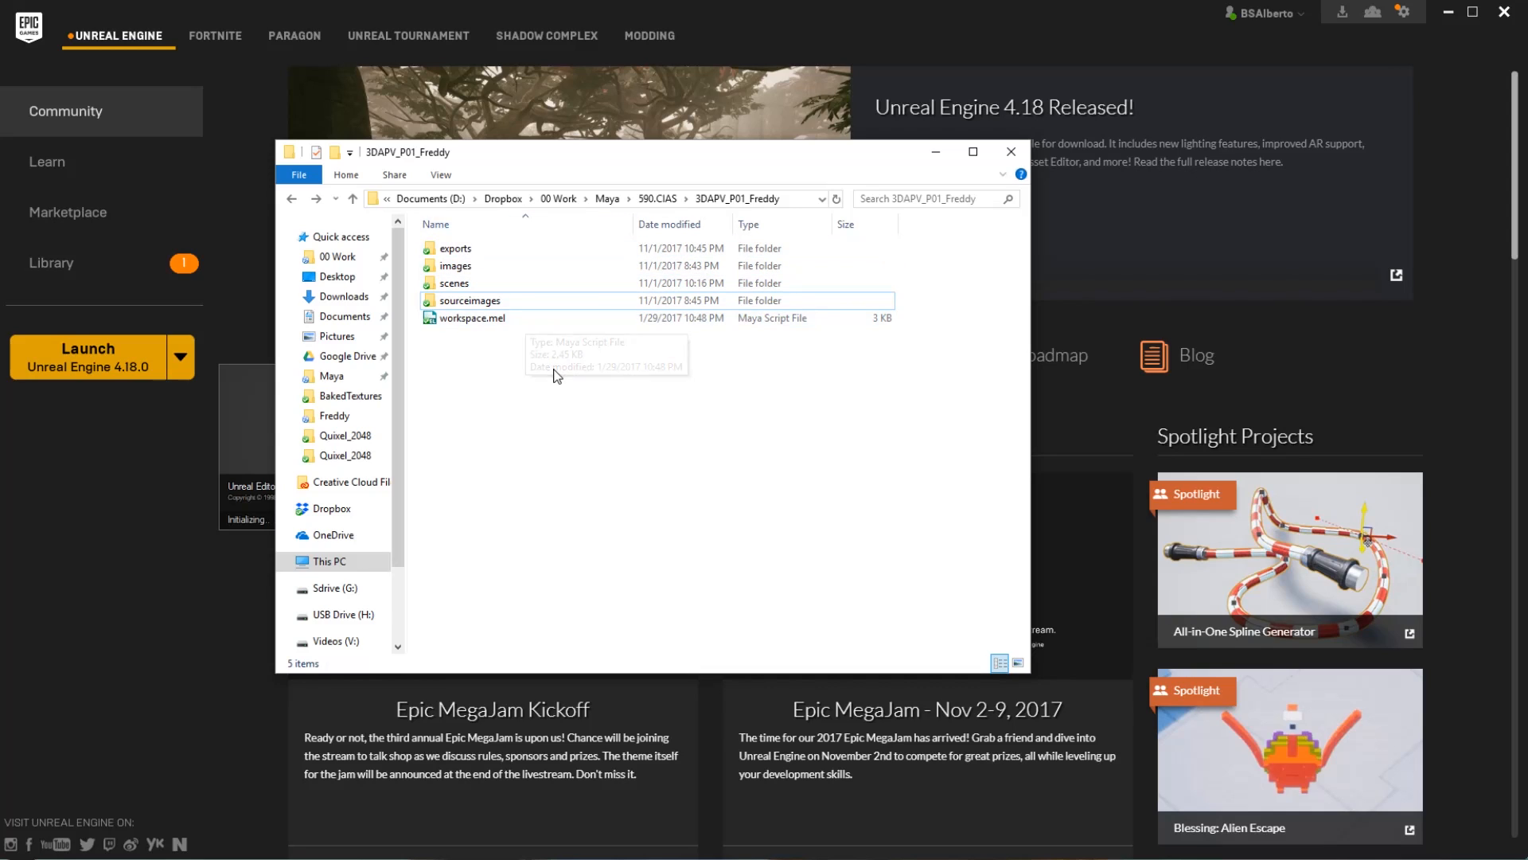
- Look through the exports, sourceimages, images and scenes subfolders of the 3DAPV_P01_Freddy project
{"action": "double_click", "coordinate": [455, 248]}
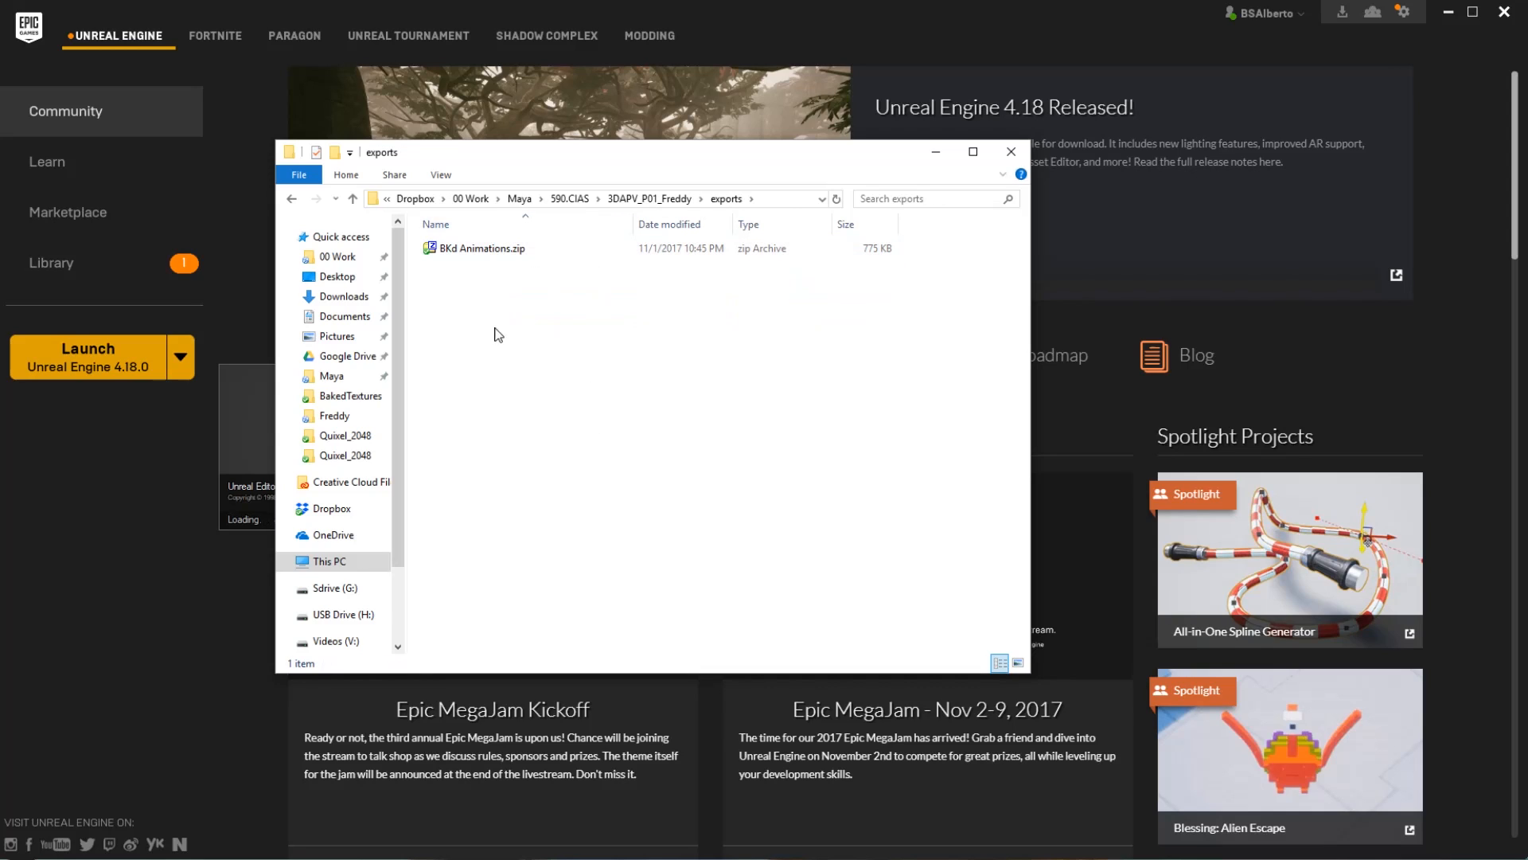
{"action": "key", "text": "alt+Left"}
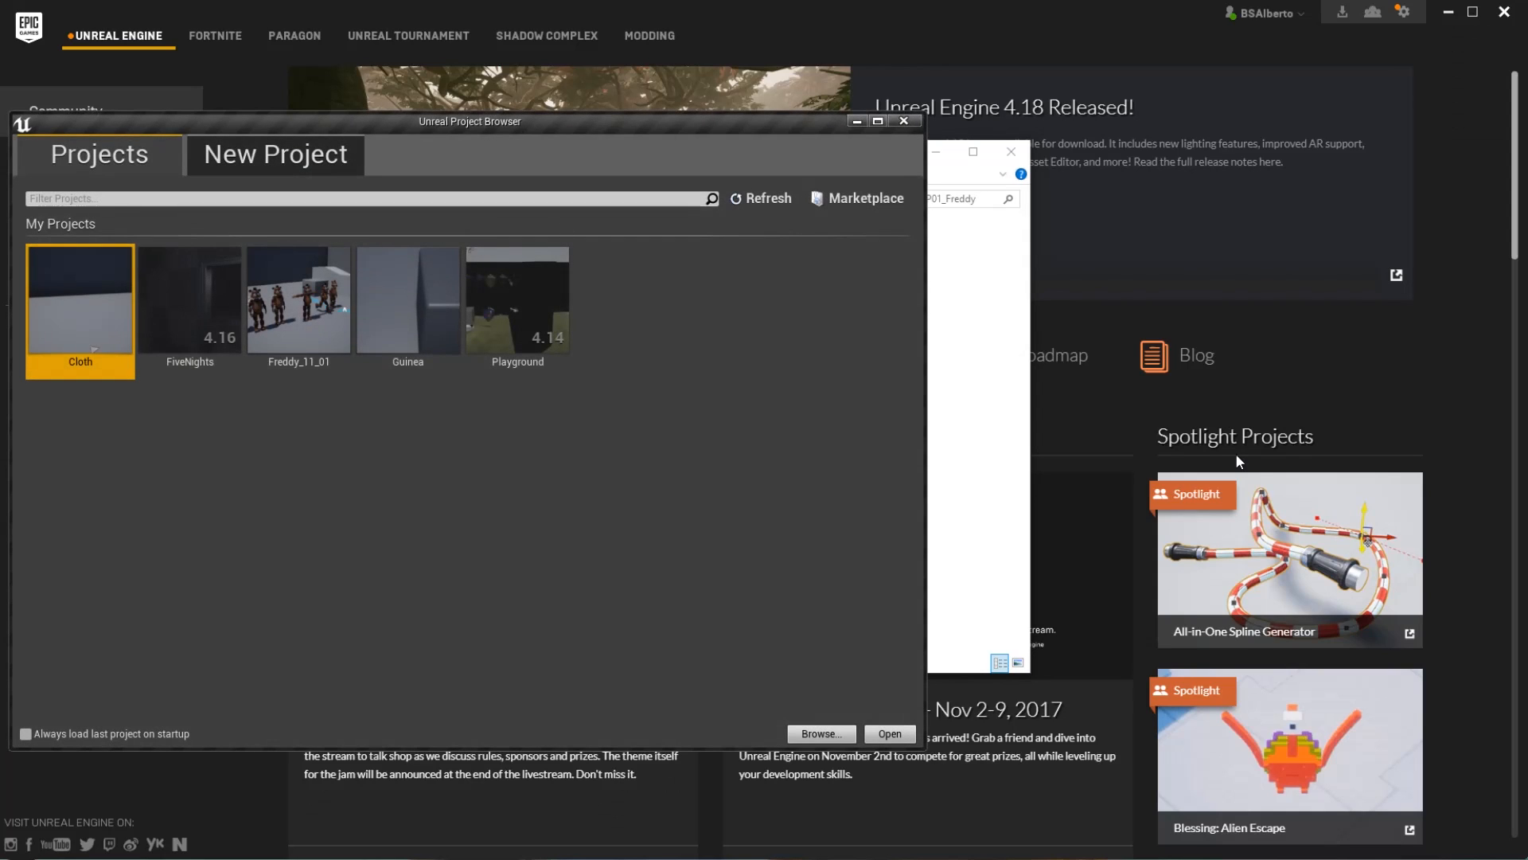
{"action": "left_click", "coordinate": [987, 334]}
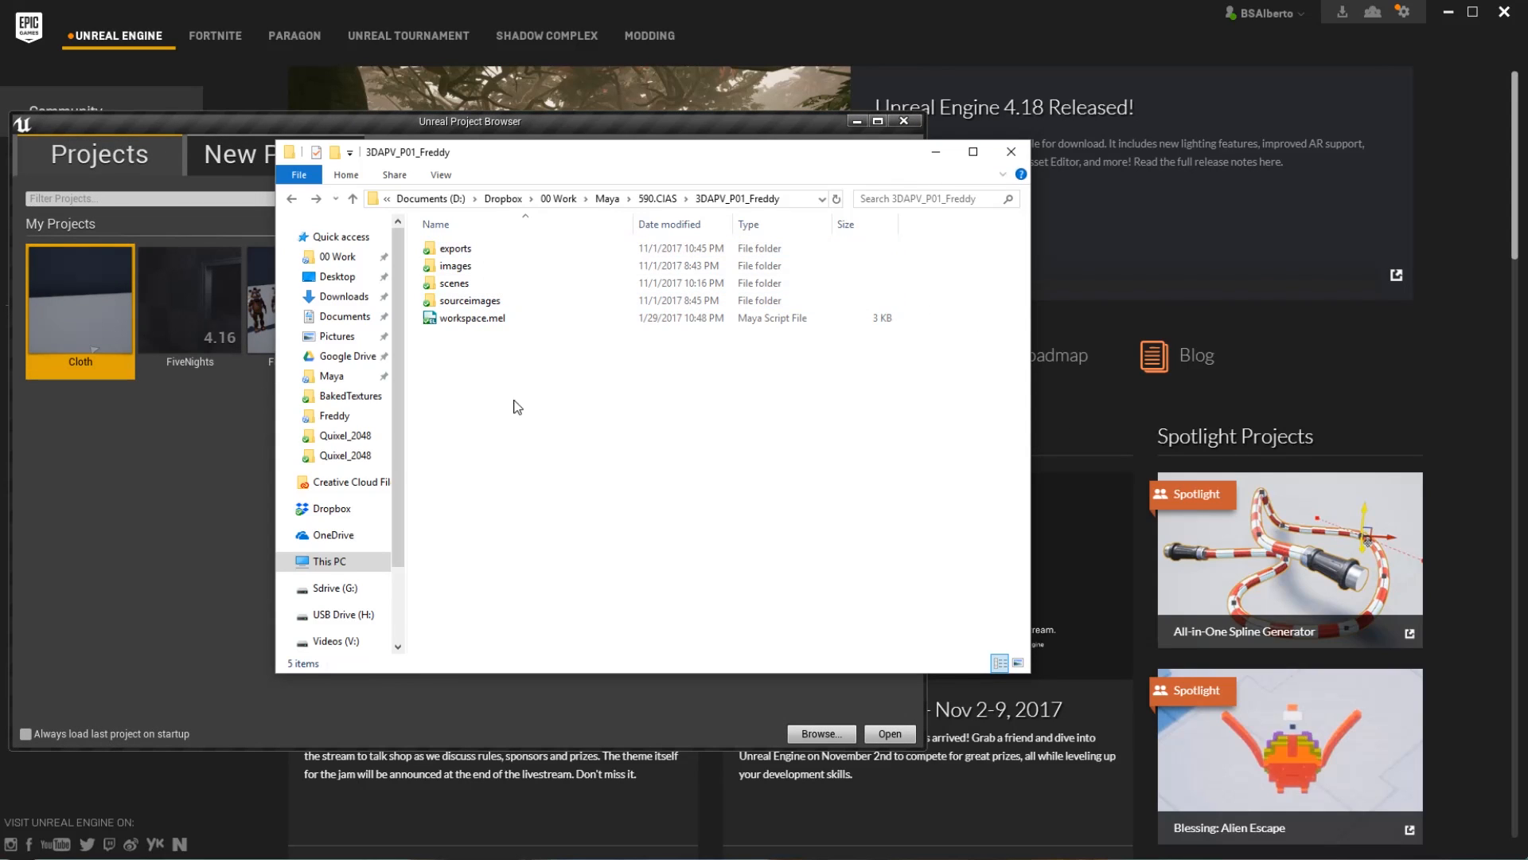
{"action": "double_click", "coordinate": [494, 300]}
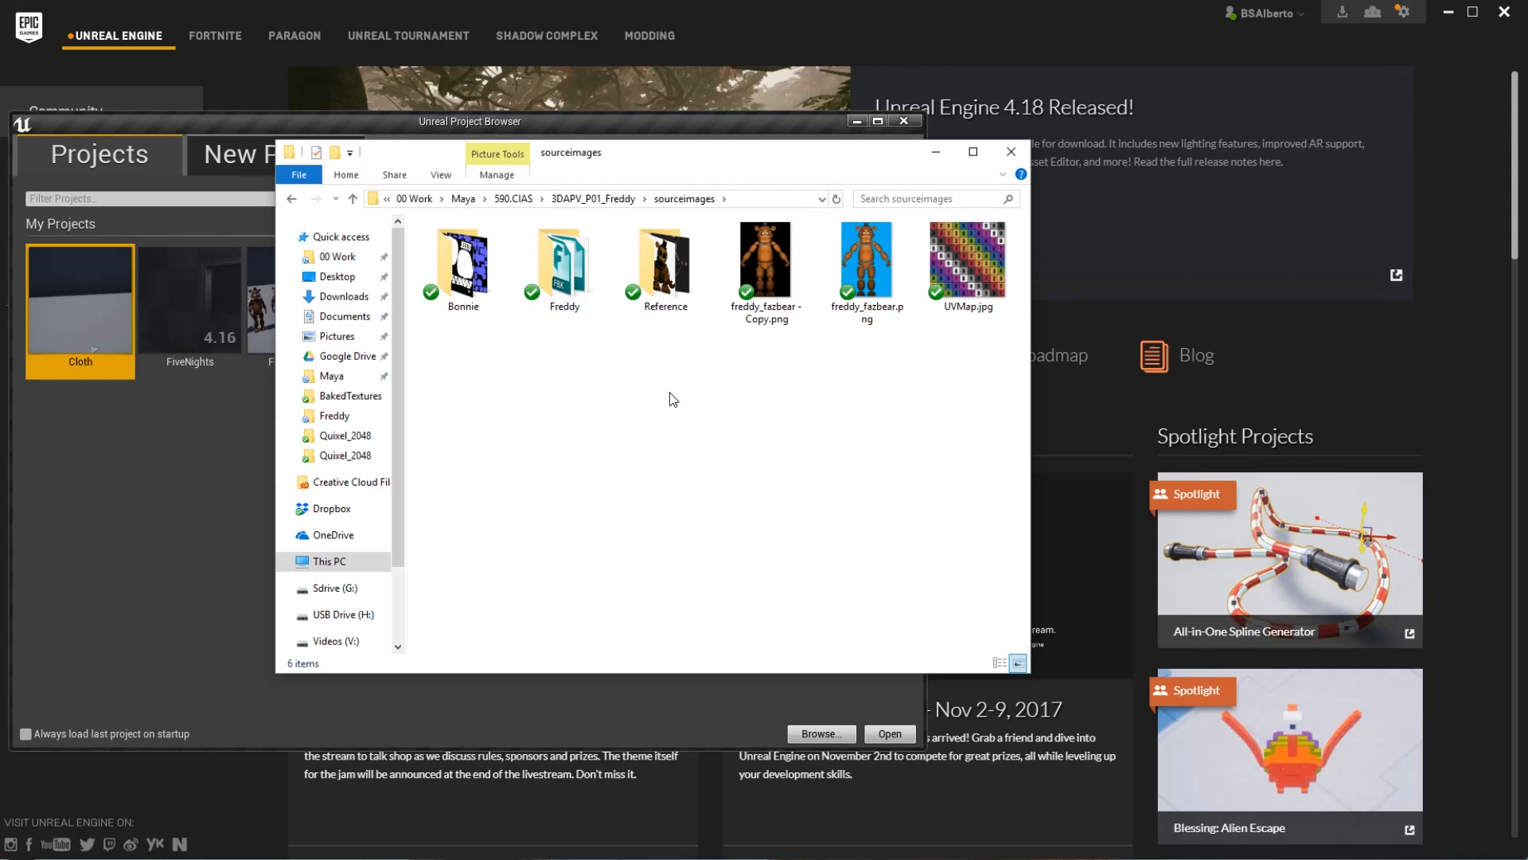
{"action": "key", "text": "alt+Left"}
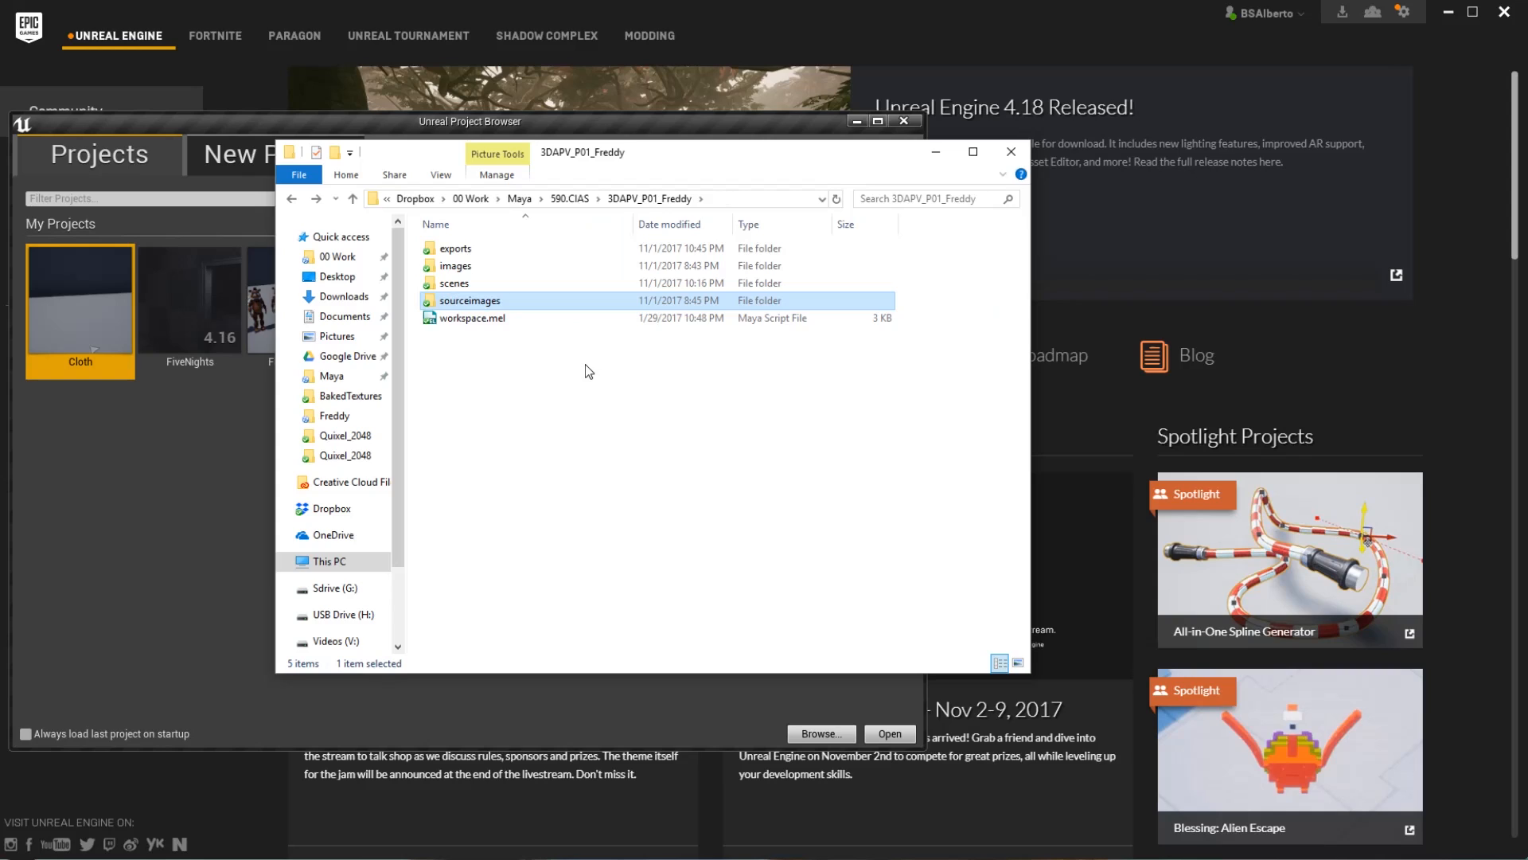
{"action": "double_click", "coordinate": [486, 267]}
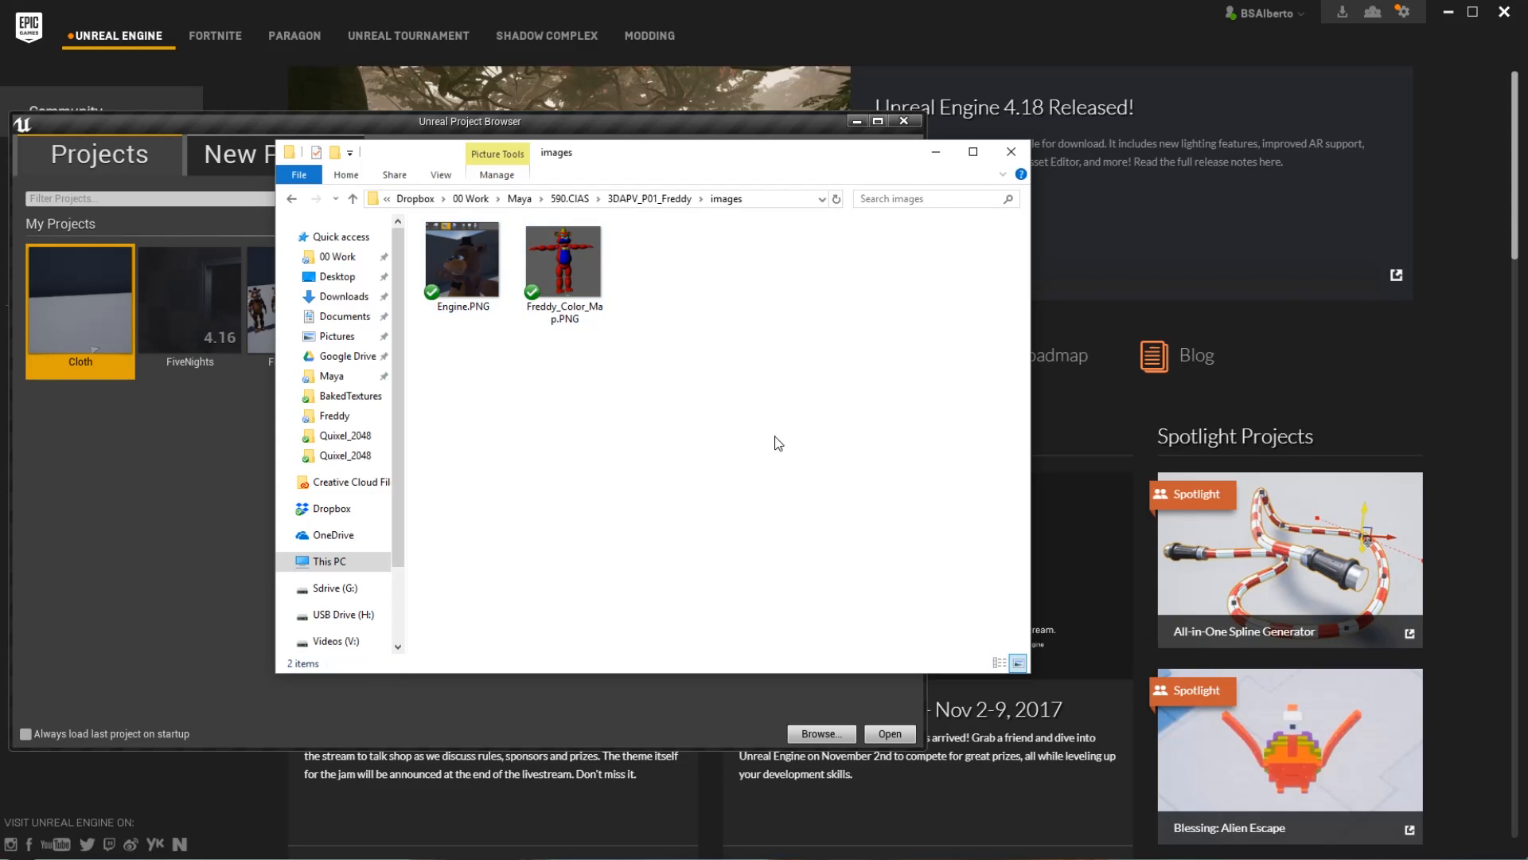
{"action": "key", "text": "alt+Left"}
{"action": "double_click", "coordinate": [514, 286]}
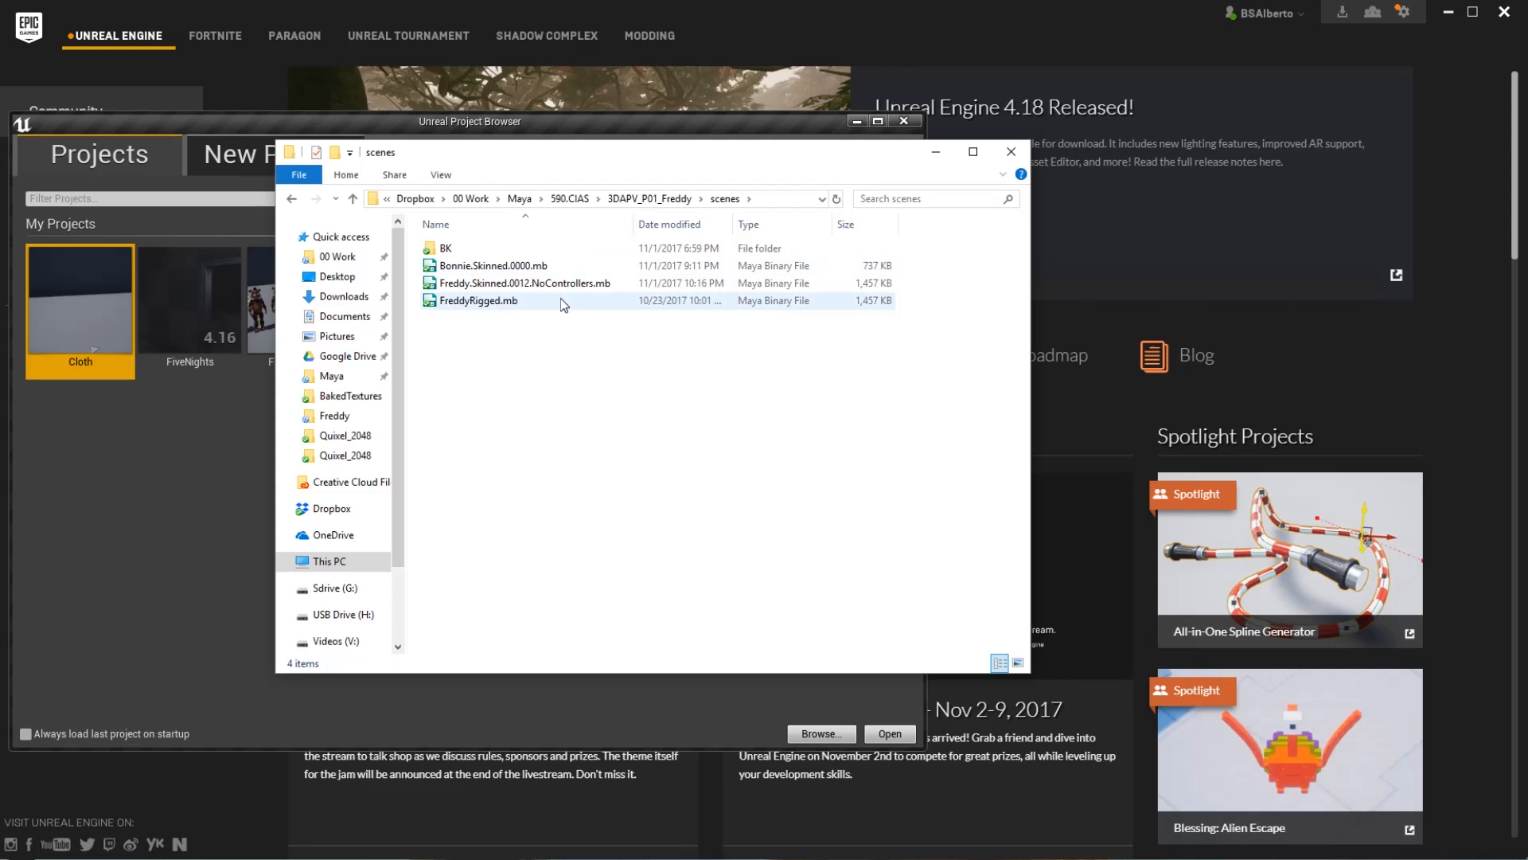
{"action": "key", "text": "alt+Left"}
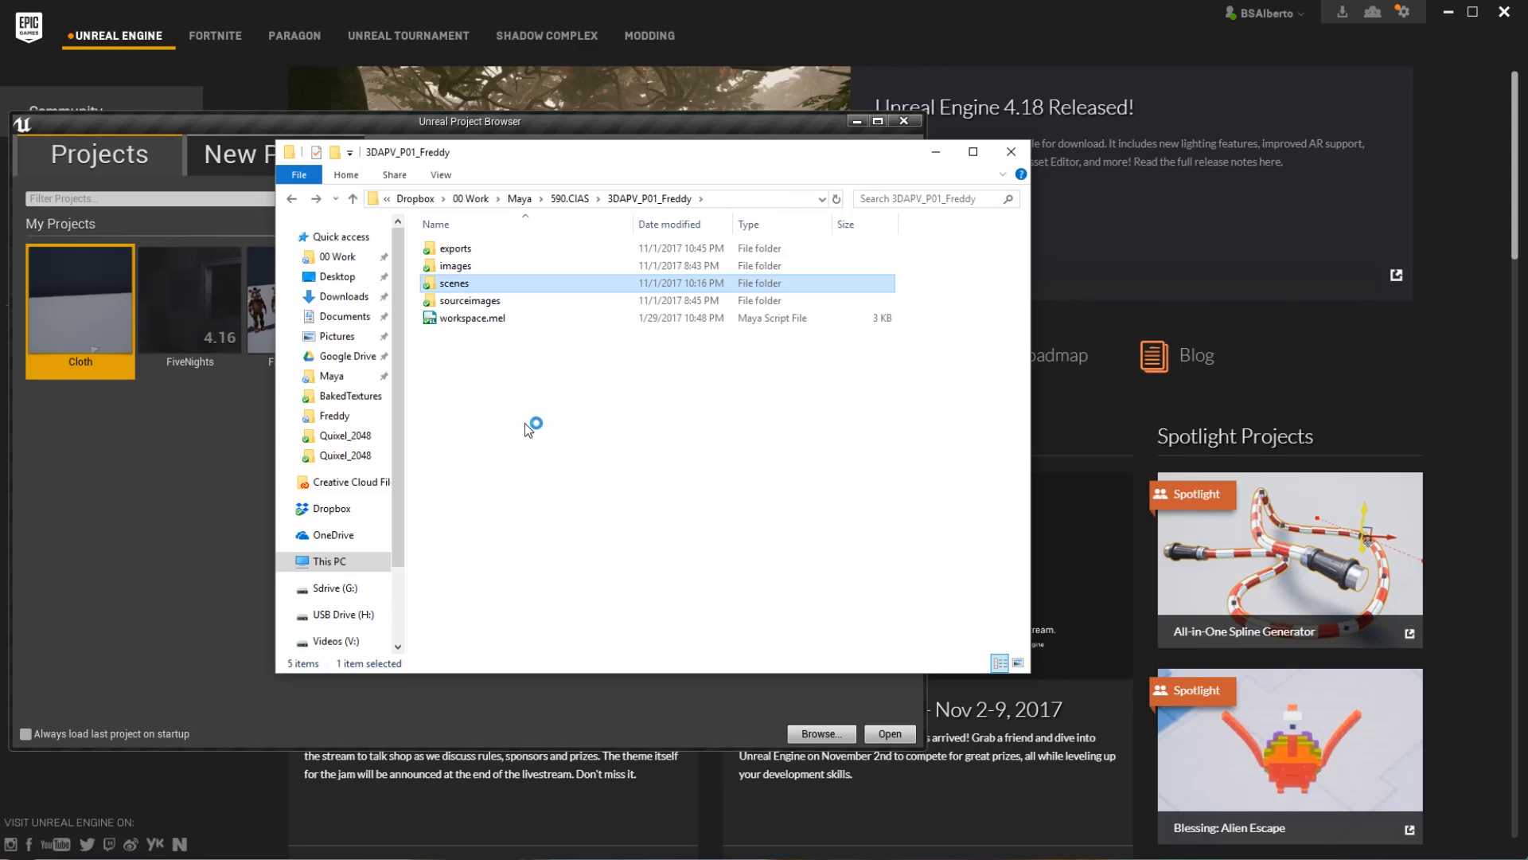
- View the pictures in the Reference folder inside sourceimages and return to sourceimages
{"action": "left_click", "coordinate": [502, 303]}
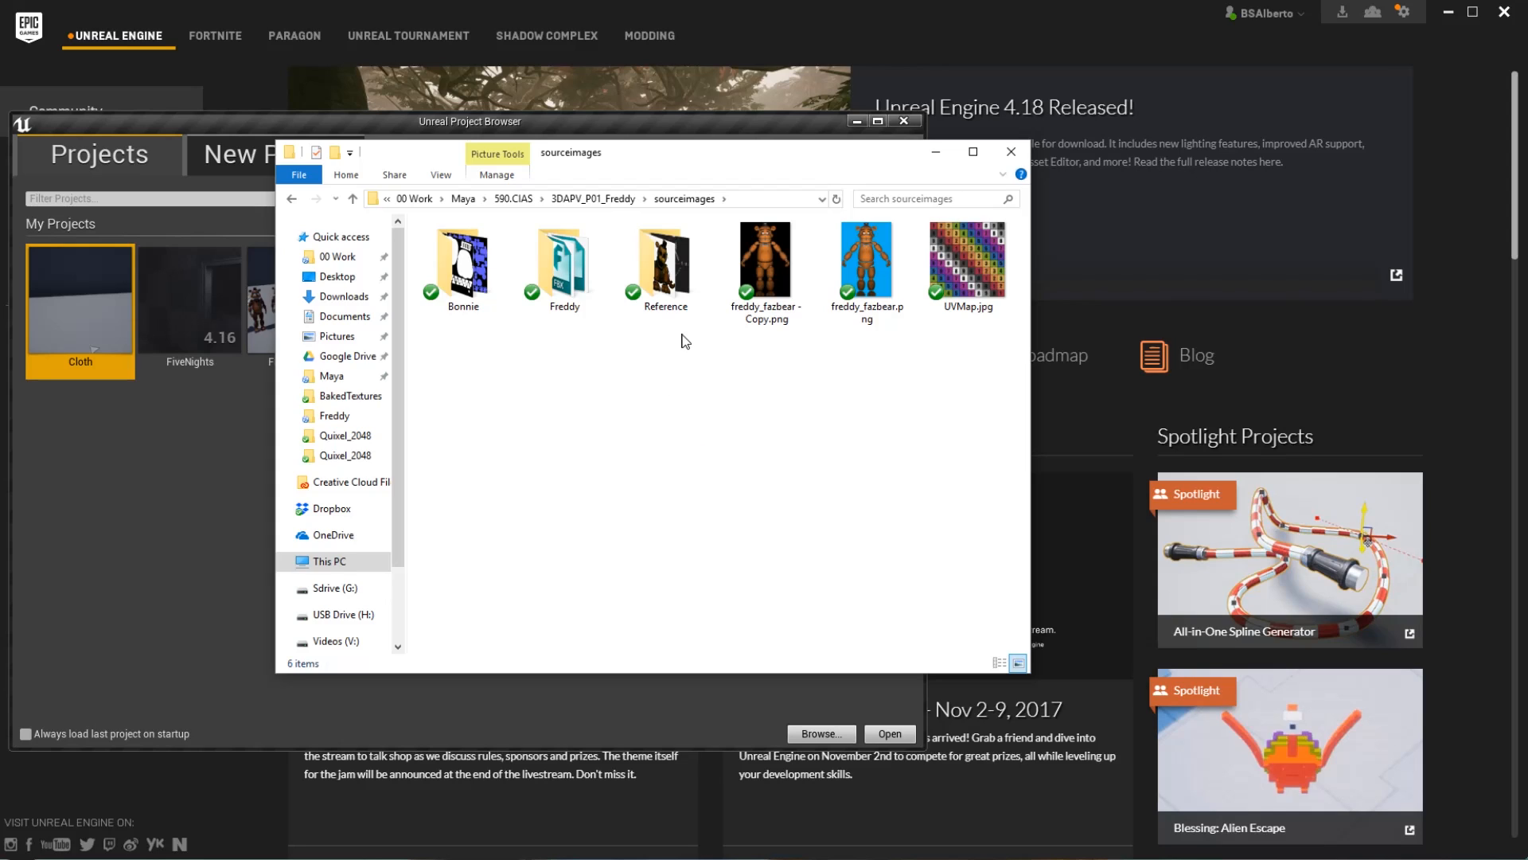
{"action": "double_click", "coordinate": [665, 267]}
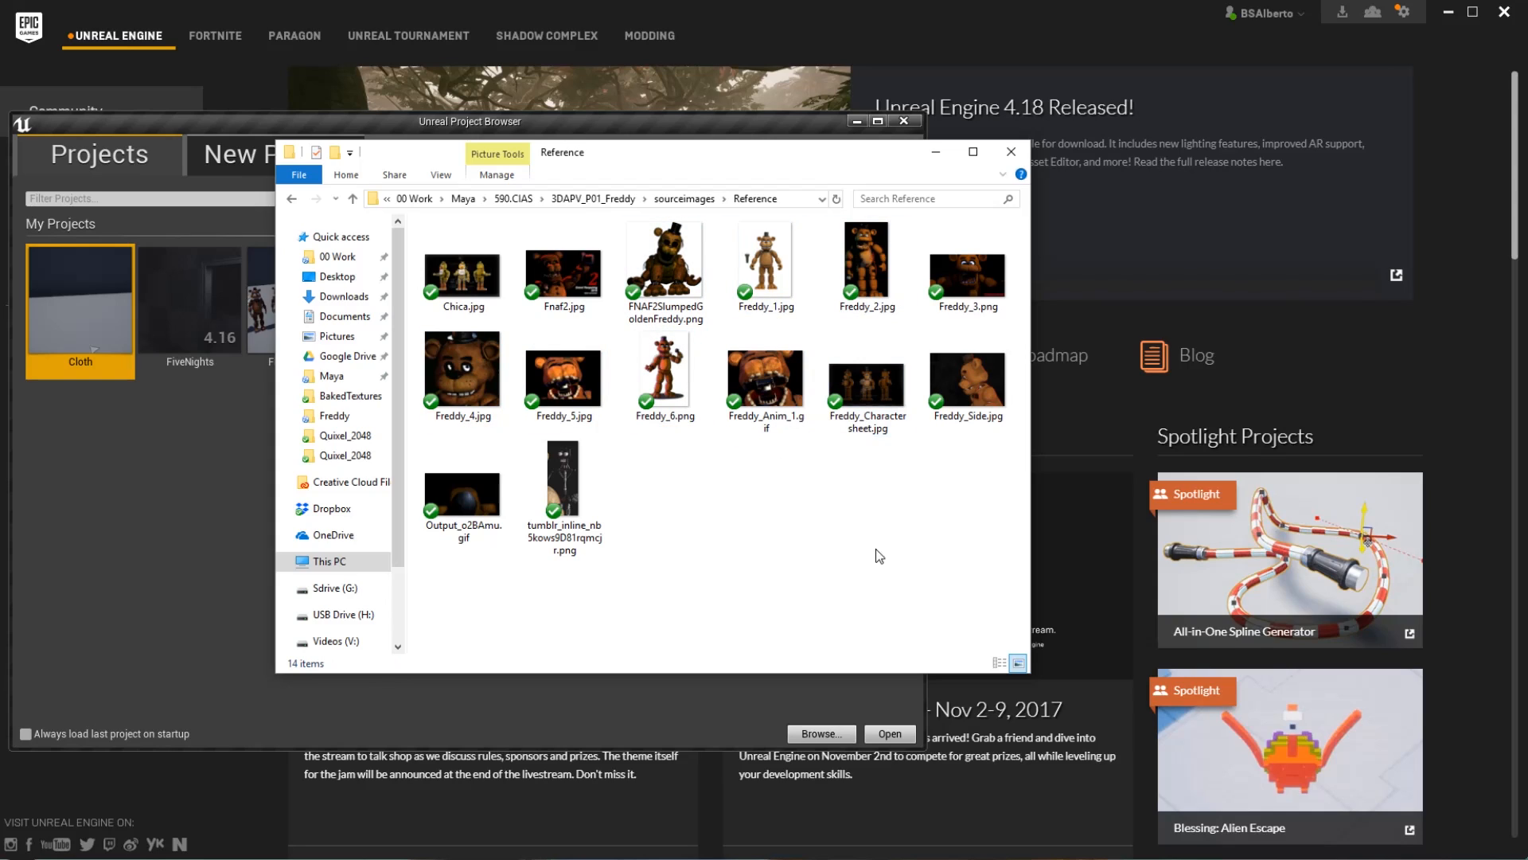
{"action": "key", "text": "alt+Left"}
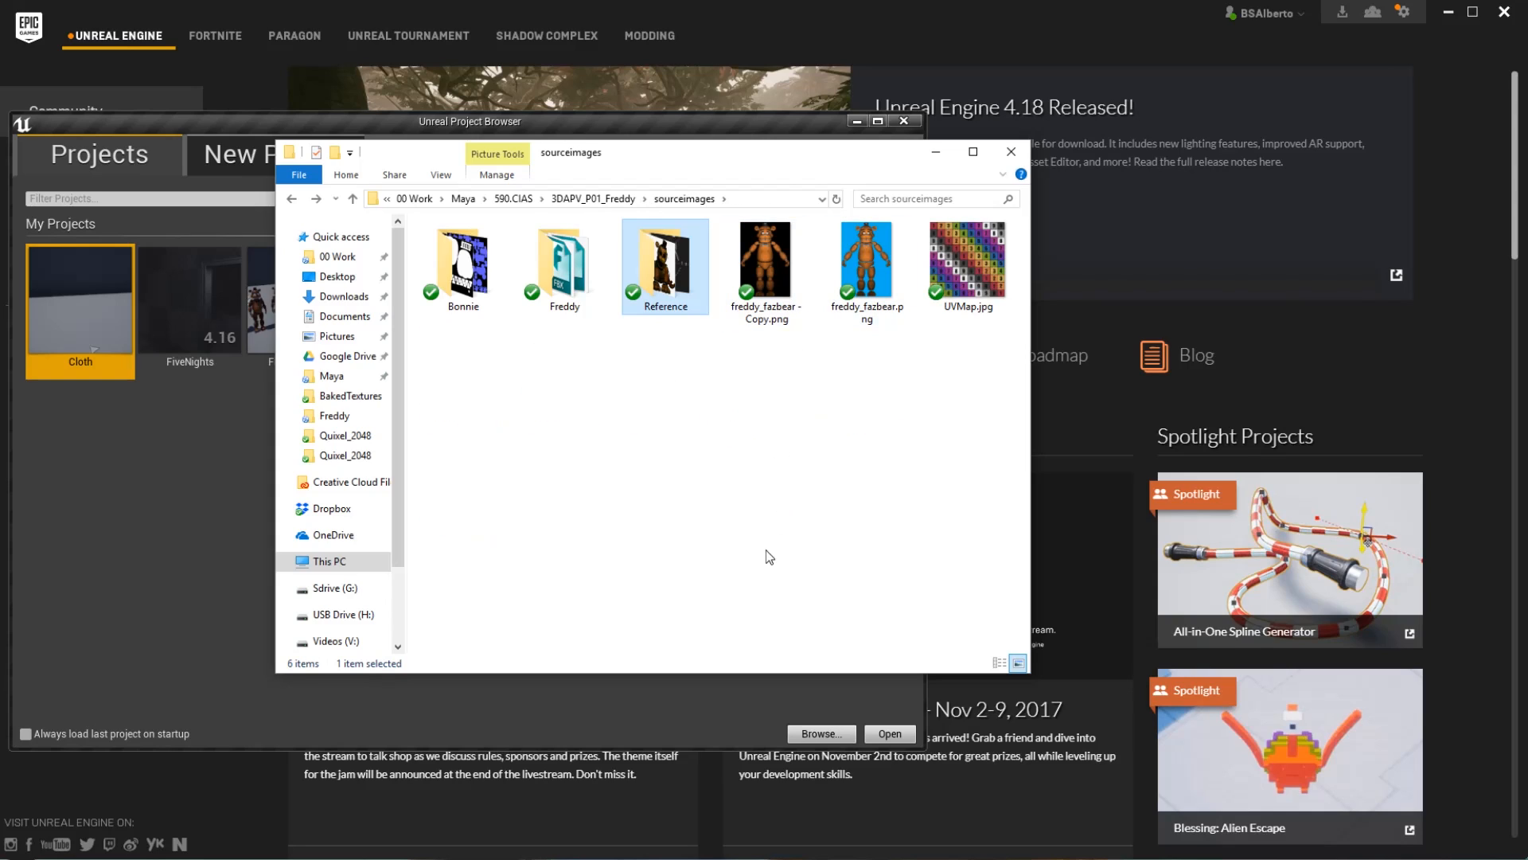
- Examine the character textures in the Quixel_2048 and Quixel_512 subfolders of the Freddy source folder
{"action": "left_click", "coordinate": [610, 347]}
{"action": "double_click", "coordinate": [564, 267]}
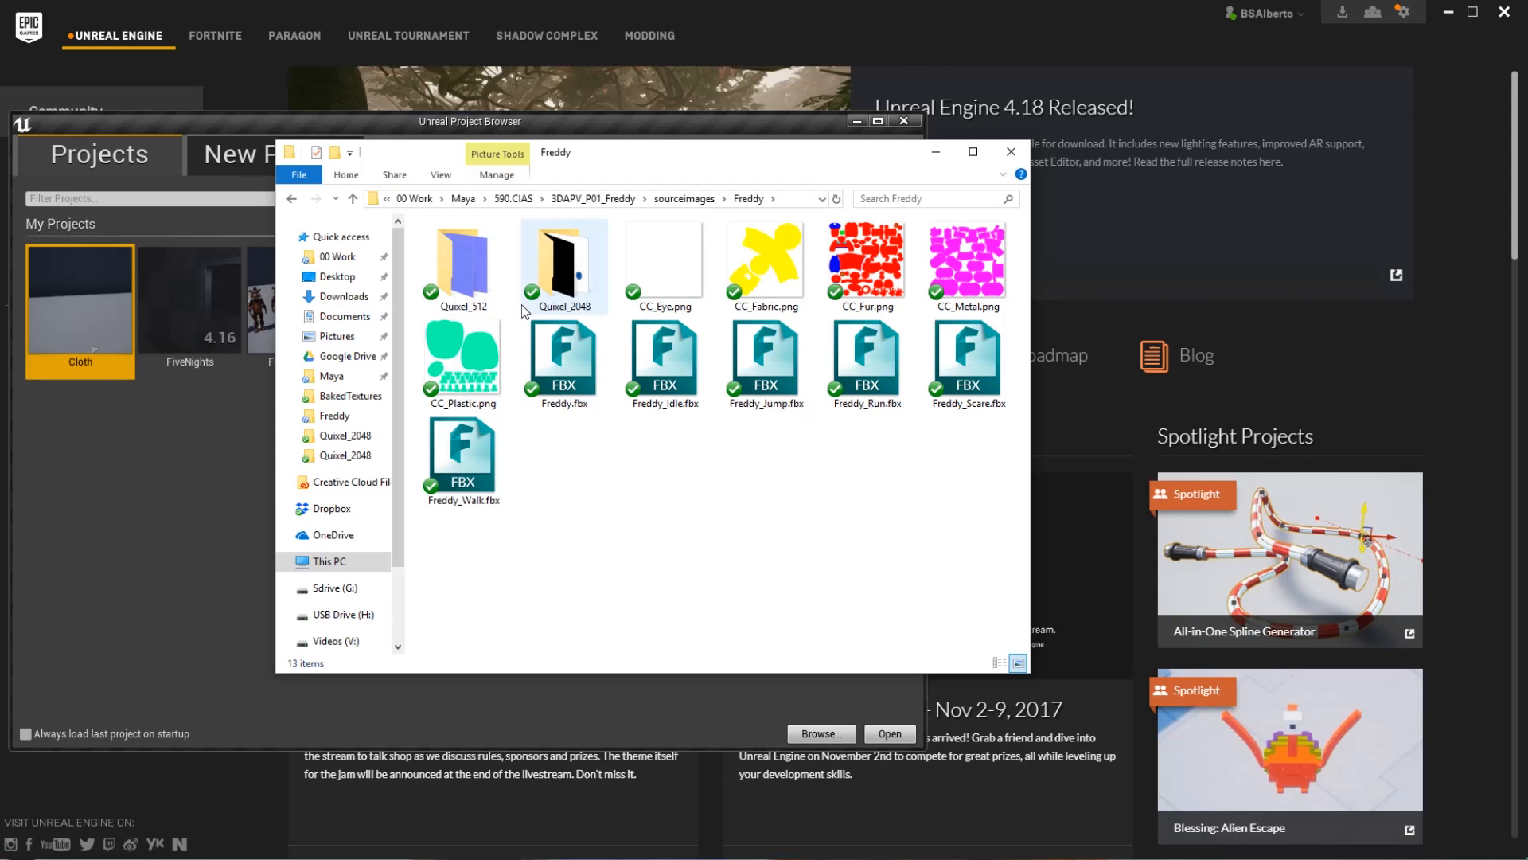
{"action": "double_click", "coordinate": [466, 276]}
{"action": "key", "text": "alt+Left"}
{"action": "double_click", "coordinate": [571, 295]}
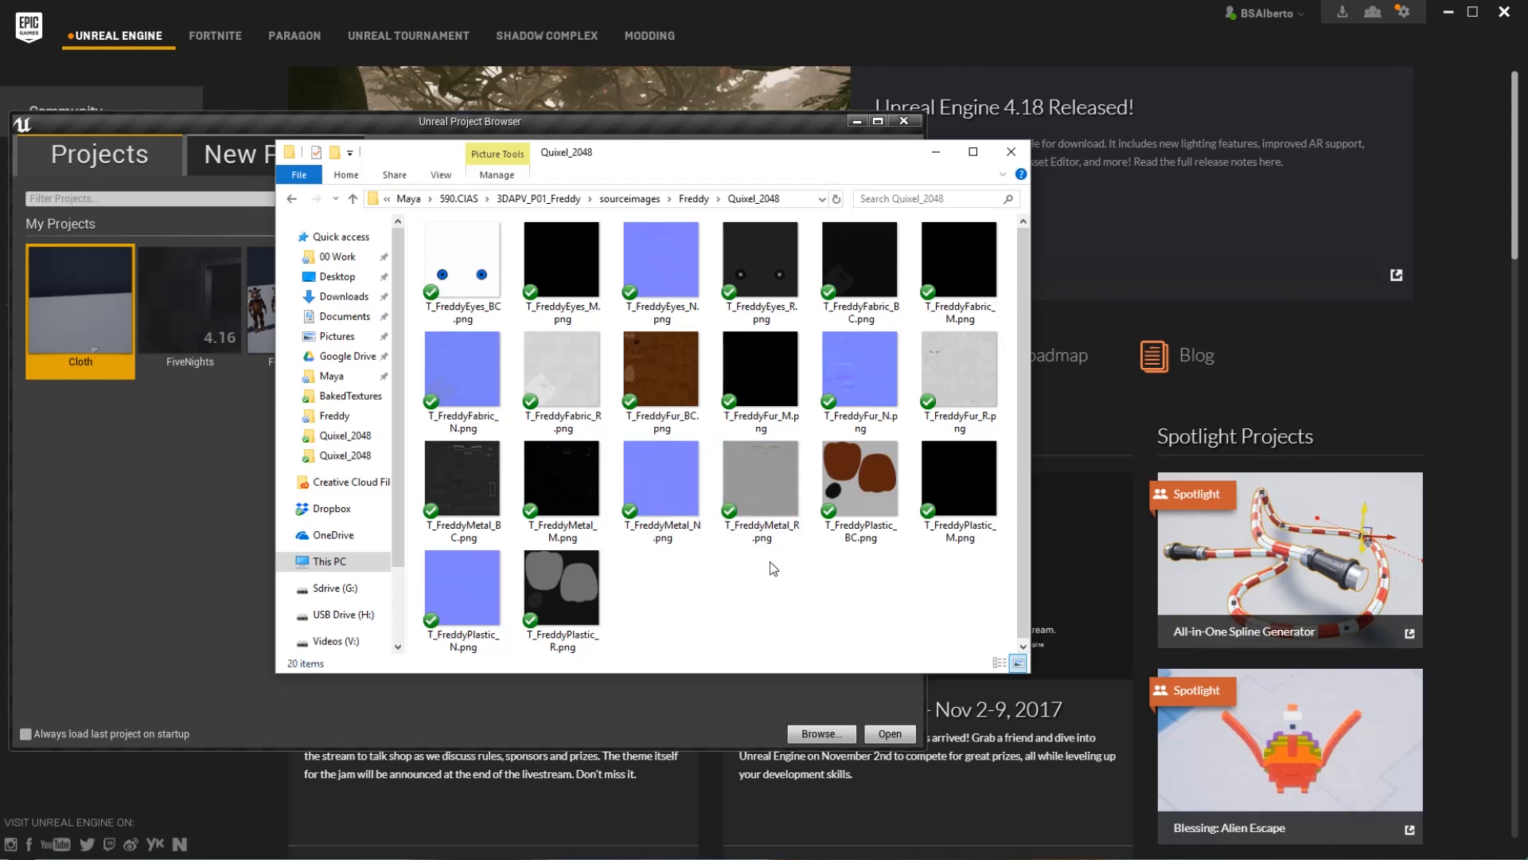
{"action": "key", "text": "alt+Up"}
{"action": "double_click", "coordinate": [471, 256]}
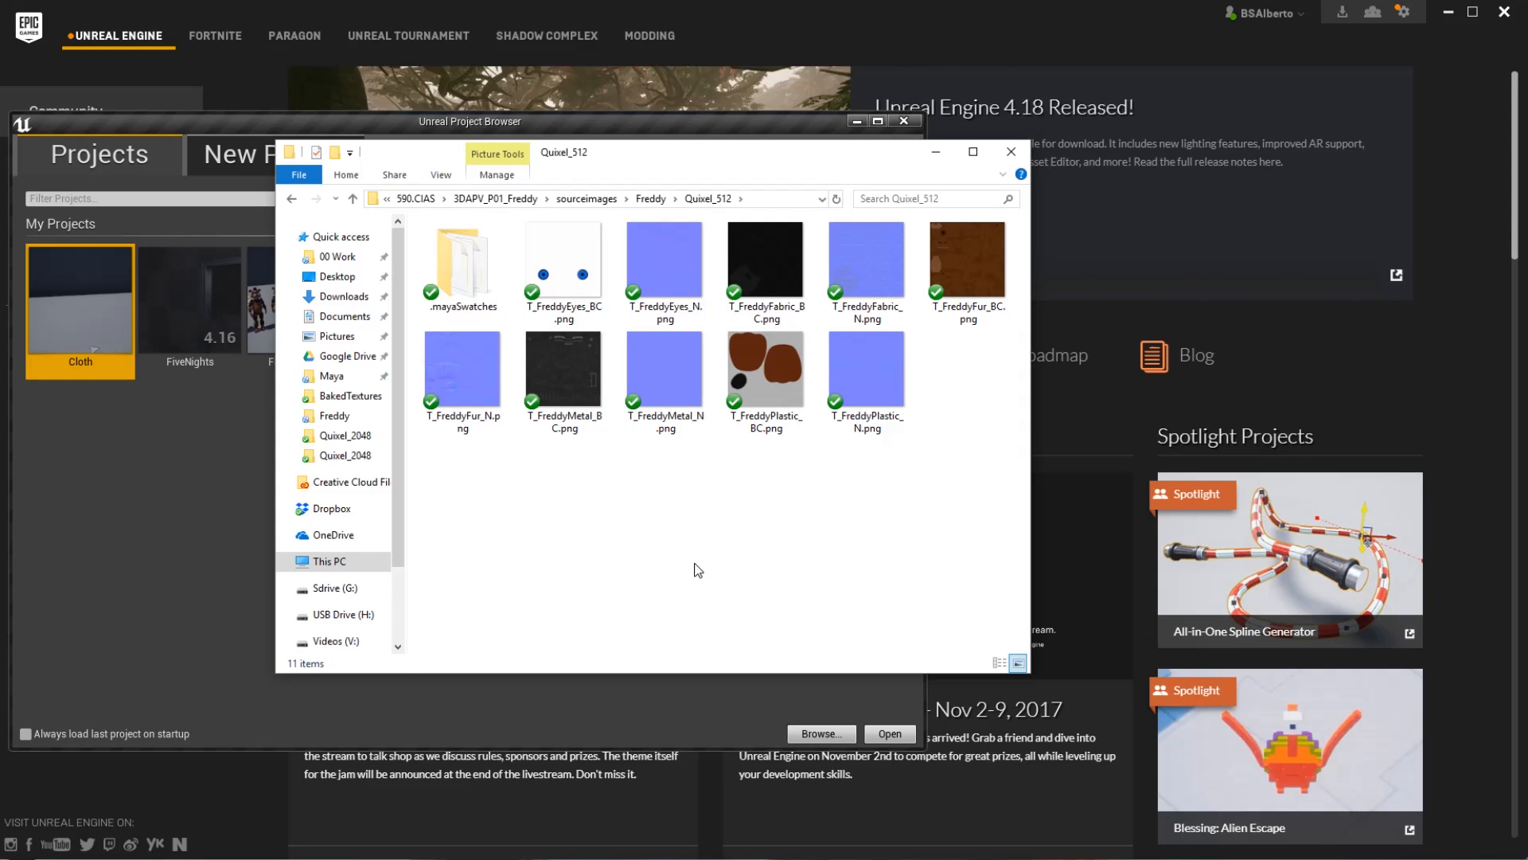
{"action": "key", "text": "alt+Up"}
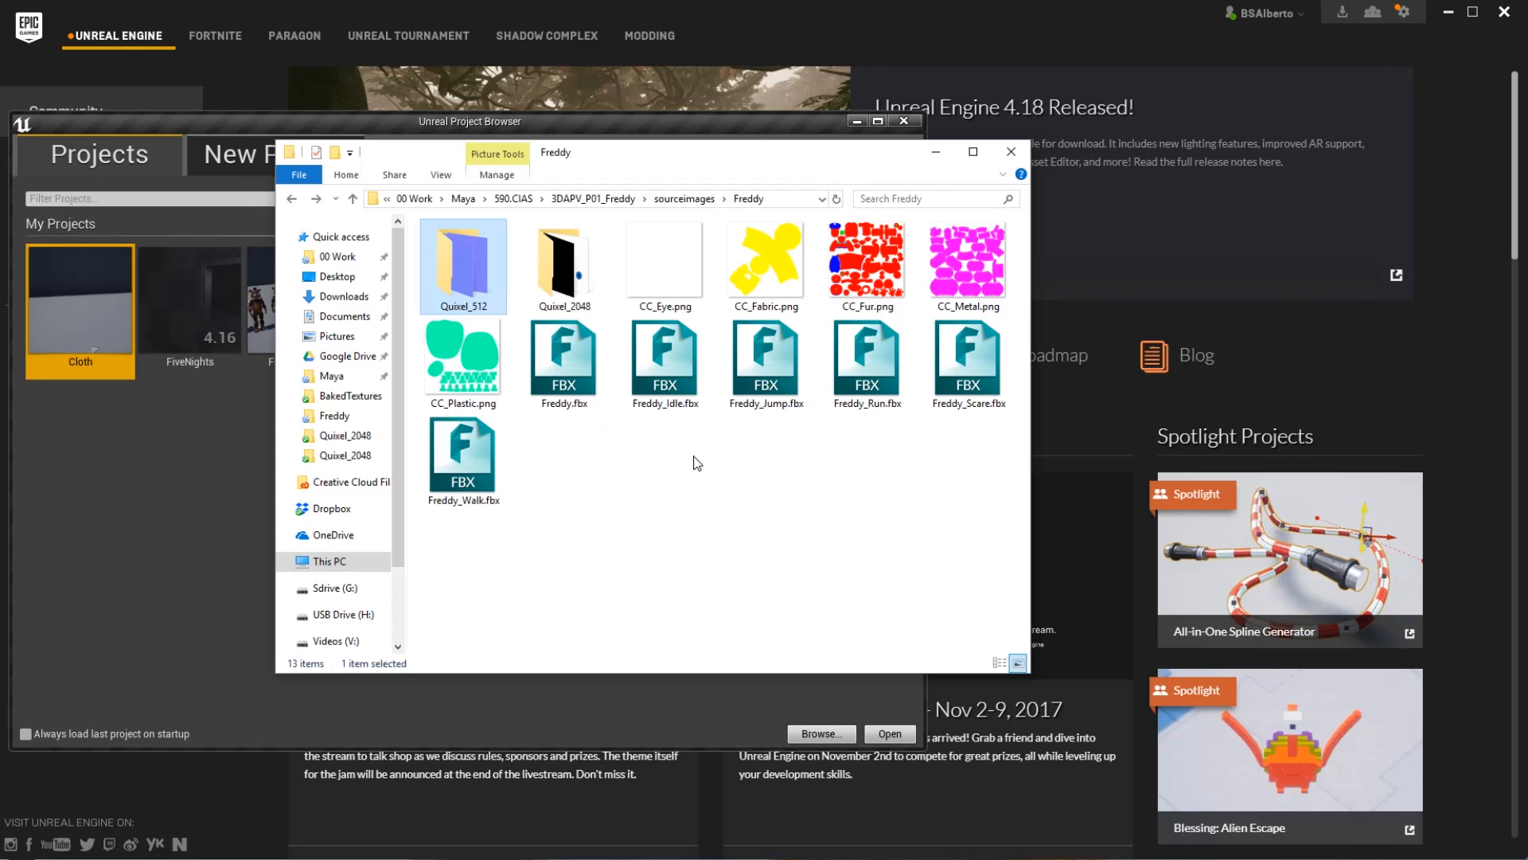
{"action": "left_click", "coordinate": [713, 519]}
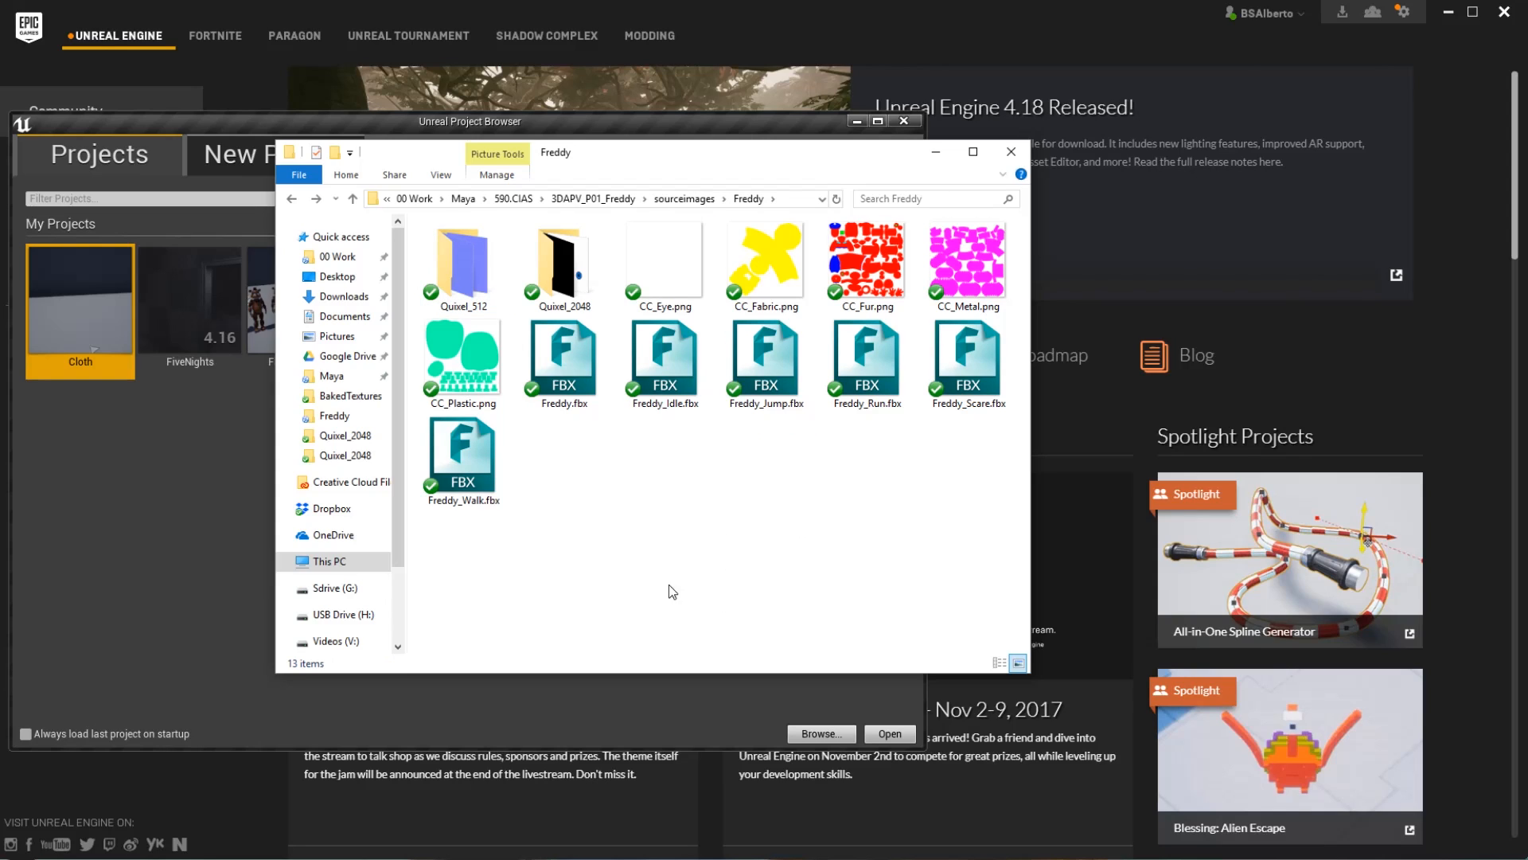
- Review the Freddy model and the Idle, Jump, Run, Scare and Walk FBX files, and return to the Unreal Project Browser
{"action": "left_click", "coordinate": [596, 405]}
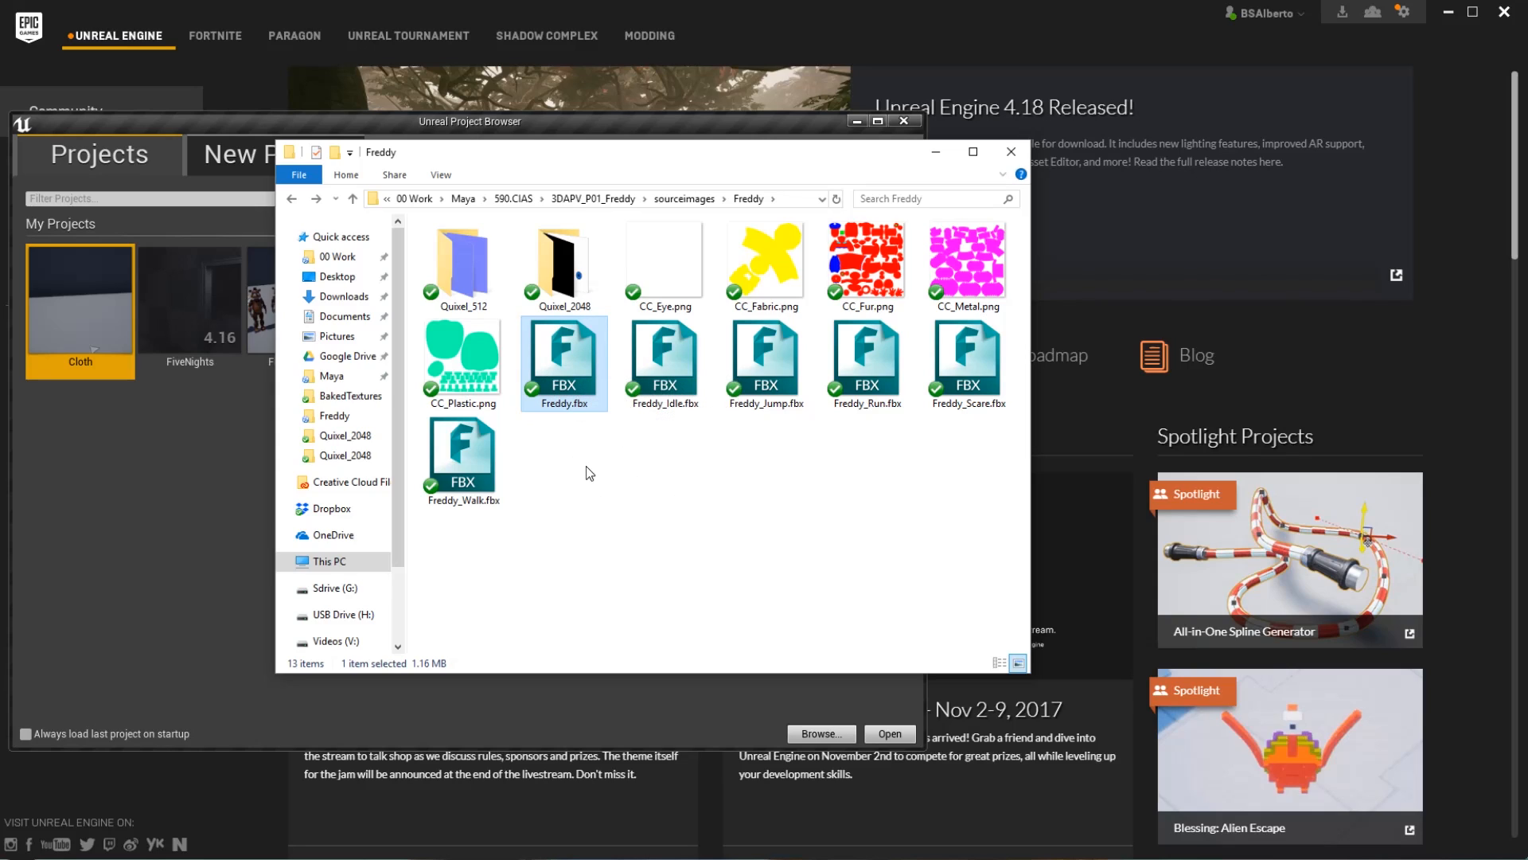
{"action": "left_click", "coordinate": [666, 374]}
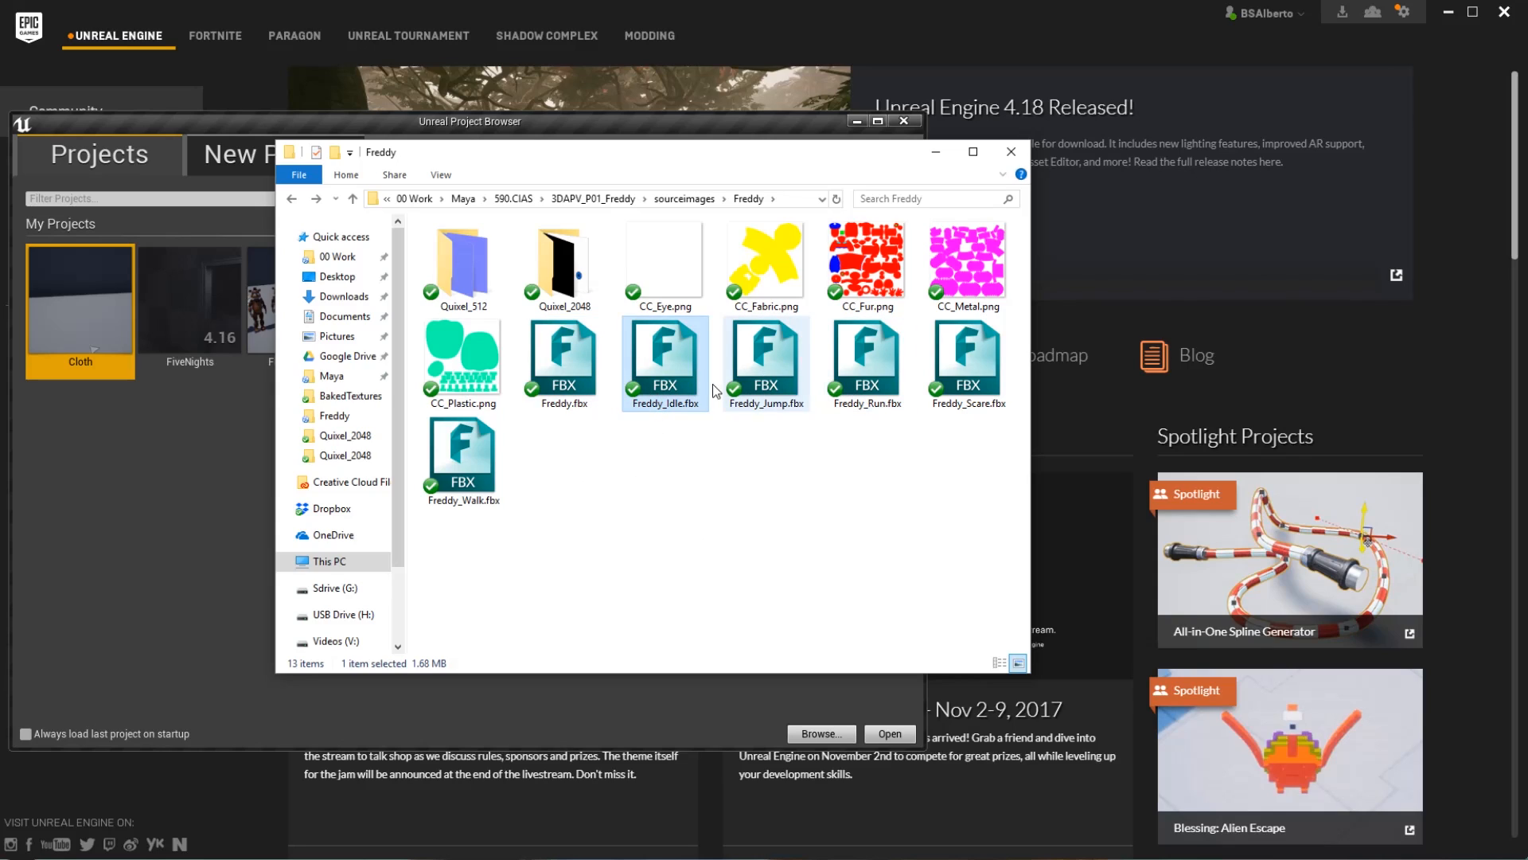
{"action": "left_click", "coordinate": [758, 383]}
{"action": "left_click", "coordinate": [867, 381]}
{"action": "left_click", "coordinate": [976, 374]}
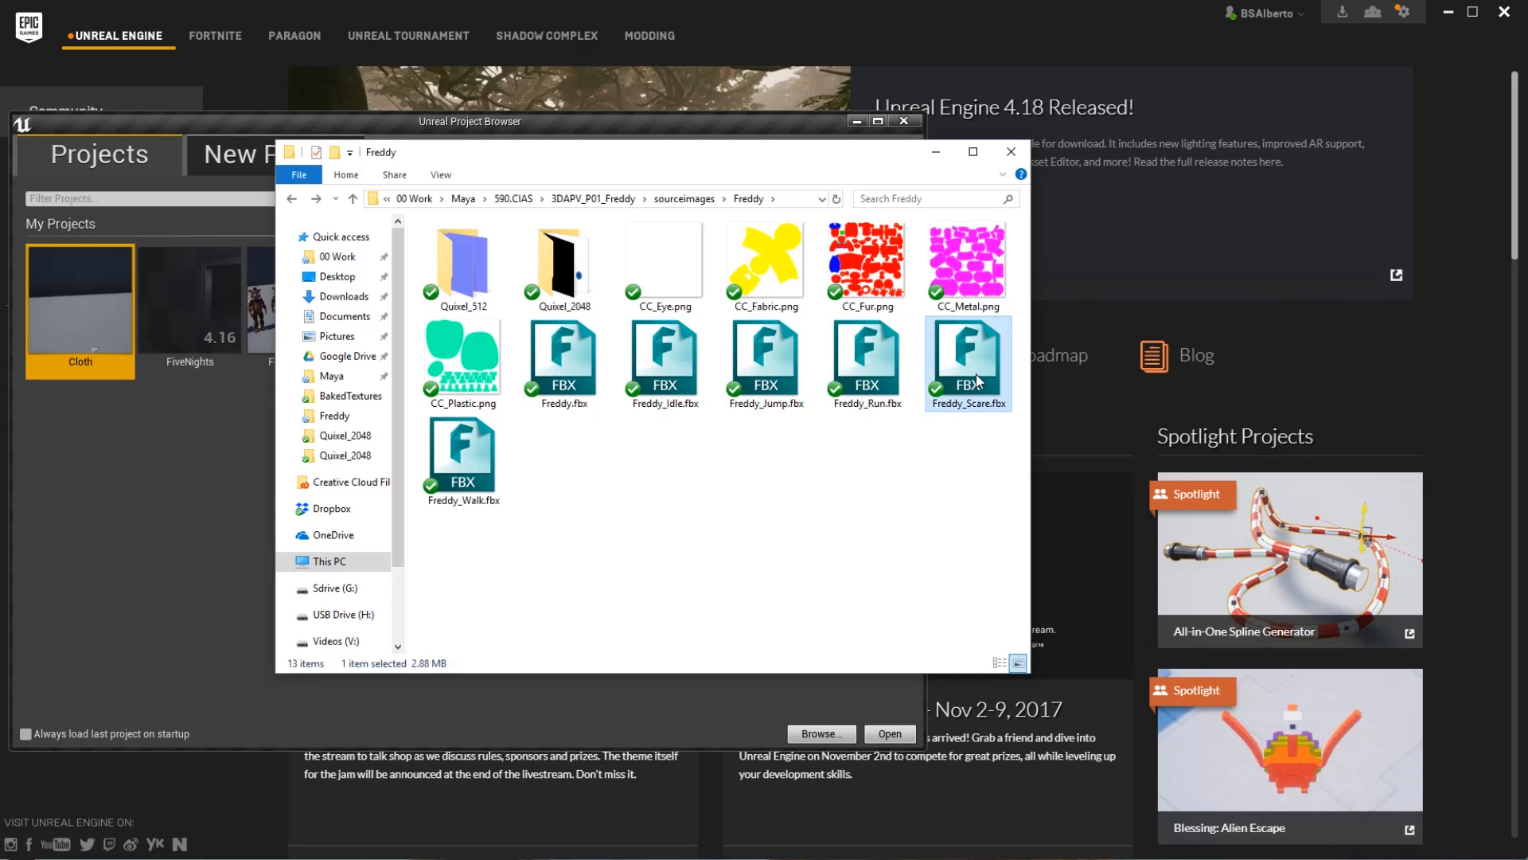
{"action": "left_click", "coordinate": [492, 469]}
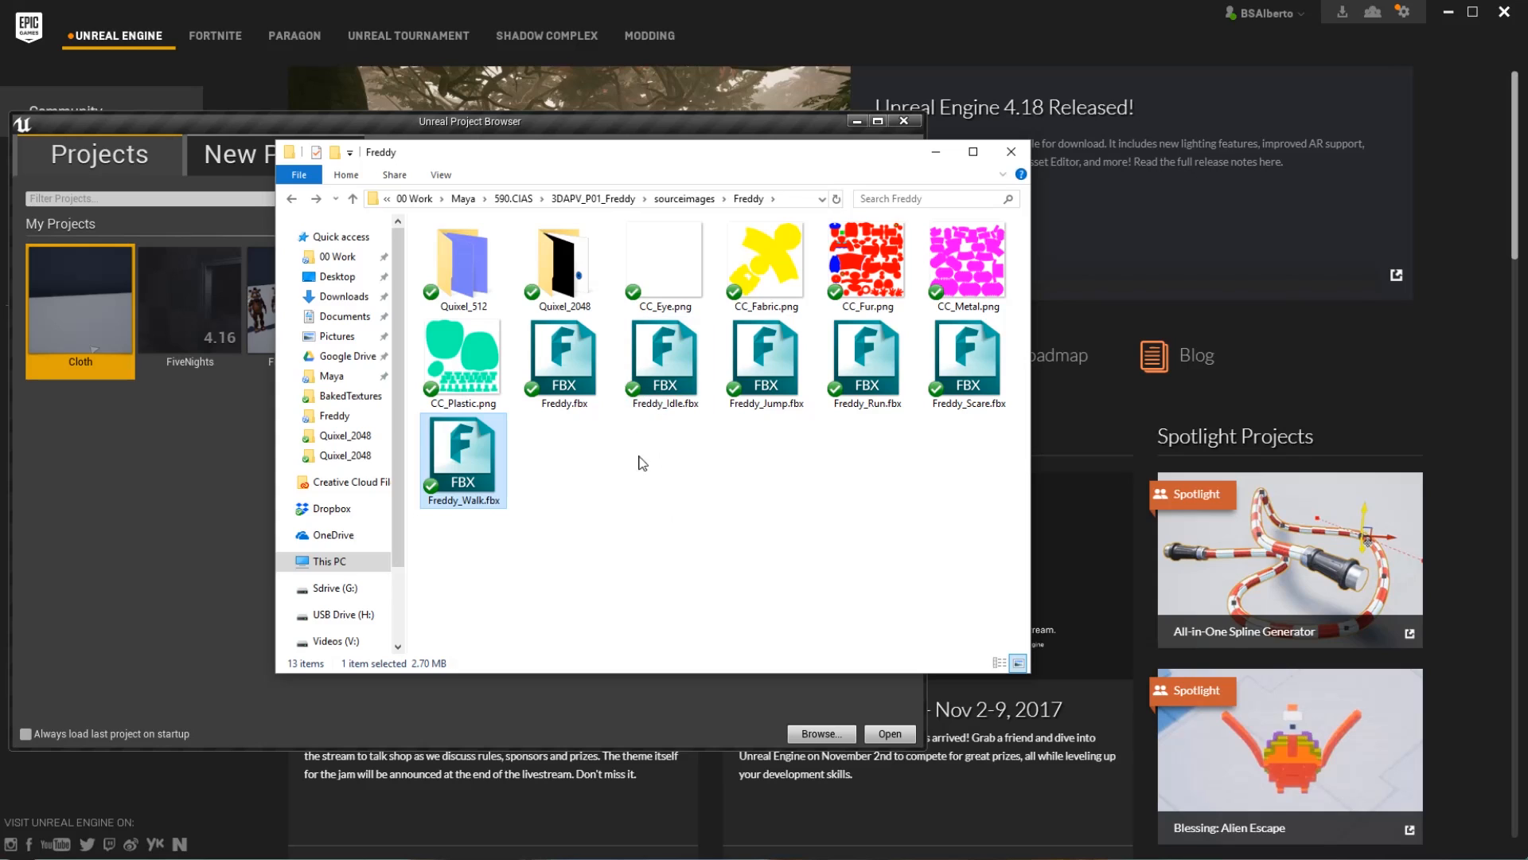
{"action": "left_click", "coordinate": [934, 157]}
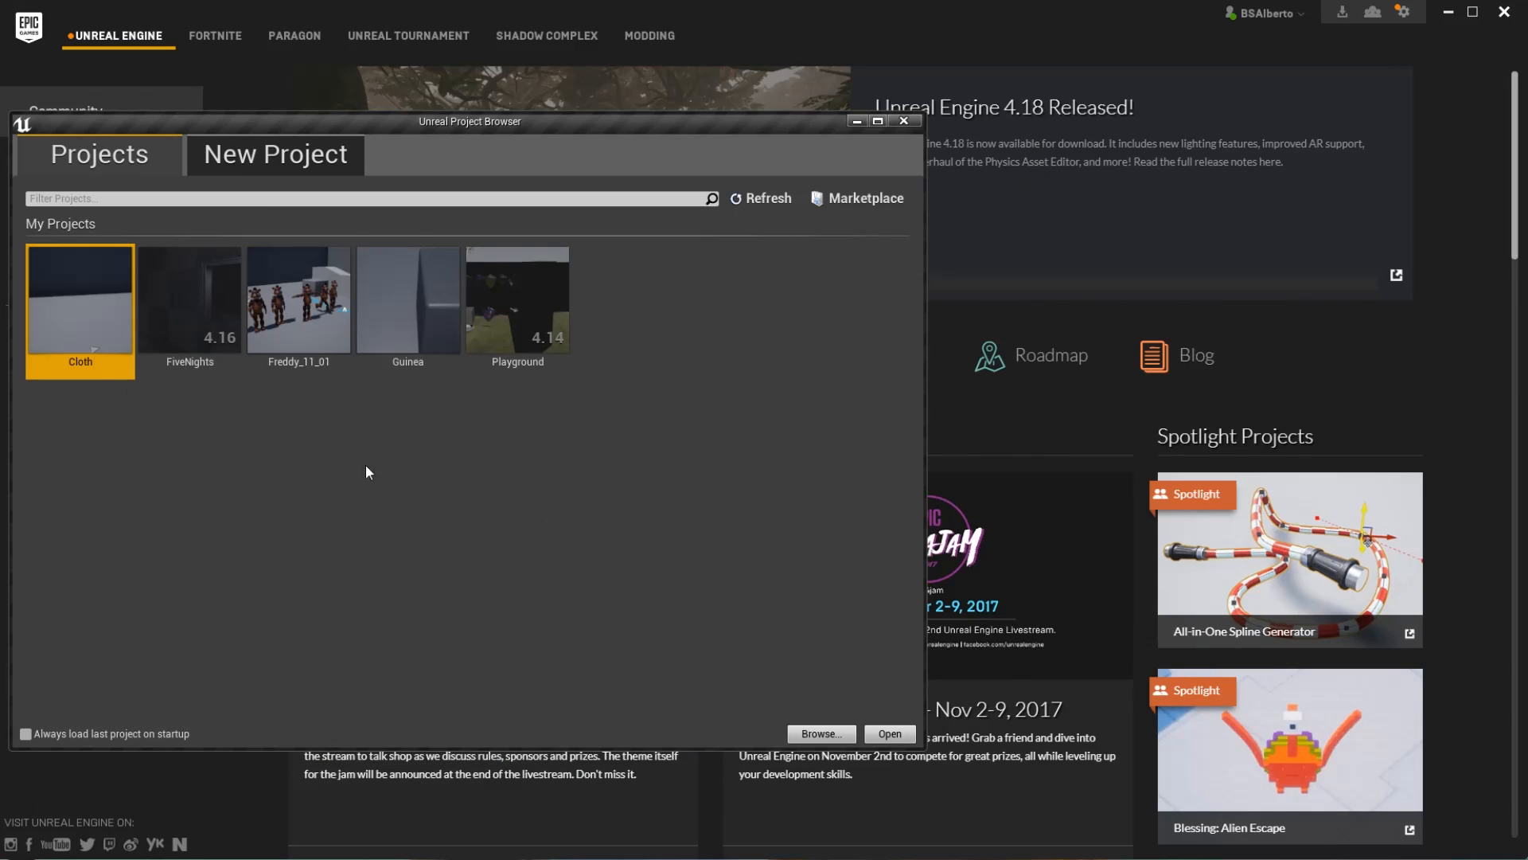
- Set up a new Blueprint project with the Third Person template, targeting Mobile / Tablet hardware
{"action": "left_click", "coordinate": [298, 163]}
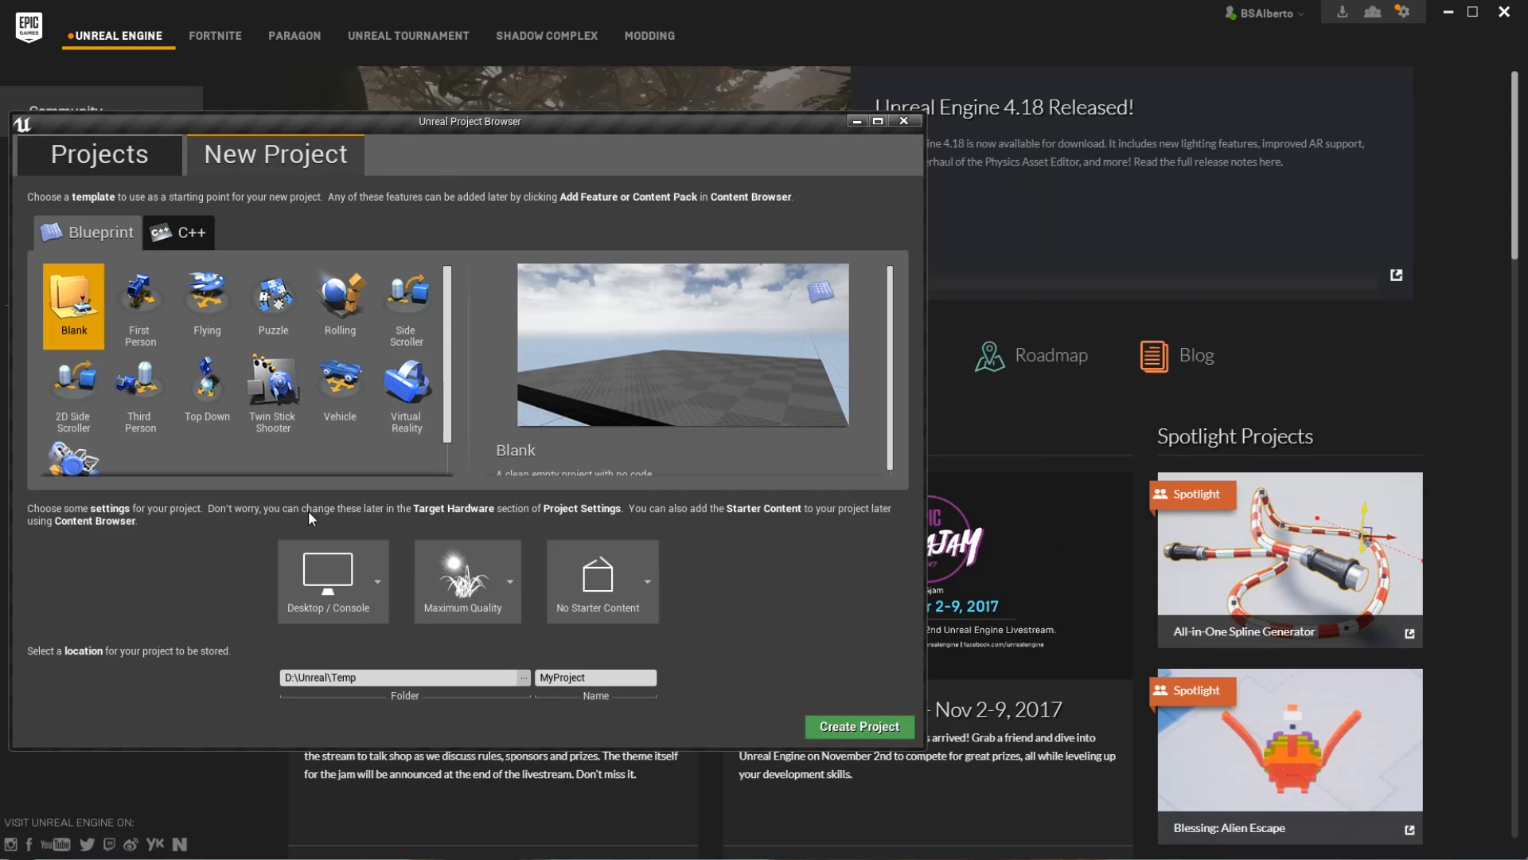
{"action": "left_click", "coordinate": [151, 398]}
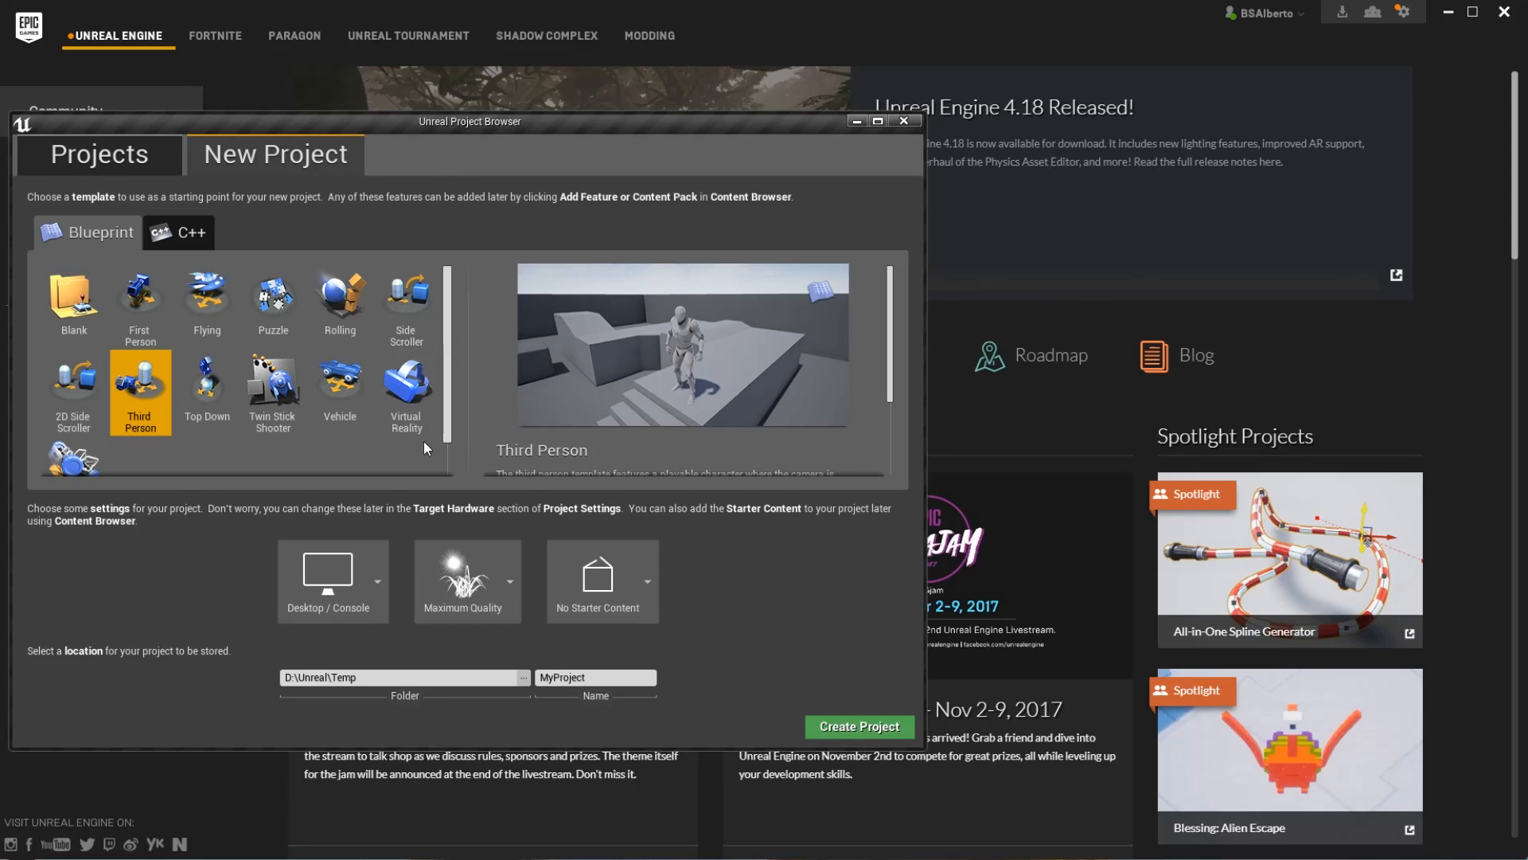
{"action": "left_click", "coordinate": [382, 585]}
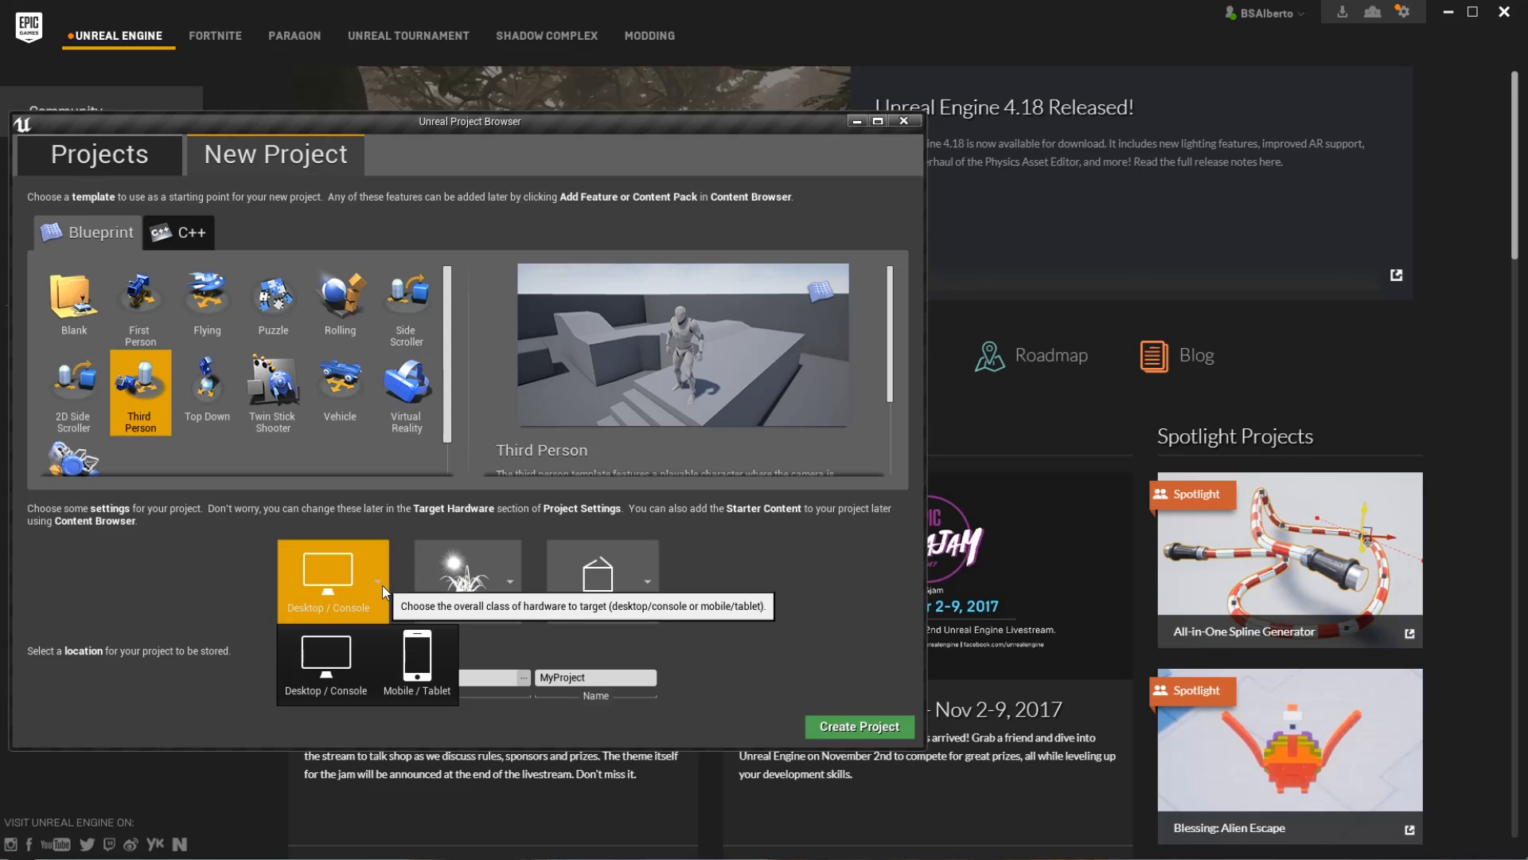
{"action": "left_click", "coordinate": [430, 681]}
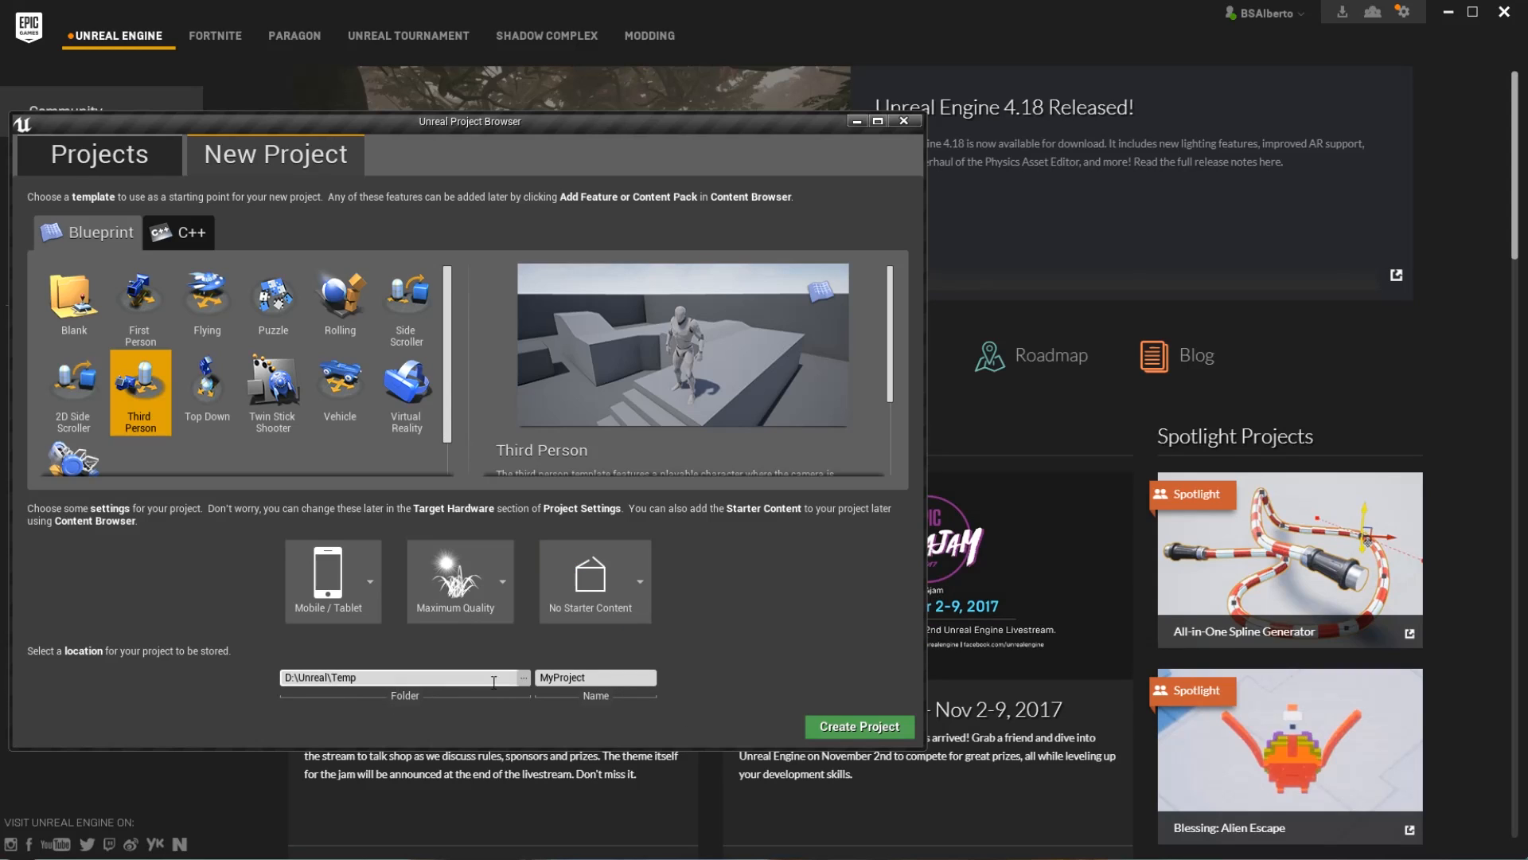
- Browse for the project location and delete the existing Freddy_11_01 folder from D:\Unreal\Temp
{"action": "left_click", "coordinate": [522, 678]}
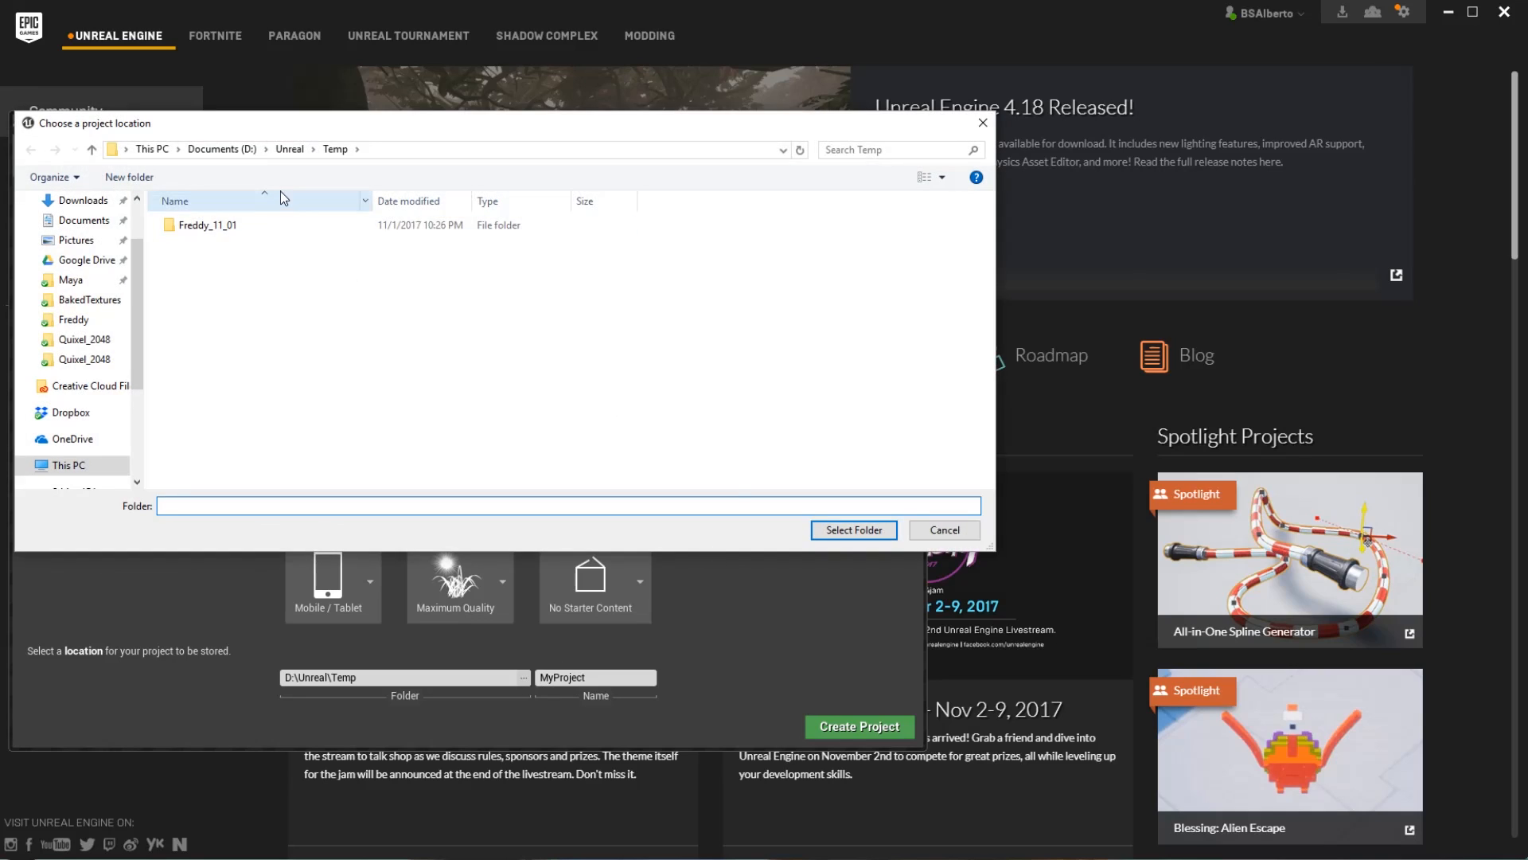
{"action": "left_click", "coordinate": [242, 229]}
{"action": "key", "text": "Delete"}
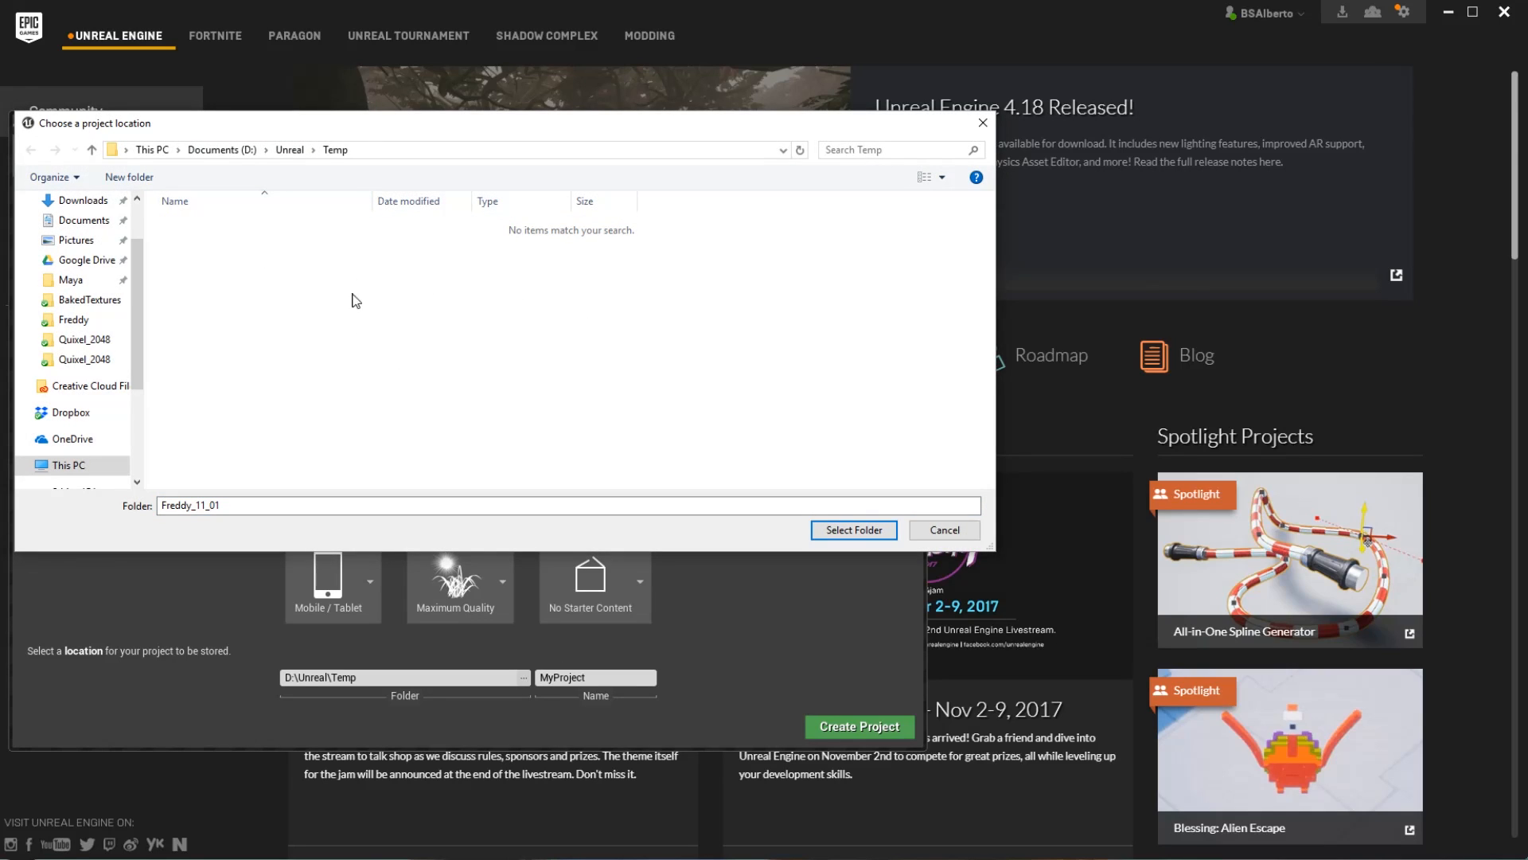
- Choose the Temp folder under D:\Unreal as the location for the new project
{"action": "left_click", "coordinate": [294, 150]}
{"action": "left_click", "coordinate": [217, 260]}
{"action": "double_click", "coordinate": [217, 259]}
{"action": "left_click", "coordinate": [852, 530]}
- Name the project Freddy_11_01 and create it
{"action": "left_click_drag", "start_coordinate": [608, 678], "coordinate": [389, 680]}
{"action": "type", "text": "TP"}
{"action": "key", "text": "BackSpace"}
{"action": "type", "text": "Freddy_11_01"}
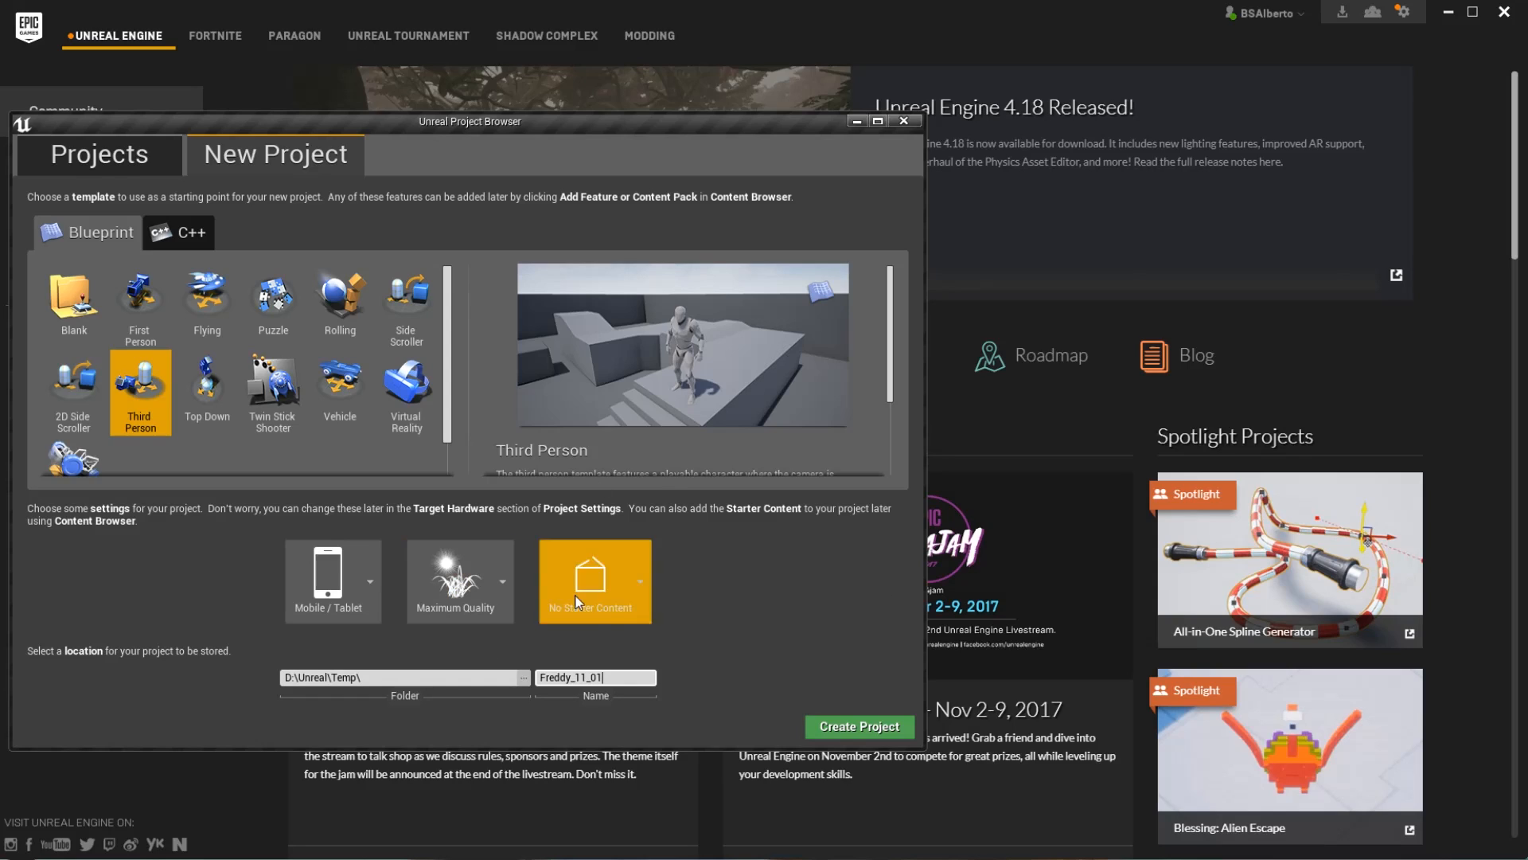
{"action": "left_click", "coordinate": [872, 726]}
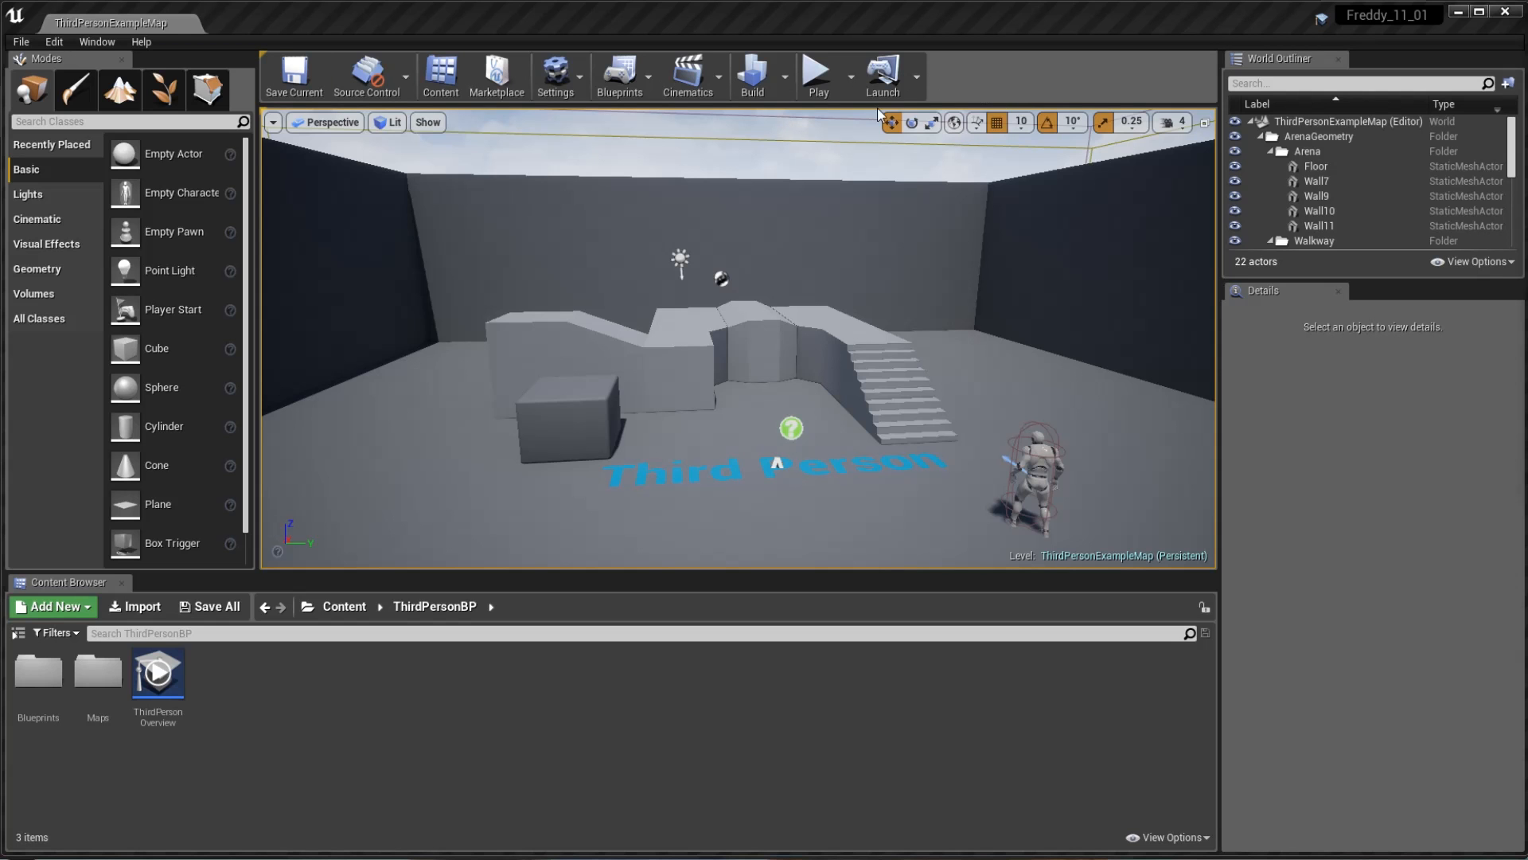
- Show the folder tree in the Content Browser, make it narrower, and go to the root Content folder
{"action": "left_click", "coordinate": [18, 634]}
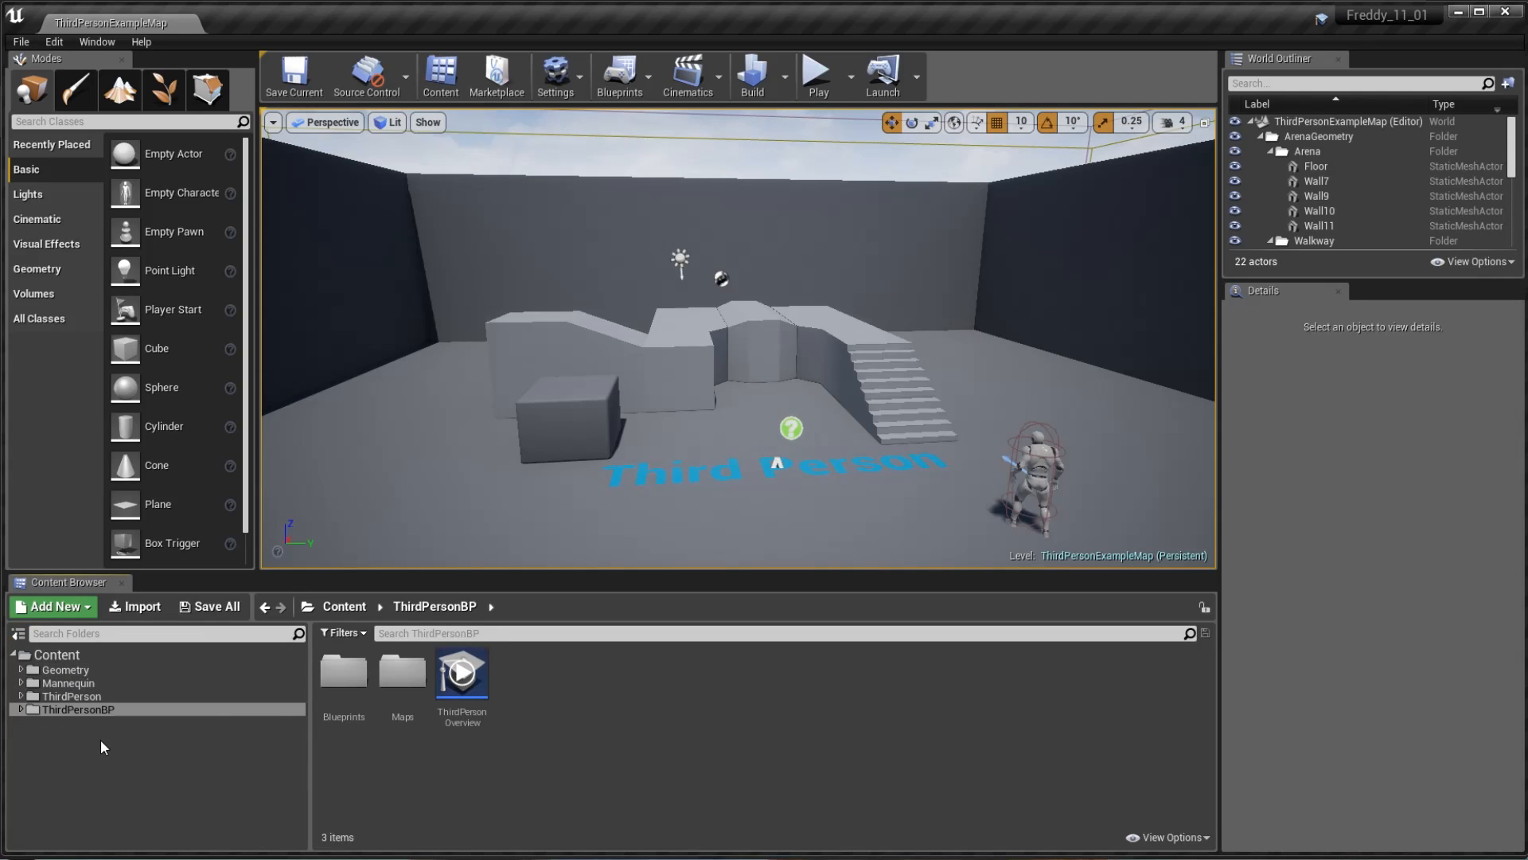
{"action": "left_click_drag", "start_coordinate": [309, 716], "coordinate": [206, 716]}
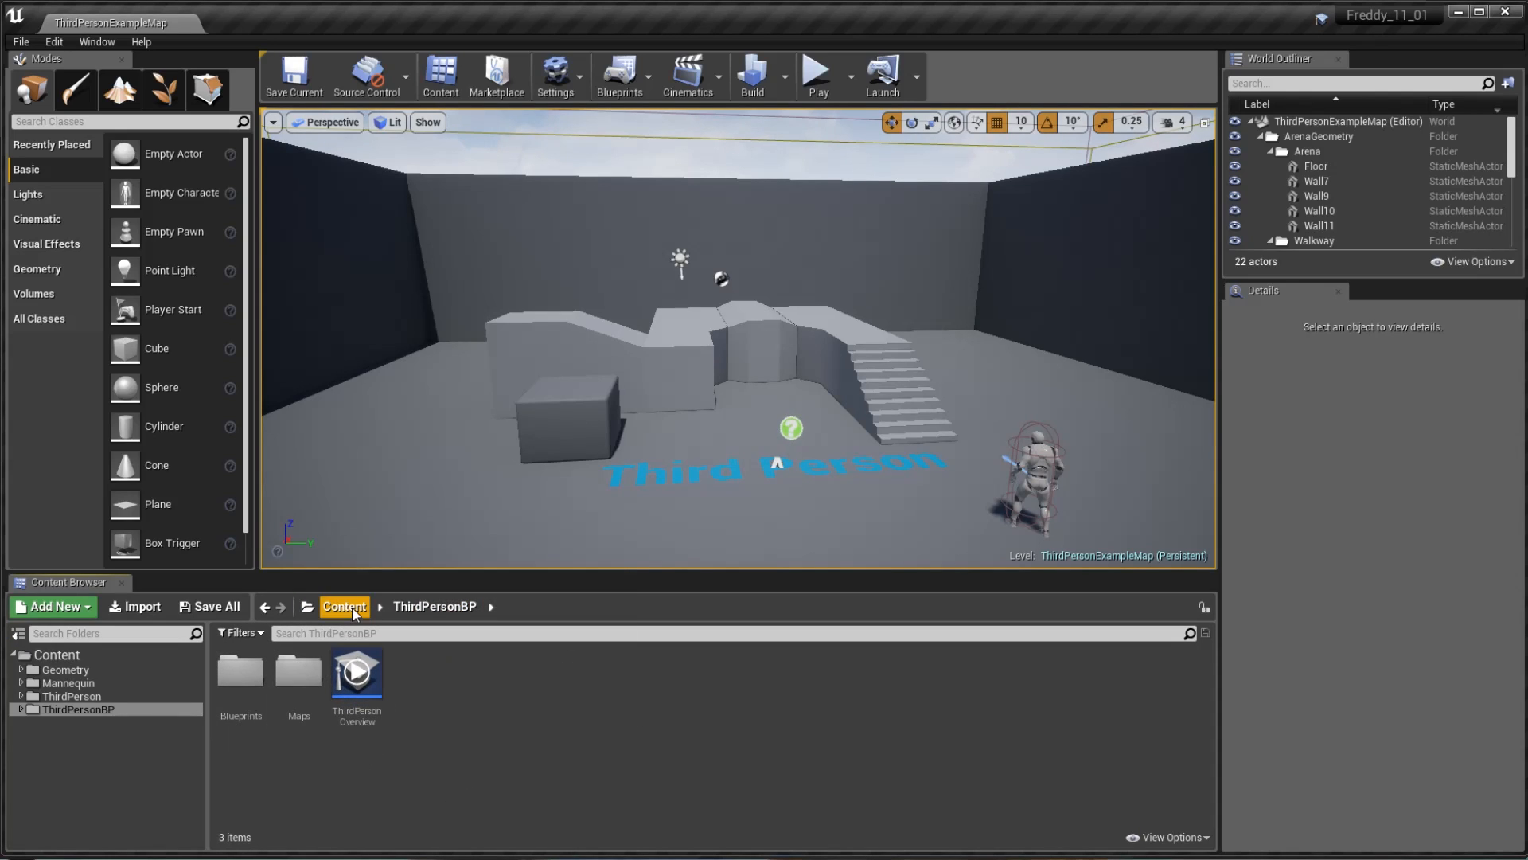
{"action": "left_click", "coordinate": [344, 607]}
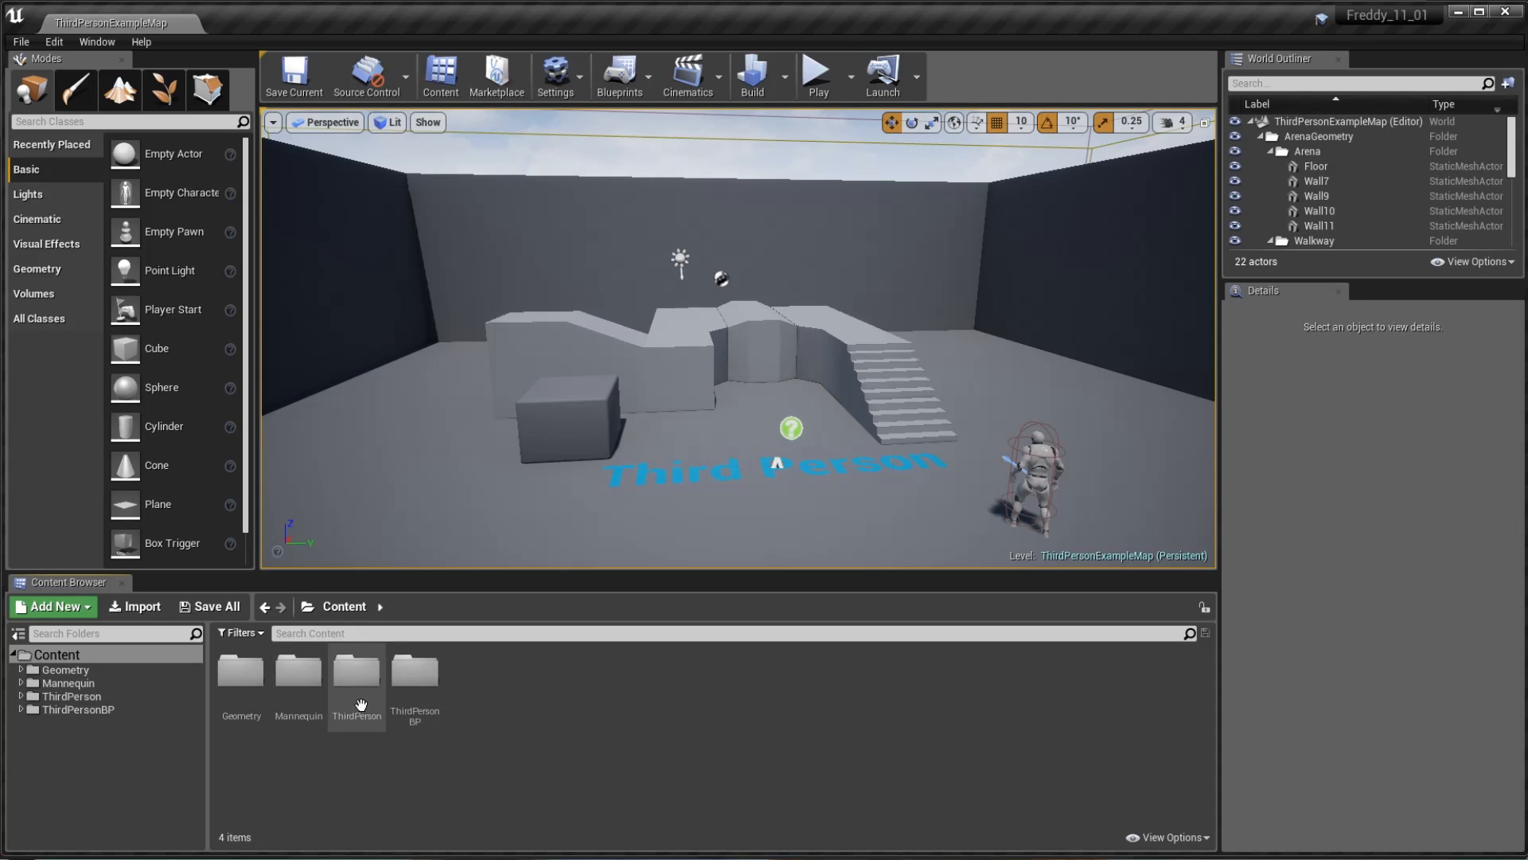
- Create a new folder named FNF in the root Content folder
{"action": "right_click", "coordinate": [567, 772]}
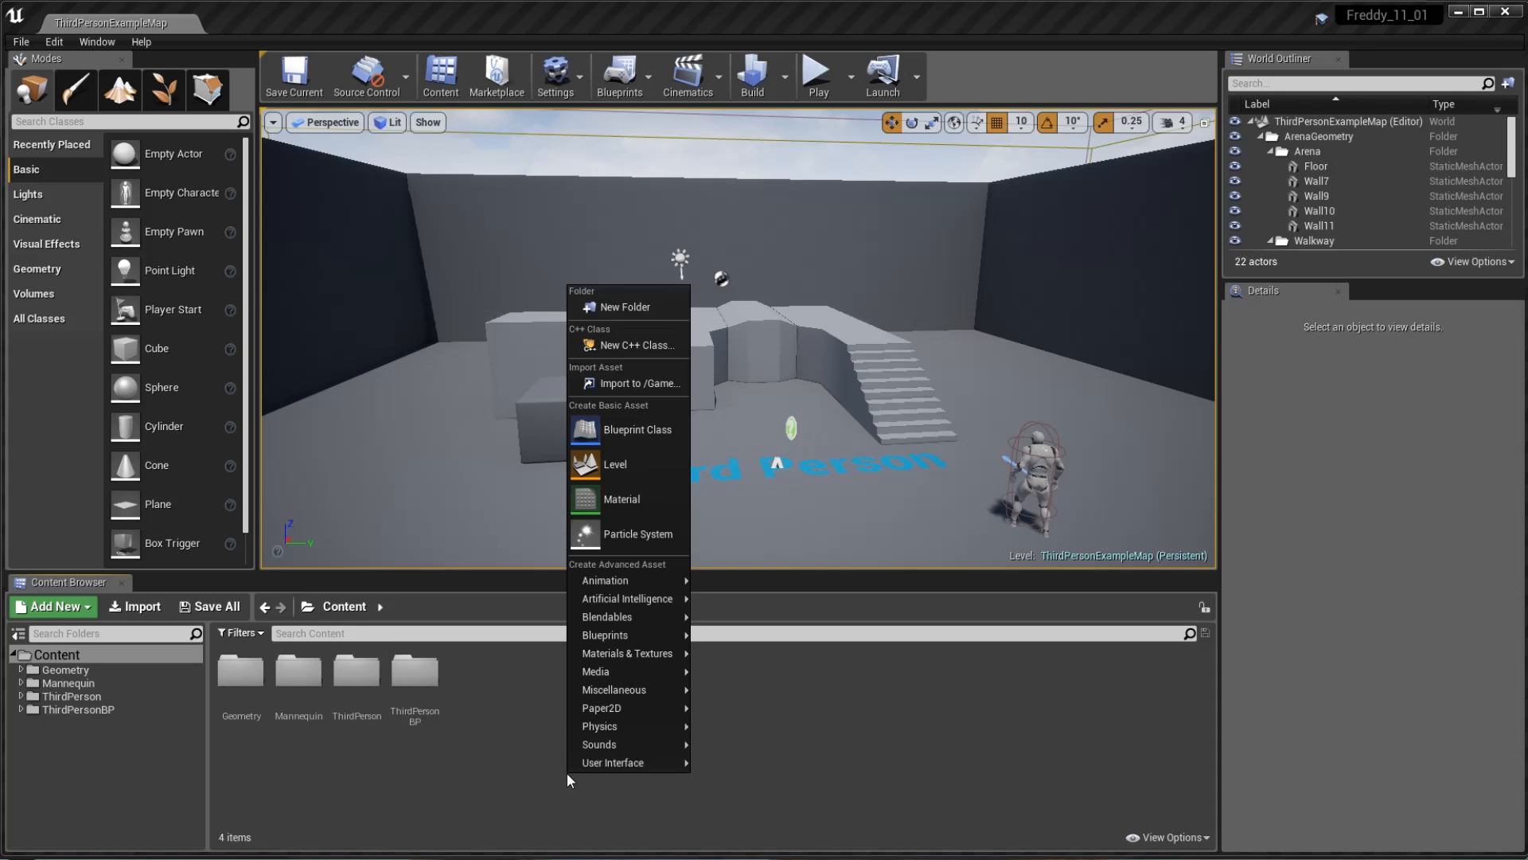
{"action": "left_click", "coordinate": [661, 308]}
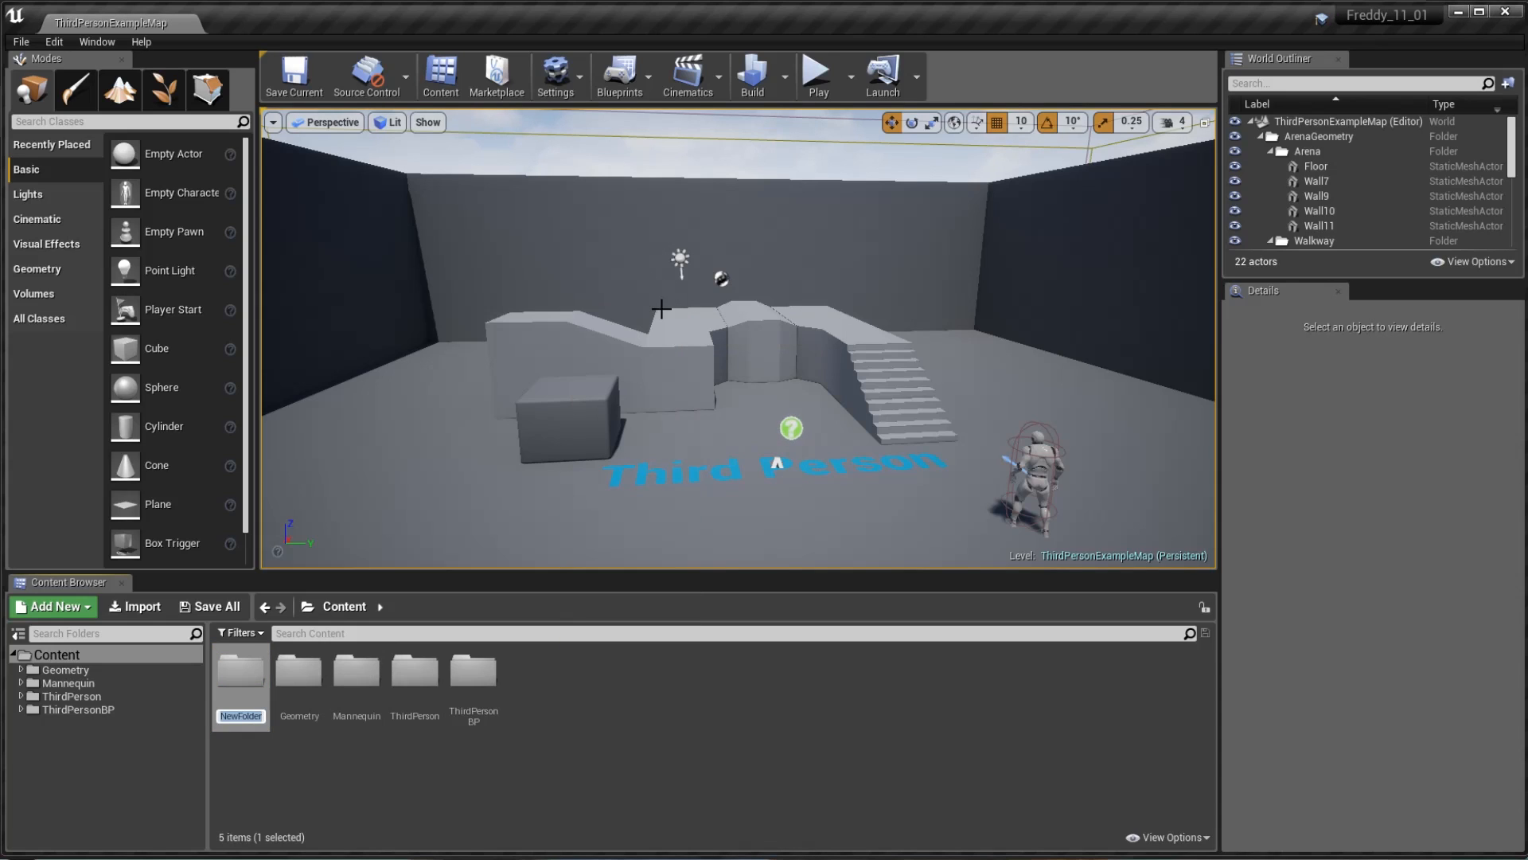
{"action": "type", "text": "FNF"}
{"action": "key", "text": "Return"}
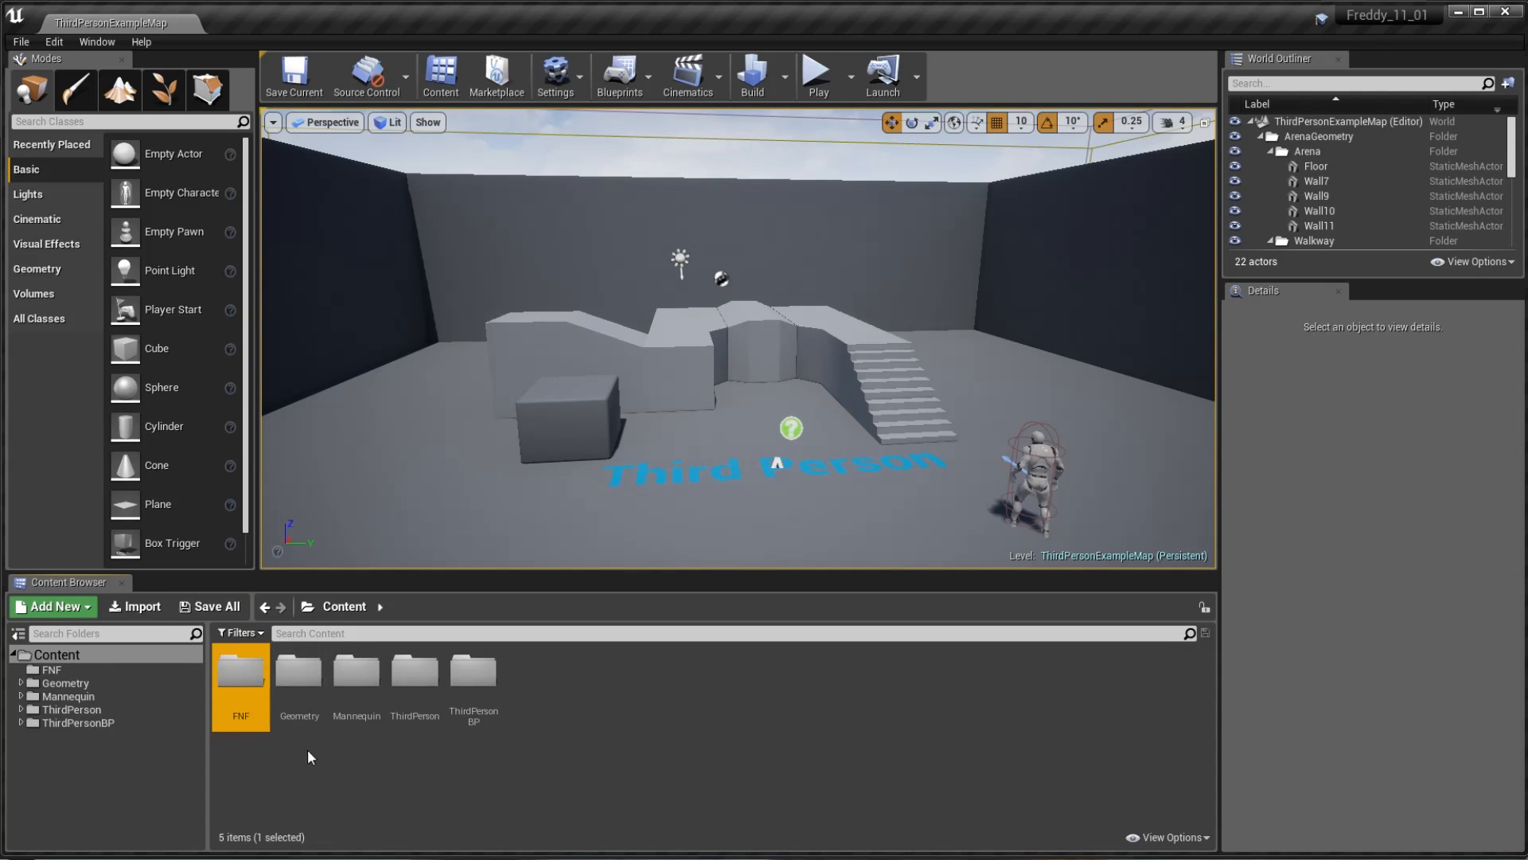
- Create a Models folder inside the FNF folder
{"action": "double_click", "coordinate": [243, 679]}
{"action": "right_click", "coordinate": [320, 726]}
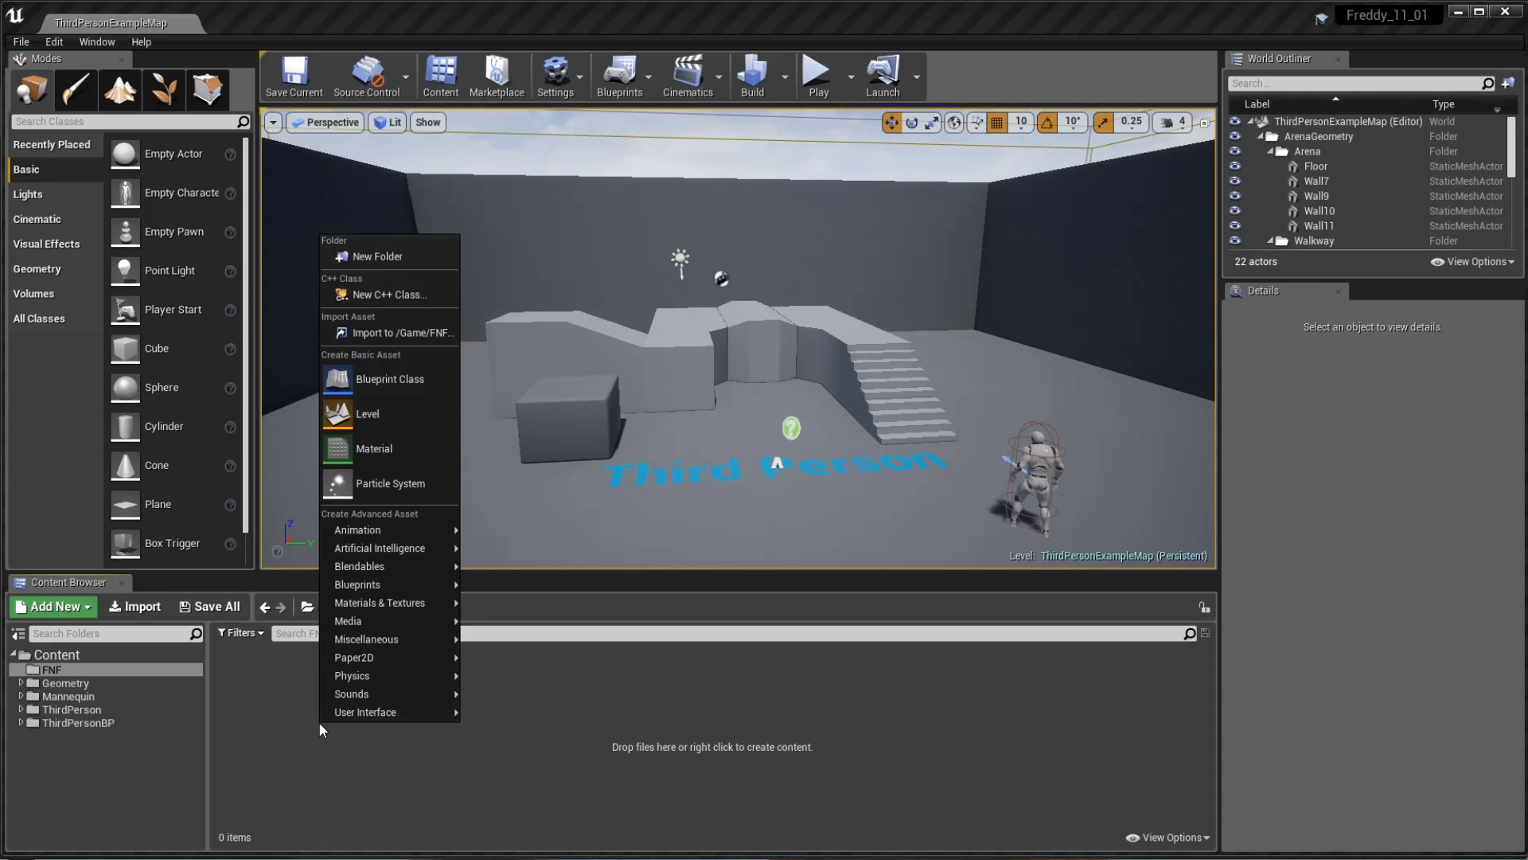
{"action": "left_click", "coordinate": [413, 256]}
{"action": "type", "text": "Models"}
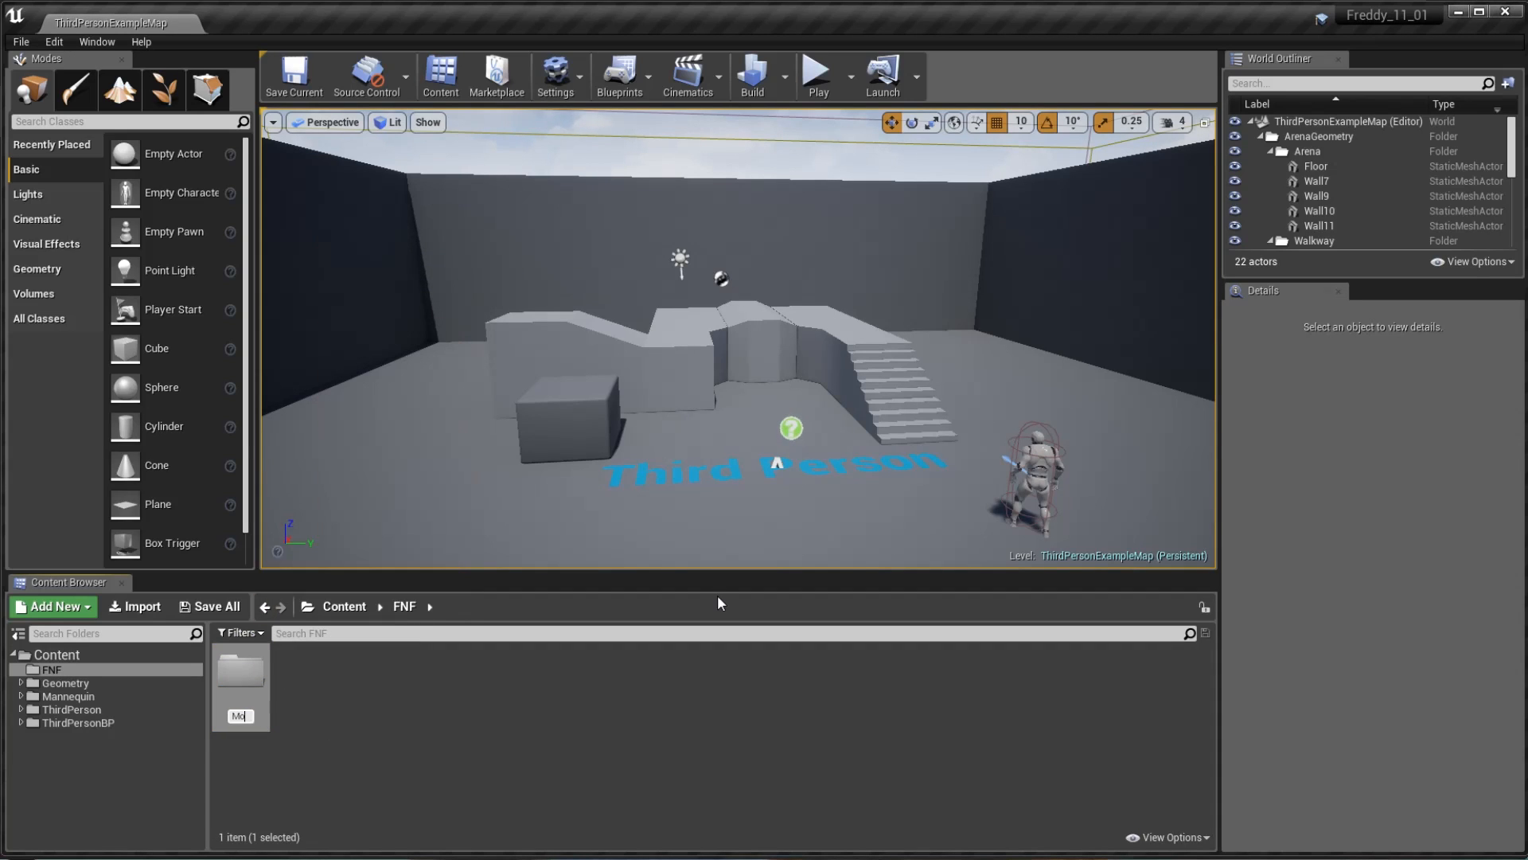
{"action": "key", "text": "Return"}
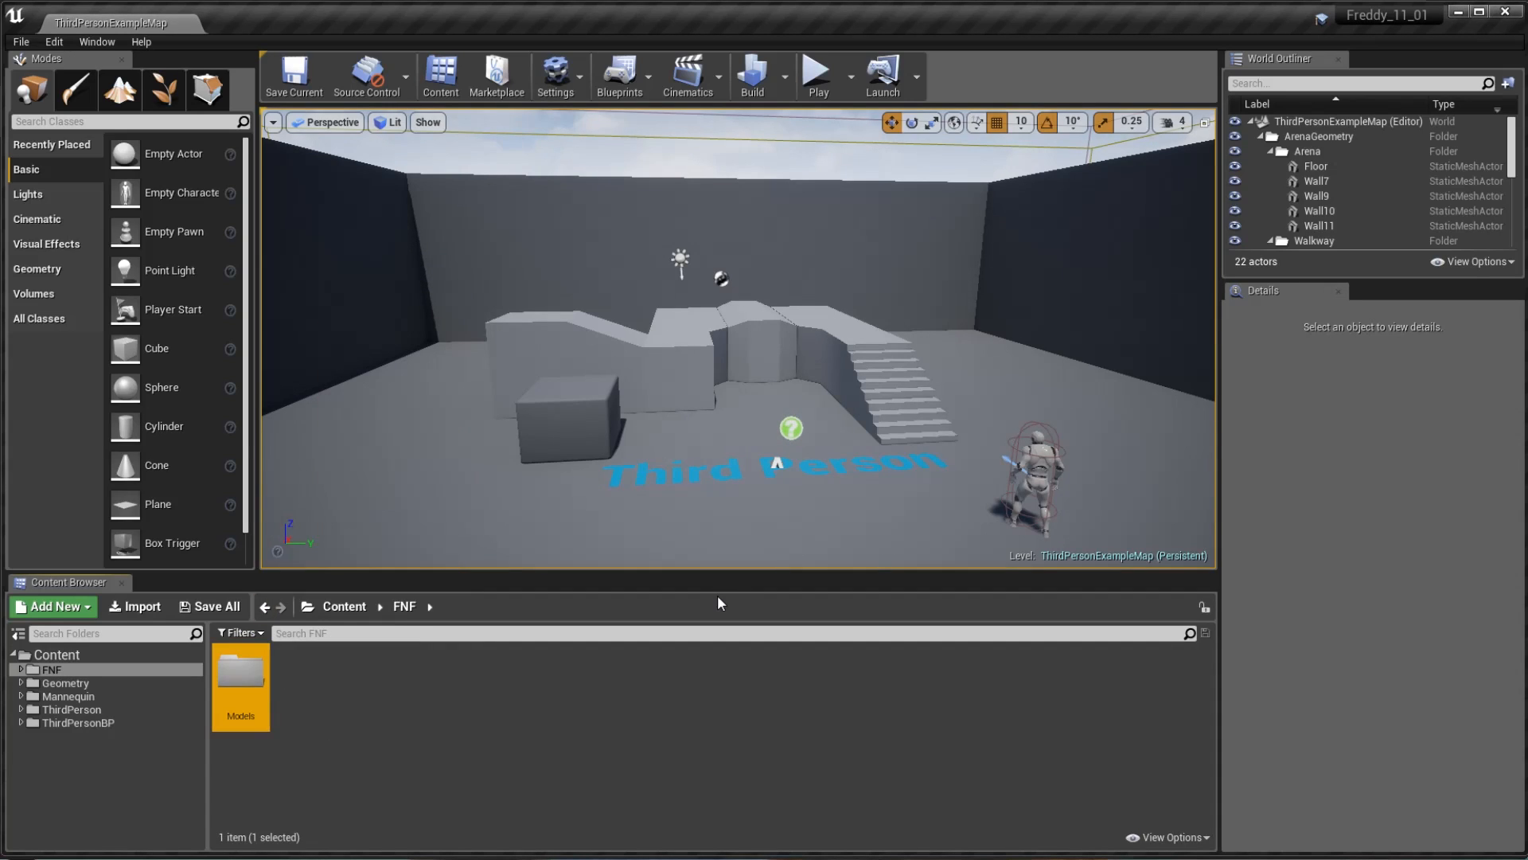
- Create a Freddy folder inside the Models folder
{"action": "double_click", "coordinate": [241, 686]}
{"action": "left_click", "coordinate": [937, 421]}
{"action": "right_click", "coordinate": [441, 758]}
{"action": "left_click", "coordinate": [494, 485]}
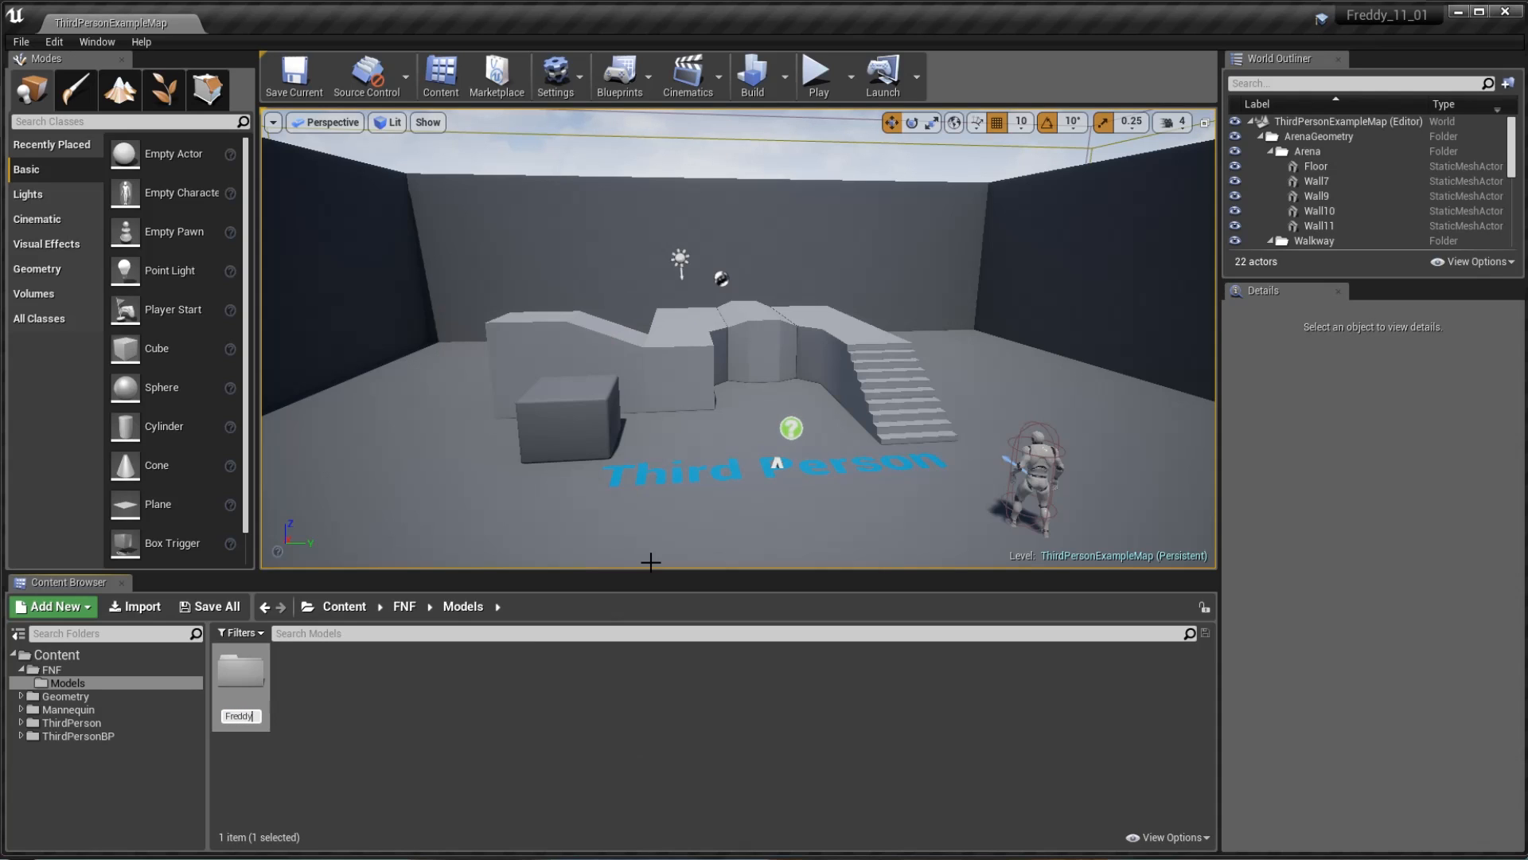
{"action": "type", "text": "Freddy"}
{"action": "key", "text": "Return"}
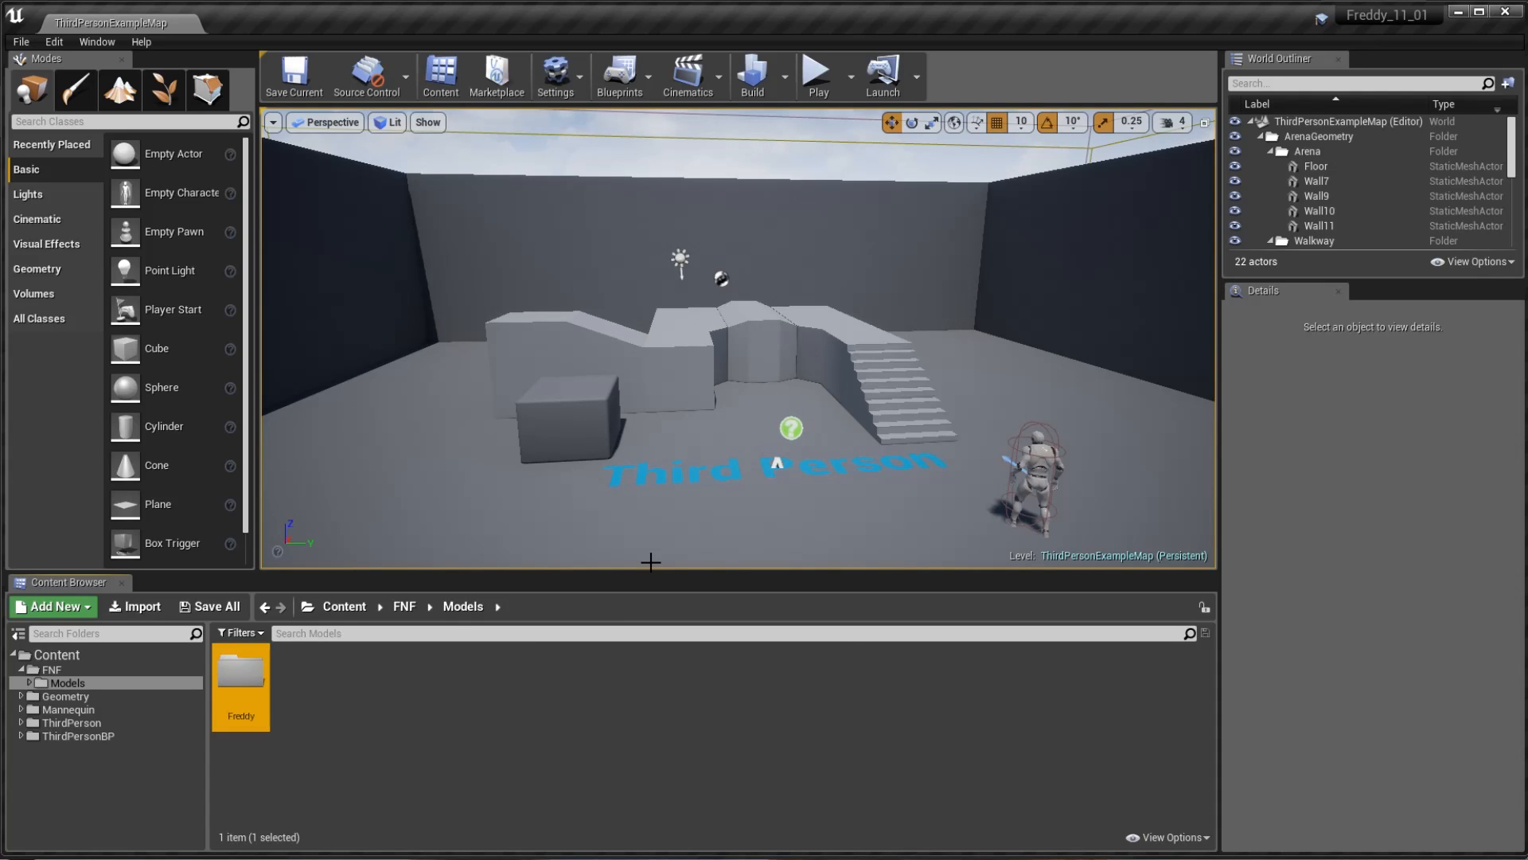
- Import all Freddy textures, T_FreddyEyes_BC.png through T_FreddyPlastic_N.png, from the Quixel_512 source folder into the new Freddy folder
{"action": "key", "text": "Return"}
{"action": "left_click", "coordinate": [159, 609]}
{"action": "left_click_drag", "start_coordinate": [406, 14], "coordinate": [604, 185]}
{"action": "left_click", "coordinate": [276, 389]}
{"action": "left_click", "coordinate": [851, 208]}
{"action": "left_click", "coordinate": [876, 236]}
{"action": "left_click", "coordinate": [498, 316]}
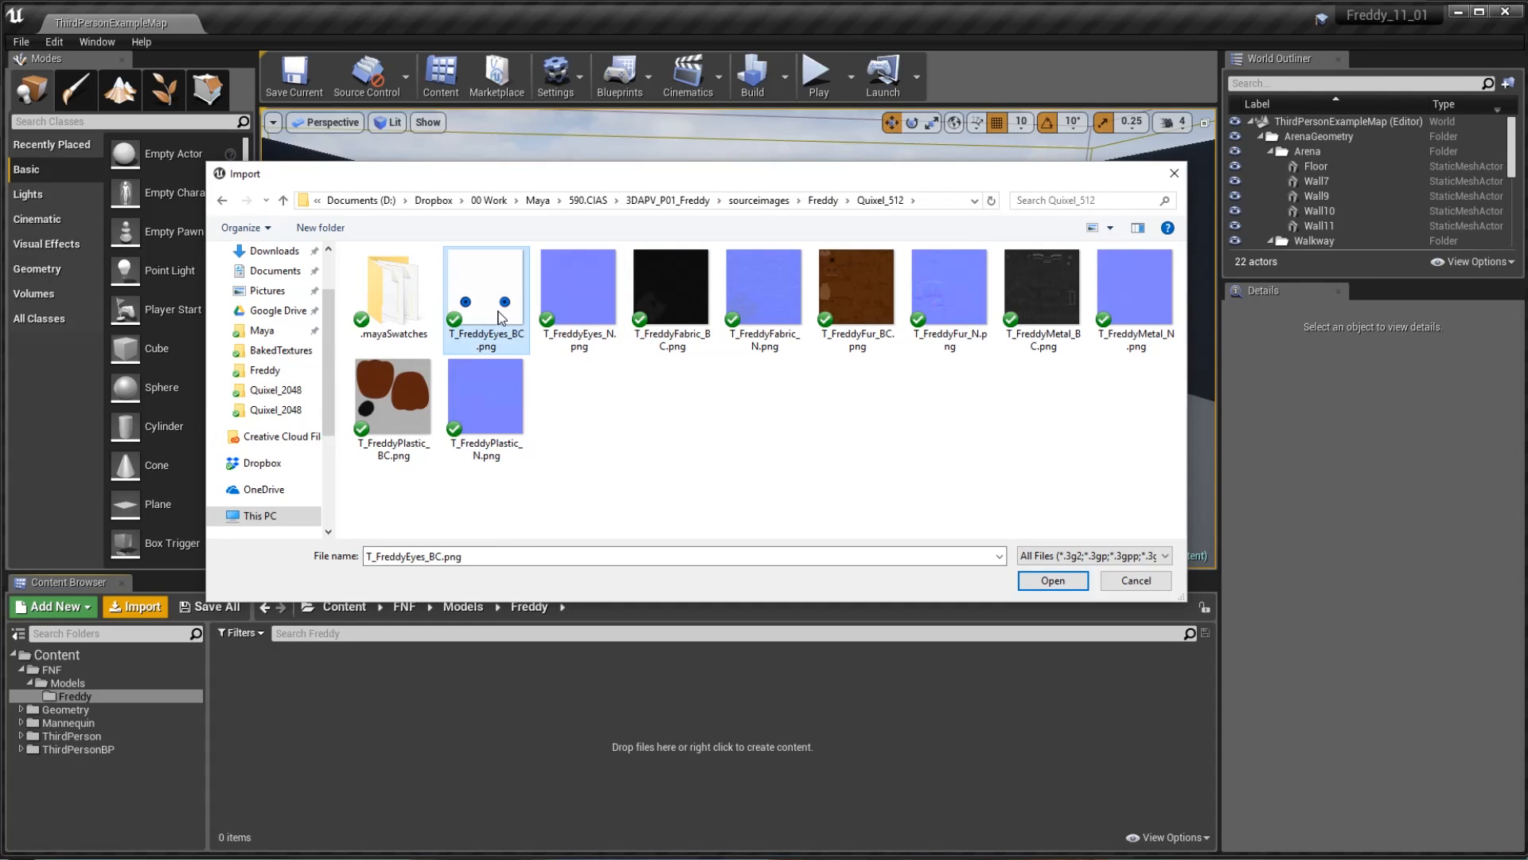
{"action": "left_click", "coordinate": [492, 411], "text": "shift"}
{"action": "left_click", "coordinate": [1055, 589]}
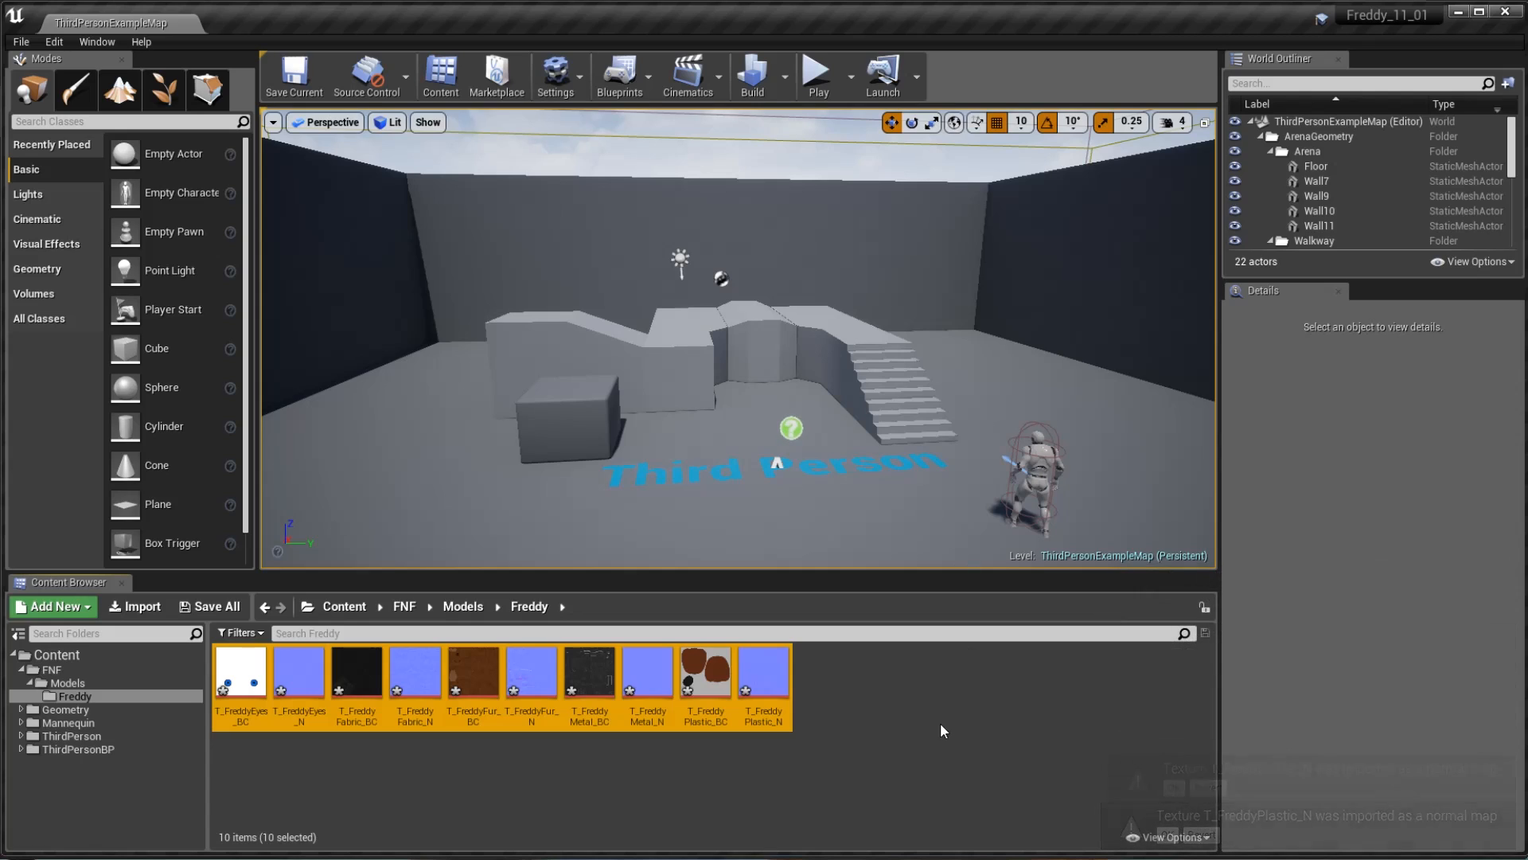
{"action": "left_click", "coordinate": [463, 797]}
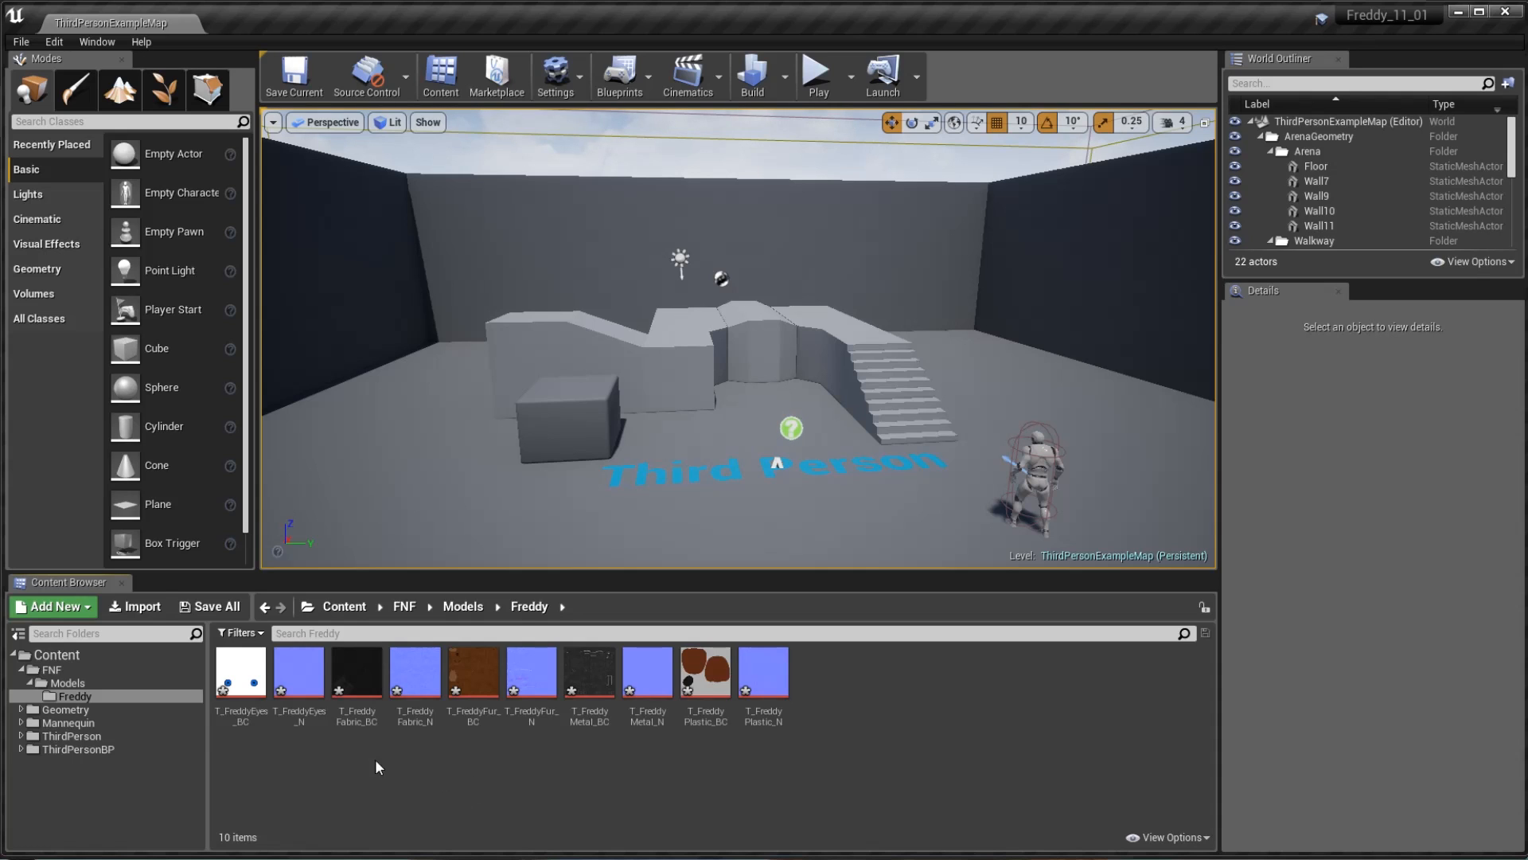
- Import Freddy.fbx from the sourceimages Freddy folder as a skeletal mesh with its materials, leaving Import Textures off
{"action": "left_click", "coordinate": [135, 605]}
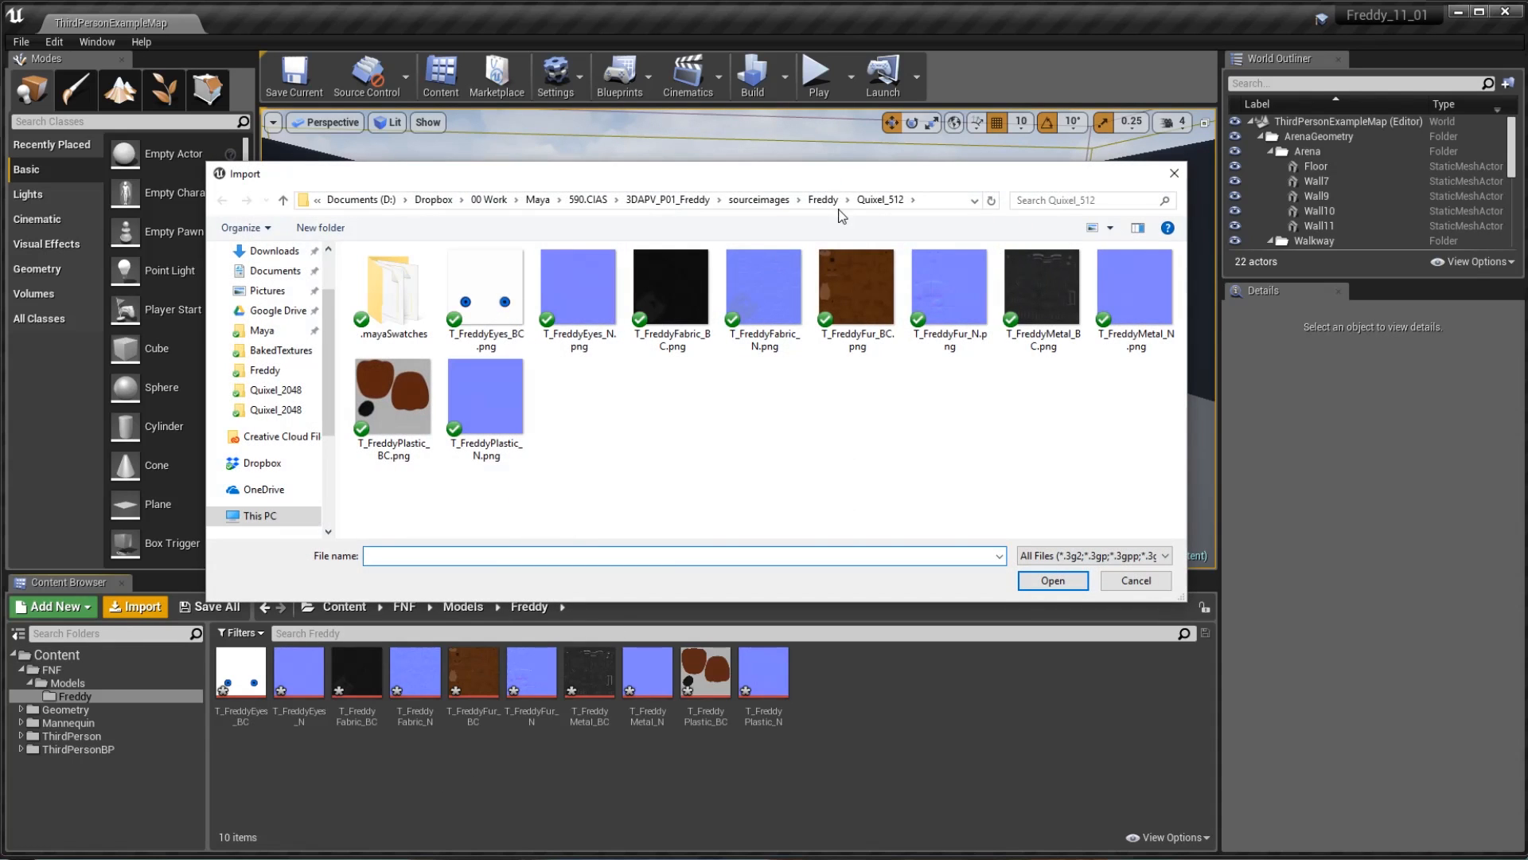
{"action": "left_click", "coordinate": [828, 201]}
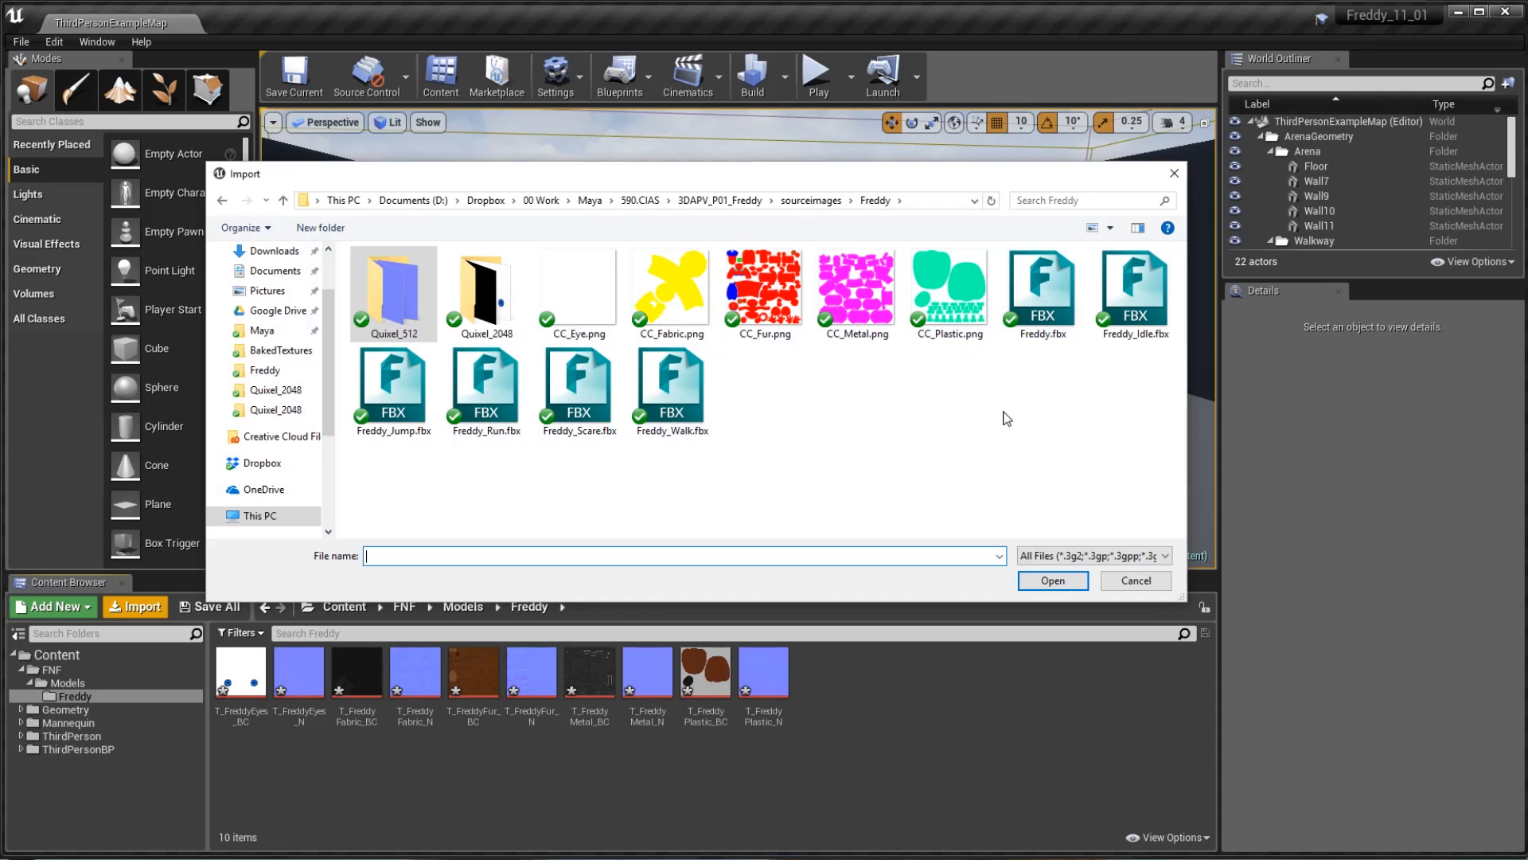
{"action": "left_click", "coordinate": [1049, 277]}
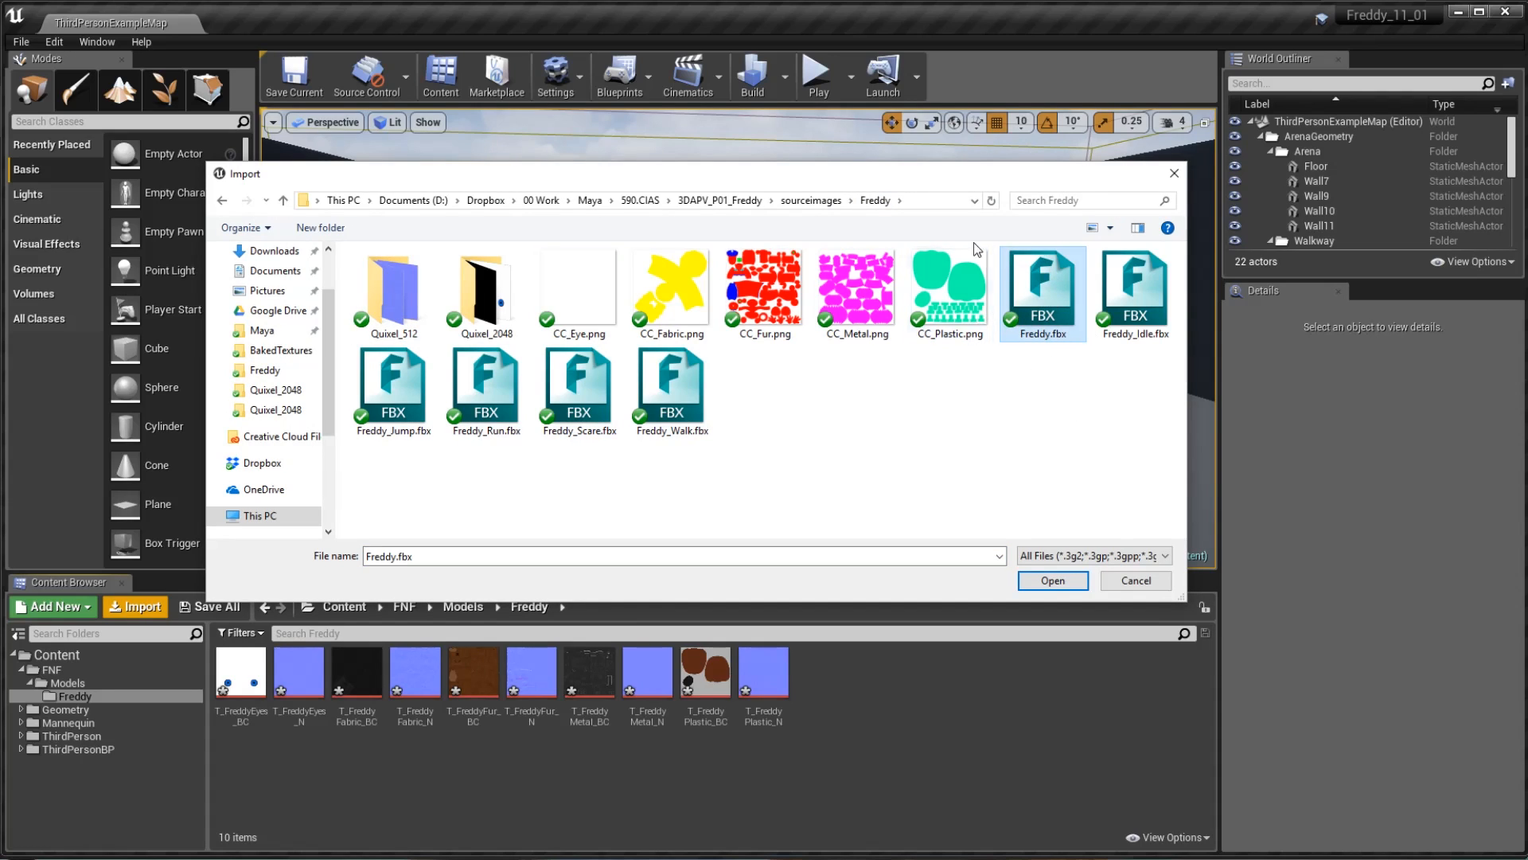
{"action": "left_click", "coordinate": [1068, 589]}
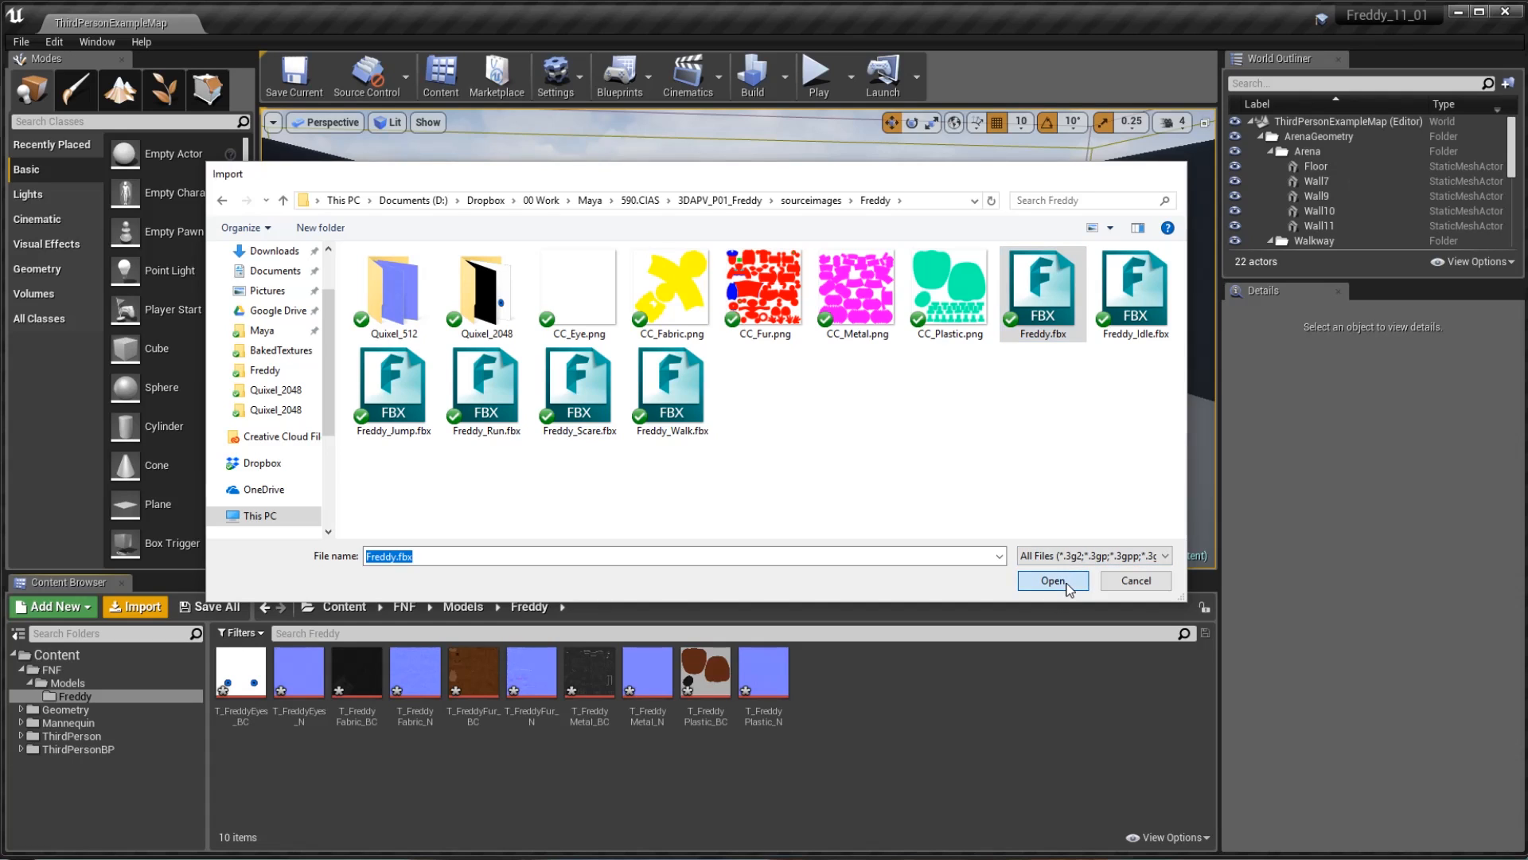
{"action": "left_click_drag", "start_coordinate": [699, 111], "coordinate": [796, 129]}
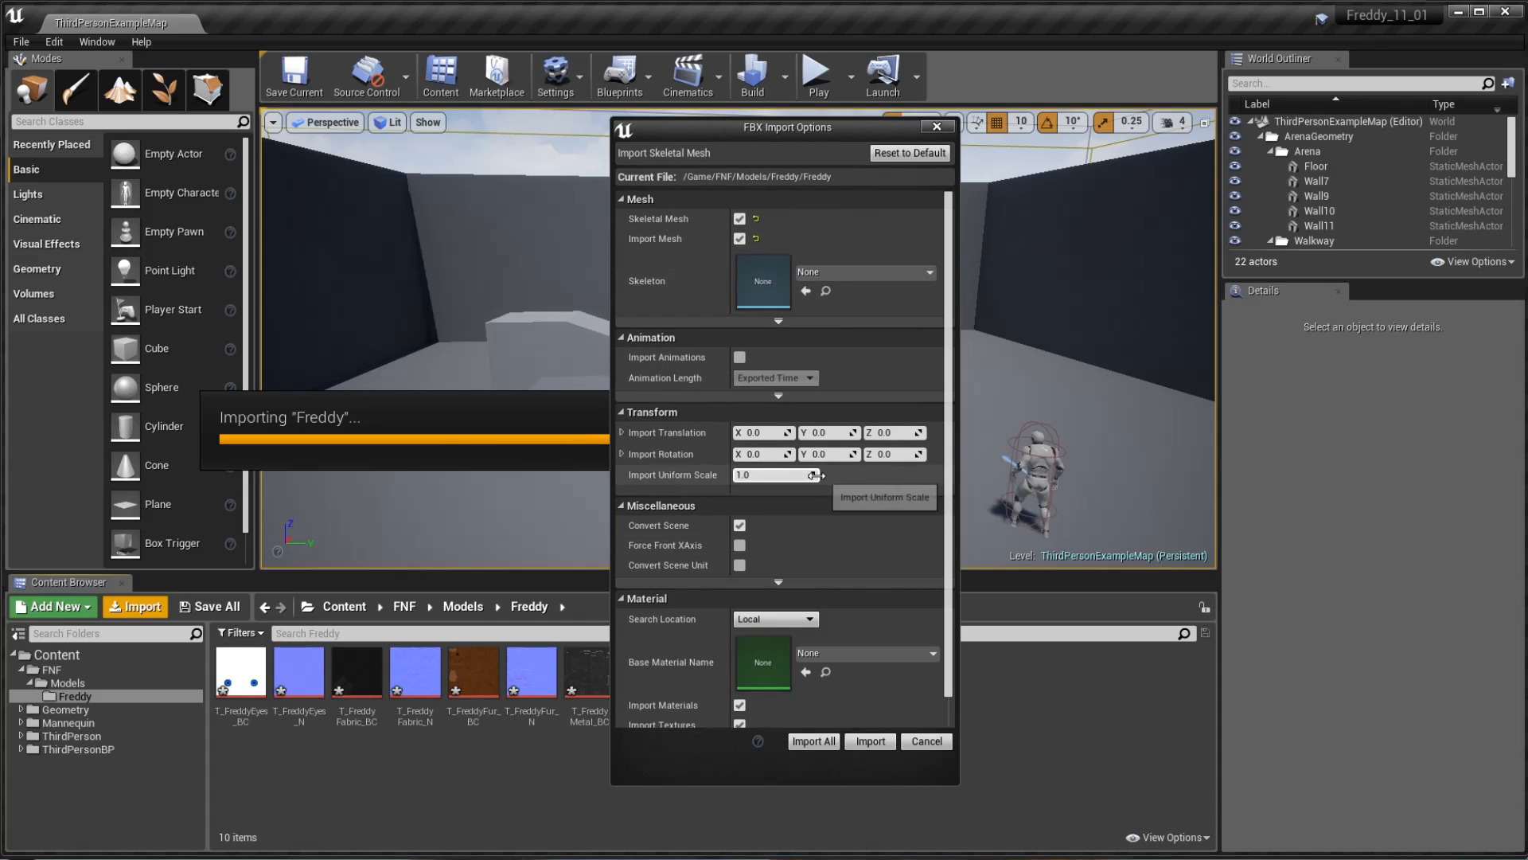
{"action": "scroll", "coordinate": [945, 498], "scroll_direction": "down", "scroll_amount": 1}
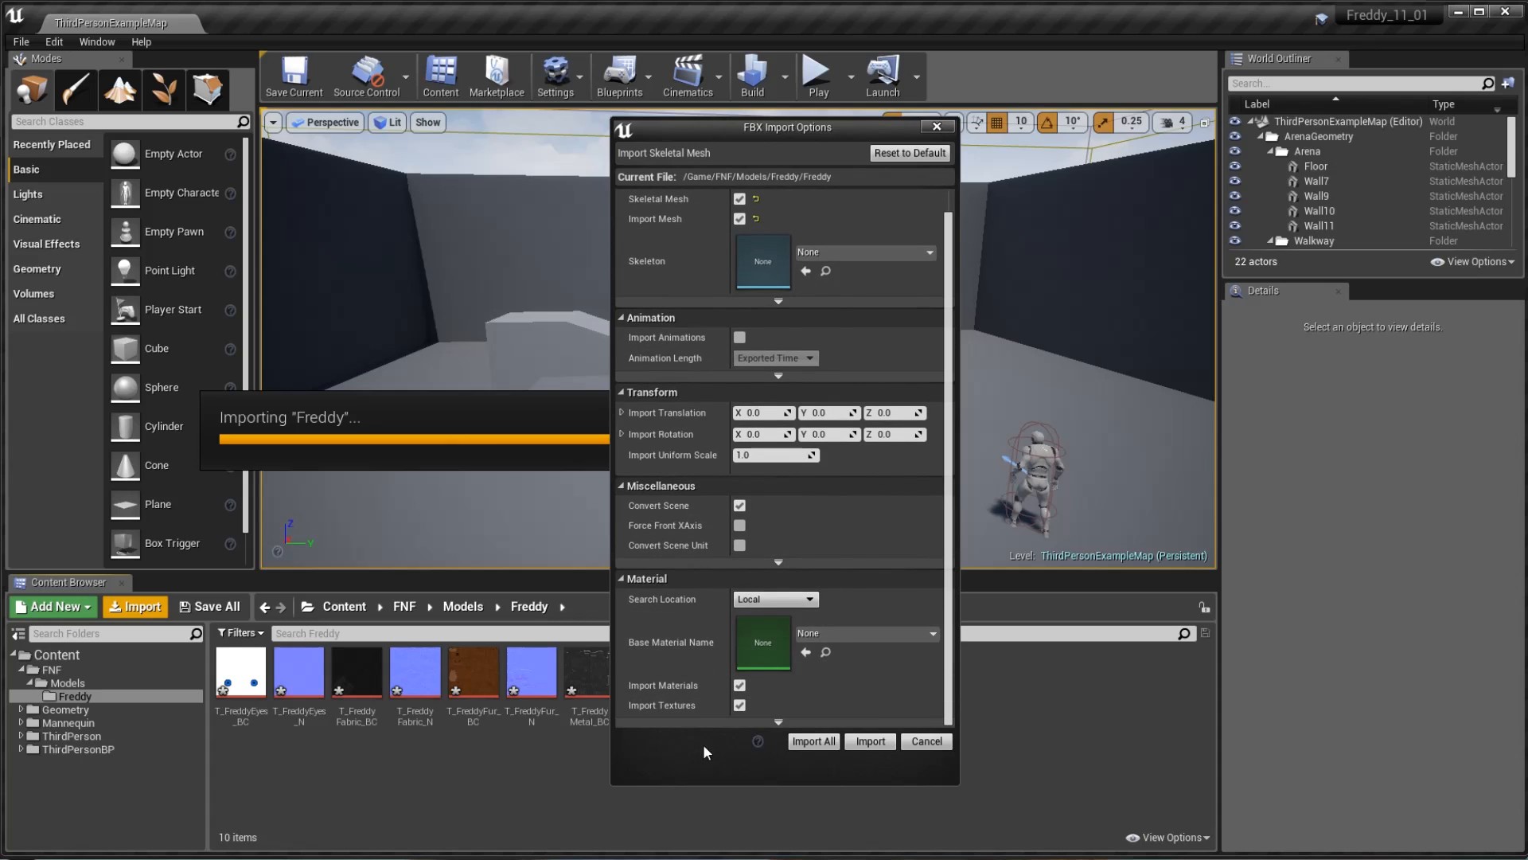
{"action": "left_click", "coordinate": [739, 705]}
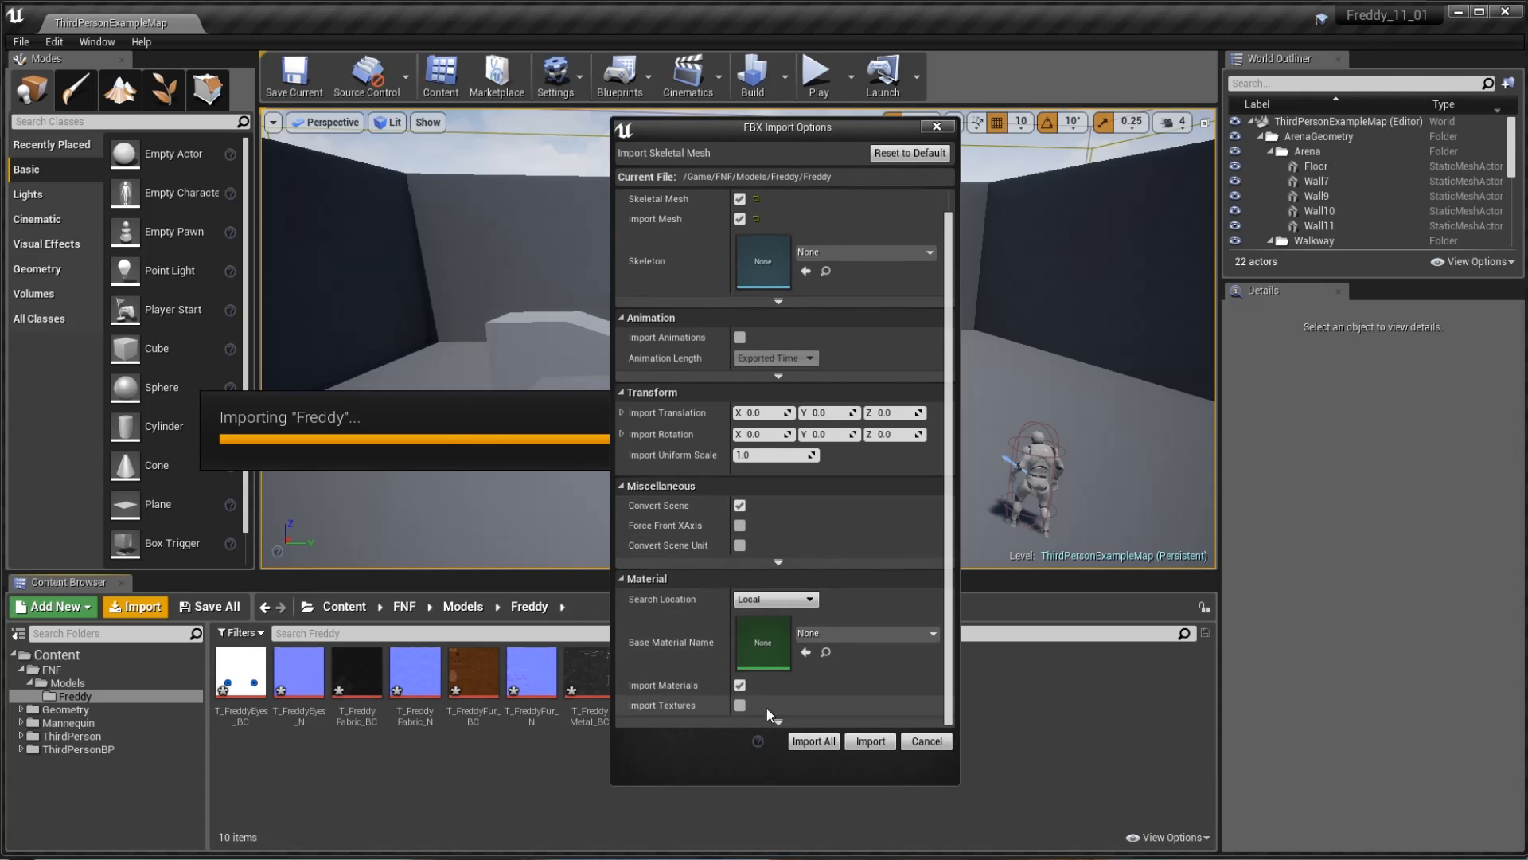
{"action": "left_click", "coordinate": [820, 742]}
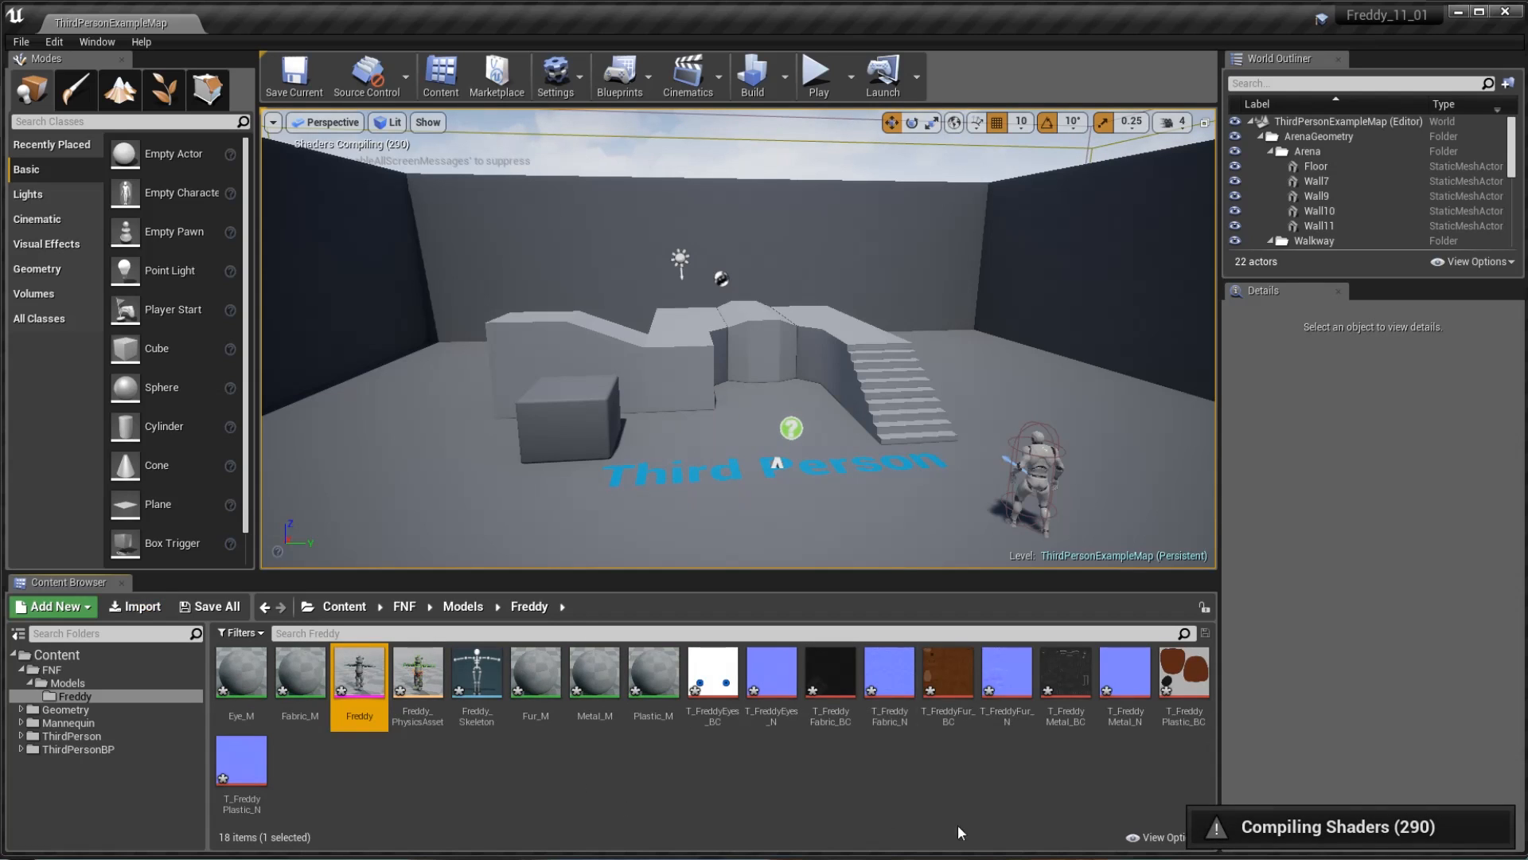
- Rotate the ThirdPersonCharacter in the level to -90° about the Z axis
{"action": "left_click", "coordinate": [1011, 502]}
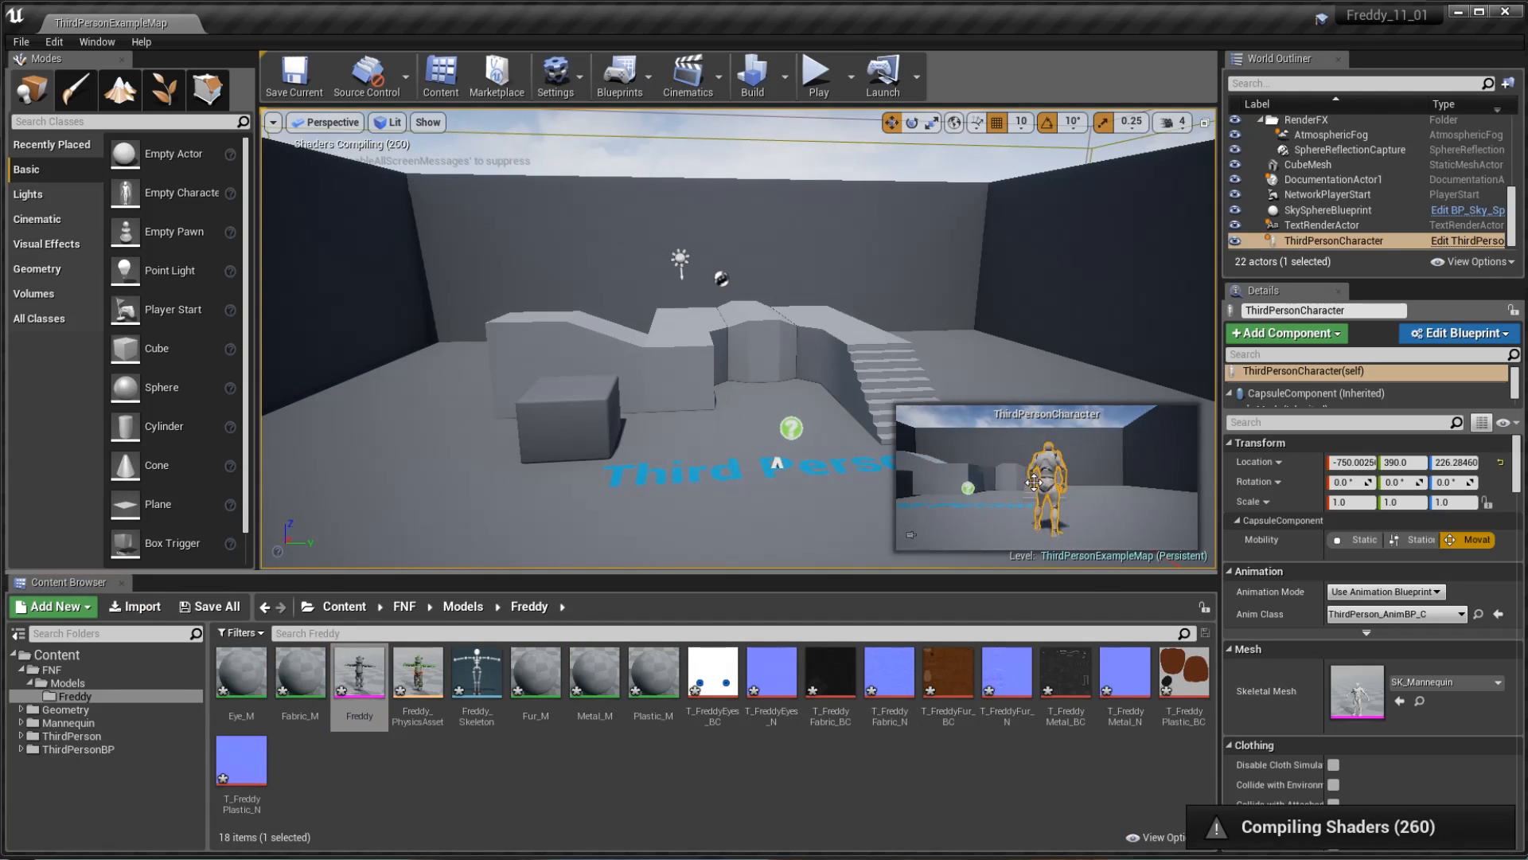
{"action": "right_click_drag", "start_coordinate": [988, 313], "coordinate": [732, 346]}
{"action": "key", "text": "s"}
{"action": "key", "text": "d"}
{"action": "key", "text": "w"}
{"action": "key", "text": "d"}
{"action": "right_click_drag", "start_coordinate": [525, 433], "coordinate": [526, 433]}
{"action": "key", "text": "e"}
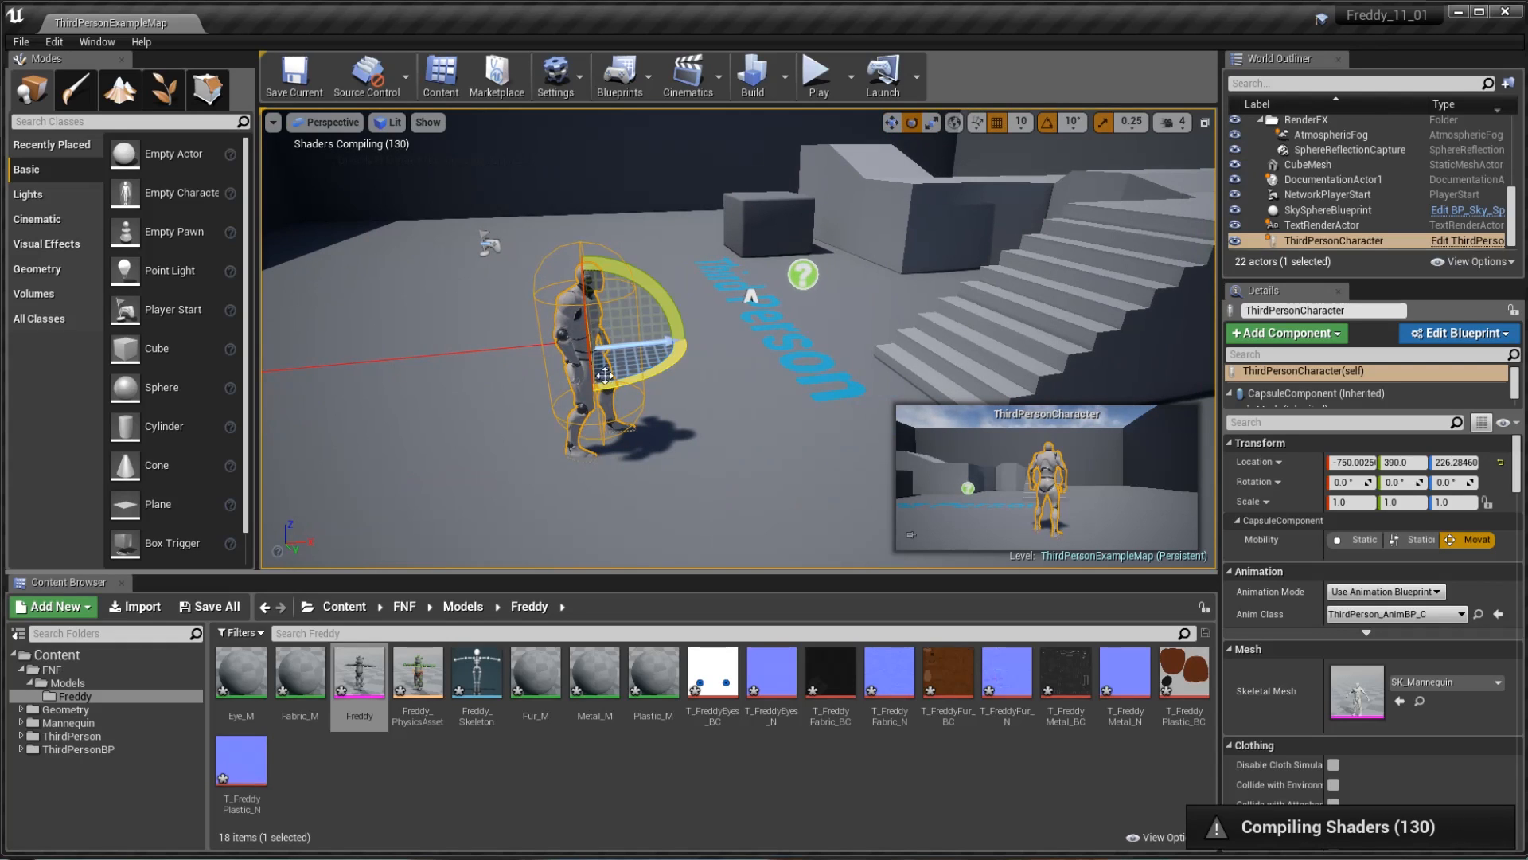
{"action": "left_click_drag", "start_coordinate": [598, 385], "coordinate": [529, 388]}
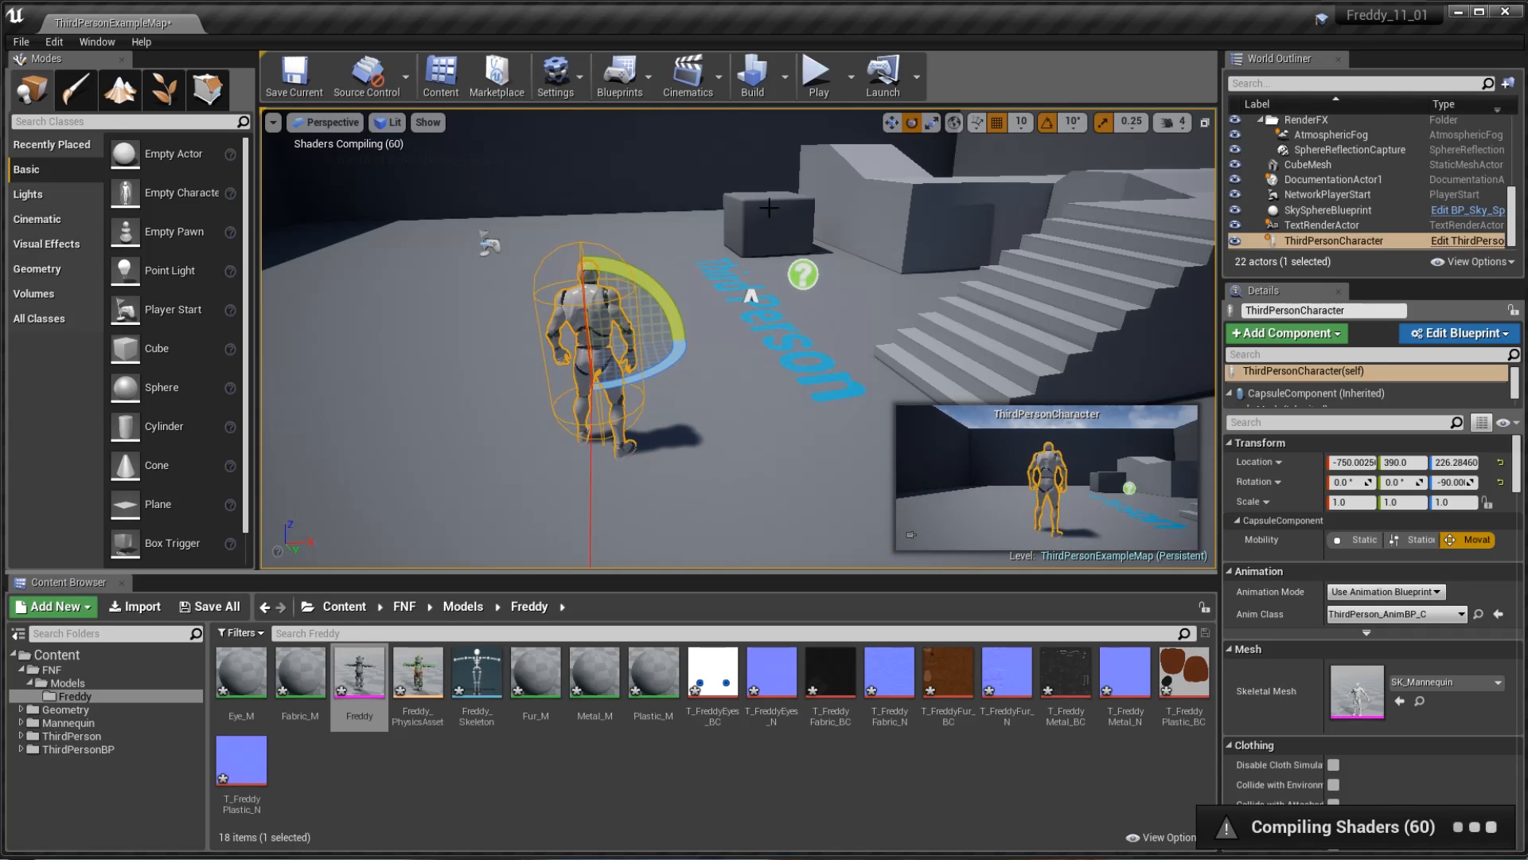
- Play the level in the viewport, run and jump around with the mannequin, and stop the session
{"action": "left_click", "coordinate": [819, 73]}
{"action": "key", "text": "w"}
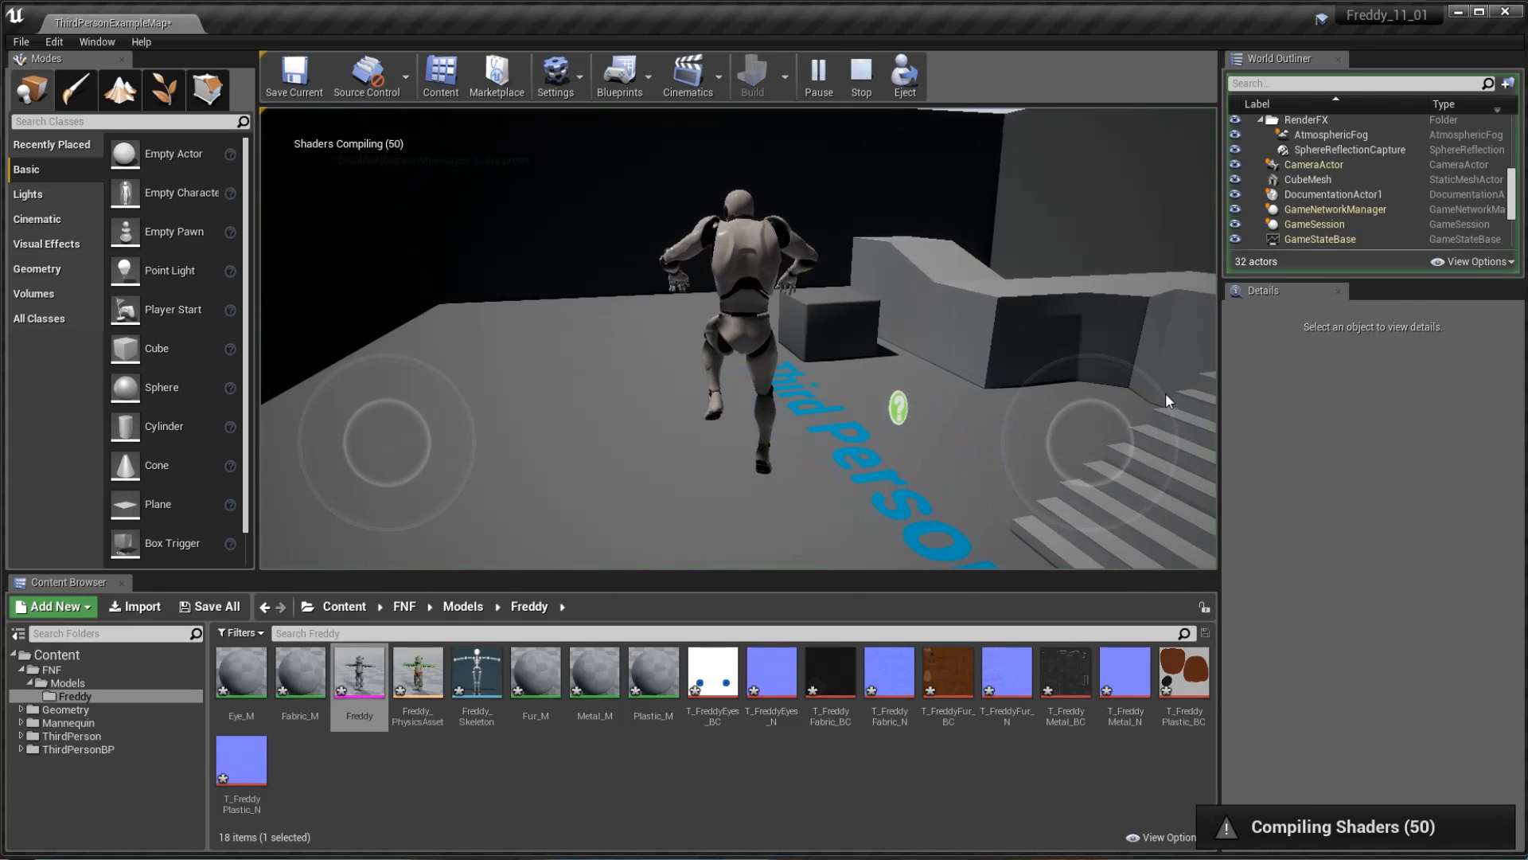
{"action": "left_click", "coordinate": [1041, 390]}
{"action": "key", "text": "w"}
{"action": "key", "text": "d"}
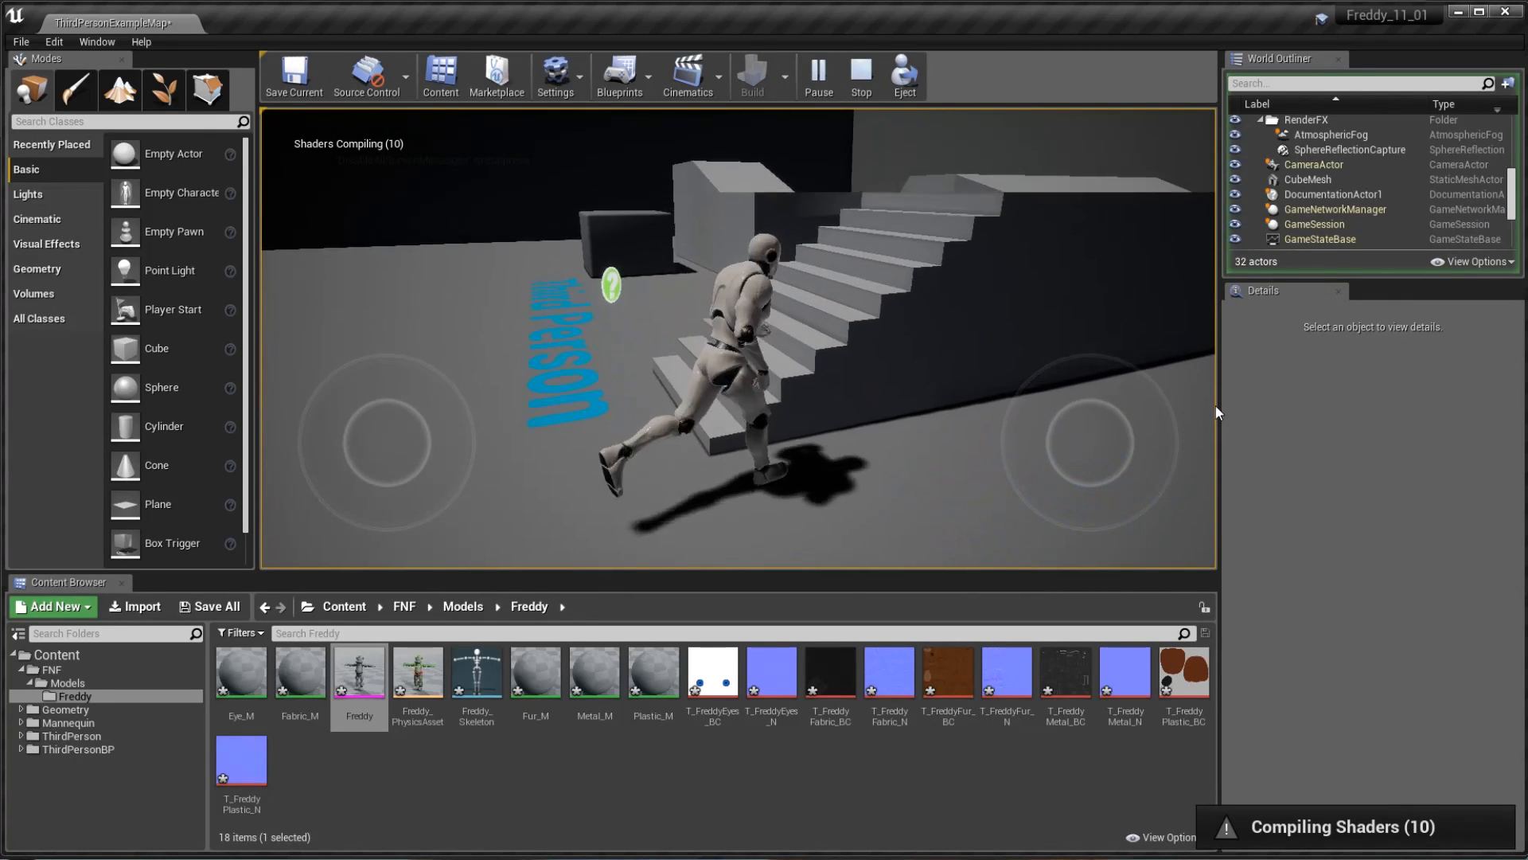
{"action": "key", "text": "w"}
{"action": "key", "text": "space"}
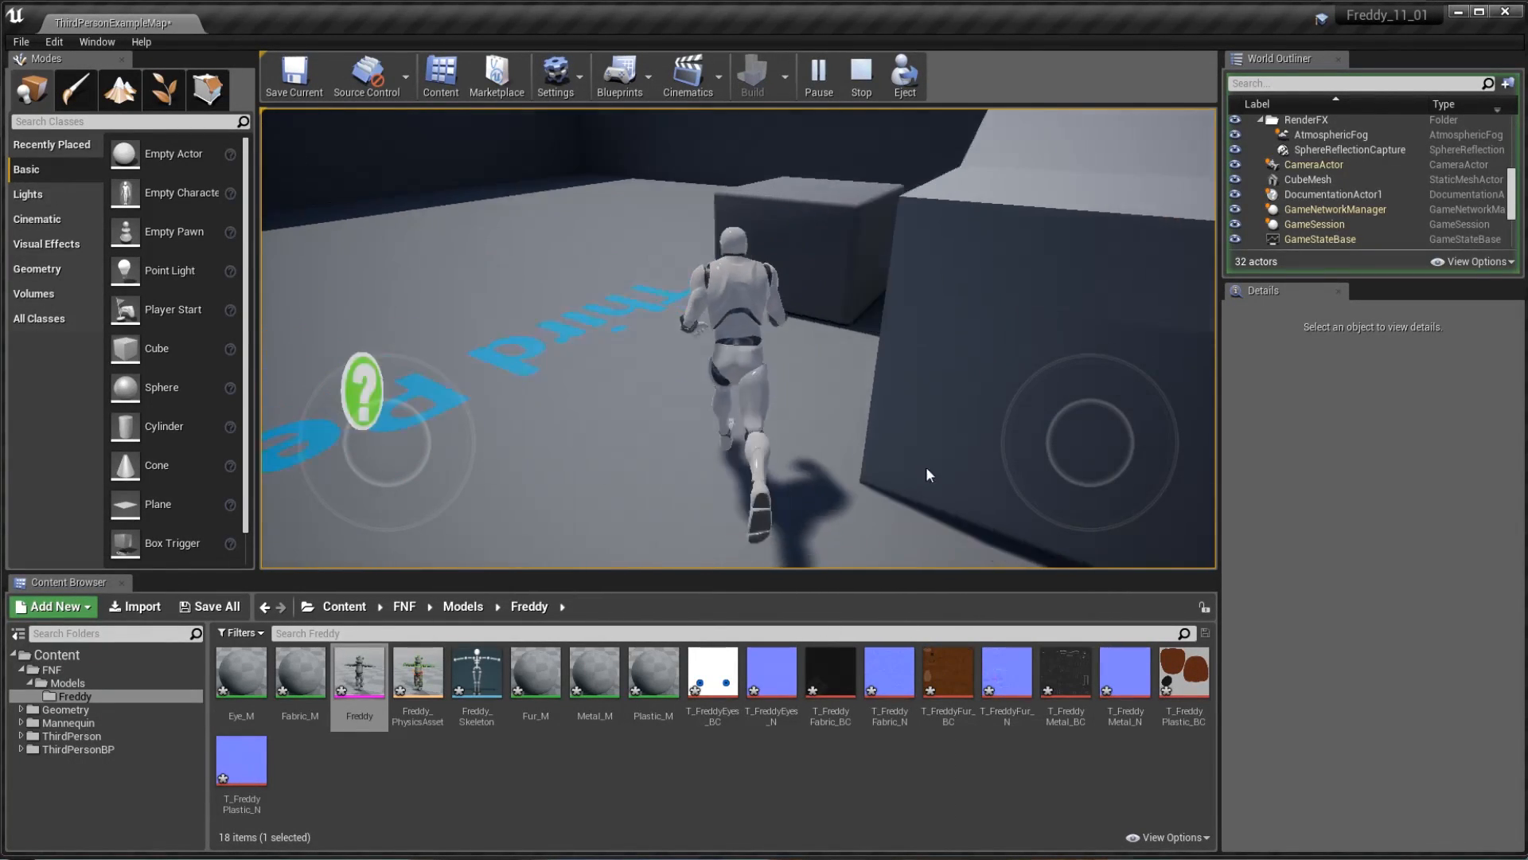
{"action": "key", "text": "space"}
{"action": "key", "text": "s"}
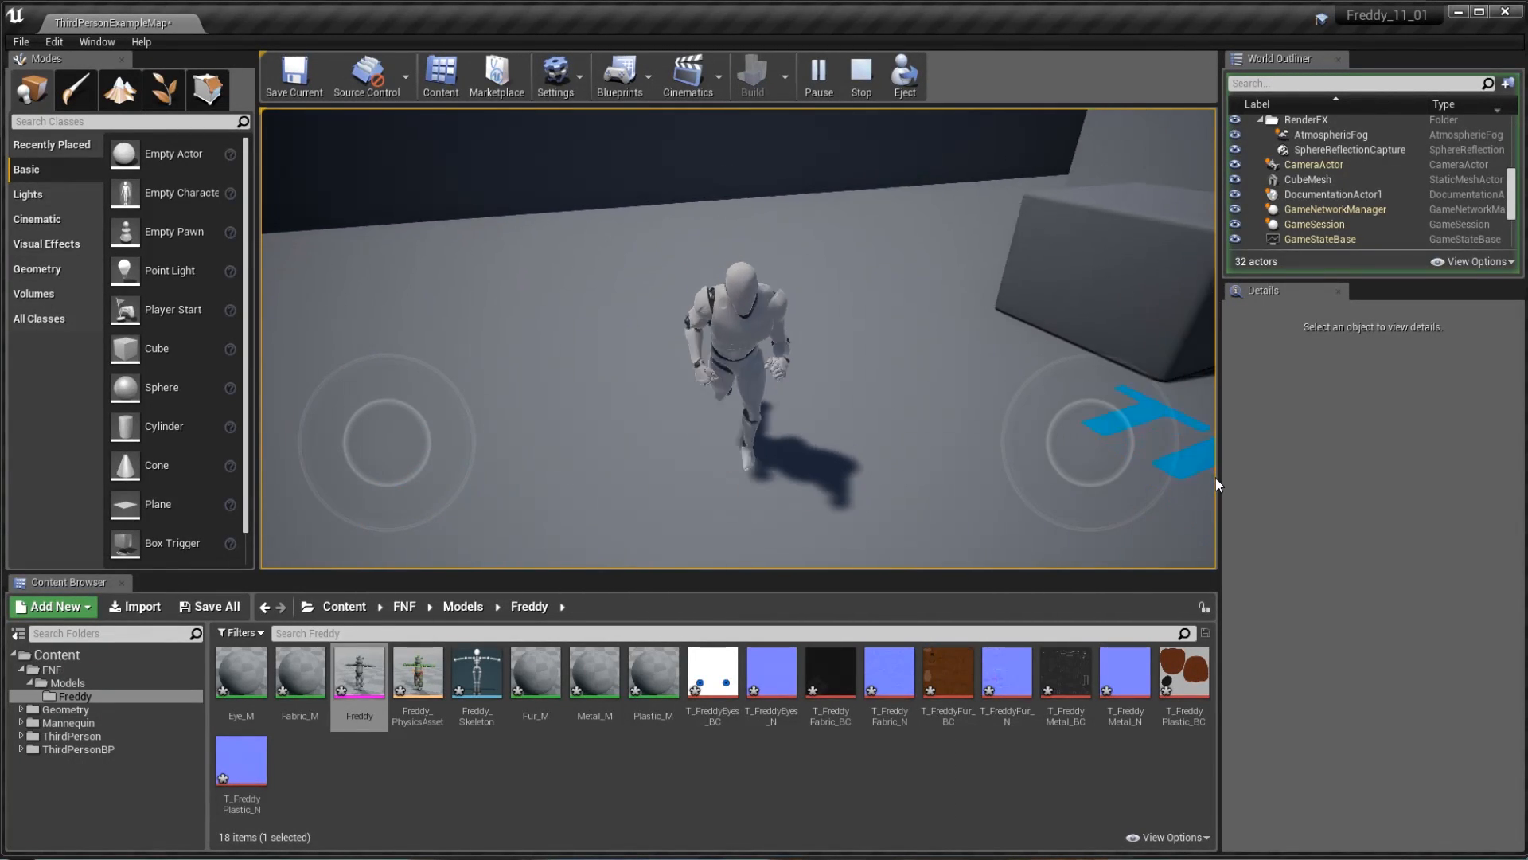
{"action": "key", "text": "d"}
{"action": "key", "text": "s"}
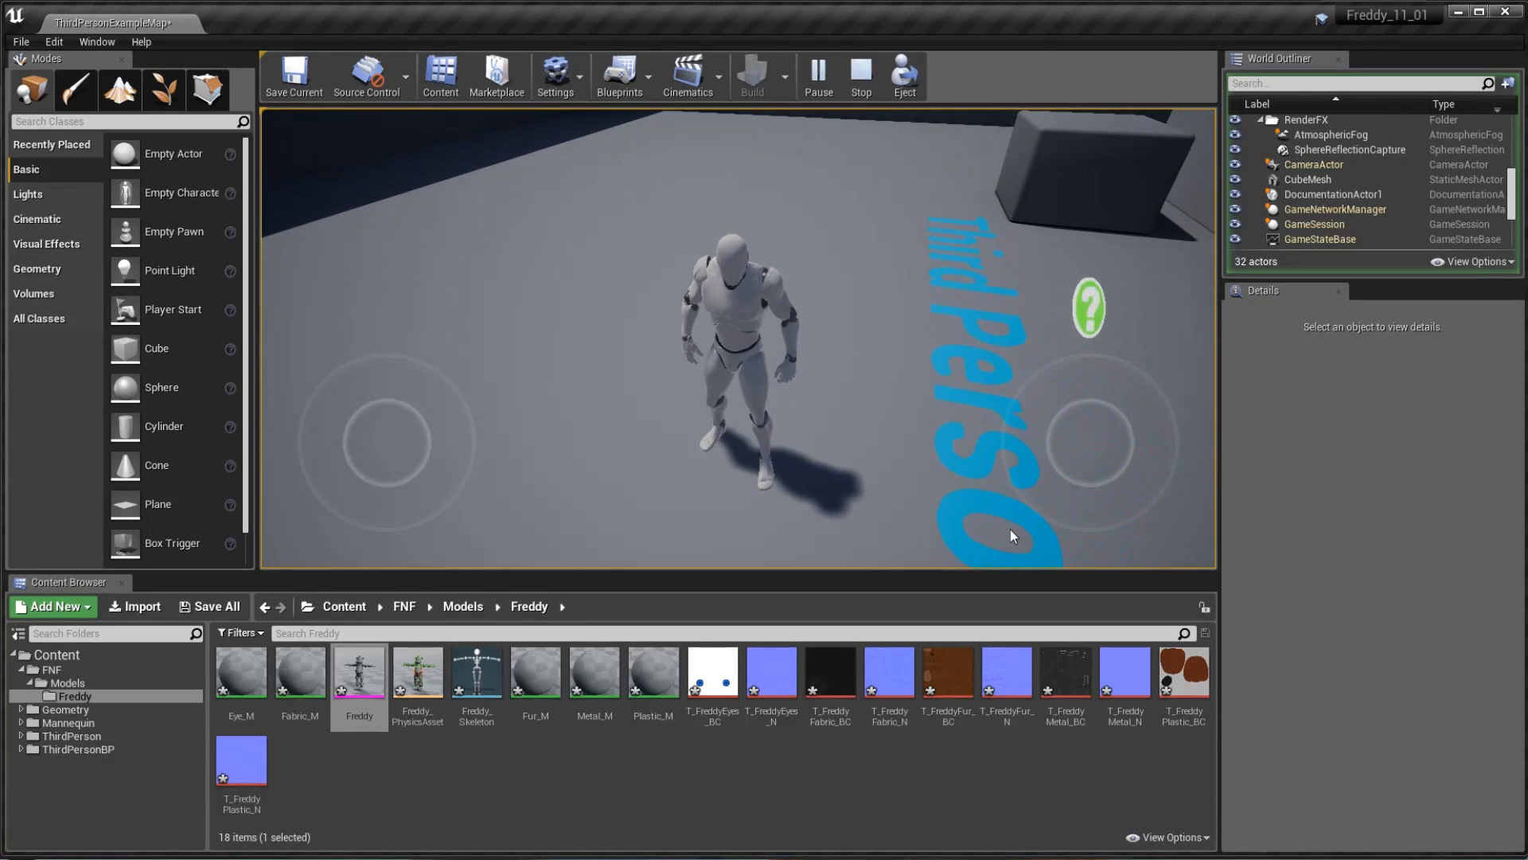
{"action": "key", "text": "Escape"}
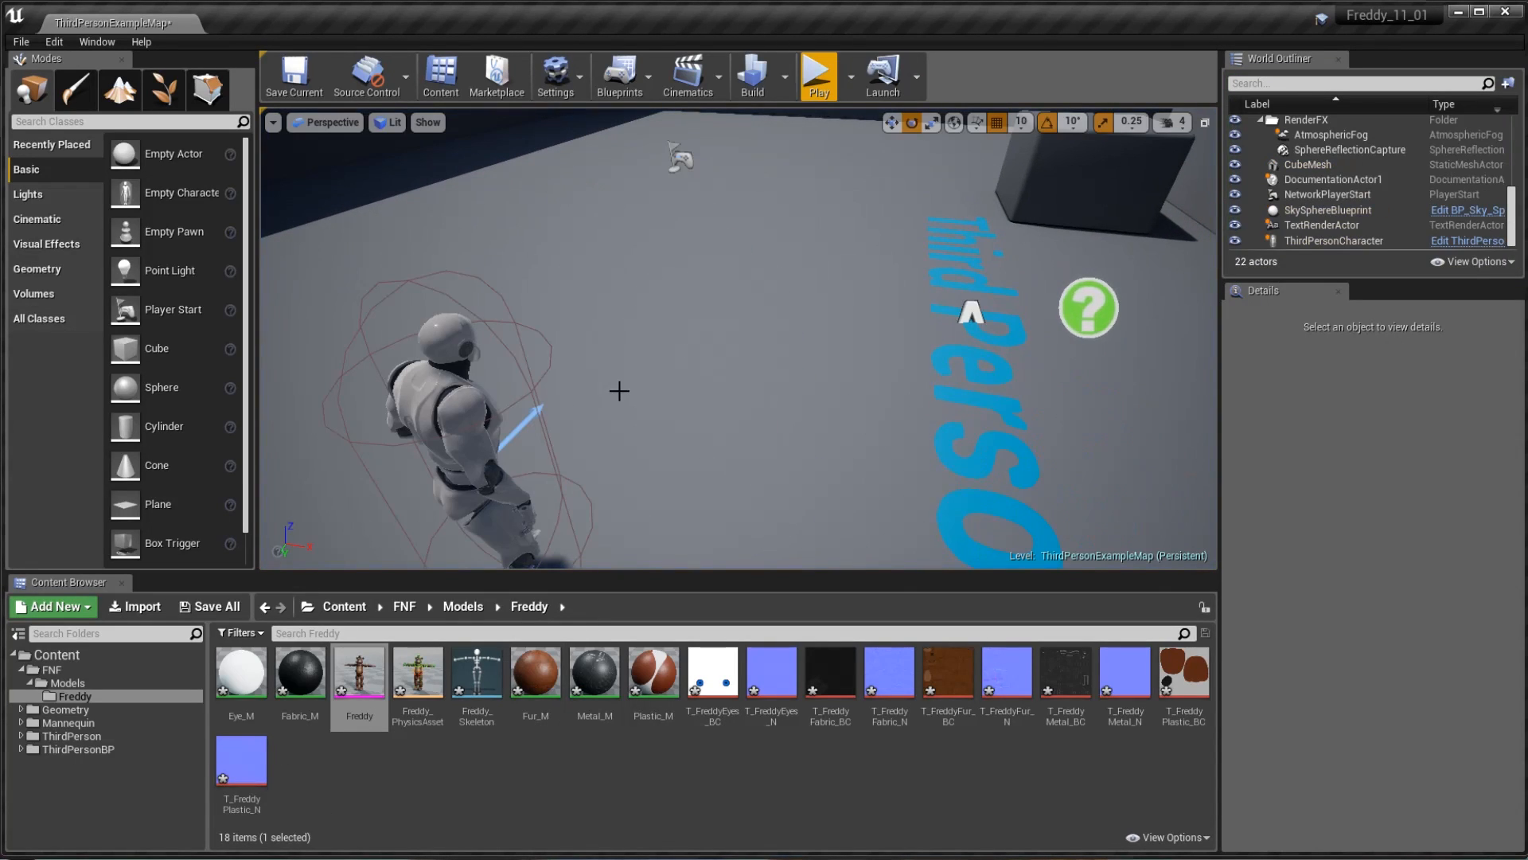
- Place the Freddy skeletal mesh on the floor in front of the mannequin, at about X -710, Y 30, Z 130
{"action": "right_click_drag", "start_coordinate": [739, 337], "coordinate": [756, 398]}
{"action": "key", "text": "s"}
{"action": "key", "text": "d"}
{"action": "key", "text": "w"}
{"action": "right_click_drag", "start_coordinate": [573, 402], "coordinate": [573, 417]}
{"action": "key", "text": "s"}
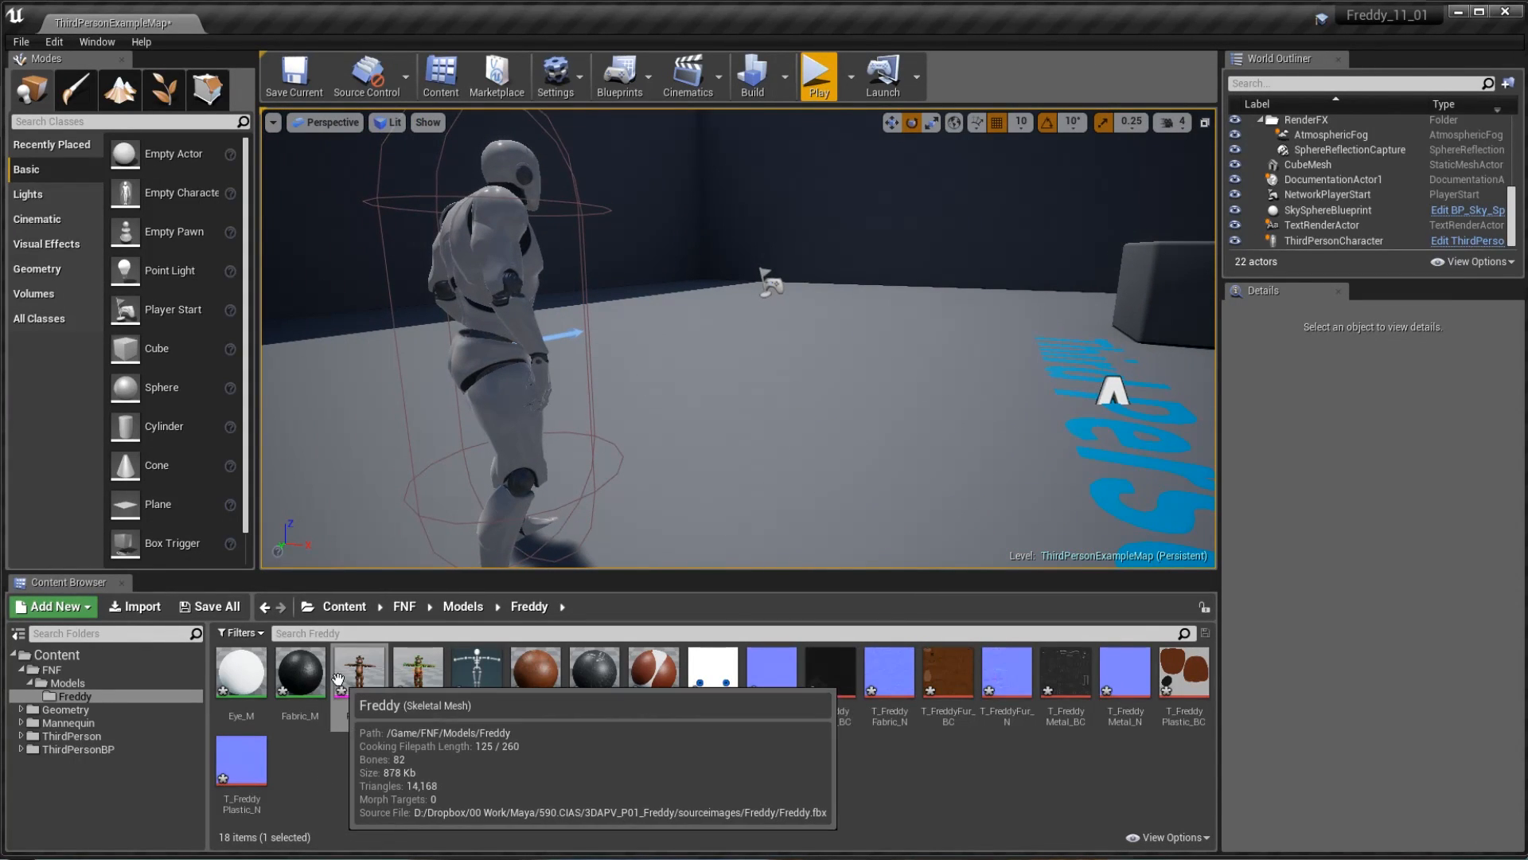
{"action": "left_click_drag", "start_coordinate": [359, 677], "coordinate": [823, 403]}
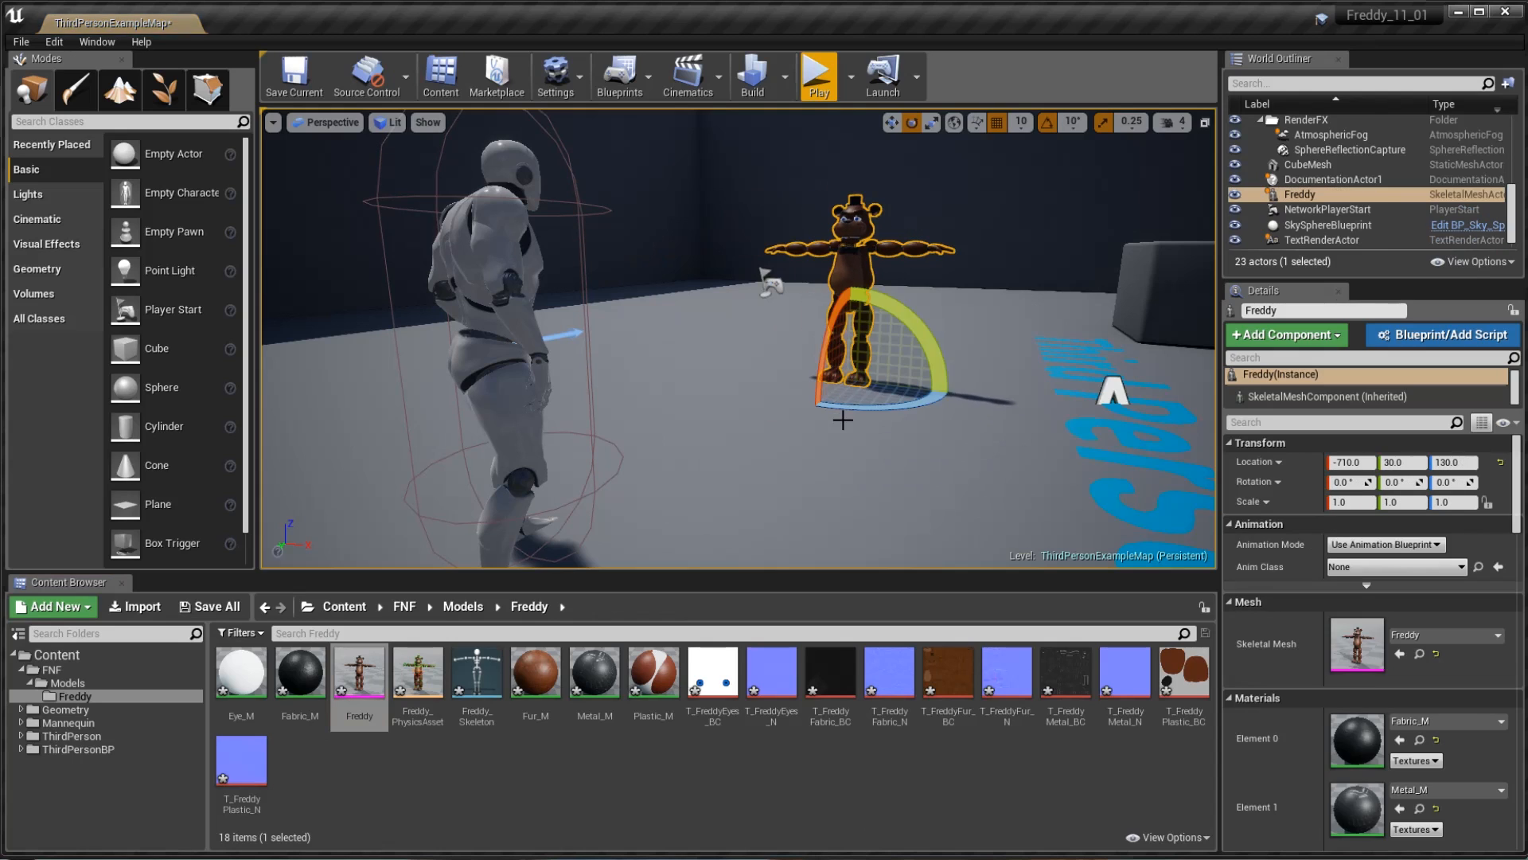
- Play the level to view the placed Freddy mesh next to the mannequin, and stop the session
{"action": "left_click", "coordinate": [819, 76]}
{"action": "key", "text": "w"}
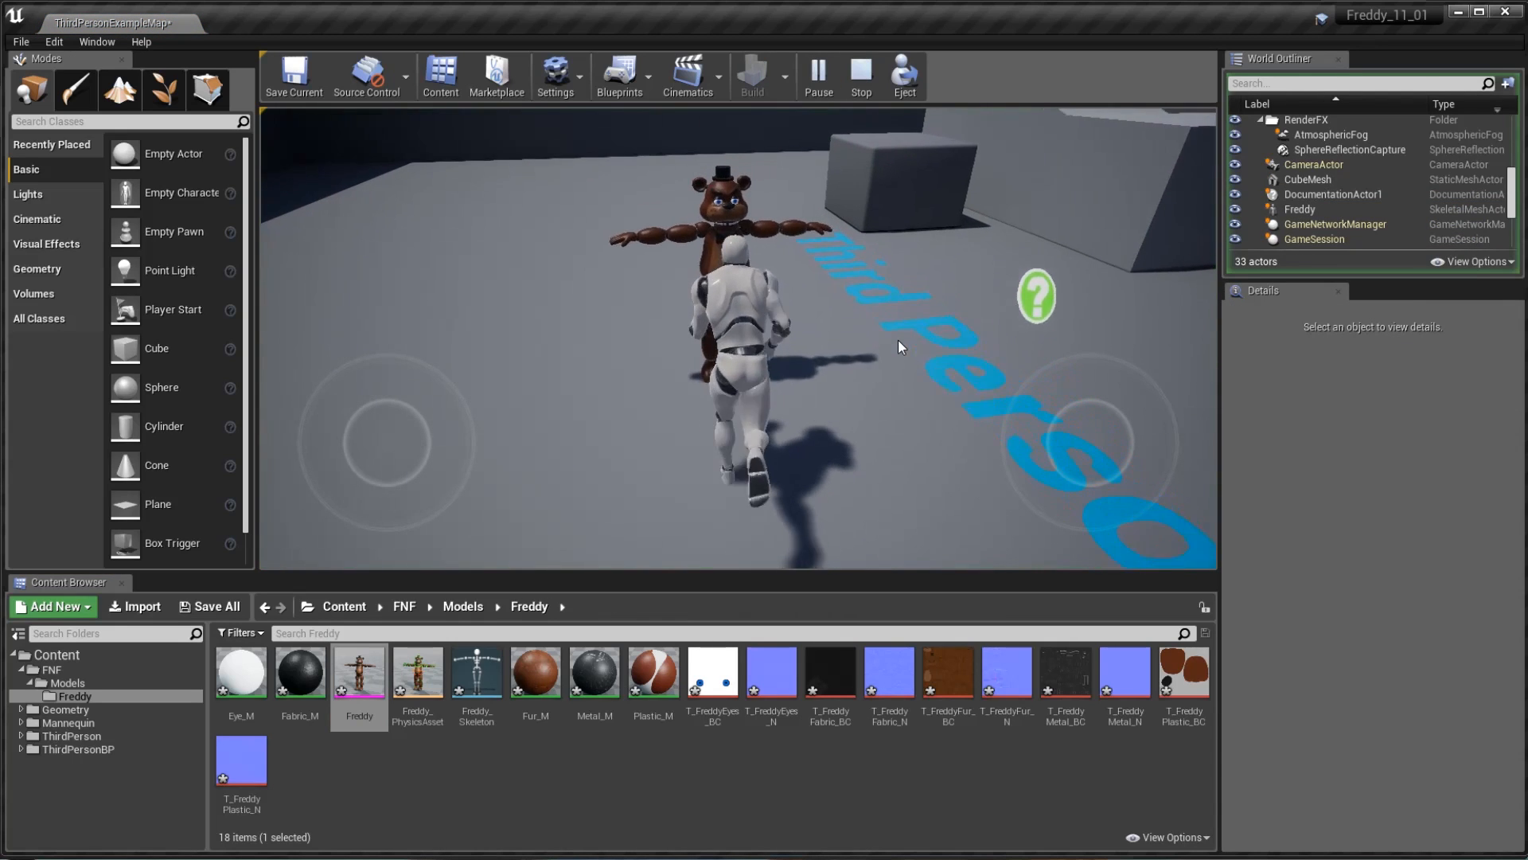
{"action": "key", "text": "s"}
{"action": "key", "text": "d"}
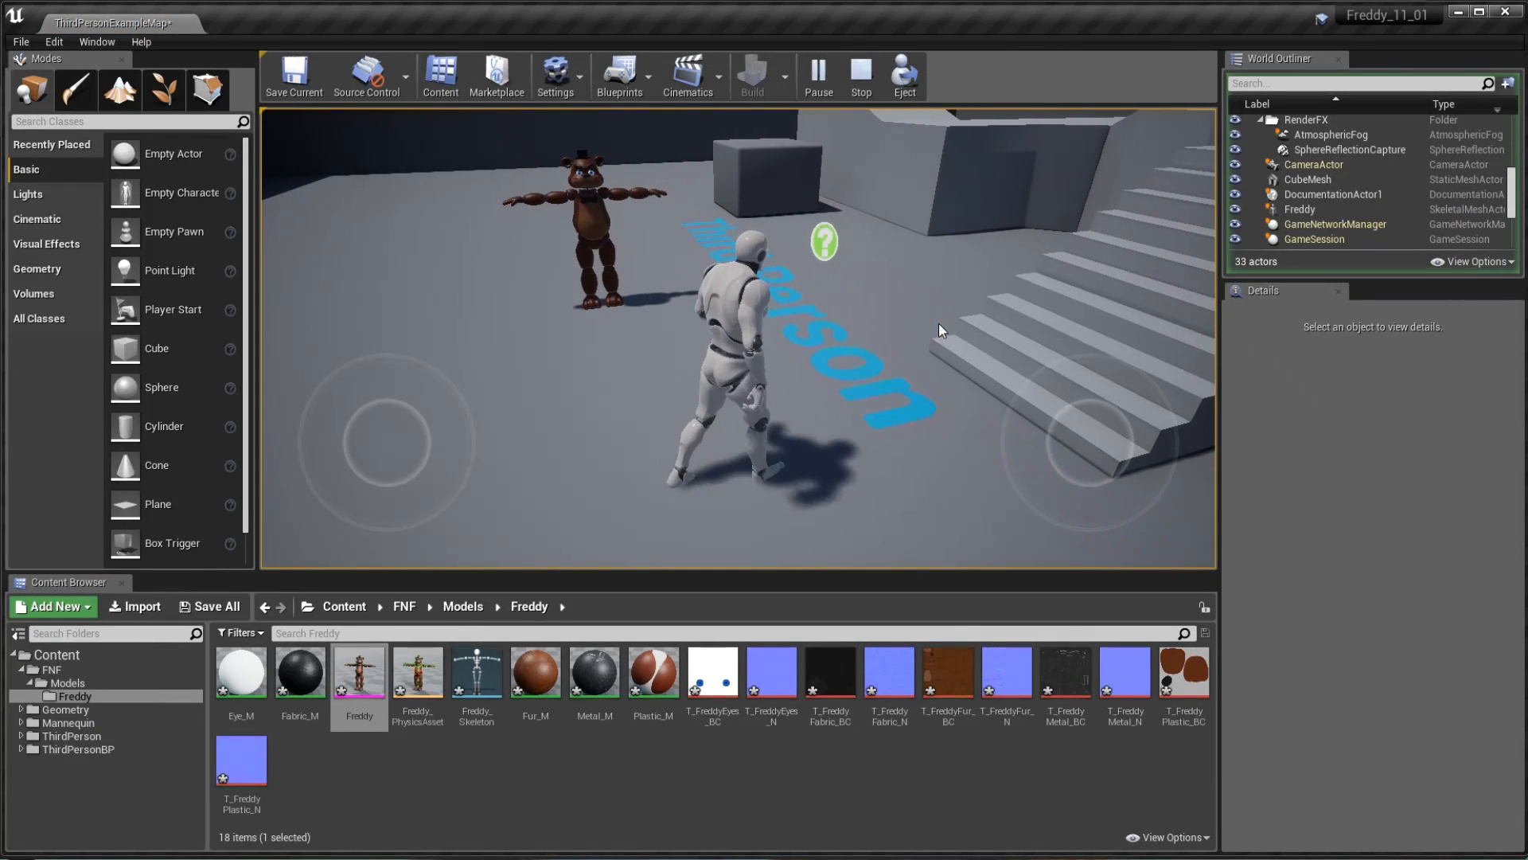
{"action": "key", "text": "Escape"}
- Place Freddy_PhysicsAsset beside the Freddy mesh at about X -570, Y 110, Z 130 and play the level to test its physics
{"action": "left_click_drag", "start_coordinate": [418, 673], "coordinate": [717, 312]}
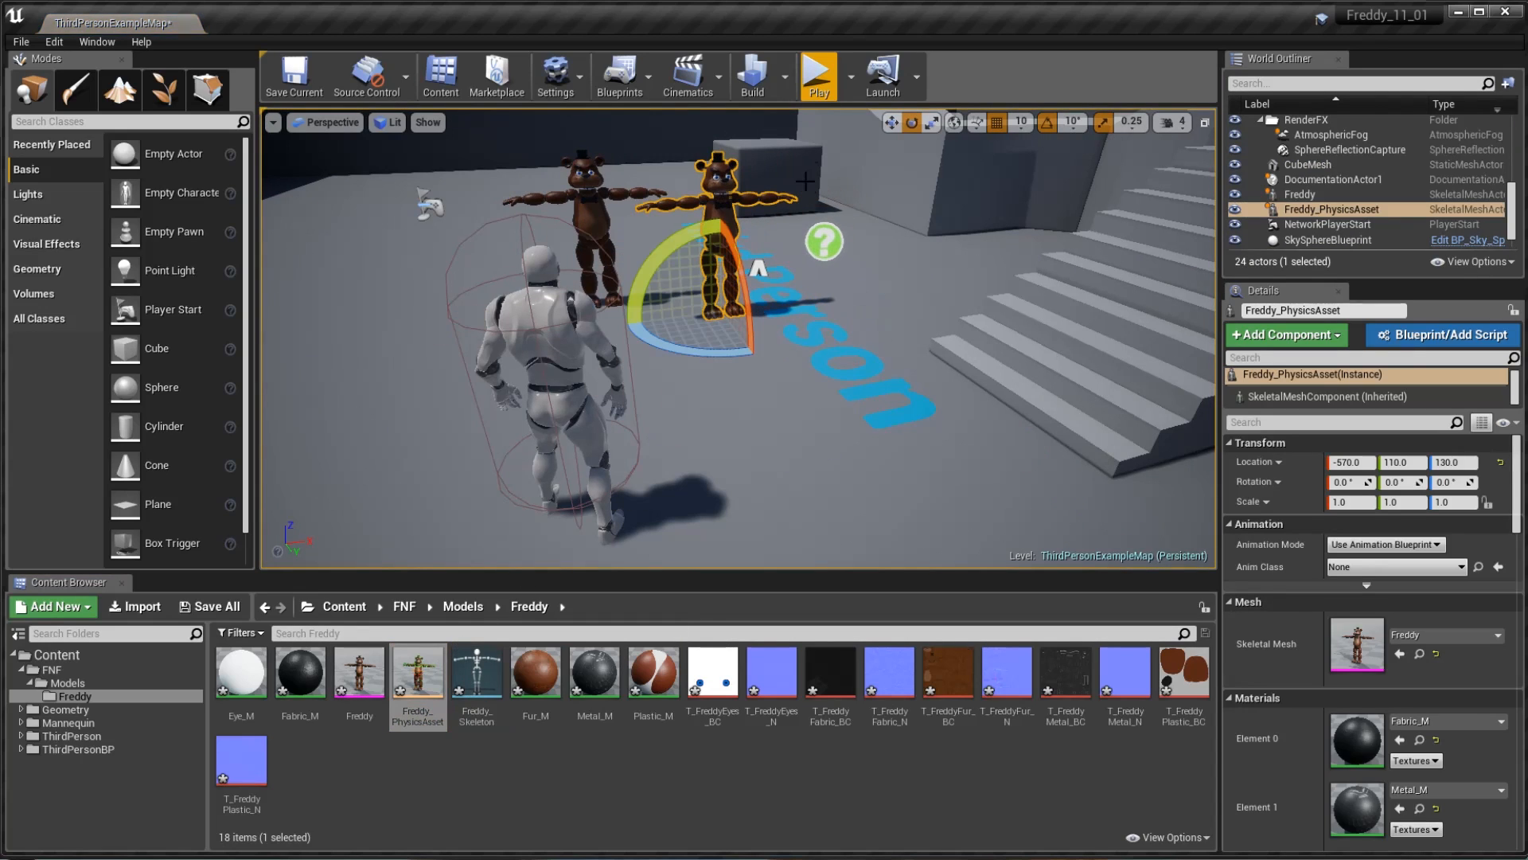
{"action": "left_click", "coordinate": [812, 77]}
{"action": "left_click_drag", "start_coordinate": [814, 314], "coordinate": [921, 375]}
{"action": "key", "text": "w"}
{"action": "key", "text": "s"}
{"action": "key", "text": "d"}
{"action": "key", "text": "w"}
{"action": "key", "text": "a"}
{"action": "key", "text": "s"}
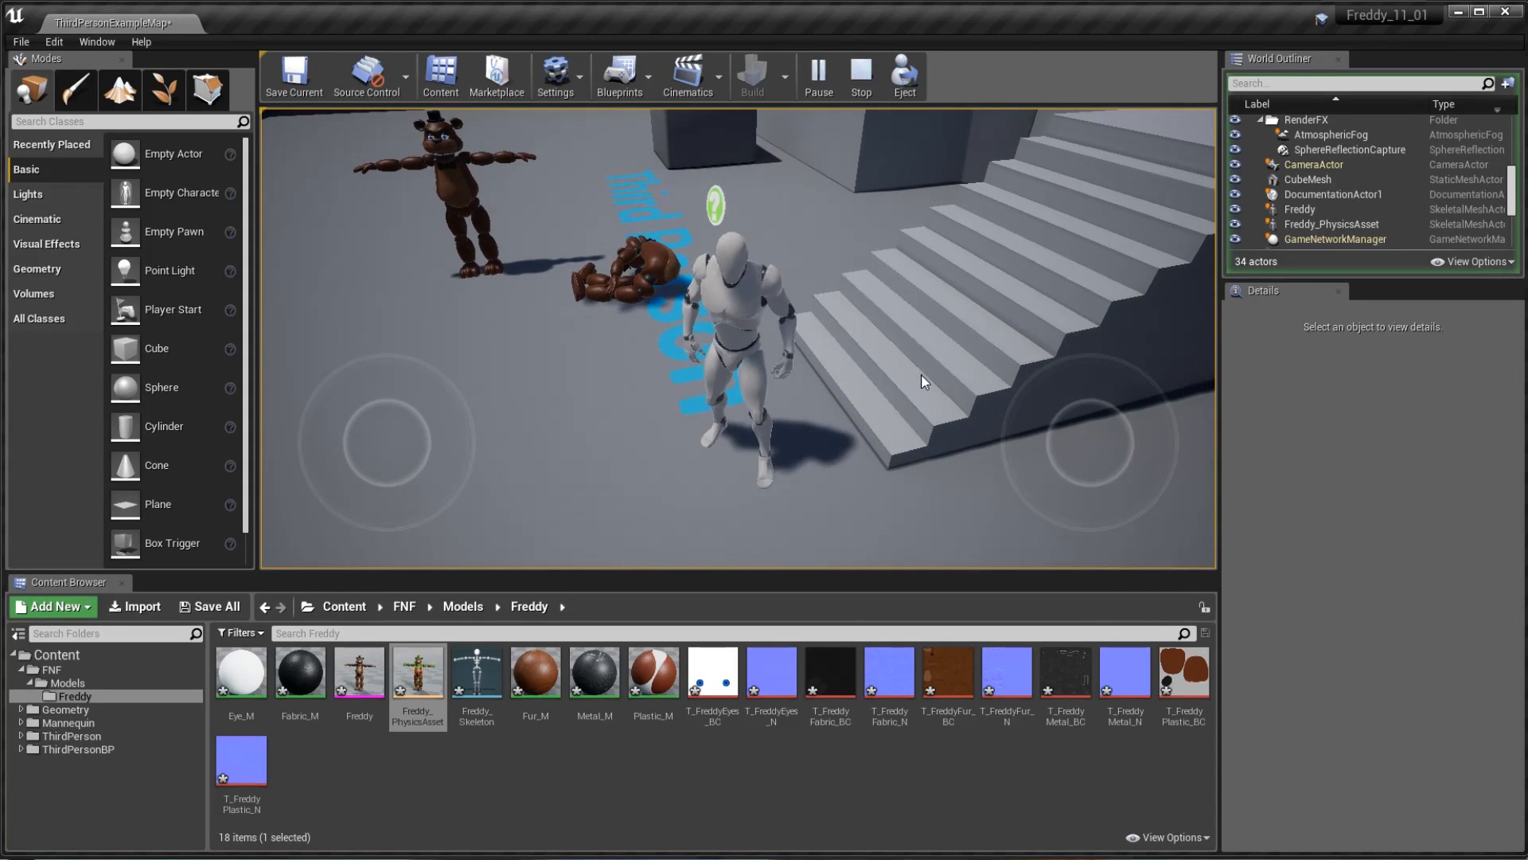
{"action": "key", "text": "Escape"}
- Delete the Freddy_PhysicsAsset and Freddy actors from the level
{"action": "left_click", "coordinate": [611, 197]}
{"action": "key", "text": "Delete"}
{"action": "left_click", "coordinate": [471, 183]}
{"action": "key", "text": "Delete"}
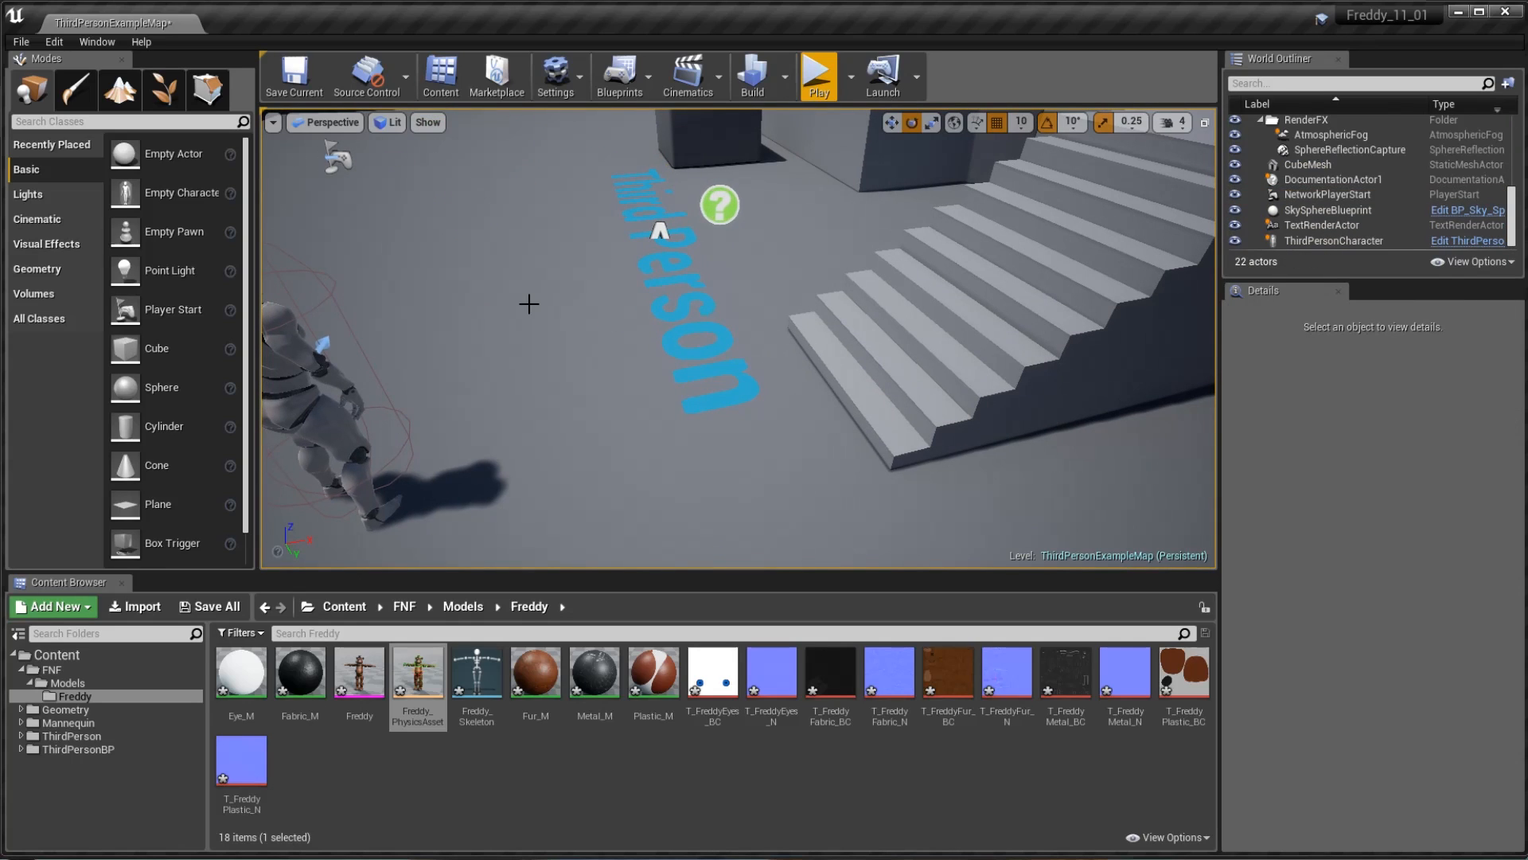
- Create a new folder named Materials inside FNF/Models/Freddy
{"action": "left_click", "coordinate": [484, 782]}
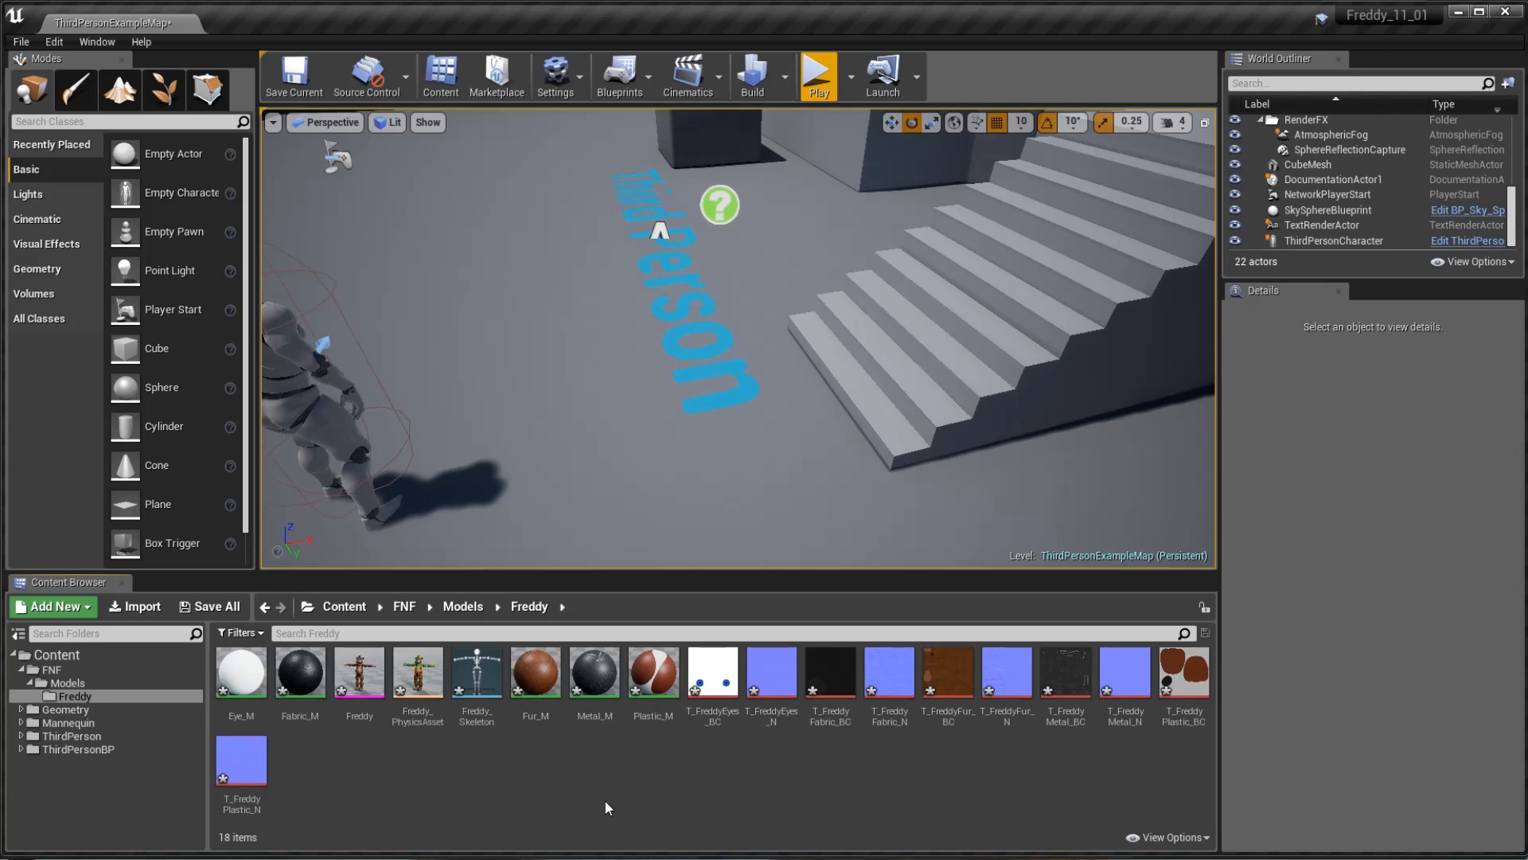
{"action": "right_click", "coordinate": [547, 792]}
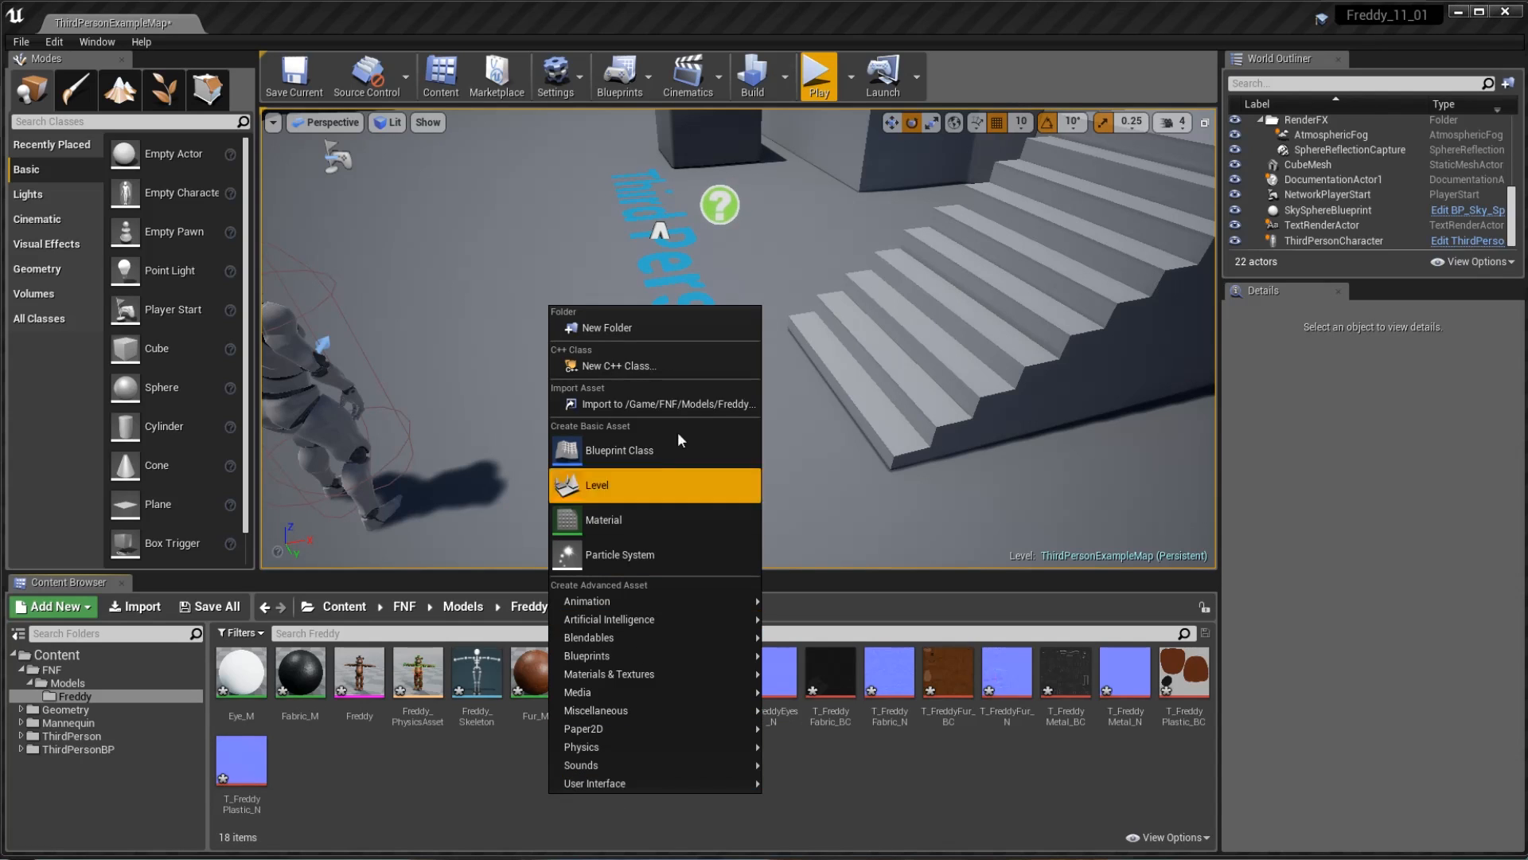
{"action": "left_click", "coordinate": [642, 326]}
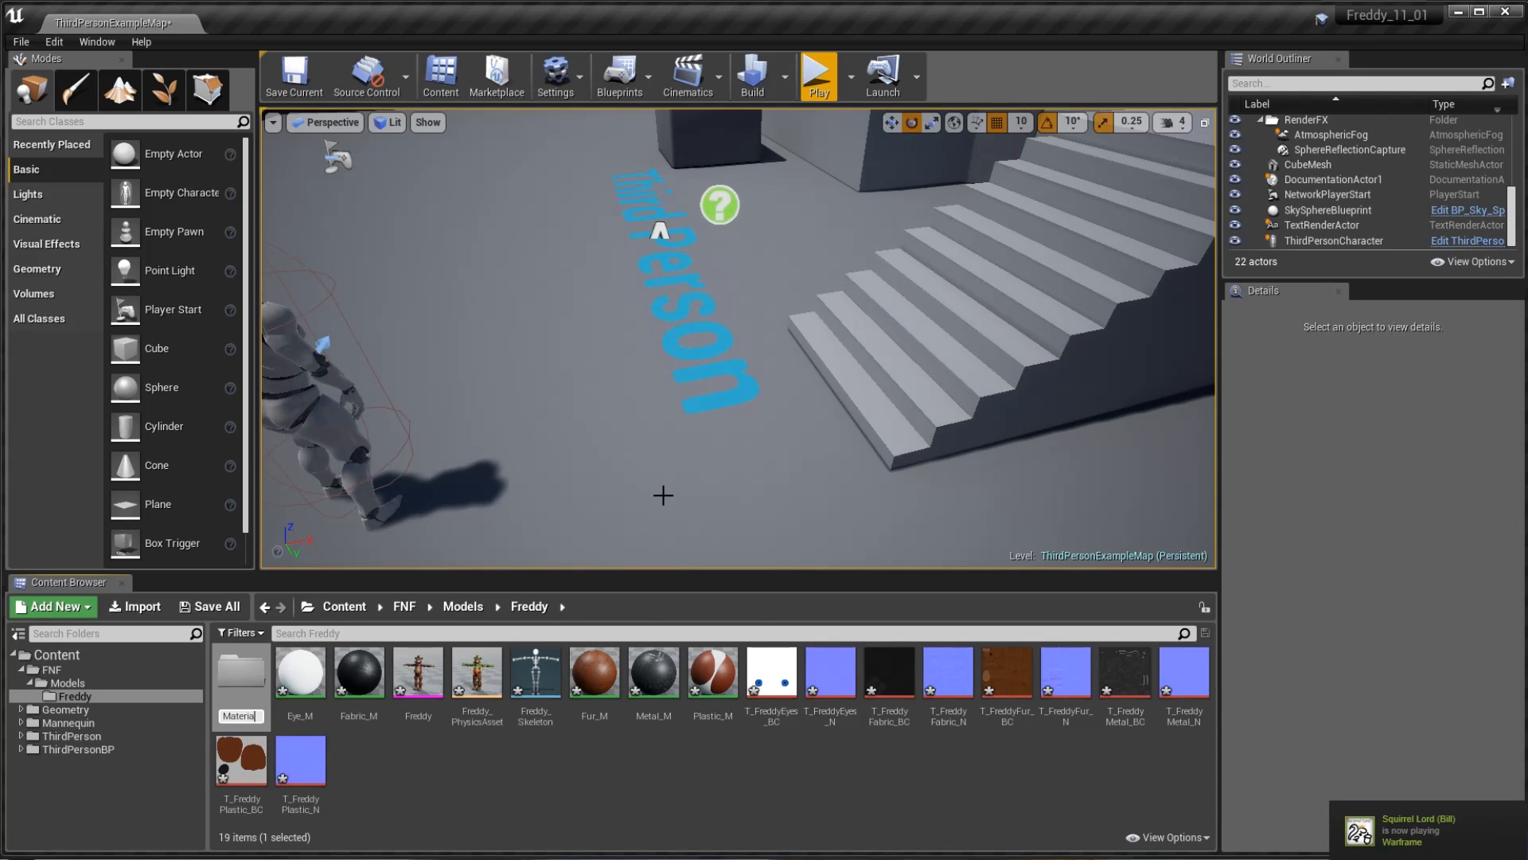
{"action": "key", "text": "Return"}
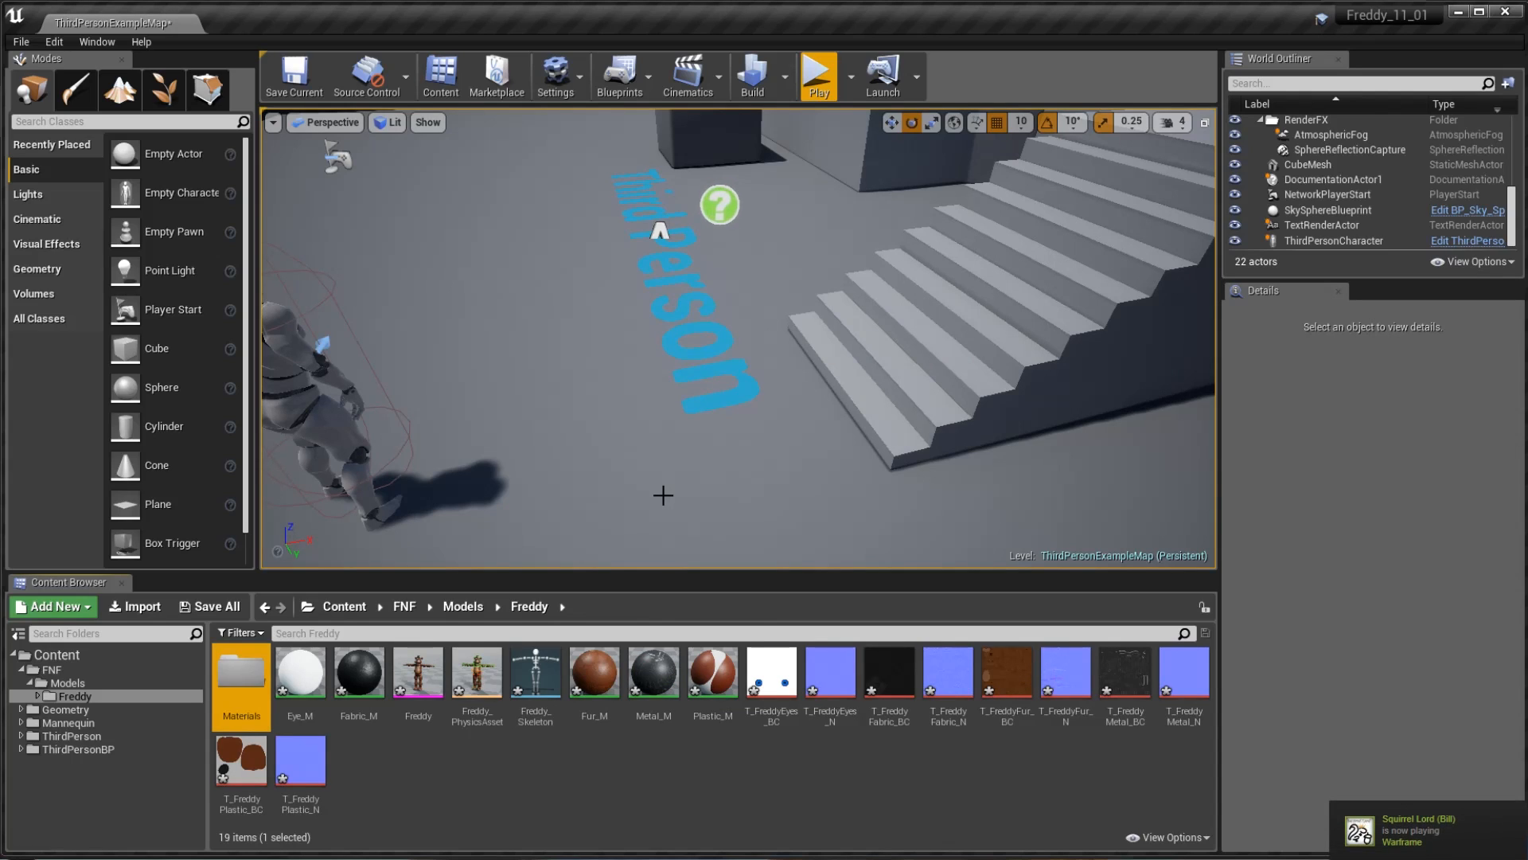
- Move the materials Eye_M, Fabric_M, Fur_M, Metal_M and Plastic_M into the Materials folder
{"action": "left_click", "coordinate": [301, 673]}
{"action": "left_click", "coordinate": [358, 672], "text": "ctrl"}
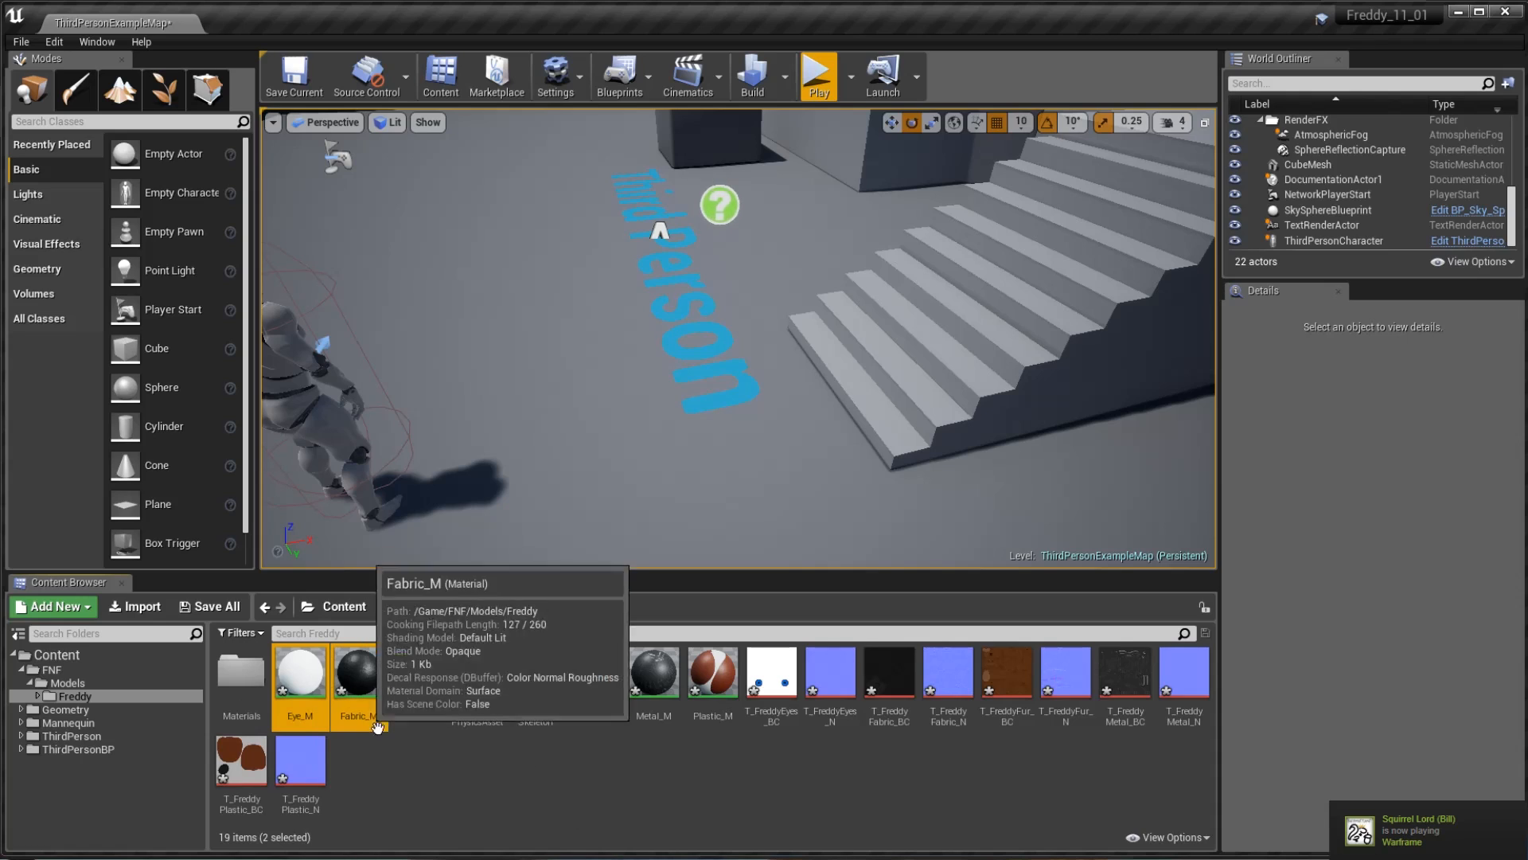
{"action": "left_click", "coordinate": [595, 672], "text": "ctrl"}
{"action": "left_click", "coordinate": [653, 673], "text": "ctrl"}
{"action": "left_click", "coordinate": [712, 673], "text": "ctrl"}
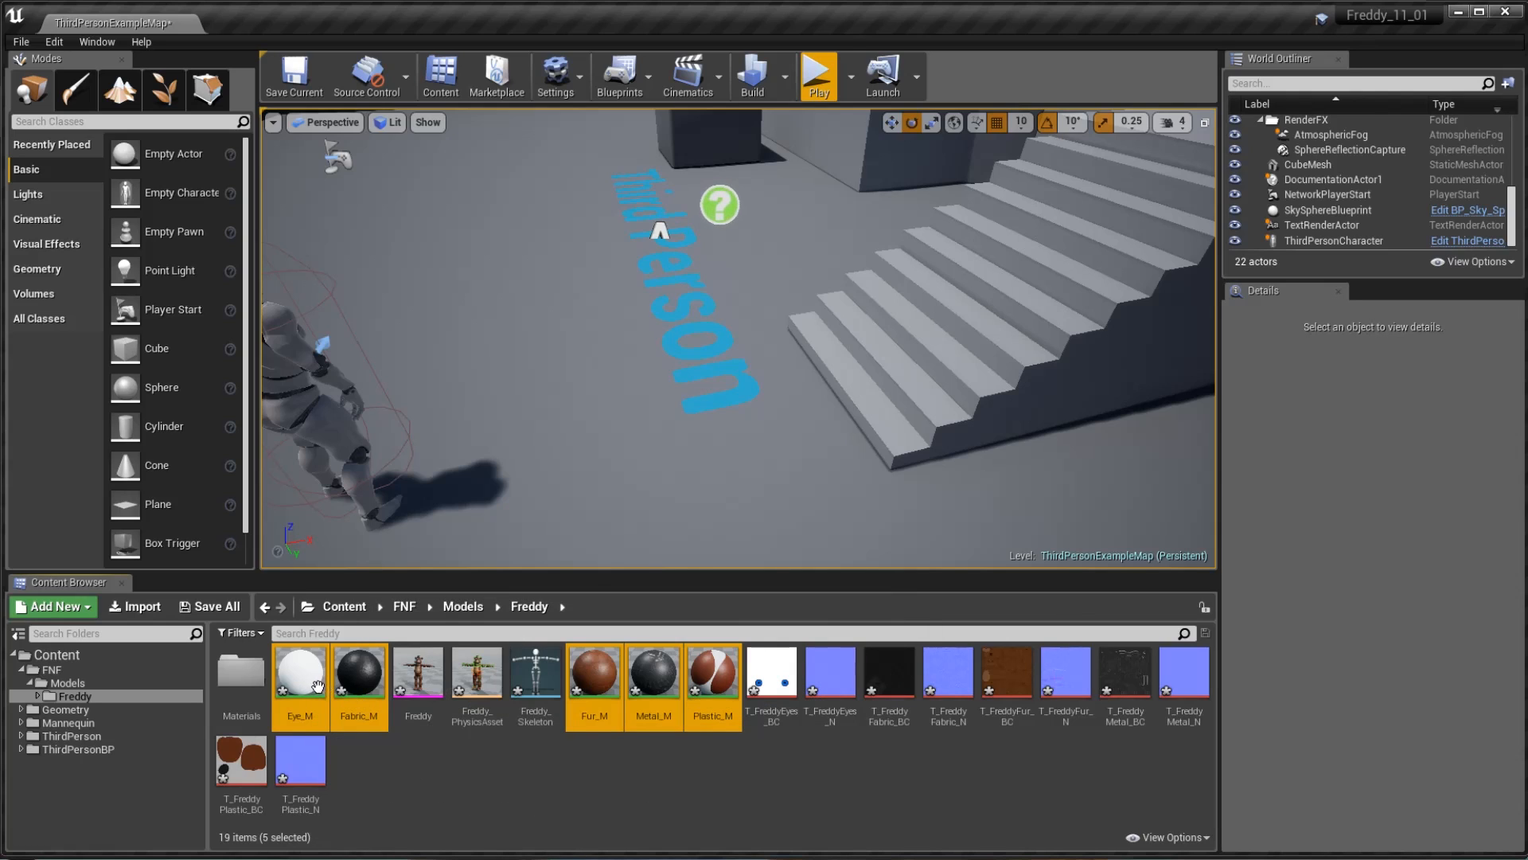
{"action": "left_click_drag", "start_coordinate": [302, 683], "coordinate": [239, 672]}
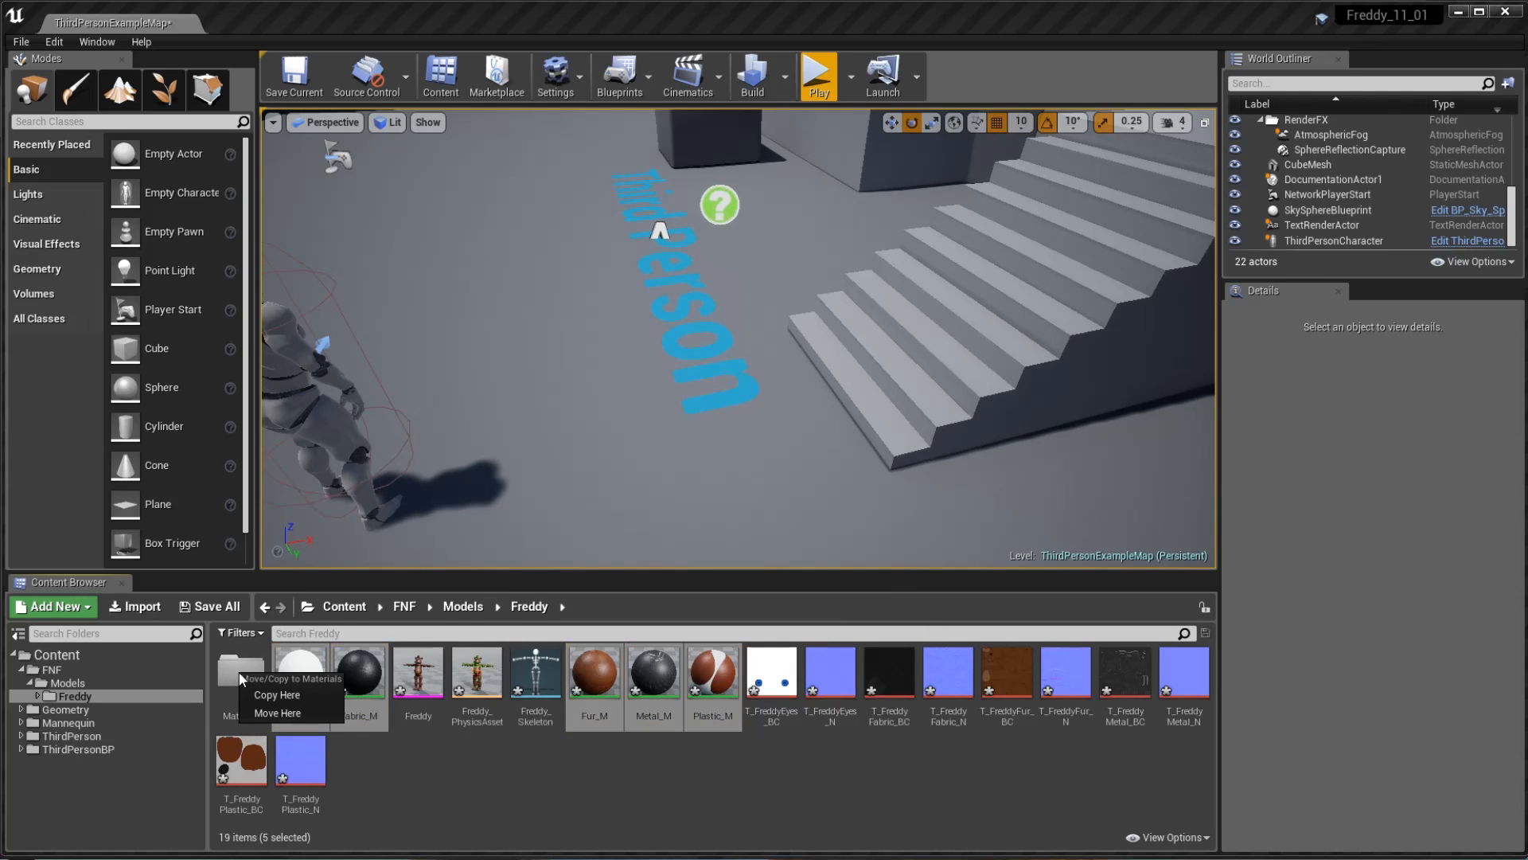
{"action": "left_click", "coordinate": [309, 707]}
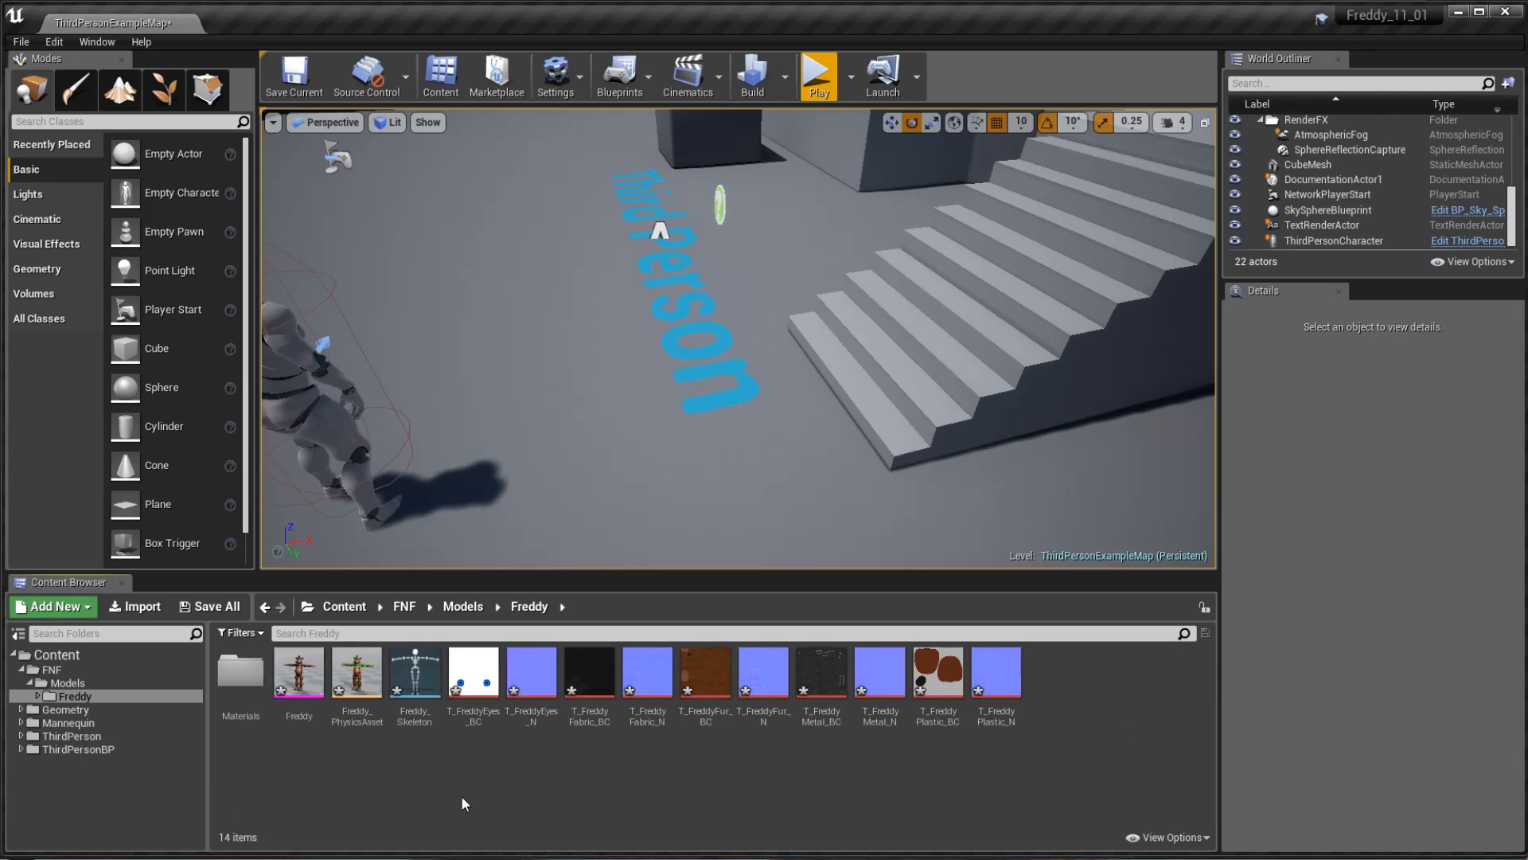
- Create a Textures folder inside Freddy and move all T_Freddy textures, from T_FreddyEyes_BC to T_FreddyPlastic_N, into it
{"action": "right_click", "coordinate": [415, 788]}
{"action": "left_click", "coordinate": [544, 325]}
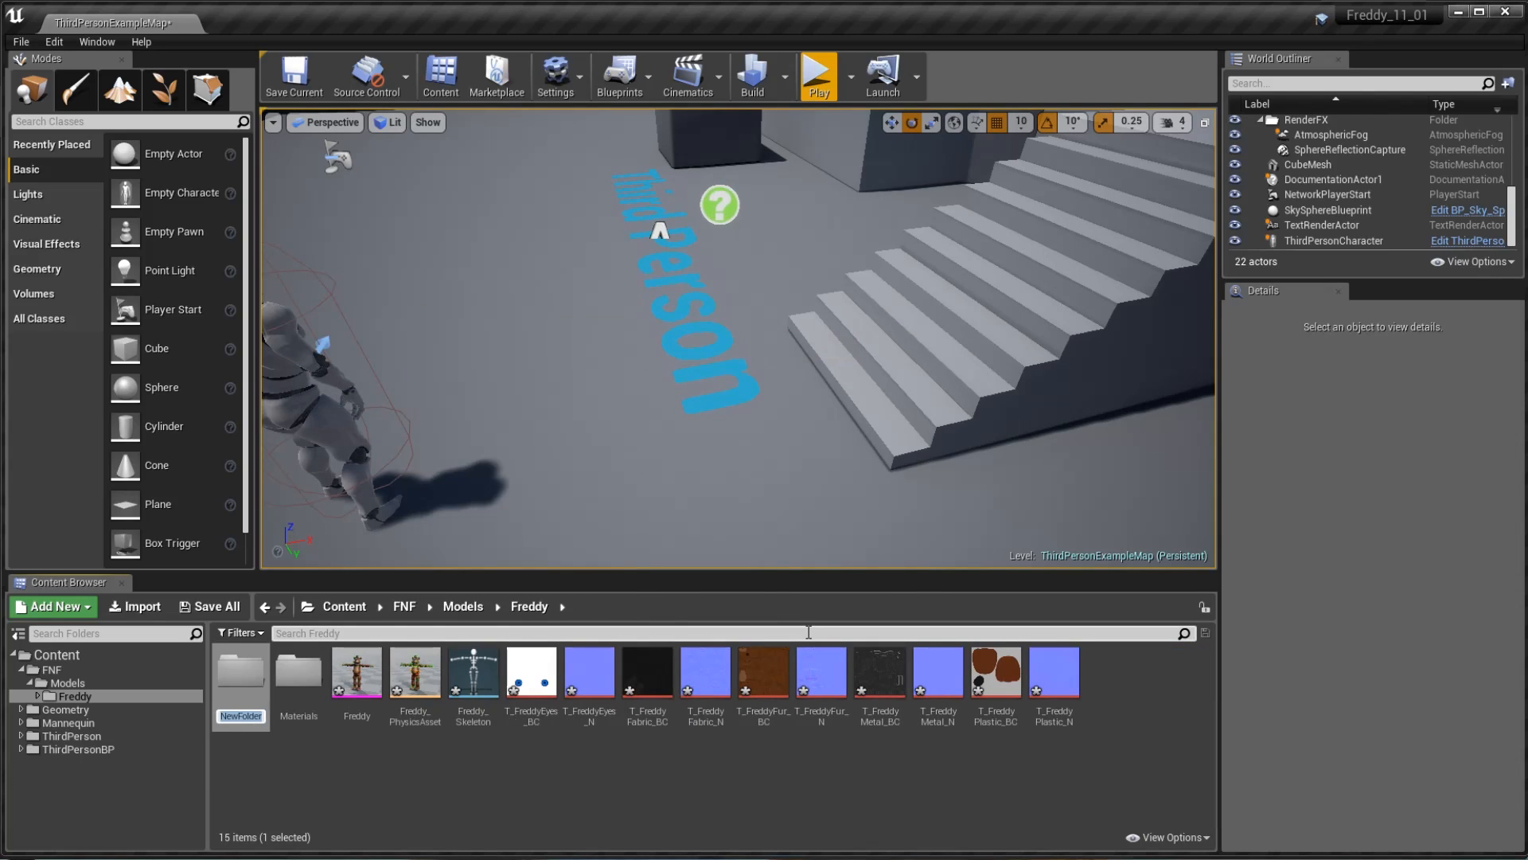
{"action": "type", "text": "Textures"}
{"action": "key", "text": "Return"}
{"action": "left_click", "coordinate": [532, 671]}
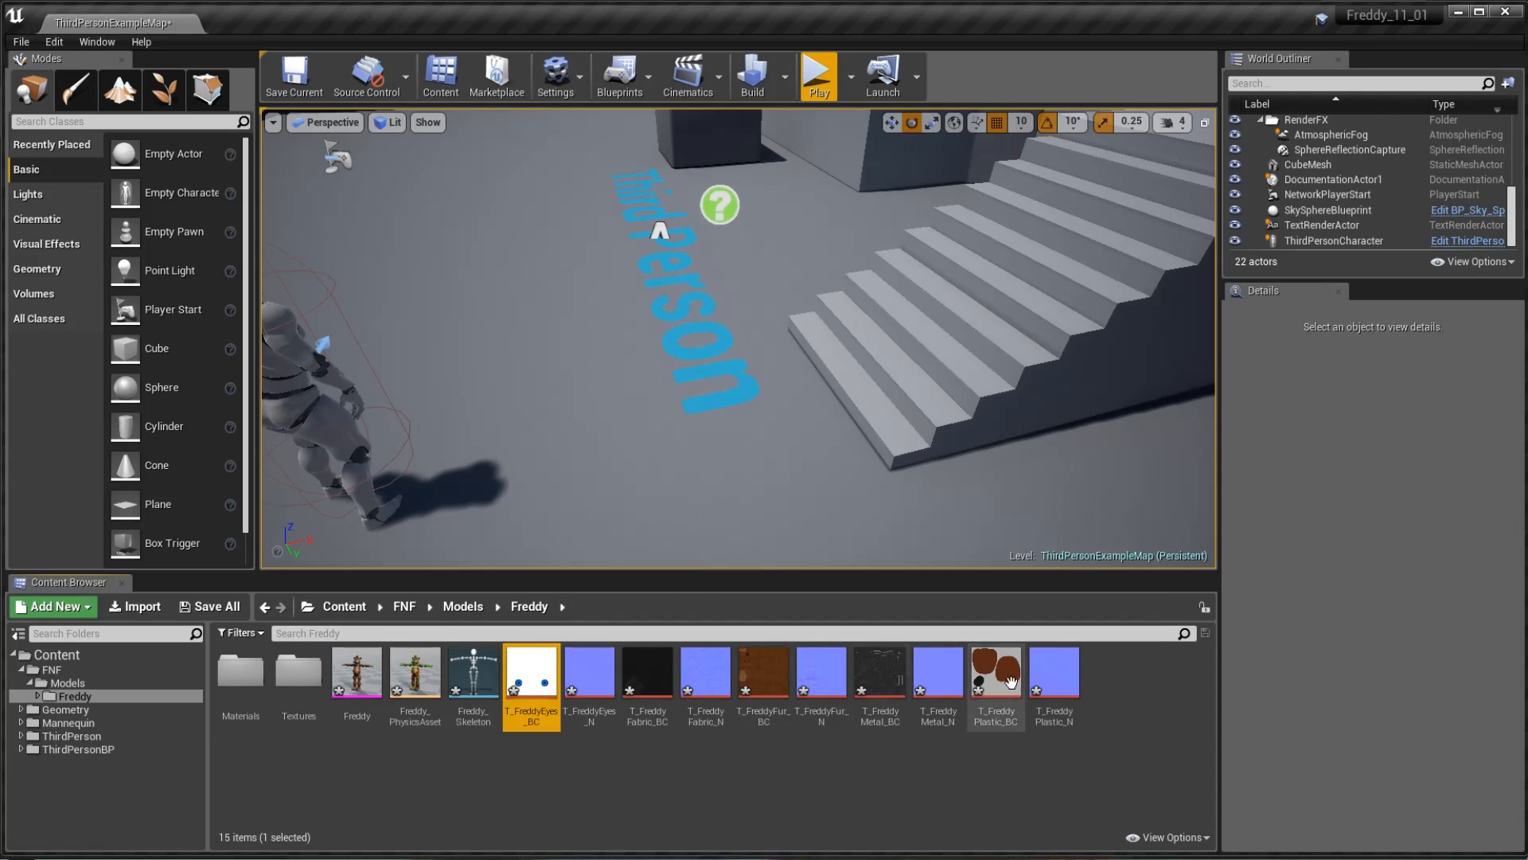
{"action": "left_click", "coordinate": [1054, 671], "text": "shift"}
{"action": "left_click_drag", "start_coordinate": [530, 672], "coordinate": [303, 677]}
{"action": "left_click", "coordinate": [362, 719]}
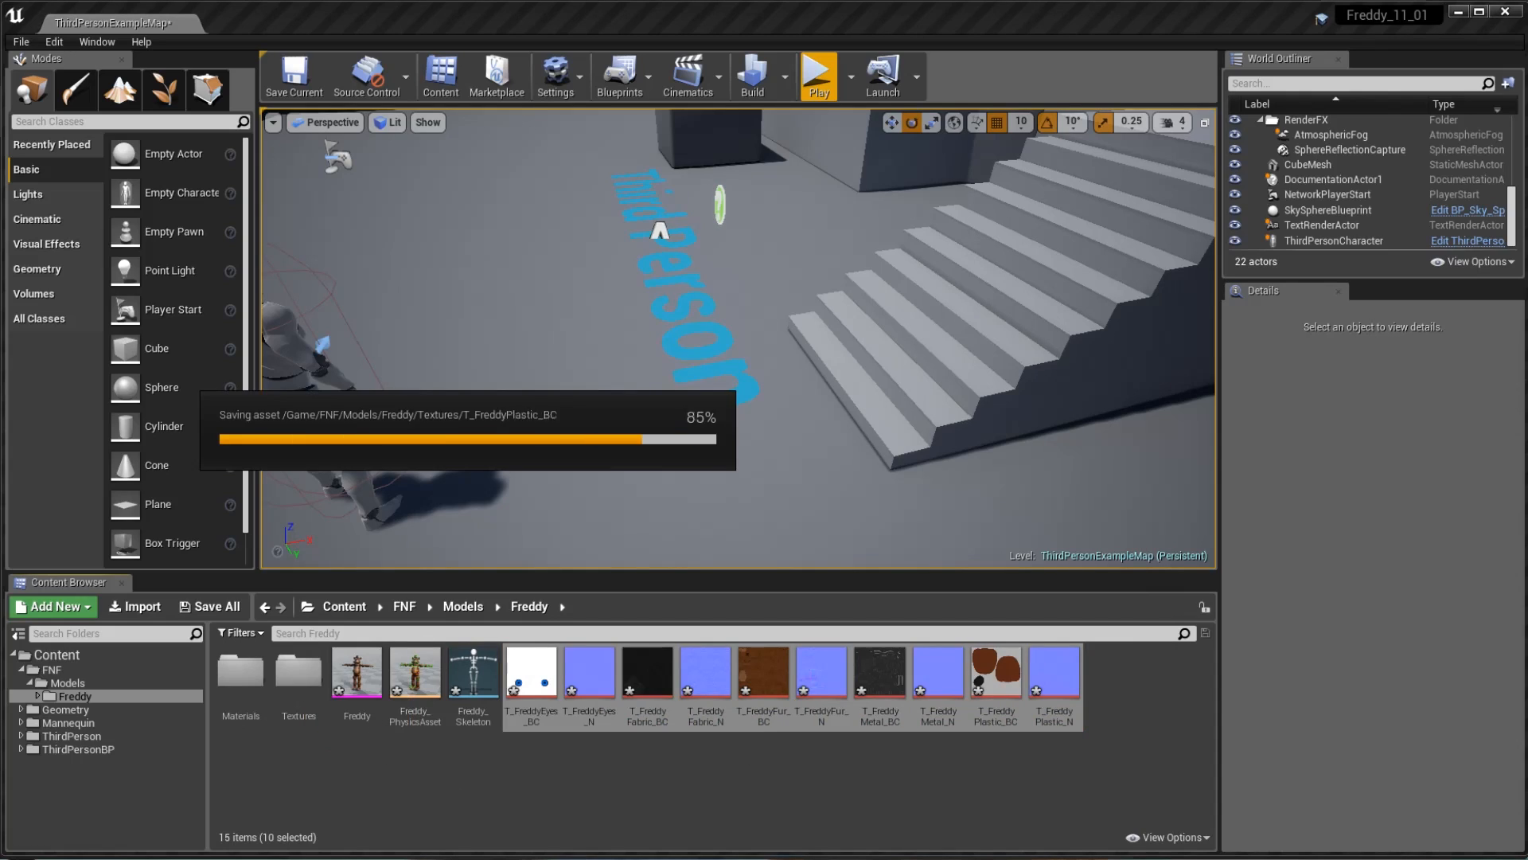
- Look into the Materials and Textures folders, and rename the Eye_M material as M_Eye
{"action": "double_click", "coordinate": [238, 675]}
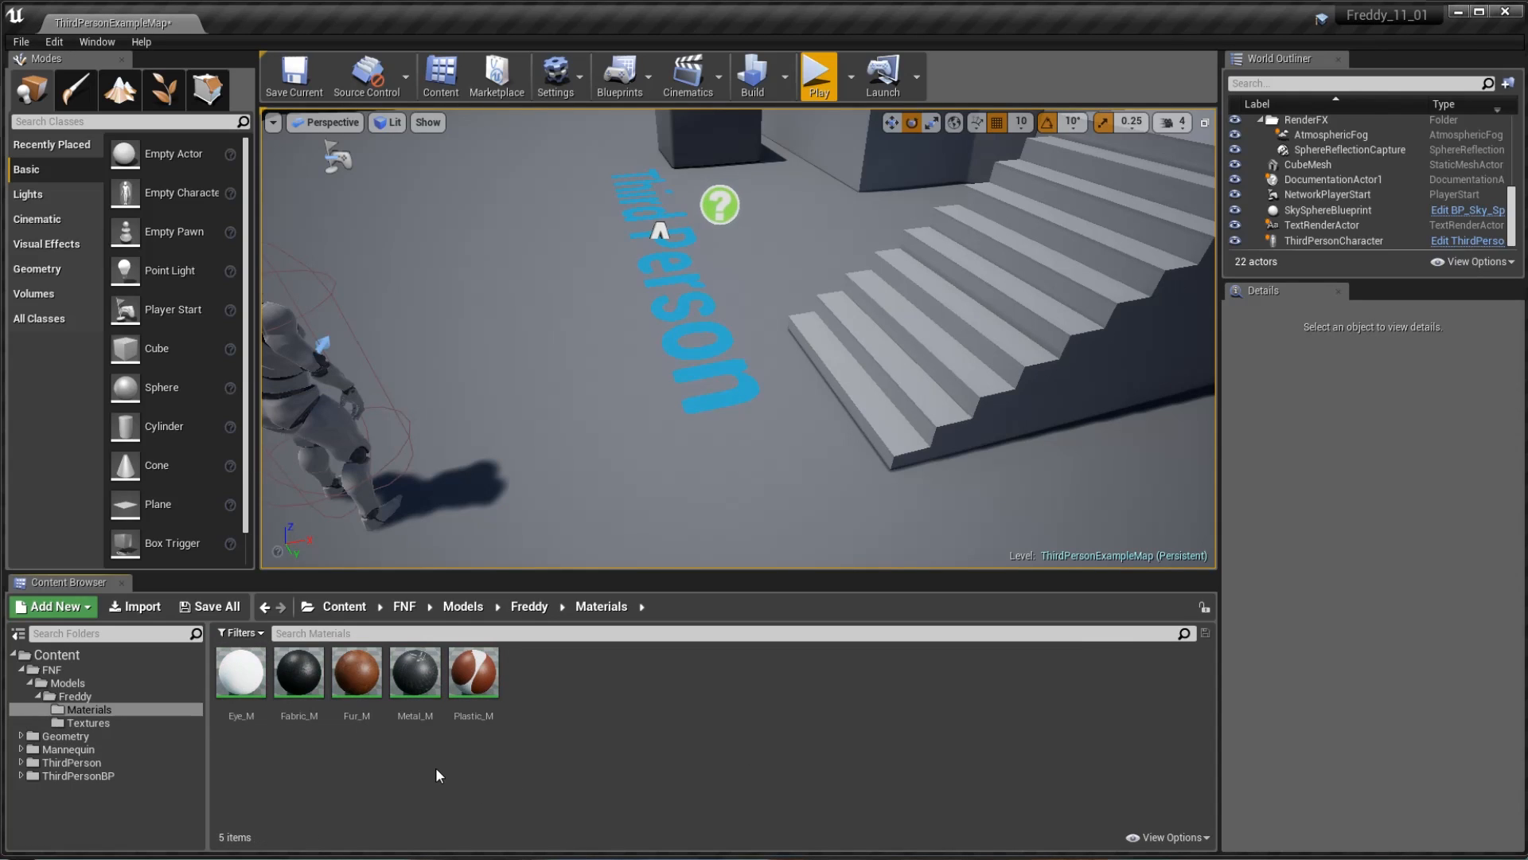
{"action": "key", "text": "alt+Left"}
{"action": "double_click", "coordinate": [302, 718]}
{"action": "key", "text": "alt+Left"}
{"action": "double_click", "coordinate": [239, 675]}
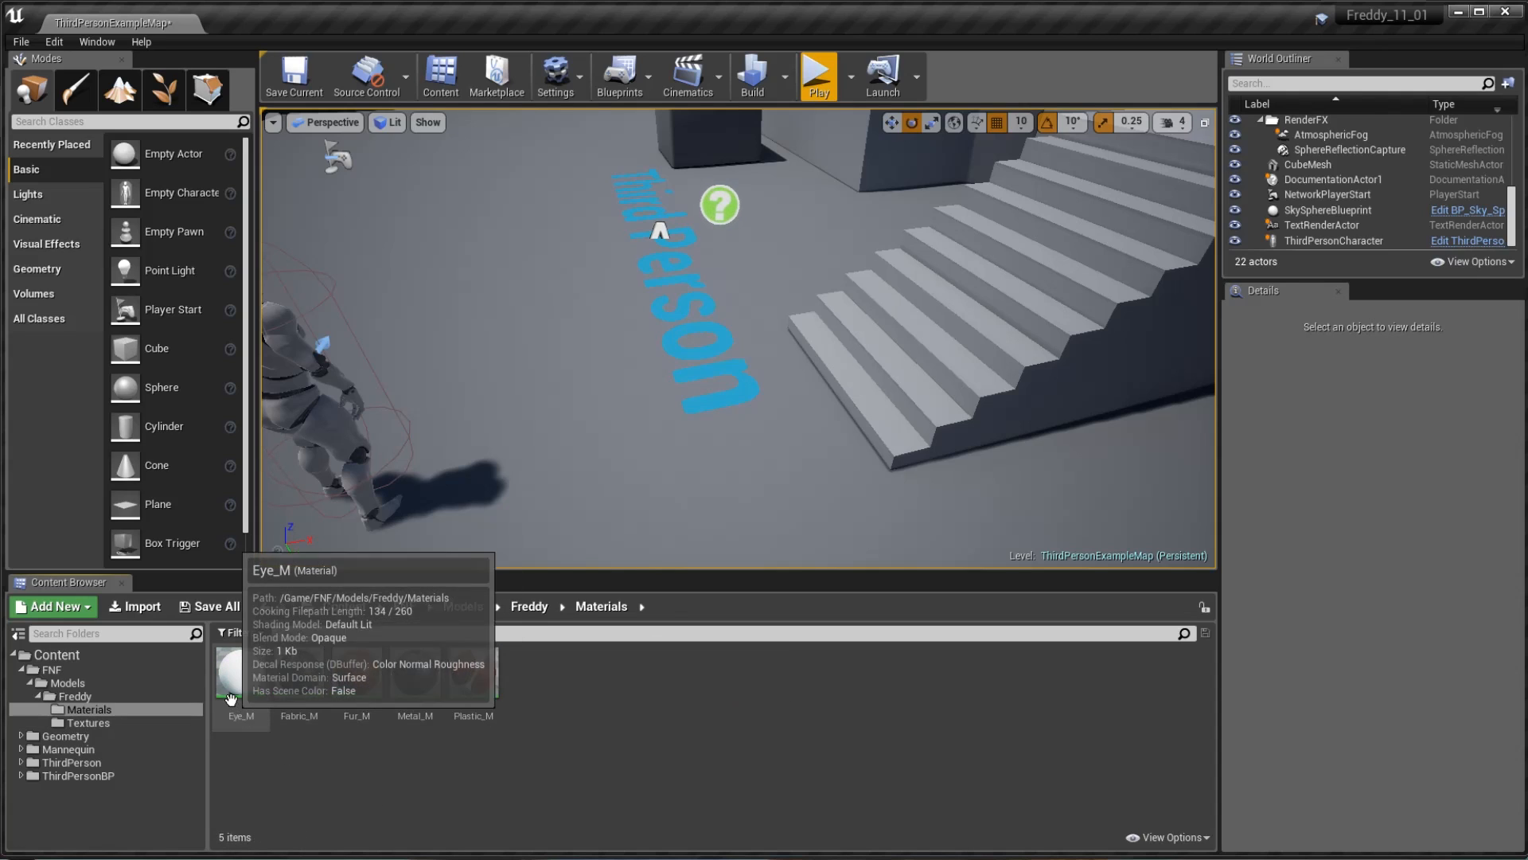
{"action": "key", "text": "F2"}
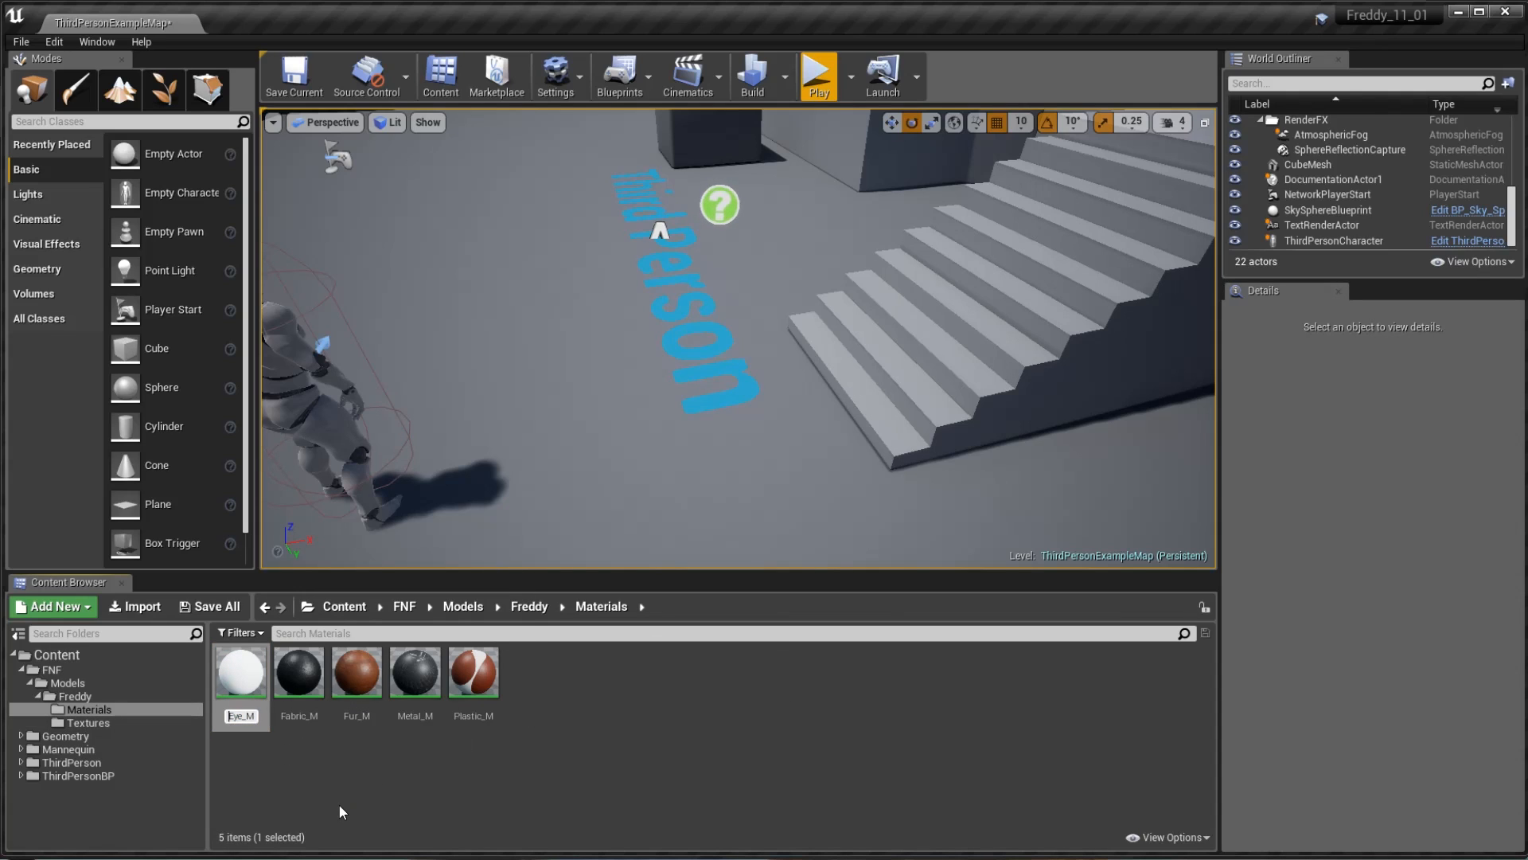
{"action": "key", "text": "Home"}
{"action": "type", "text": "M_"}
{"action": "key", "text": "End"}
{"action": "key", "text": "BackSpace"}
{"action": "key", "text": "BackSpace"}
{"action": "key", "text": "Return"}
- Rename the Fabric_M material as M_Fabric
{"action": "key", "text": "Right"}
{"action": "key", "text": "Left"}
{"action": "key", "text": "Left"}
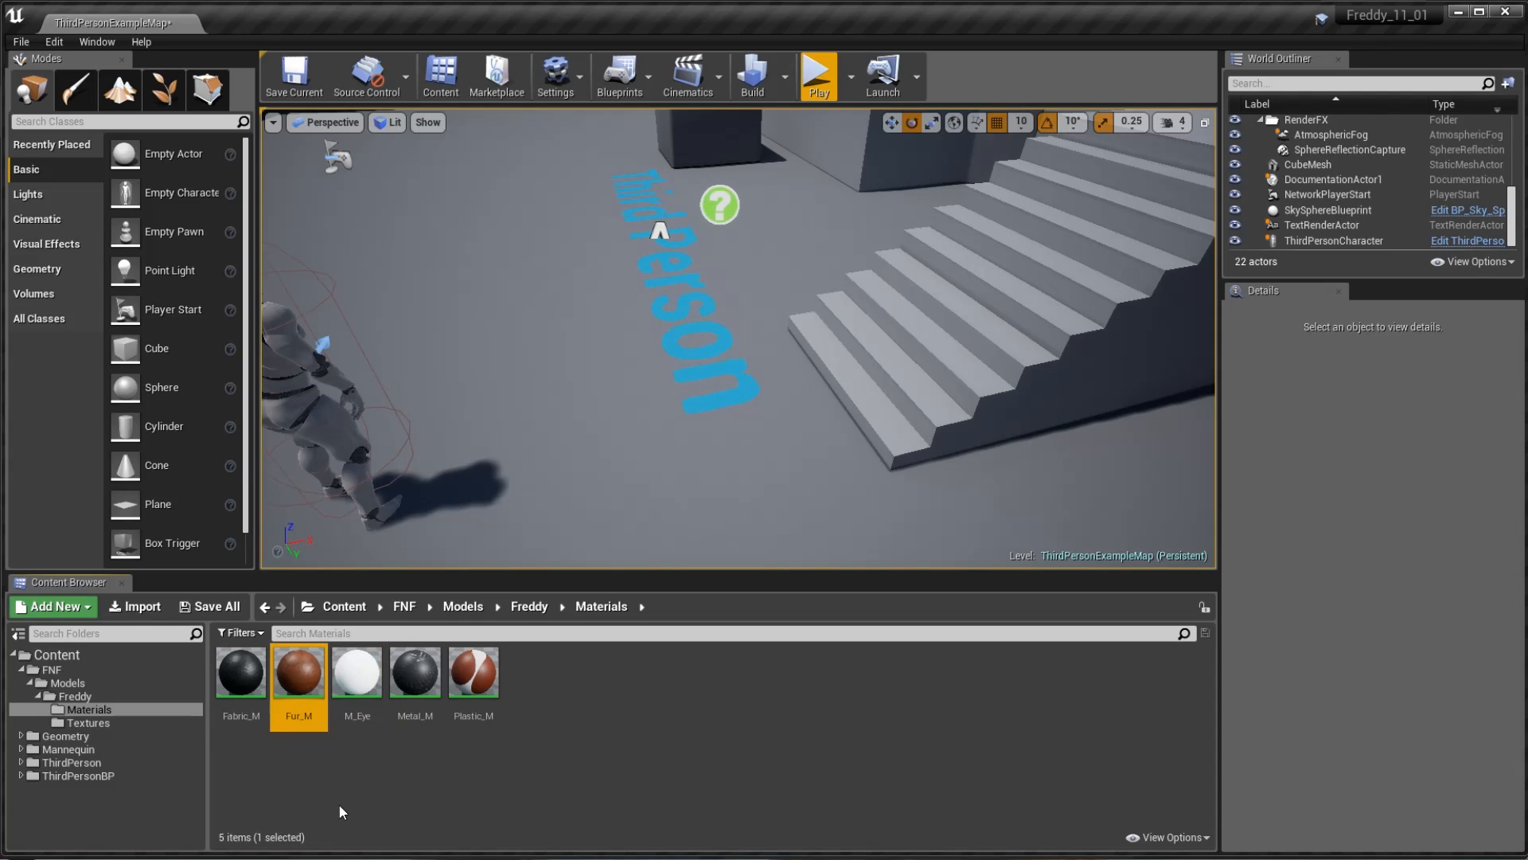
{"action": "key", "text": "Left"}
{"action": "key", "text": "F2"}
{"action": "key", "text": "Home"}
{"action": "type", "text": "M_"}
{"action": "key", "text": "End"}
{"action": "key", "text": "BackSpace"}
{"action": "key", "text": "BackSpace"}
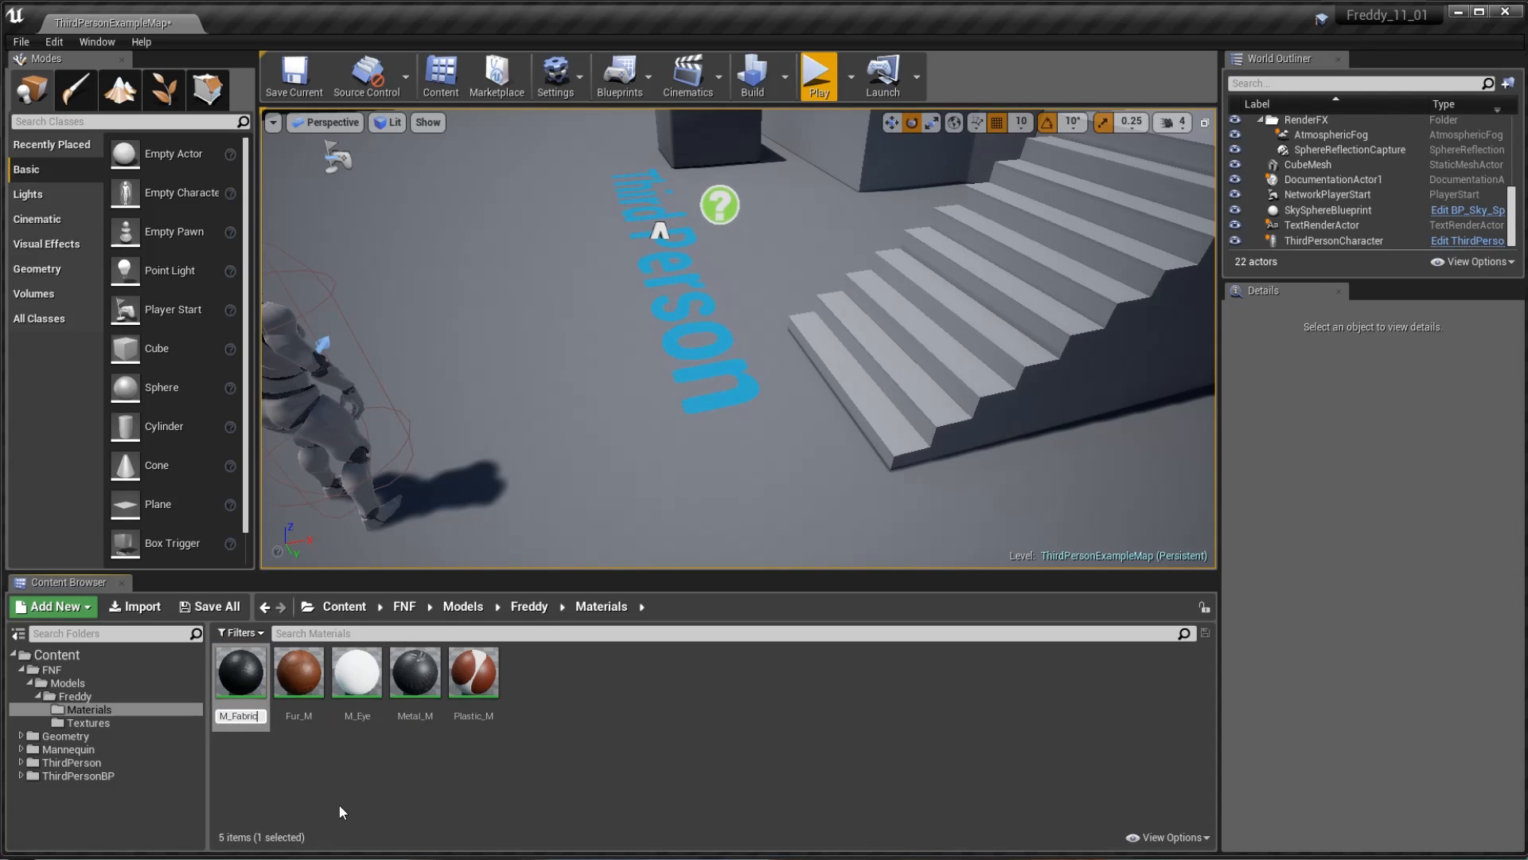
{"action": "key", "text": "Return"}
- Rename the Fur_M material as M_Fur
{"action": "key", "text": "Right"}
{"action": "key", "text": "Left"}
{"action": "key", "text": "Left"}
{"action": "key", "text": "Left"}
{"action": "key", "text": "F2"}
{"action": "key", "text": "Home"}
{"action": "type", "text": "M_"}
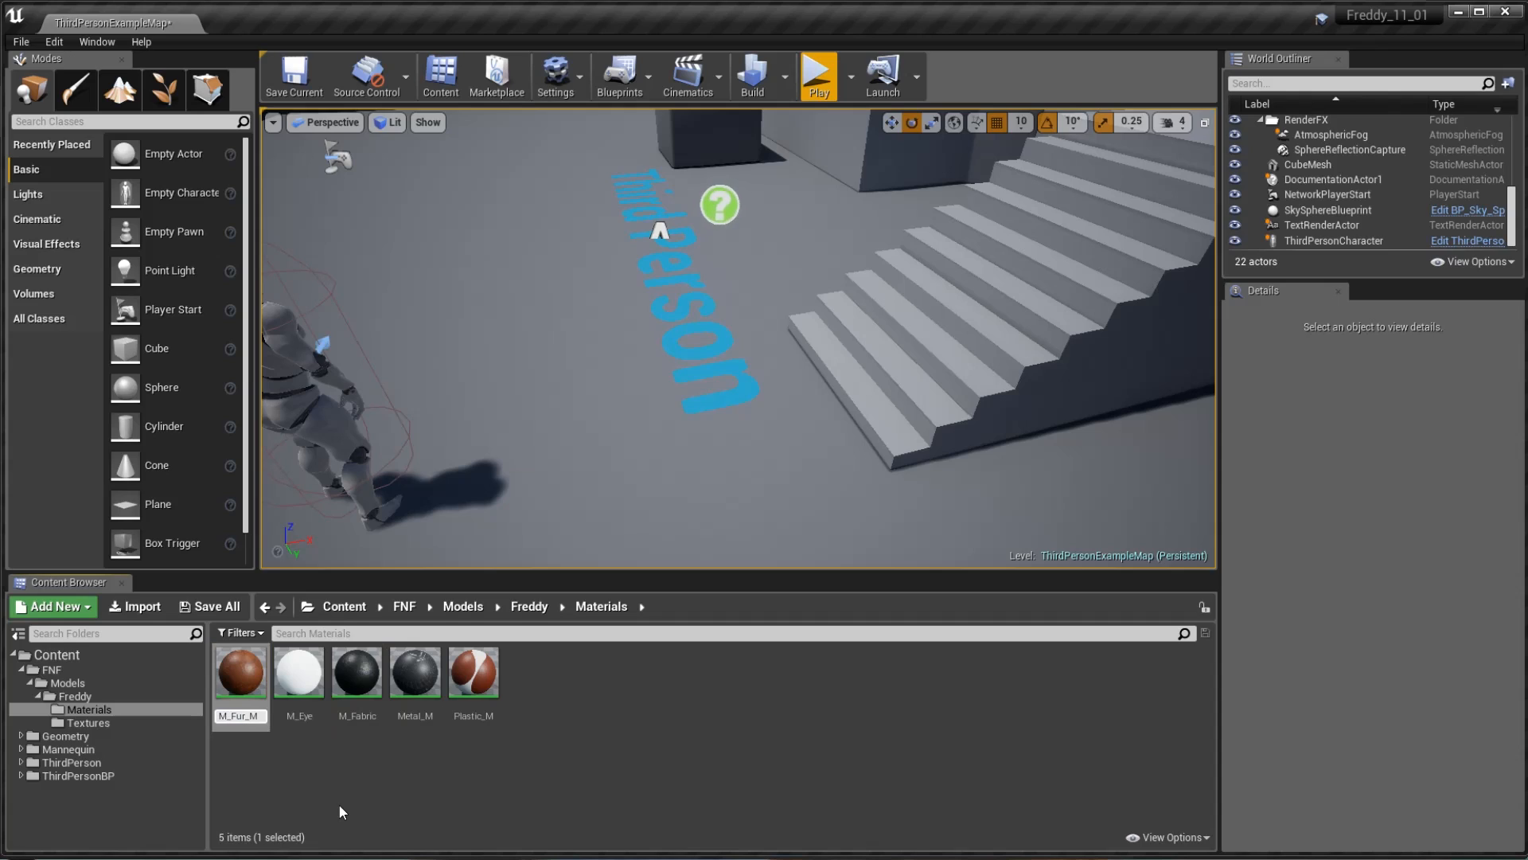
{"action": "key", "text": "End"}
{"action": "key", "text": "BackSpace"}
{"action": "key", "text": "BackSpace"}
{"action": "key", "text": "Return"}
- Rename the Metal_M material as M_Metal
{"action": "key", "text": "Right"}
{"action": "key", "text": "Right"}
{"action": "key", "text": "Left"}
{"action": "key", "text": "F2"}
{"action": "key", "text": "End"}
{"action": "key", "text": "BackSpace"}
{"action": "key", "text": "BackSpace"}
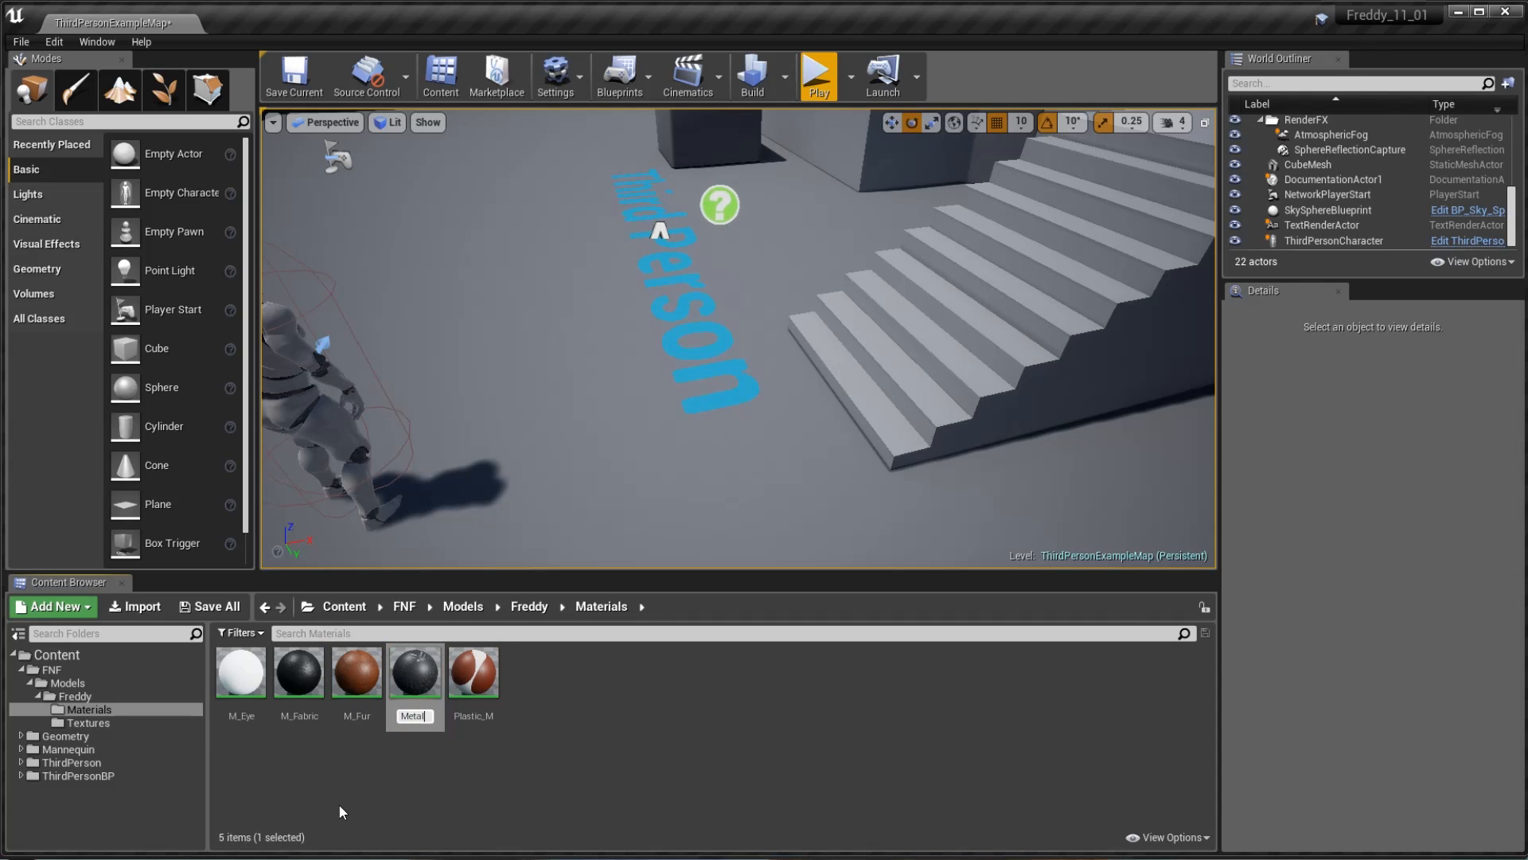
{"action": "key", "text": "Home"}
{"action": "type", "text": "M_"}
{"action": "key", "text": "Return"}
- Rename the Plastic_M material as M_Plastic
{"action": "key", "text": "Right"}
{"action": "key", "text": "F2"}
{"action": "key", "text": "Home"}
{"action": "type", "text": "M_"}
{"action": "key", "text": "End"}
{"action": "key", "text": "BackSpace"}
{"action": "key", "text": "BackSpace"}
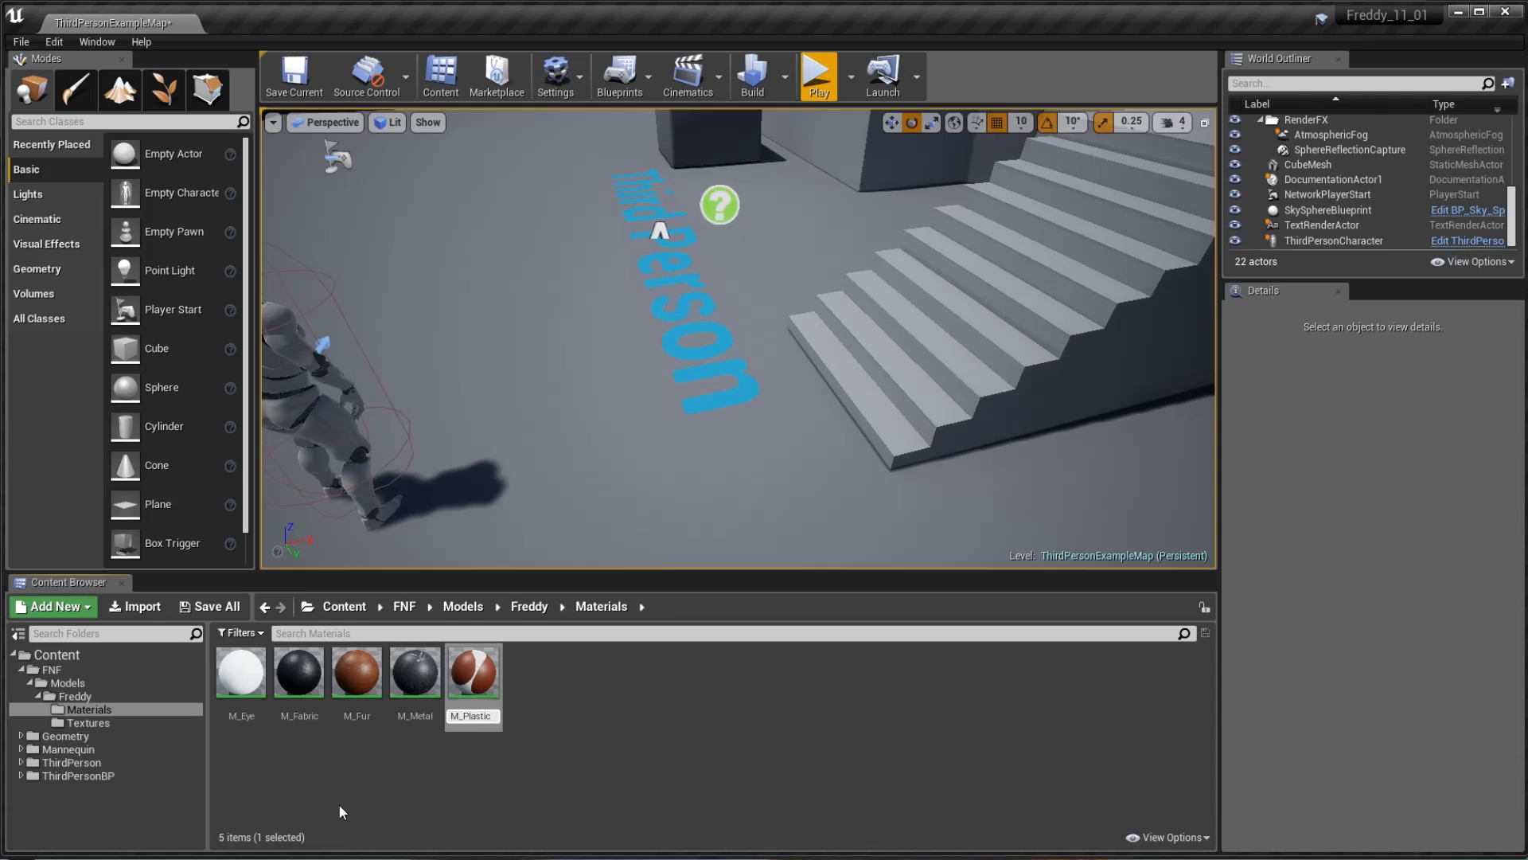
{"action": "key", "text": "Return"}
- Import Freddy_Idle.fbx into the Freddy folder as an animation only, without its mesh, using Freddy_Skeleton
{"action": "key", "text": "BackSpace"}
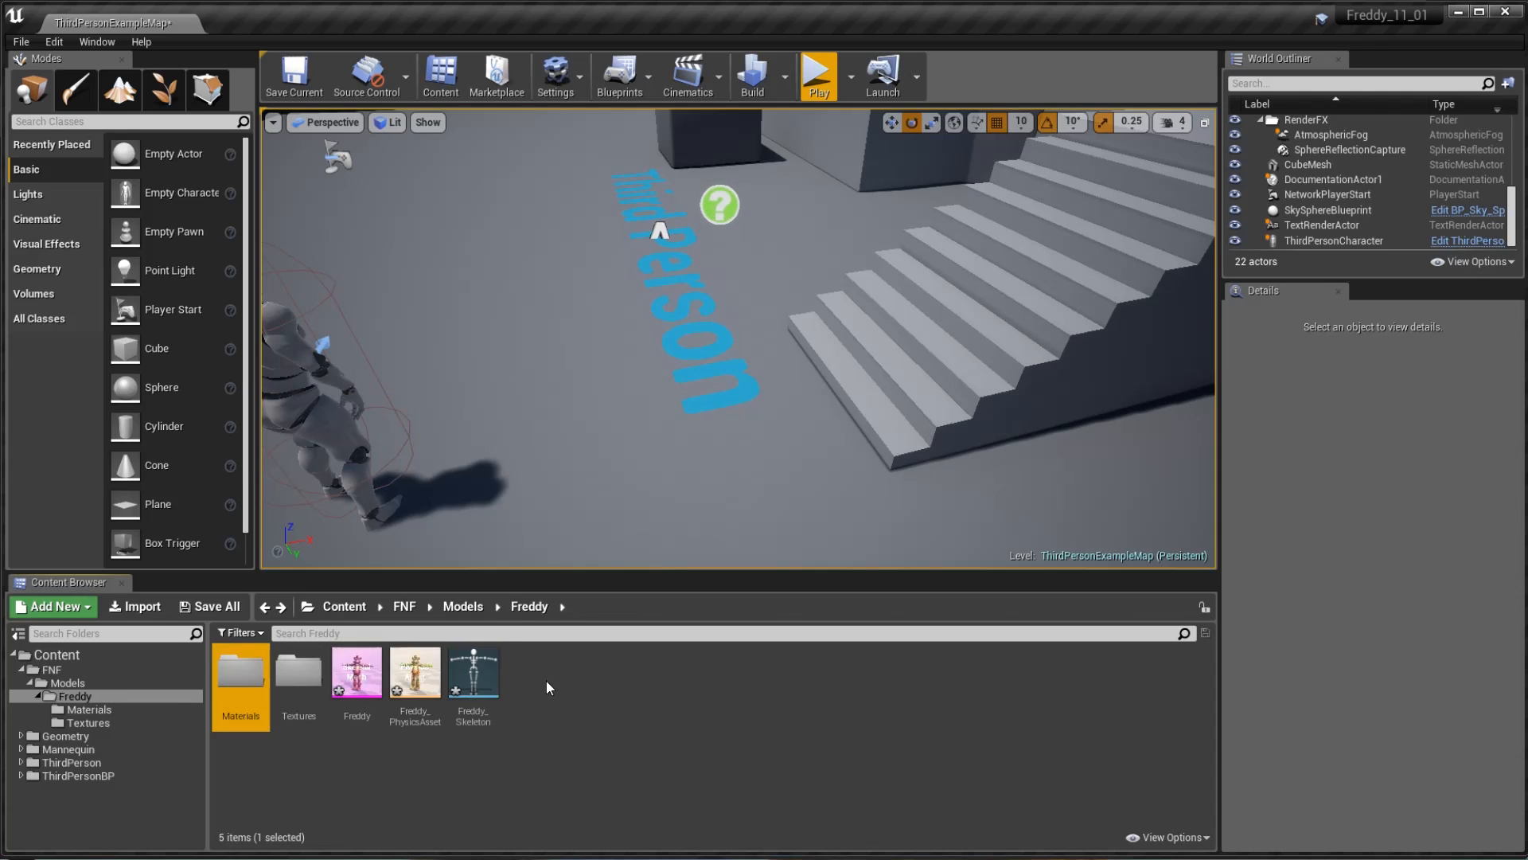
{"action": "left_click", "coordinate": [585, 748]}
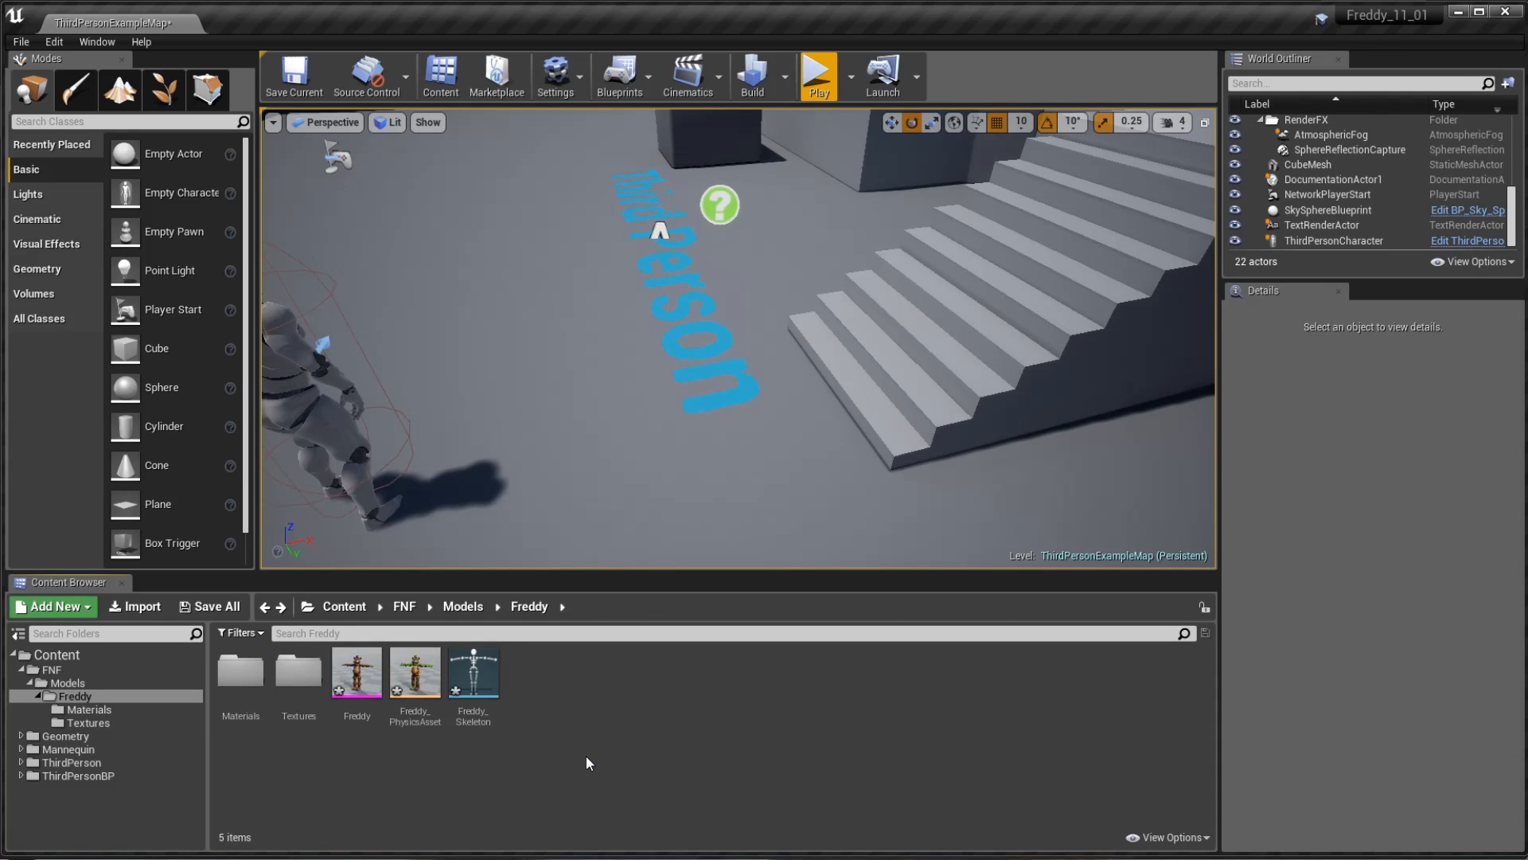
{"action": "left_click", "coordinate": [134, 608]}
{"action": "left_click", "coordinate": [1124, 307]}
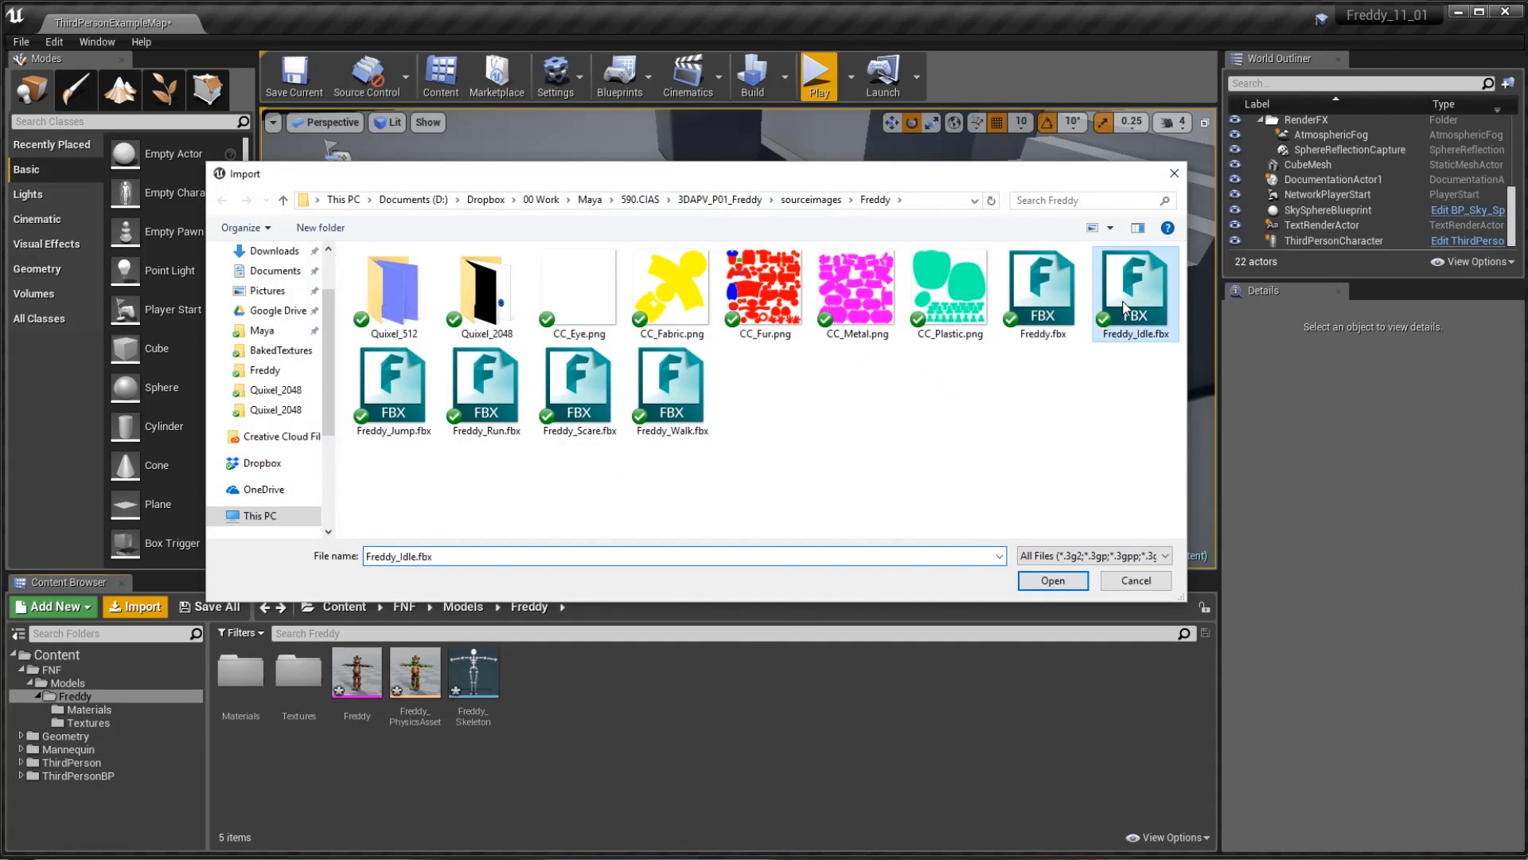
{"action": "left_click", "coordinate": [1051, 581]}
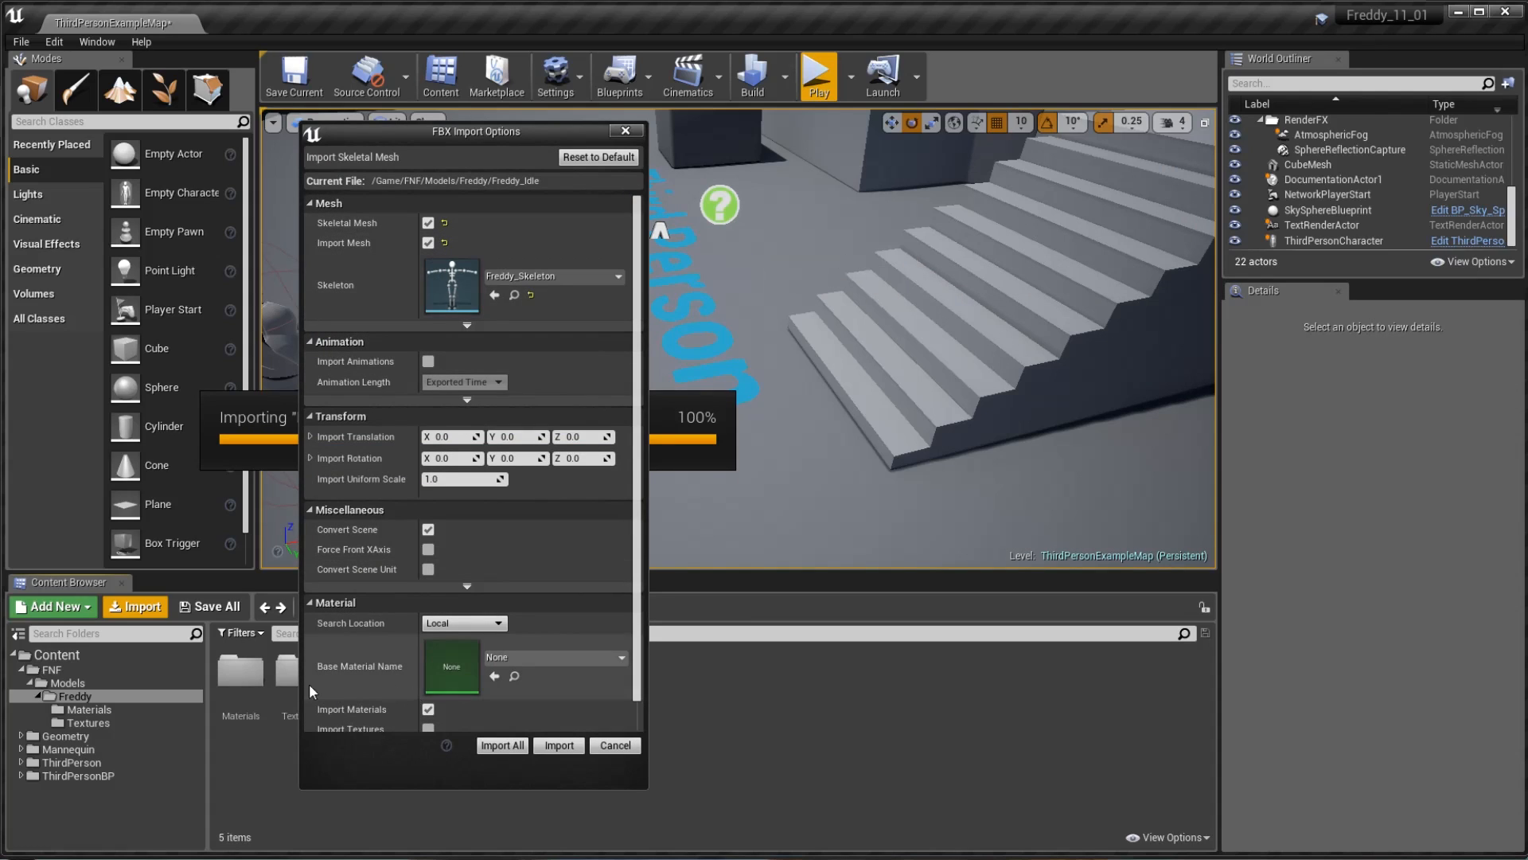
{"action": "left_click", "coordinate": [427, 243]}
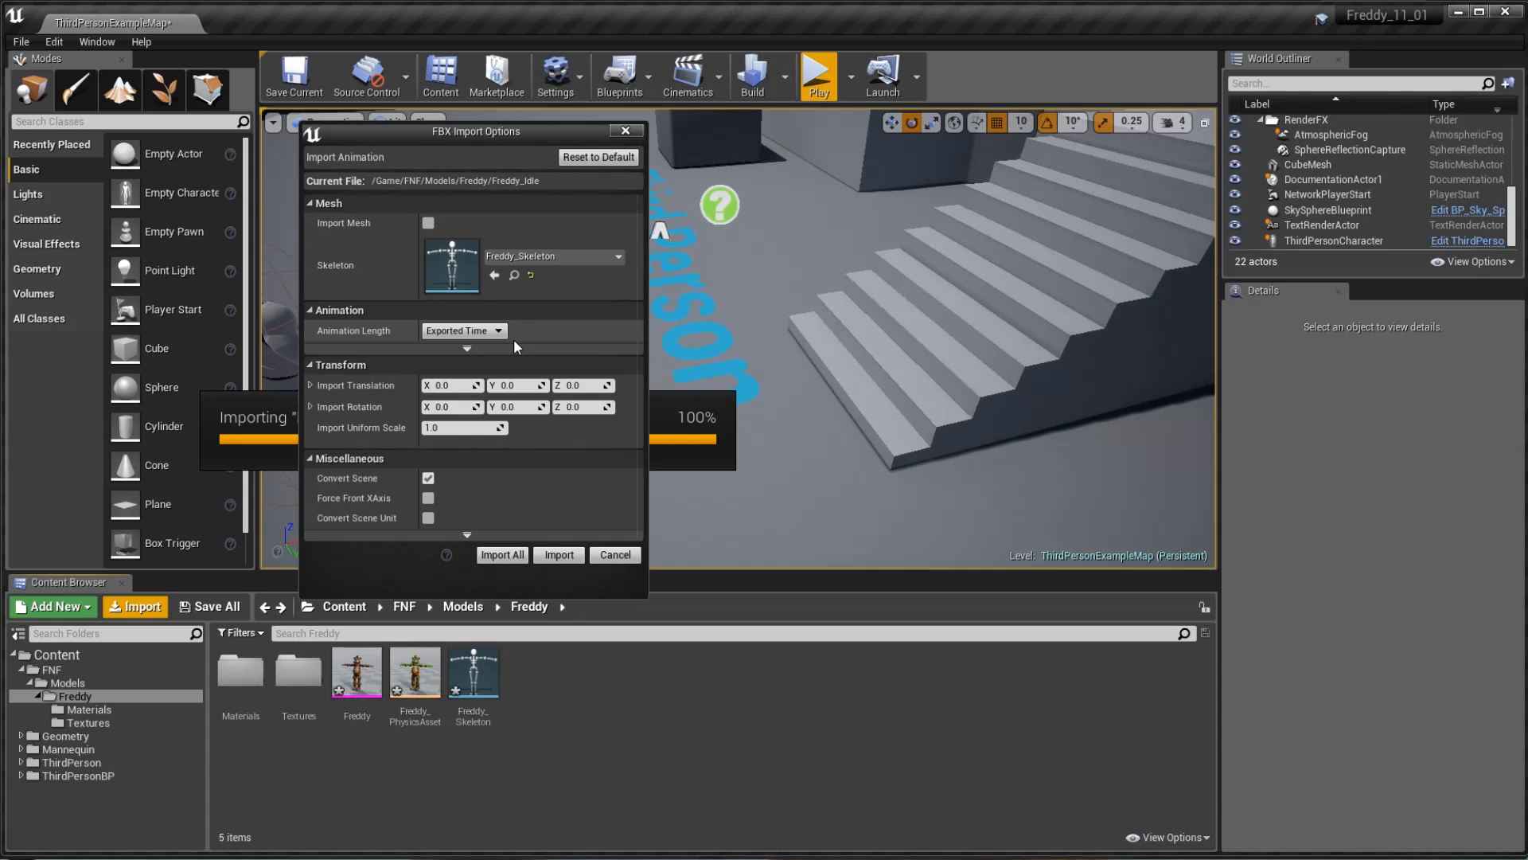
{"action": "left_click", "coordinate": [514, 554]}
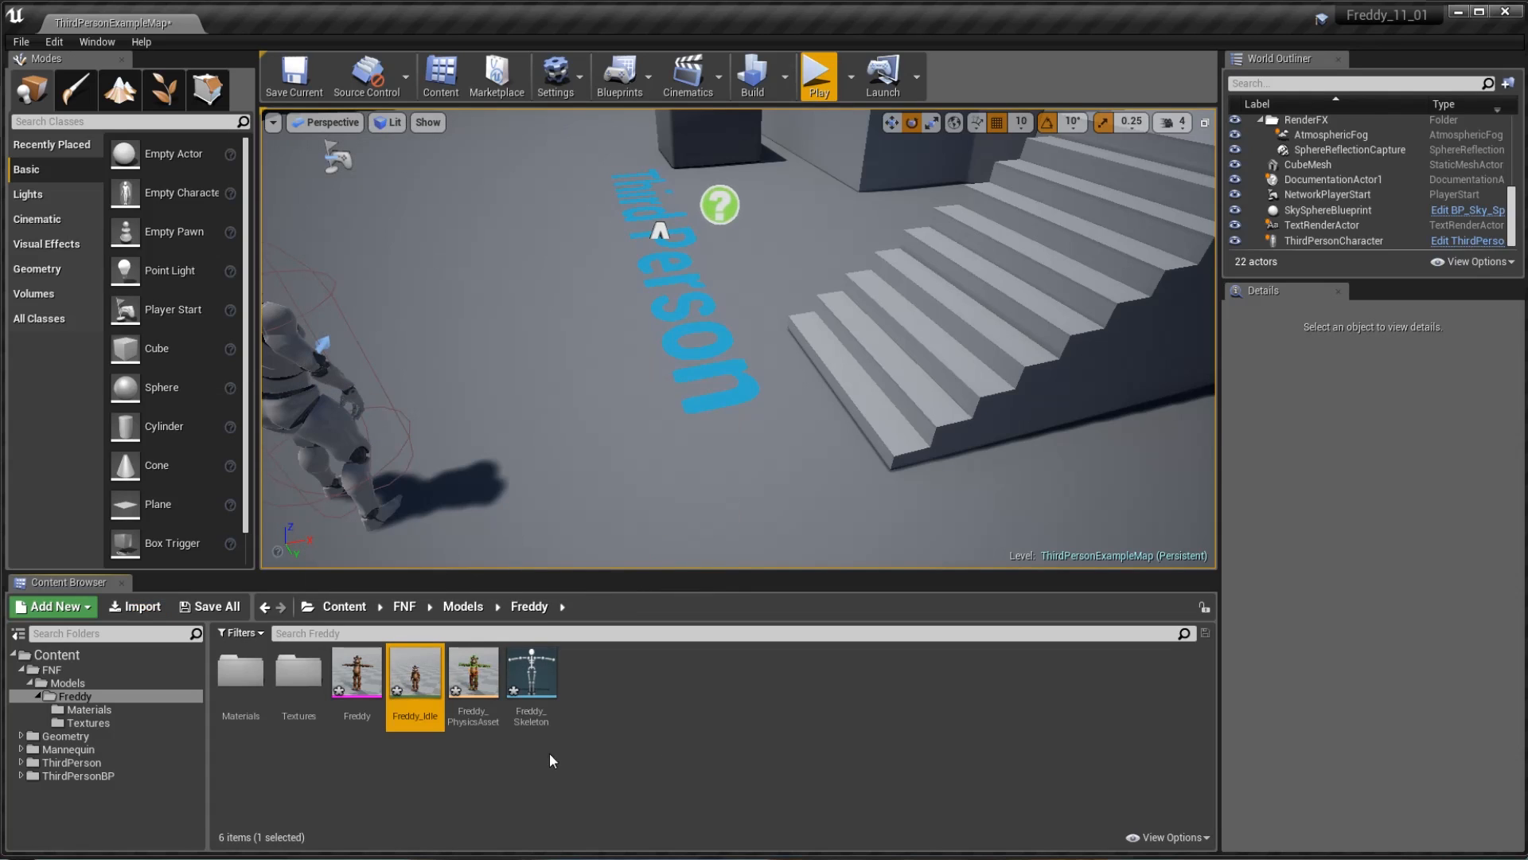
- Place the Freddy_Idle animation on the floor, play the level to view it by walking the mannequin around it, and stop the session
{"action": "left_click_drag", "start_coordinate": [414, 677], "coordinate": [545, 259]}
{"action": "left_click", "coordinate": [819, 75]}
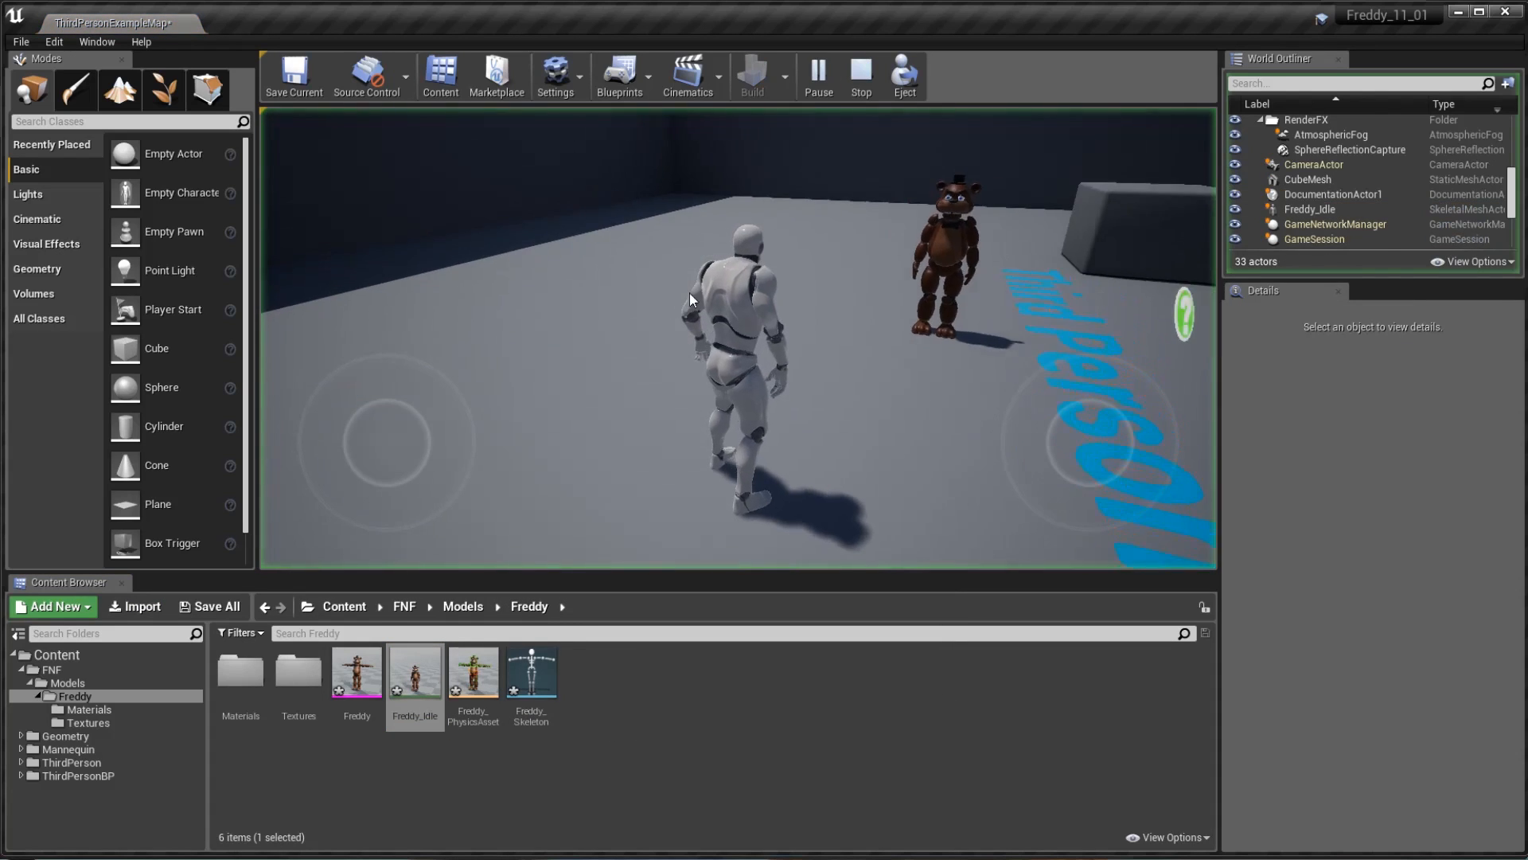
{"action": "mouse_move", "coordinate": [967, 251]}
{"action": "left_mouse_down"}
{"action": "mouse_move", "coordinate": [1010, 256]}
{"action": "mouse_move", "coordinate": [931, 251]}
{"action": "mouse_move", "coordinate": [984, 250]}
{"action": "left_mouse_up"}
{"action": "key", "text": "w"}
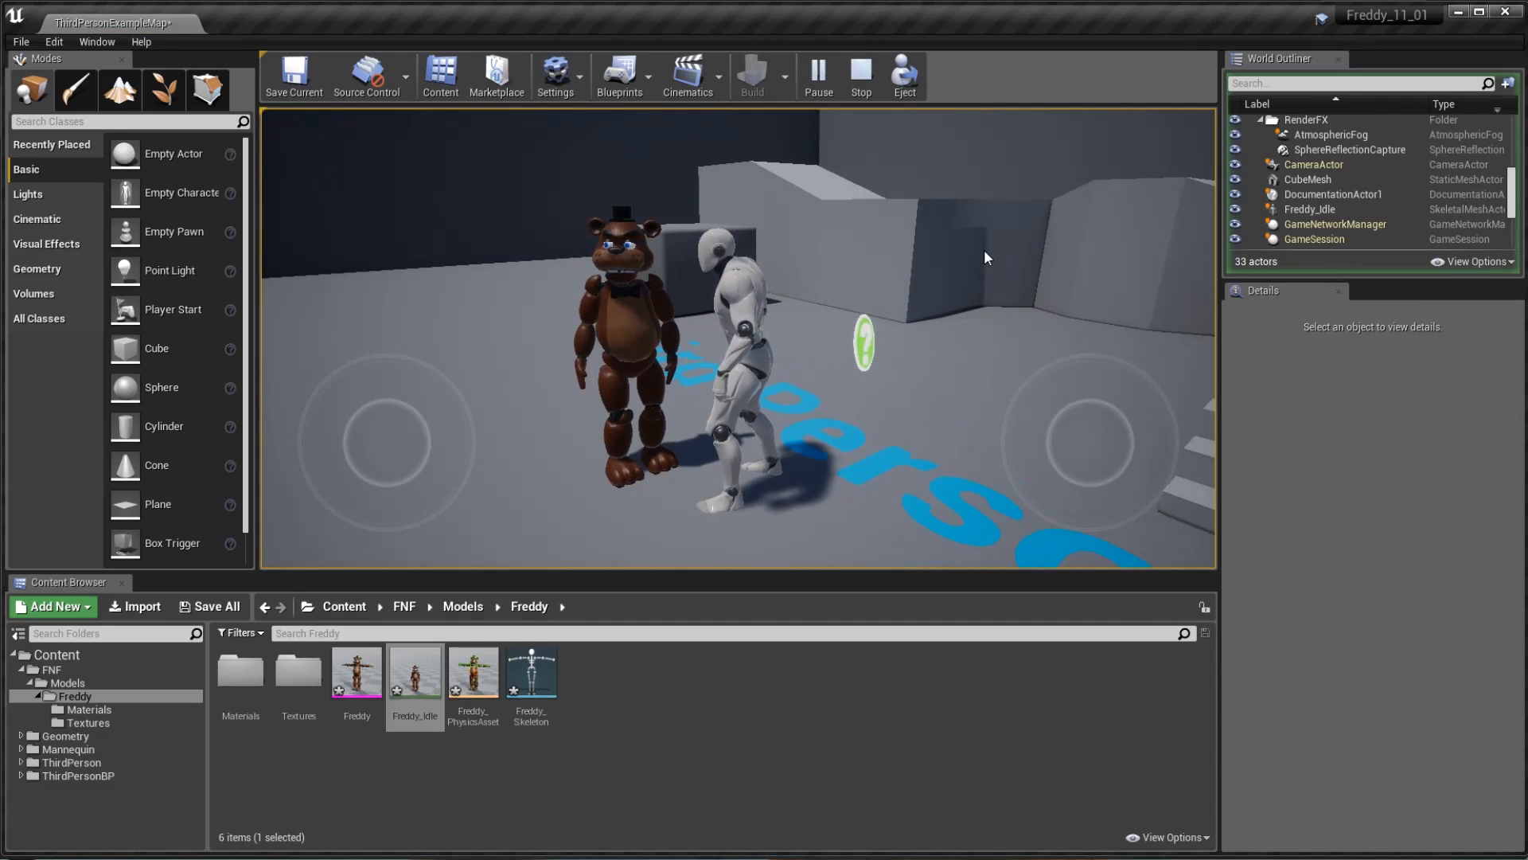
{"action": "key", "text": "s"}
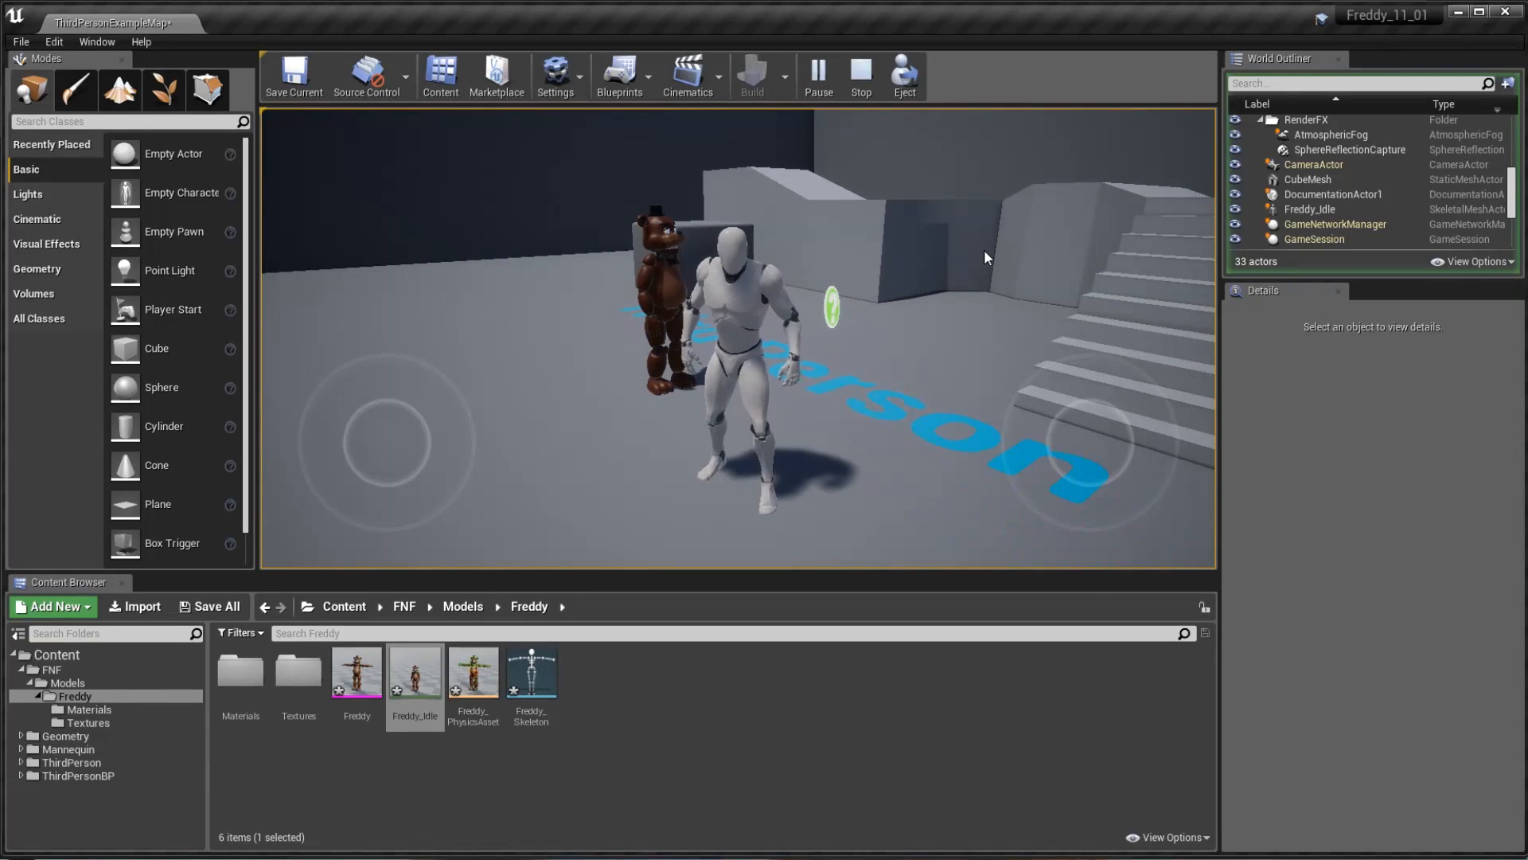
{"action": "key", "text": "w"}
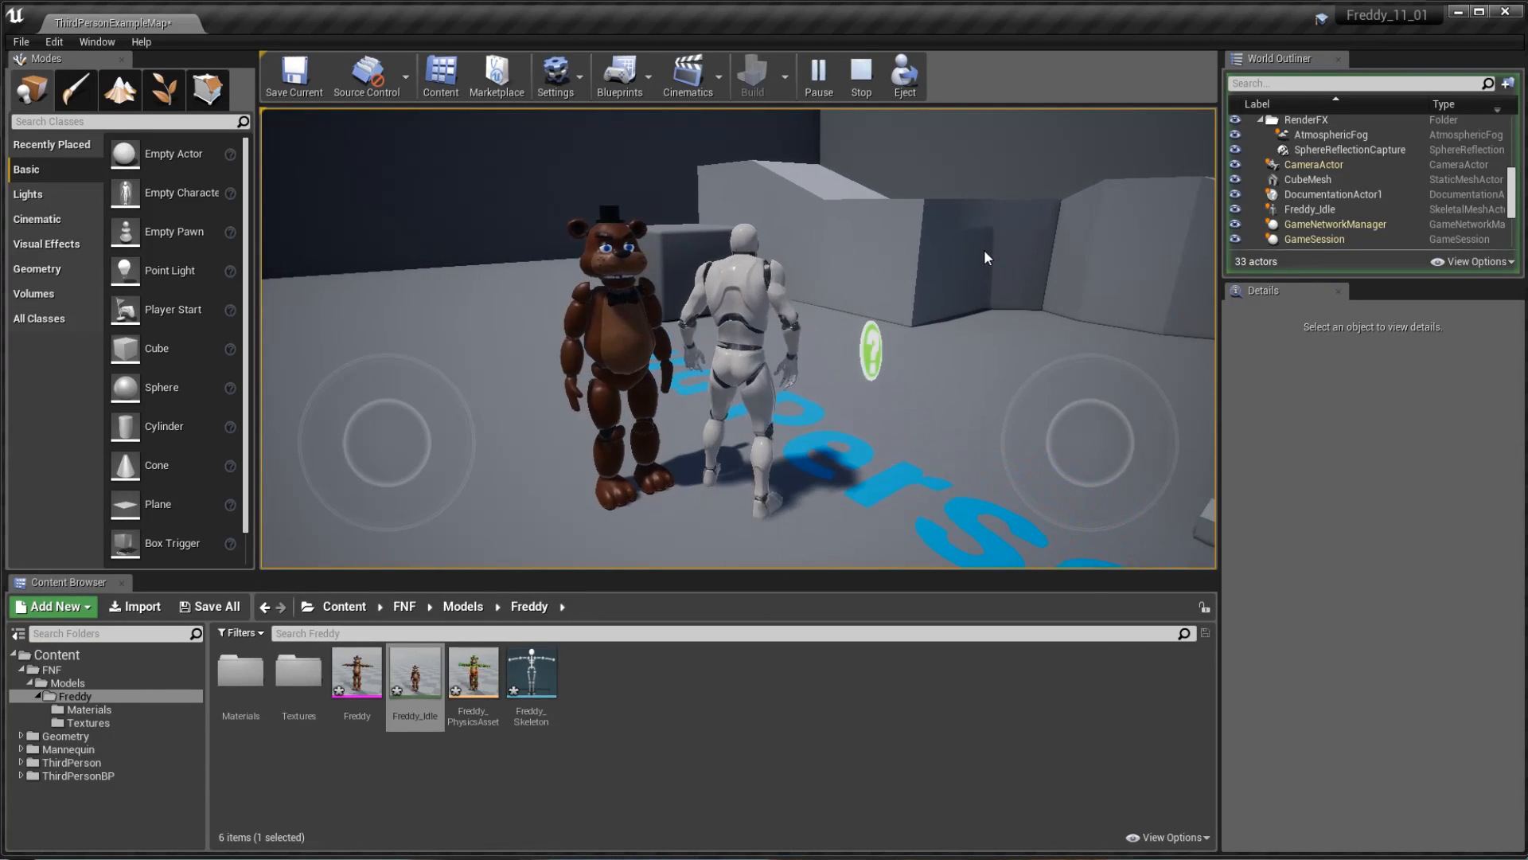
{"action": "key", "text": "a"}
{"action": "left_click_drag", "start_coordinate": [999, 227], "coordinate": [886, 263]}
{"action": "key", "text": "a"}
{"action": "key", "text": "w"}
{"action": "key", "text": "a"}
{"action": "key", "text": "d"}
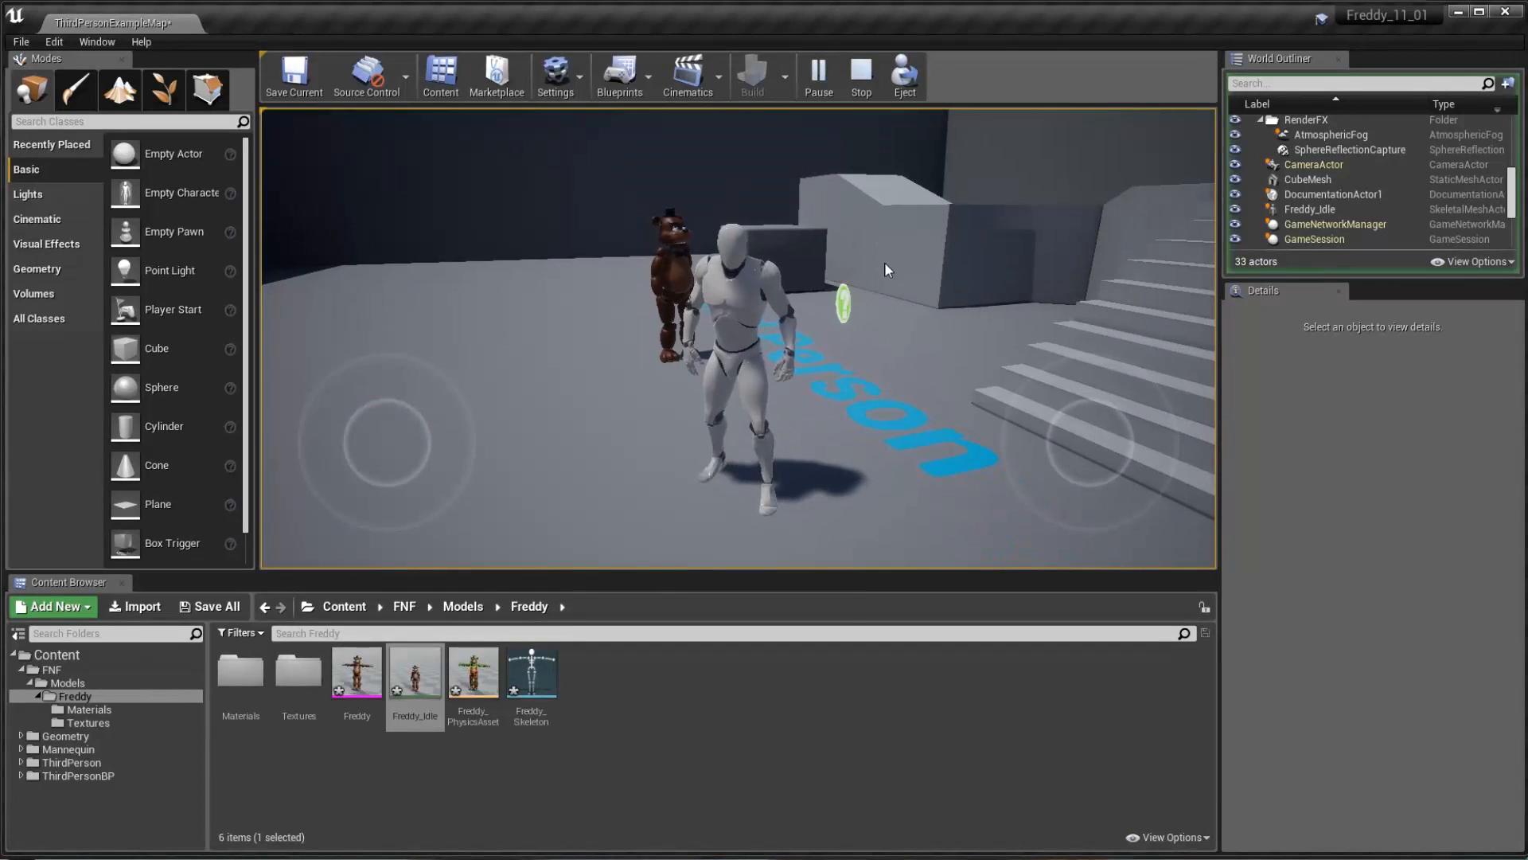
{"action": "key", "text": "Escape"}
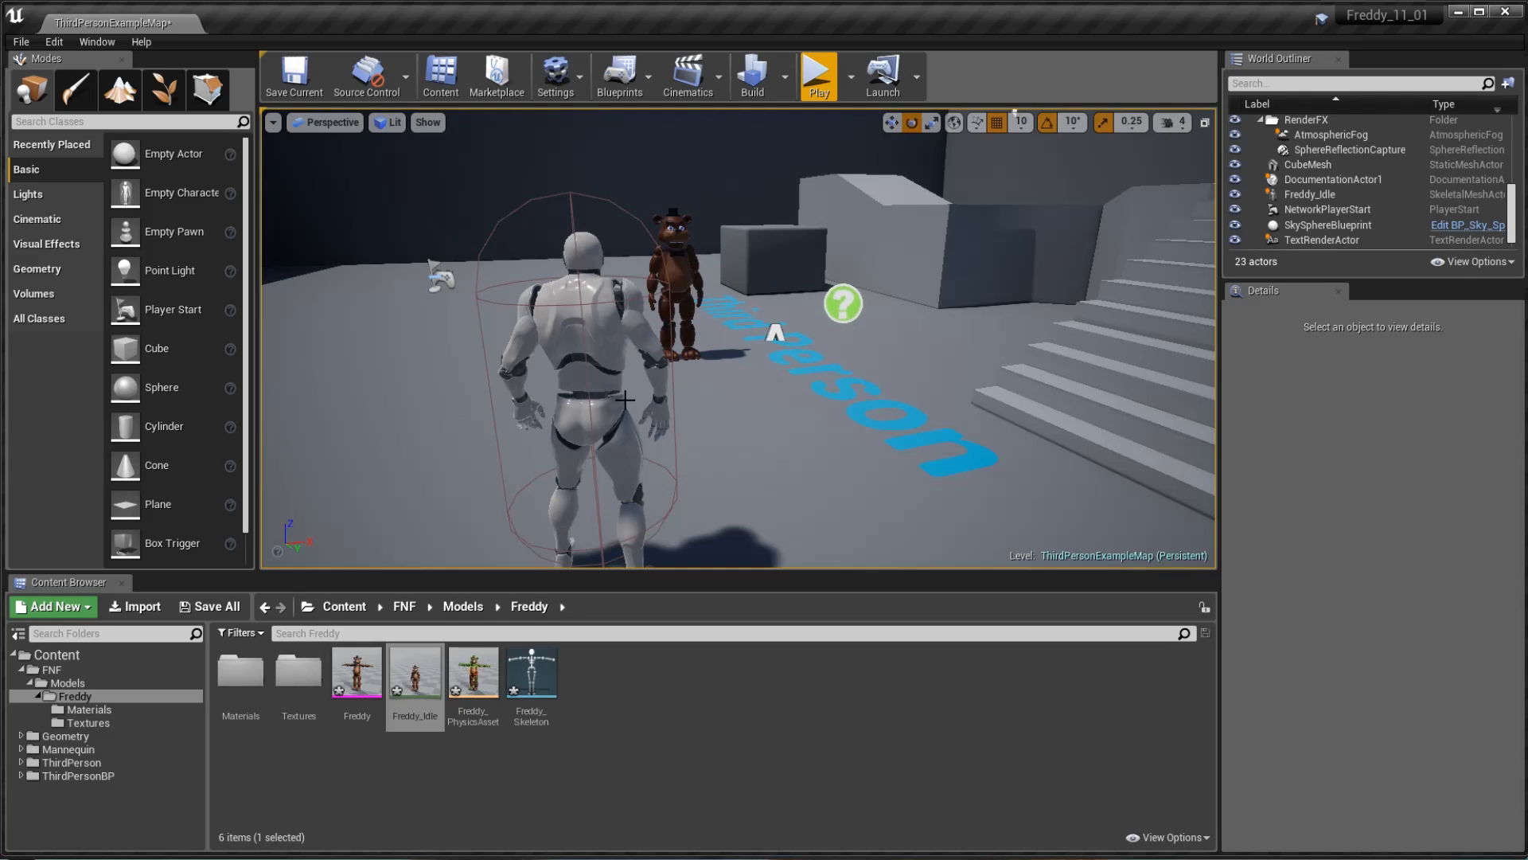
- Import Freddy_Walk.fbx as an animation only, using Freddy_Skeleton, and apply it to the mannequin character in the level
{"action": "left_click", "coordinate": [139, 611]}
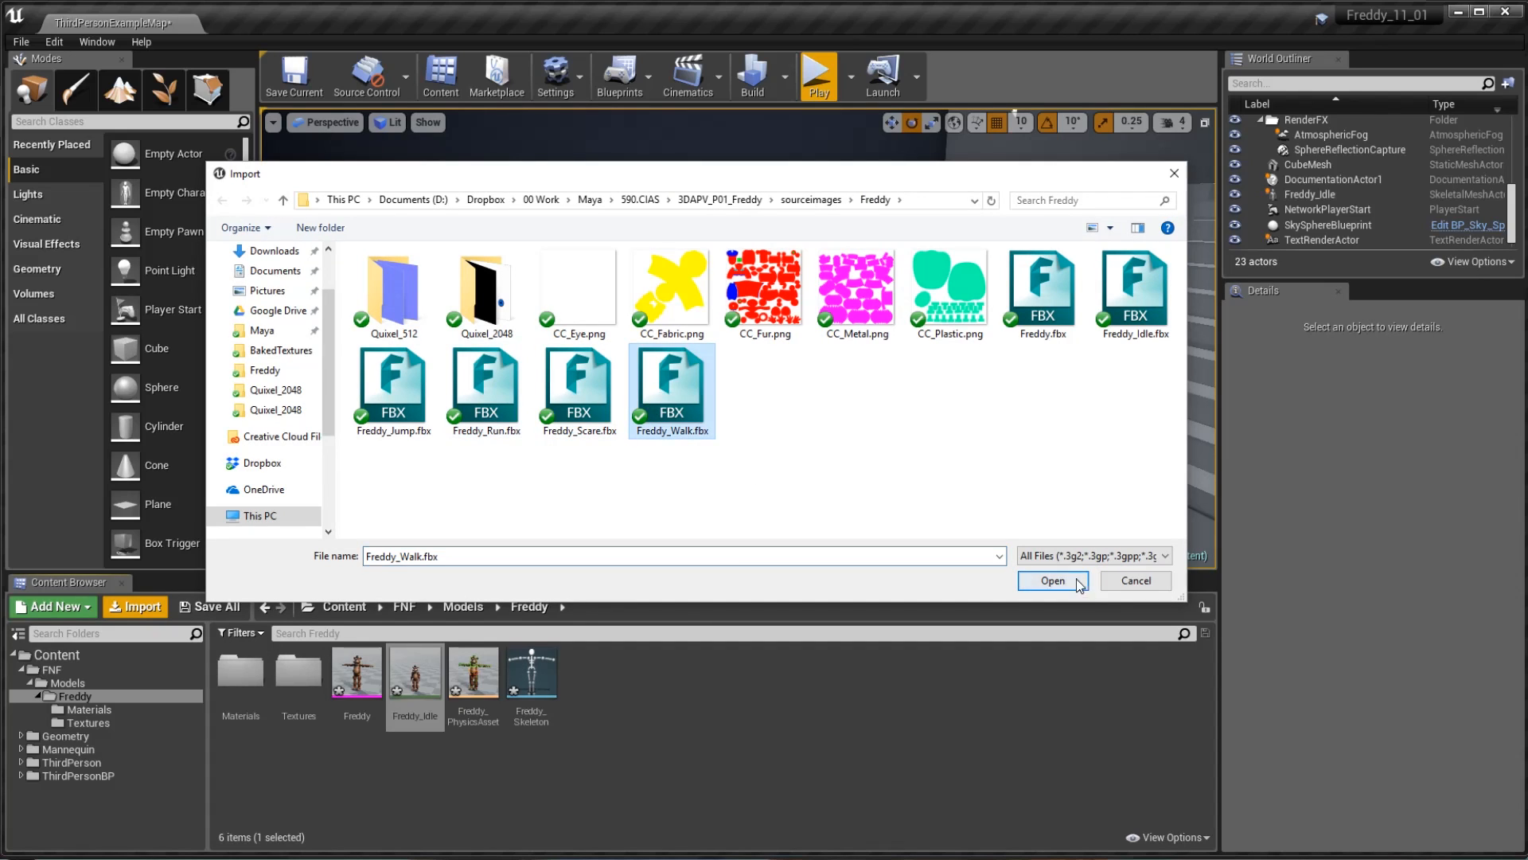
{"action": "left_click", "coordinate": [1052, 580]}
{"action": "left_click", "coordinate": [430, 225]}
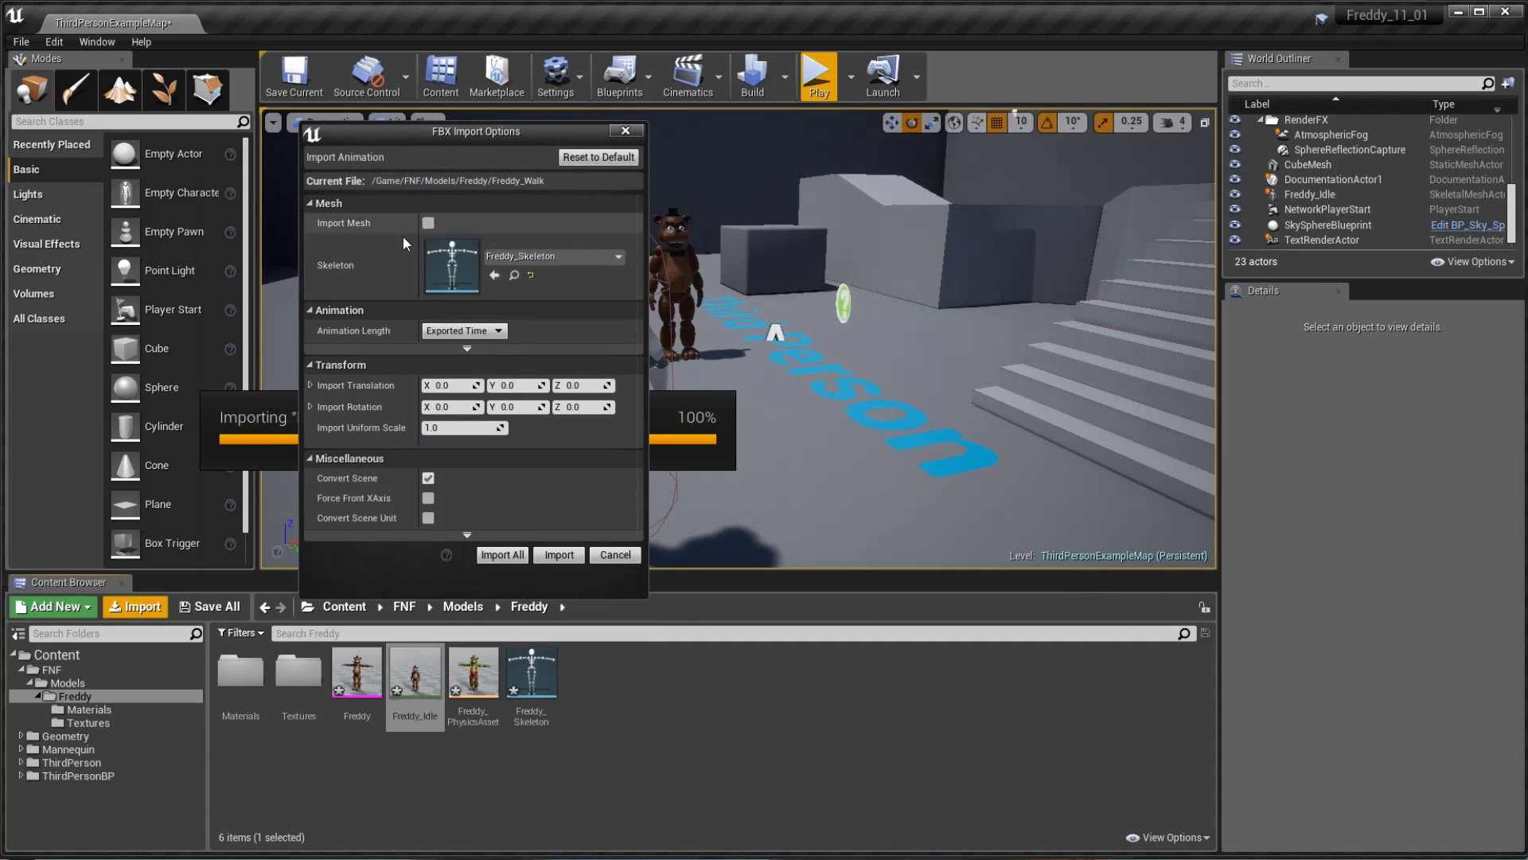
{"action": "left_click", "coordinate": [508, 557]}
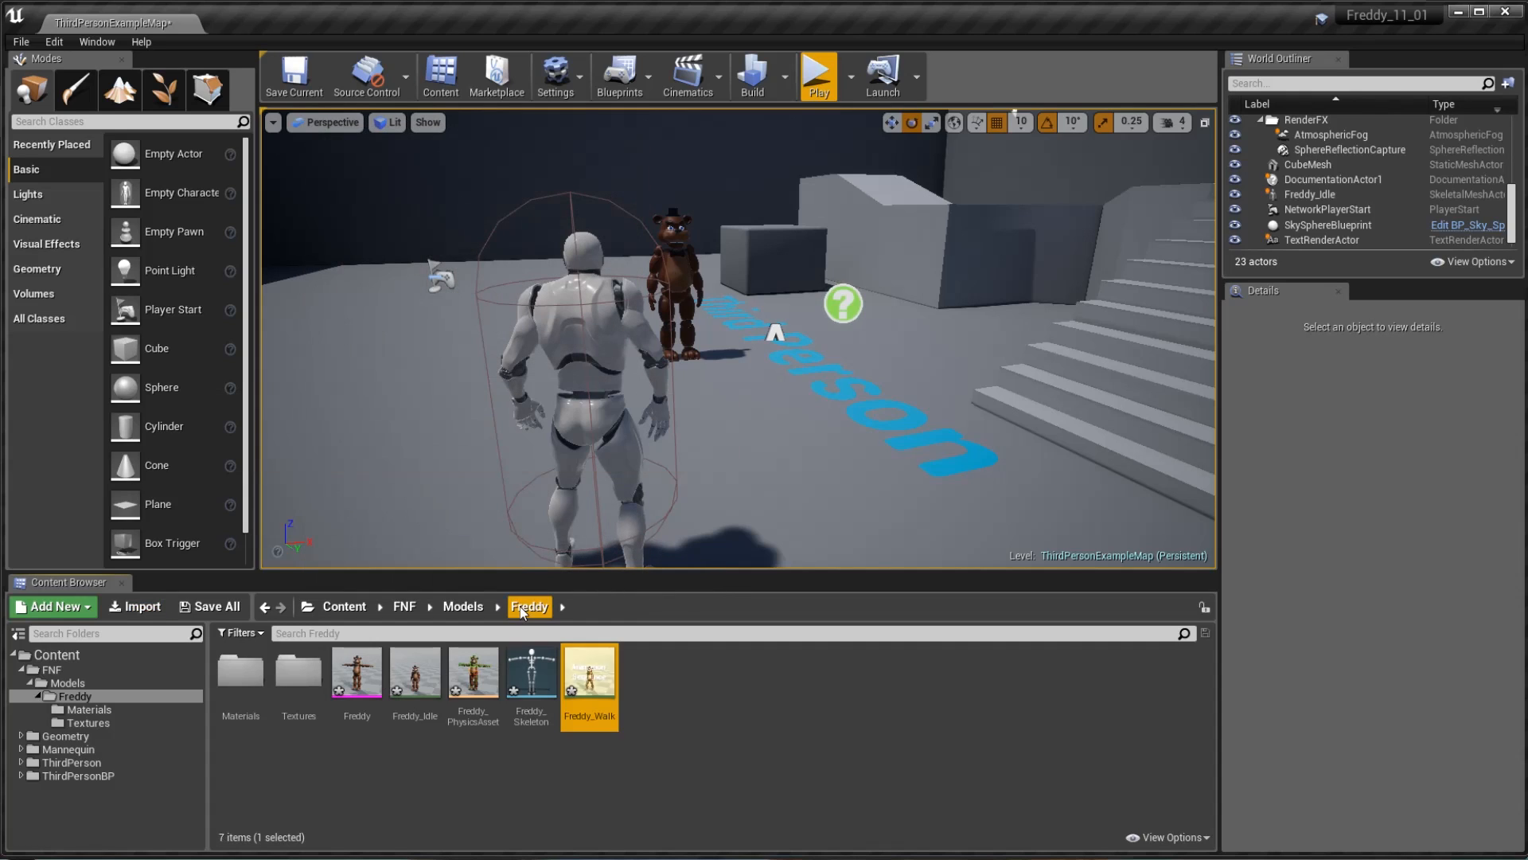
{"action": "left_click_drag", "start_coordinate": [592, 680], "coordinate": [599, 350]}
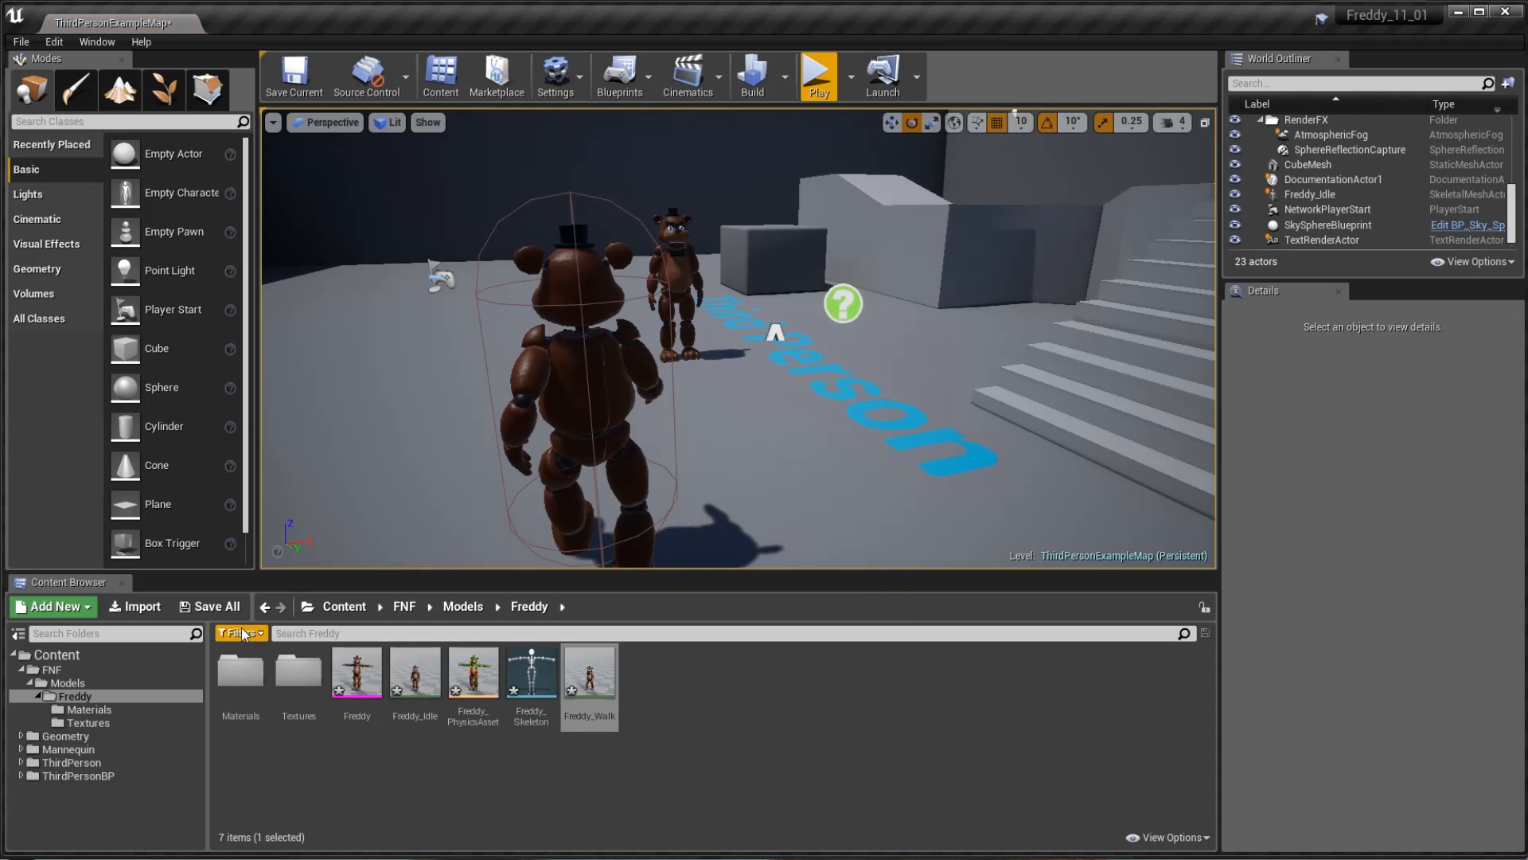
- Import Freddy_Run.fbx into the Freddy folder as an animation only, without its mesh, using Freddy_Skeleton
{"action": "left_click", "coordinate": [137, 606]}
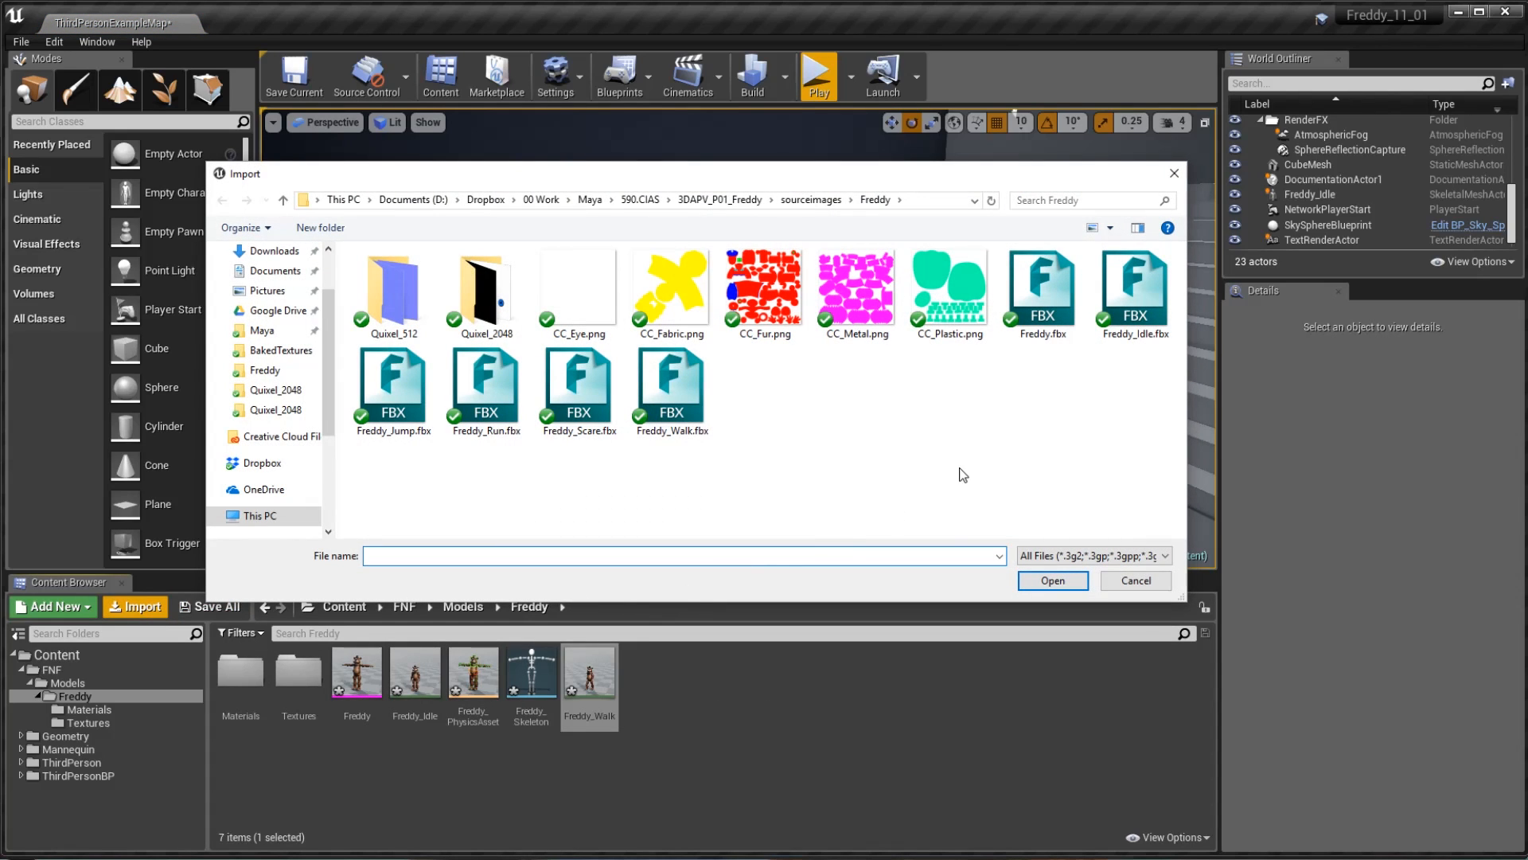
{"action": "left_click", "coordinate": [1052, 580]}
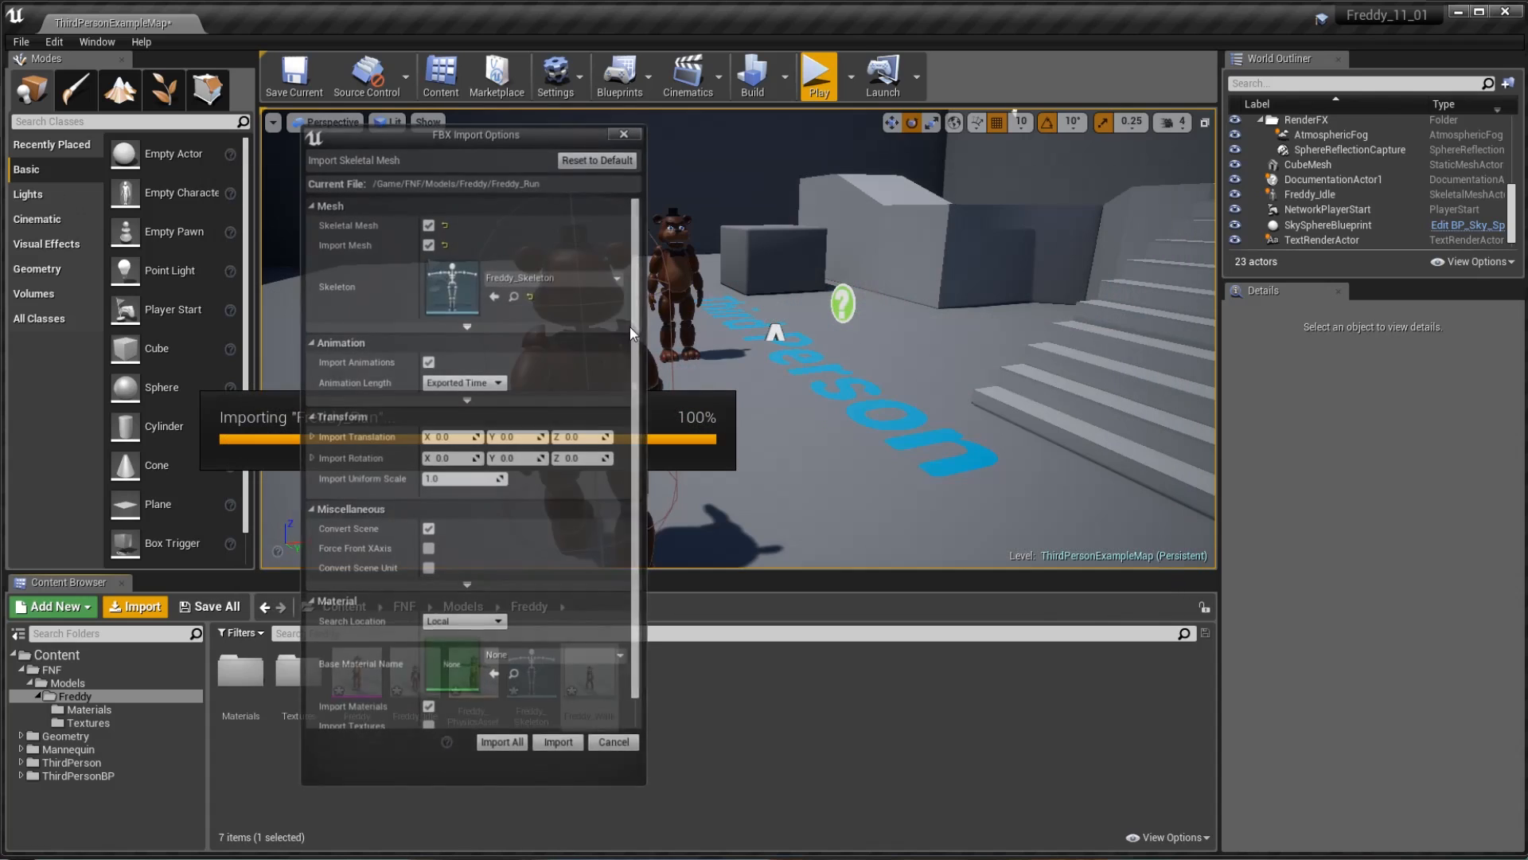
{"action": "left_click", "coordinate": [428, 223]}
{"action": "left_click_drag", "start_coordinate": [506, 121], "coordinate": [695, 91]}
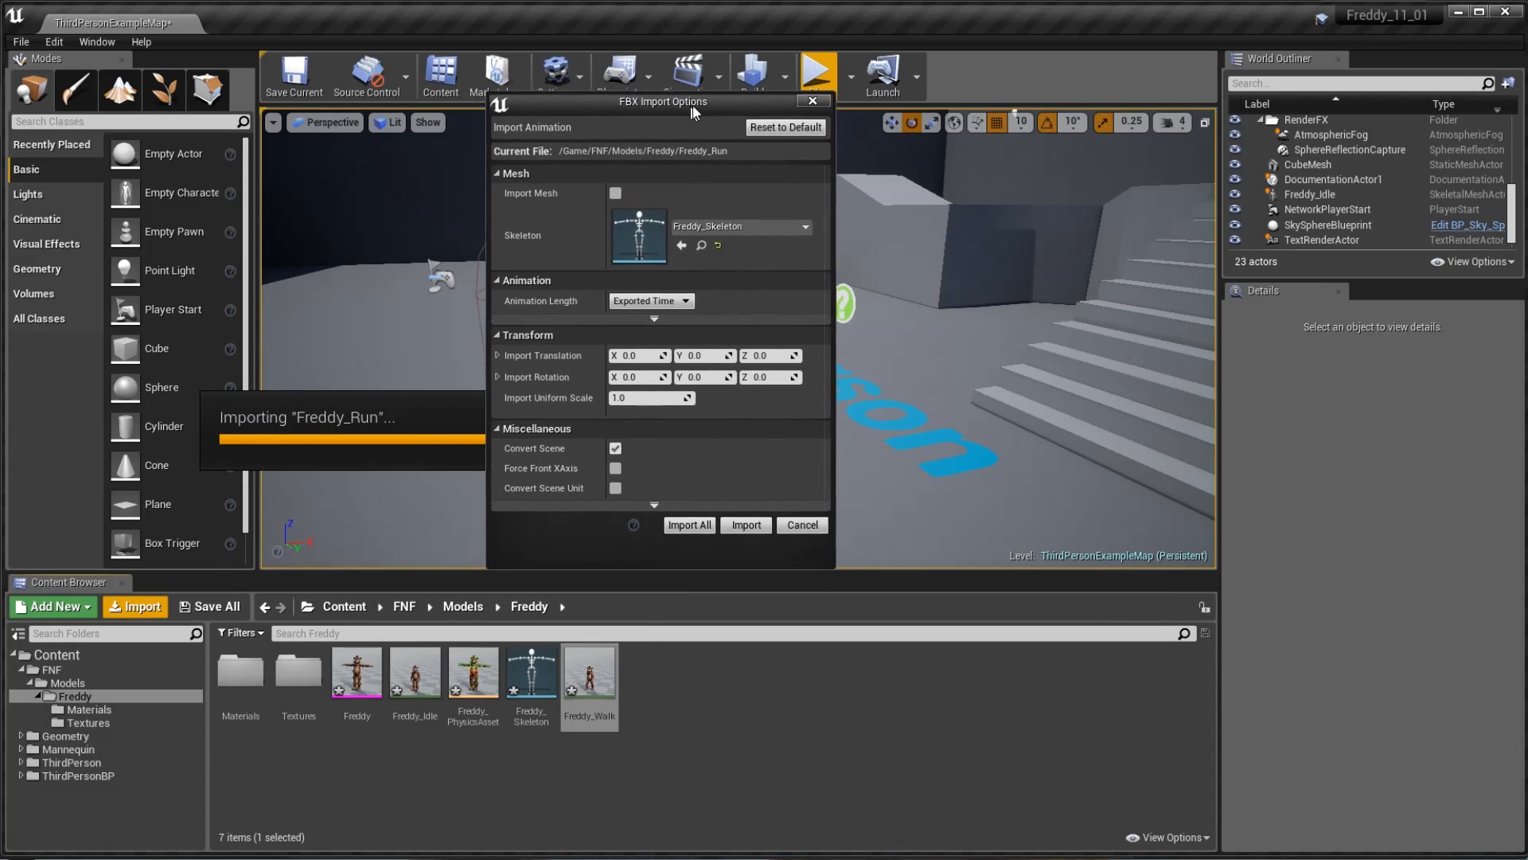
{"action": "left_click", "coordinate": [691, 525]}
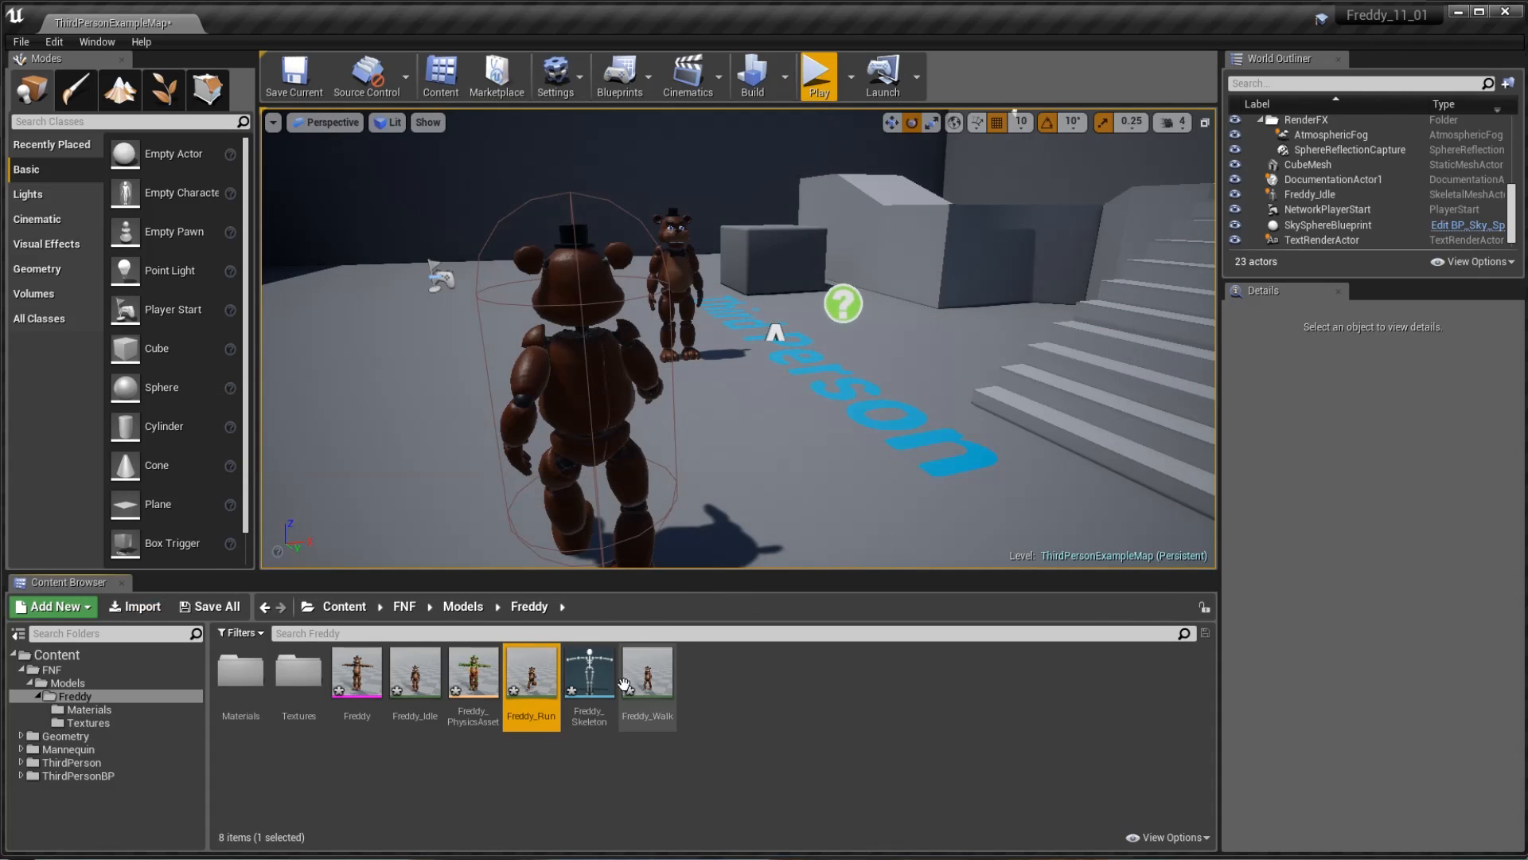
- Try placing the Freddy_Run and Freddy_Walk animations on the floor beside the character
{"action": "left_click_drag", "start_coordinate": [534, 570], "coordinate": [529, 351]}
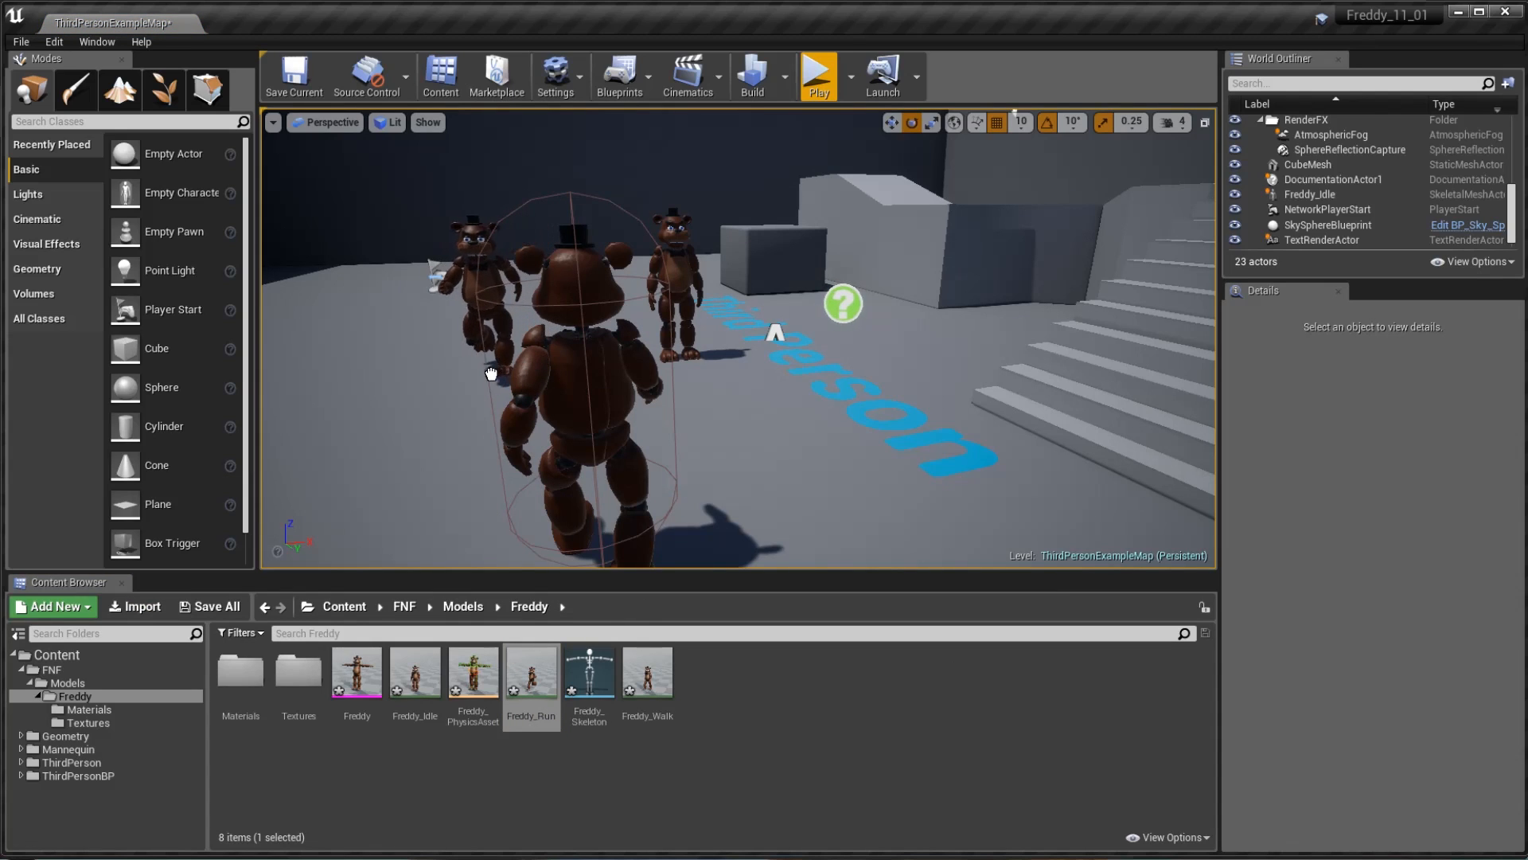
{"action": "left_click_drag", "start_coordinate": [493, 372], "coordinate": [492, 372]}
{"action": "left_click_drag", "start_coordinate": [647, 673], "coordinate": [646, 312]}
- Undo the latest animation placements and the Freddy_Walk animation dropped on the character to restore the mannequin
{"action": "key", "text": "ctrl+z"}
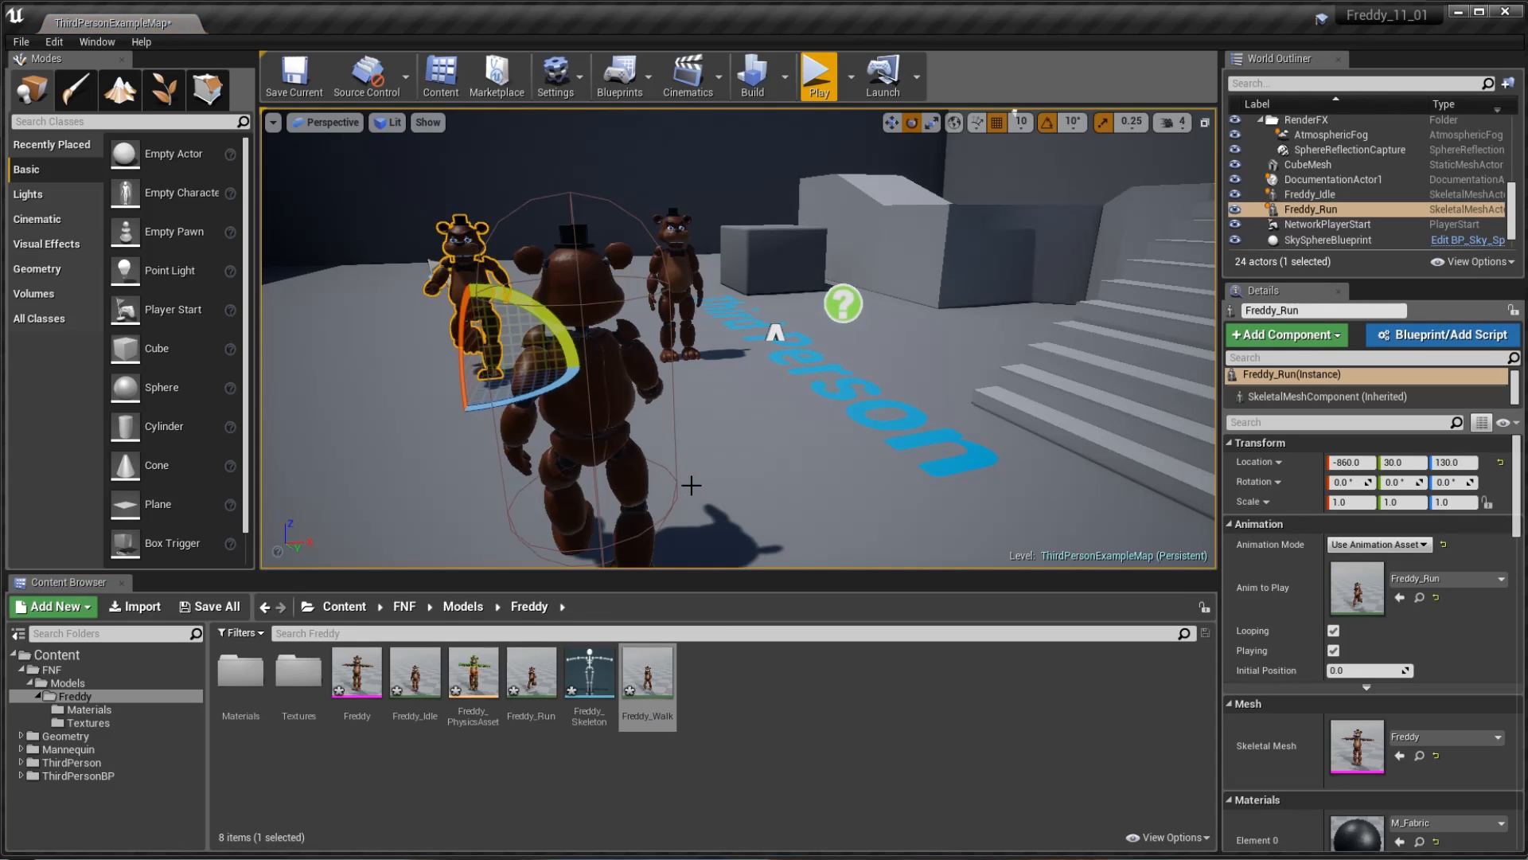
{"action": "key", "text": "ctrl+z"}
{"action": "key", "text": "ctrl+z"}
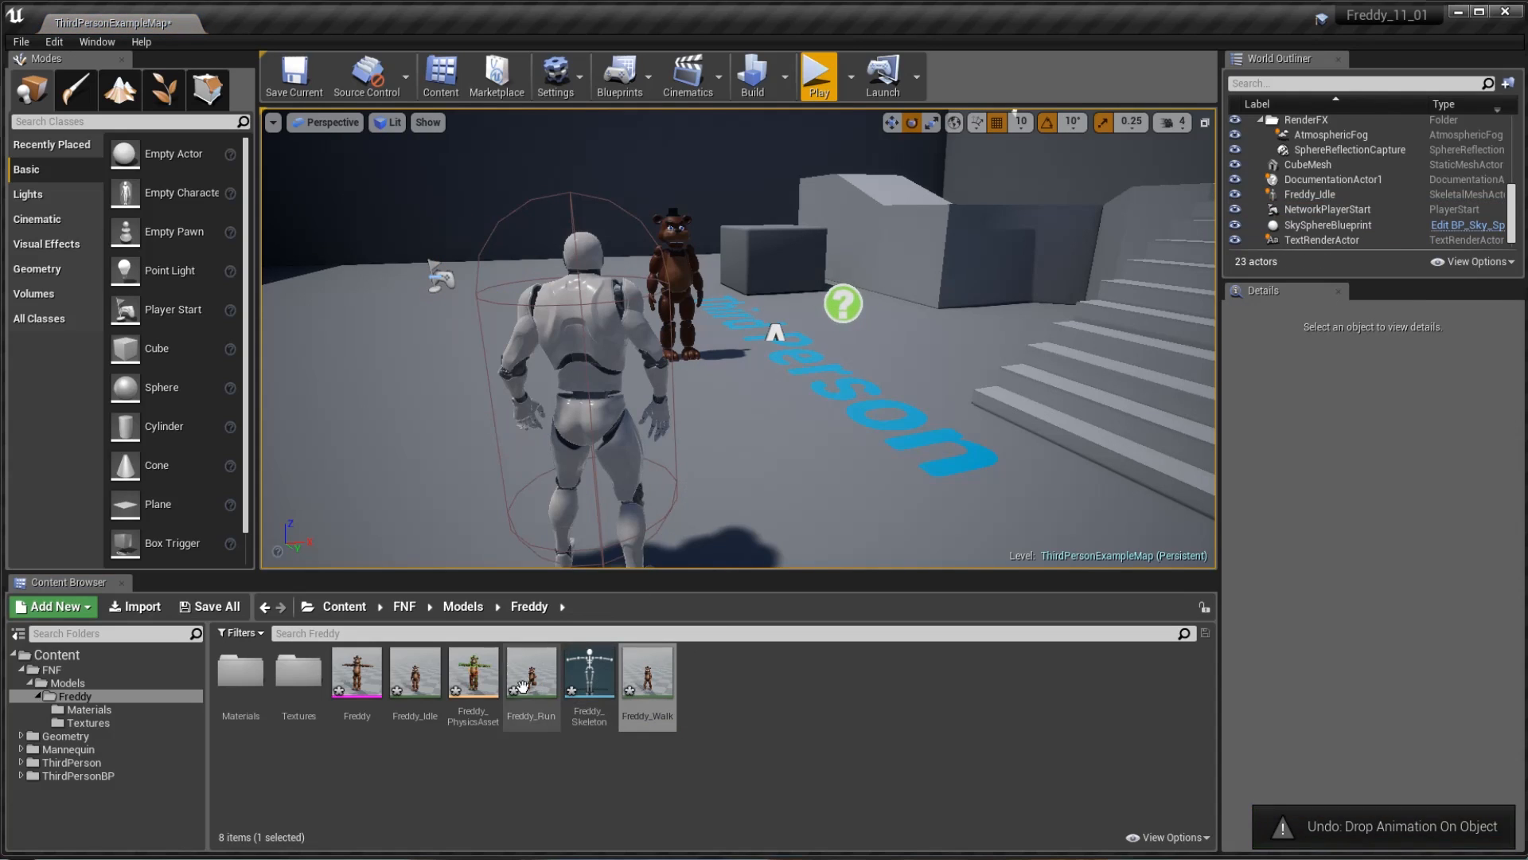
- Place the Freddy_Walk and Freddy_Run animations as separate actors on the floor, undoing any accidental drop on the mannequin
{"action": "left_click_drag", "start_coordinate": [647, 679], "coordinate": [444, 448]}
{"action": "left_click_drag", "start_coordinate": [403, 334], "coordinate": [398, 339]}
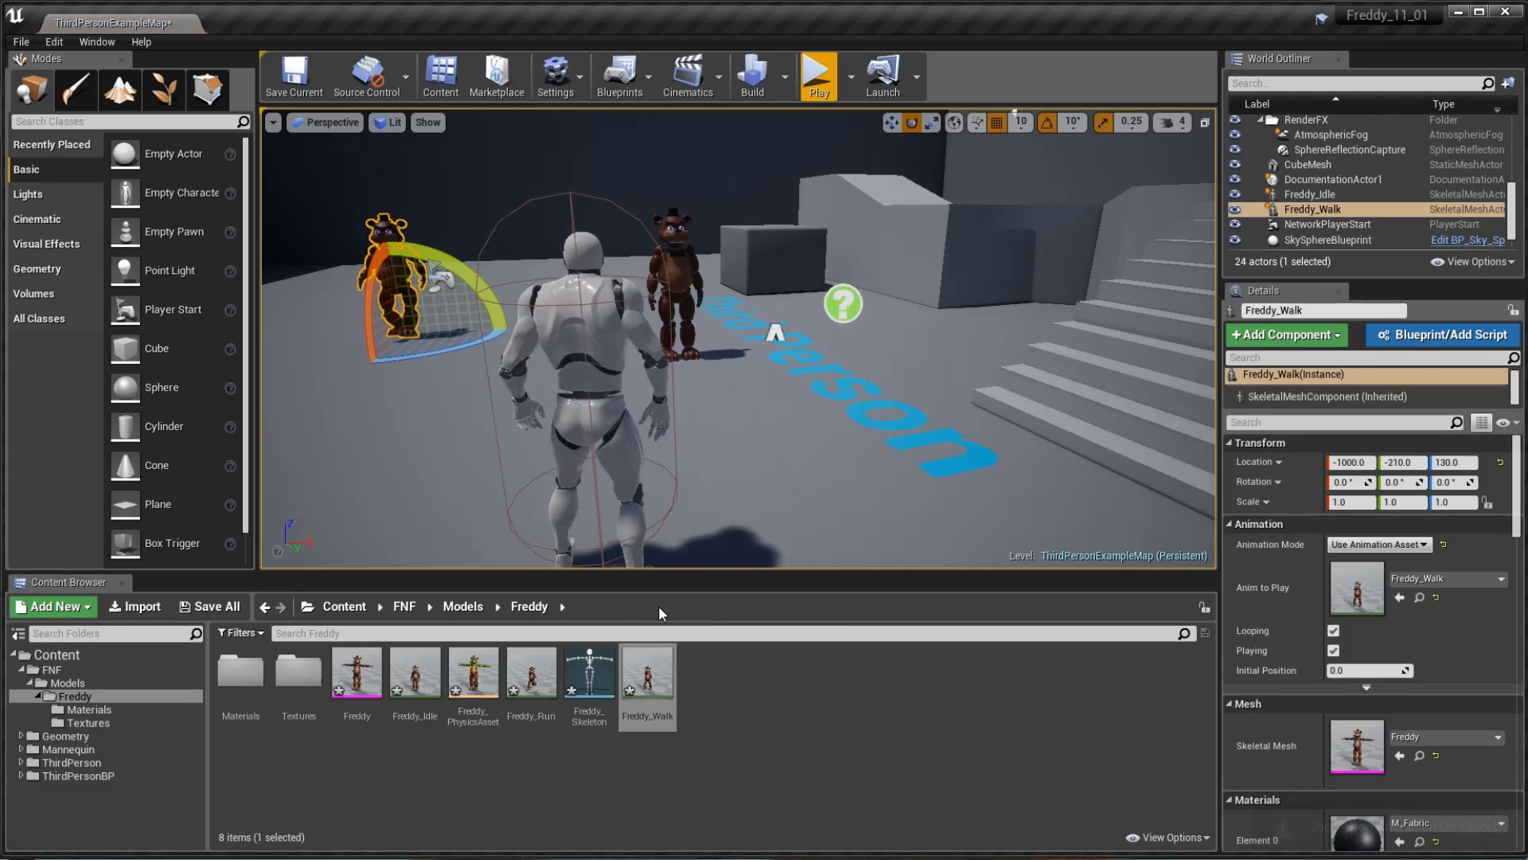
{"action": "left_click_drag", "start_coordinate": [531, 677], "coordinate": [341, 371]}
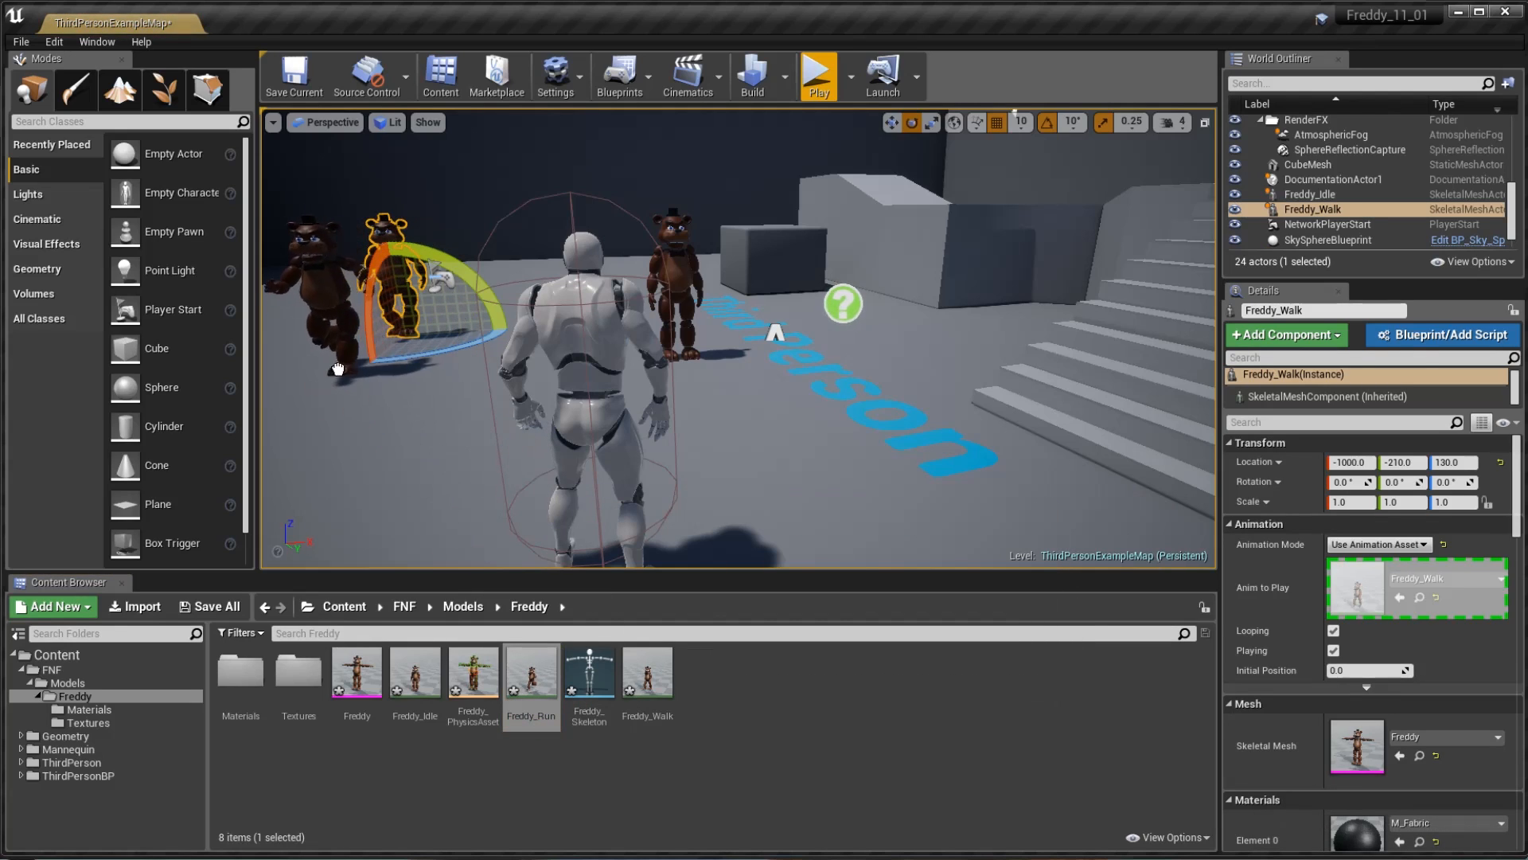
{"action": "left_click_drag", "start_coordinate": [516, 323], "coordinate": [516, 323]}
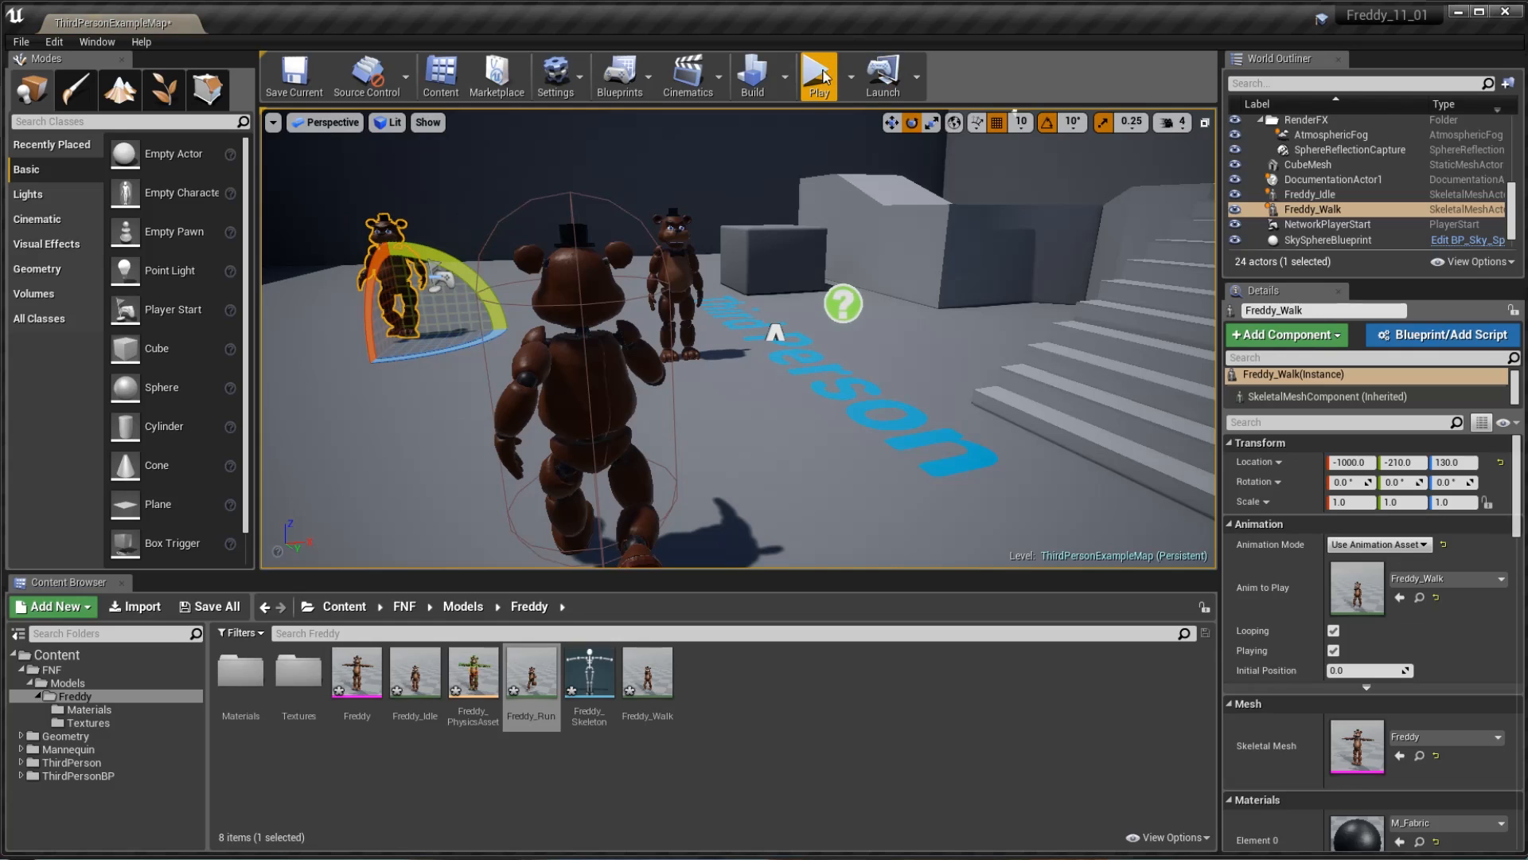
{"action": "key", "text": "ctrl+z"}
{"action": "left_click_drag", "start_coordinate": [530, 679], "coordinate": [479, 366]}
- Play the level, walk the mannequin around to view the idle, walk and run animations, and stop the session
{"action": "left_click", "coordinate": [816, 76]}
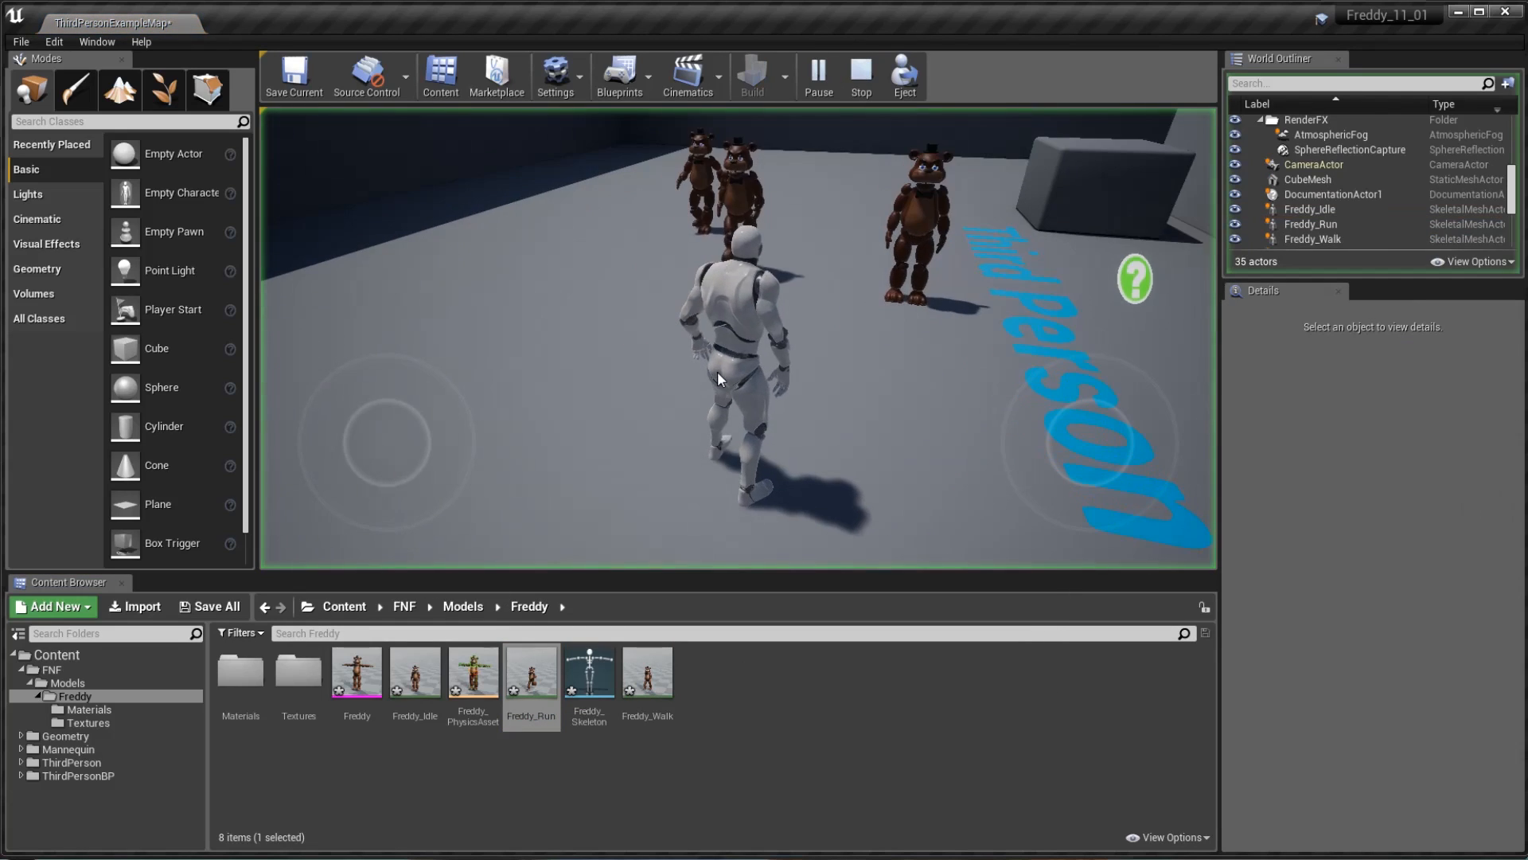
{"action": "left_click", "coordinate": [775, 309]}
{"action": "key", "text": "w"}
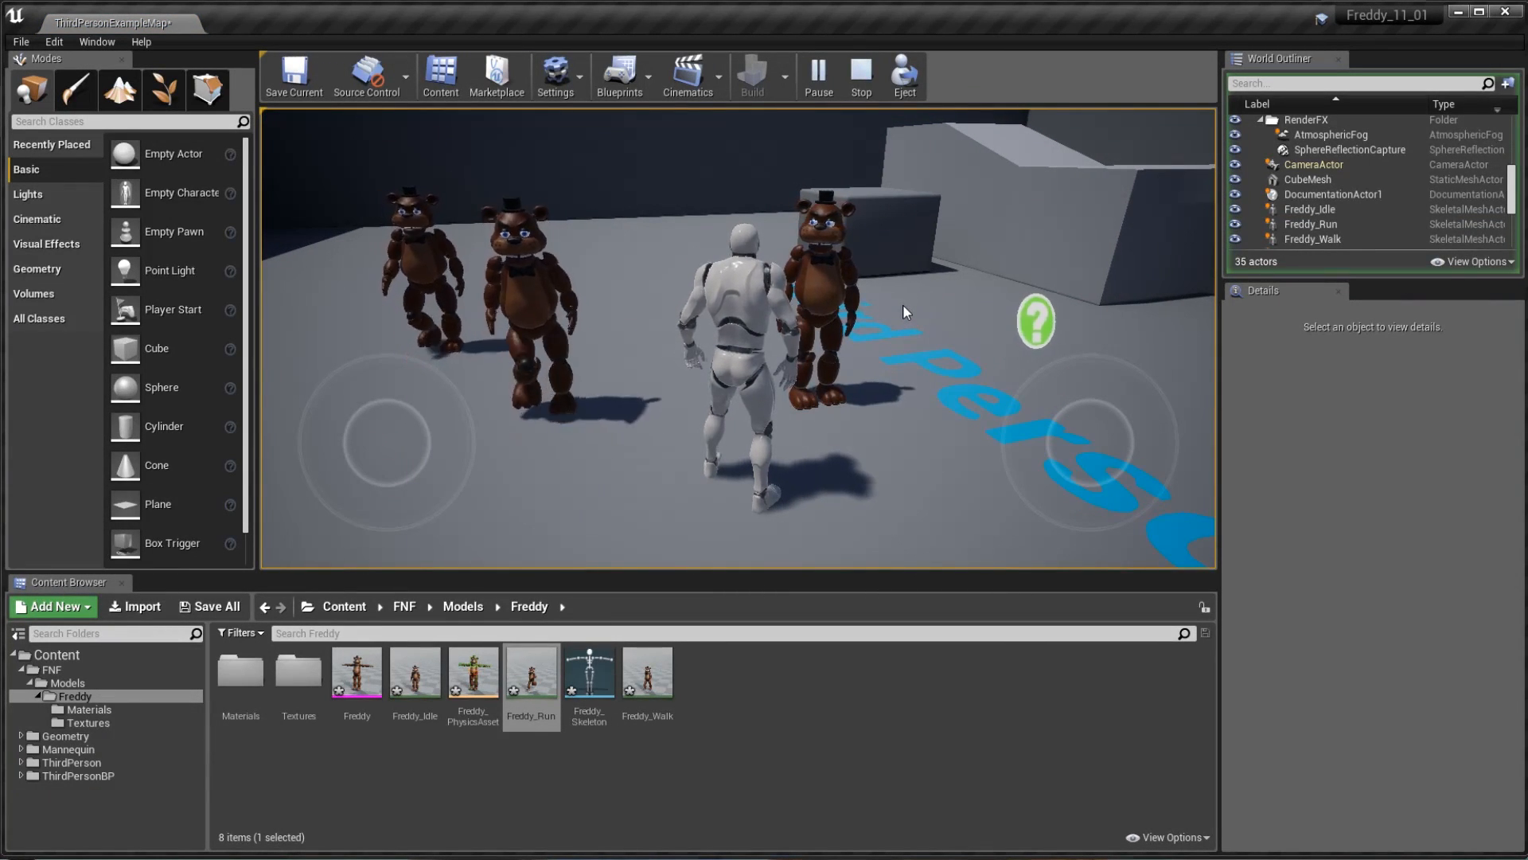
{"action": "key", "text": "d"}
{"action": "key", "text": "Escape"}
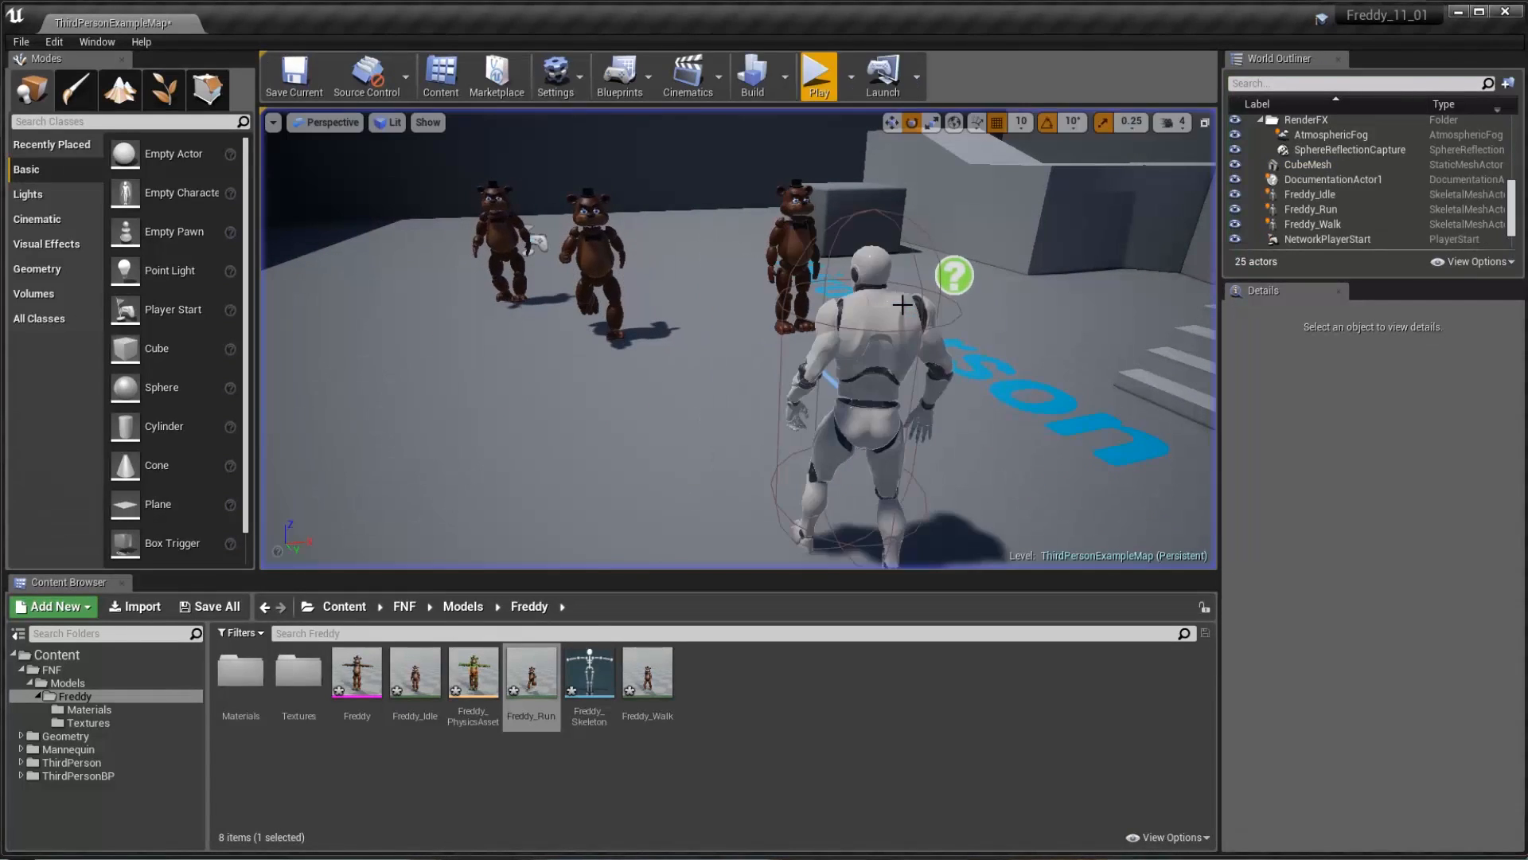
- Apply the Freddy_Run animation to the mannequin character and play the level, moving and jumping near the placed Freddy actors
{"action": "left_click_drag", "start_coordinate": [529, 681], "coordinate": [876, 470]}
{"action": "left_click_drag", "start_coordinate": [875, 400], "coordinate": [874, 396]}
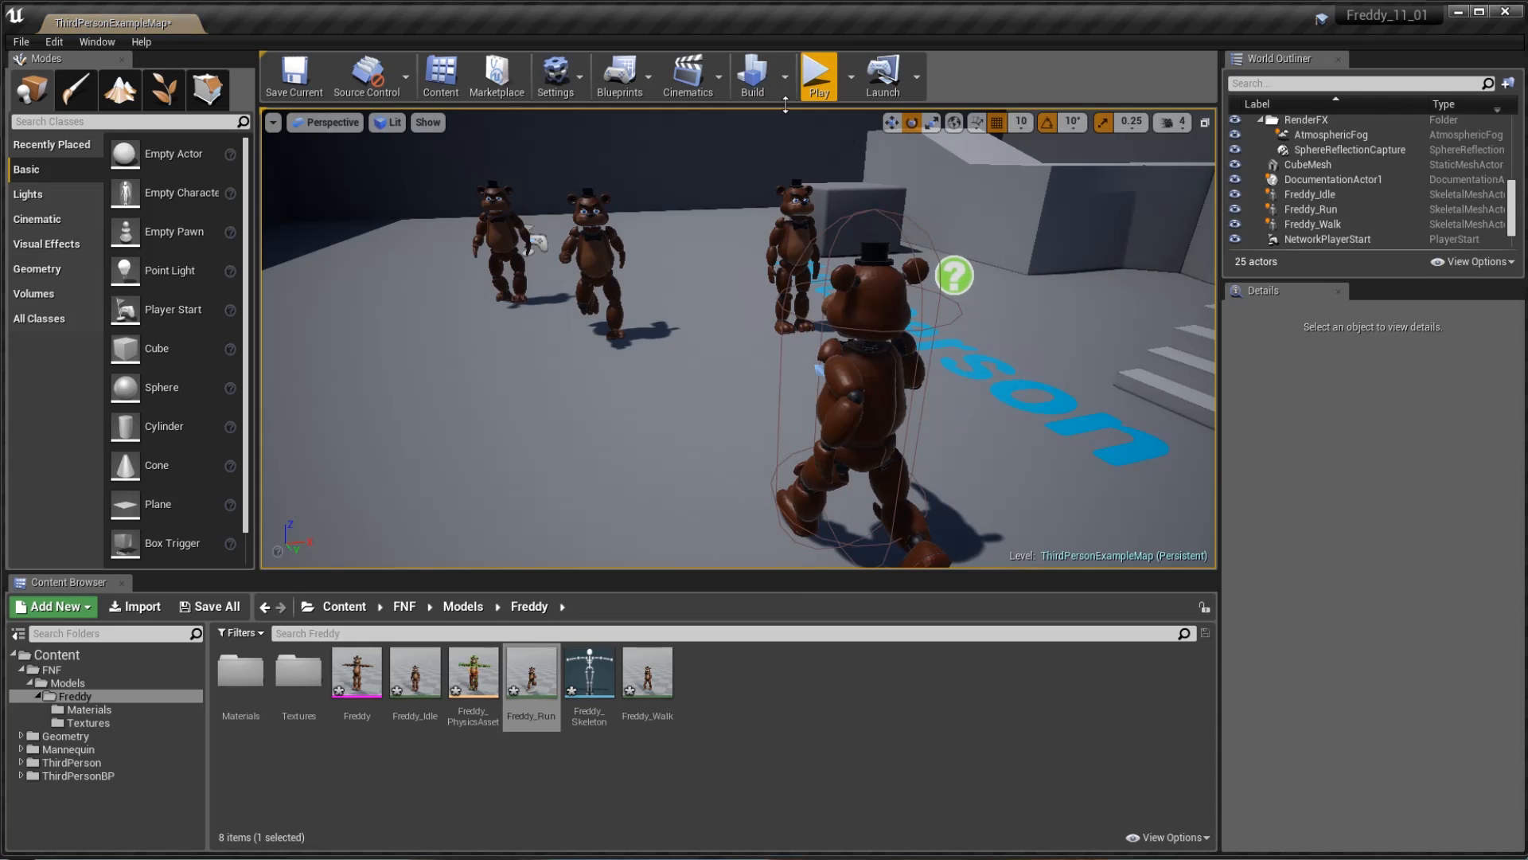
{"action": "left_click", "coordinate": [817, 76]}
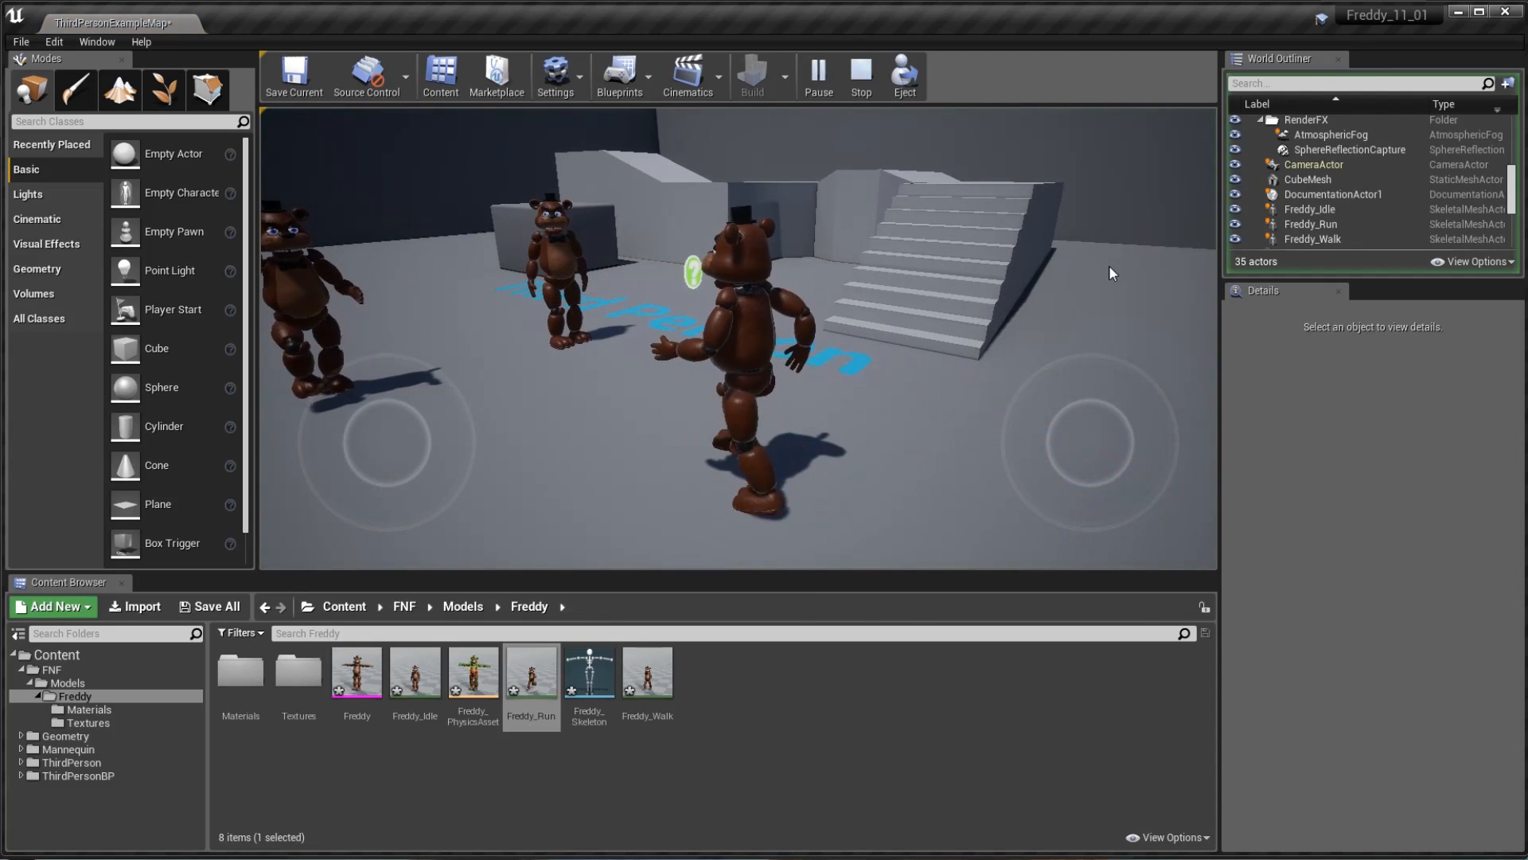
{"action": "key", "text": "w"}
{"action": "key", "text": "space"}
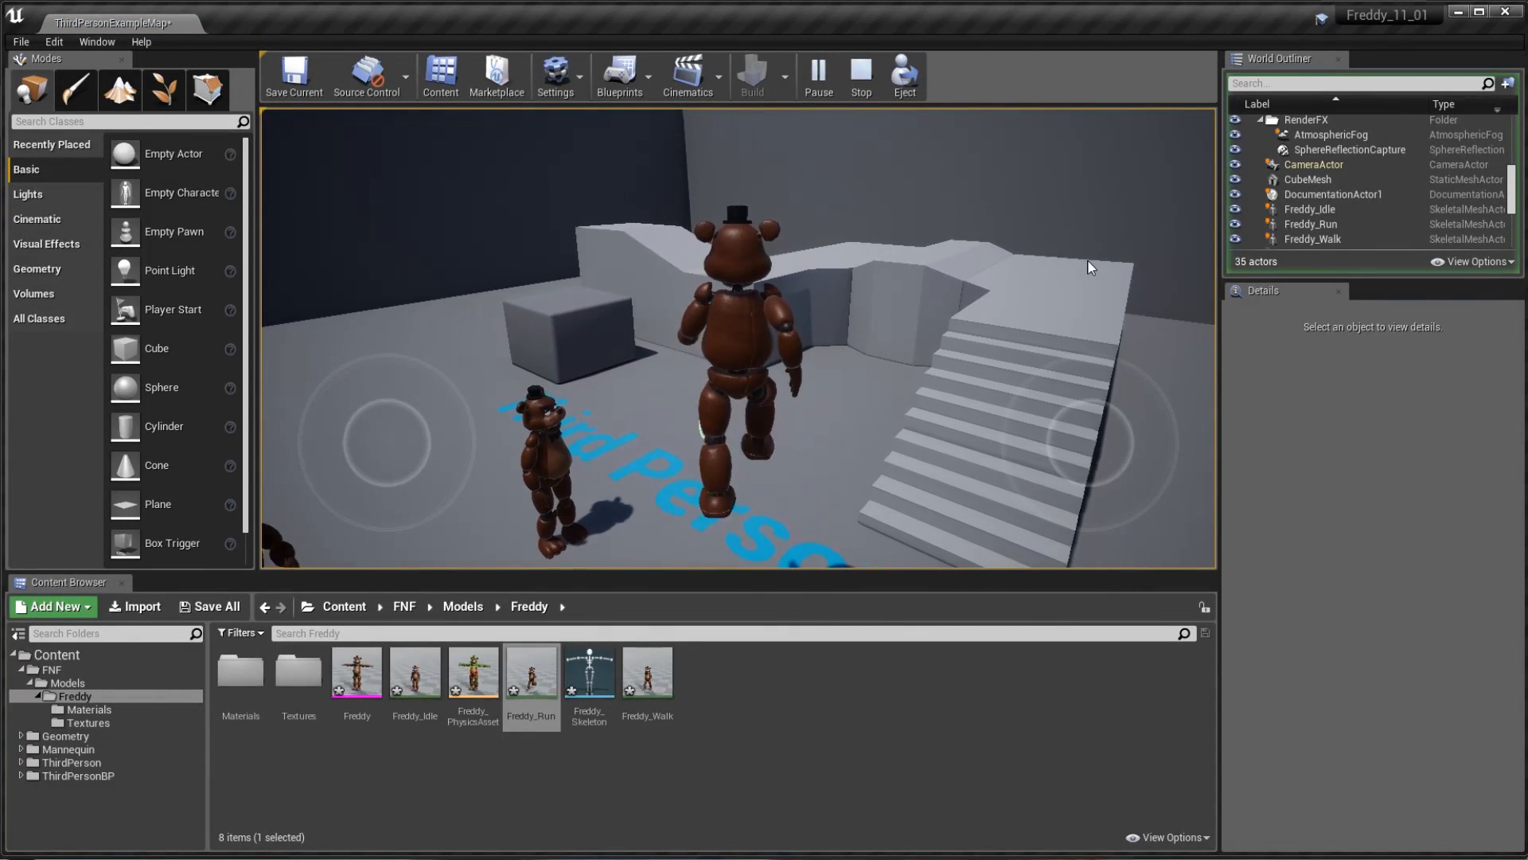
{"action": "key", "text": "w"}
{"action": "key", "text": "s"}
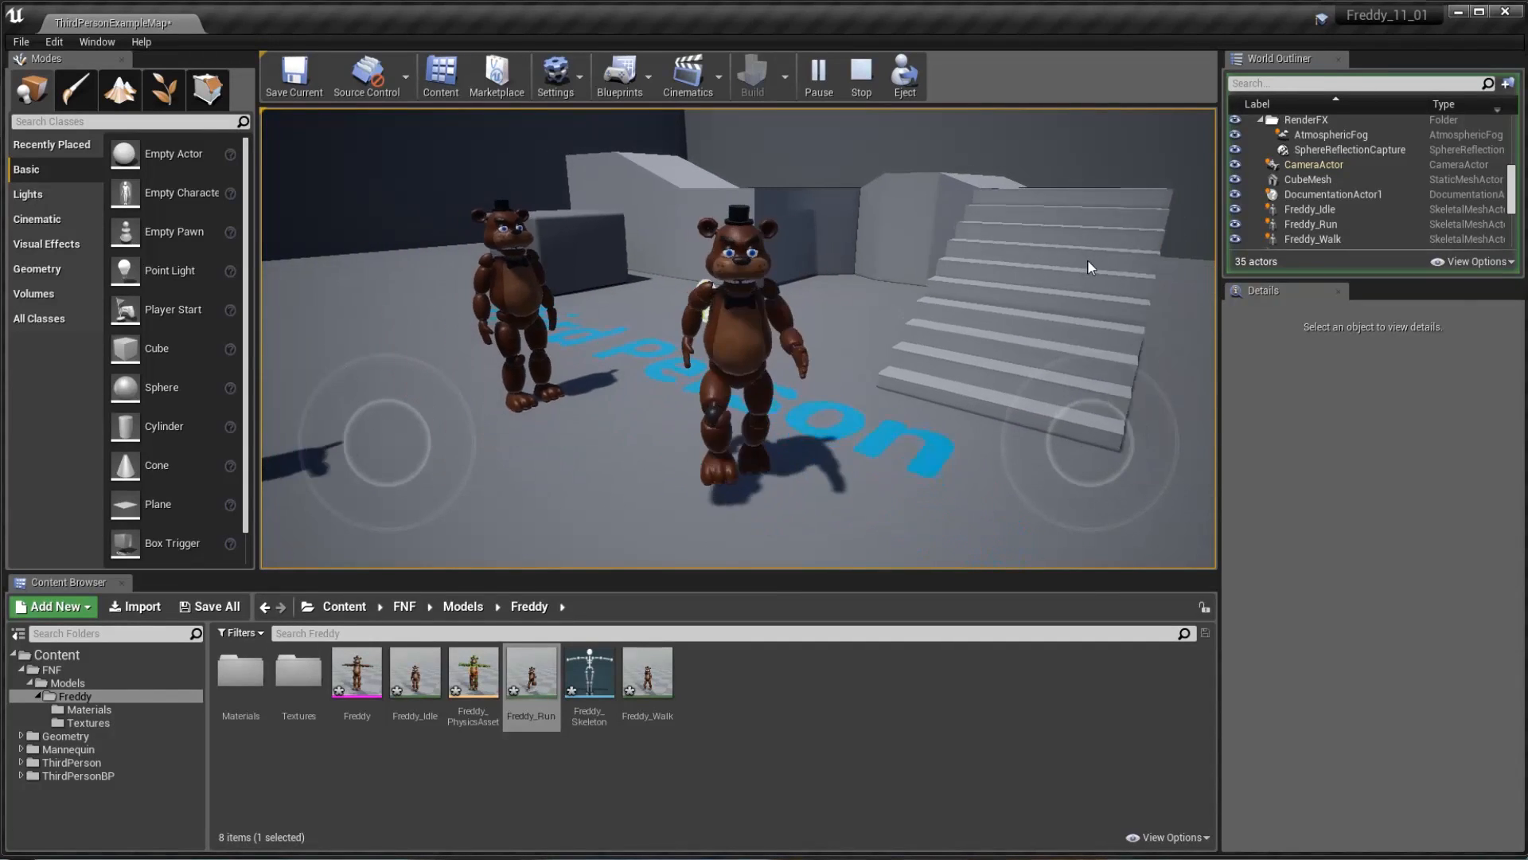
{"action": "key", "text": "s"}
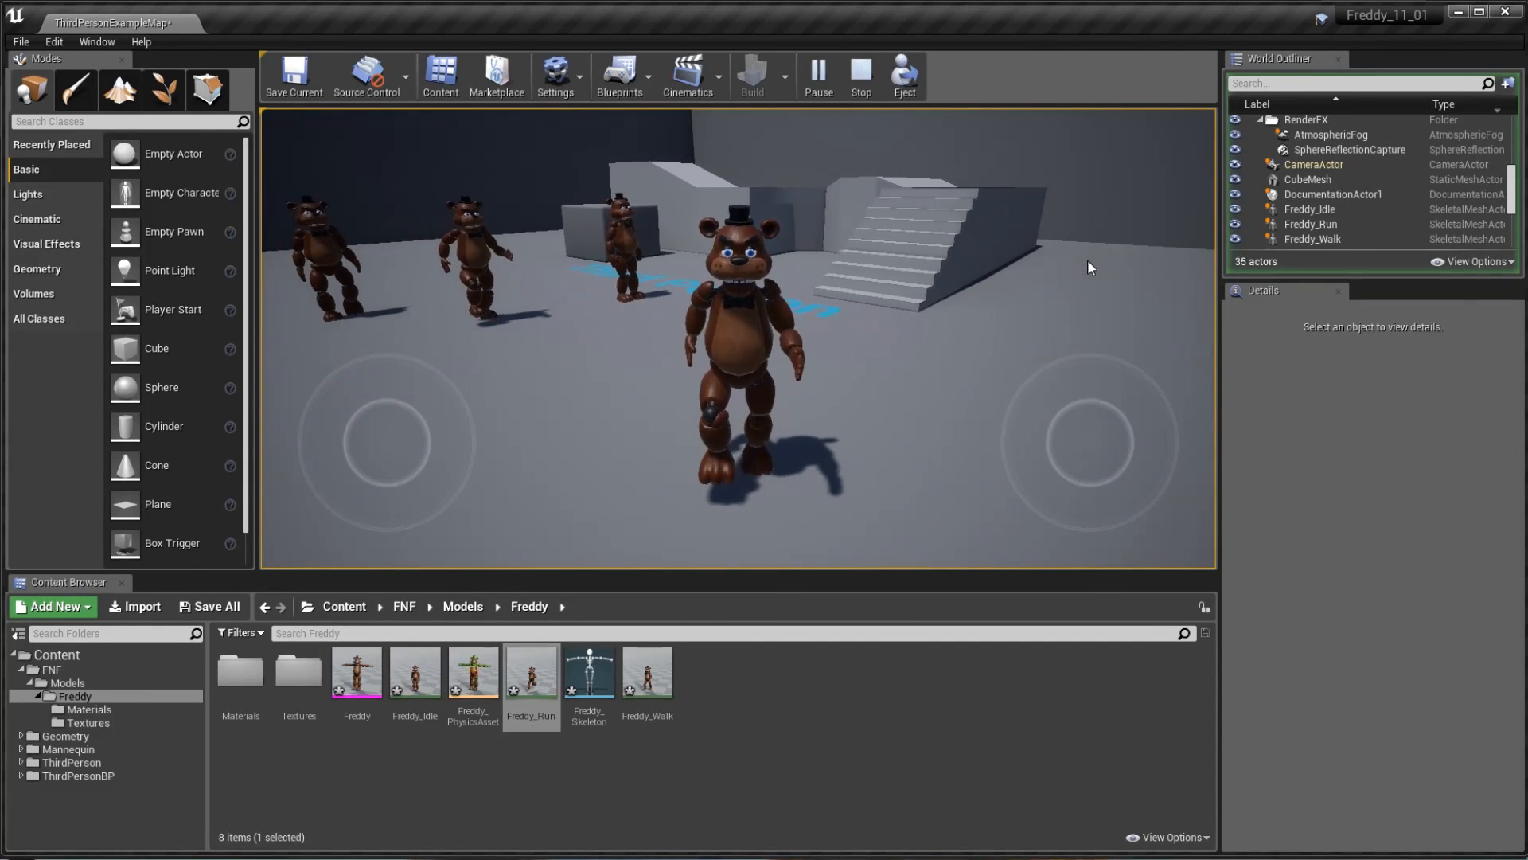
- Move the Freddy character up the stairs, across the ramp and back around the floor, and stop the session
{"action": "key", "text": "d"}
{"action": "key", "text": "w"}
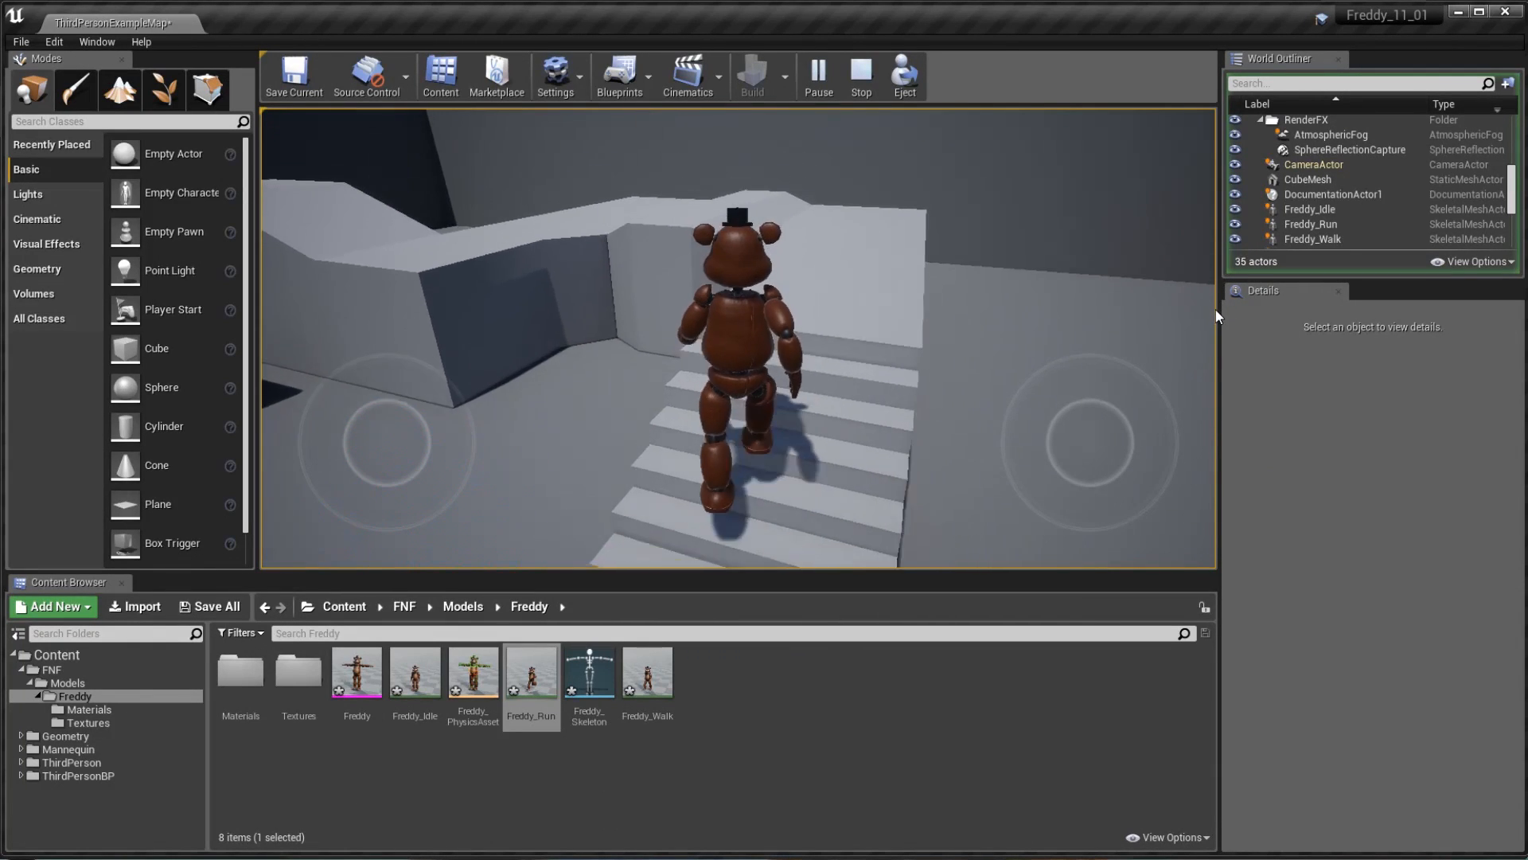
{"action": "key", "text": "w"}
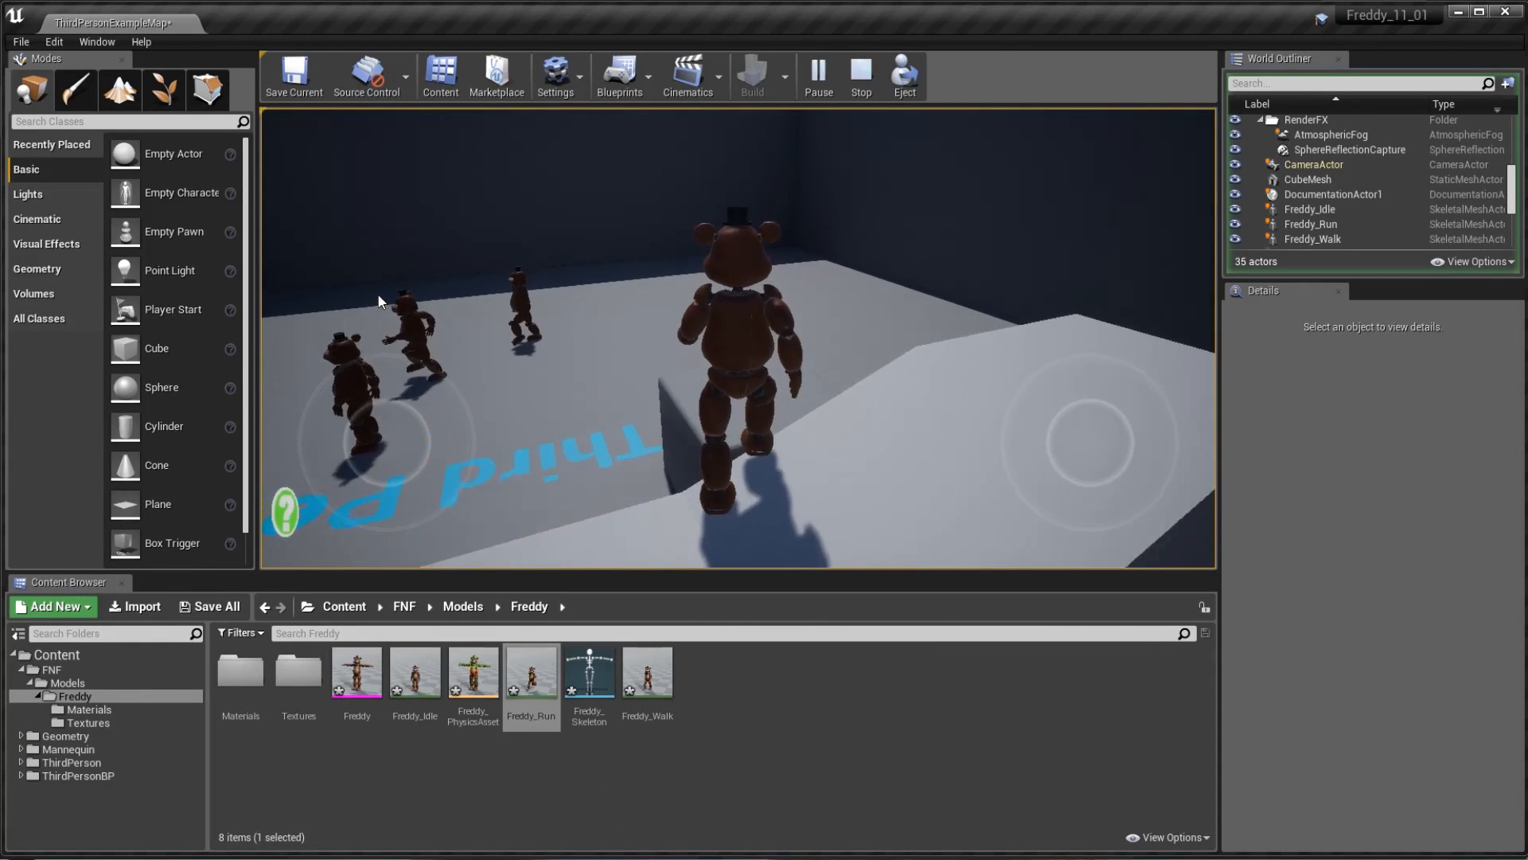
{"action": "key", "text": "w"}
{"action": "key", "text": "a"}
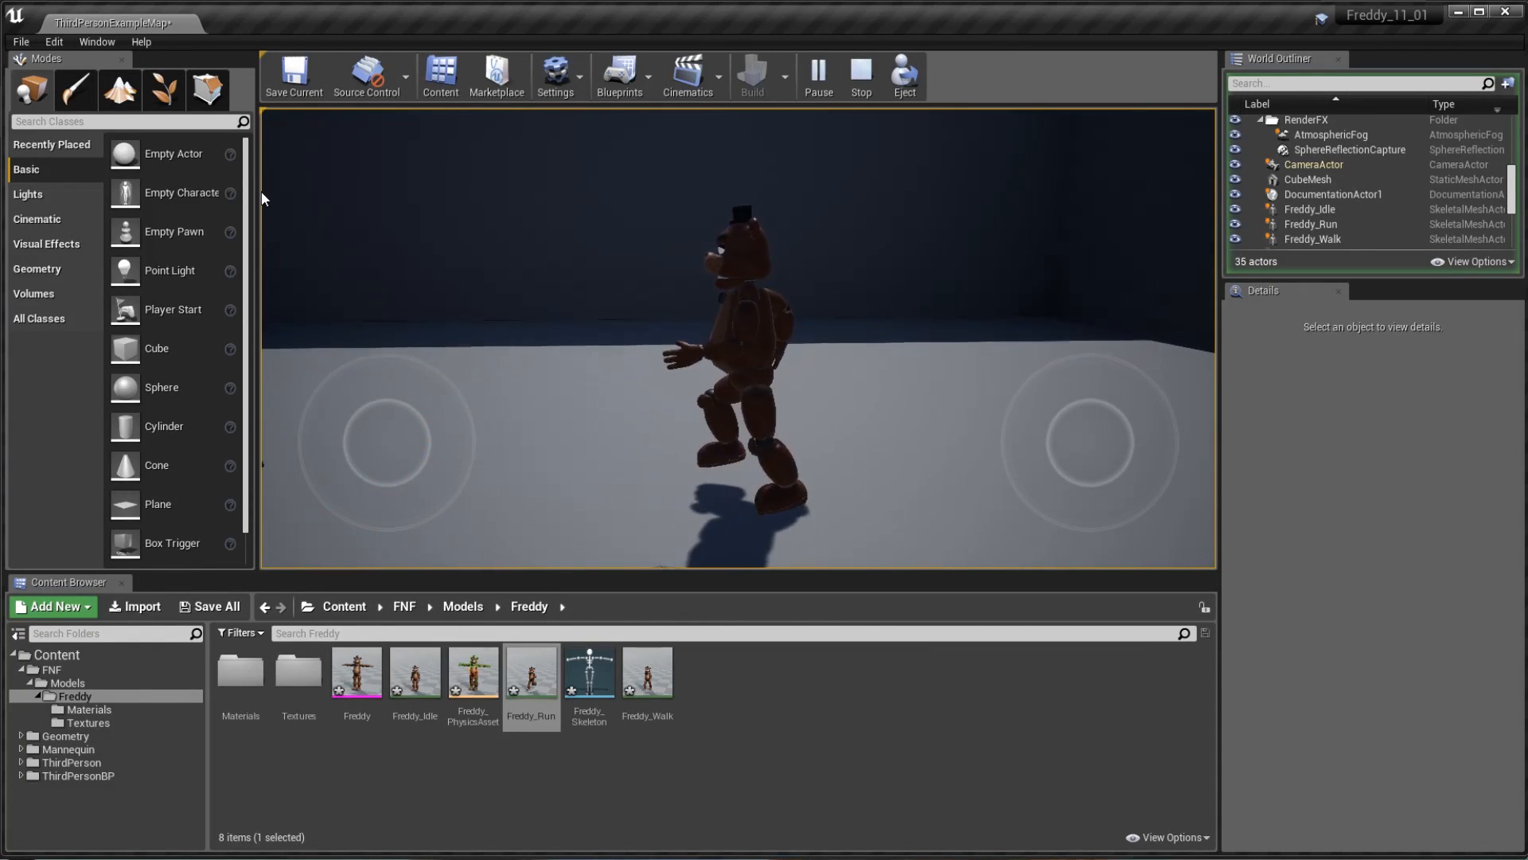
{"action": "key", "text": "w"}
{"action": "key", "text": "a"}
{"action": "key", "text": "s"}
{"action": "key", "text": "d"}
{"action": "key", "text": "s"}
{"action": "key", "text": "d"}
{"action": "key", "text": "space"}
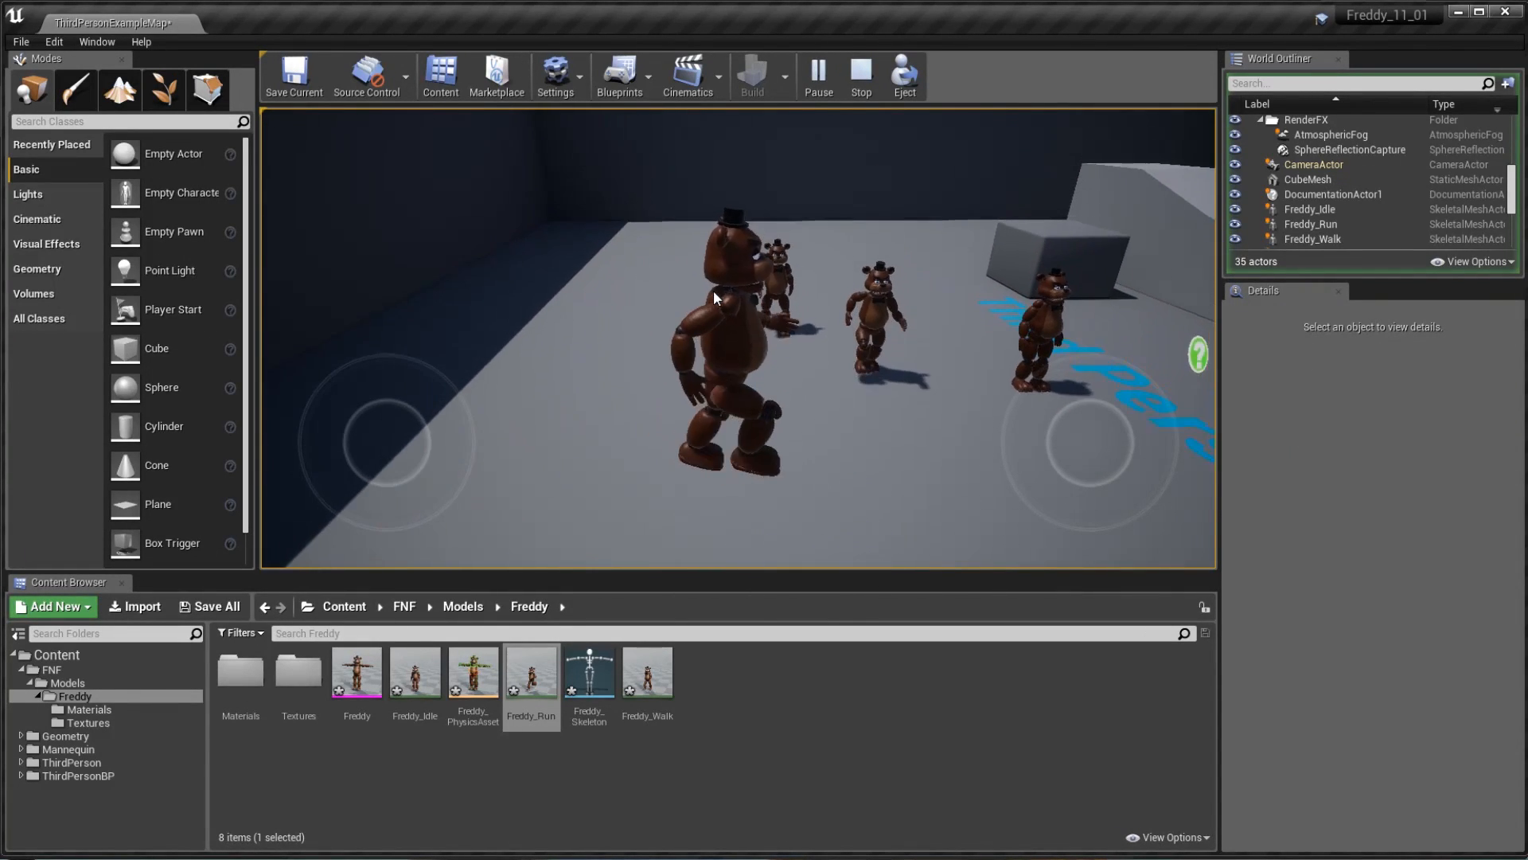
{"action": "key", "text": "s"}
{"action": "key", "text": "Escape"}
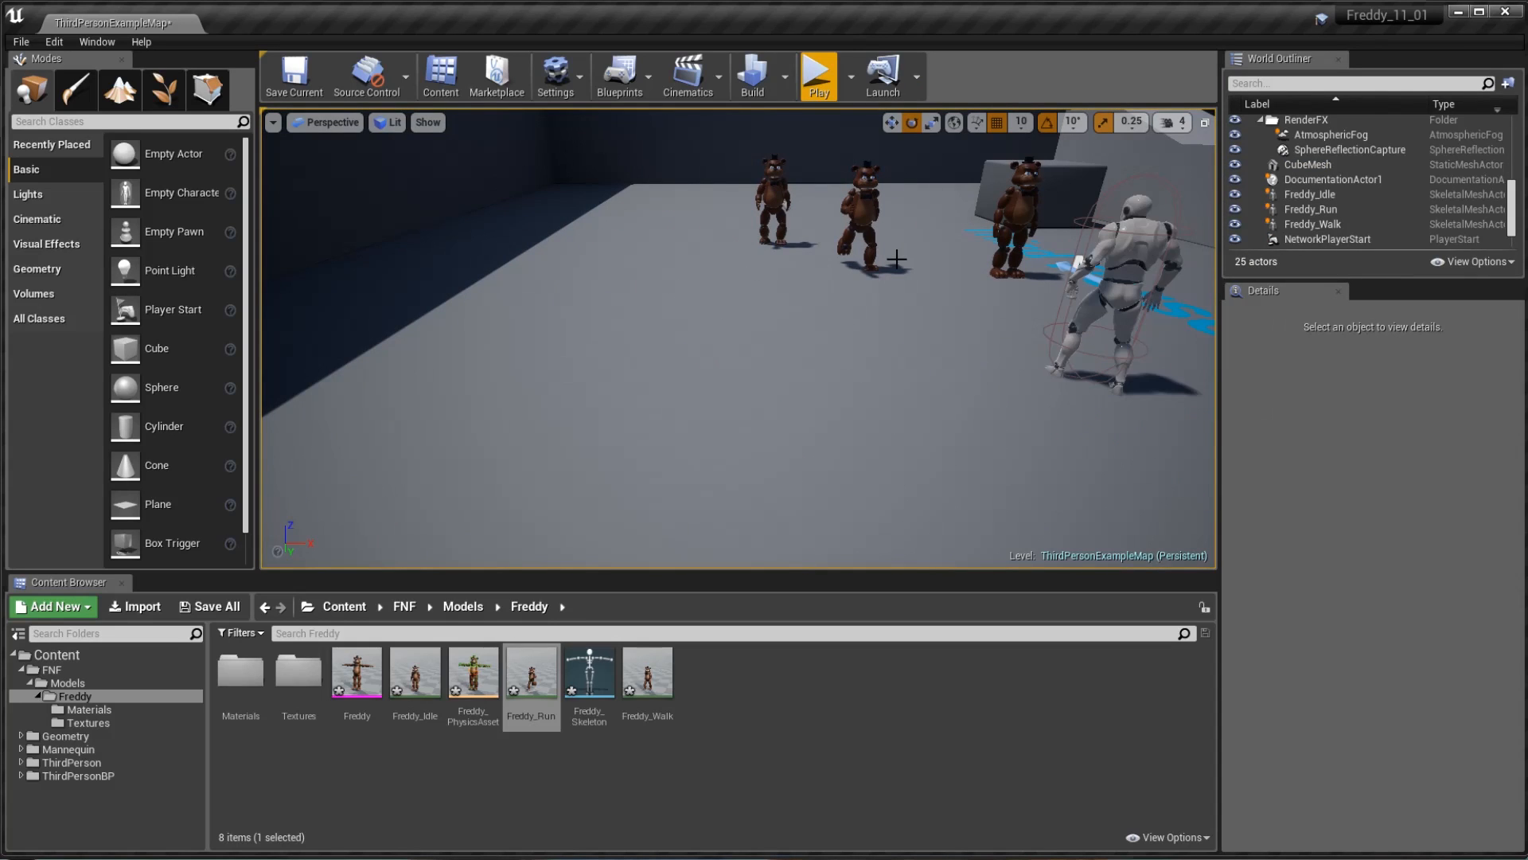
- Undo the Freddy_Run animation drop on the character and frame the mannequin with the three Freddy actors
{"action": "right_click_drag", "start_coordinate": [995, 298], "coordinate": [1119, 299]}
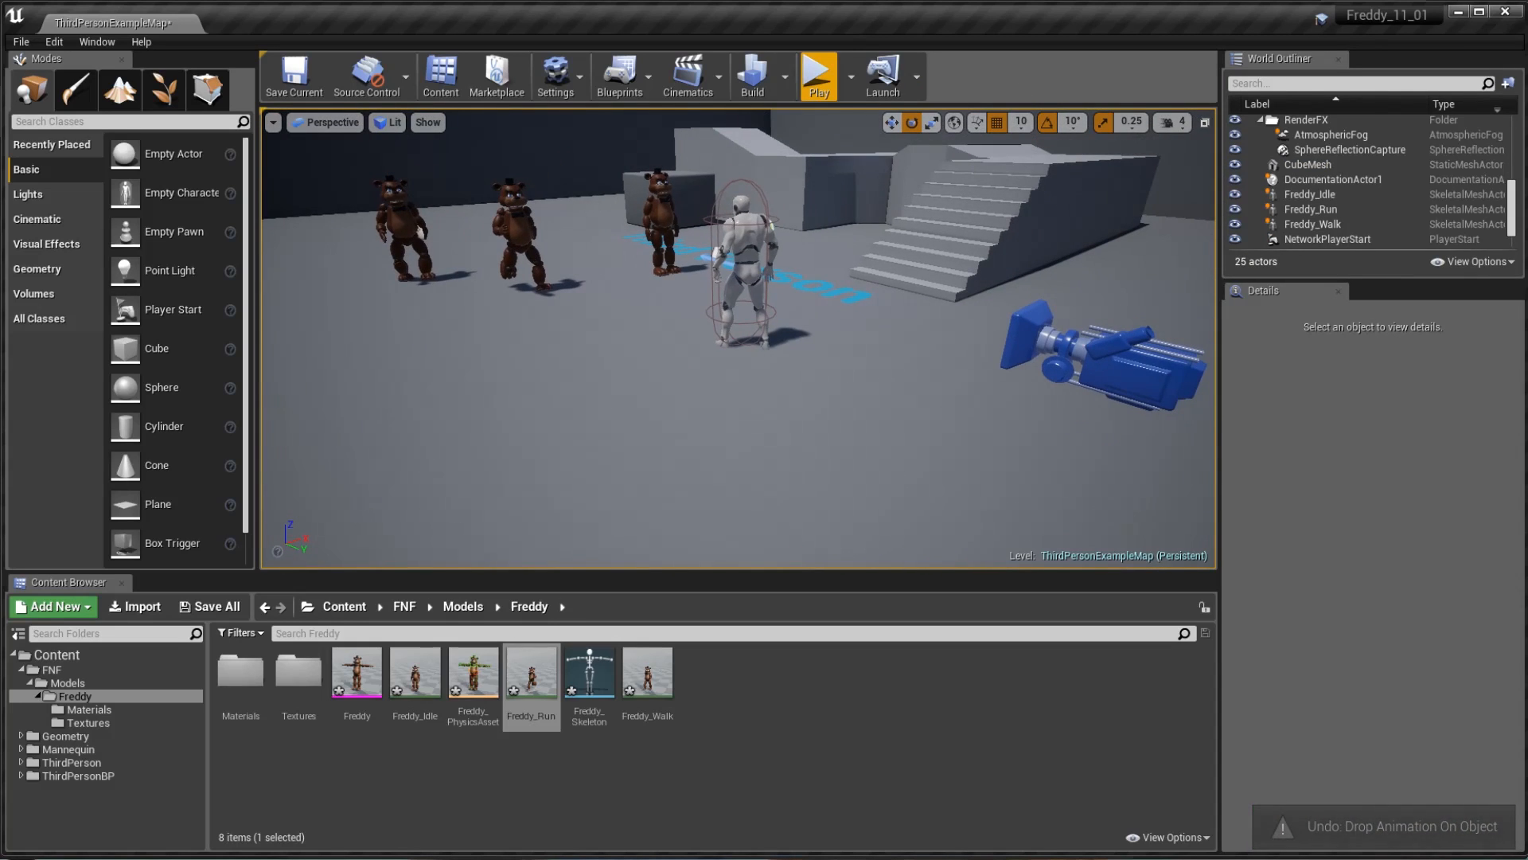
{"action": "key", "text": "s"}
{"action": "mouse_move", "coordinate": [976, 327]}
{"action": "right_mouse_down"}
{"action": "mouse_move", "coordinate": [927, 283]}
{"action": "mouse_move", "coordinate": [959, 342]}
{"action": "mouse_move", "coordinate": [976, 328]}
{"action": "right_mouse_up"}
{"action": "key", "text": "w"}
{"action": "key", "text": "s"}
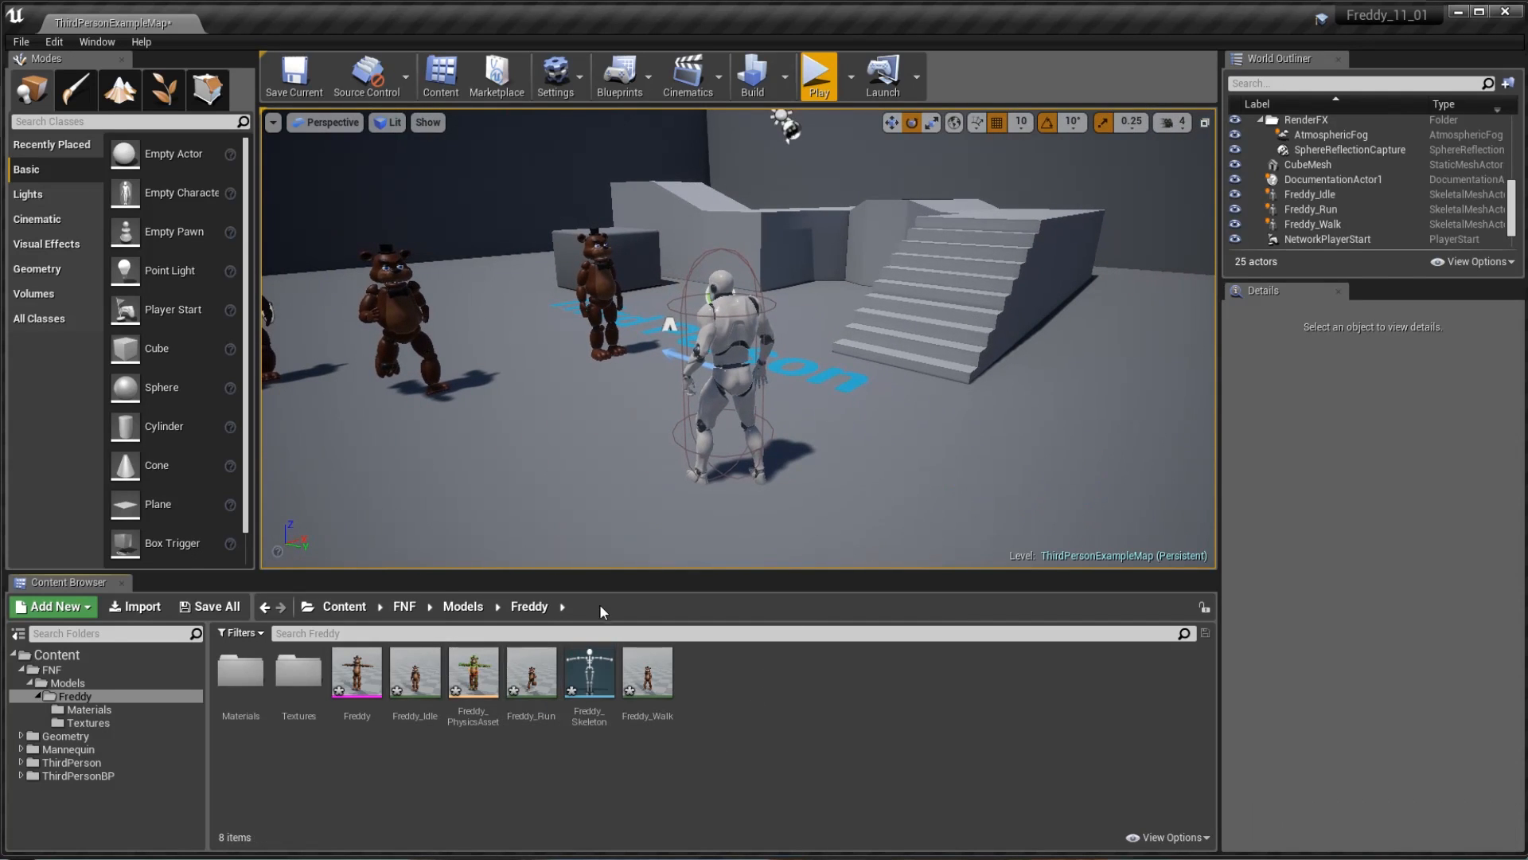
{"action": "right_click_drag", "start_coordinate": [620, 450], "coordinate": [581, 451]}
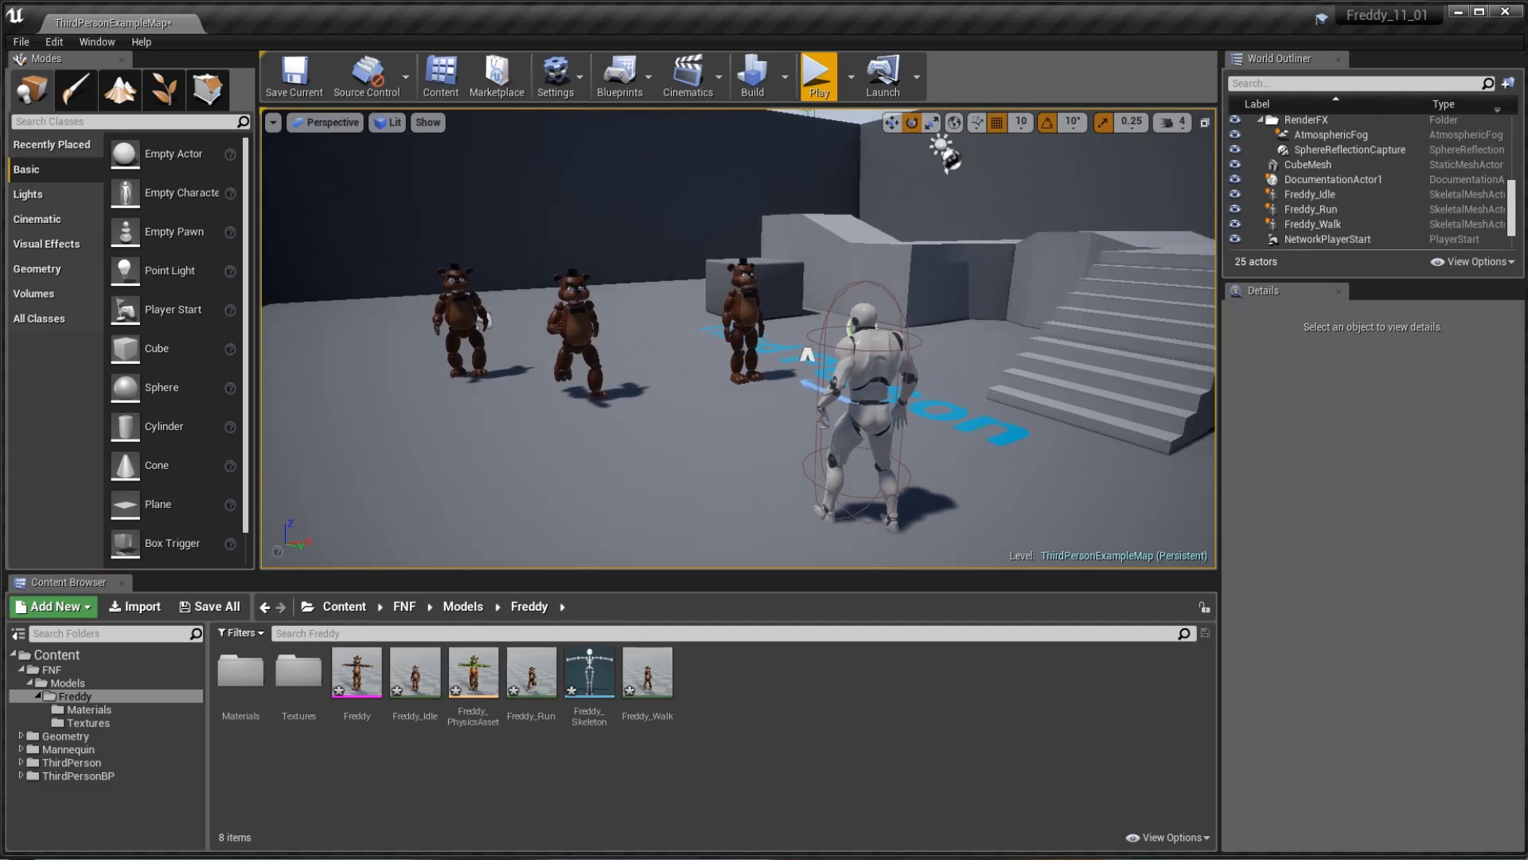
- Play the level, run the mannequin past the Freddy actors and turn it toward the camera, and stop the session
{"action": "left_click", "coordinate": [819, 76]}
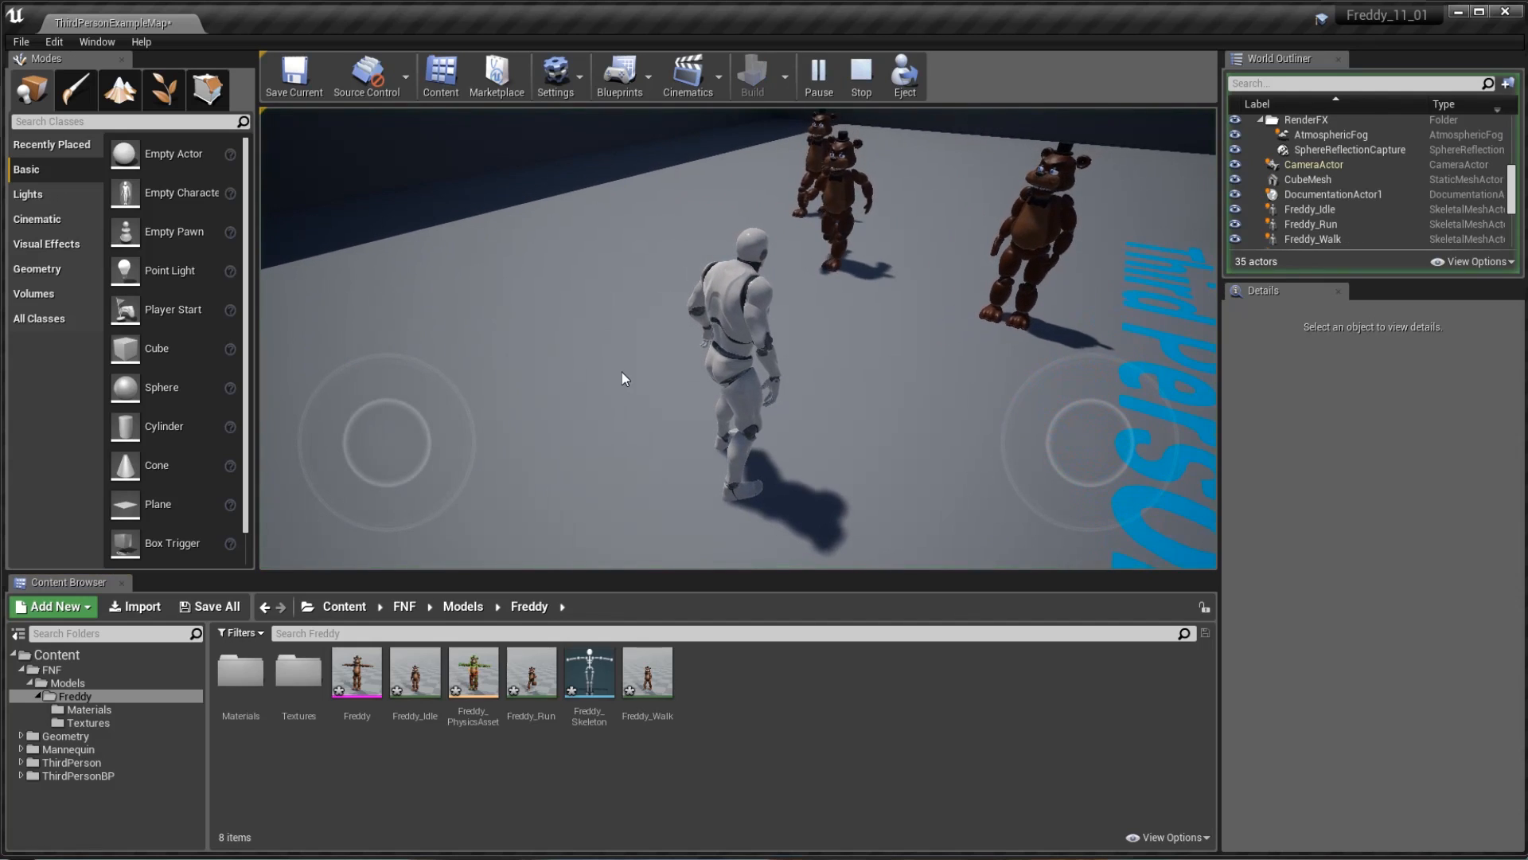
{"action": "left_click", "coordinate": [622, 371]}
{"action": "key", "text": "w"}
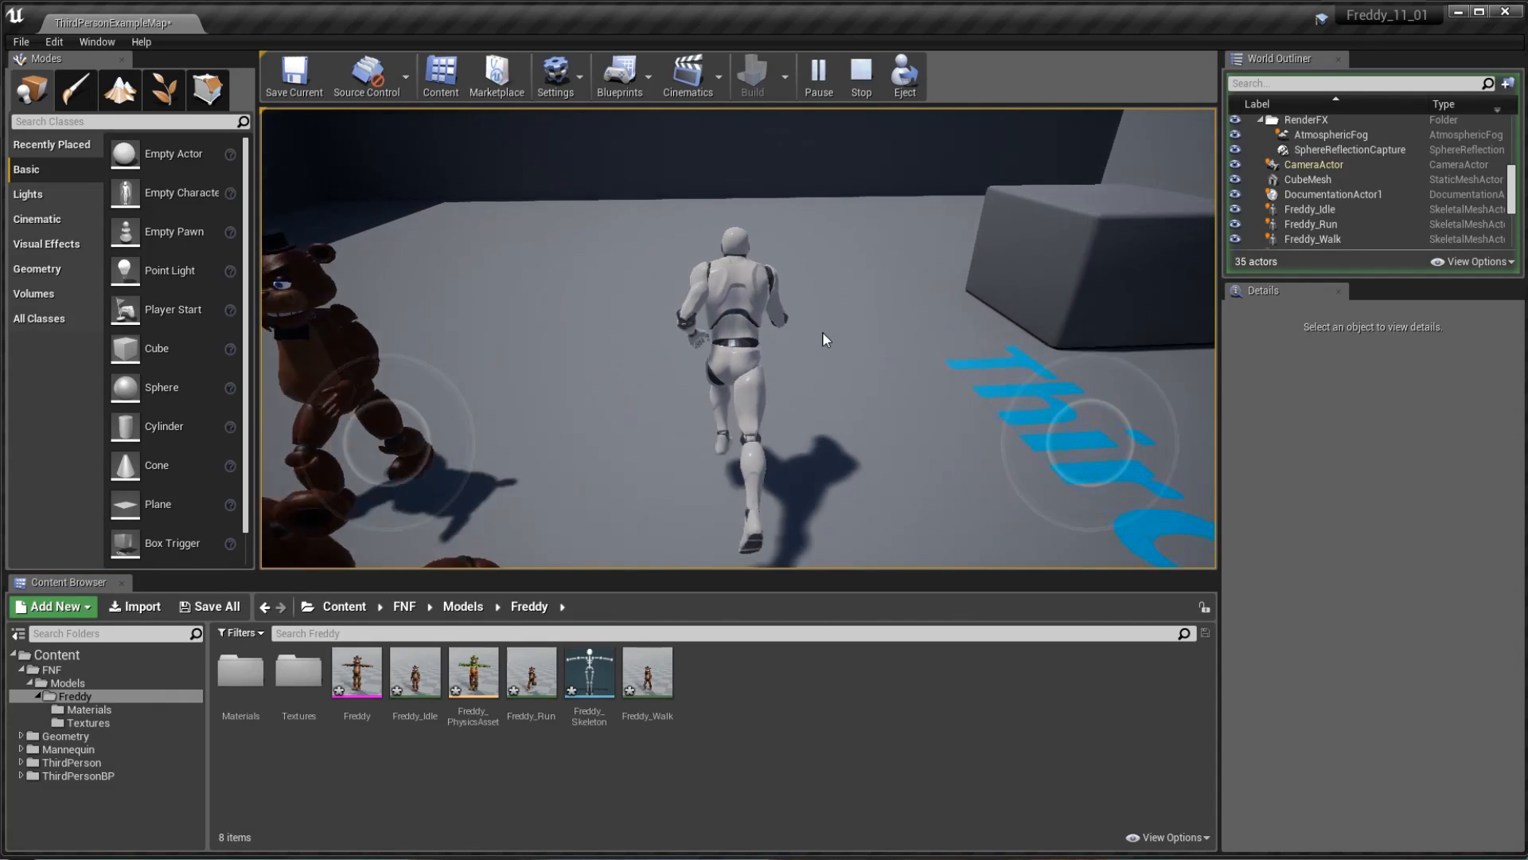
{"action": "left_click_drag", "start_coordinate": [394, 443], "coordinate": [261, 447]}
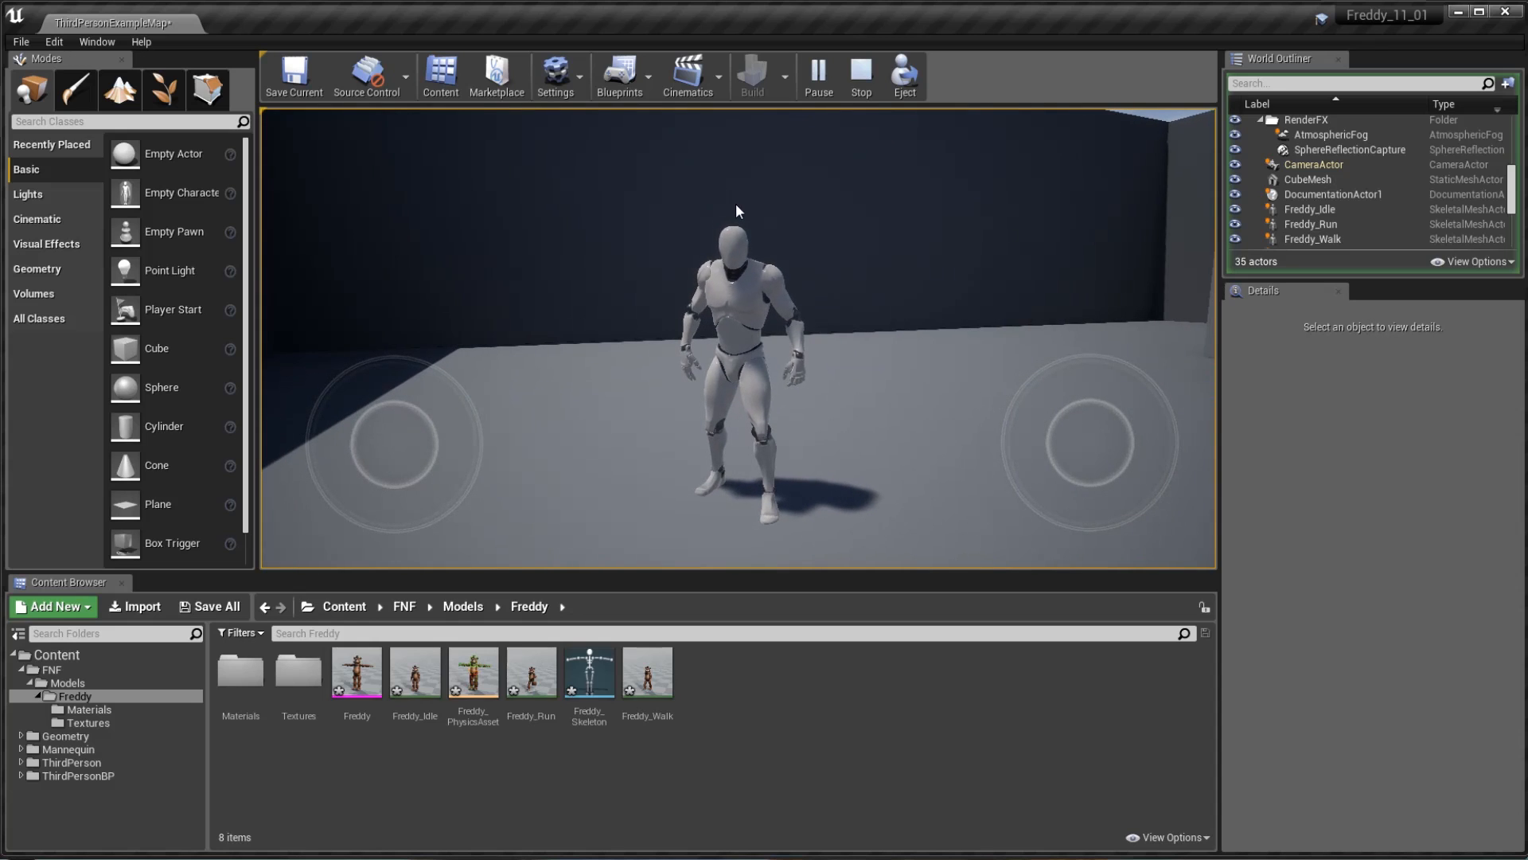
{"action": "key", "text": "Escape"}
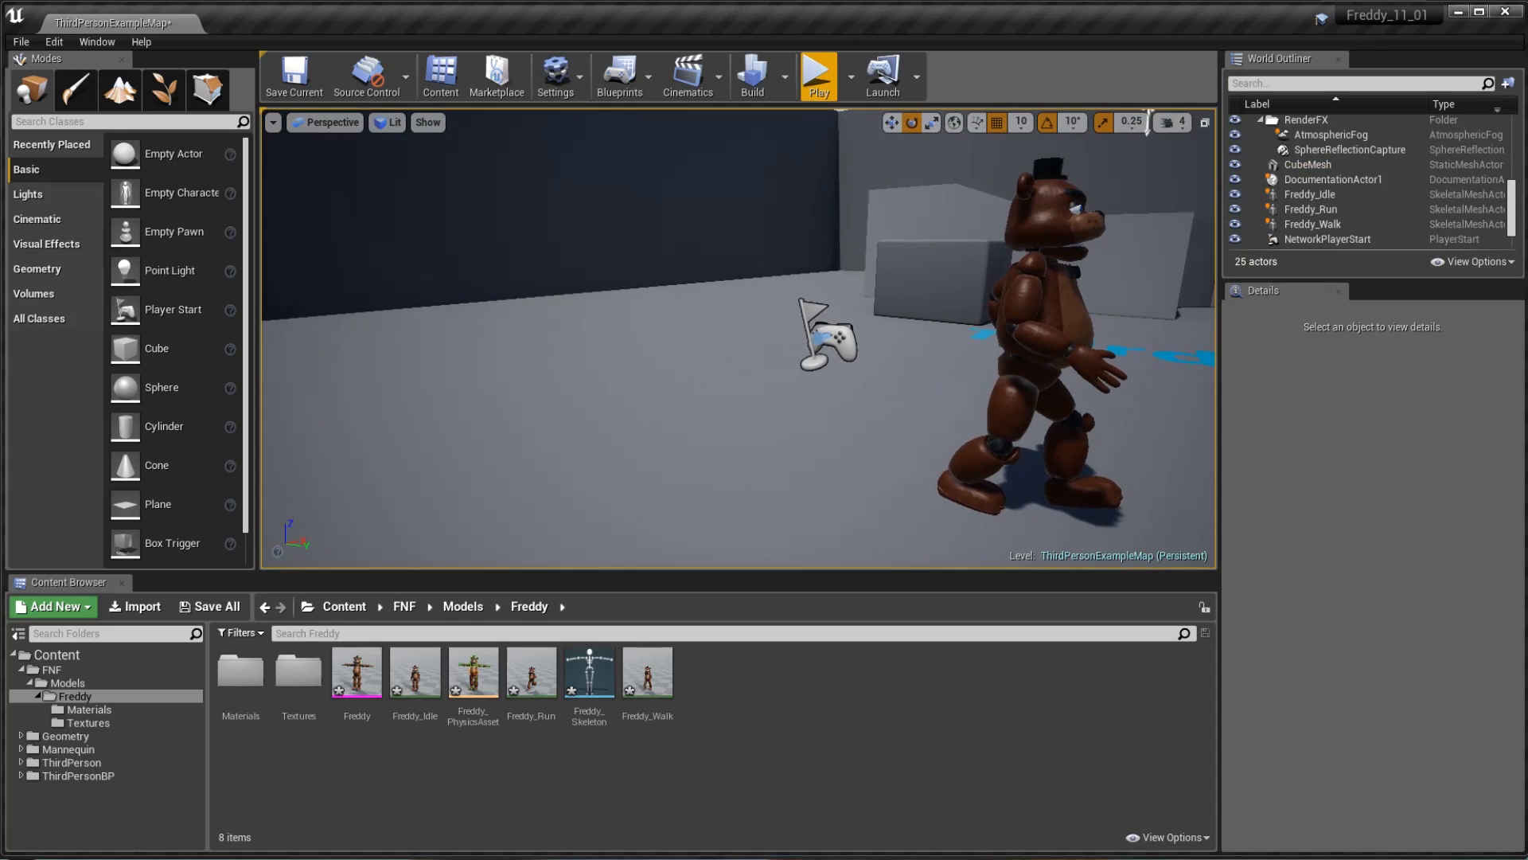
- Play the level again to examine the mannequin's running and jumping animations near the Freddy actors, and stop the session
{"action": "key", "text": "s"}
{"action": "right_click_drag", "start_coordinate": [738, 338], "coordinate": [645, 338]}
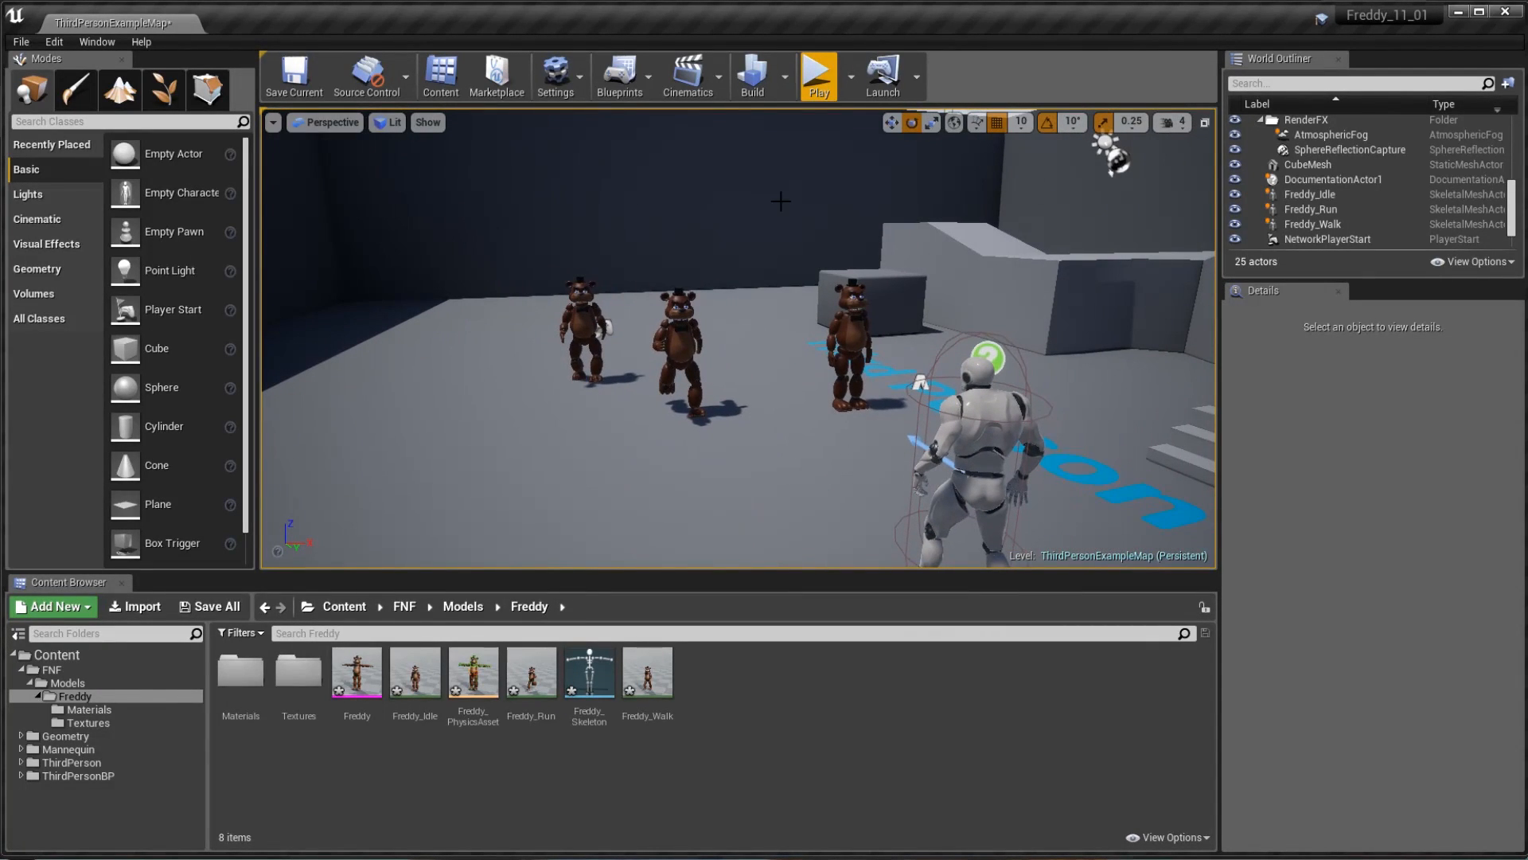
{"action": "left_click", "coordinate": [816, 93]}
{"action": "key", "text": "w"}
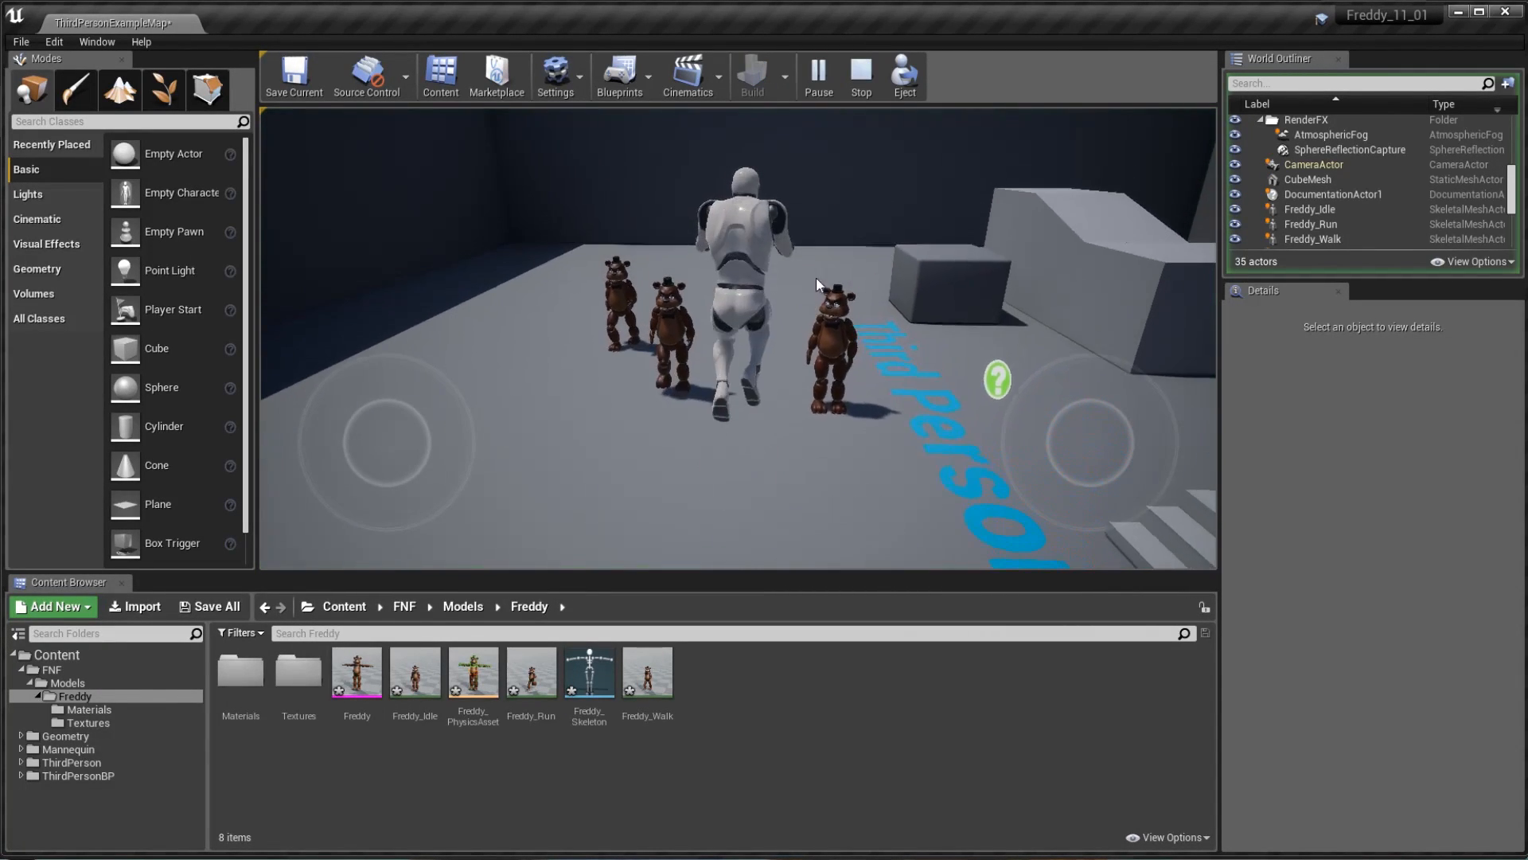
{"action": "key", "text": "w"}
{"action": "key", "text": "space"}
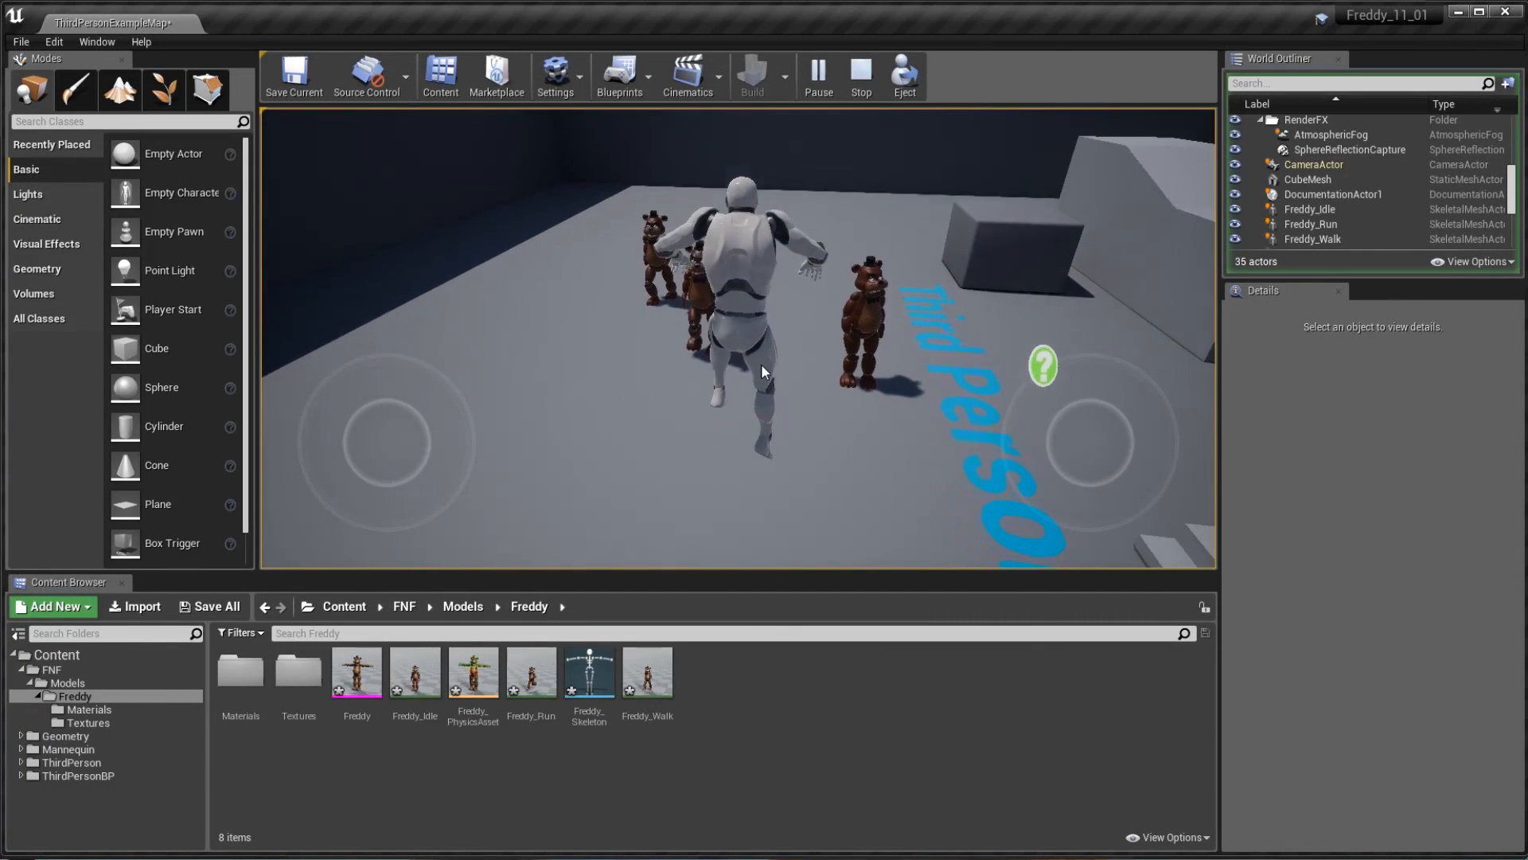
{"action": "key", "text": "space"}
{"action": "key", "text": "s"}
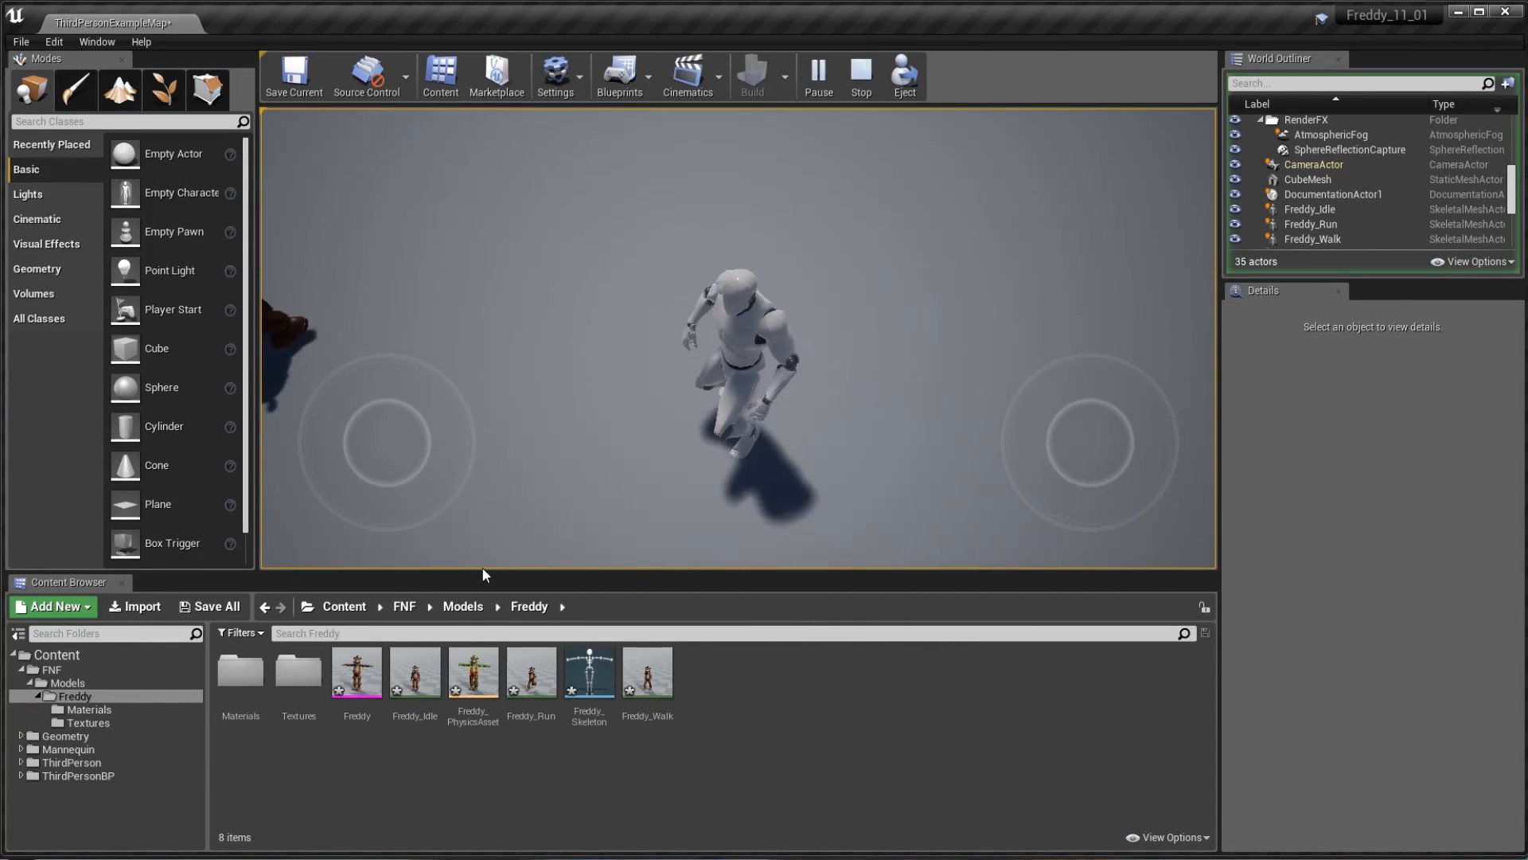
{"action": "key", "text": "Escape"}
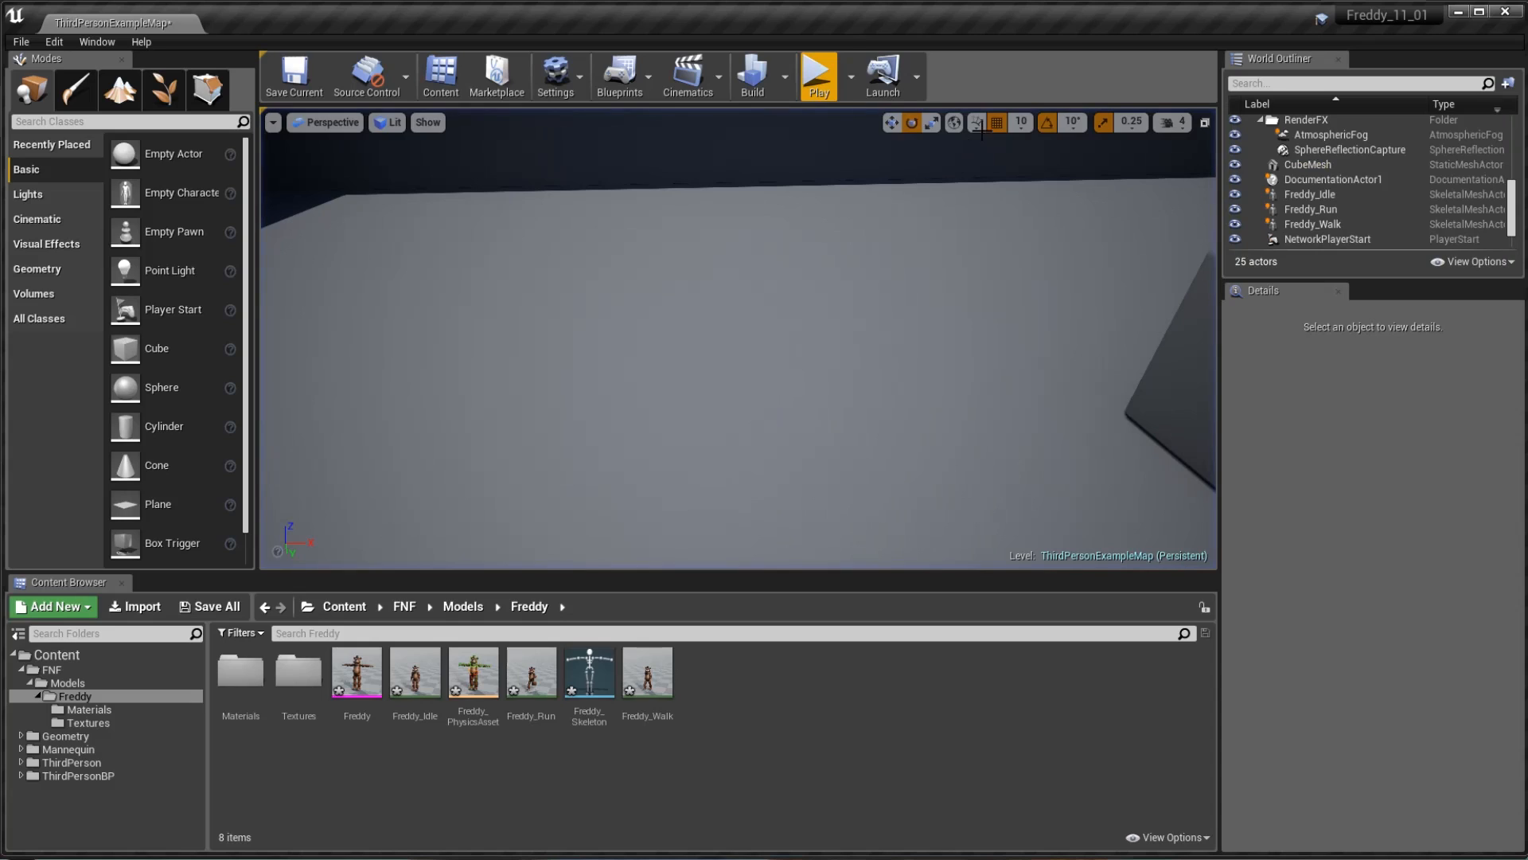
- Delete the Freddy_Idle, Freddy_Run and Freddy_Walk actors standing in front of the mannequin from the level
{"action": "key", "text": "s"}
{"action": "right_click_drag", "start_coordinate": [738, 338], "coordinate": [498, 413]}
{"action": "key", "text": "w"}
{"action": "key", "text": "s"}
{"action": "key", "text": "d"}
{"action": "right_click_drag", "start_coordinate": [860, 333], "coordinate": [712, 330]}
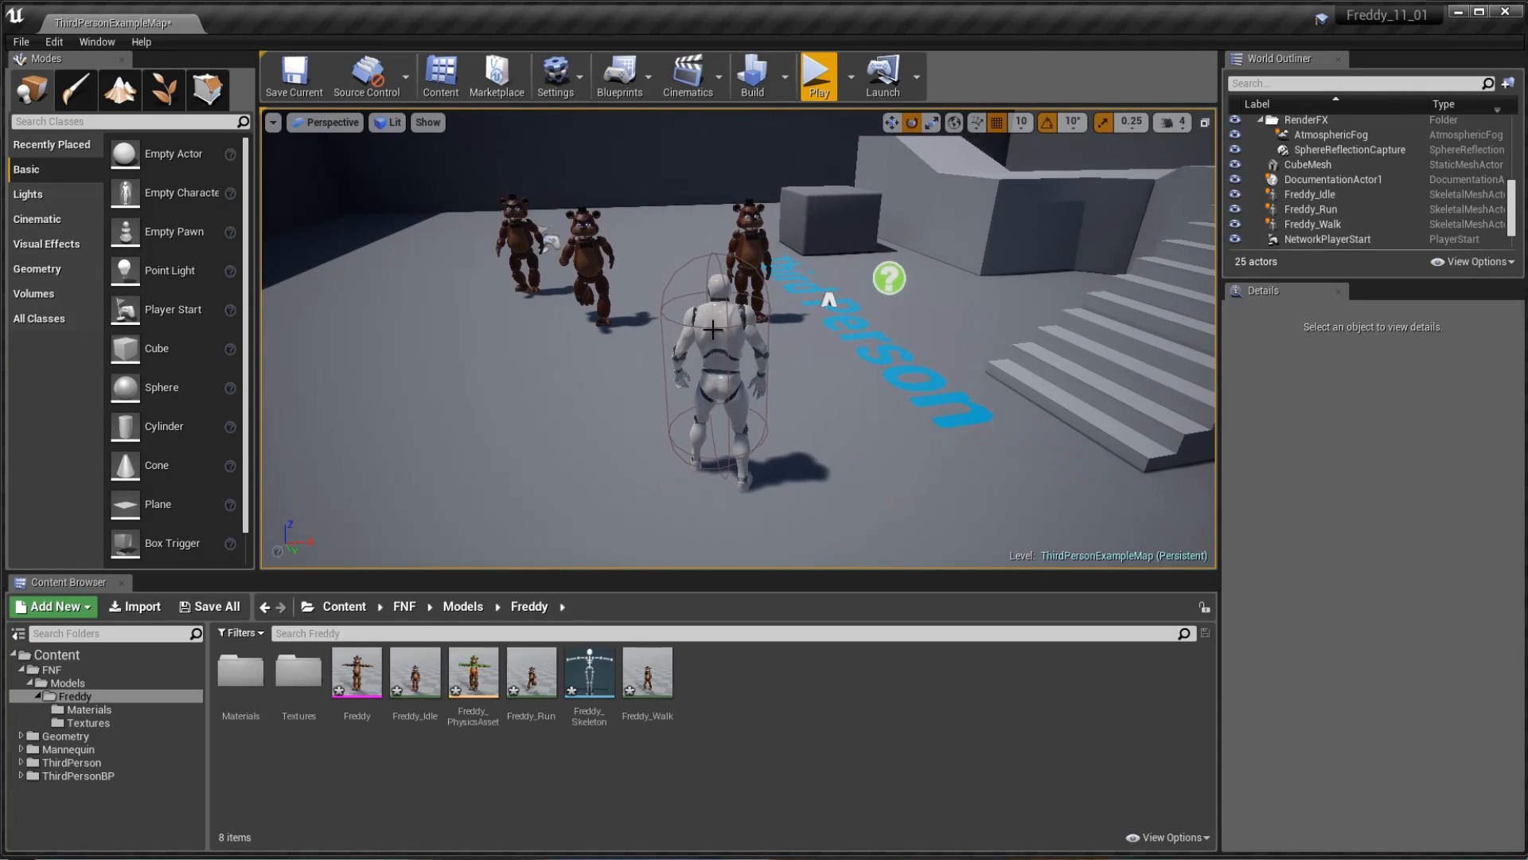
{"action": "left_click", "coordinate": [517, 239]}
{"action": "key", "text": "Delete"}
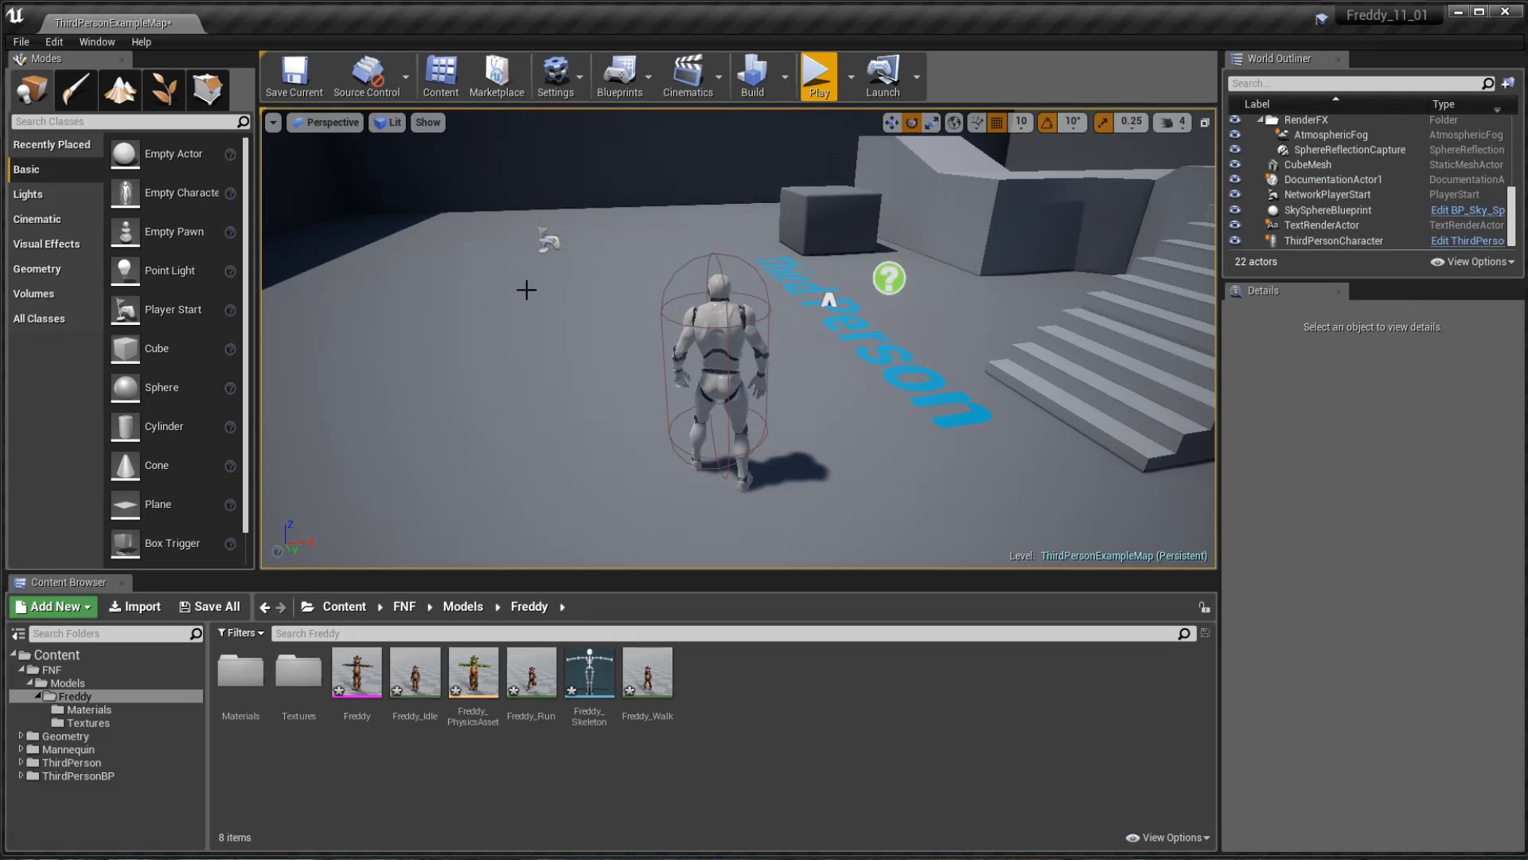
{"action": "key", "text": "a"}
{"action": "right_click_drag", "start_coordinate": [600, 376], "coordinate": [641, 362]}
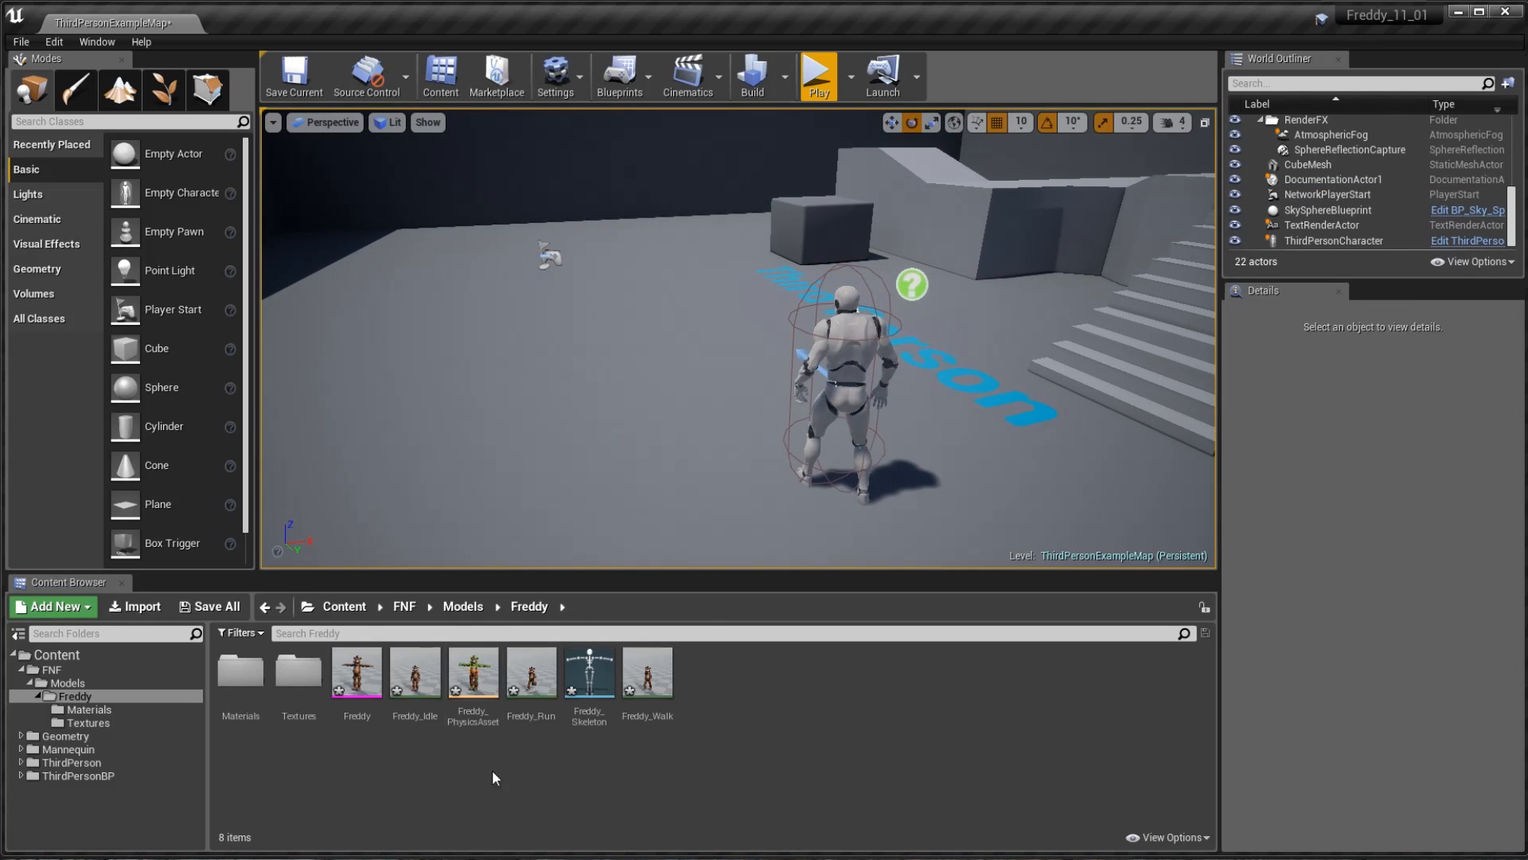
- Open the ThirdPersonCharacter blueprint from ThirdPersonBP/Blueprints and dock its editor beside the level's tab
{"action": "left_click", "coordinate": [345, 607]}
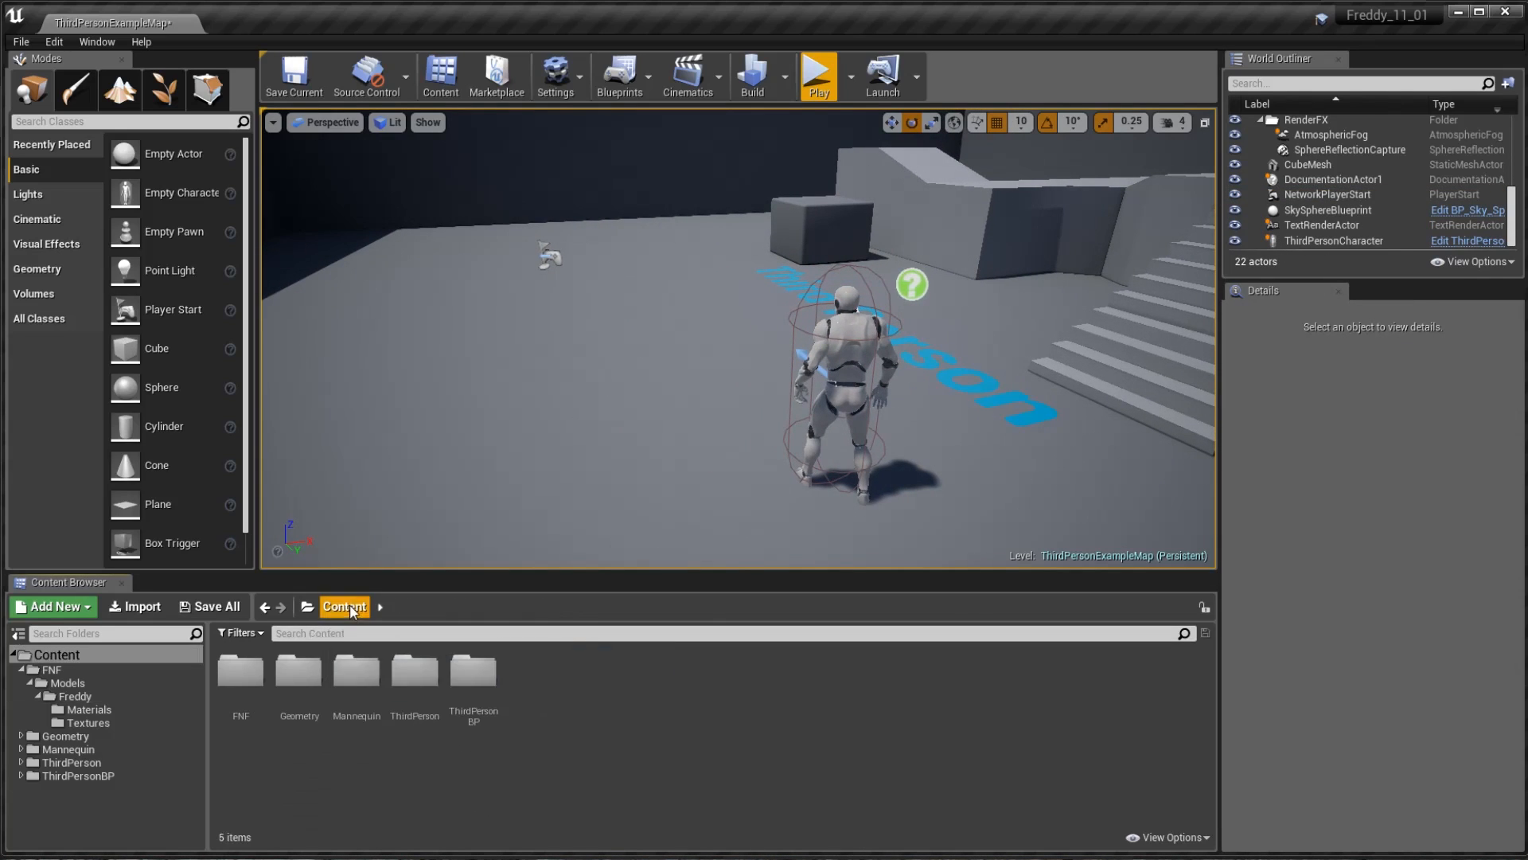
{"action": "double_click", "coordinate": [478, 674]}
{"action": "double_click", "coordinate": [263, 712]}
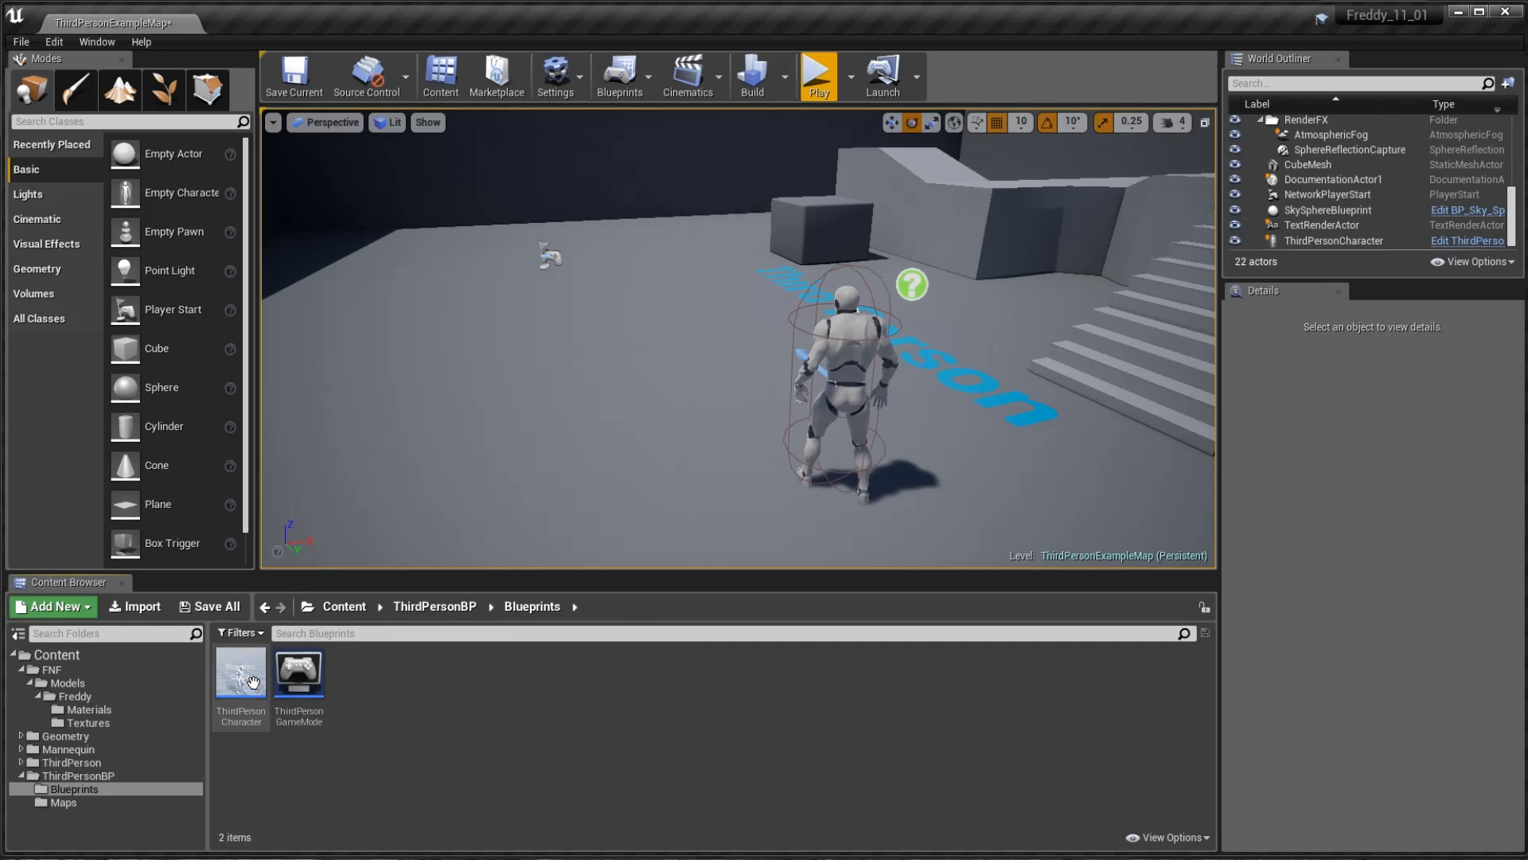
{"action": "double_click", "coordinate": [249, 689]}
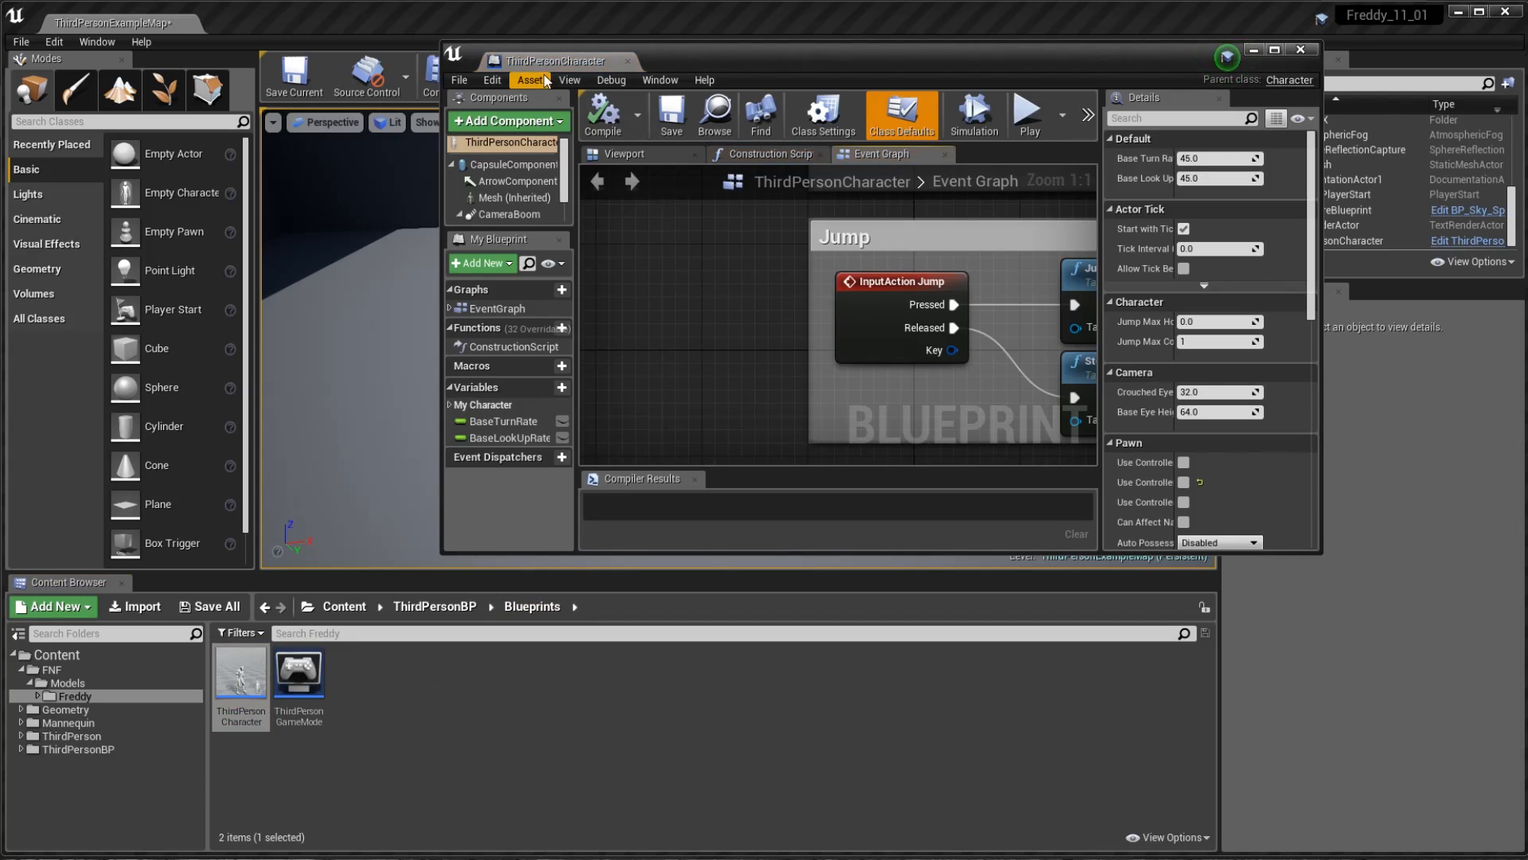
{"action": "left_click_drag", "start_coordinate": [550, 61], "coordinate": [391, 16]}
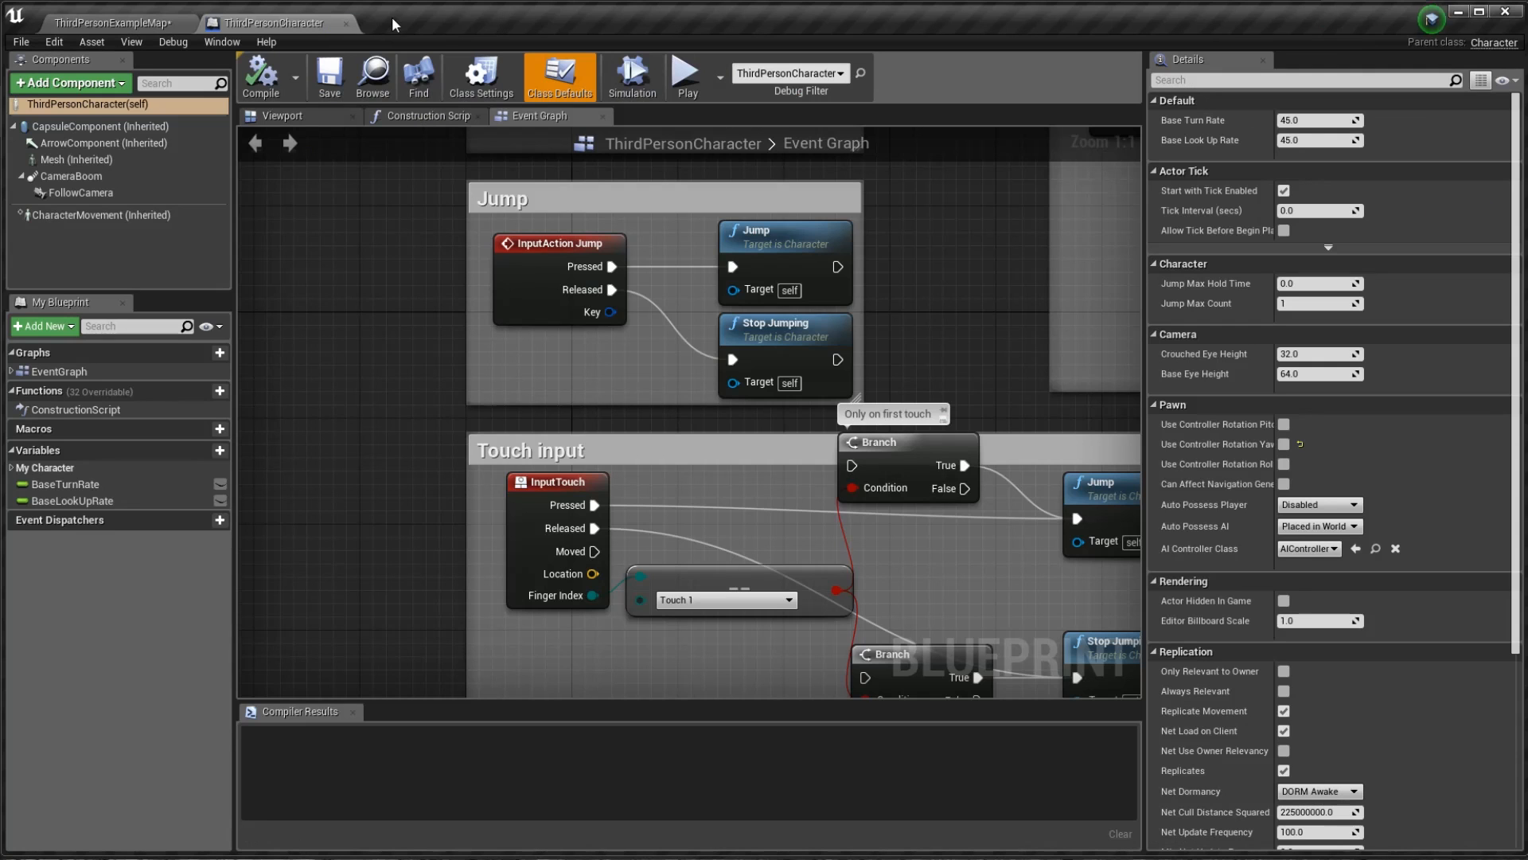
- Examine the overall Event Graph layout, the VR orientation reset nodes and the gamepad input nodes
{"action": "right_click_drag", "start_coordinate": [904, 238], "coordinate": [657, 469]}
{"action": "scroll", "coordinate": [660, 443], "scroll_direction": "down", "scroll_amount": 4}
{"action": "right_click_drag", "start_coordinate": [647, 291], "coordinate": [553, 424]}
{"action": "scroll", "coordinate": [605, 395], "scroll_direction": "down", "scroll_amount": 3}
{"action": "right_click_drag", "start_coordinate": [776, 394], "coordinate": [820, 373]}
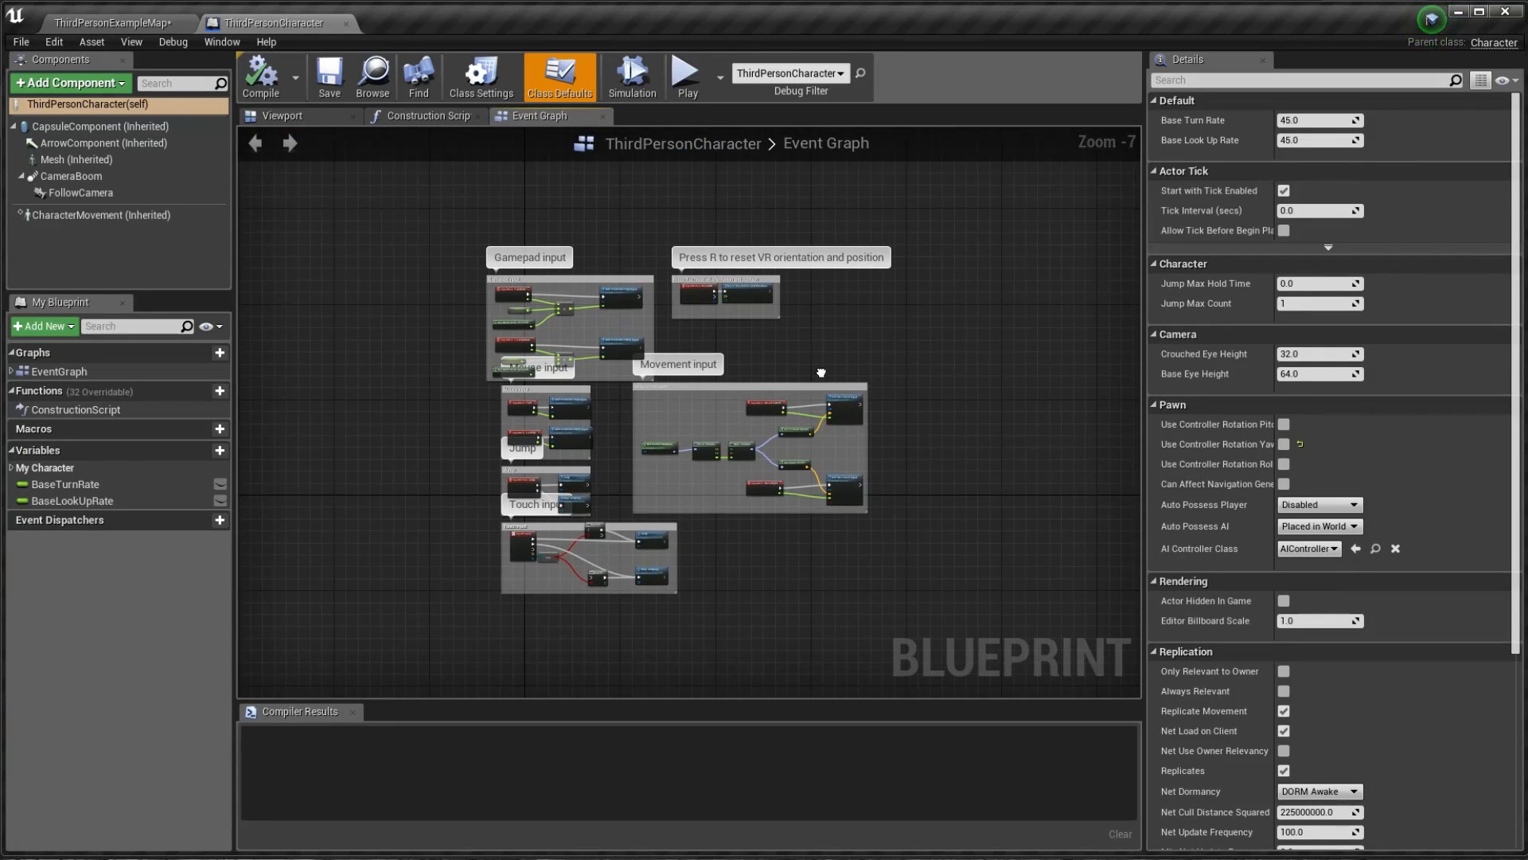
{"action": "scroll", "coordinate": [783, 430], "scroll_direction": "up", "scroll_amount": 5}
{"action": "right_click_drag", "start_coordinate": [694, 314], "coordinate": [521, 574]}
{"action": "scroll", "coordinate": [766, 343], "scroll_direction": "up", "scroll_amount": 2}
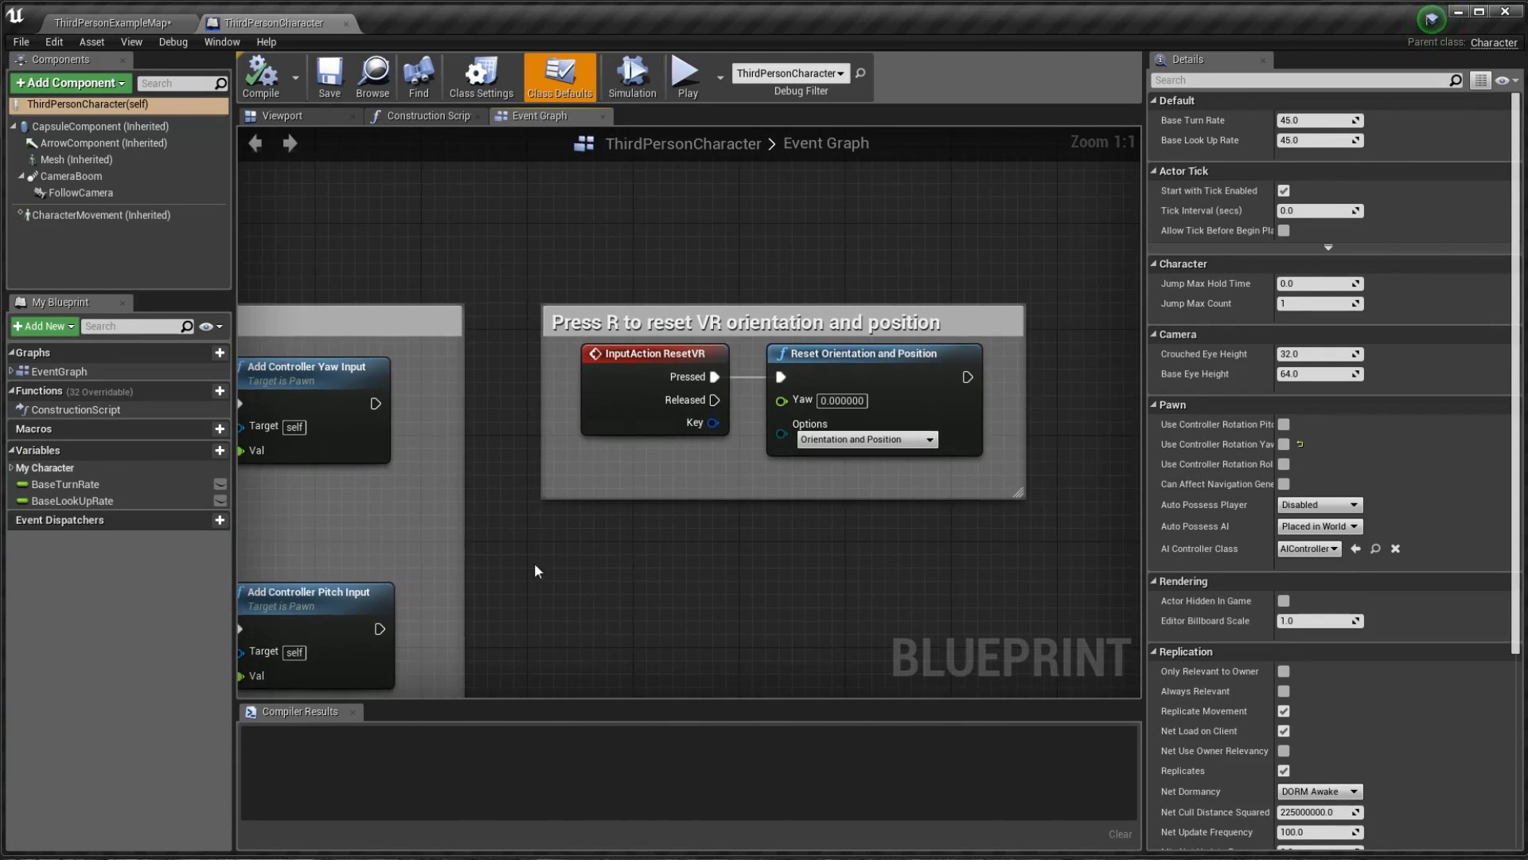
{"action": "right_click_drag", "start_coordinate": [628, 509], "coordinate": [1141, 429]}
{"action": "right_click_drag", "start_coordinate": [805, 405], "coordinate": [709, 461]}
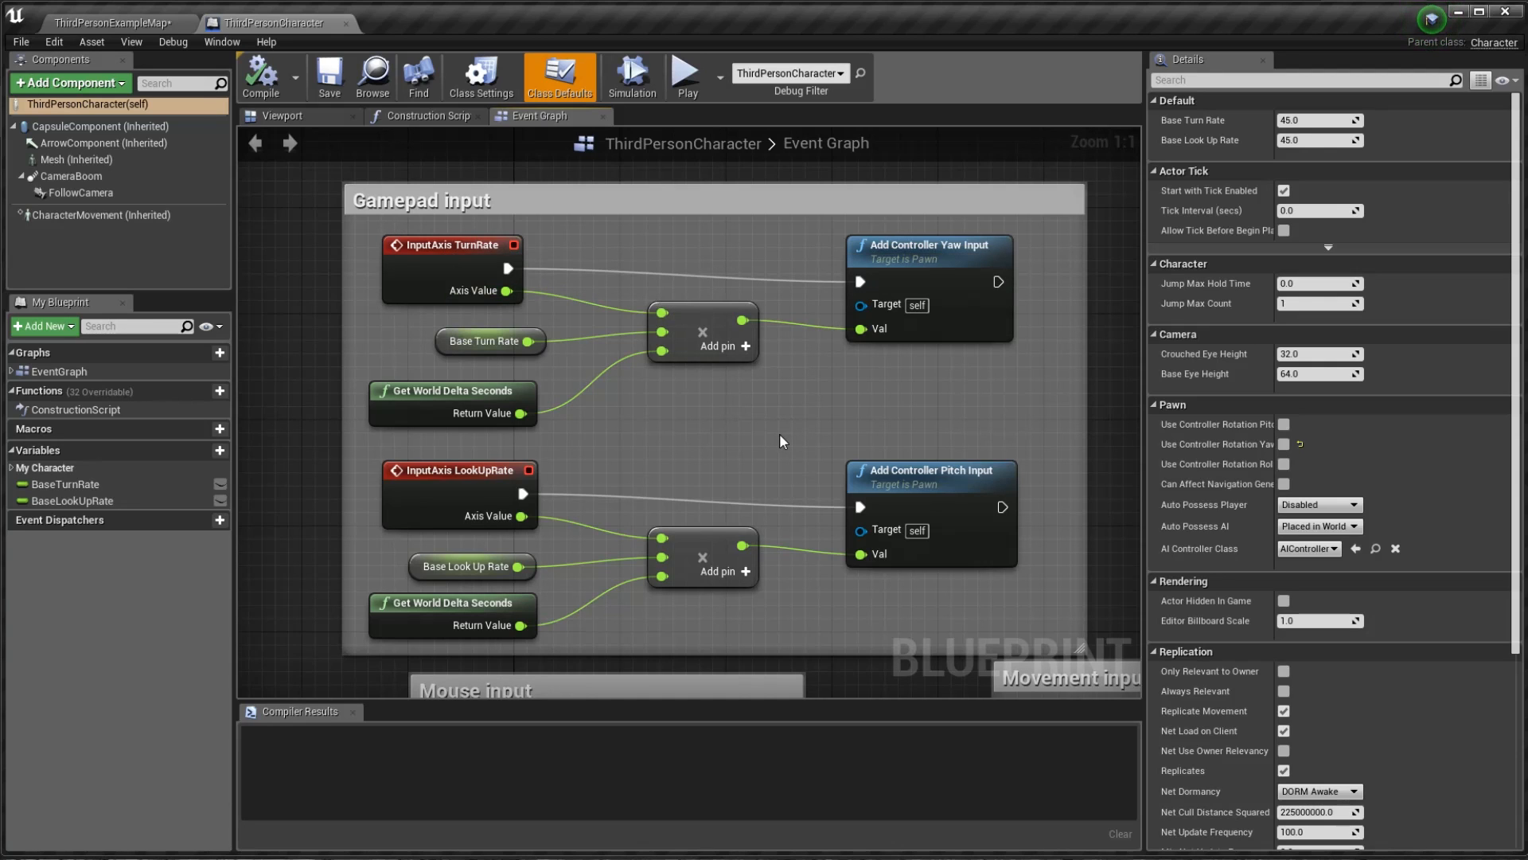
- Examine the mouse, jump, touch and movement input nodes in the Event Graph
{"action": "right_click_drag", "start_coordinate": [744, 621], "coordinate": [712, 285]}
{"action": "right_click_drag", "start_coordinate": [820, 487], "coordinate": [824, 288]}
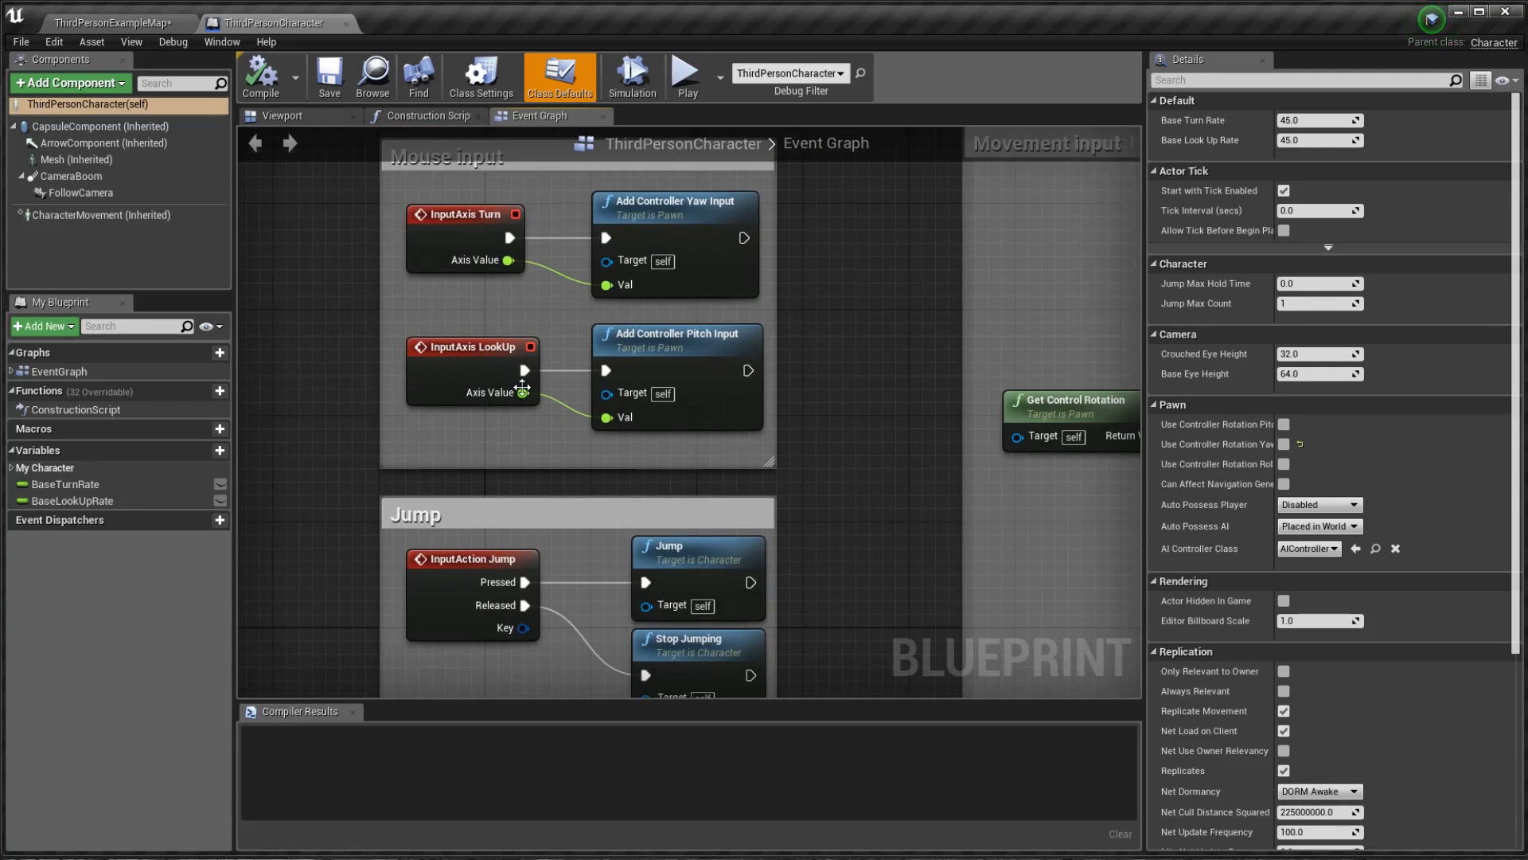
{"action": "right_click_drag", "start_coordinate": [836, 560], "coordinate": [786, 193]}
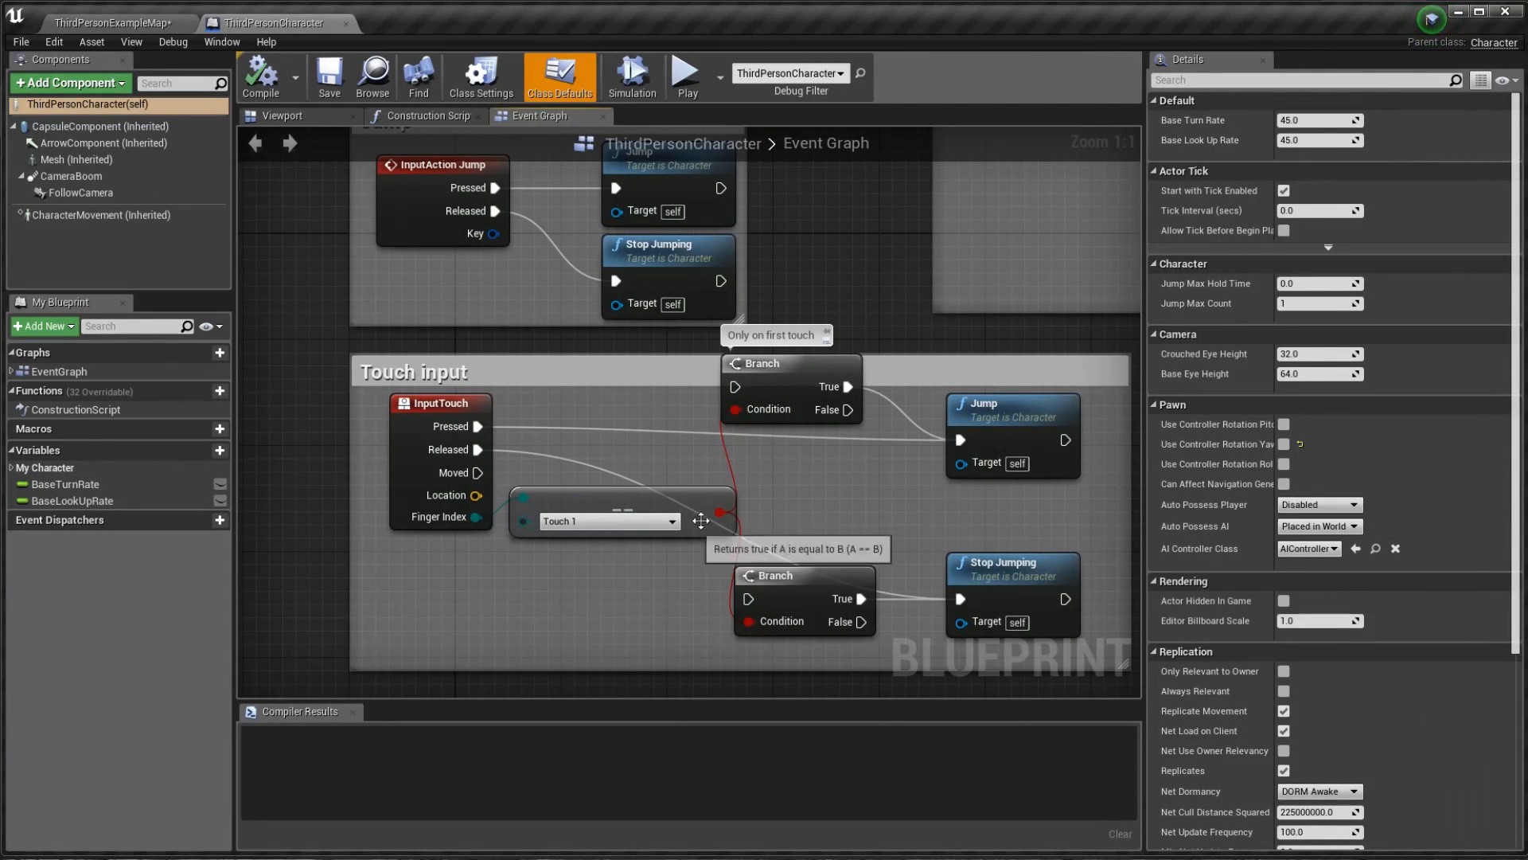
{"action": "right_click_drag", "start_coordinate": [932, 355], "coordinate": [667, 690]}
{"action": "right_click_drag", "start_coordinate": [845, 619], "coordinate": [488, 651]}
{"action": "right_click_drag", "start_coordinate": [629, 316], "coordinate": [470, 351]}
{"action": "scroll", "coordinate": [487, 363], "scroll_direction": "down", "scroll_amount": 1}
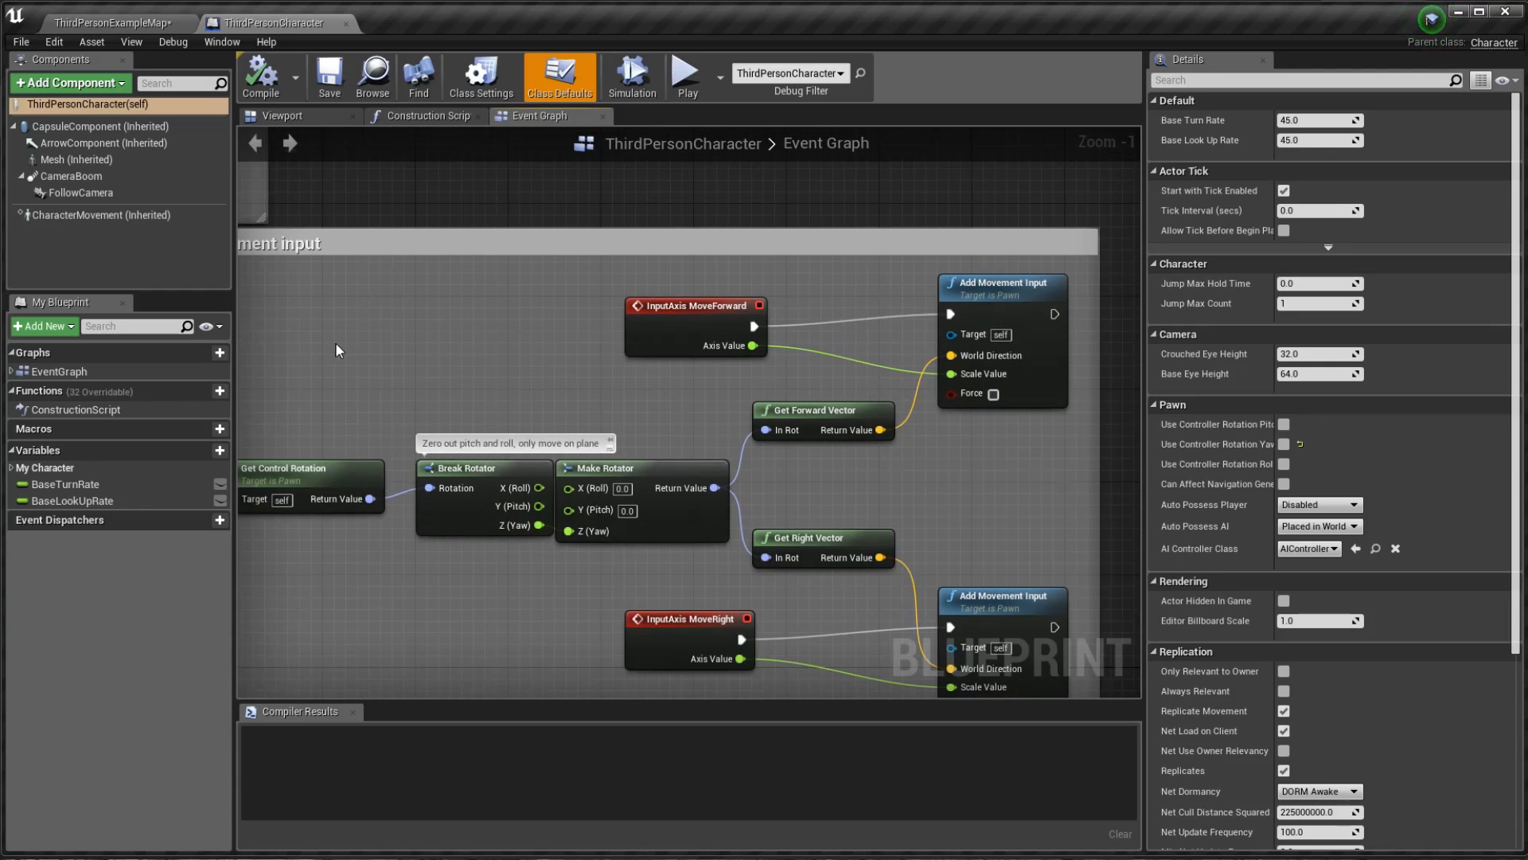
{"action": "right_click_drag", "start_coordinate": [347, 319], "coordinate": [813, 419]}
- Inspect the construction script and the character's capsule and arrow components, and check the character in a short play session
{"action": "left_click", "coordinate": [419, 117]}
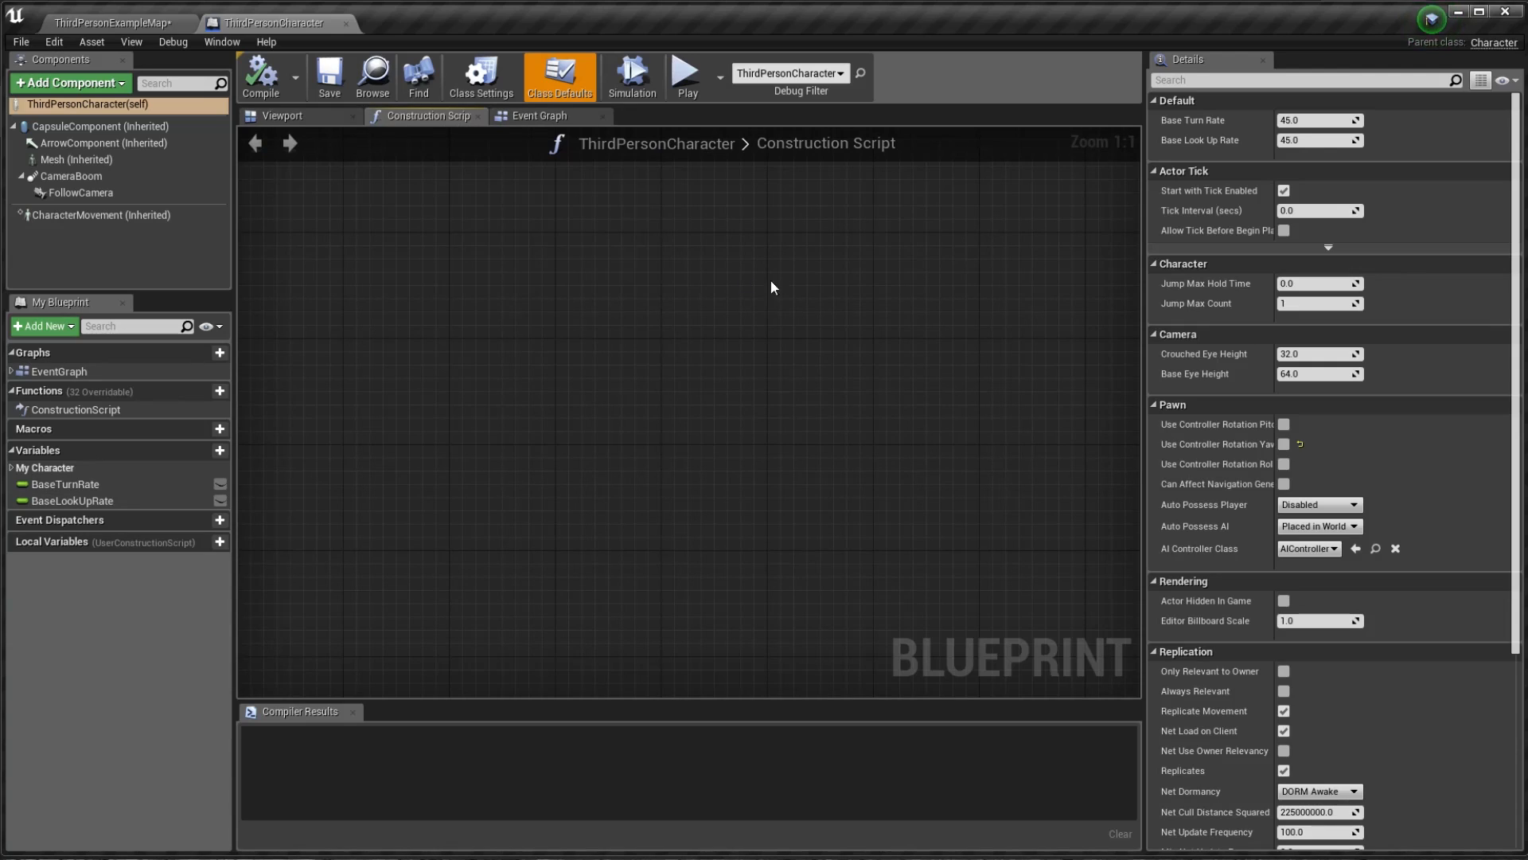
{"action": "left_click", "coordinate": [311, 120]}
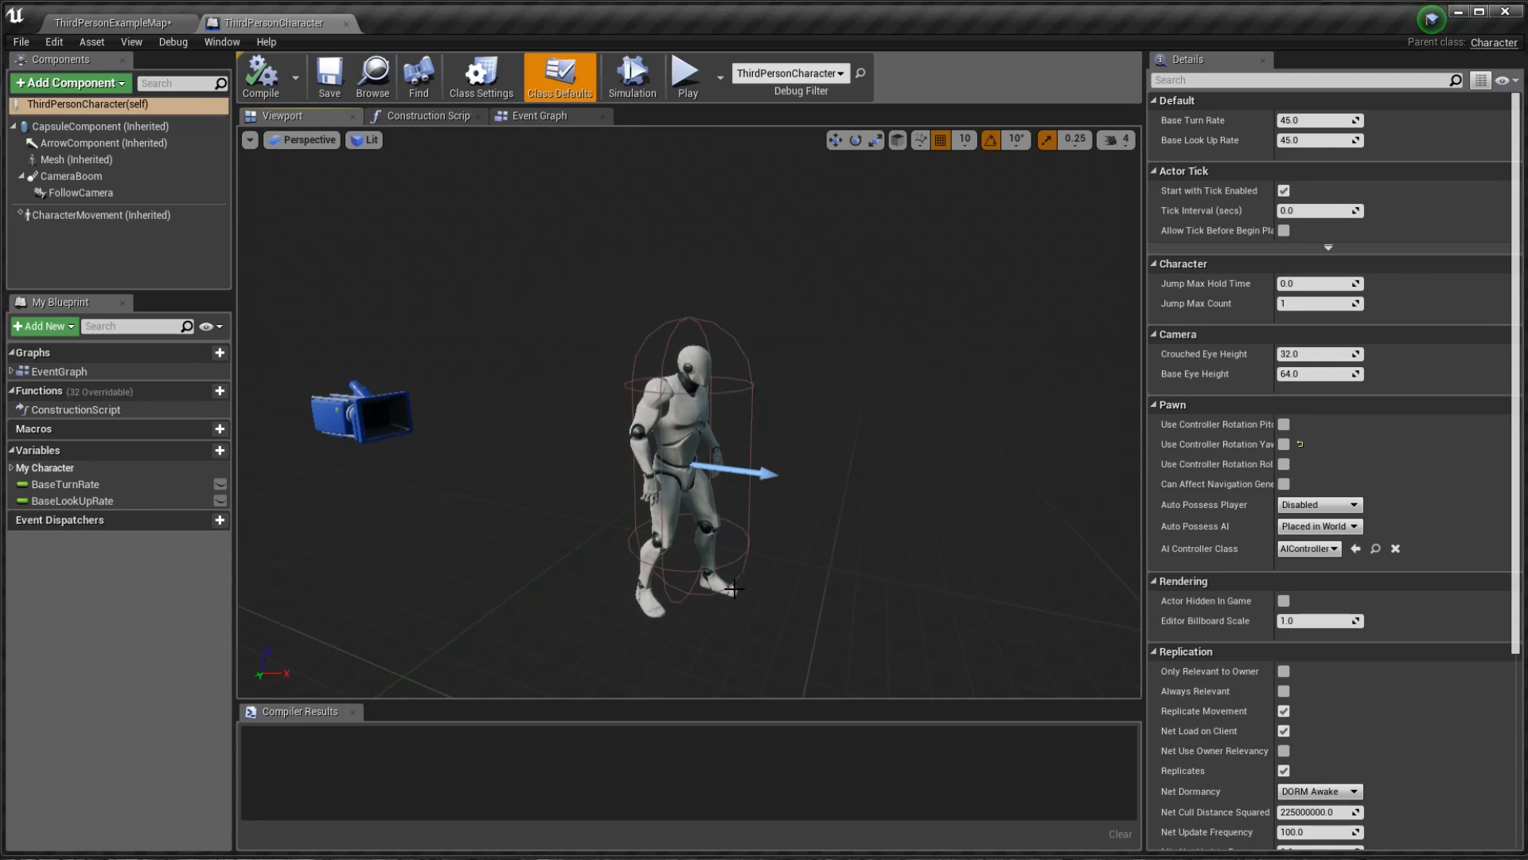
{"action": "left_click", "coordinate": [124, 125]}
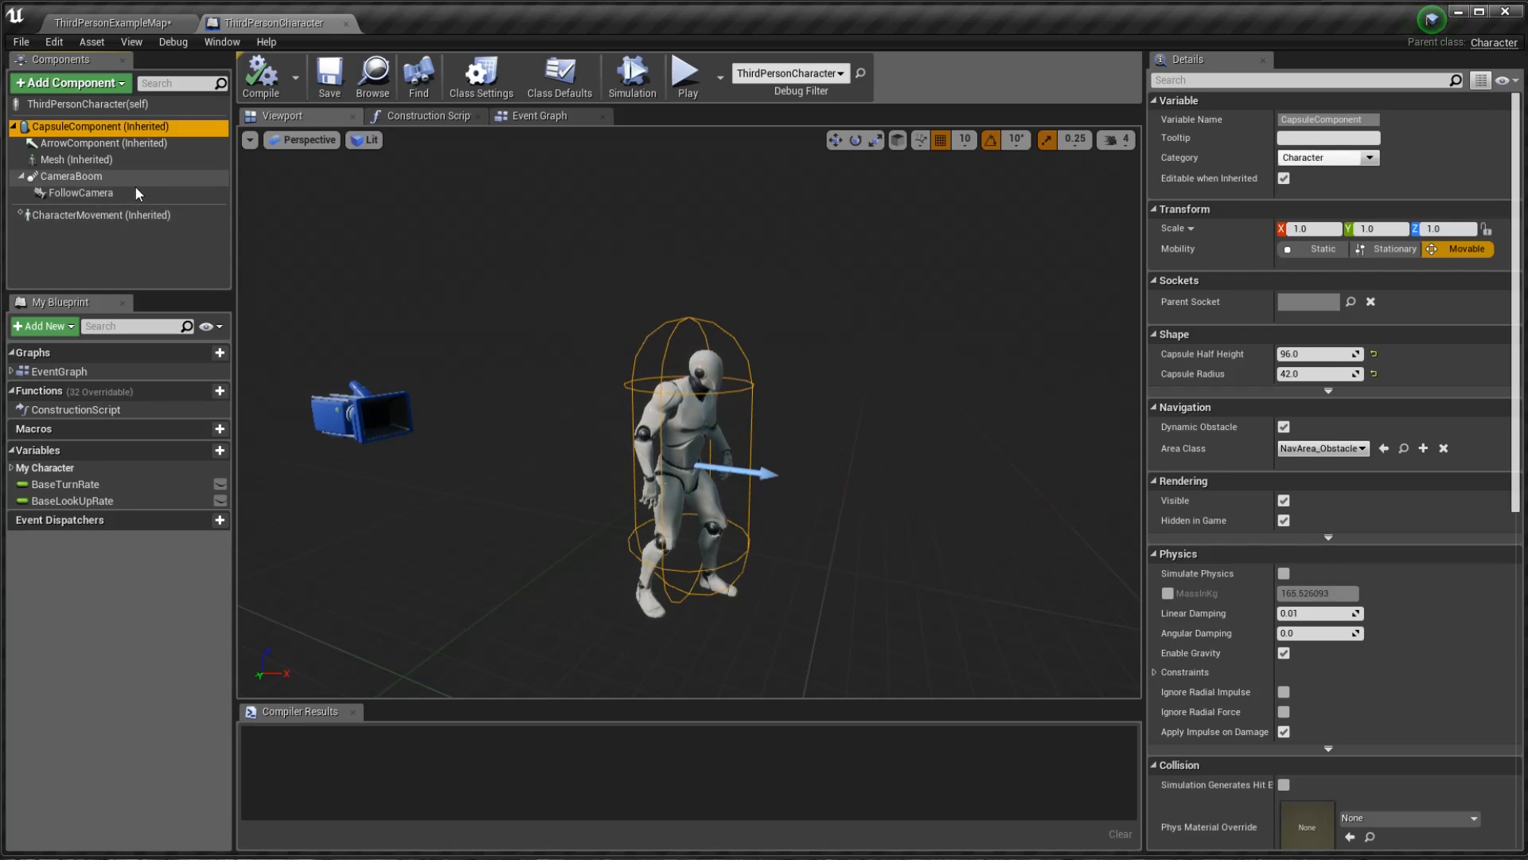
{"action": "left_click", "coordinate": [102, 144]}
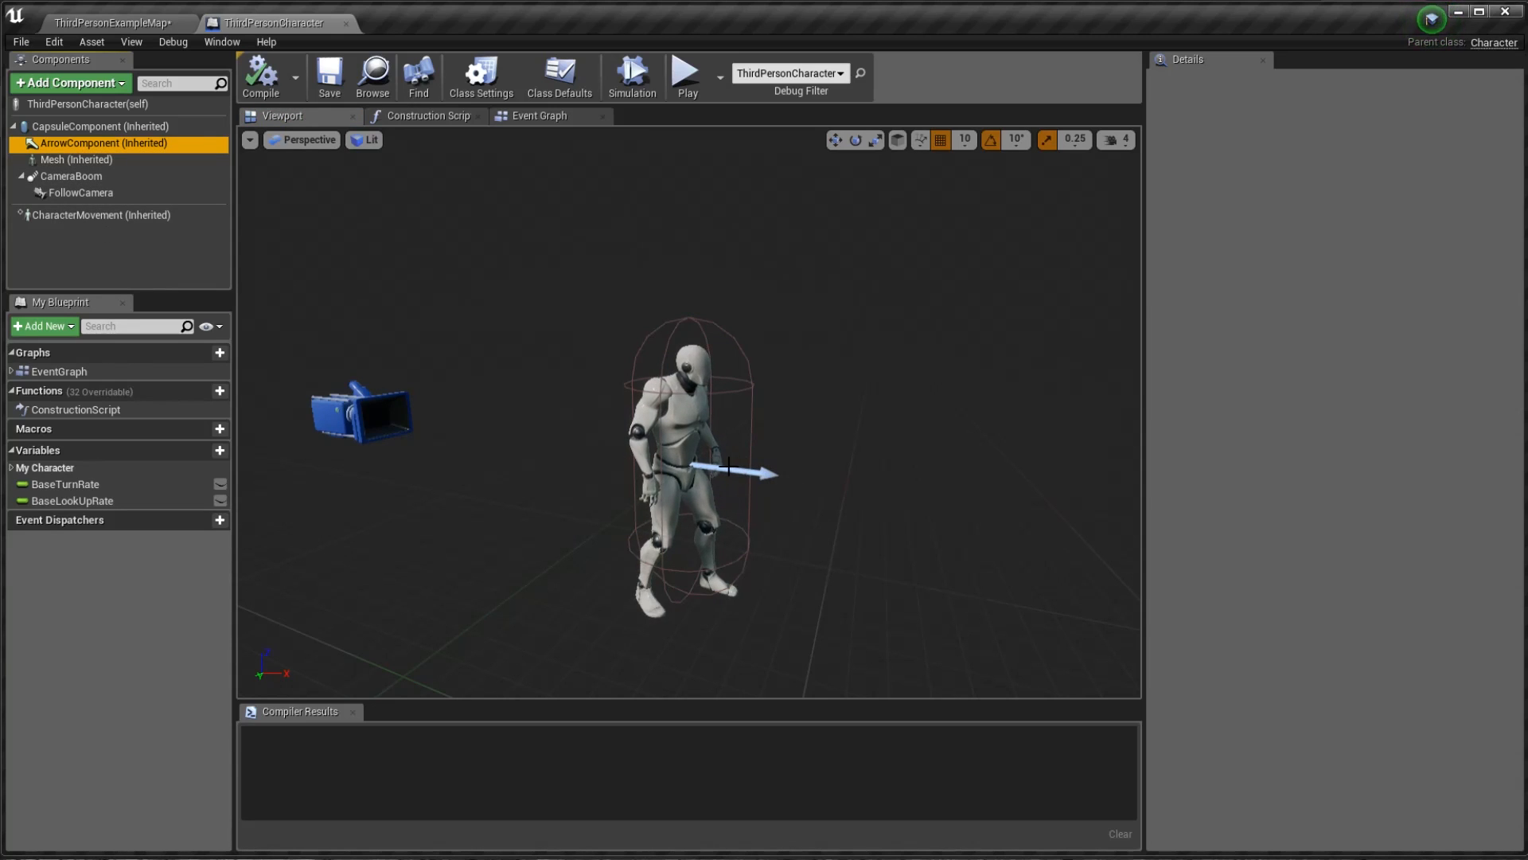
{"action": "left_click", "coordinate": [685, 77]}
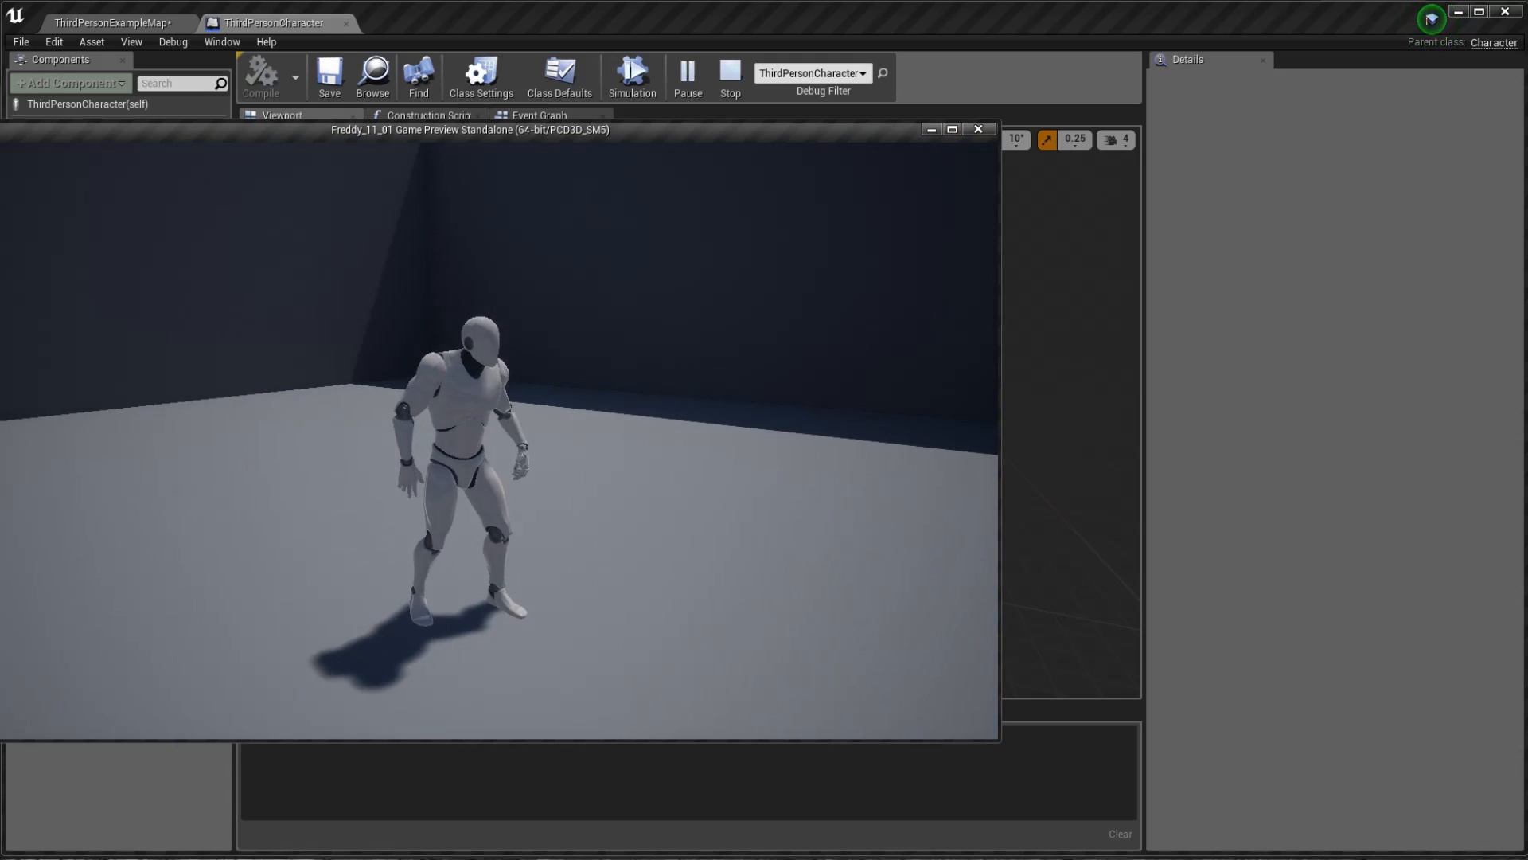
{"action": "key", "text": "Escape"}
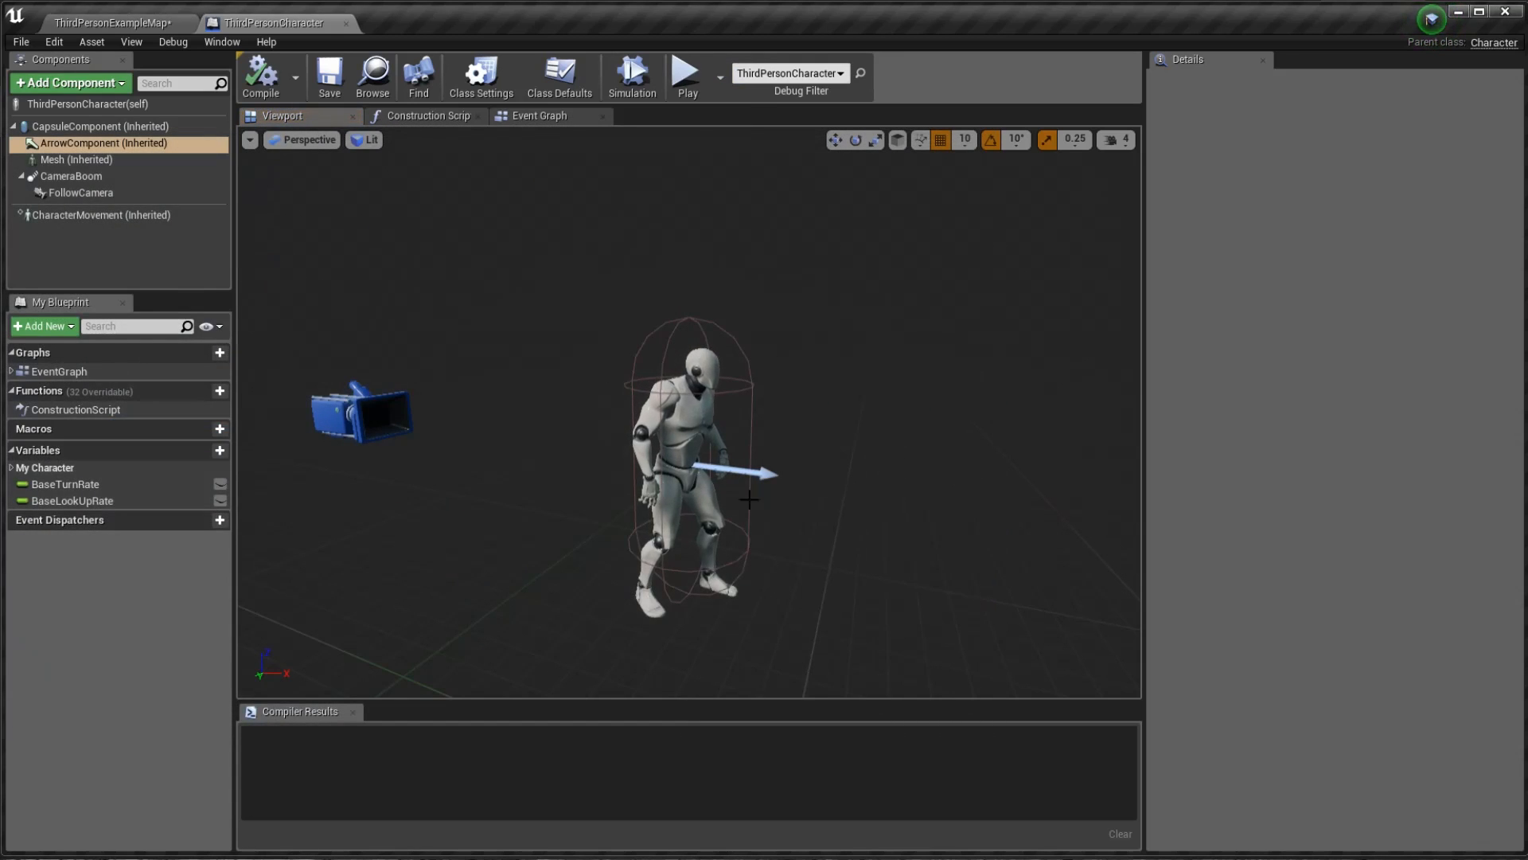
- Inspect the settings of the Mesh, CameraBoom and FollowCamera components
{"action": "left_click", "coordinate": [76, 159]}
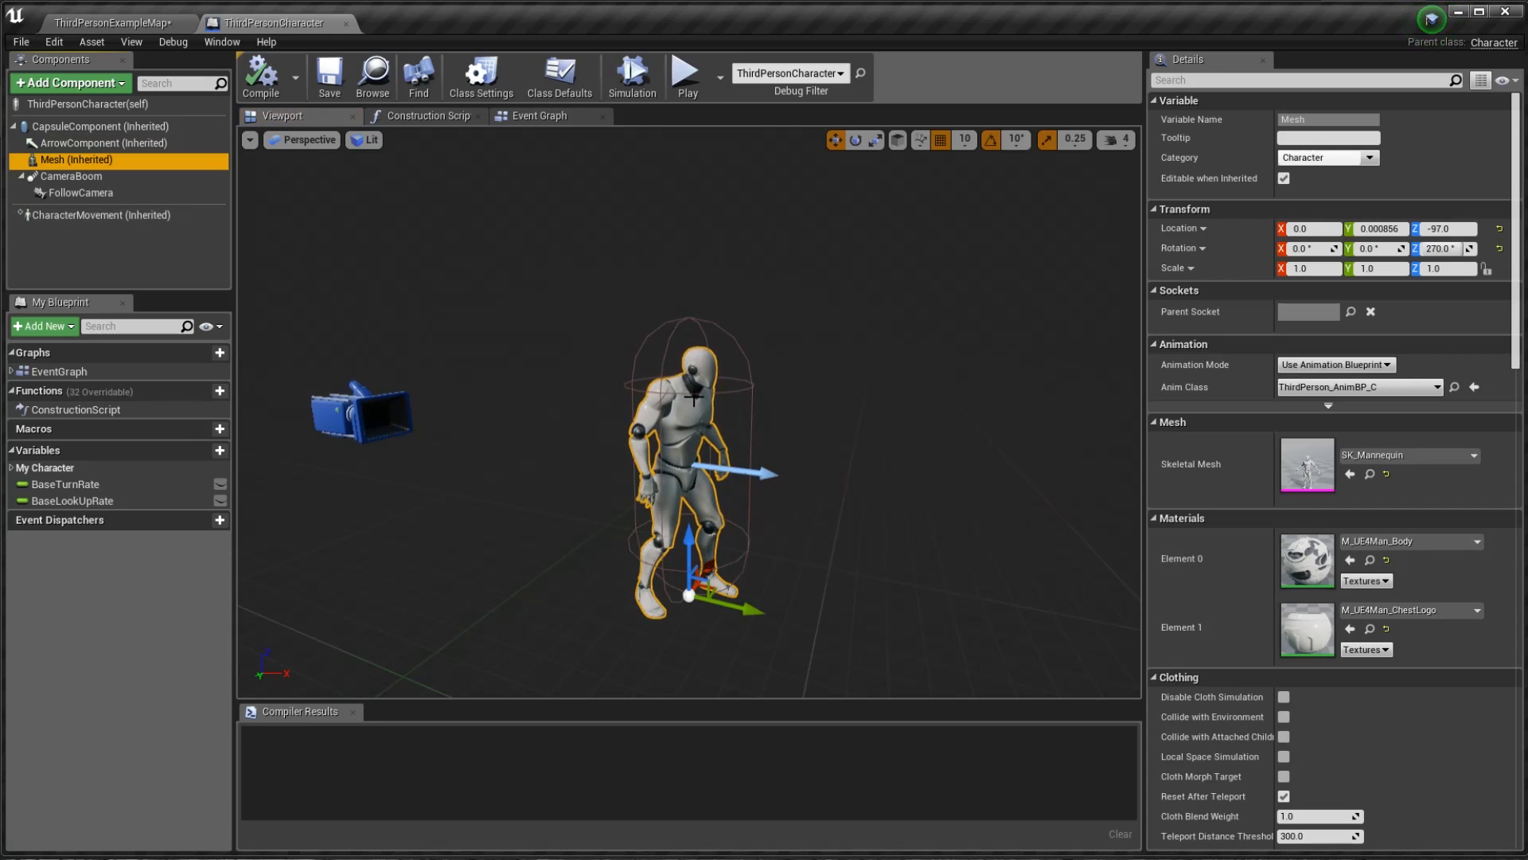
{"action": "left_click", "coordinate": [99, 178]}
{"action": "left_click", "coordinate": [105, 194]}
{"action": "left_click", "coordinate": [94, 178]}
{"action": "left_click", "coordinate": [100, 193]}
{"action": "left_click", "coordinate": [76, 176]}
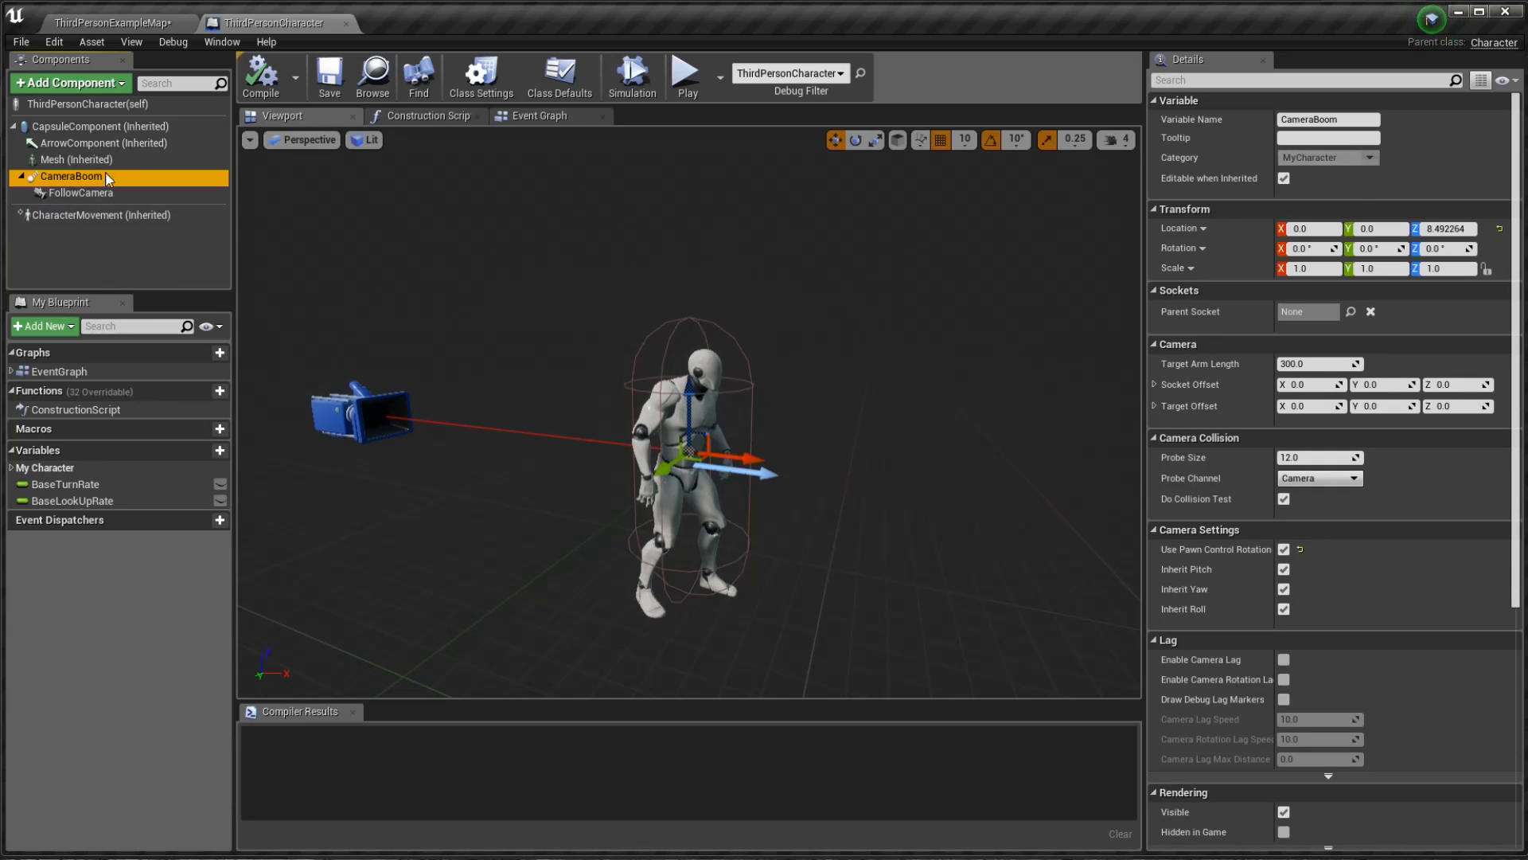
- Set the Mesh component's skeletal mesh to Freddy, and compile and save the blueprint
{"action": "left_click", "coordinate": [75, 159]}
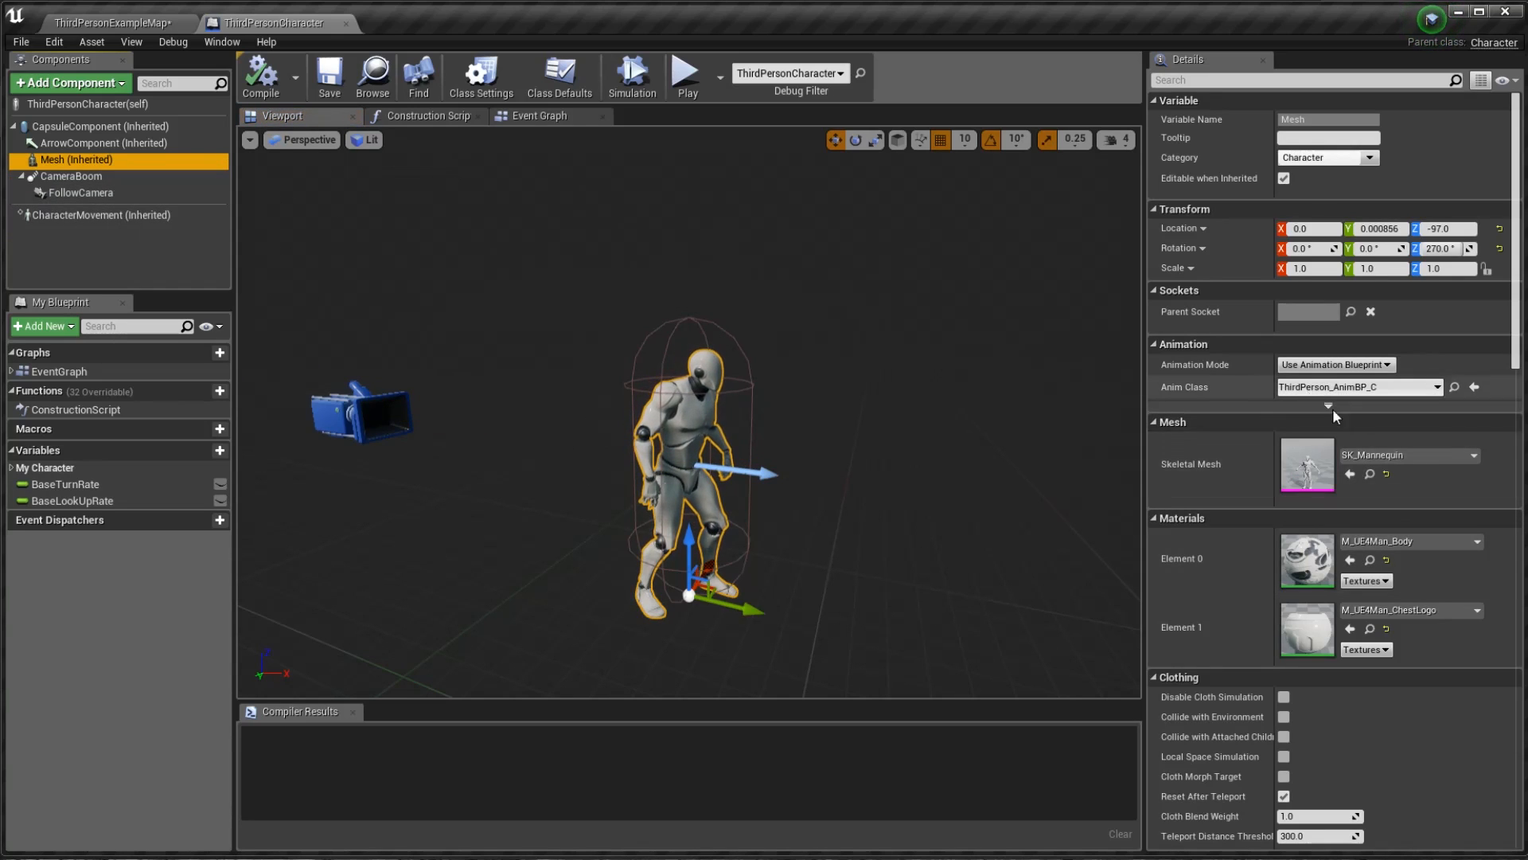
{"action": "left_click", "coordinate": [1405, 455]}
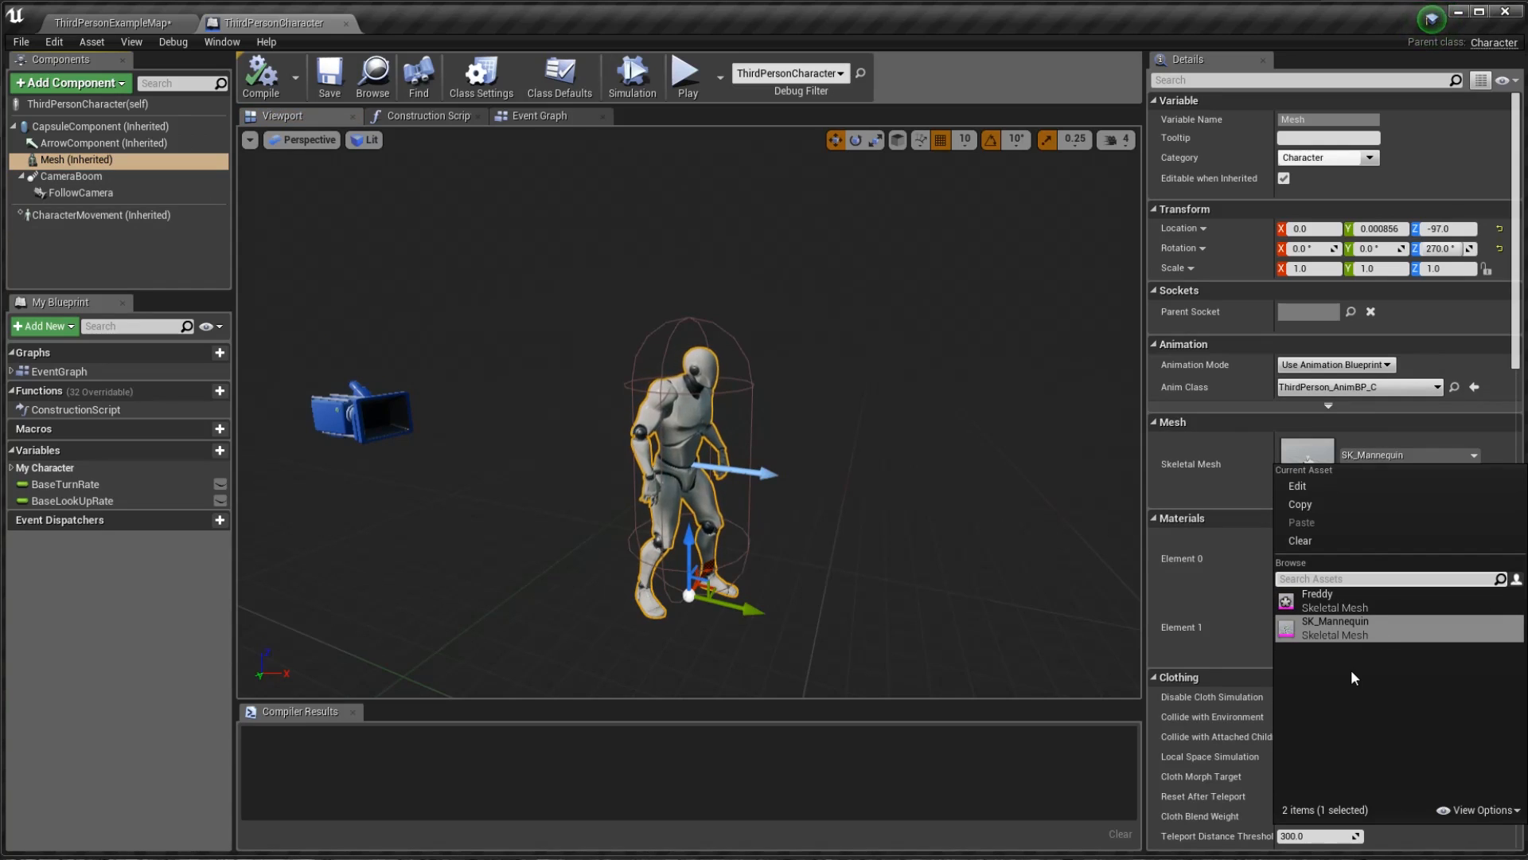
{"action": "left_click", "coordinate": [1321, 601]}
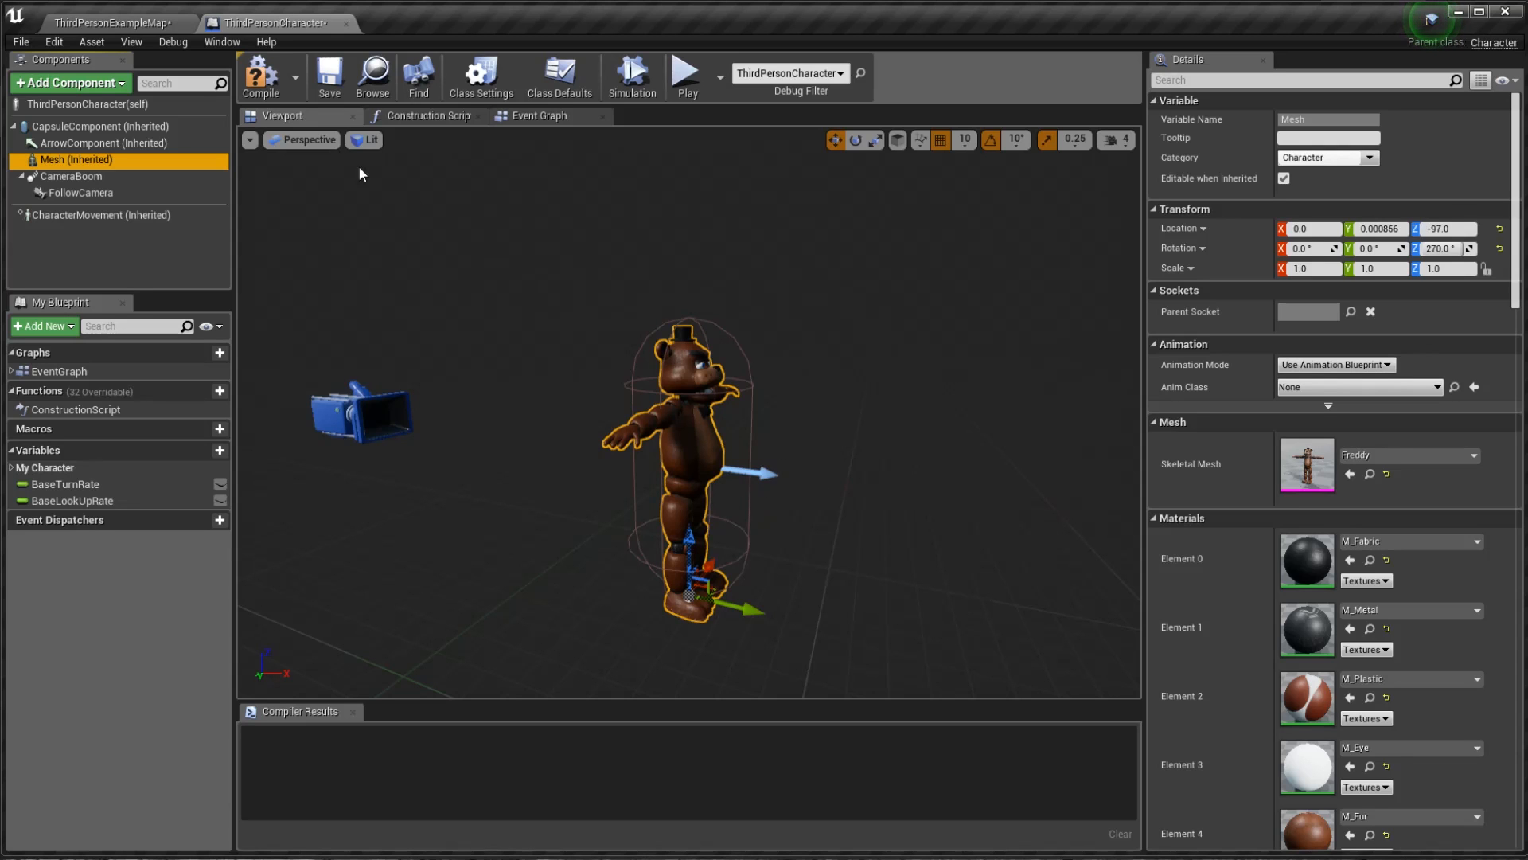
{"action": "left_click", "coordinate": [260, 73]}
{"action": "left_click", "coordinate": [329, 75]}
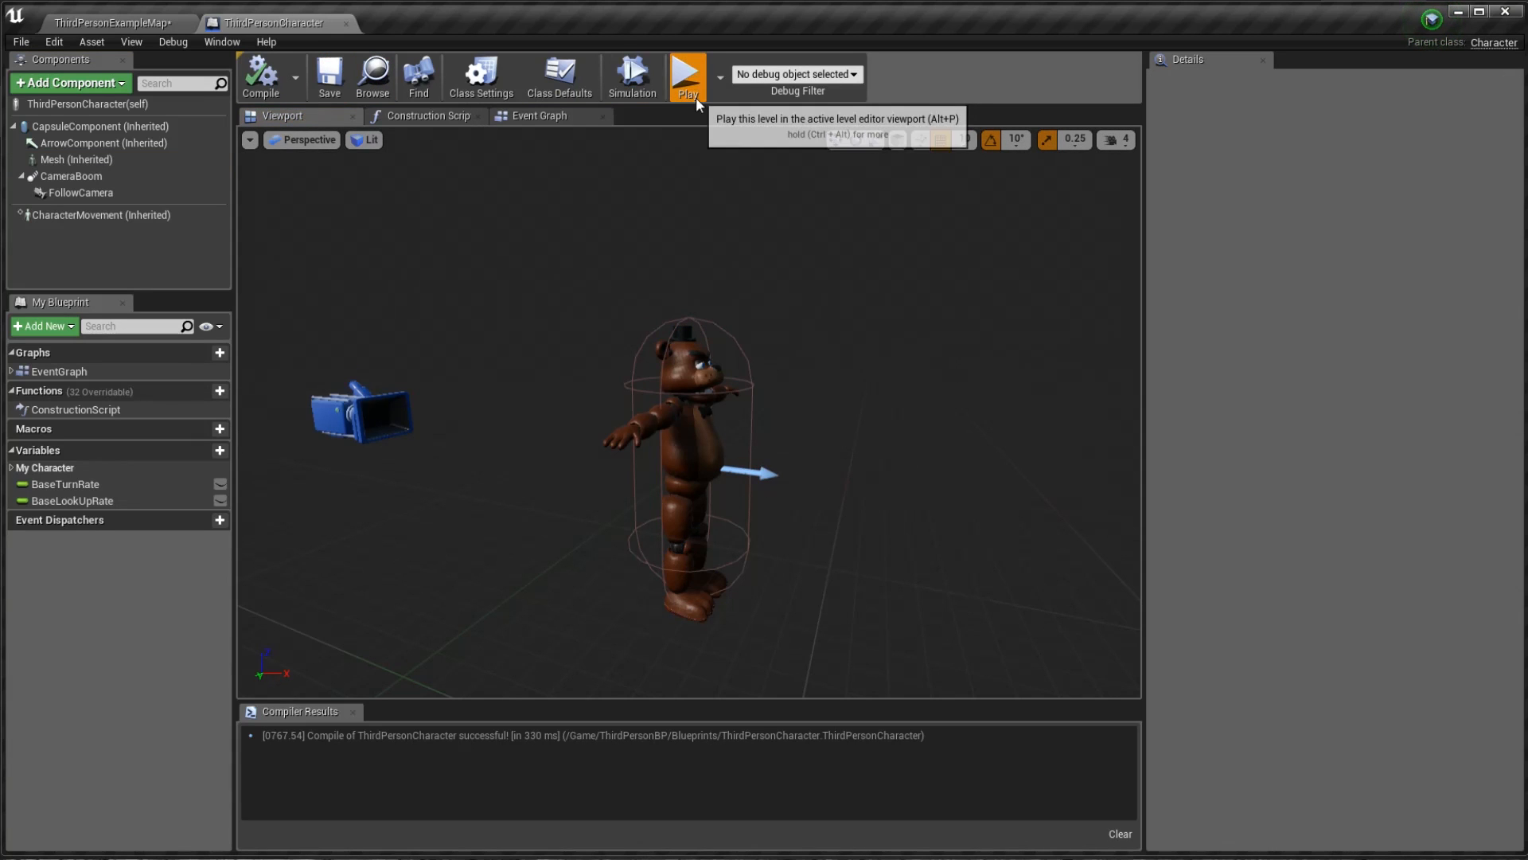
- Play the level and test Freddy as the player character by moving him up the stairs and jumping off the platform
{"action": "left_click", "coordinate": [673, 84]}
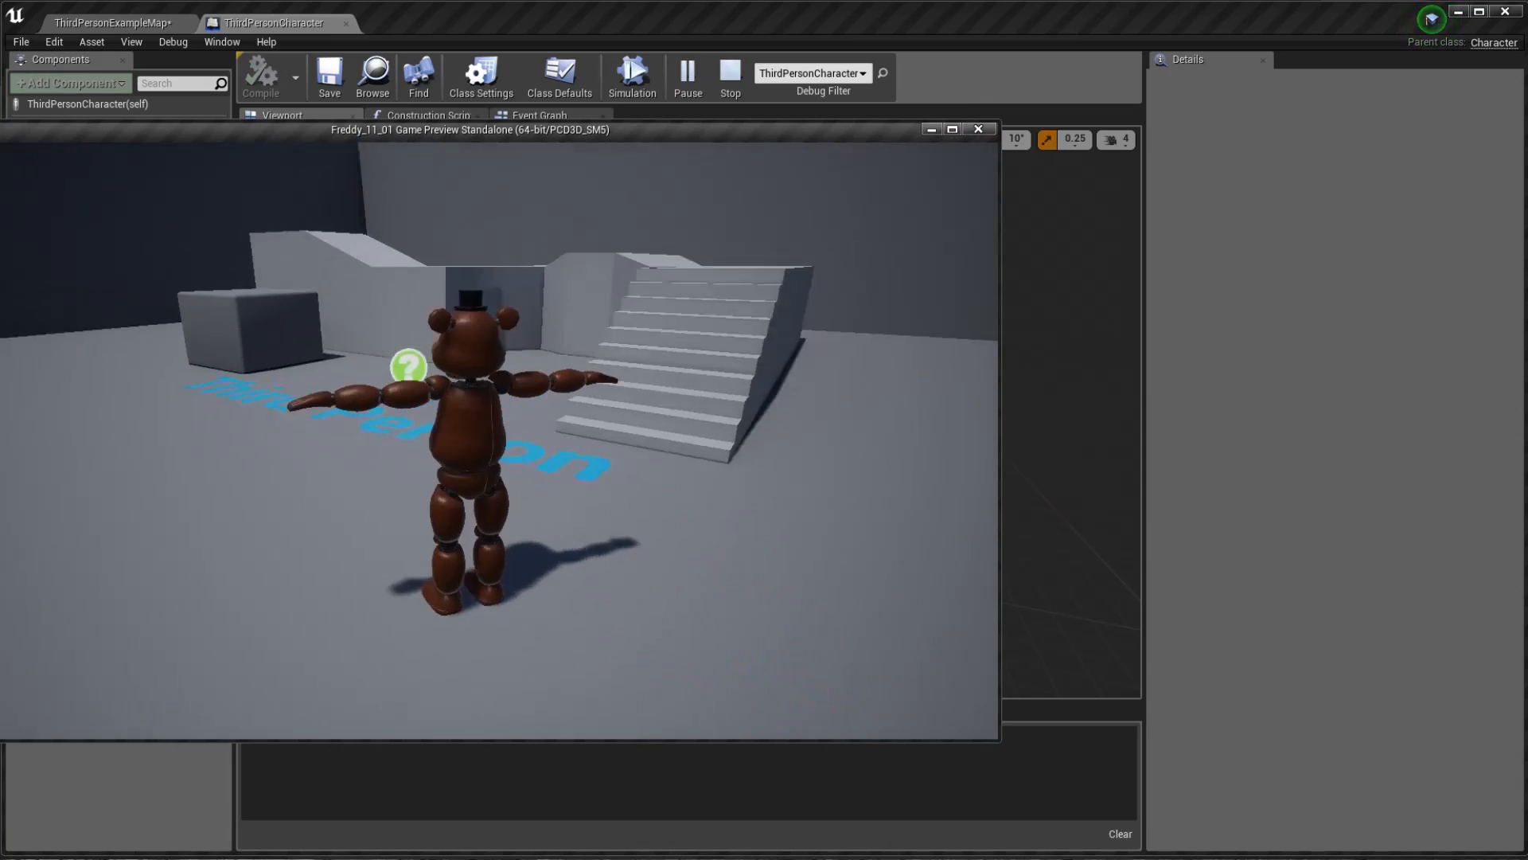
{"action": "key", "text": "w"}
{"action": "key", "text": "w"}
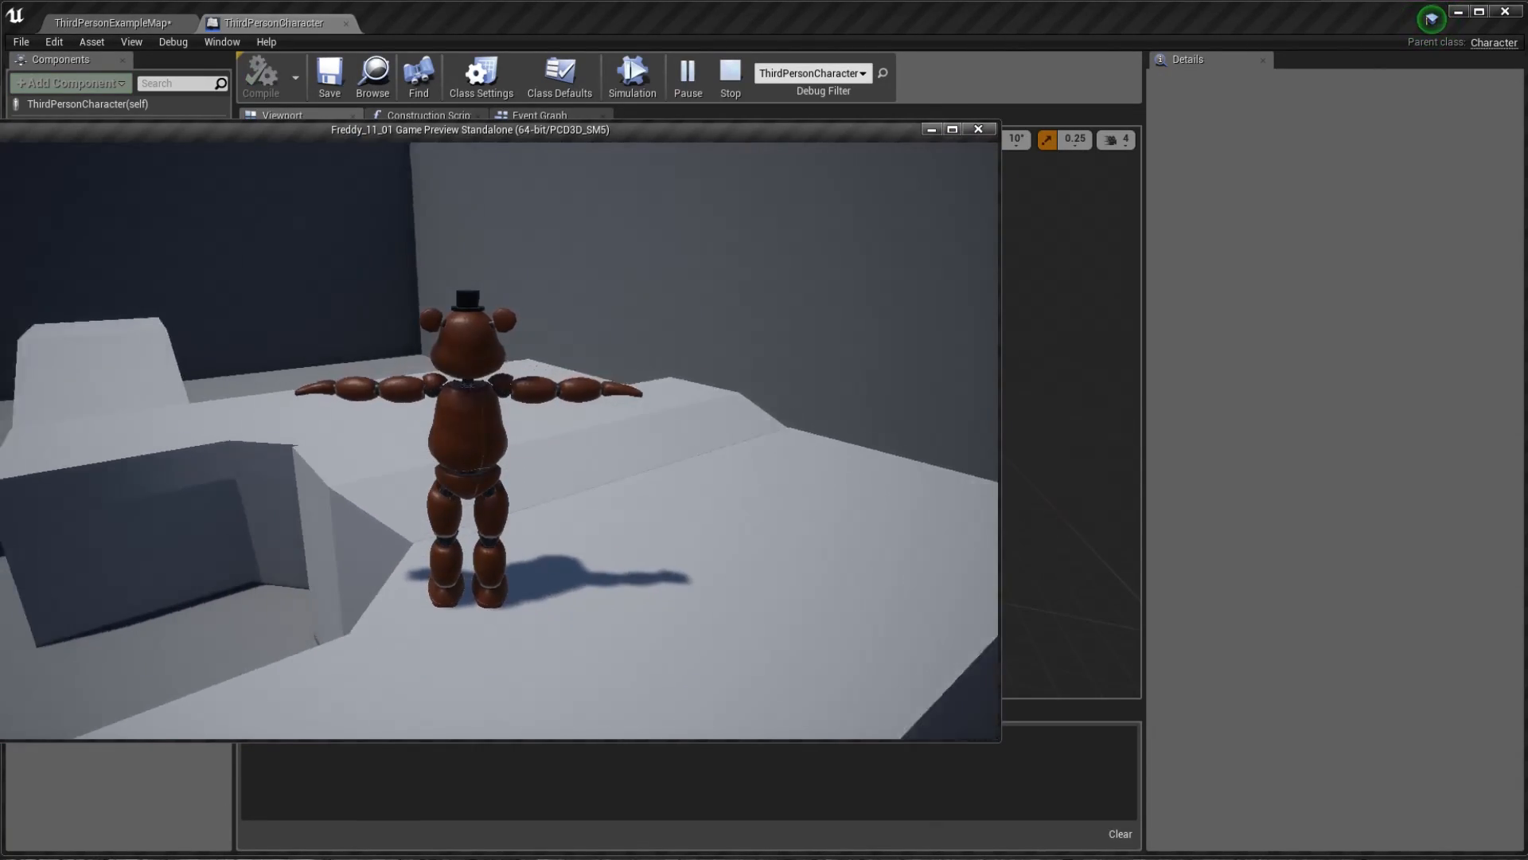
{"action": "key", "text": "w"}
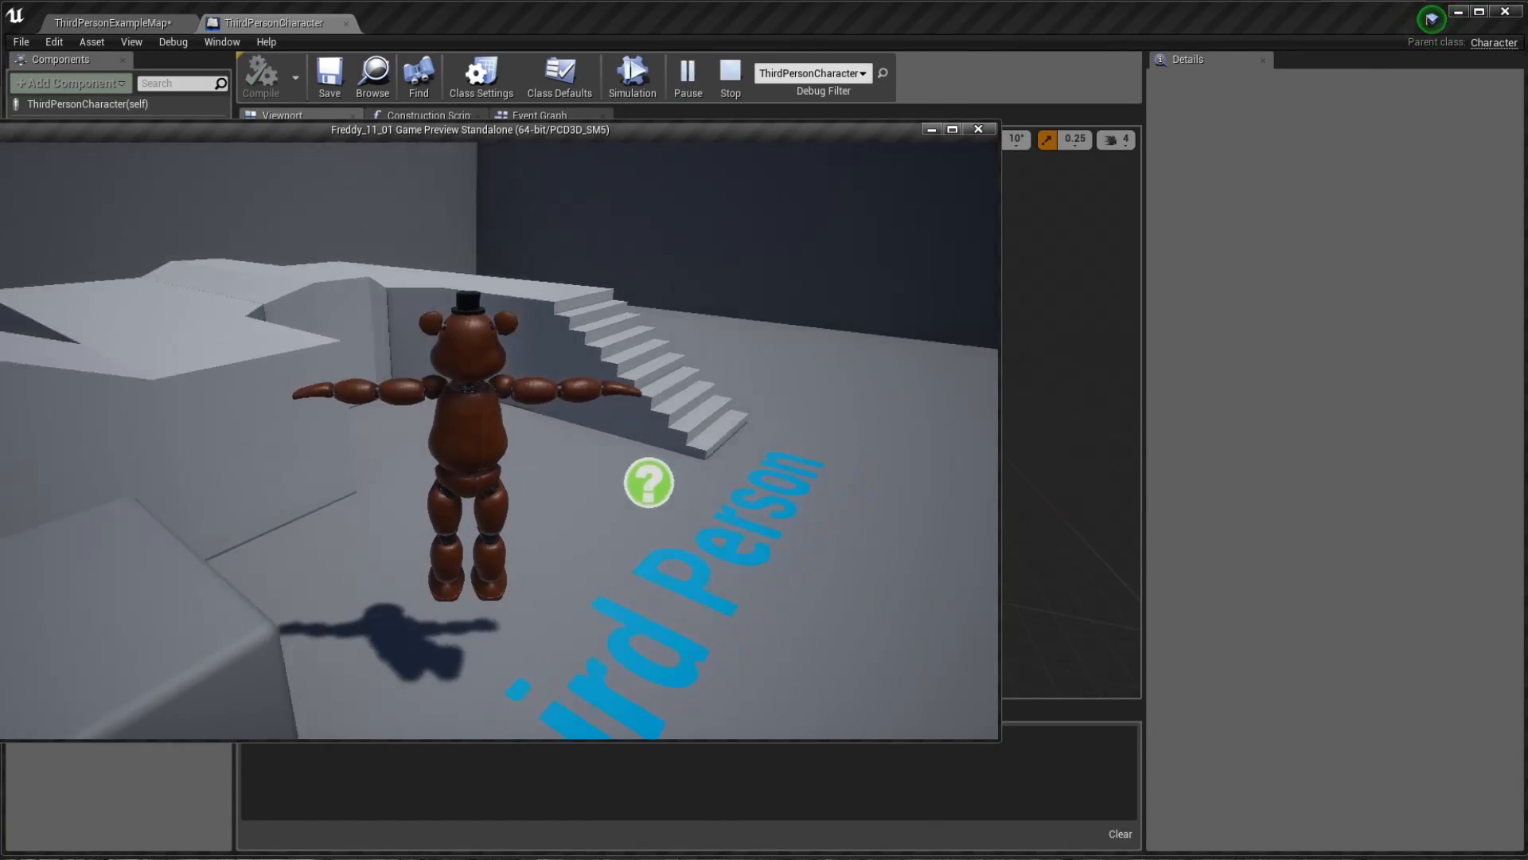
{"action": "key", "text": "space"}
- Move Freddy around the floor in several directions, turn him to face the camera, and stop the session
{"action": "key", "text": "s"}
{"action": "key", "text": "w"}
{"action": "key", "text": "s"}
{"action": "key", "text": "a"}
{"action": "key", "text": "w"}
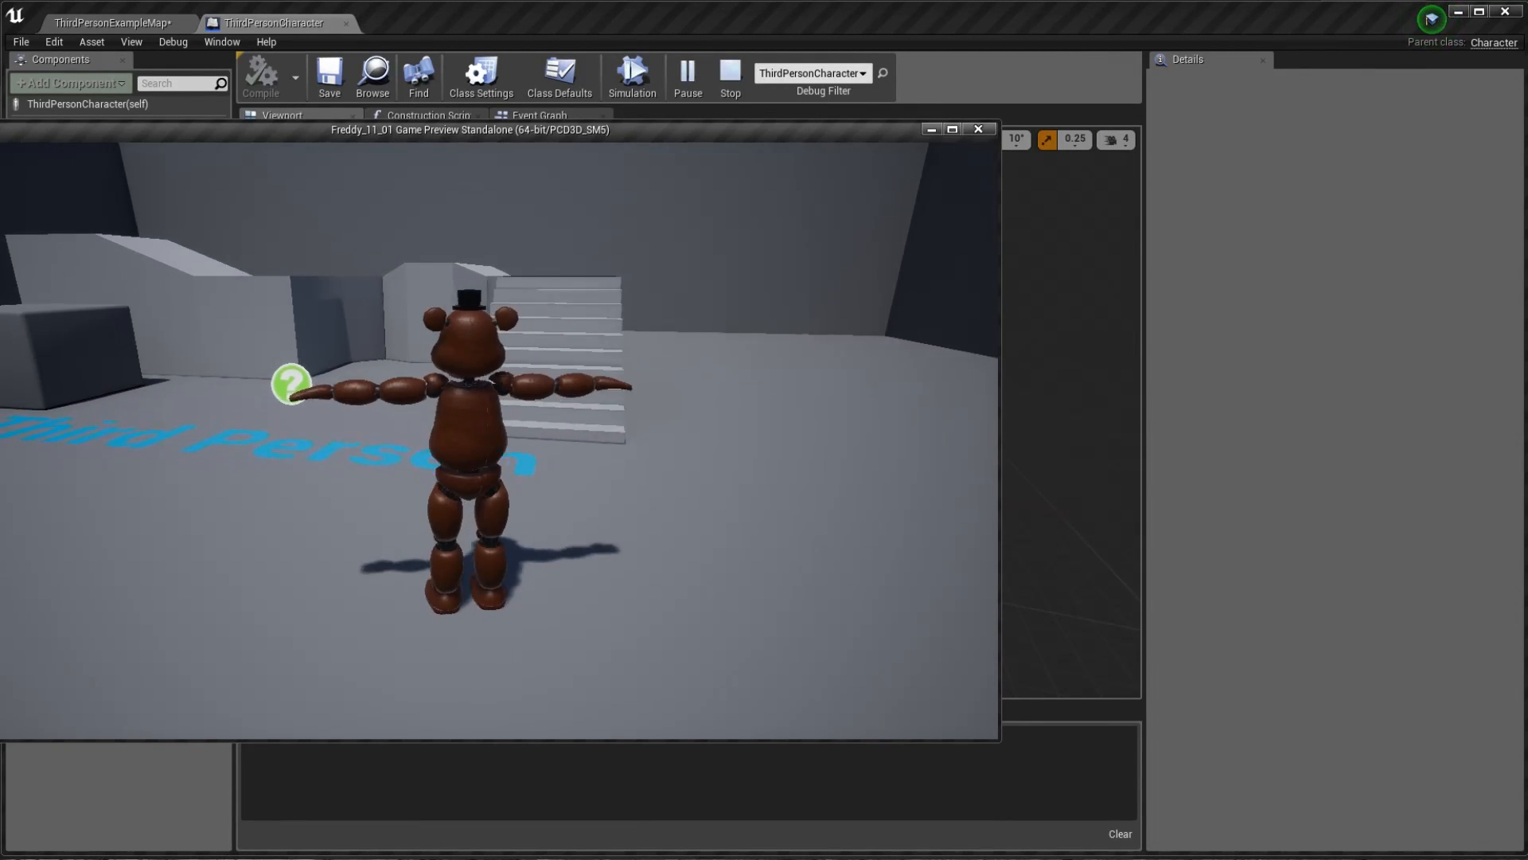
{"action": "key", "text": "w"}
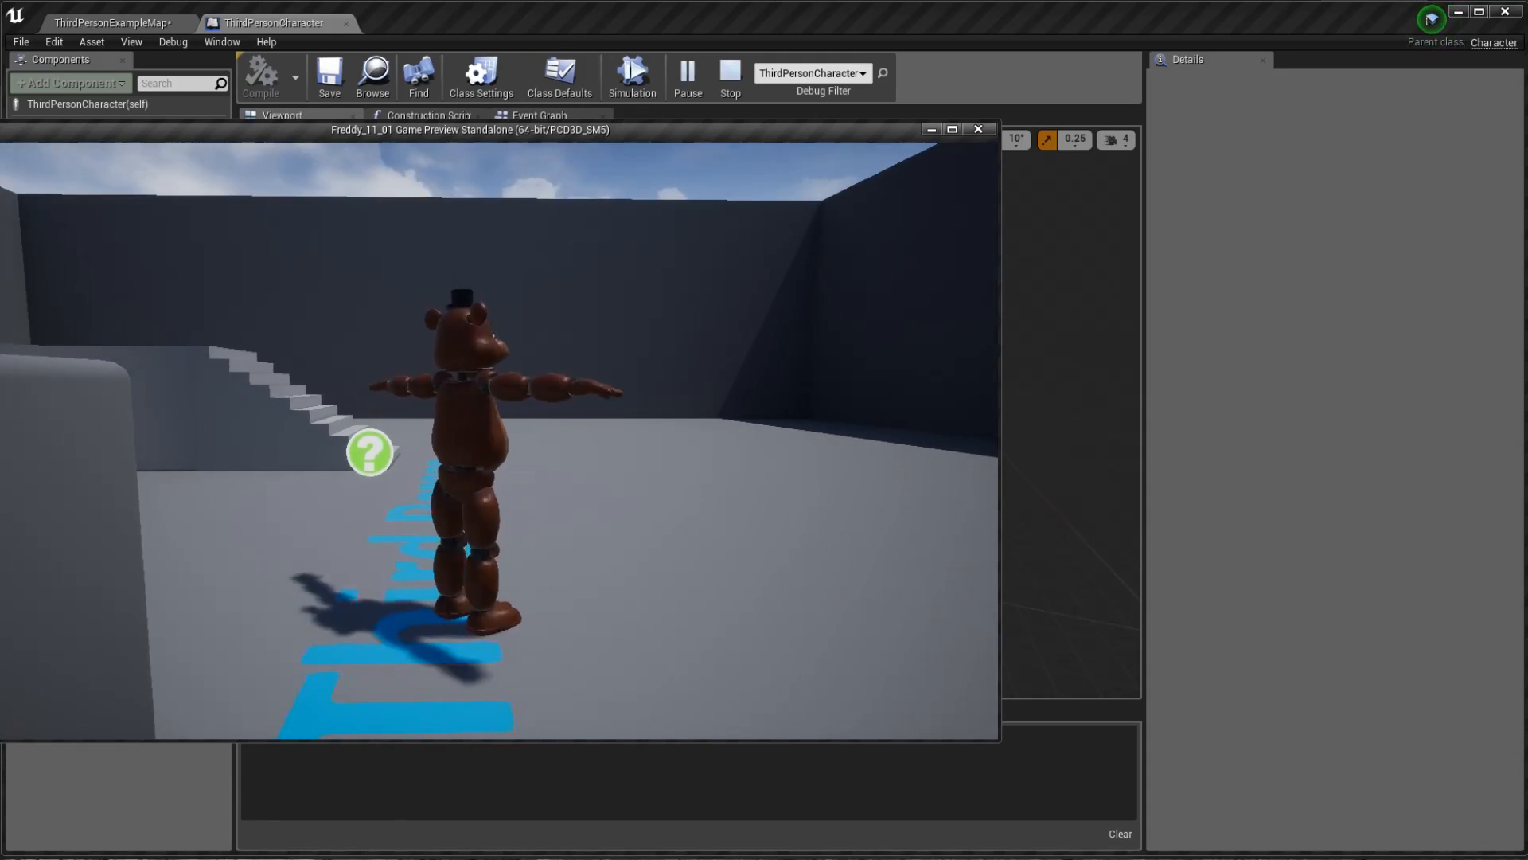
{"action": "key", "text": "d"}
{"action": "key", "text": "s"}
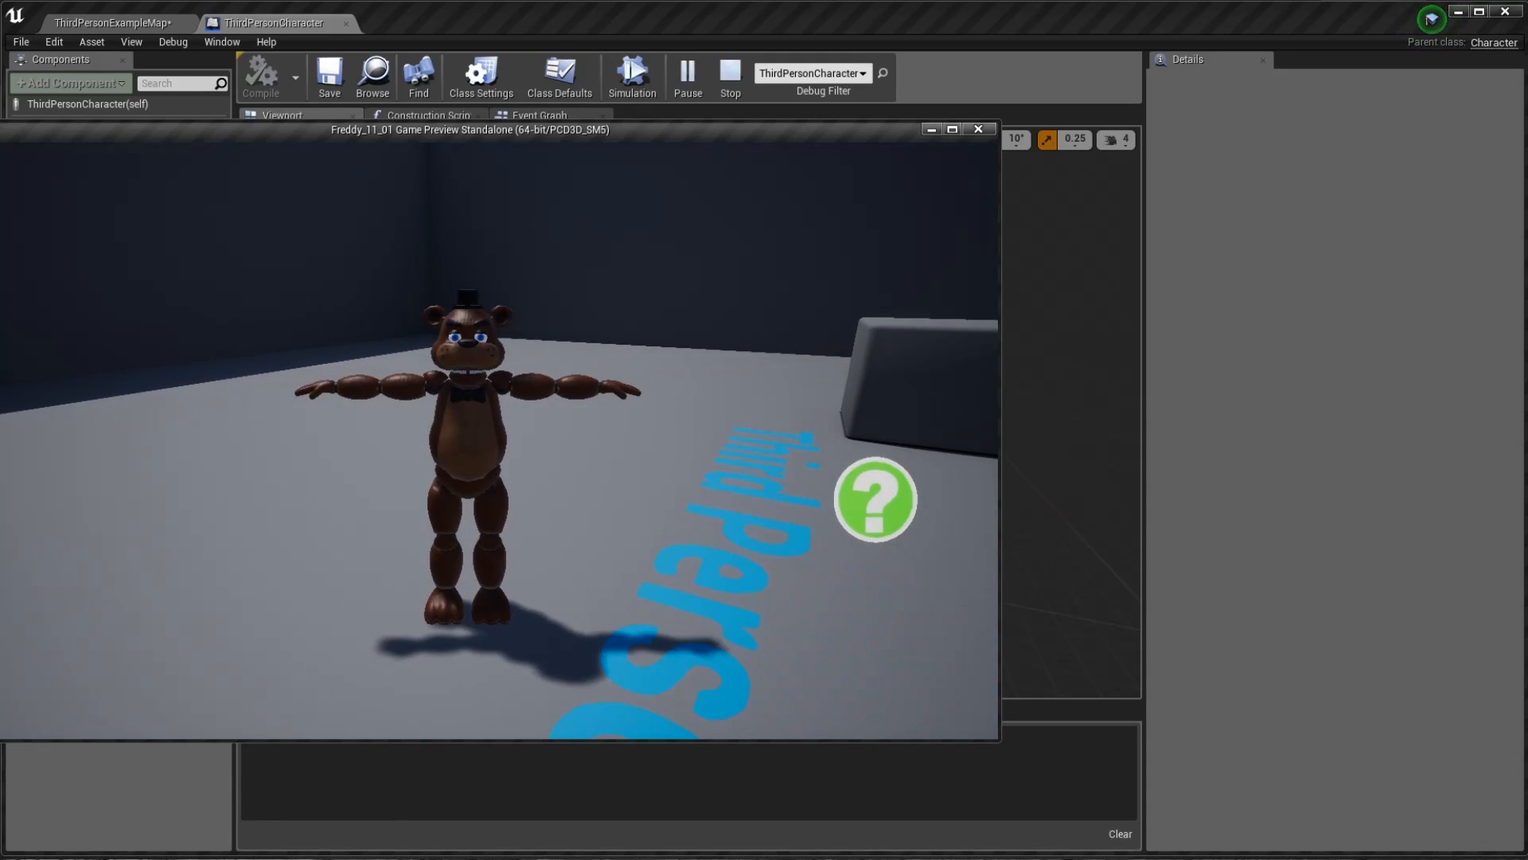
{"action": "key", "text": "Escape"}
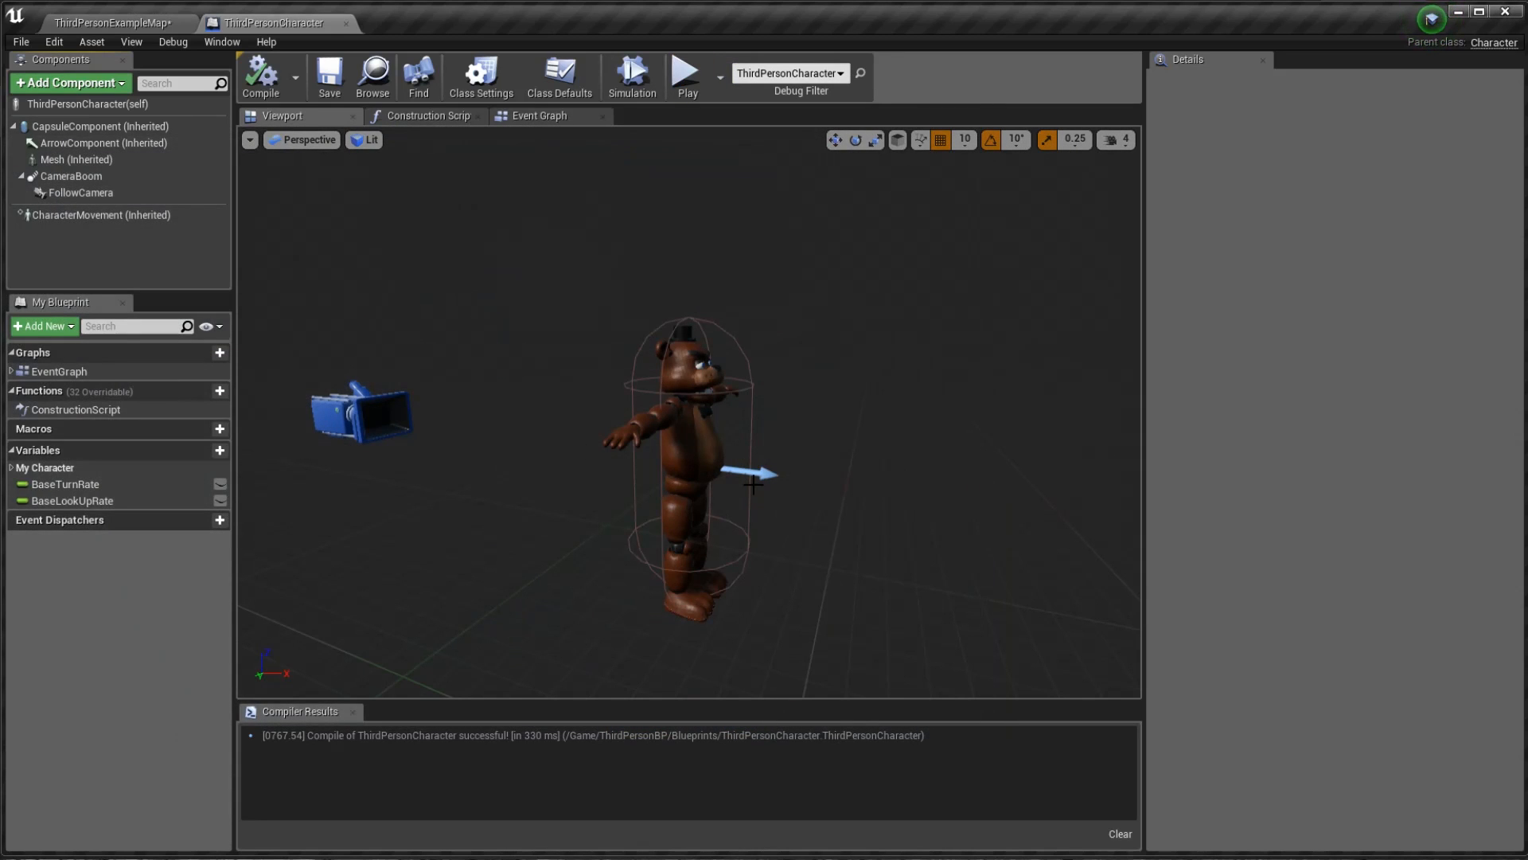
- Set the Mesh component's Anim Class to ThirdPerson_AnimBP and compile the blueprint
{"action": "right_click_drag", "start_coordinate": [755, 476], "coordinate": [716, 403]}
{"action": "left_click", "coordinate": [666, 368]}
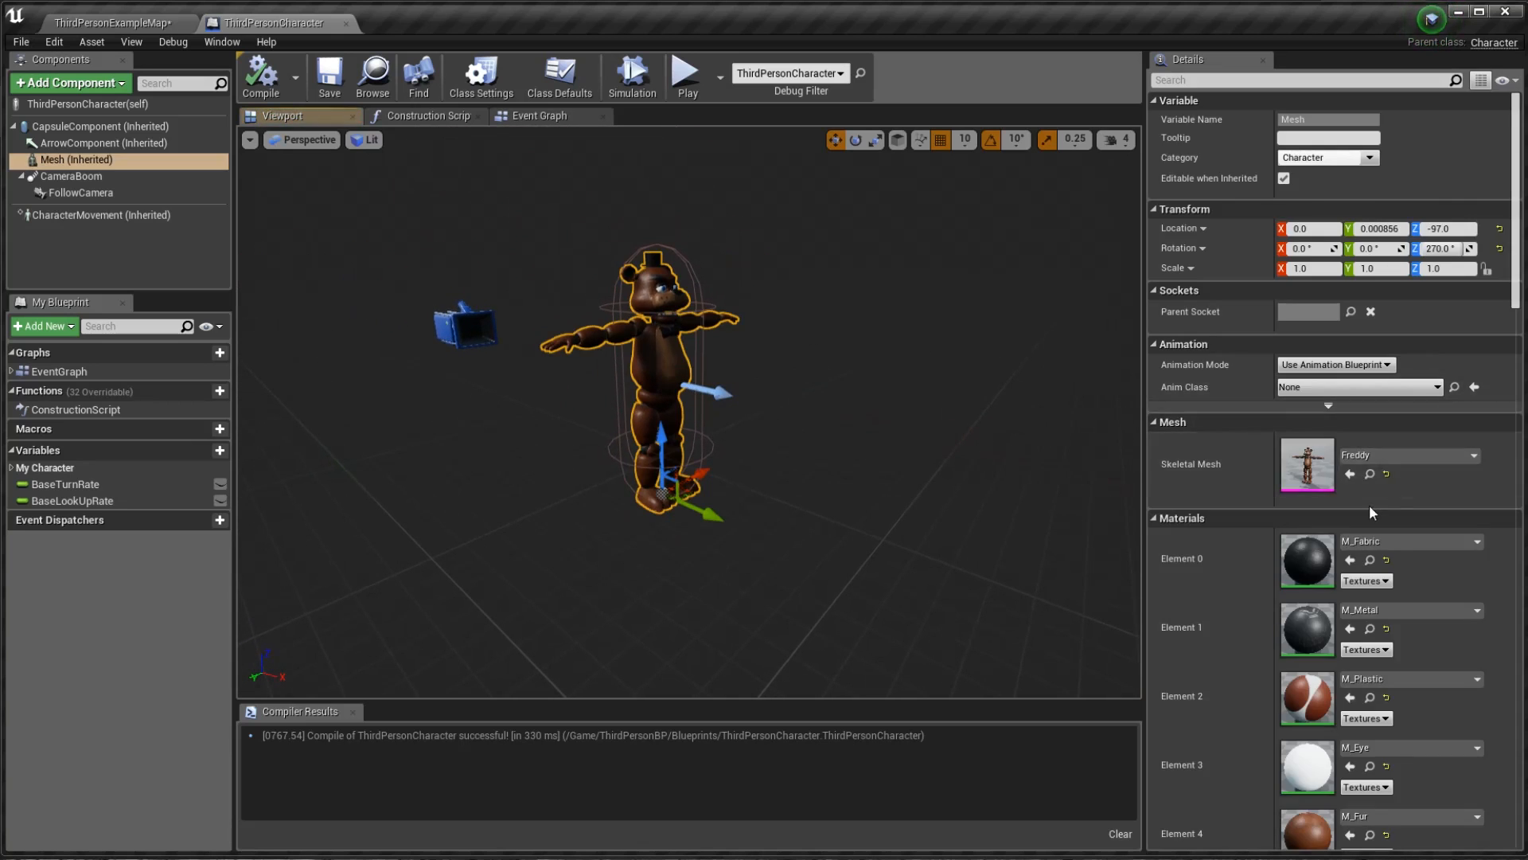
{"action": "left_click", "coordinate": [95, 158]}
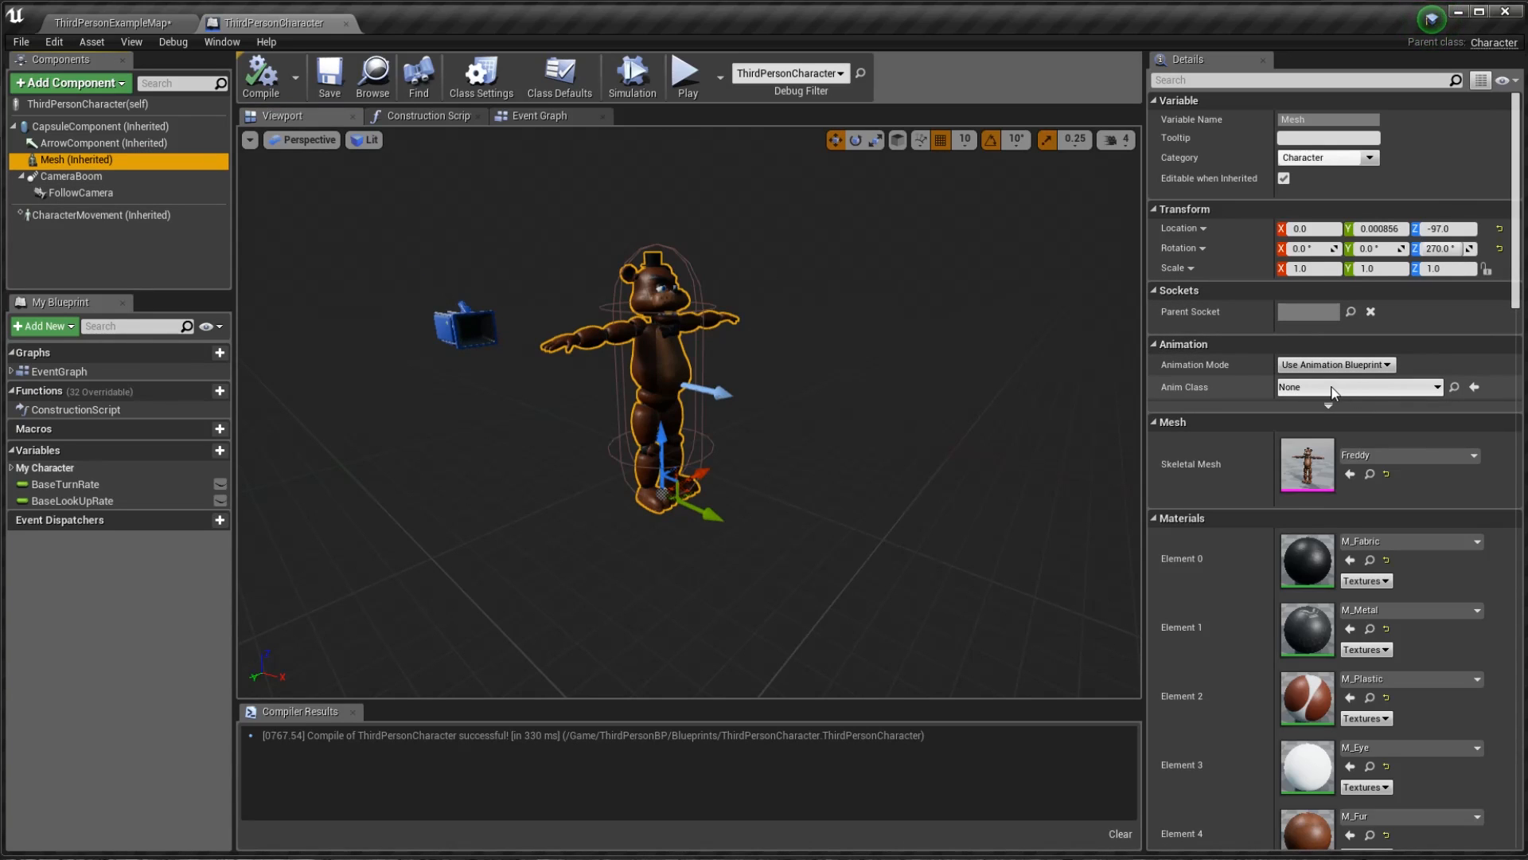
{"action": "left_click", "coordinate": [1305, 388]}
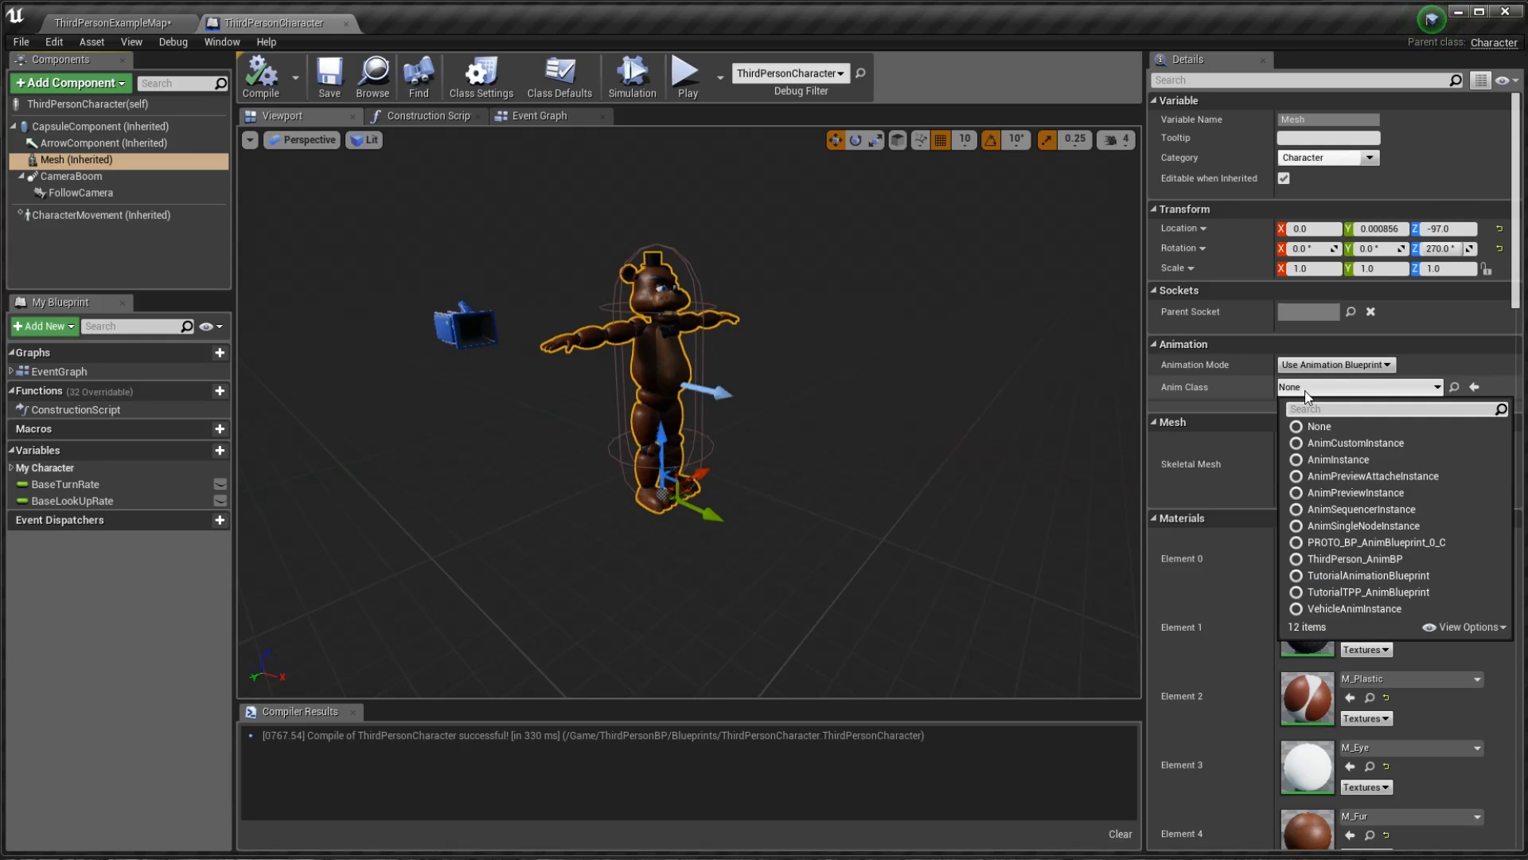
{"action": "left_click", "coordinate": [1369, 559]}
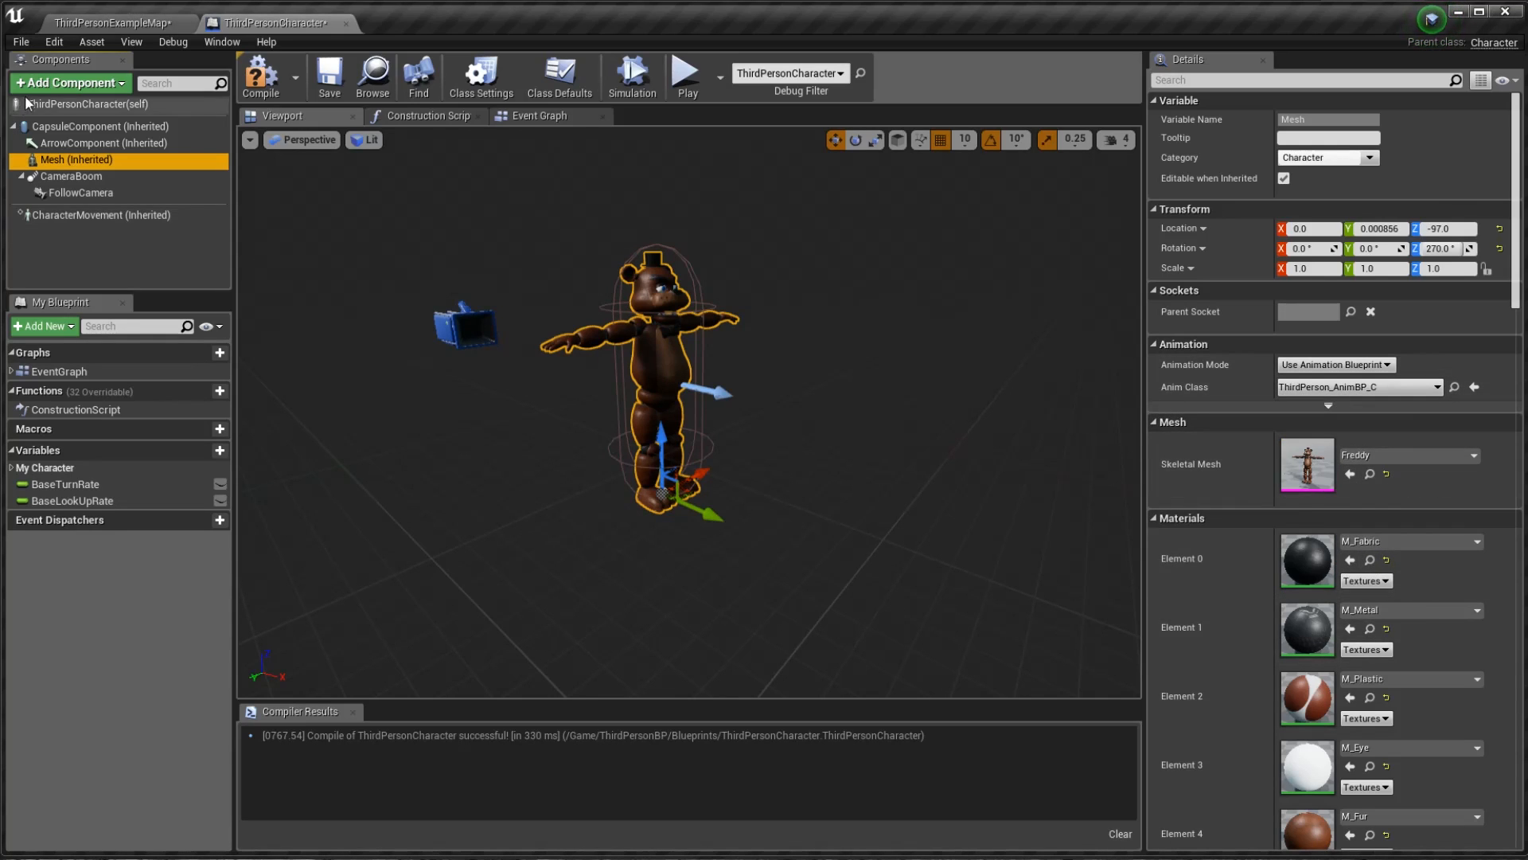
{"action": "left_click", "coordinate": [261, 76]}
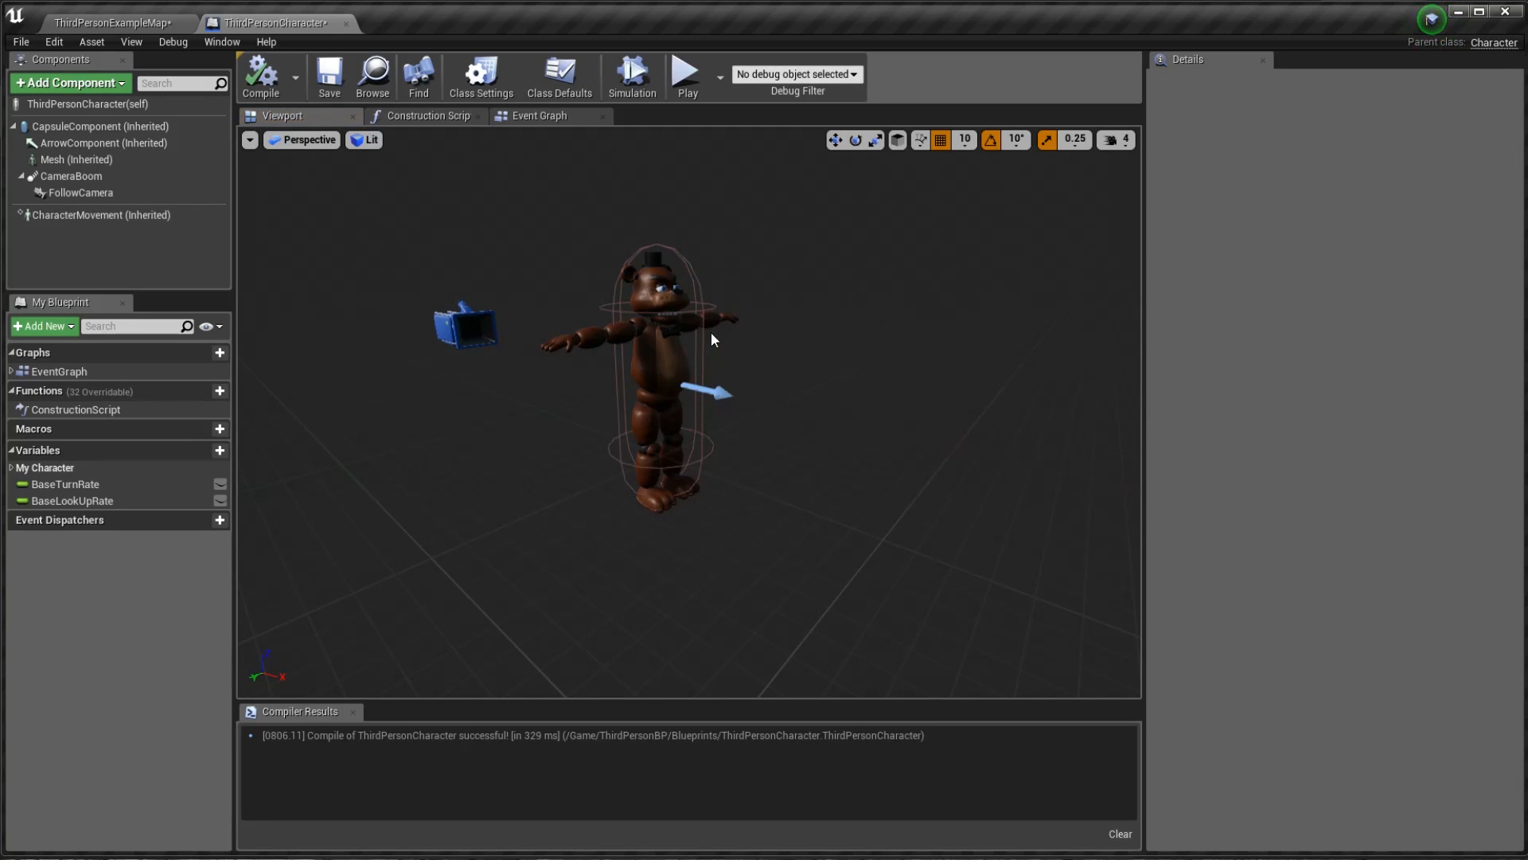
- Play the level, test Freddy with the assigned animation blueprint by running, jumping and turning him, and stop the session
{"action": "left_click", "coordinate": [686, 73]}
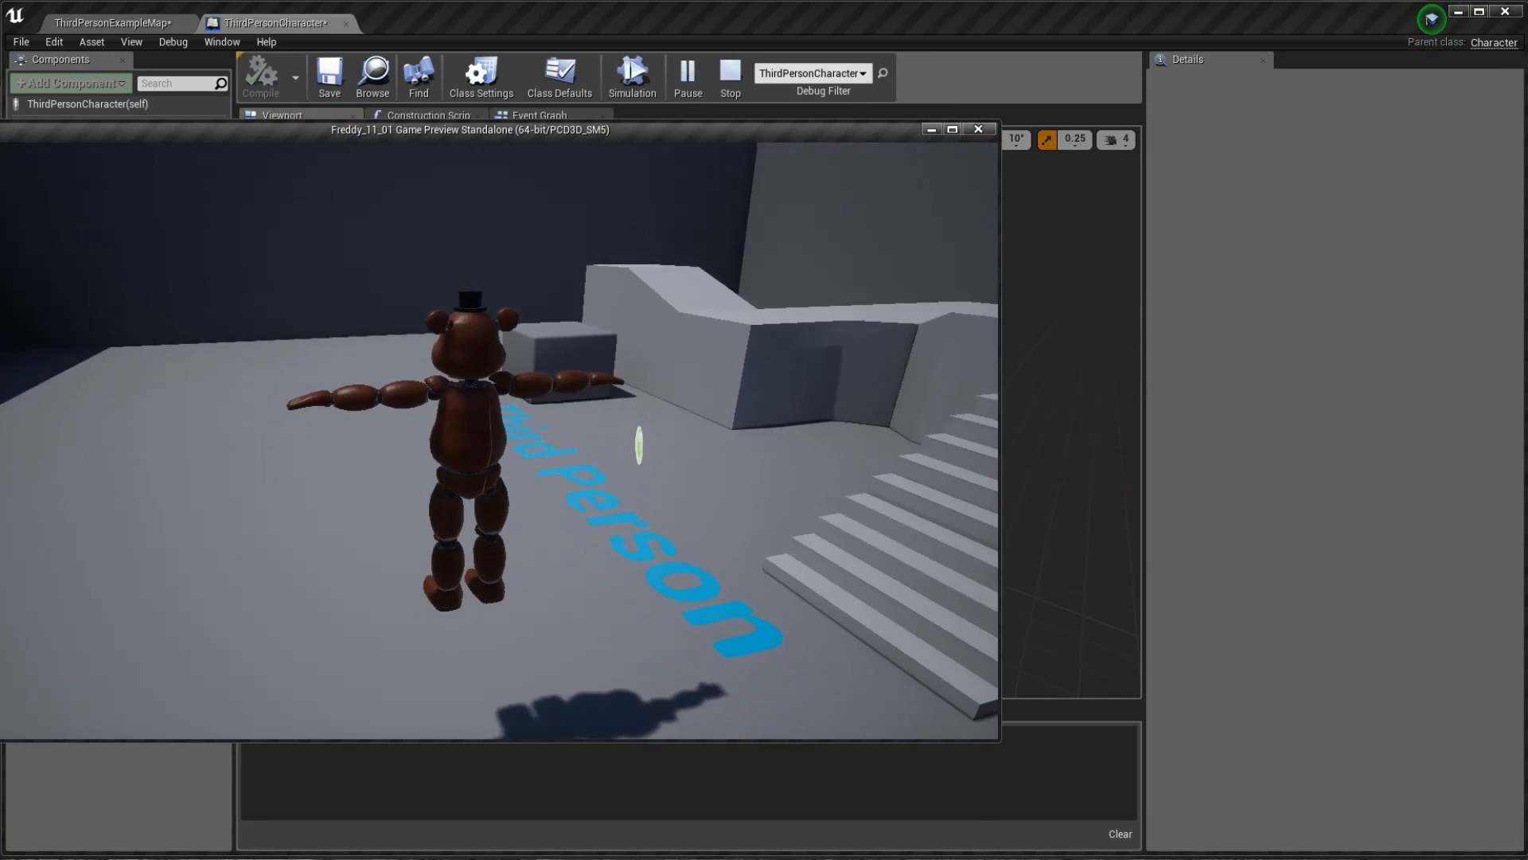
{"action": "key", "text": "w"}
{"action": "key", "text": "space"}
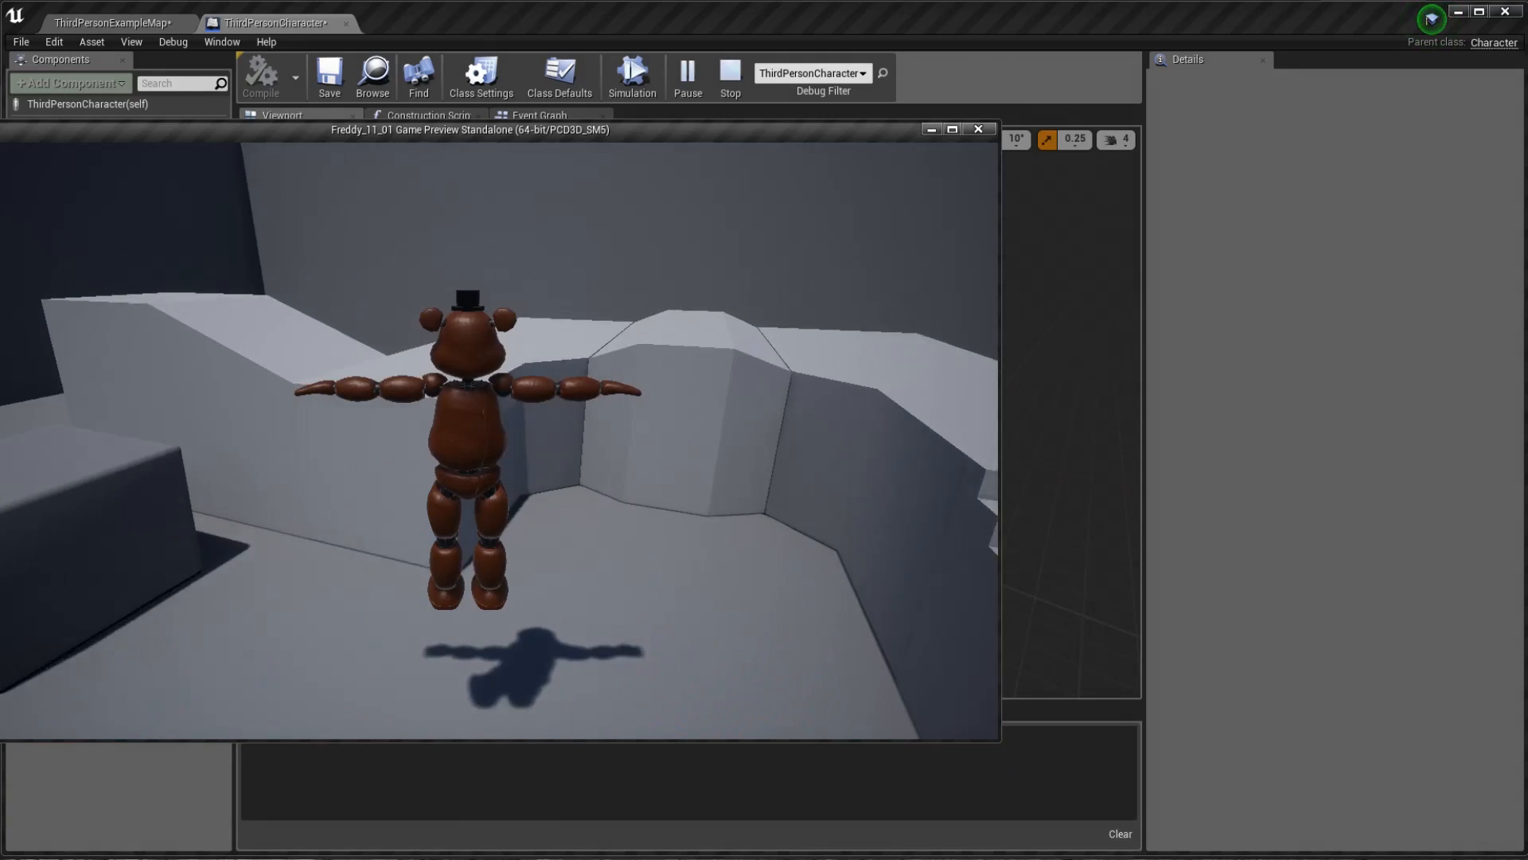
{"action": "key", "text": "w"}
{"action": "key", "text": "space"}
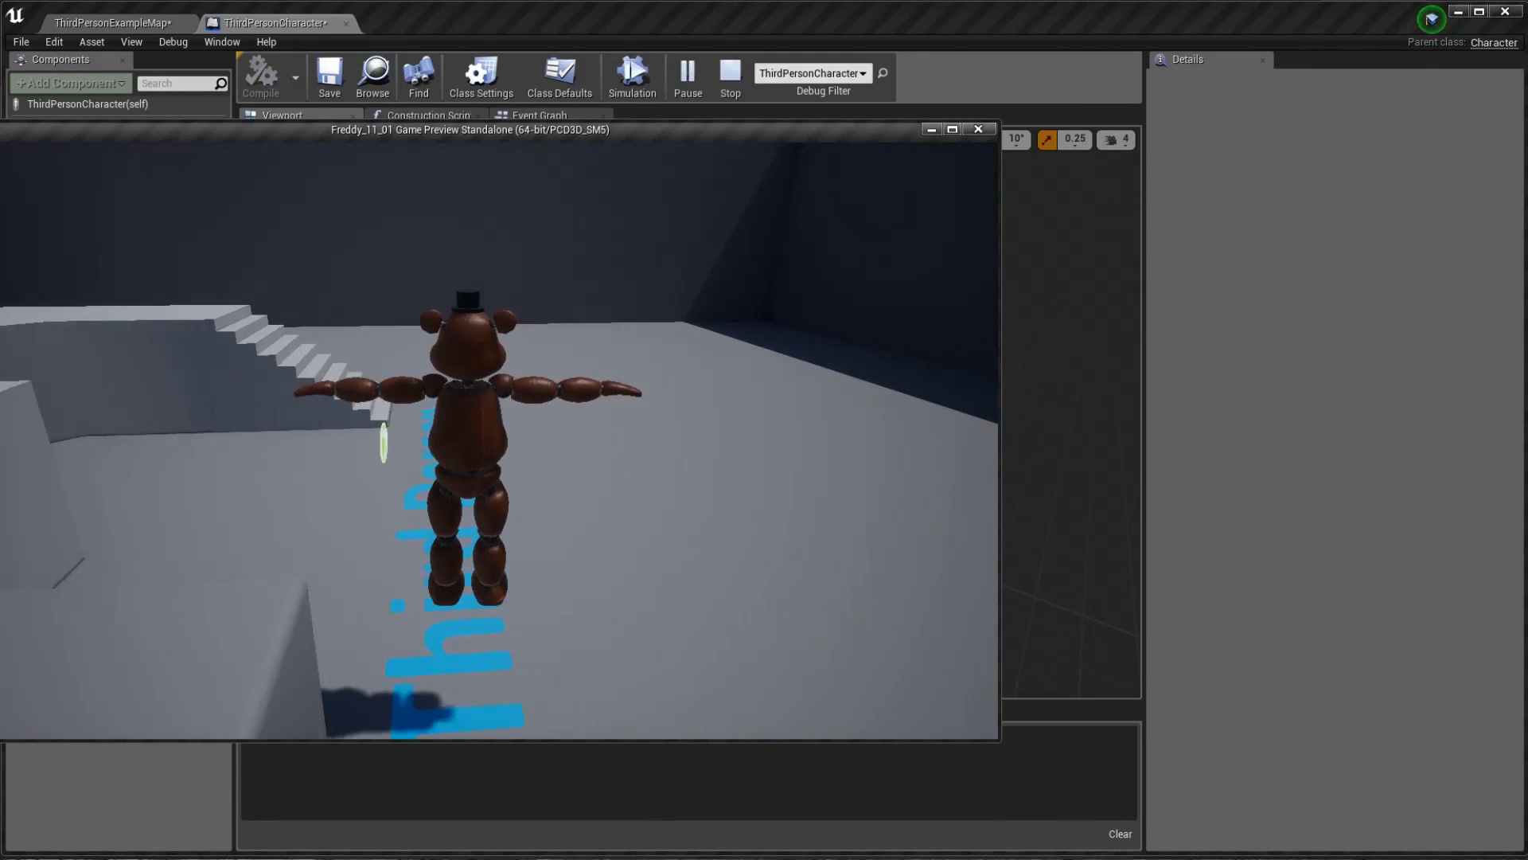
{"action": "key", "text": "d"}
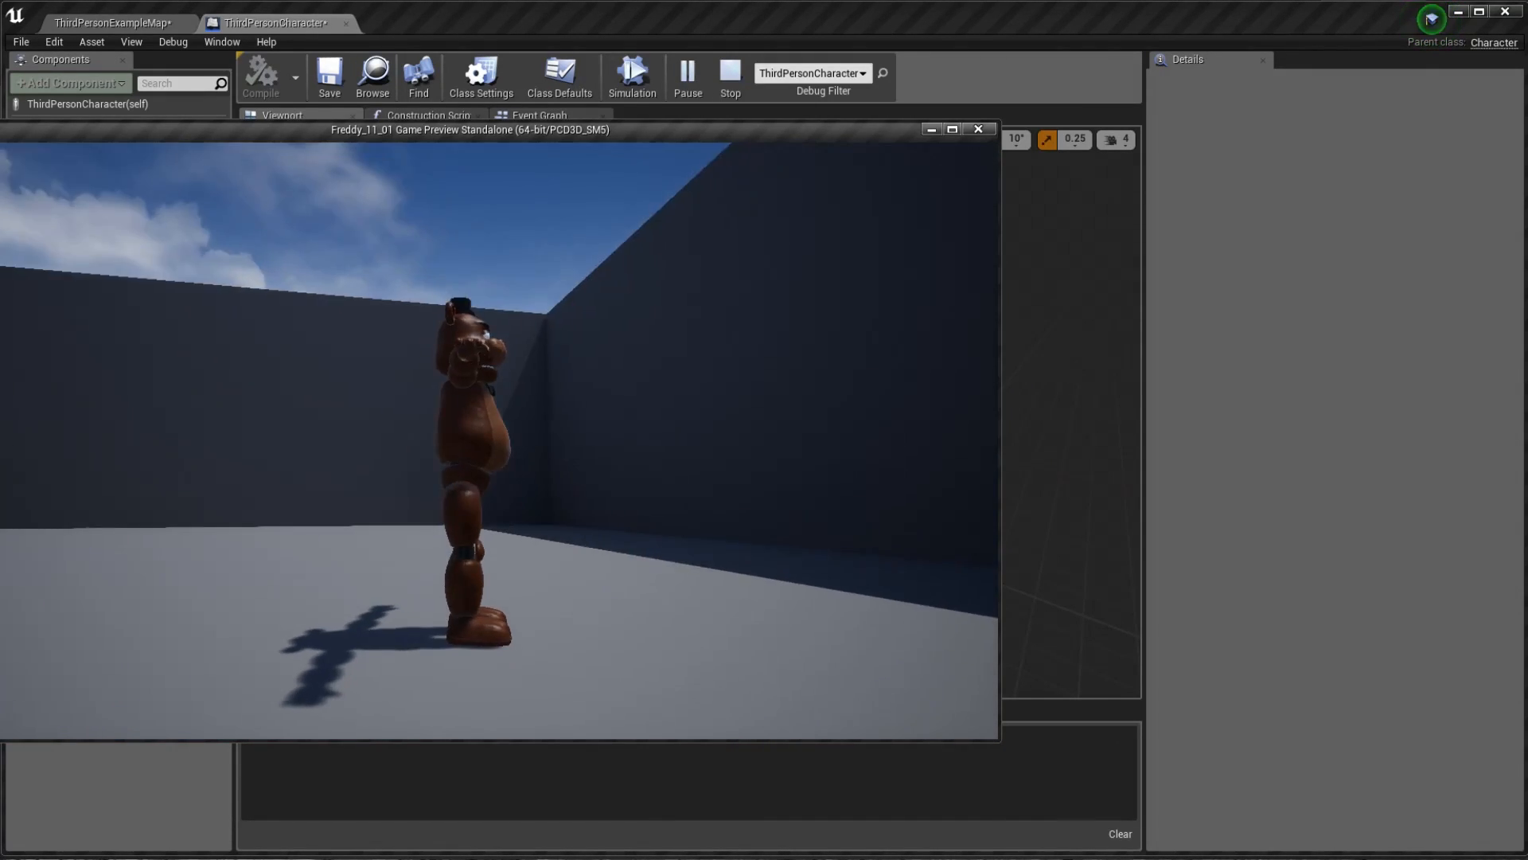
{"action": "key", "text": "w"}
{"action": "key", "text": "d"}
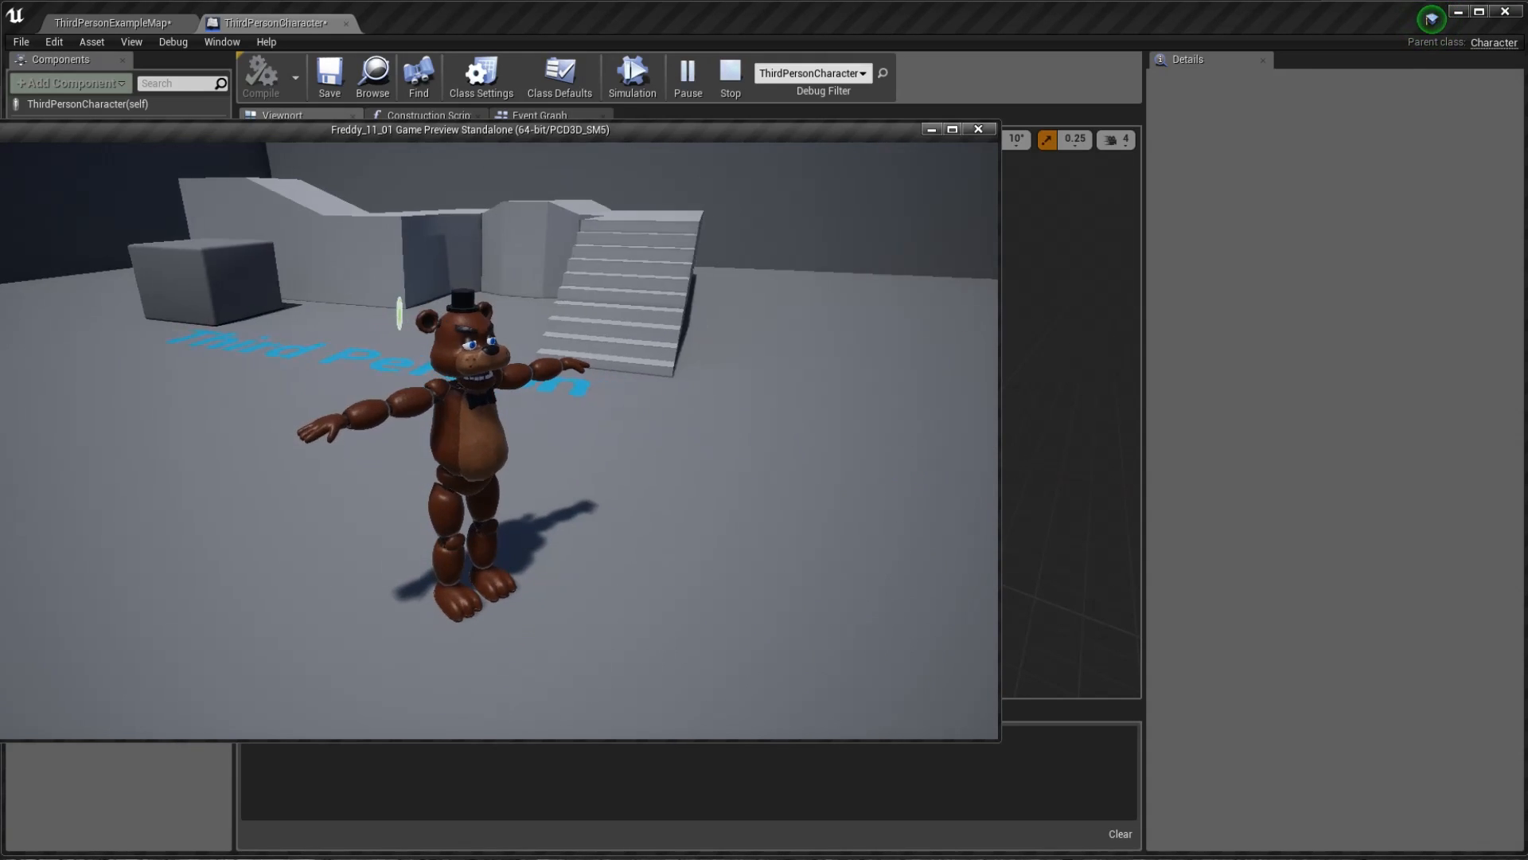
{"action": "key", "text": "Escape"}
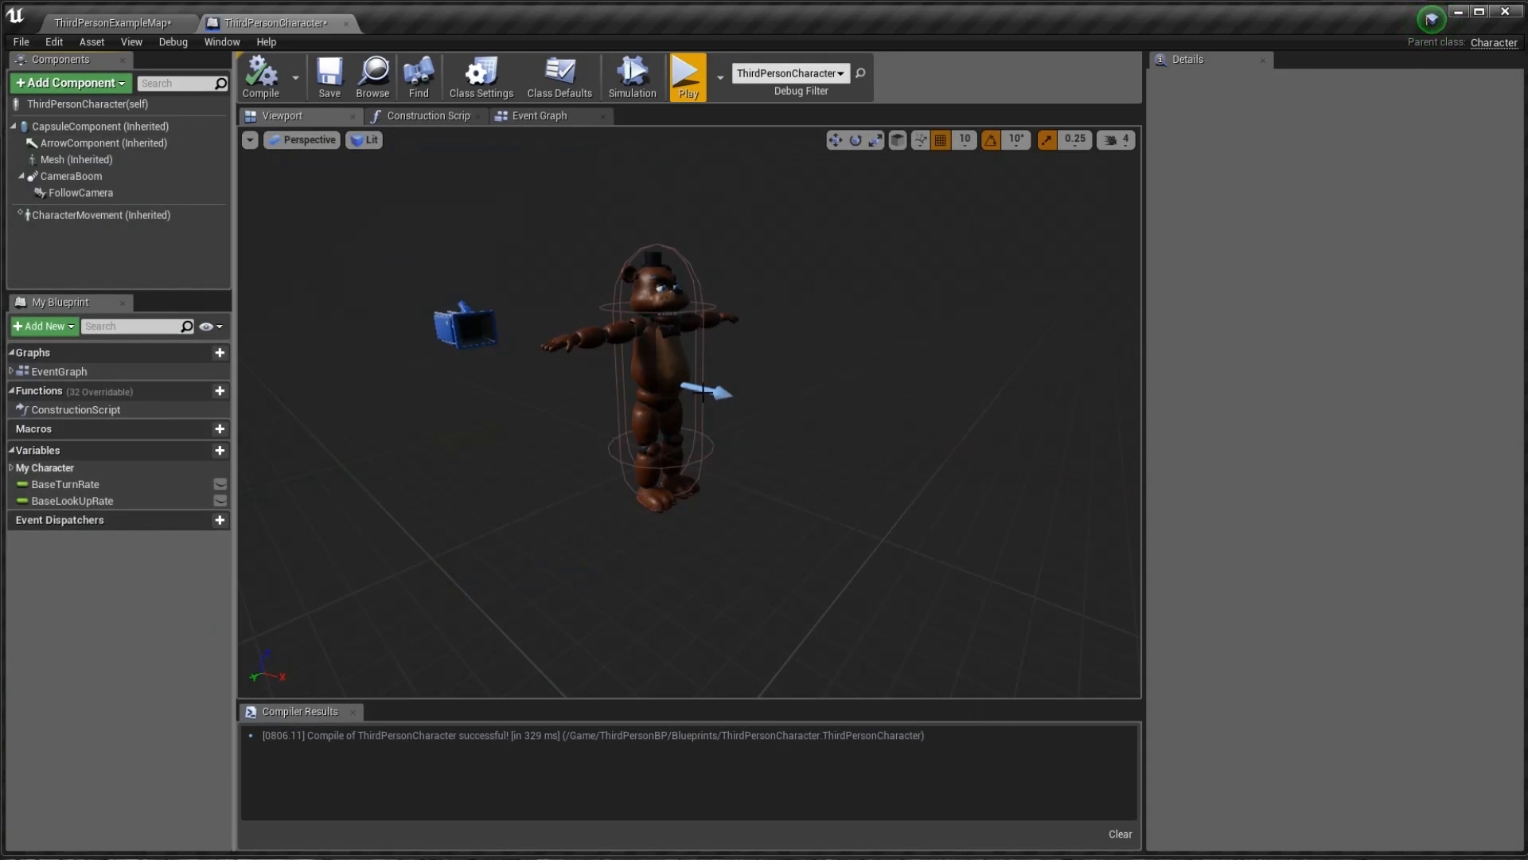
- Check the Mesh component's Anim Class and open the ThirdPerson_AnimBP animation blueprint from the Mannequin animations folder
{"action": "left_click", "coordinate": [683, 338]}
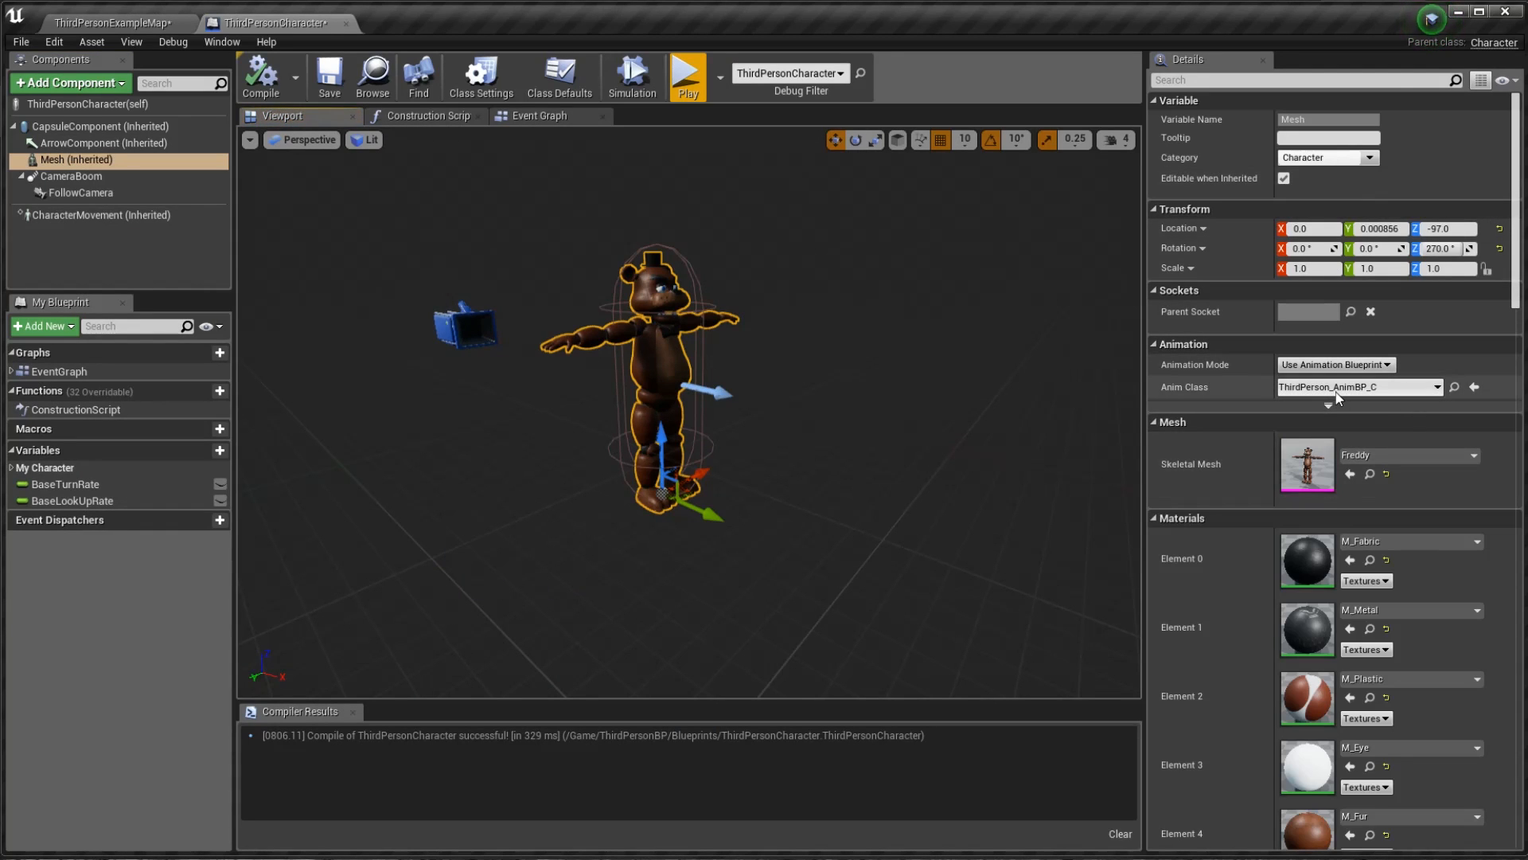
{"action": "left_click", "coordinate": [112, 23]}
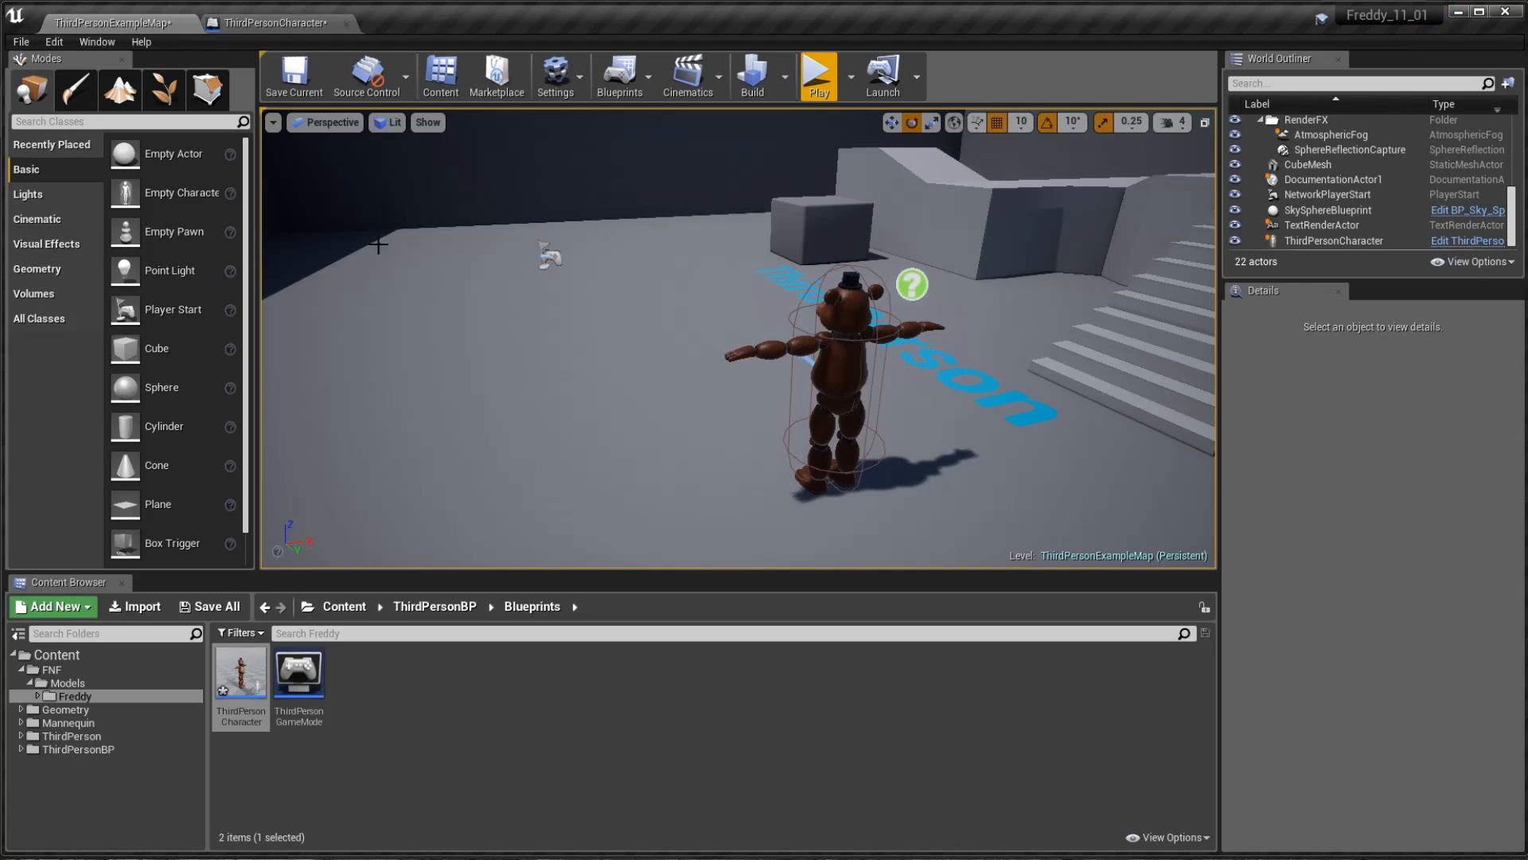
{"action": "left_click", "coordinate": [335, 608]}
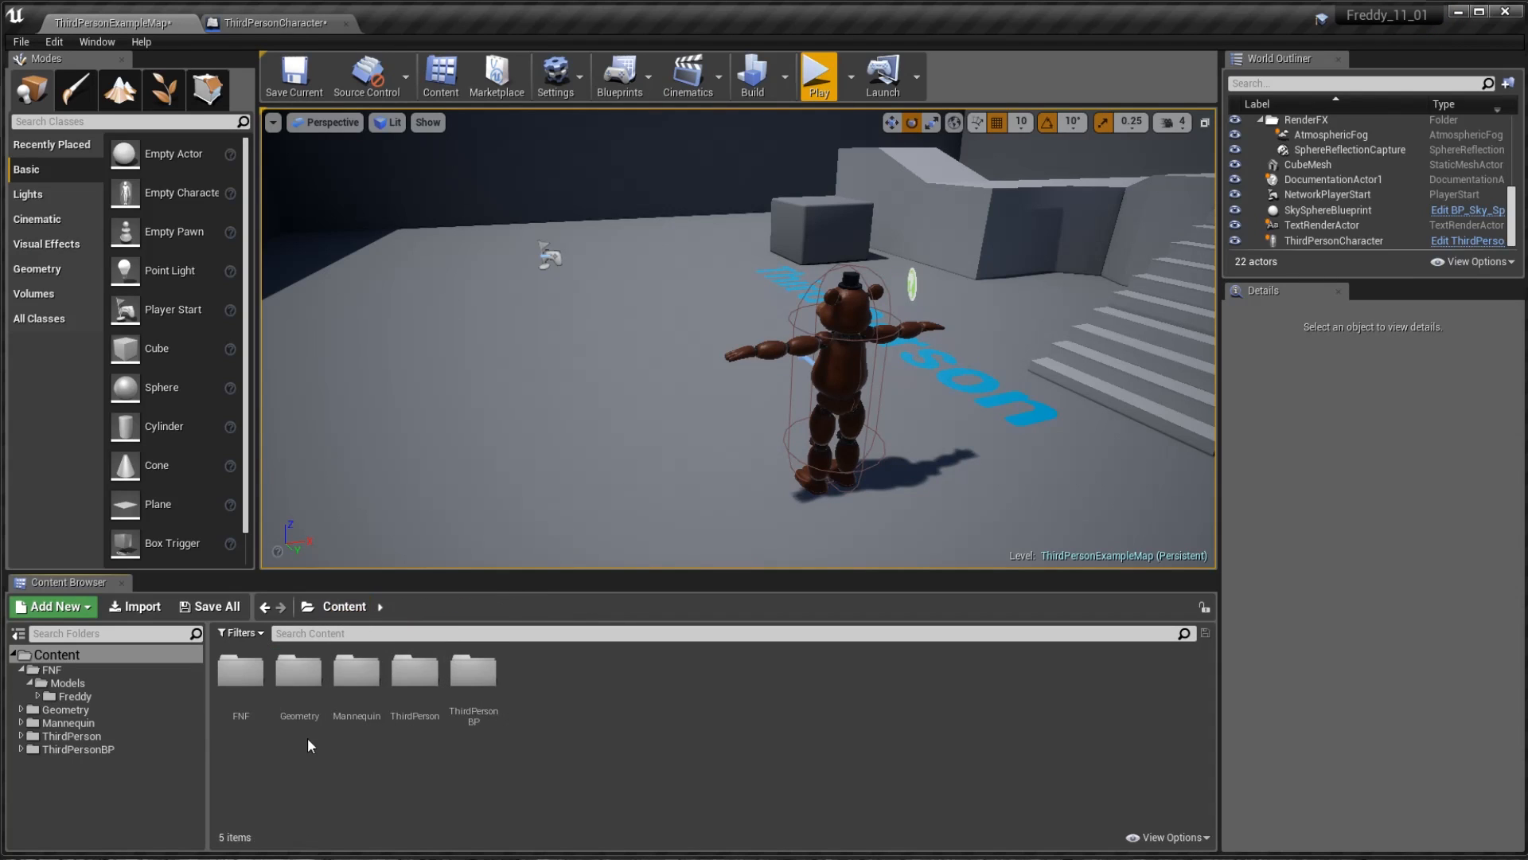
{"action": "double_click", "coordinate": [370, 700]}
{"action": "double_click", "coordinate": [241, 673]}
{"action": "double_click", "coordinate": [241, 676]}
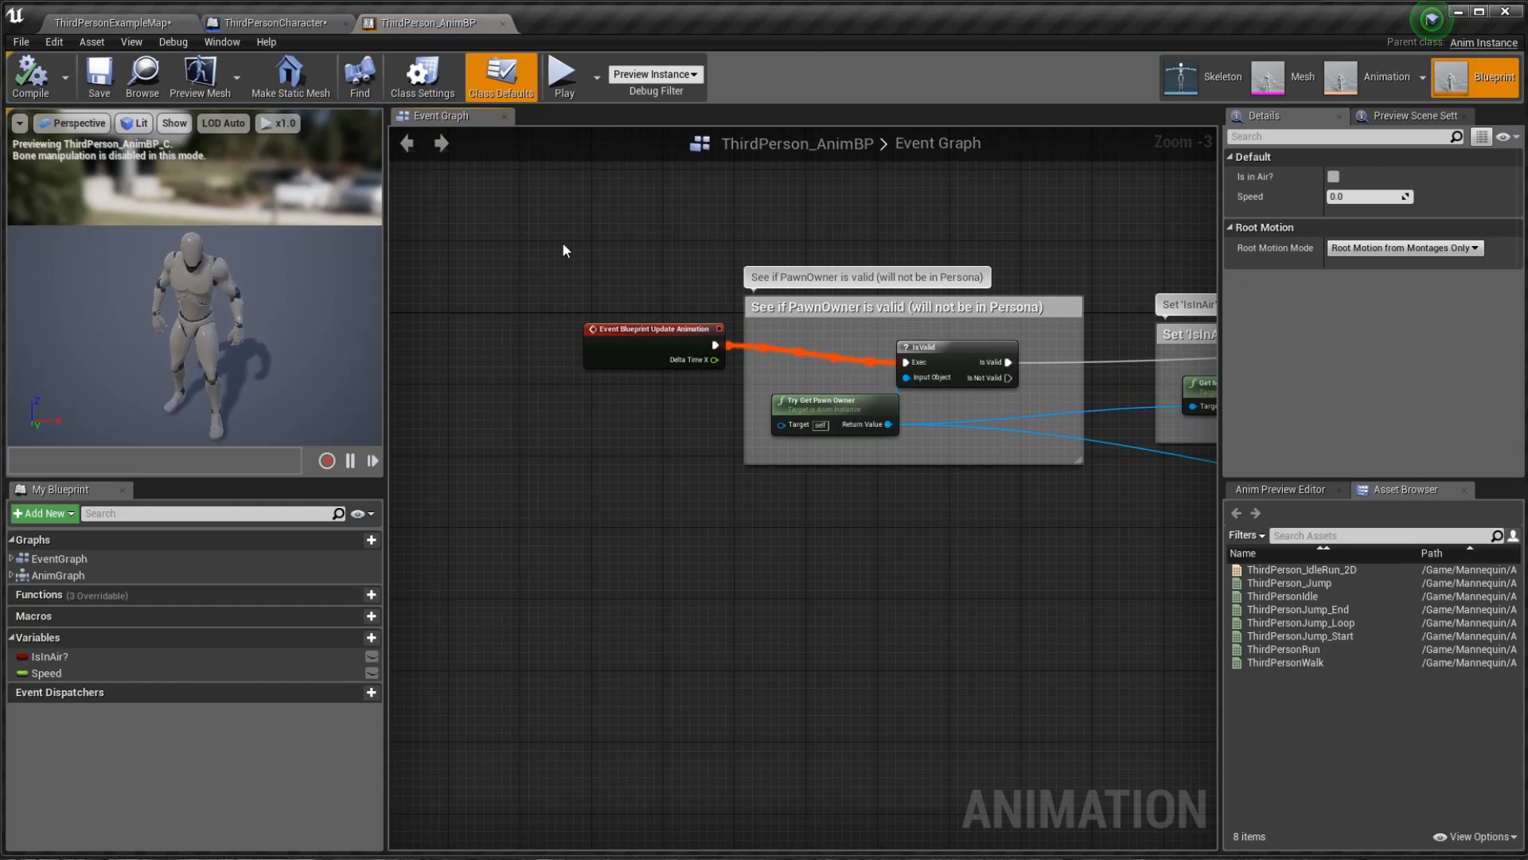
- Open the mannequin's skeleton from the animation blueprint and examine its bone hierarchy
{"action": "left_click", "coordinate": [1194, 76]}
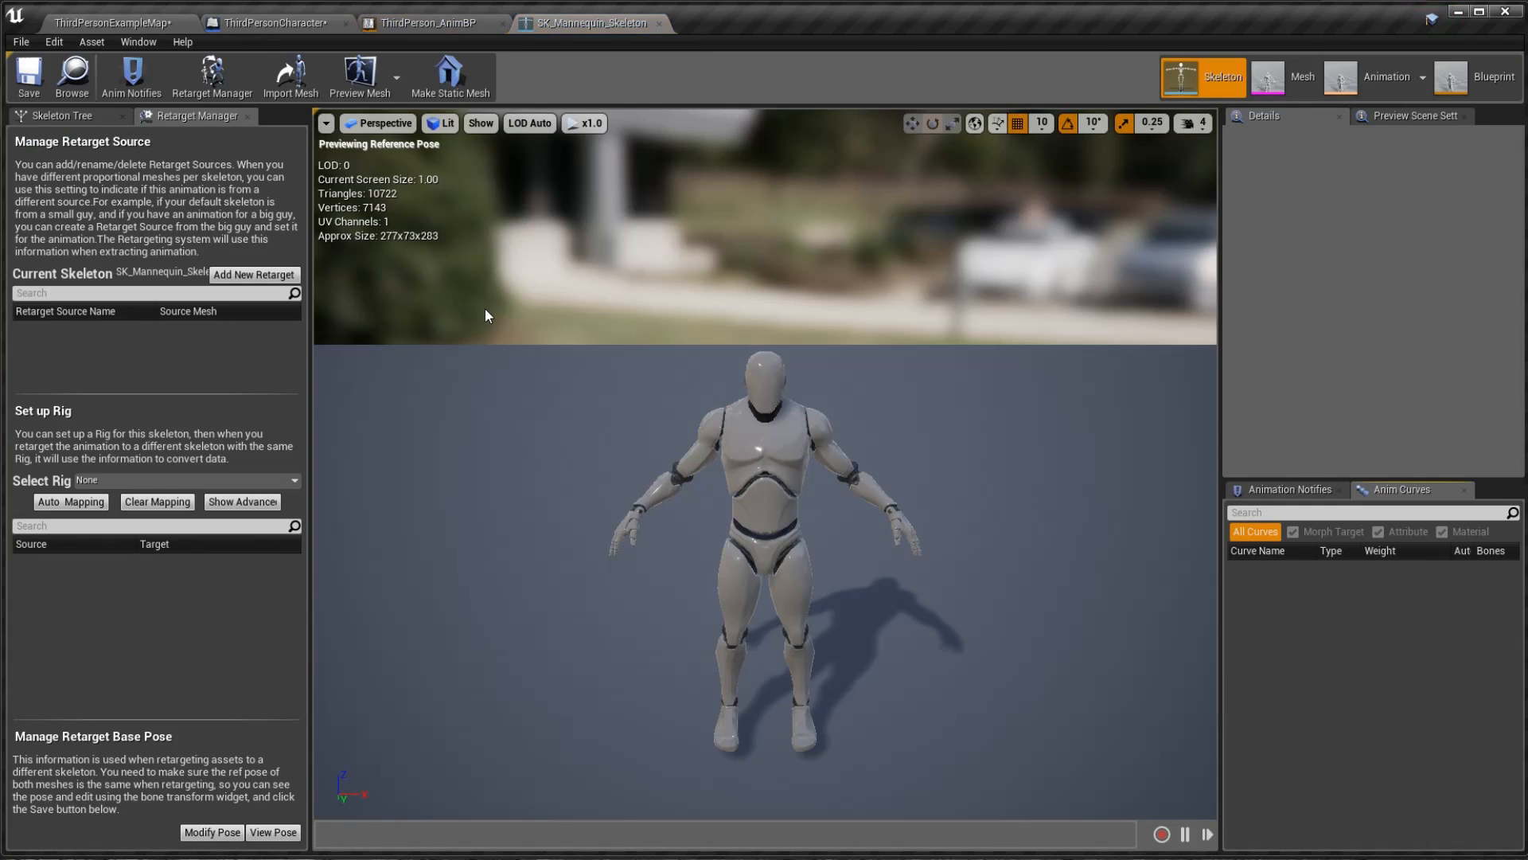
{"action": "left_click", "coordinate": [79, 117]}
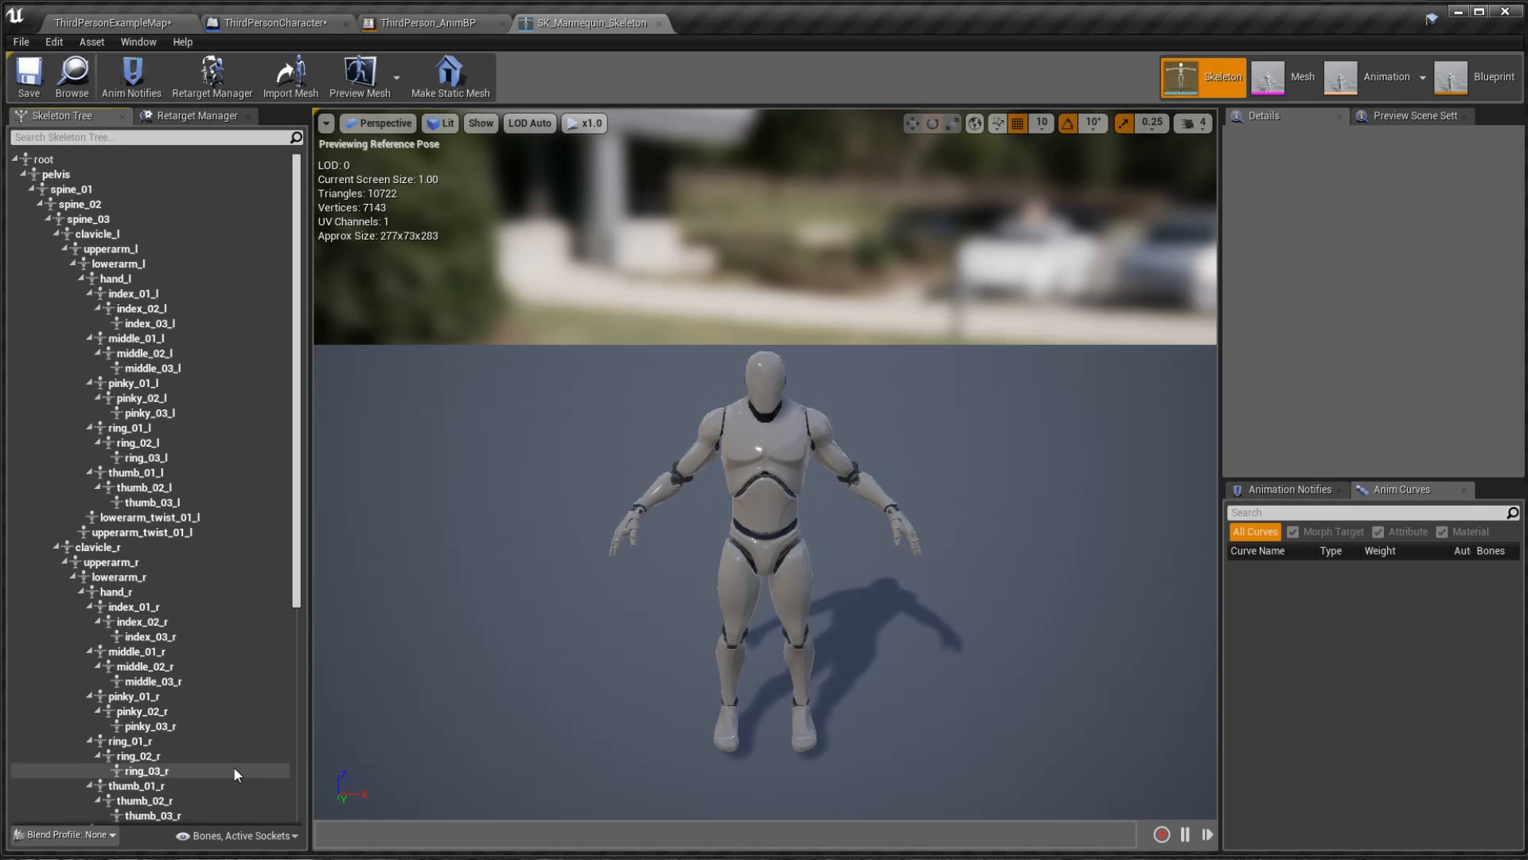
{"action": "left_click_drag", "start_coordinate": [295, 421], "coordinate": [292, 382]}
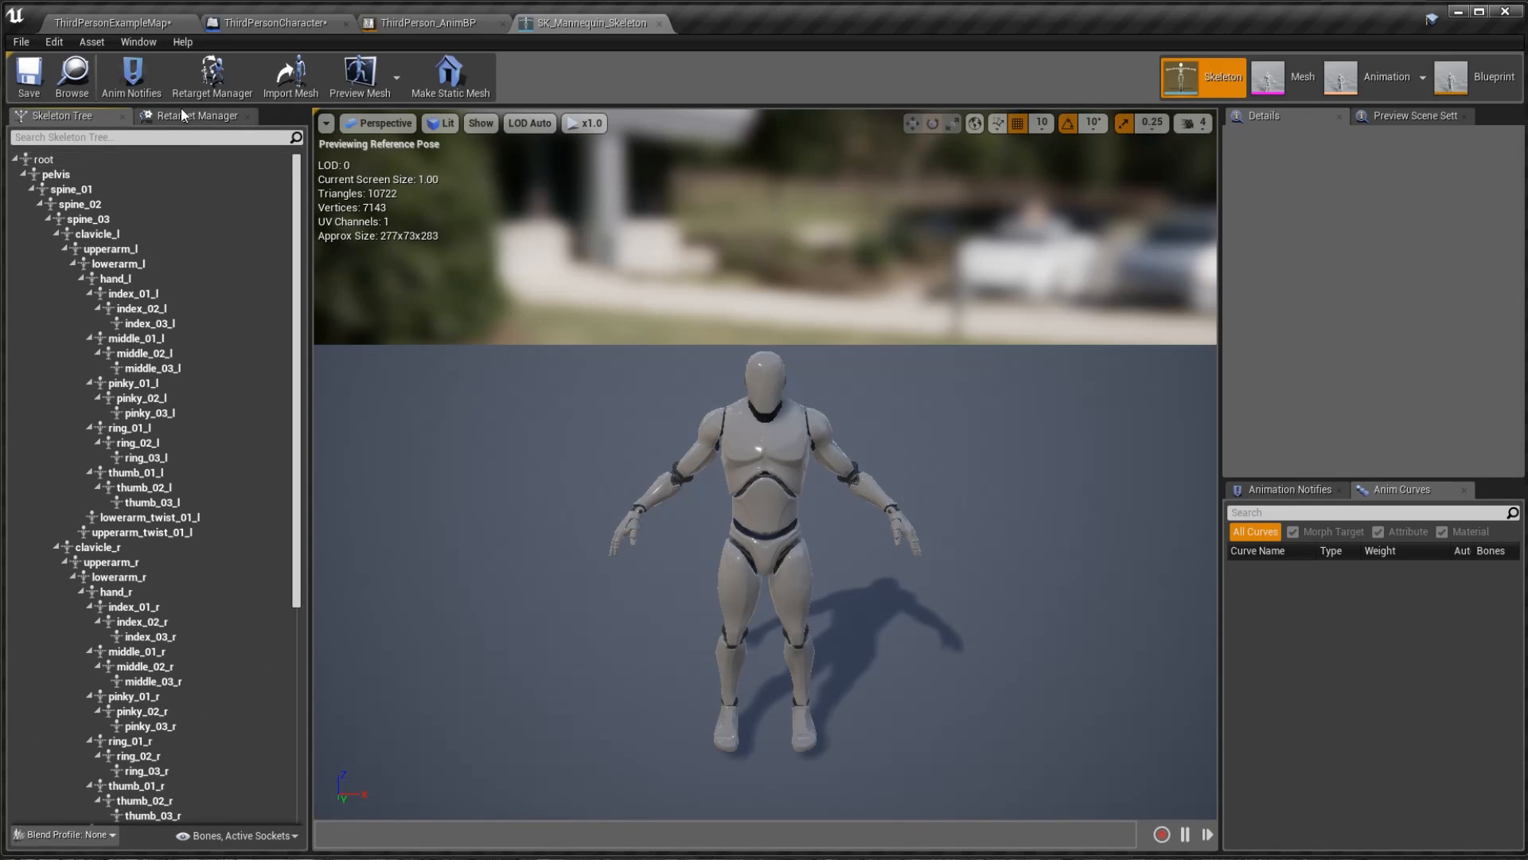
- Open the Freddy_Skeleton asset from the FNF/Models/Freddy folder
{"action": "left_click", "coordinate": [141, 24]}
{"action": "left_click", "coordinate": [334, 607]}
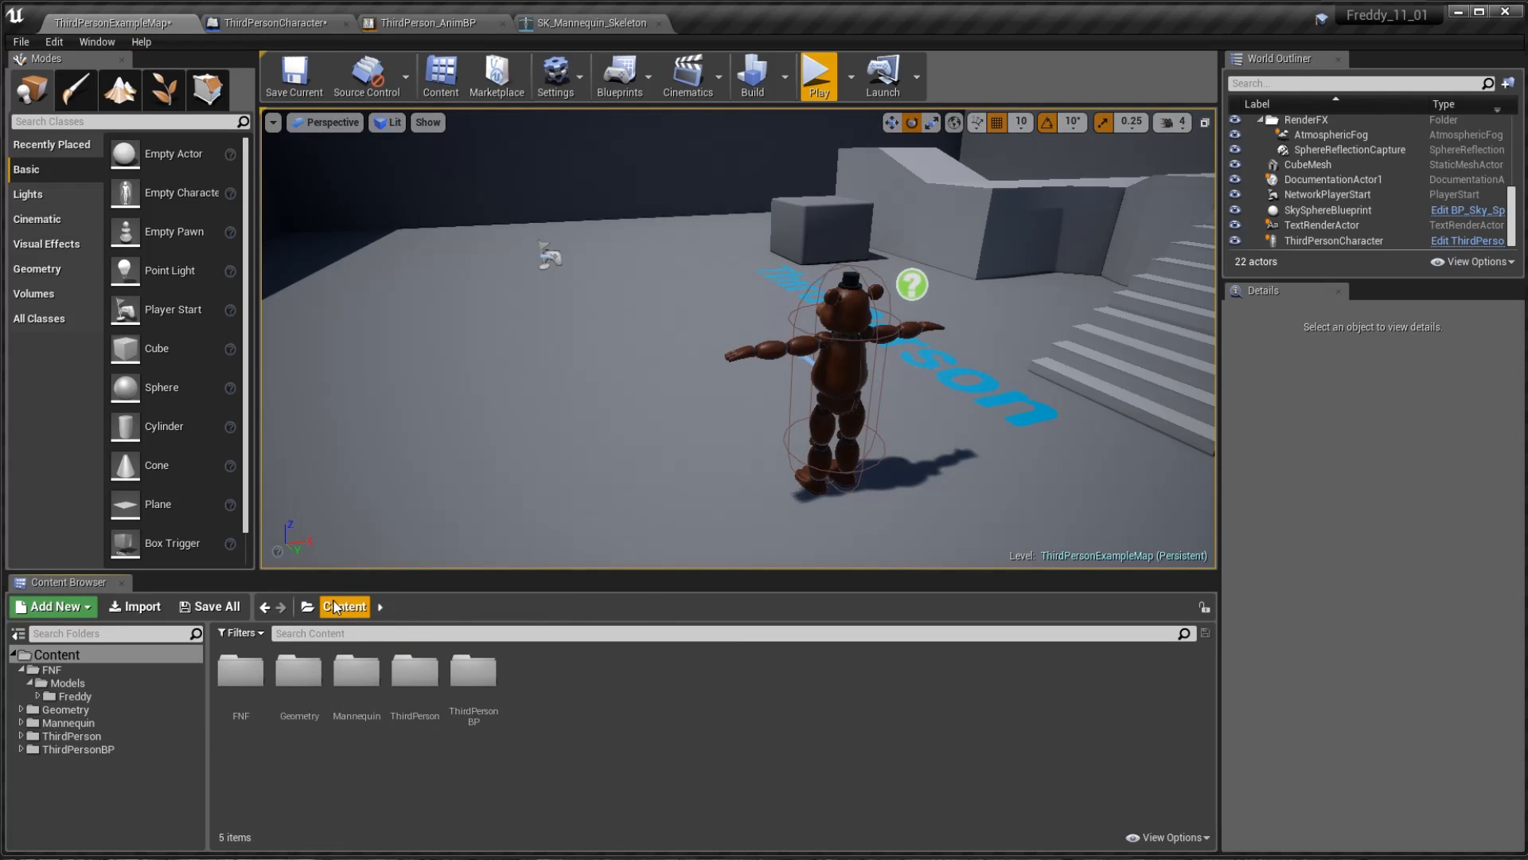
{"action": "double_click", "coordinate": [473, 672]}
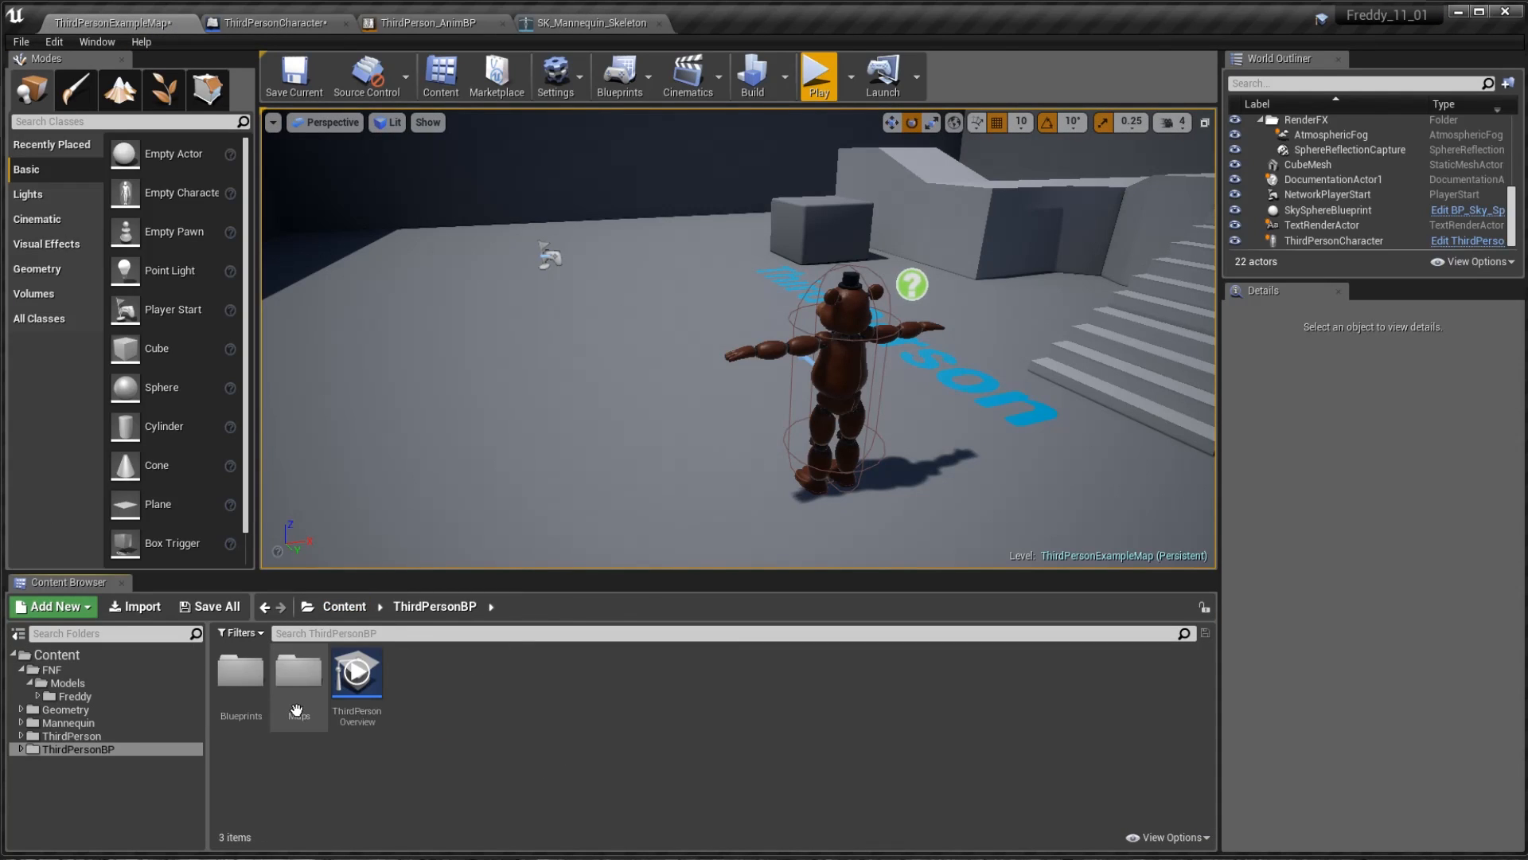
{"action": "left_click", "coordinate": [344, 606]}
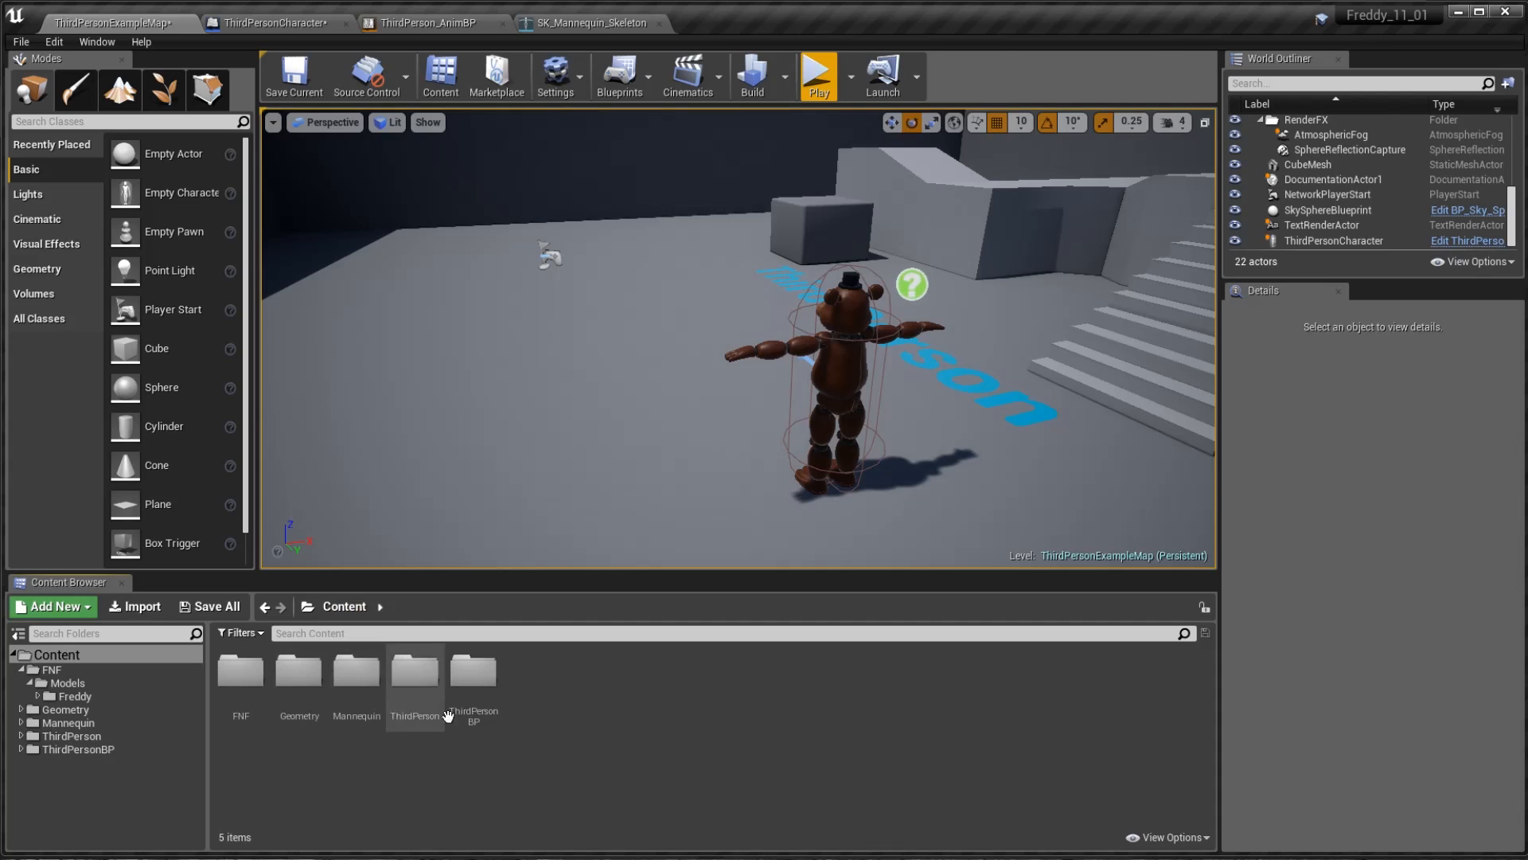
{"action": "double_click", "coordinate": [235, 677]}
{"action": "double_click", "coordinate": [239, 675]}
{"action": "double_click", "coordinate": [239, 675]}
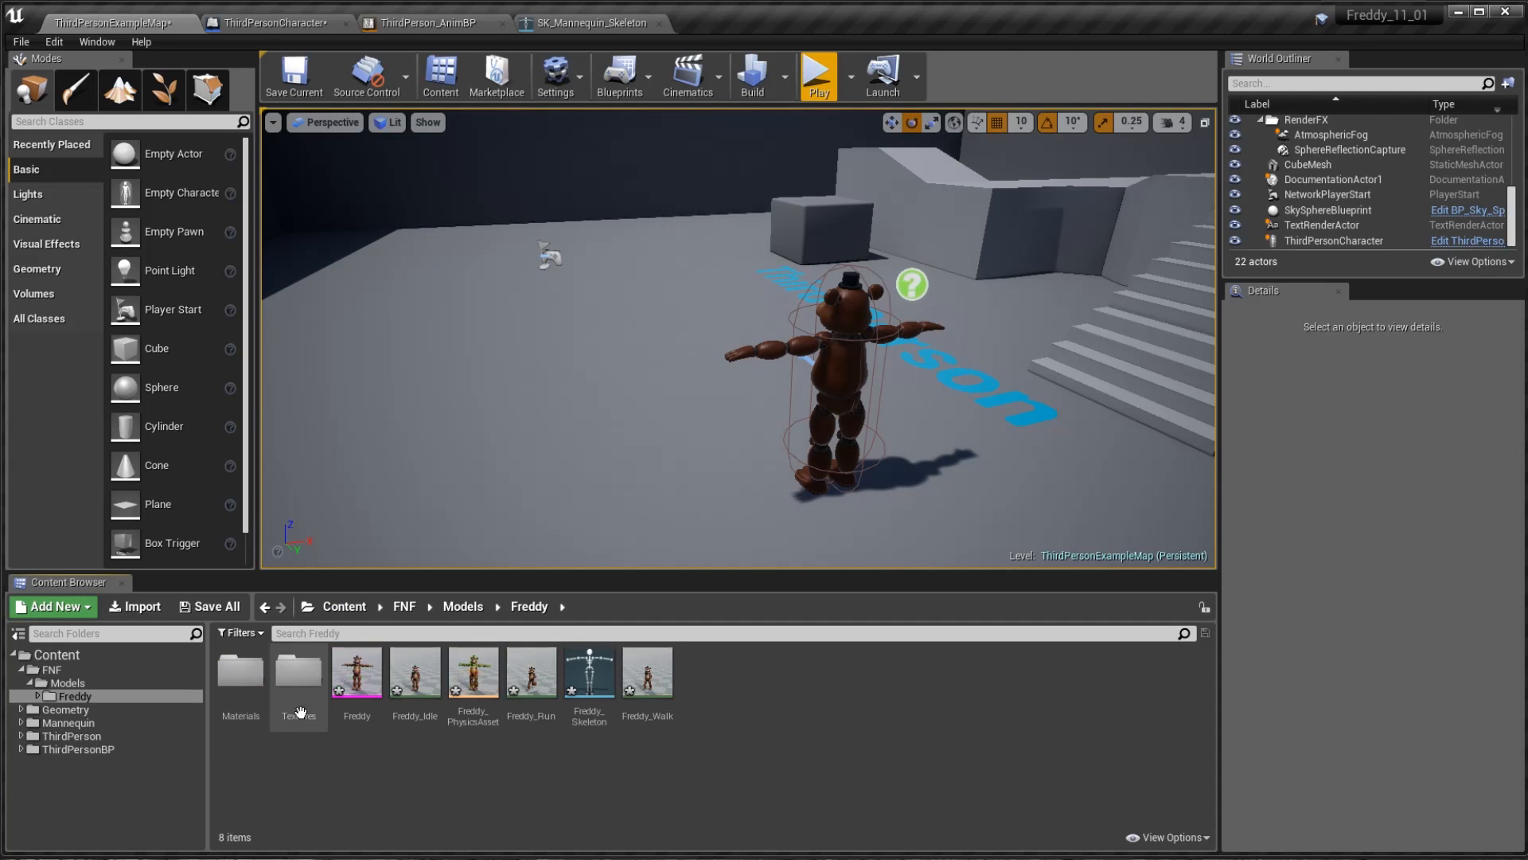
{"action": "double_click", "coordinate": [589, 672]}
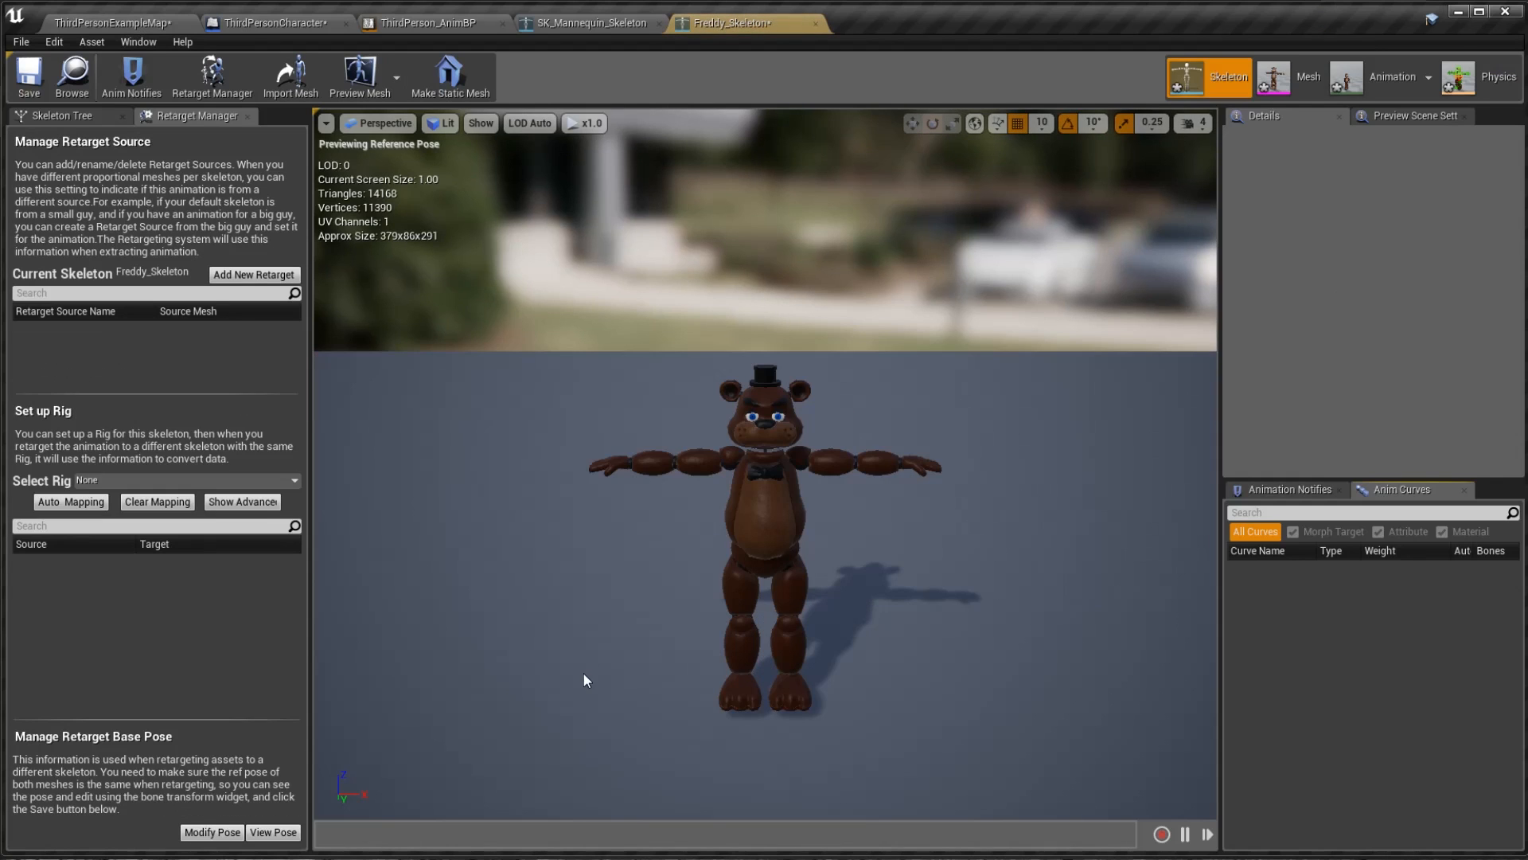
- Examine Freddy's bone hierarchy and compare it with the mannequin skeleton's
{"action": "left_click", "coordinate": [73, 116]}
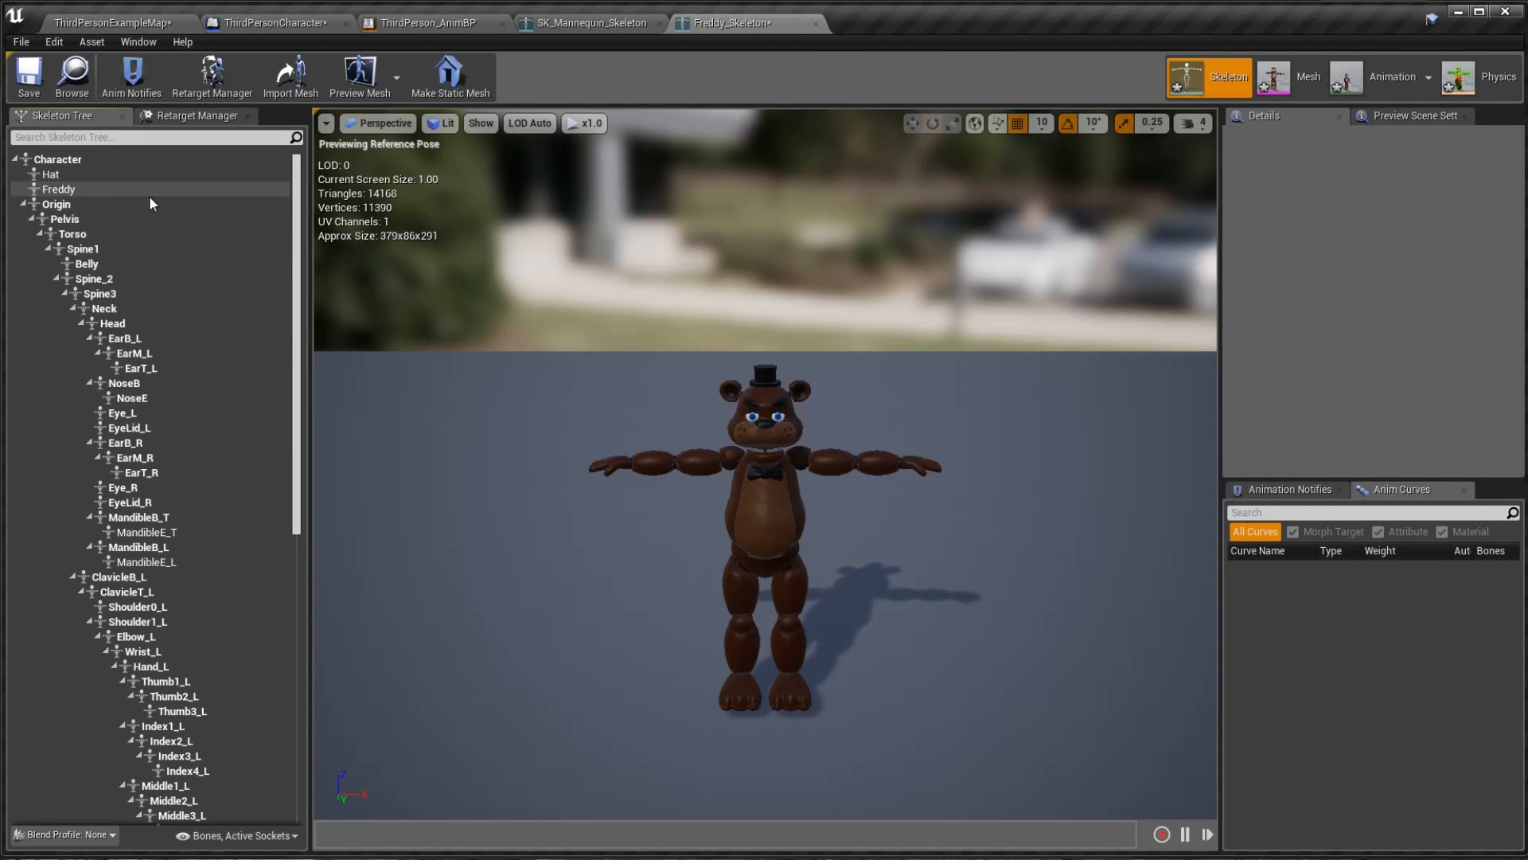
{"action": "left_click_drag", "start_coordinate": [300, 208], "coordinate": [331, 417]}
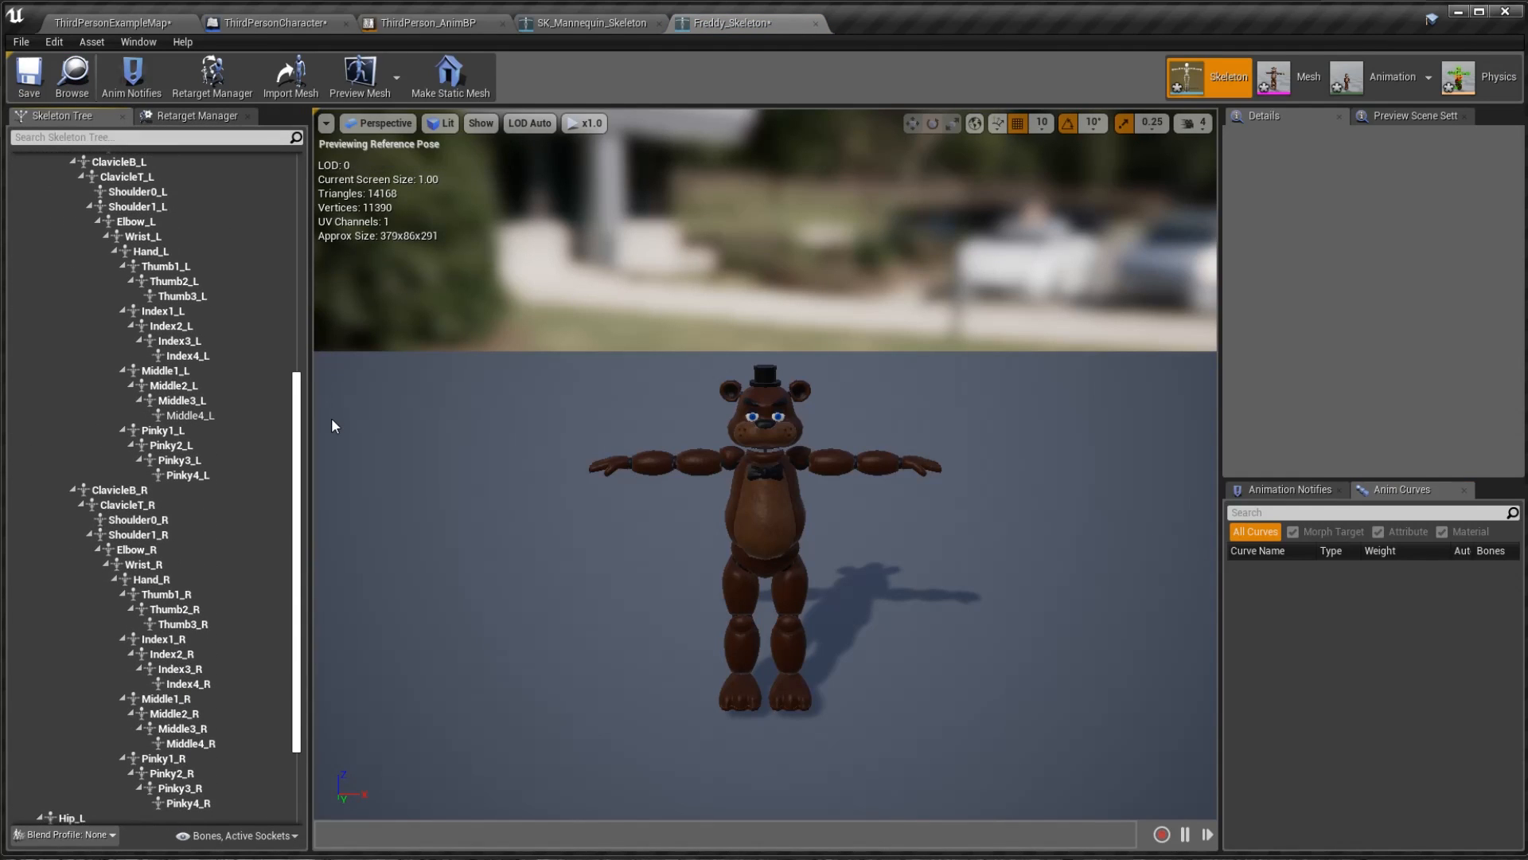
{"action": "left_click", "coordinate": [609, 23]}
{"action": "left_click", "coordinate": [749, 24]}
{"action": "left_click_drag", "start_coordinate": [295, 474], "coordinate": [291, 207]}
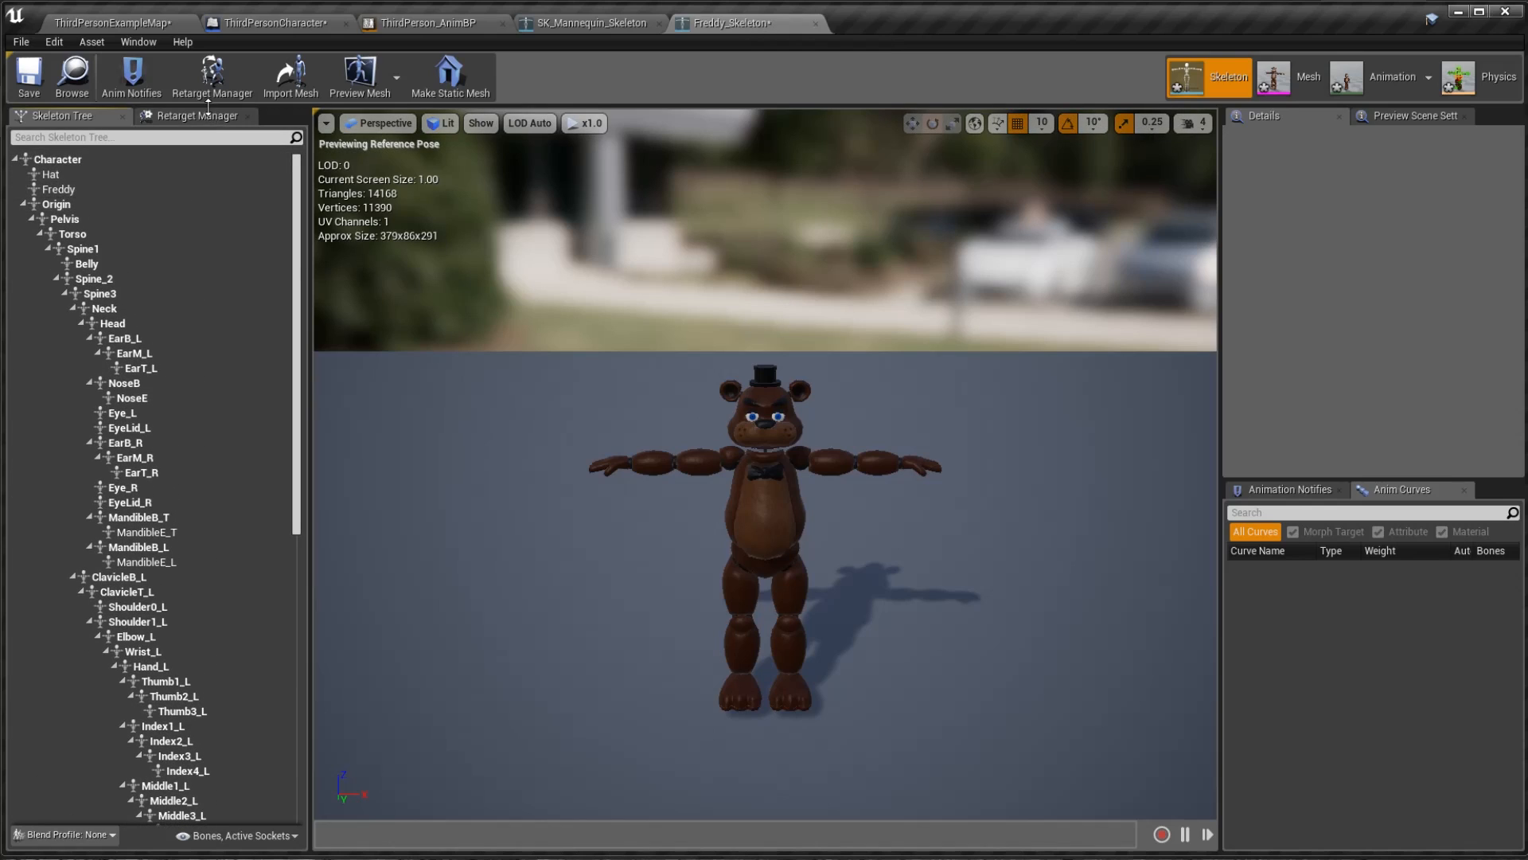
- Check the rig choices in Freddy_Skeleton's retargeting settings without selecting one, and save the skeleton
{"action": "left_click", "coordinate": [205, 116]}
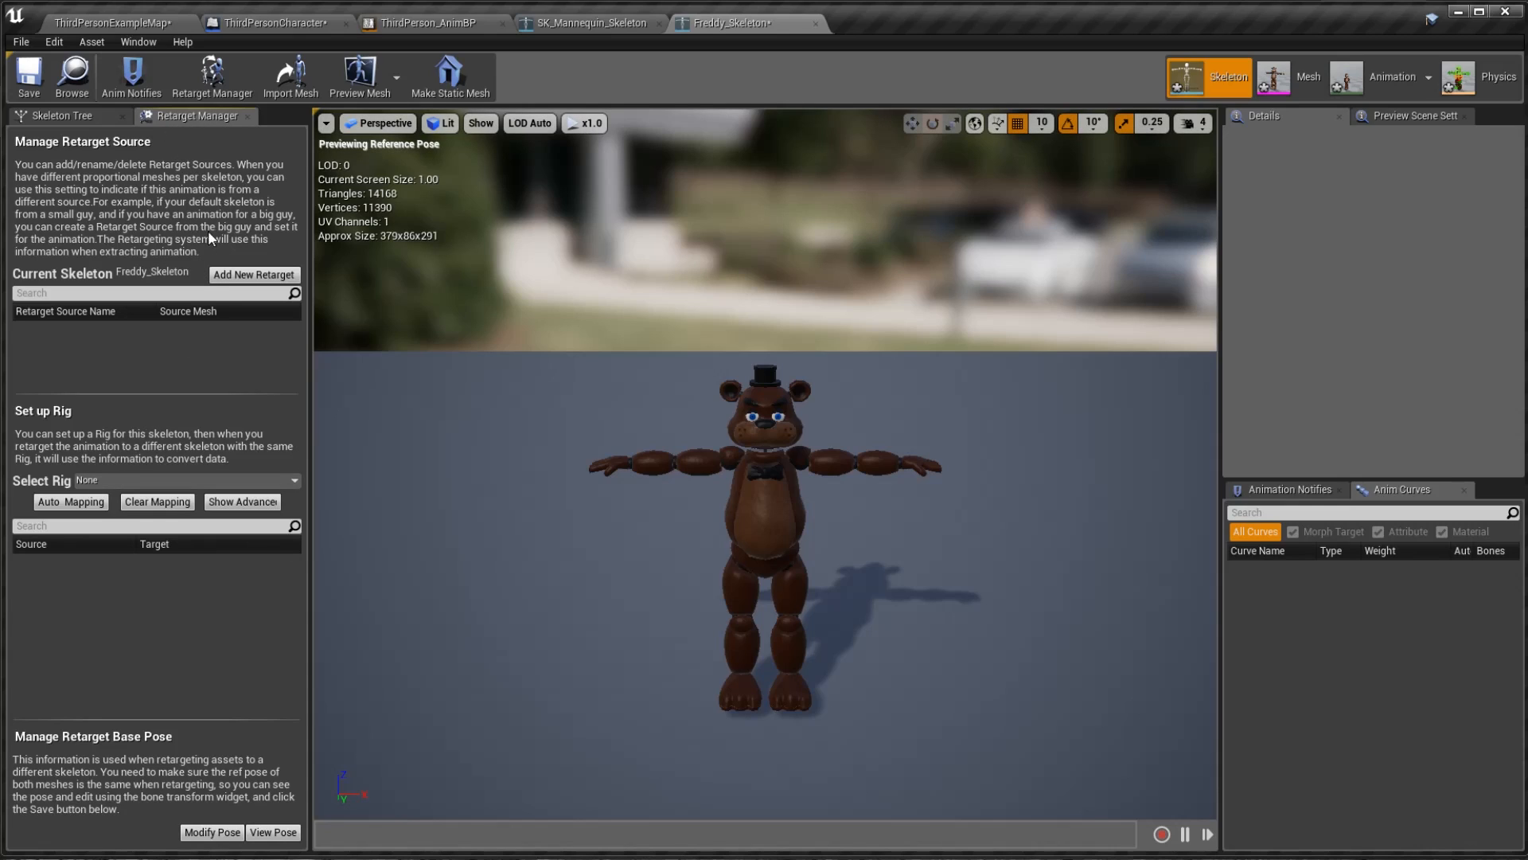
{"action": "left_click", "coordinate": [169, 478]}
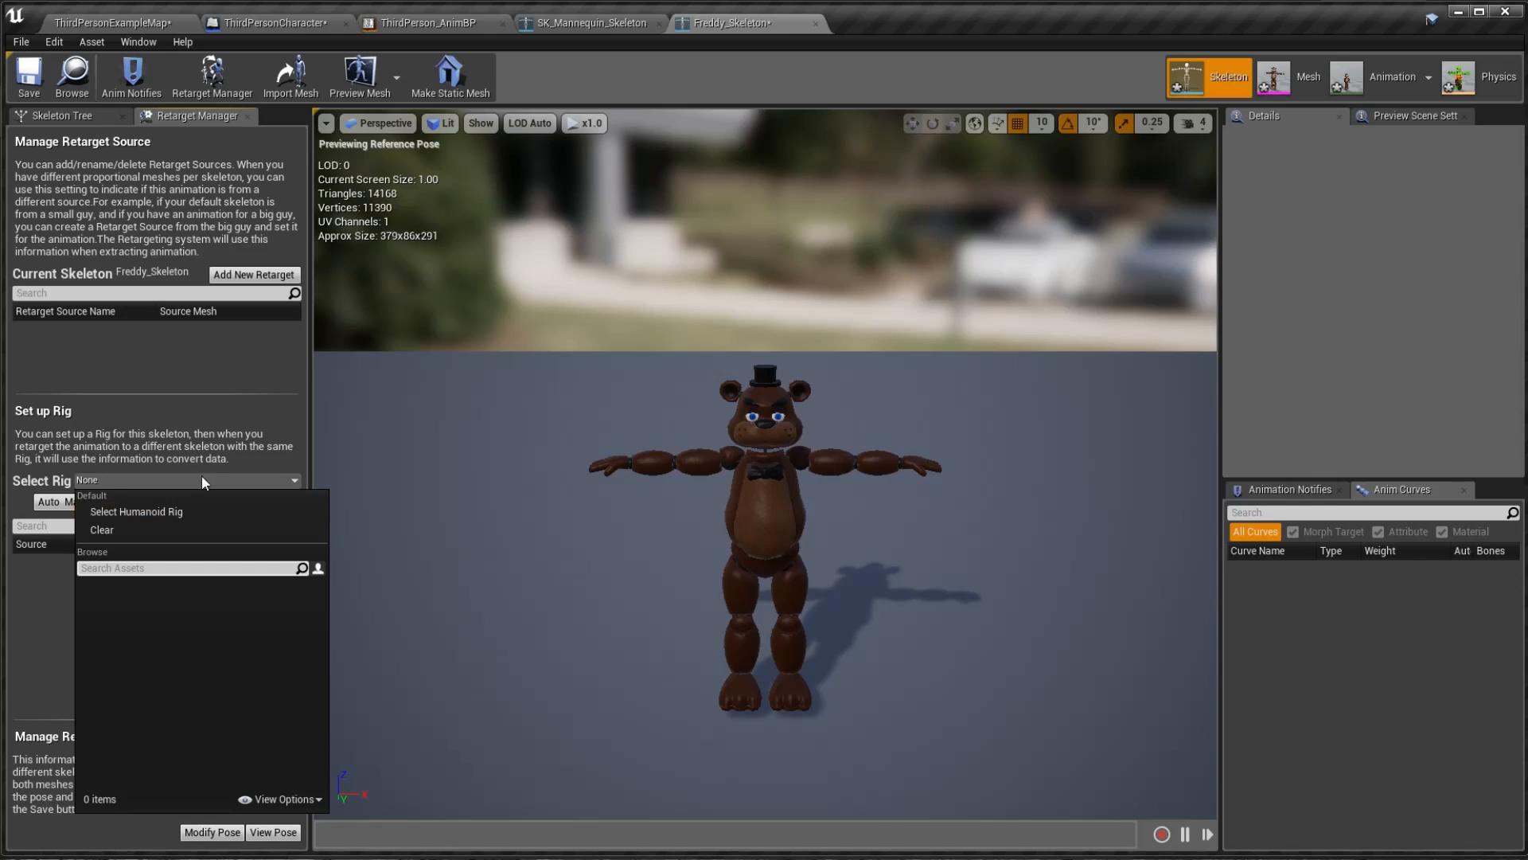
{"action": "left_click", "coordinate": [231, 353]}
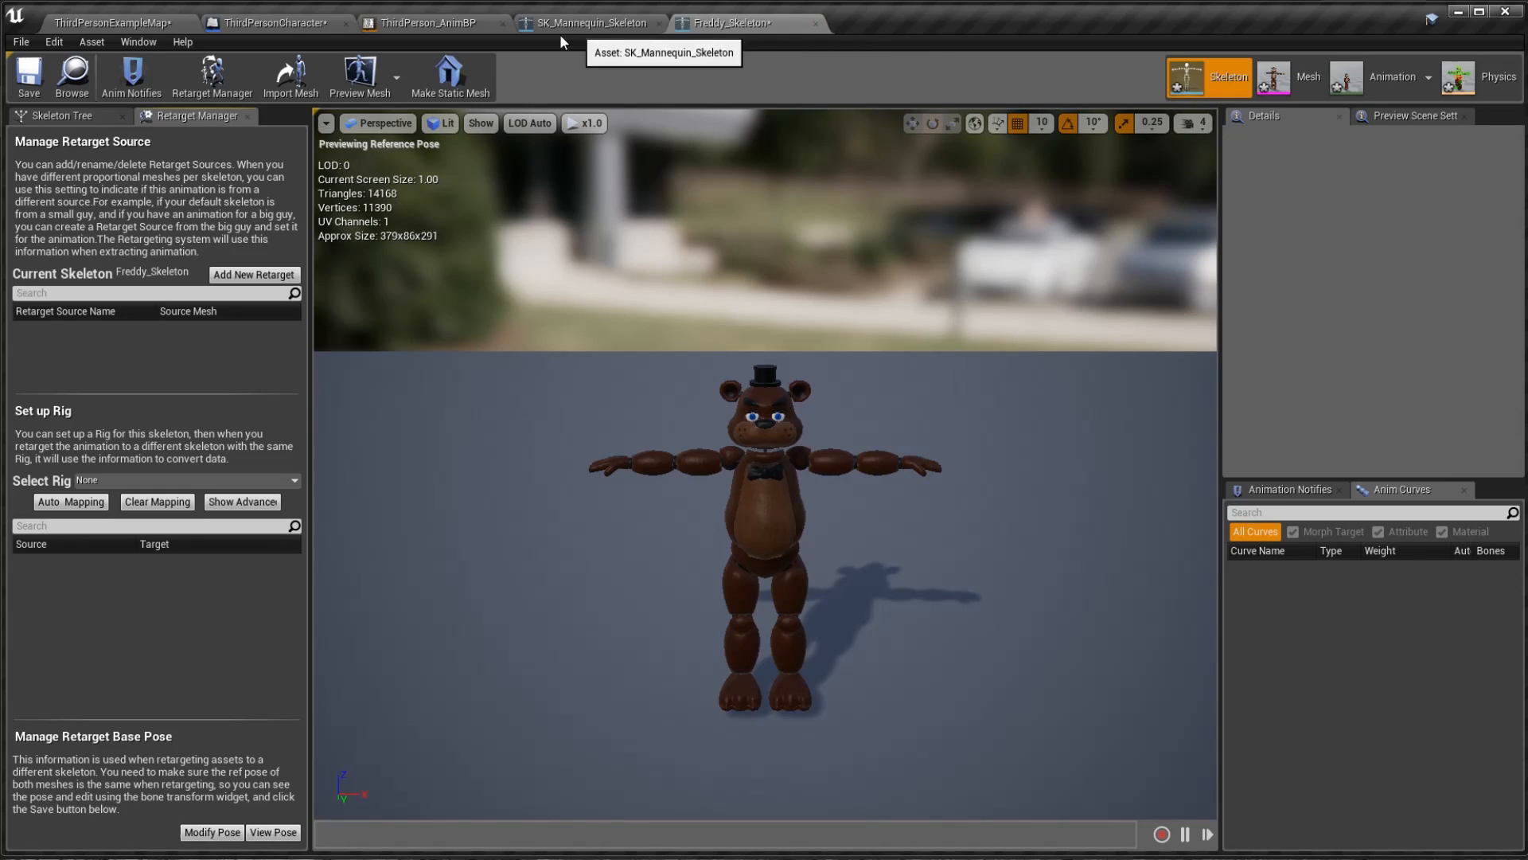
{"action": "left_click", "coordinate": [28, 90]}
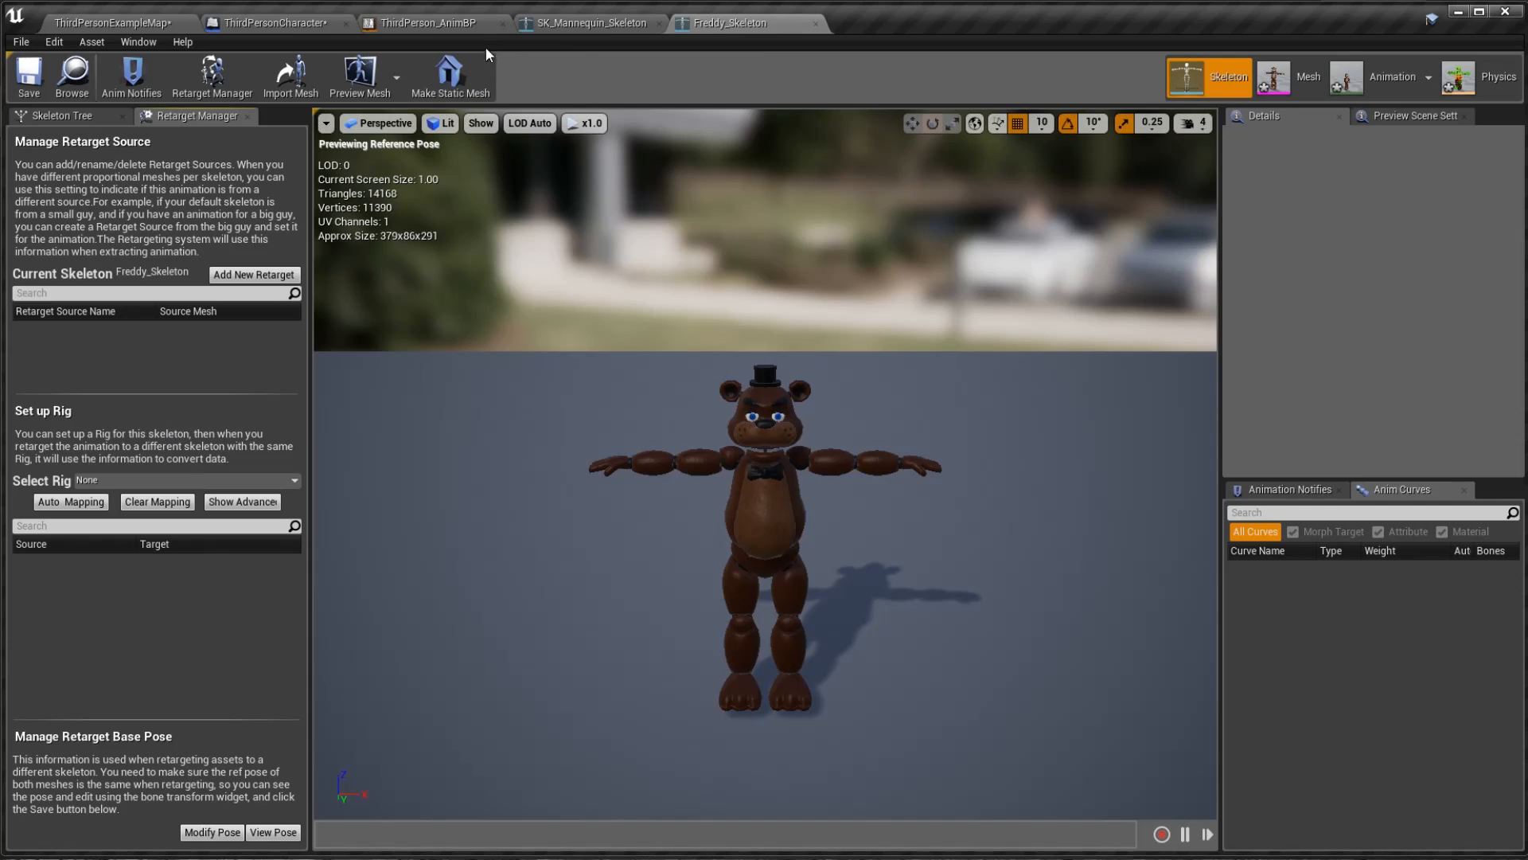
- Create a Blend Space 1D based on Freddy_Skeleton in the FNF/Models/Freddy folder
{"action": "left_click", "coordinate": [605, 24]}
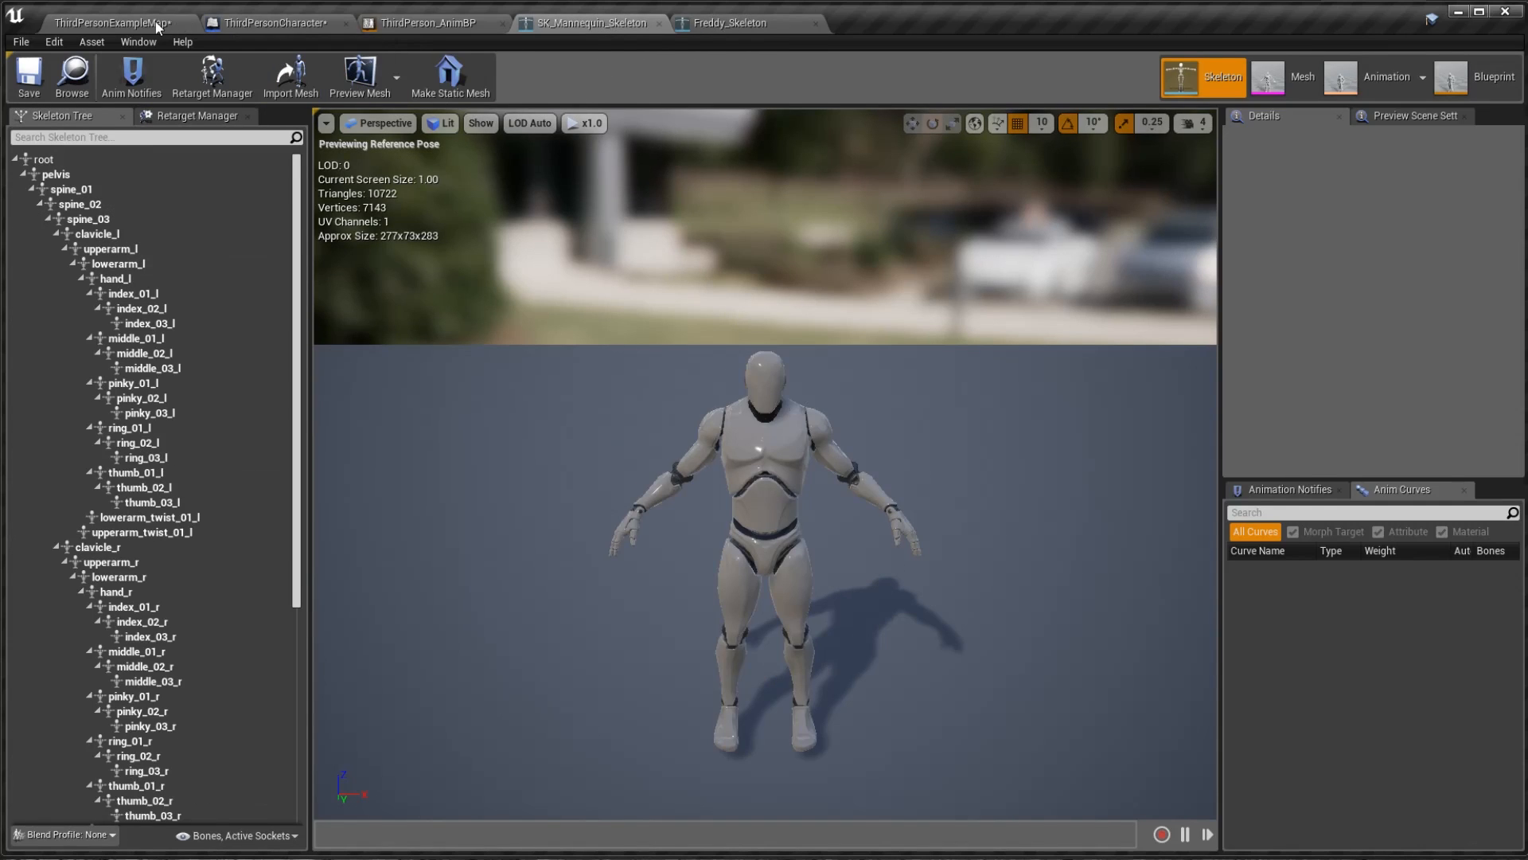
{"action": "left_click", "coordinate": [119, 23]}
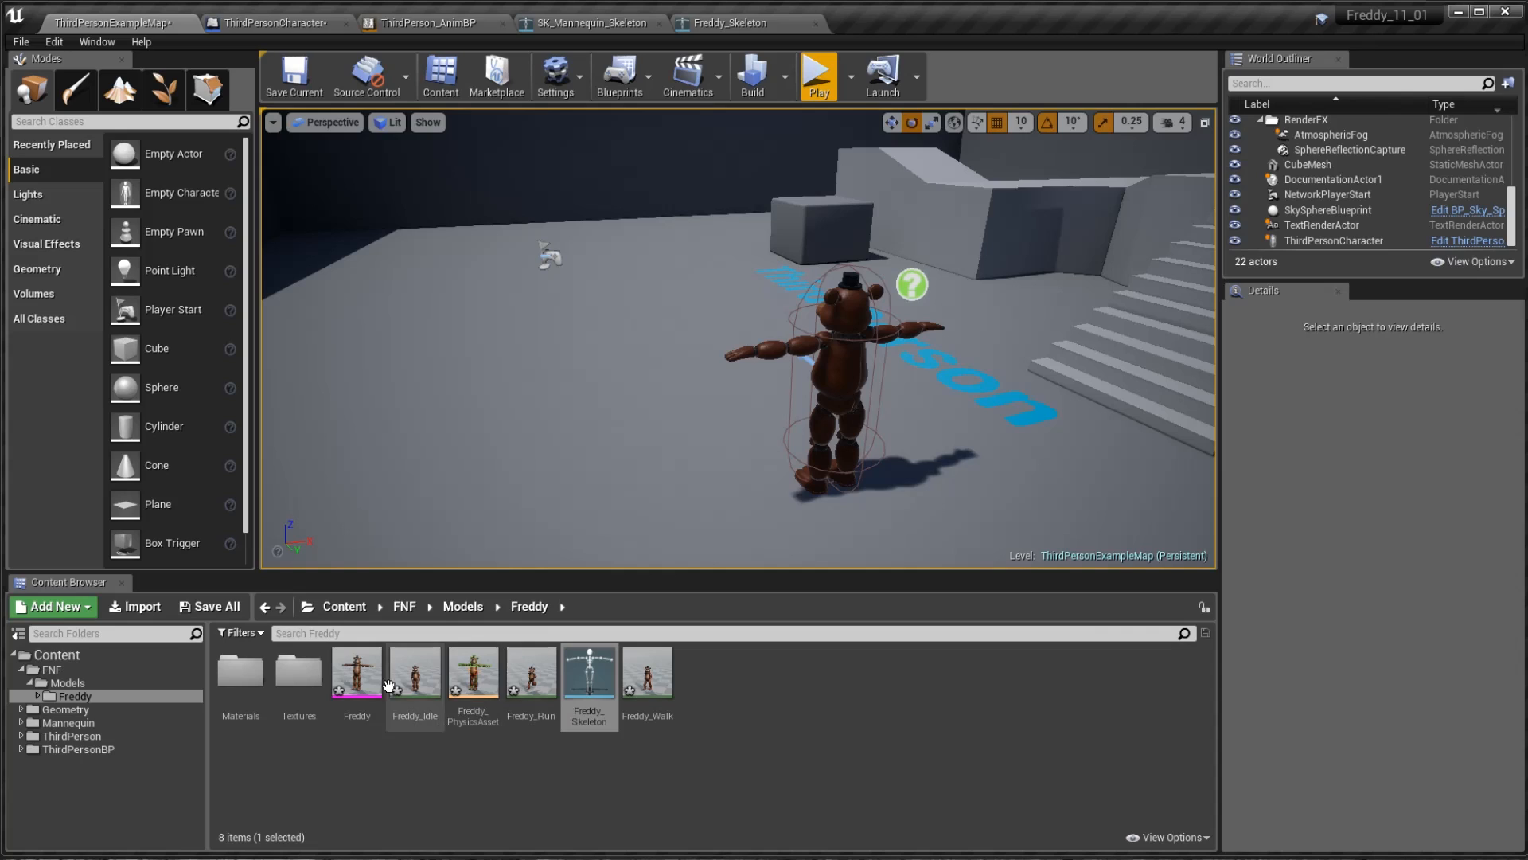
{"action": "left_click", "coordinate": [537, 784]}
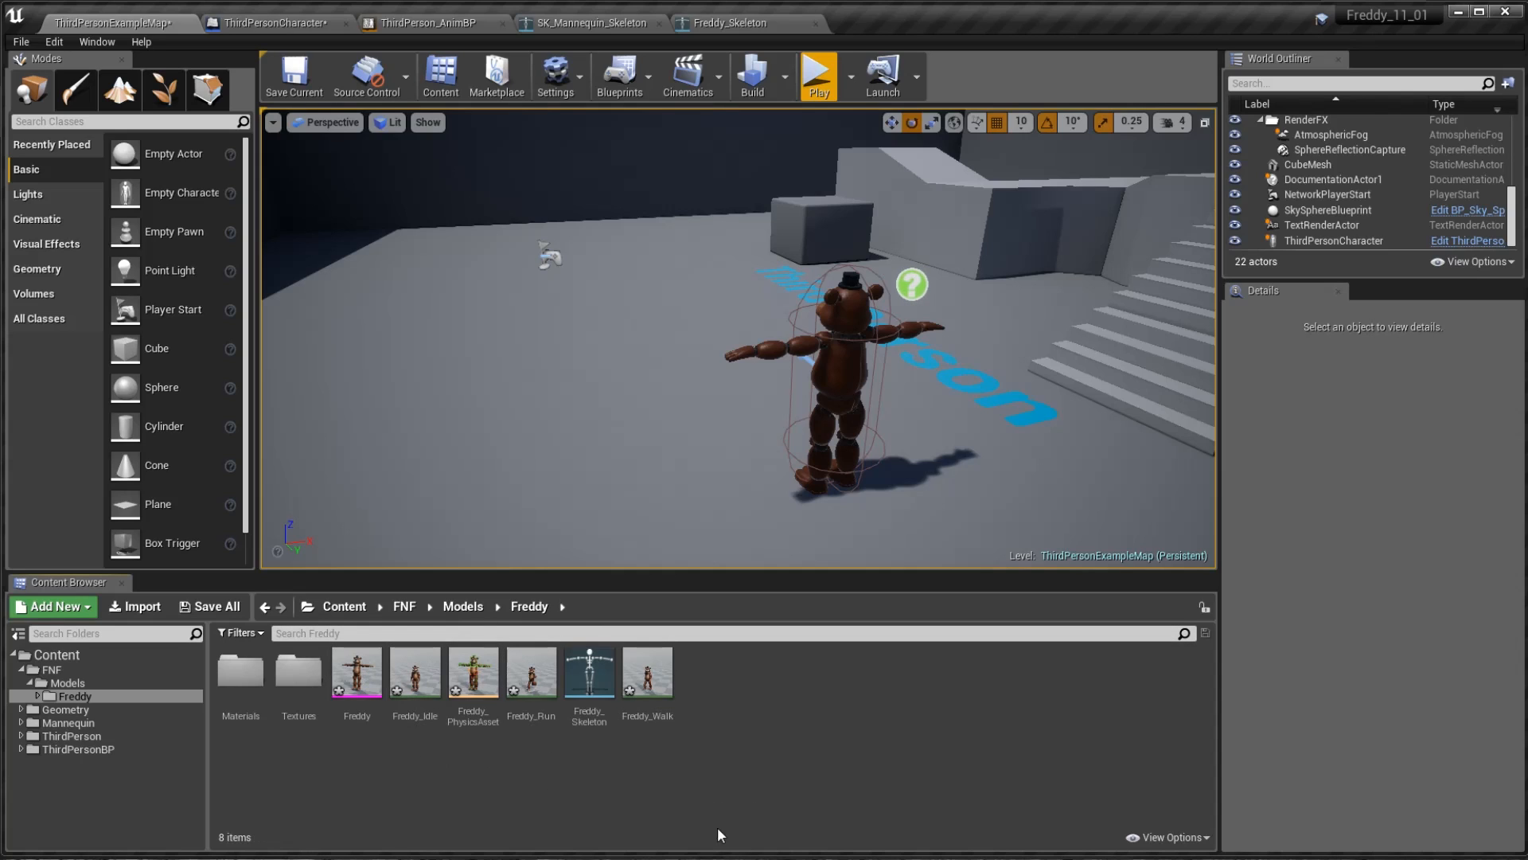
{"action": "right_click", "coordinate": [732, 741]}
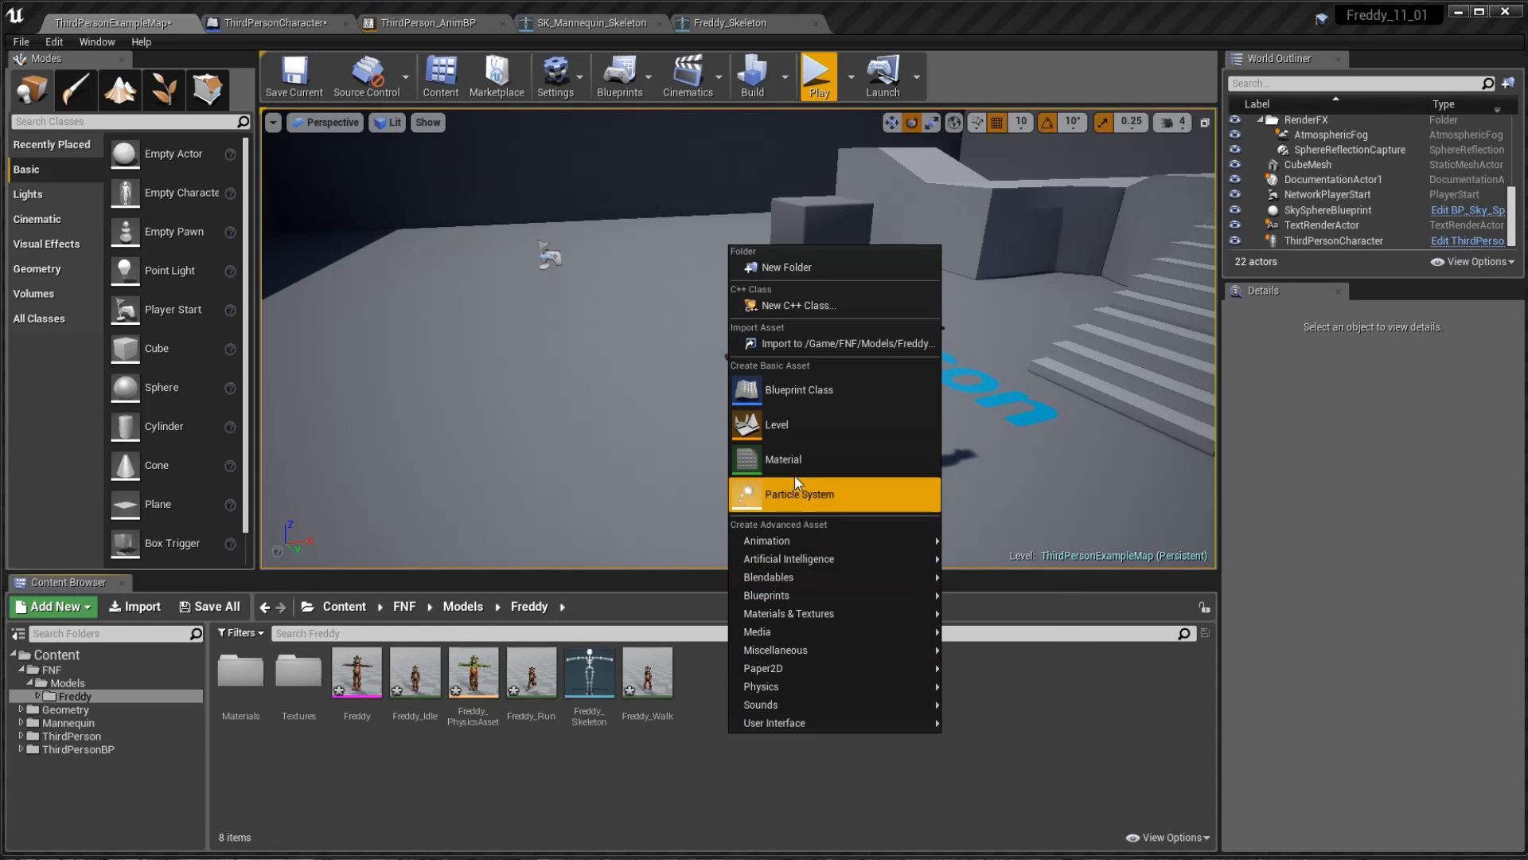
{"action": "mouse_move", "coordinate": [833, 541]}
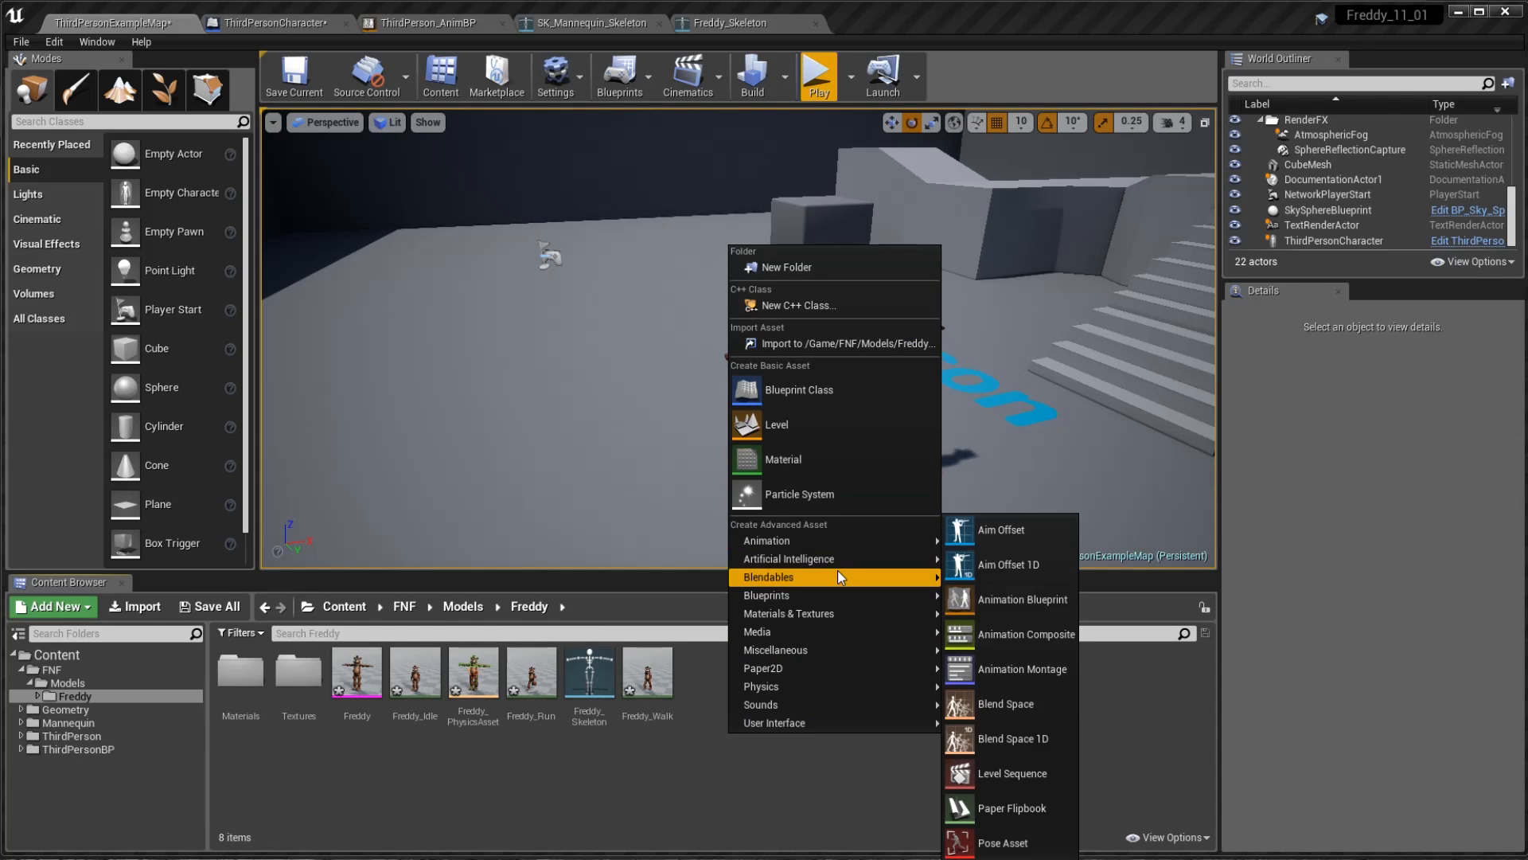
{"action": "left_click", "coordinate": [1043, 740]}
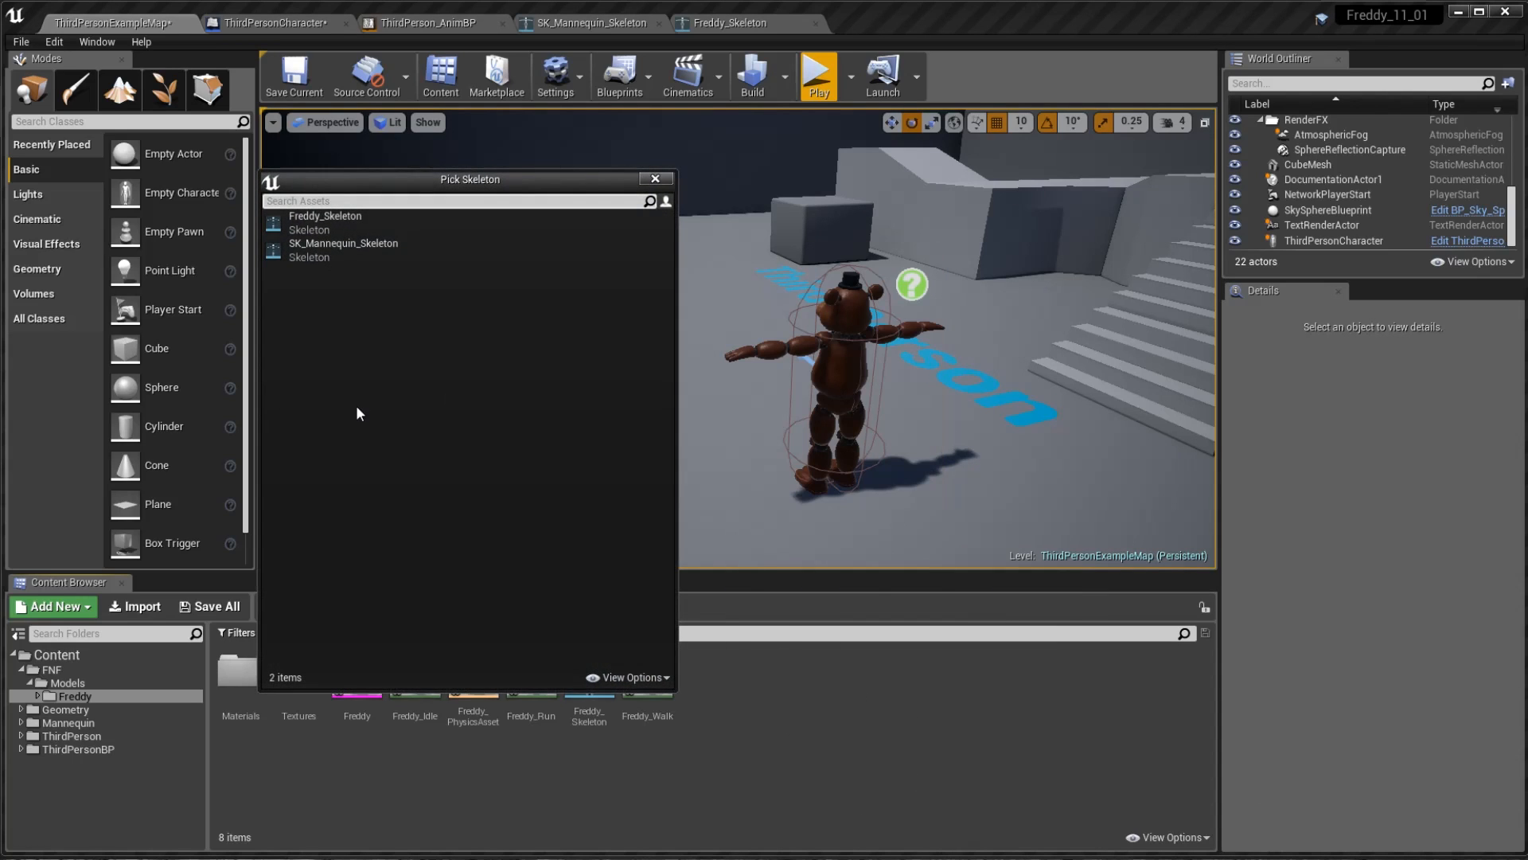
{"action": "left_click_drag", "start_coordinate": [570, 72], "coordinate": [529, 60]}
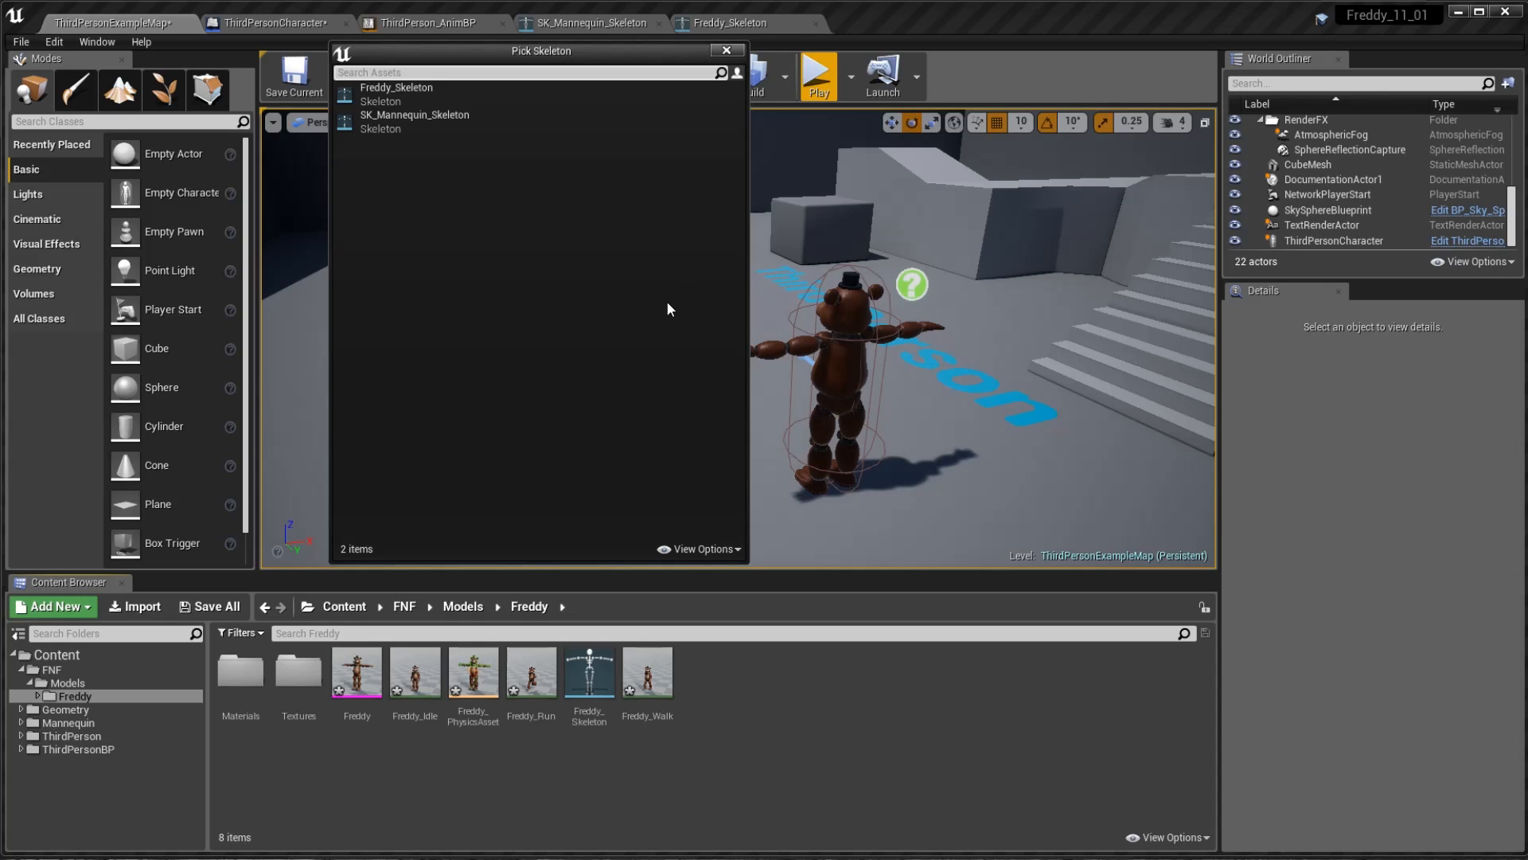
{"action": "left_click", "coordinate": [396, 91]}
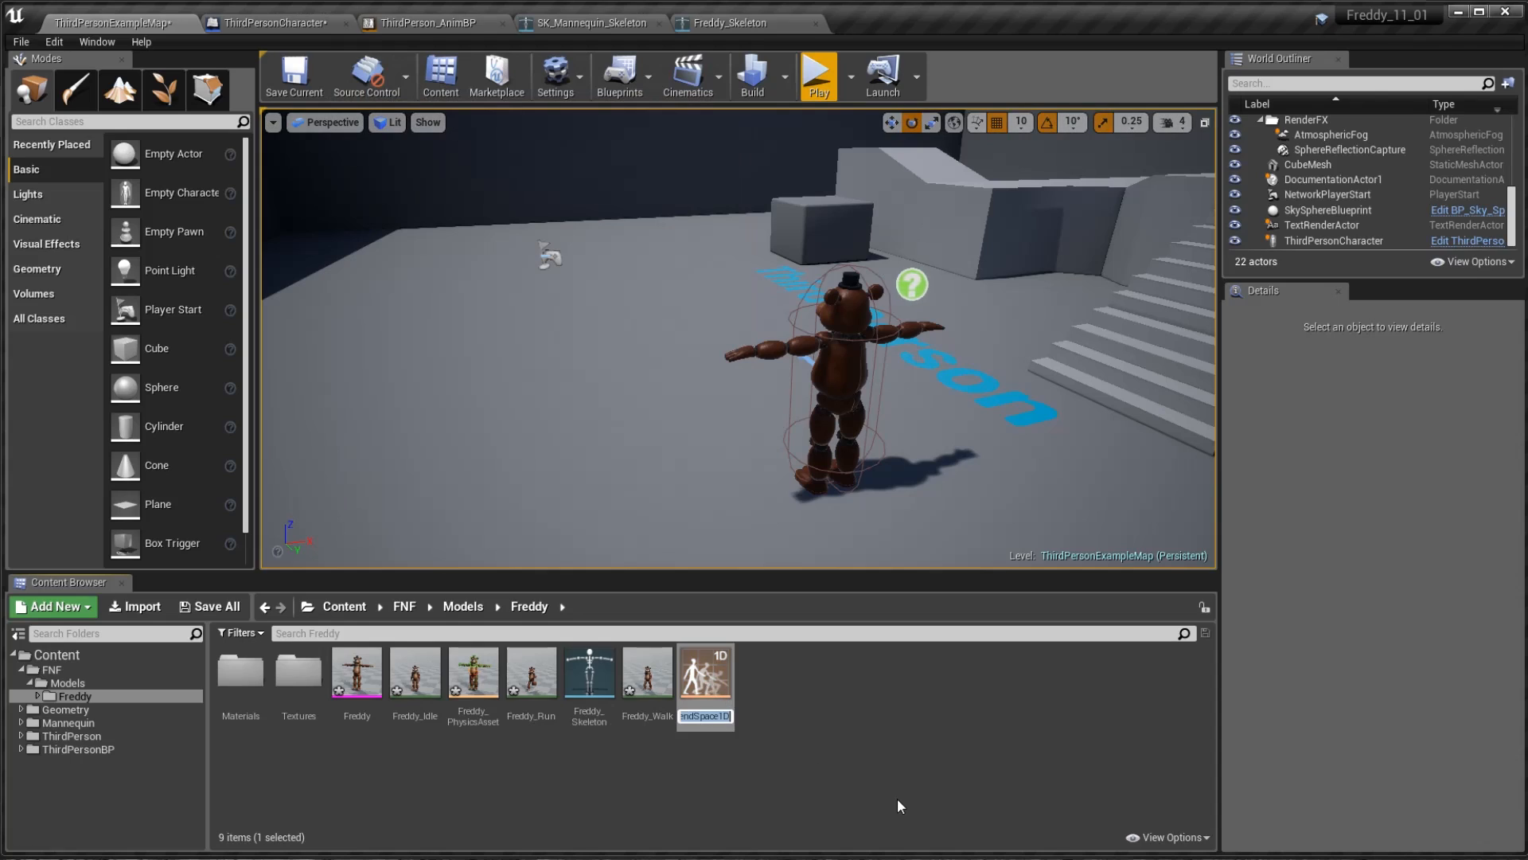
{"action": "key", "text": "Return"}
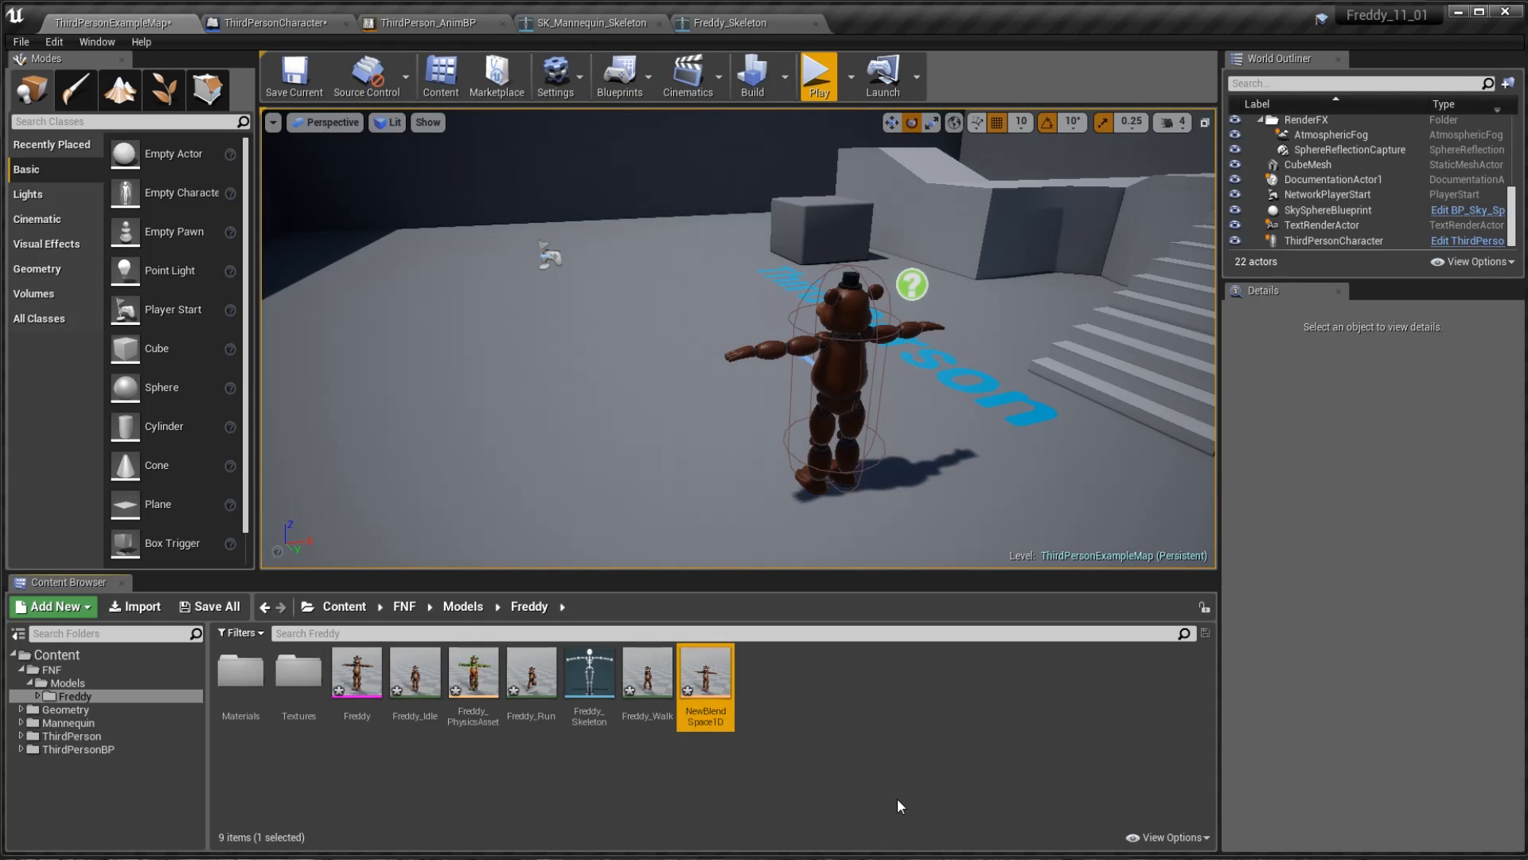
- Rename the new blend space as FreddyBlend
{"action": "key", "text": "F2"}
{"action": "type", "text": "FreddyB"}
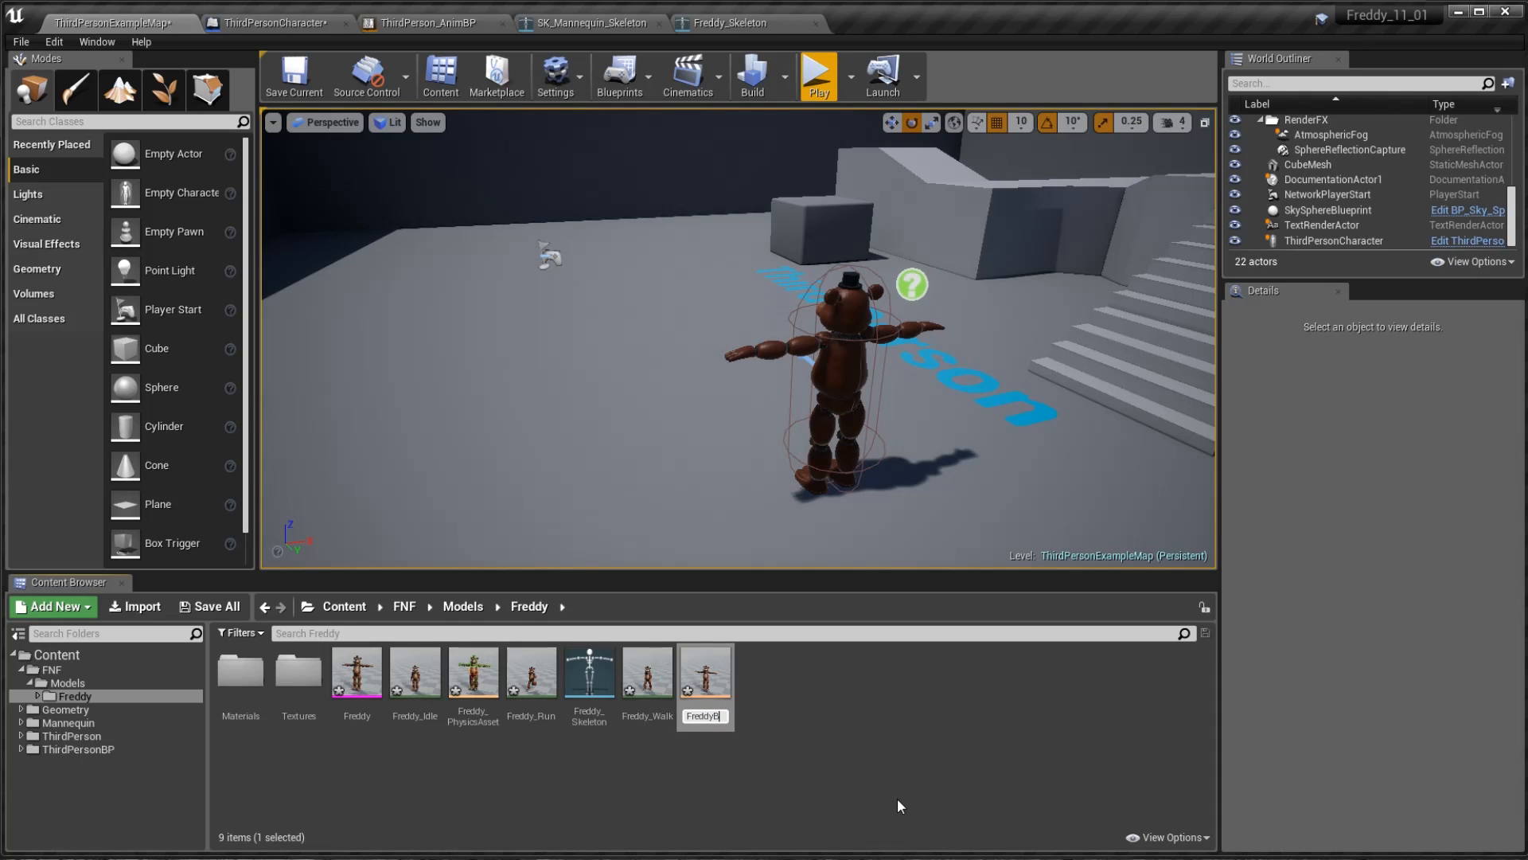
{"action": "type", "text": "lend"}
{"action": "key", "text": "Return"}
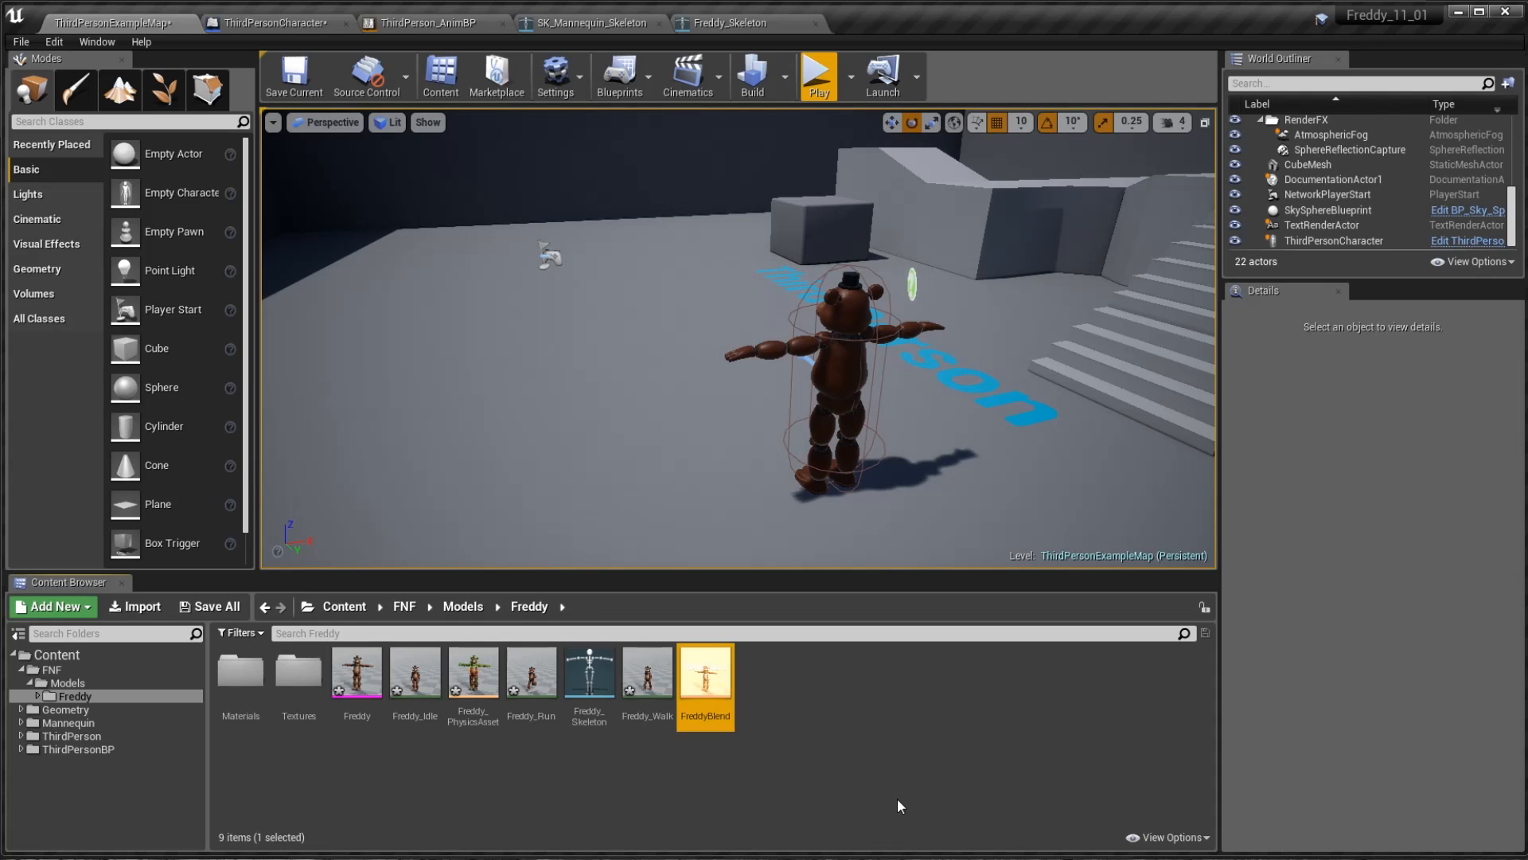
- Open FreddyBlend, place the Freddy_Idle animation at 0 on the horizontal axis, and preview the idle pose
{"action": "double_click", "coordinate": [697, 683]}
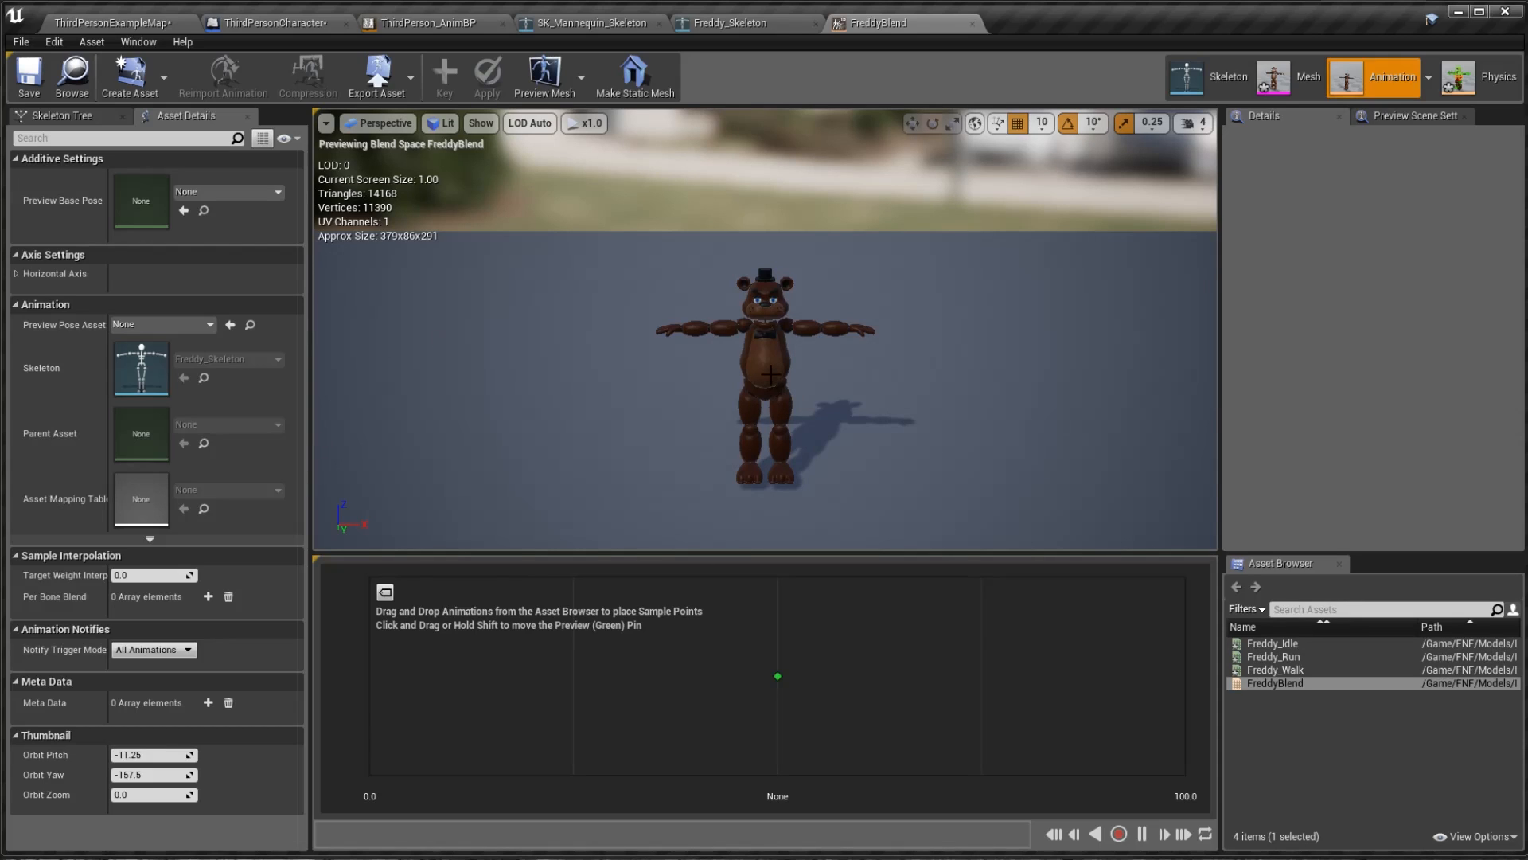
{"action": "left_click", "coordinate": [1273, 670]}
{"action": "left_click_drag", "start_coordinate": [1291, 649], "coordinate": [370, 675]}
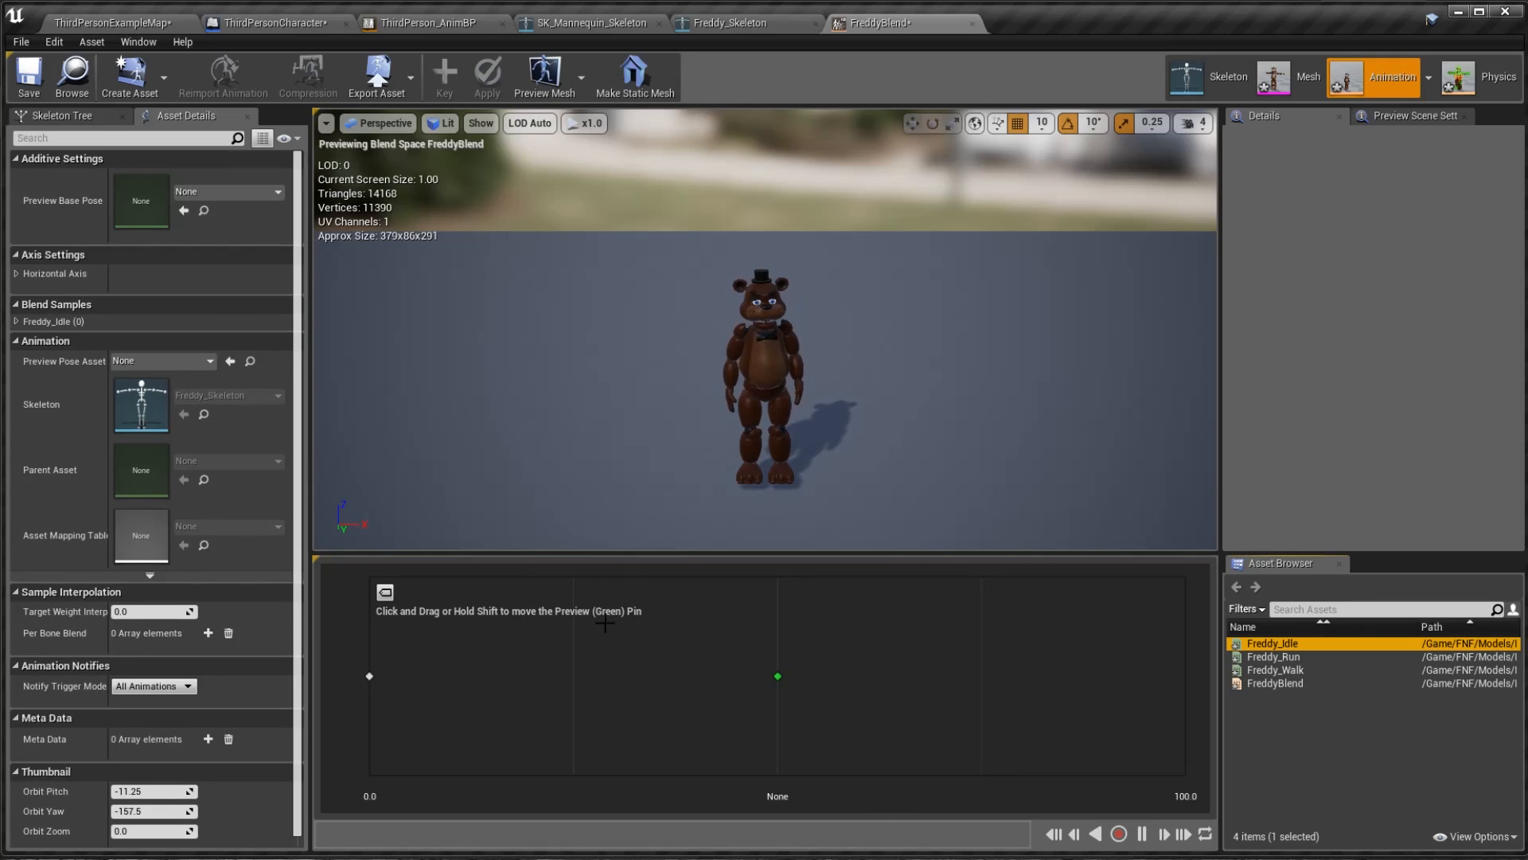
{"action": "left_click_drag", "start_coordinate": [594, 655], "coordinate": [437, 685]}
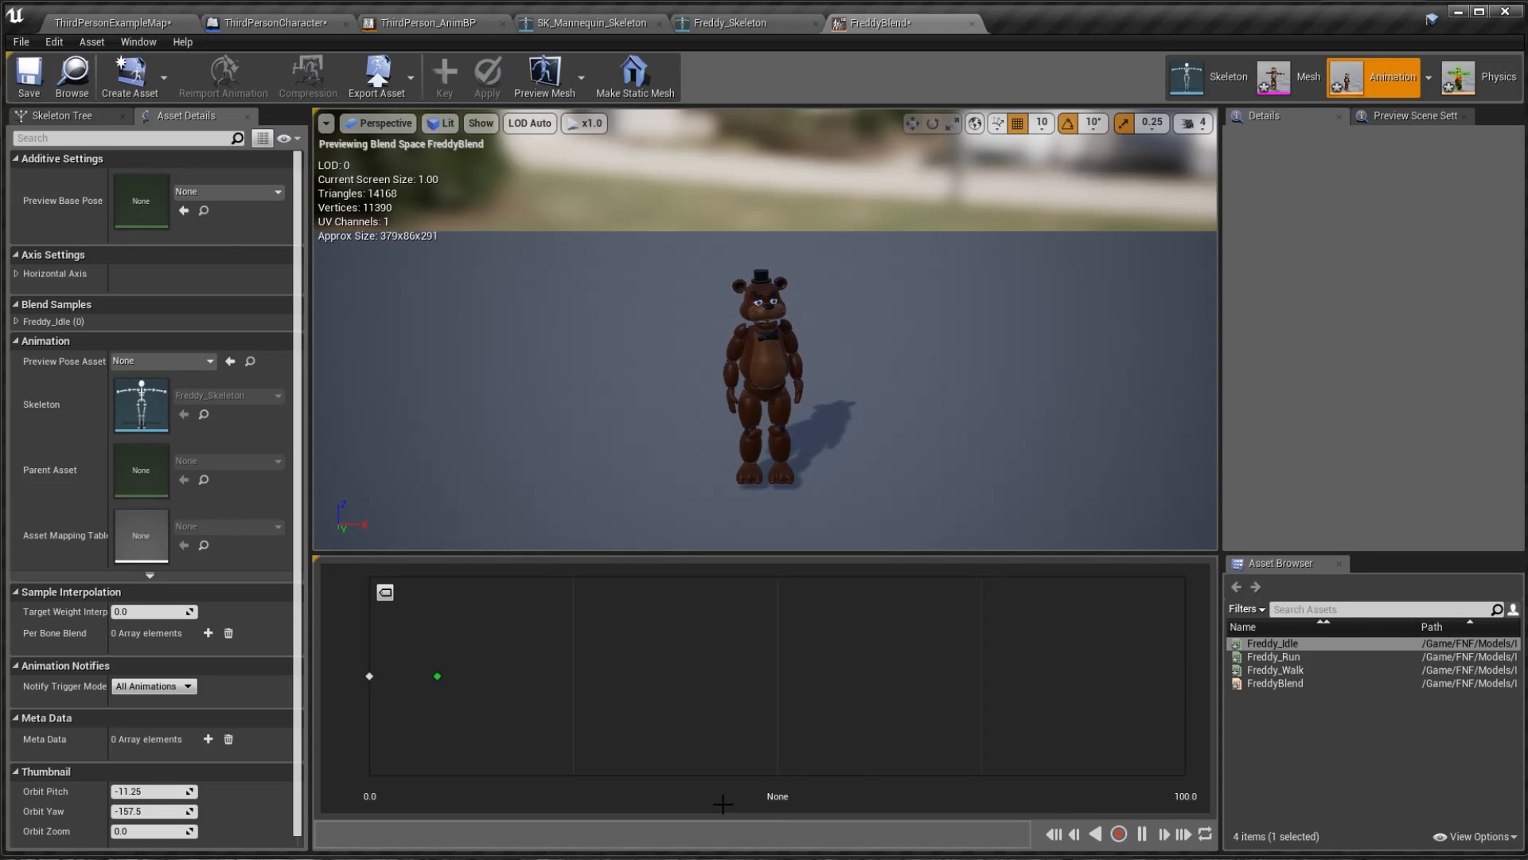
- Name FreddyBlend's horizontal axis Speed and set its maximum axis value to 250
{"action": "left_click", "coordinate": [16, 273]}
{"action": "left_click", "coordinate": [155, 294]}
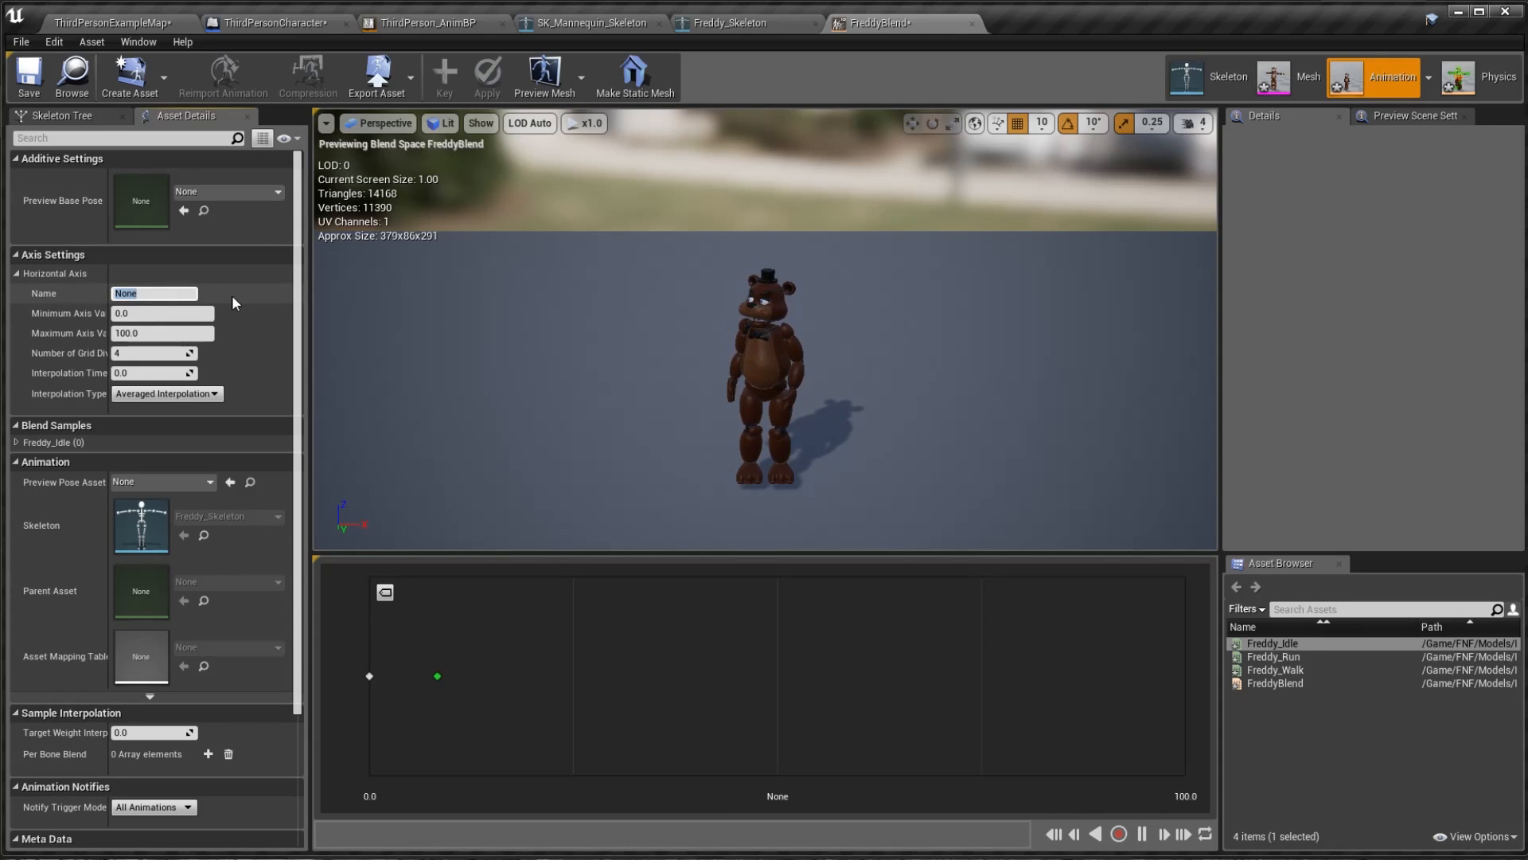
{"action": "type", "text": "S"}
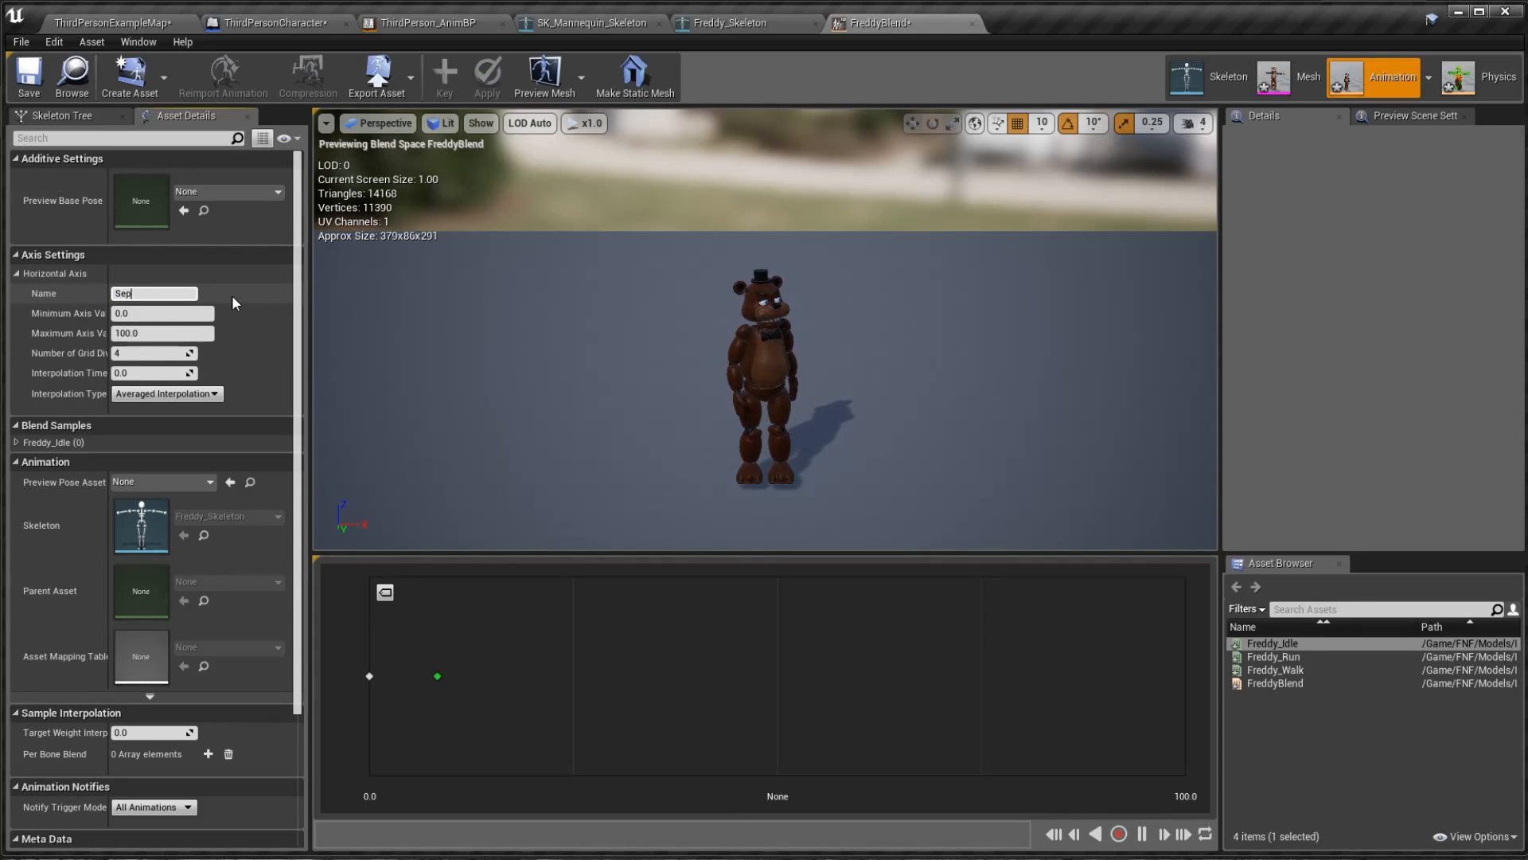
{"action": "type", "text": "peed"}
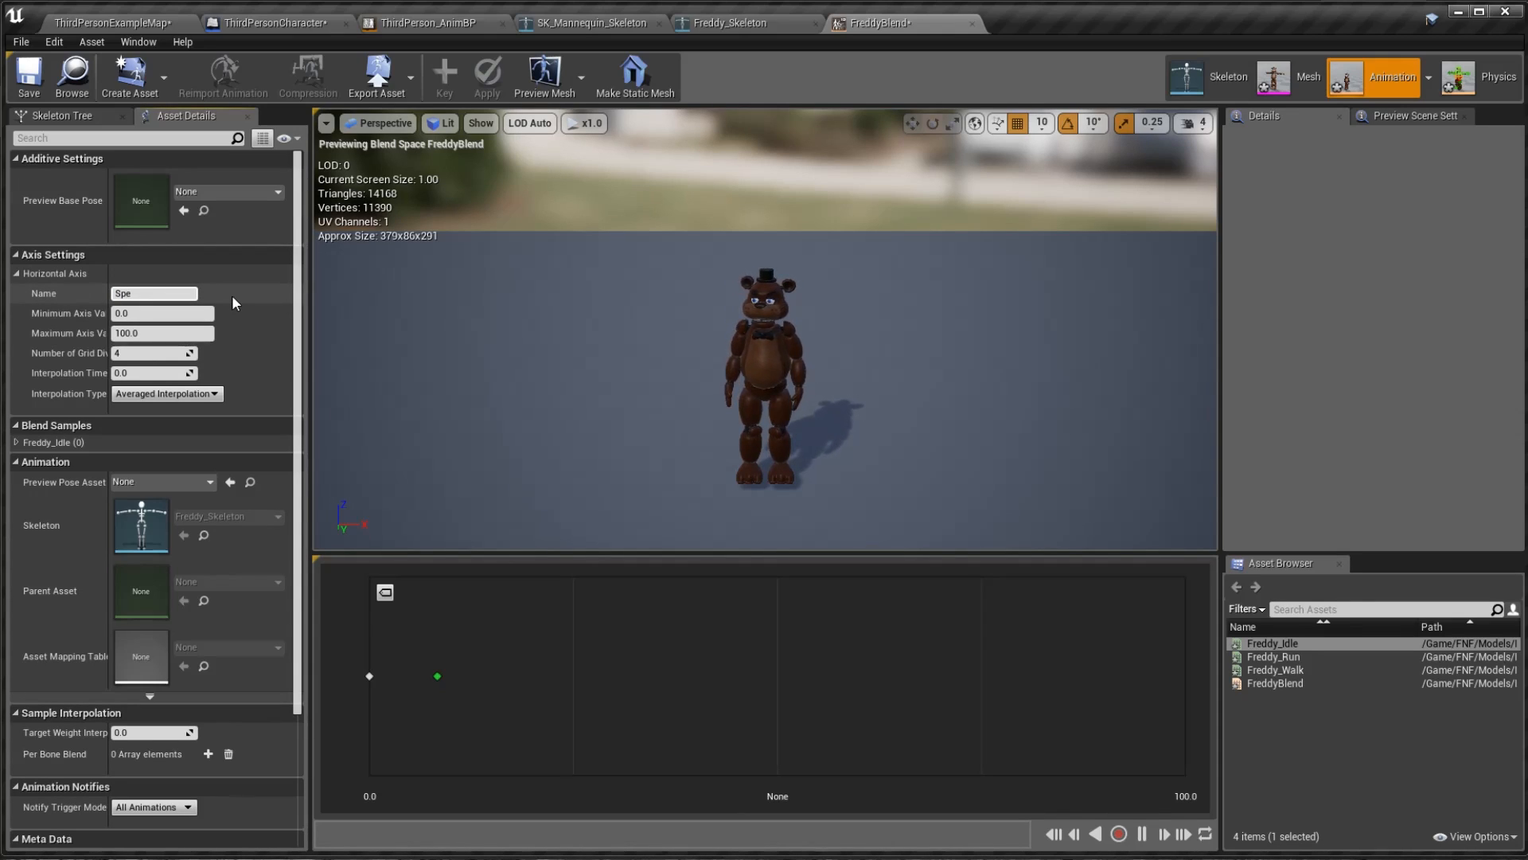
{"action": "key", "text": "Return"}
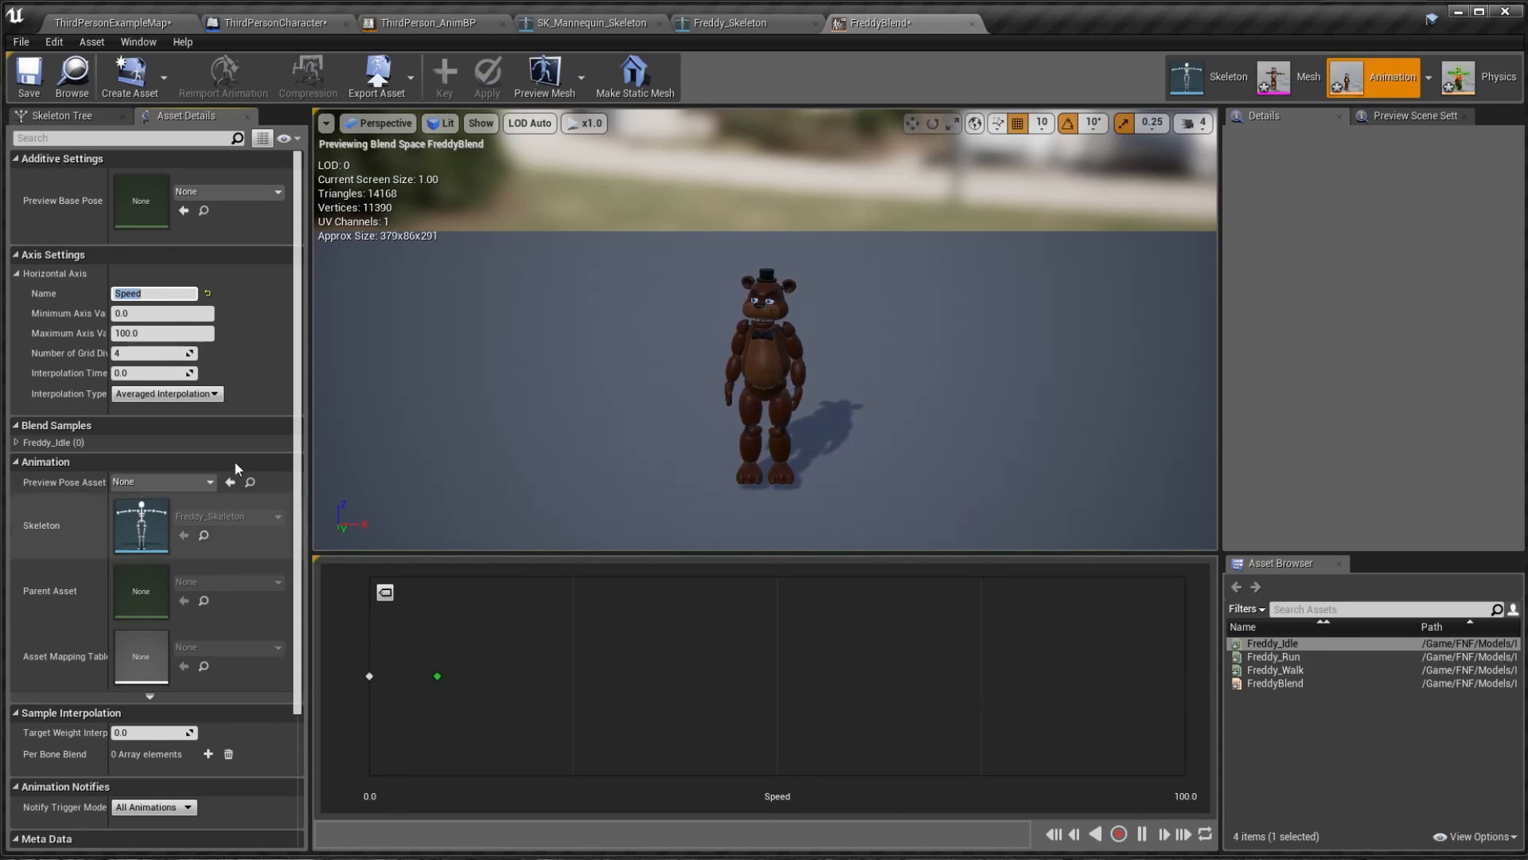
{"action": "left_click", "coordinate": [159, 333]}
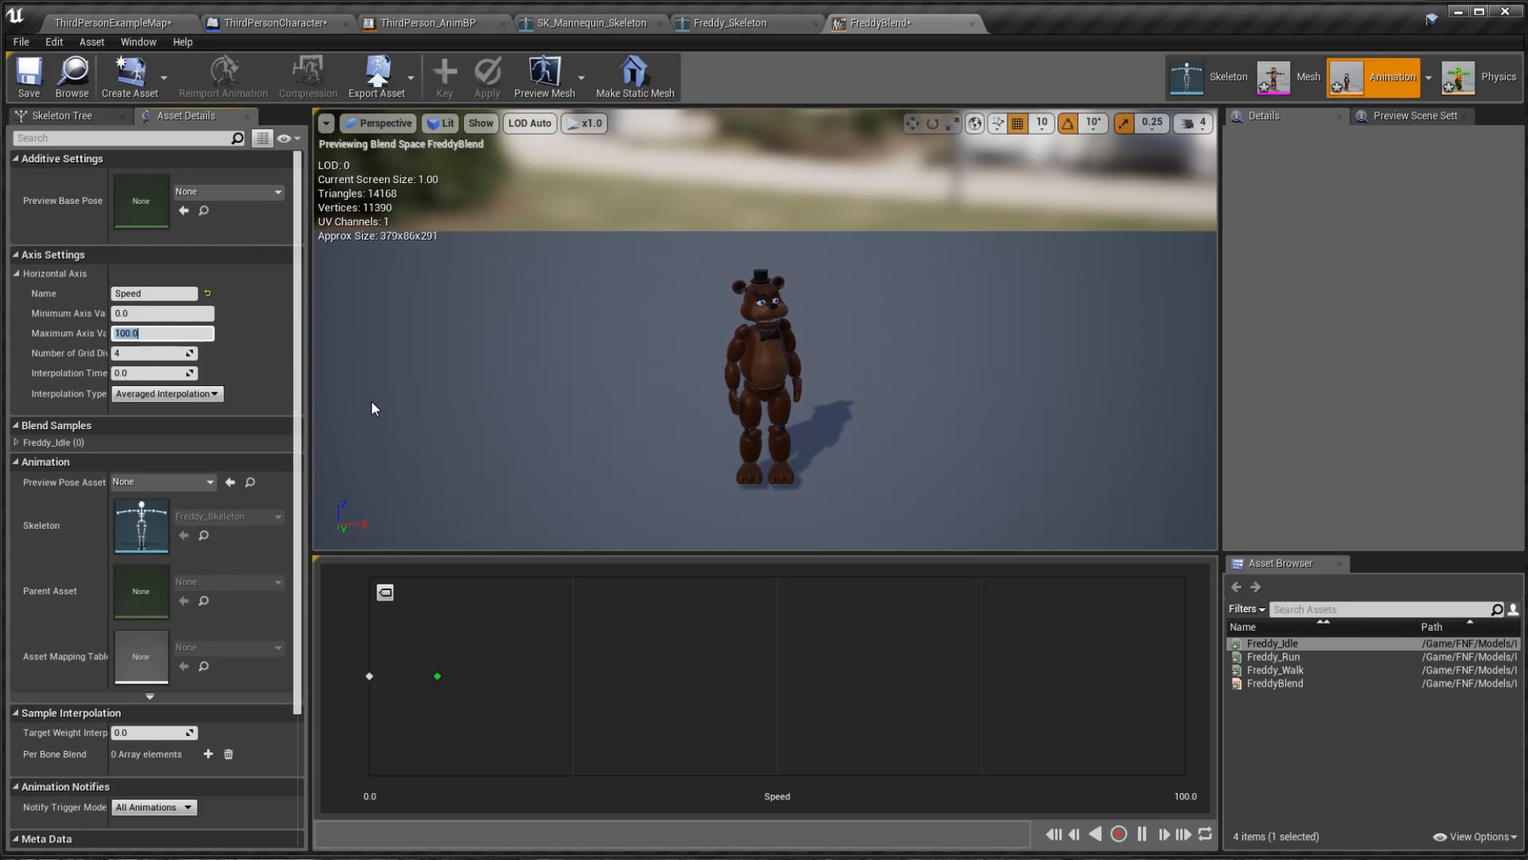
{"action": "type", "text": "250"}
{"action": "key", "text": "Return"}
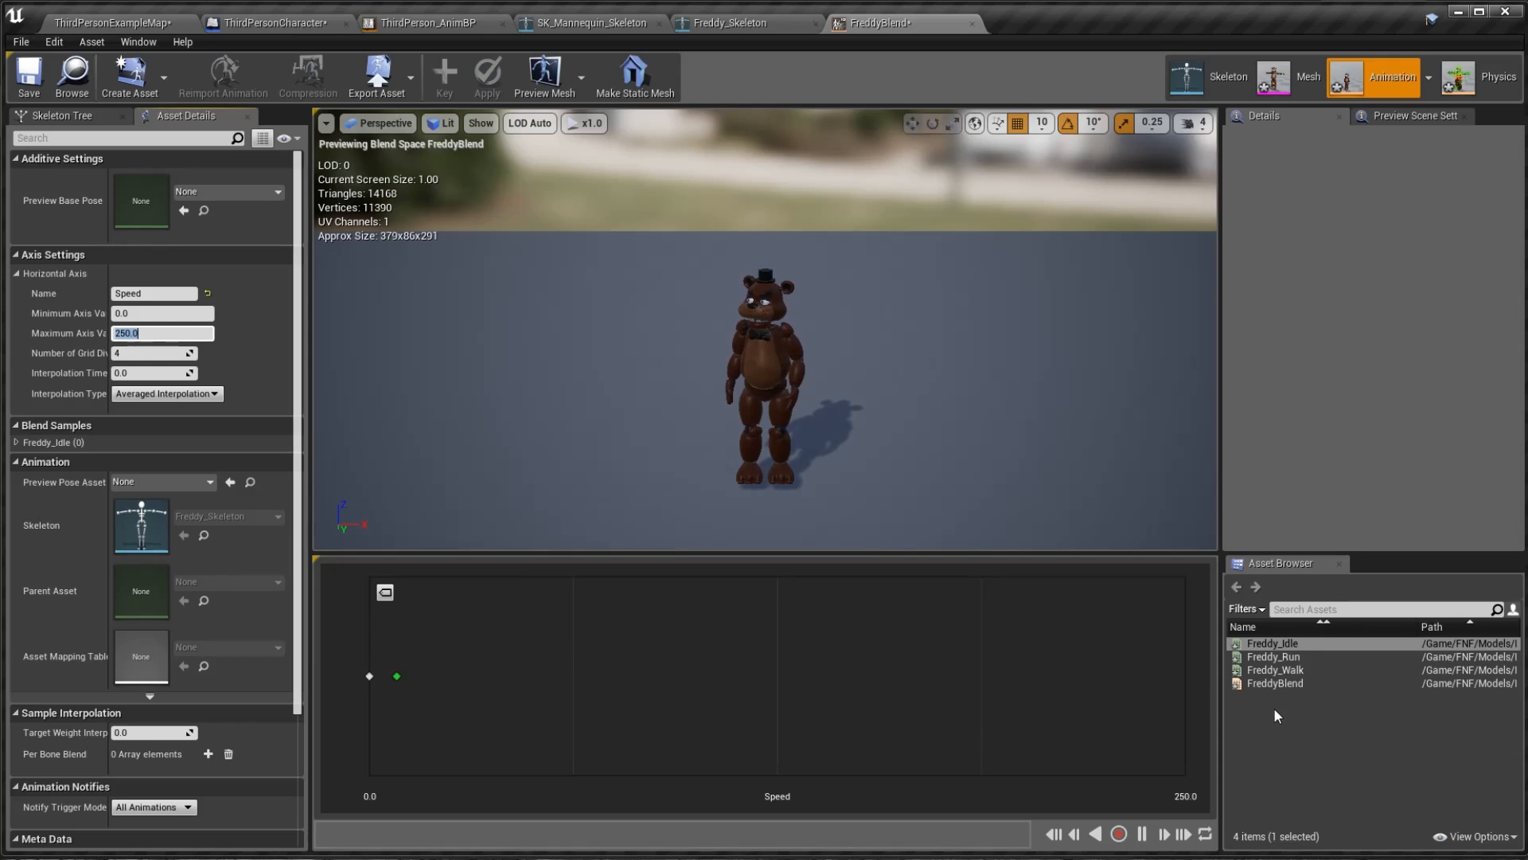
- Place Freddy_Run at speed 250 and Freddy_Walk on the first inner grid line, preview the blend, and save FreddyBlend
{"action": "left_click_drag", "start_coordinate": [1274, 656], "coordinate": [1133, 676]}
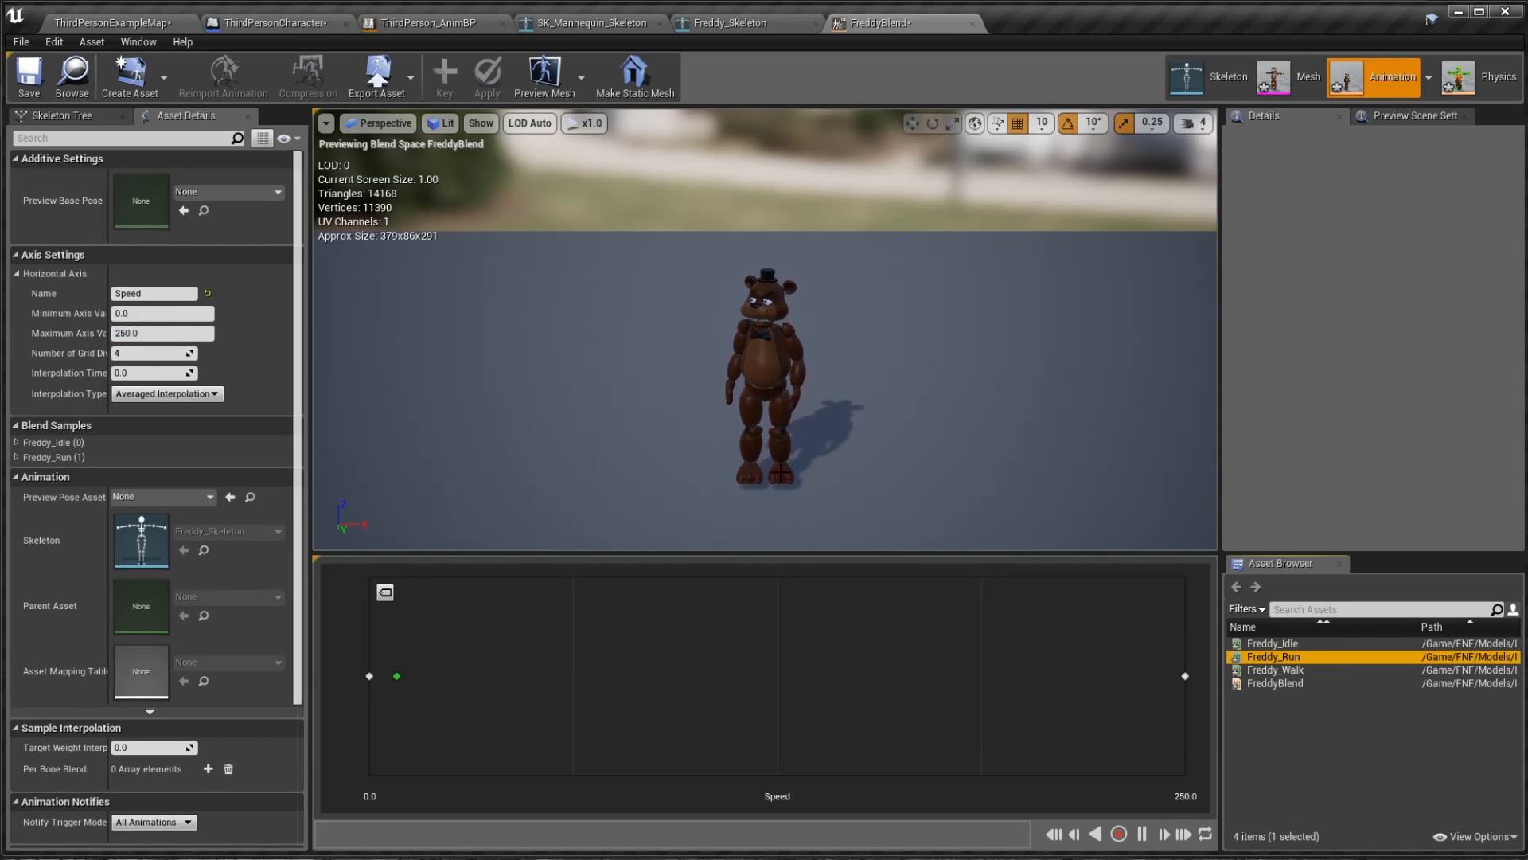
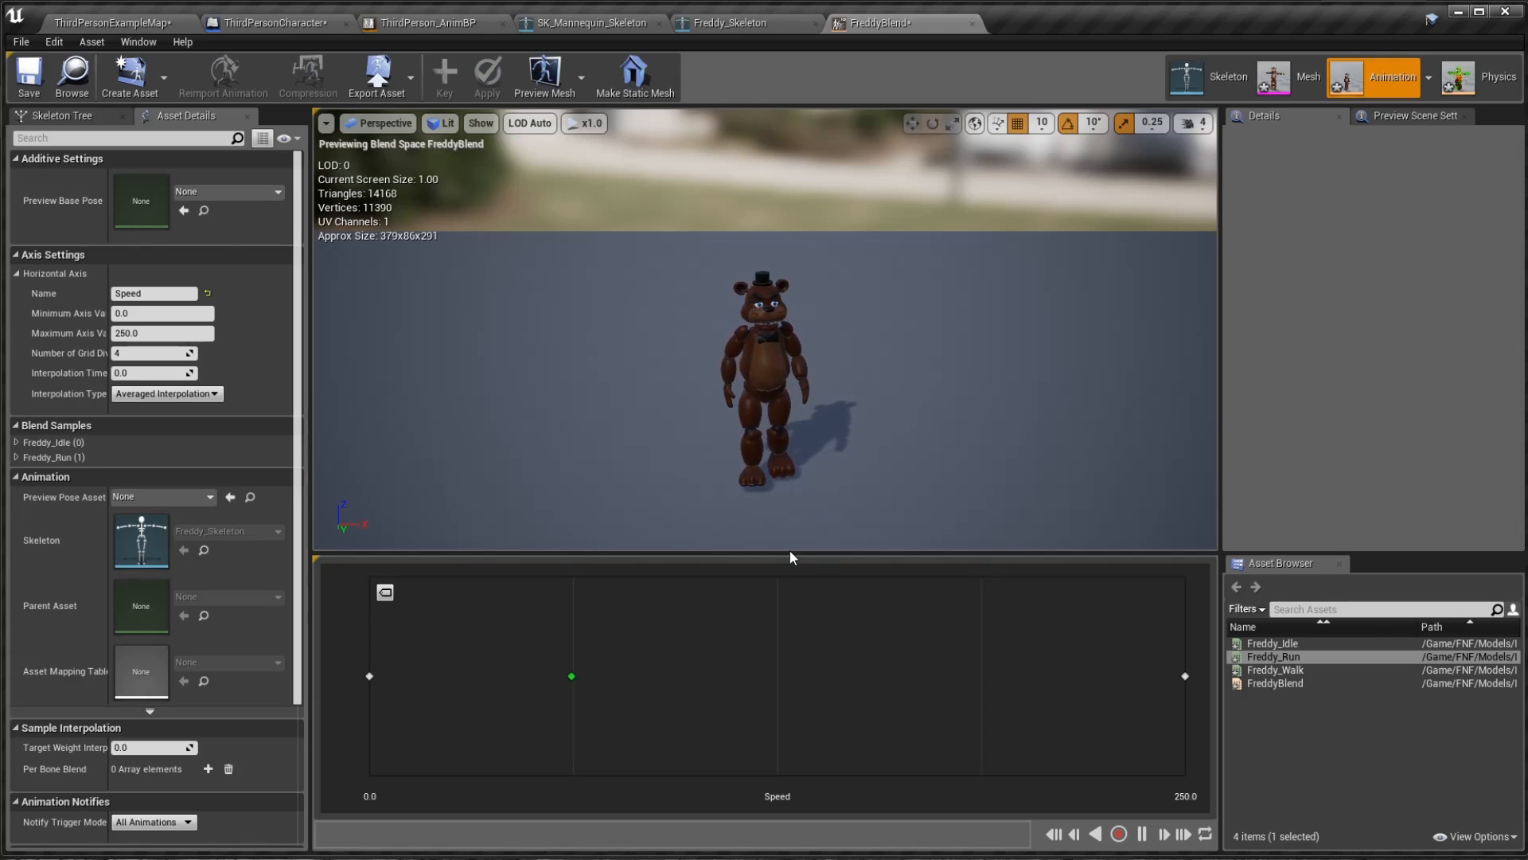
{"action": "left_click", "coordinate": [1282, 670]}
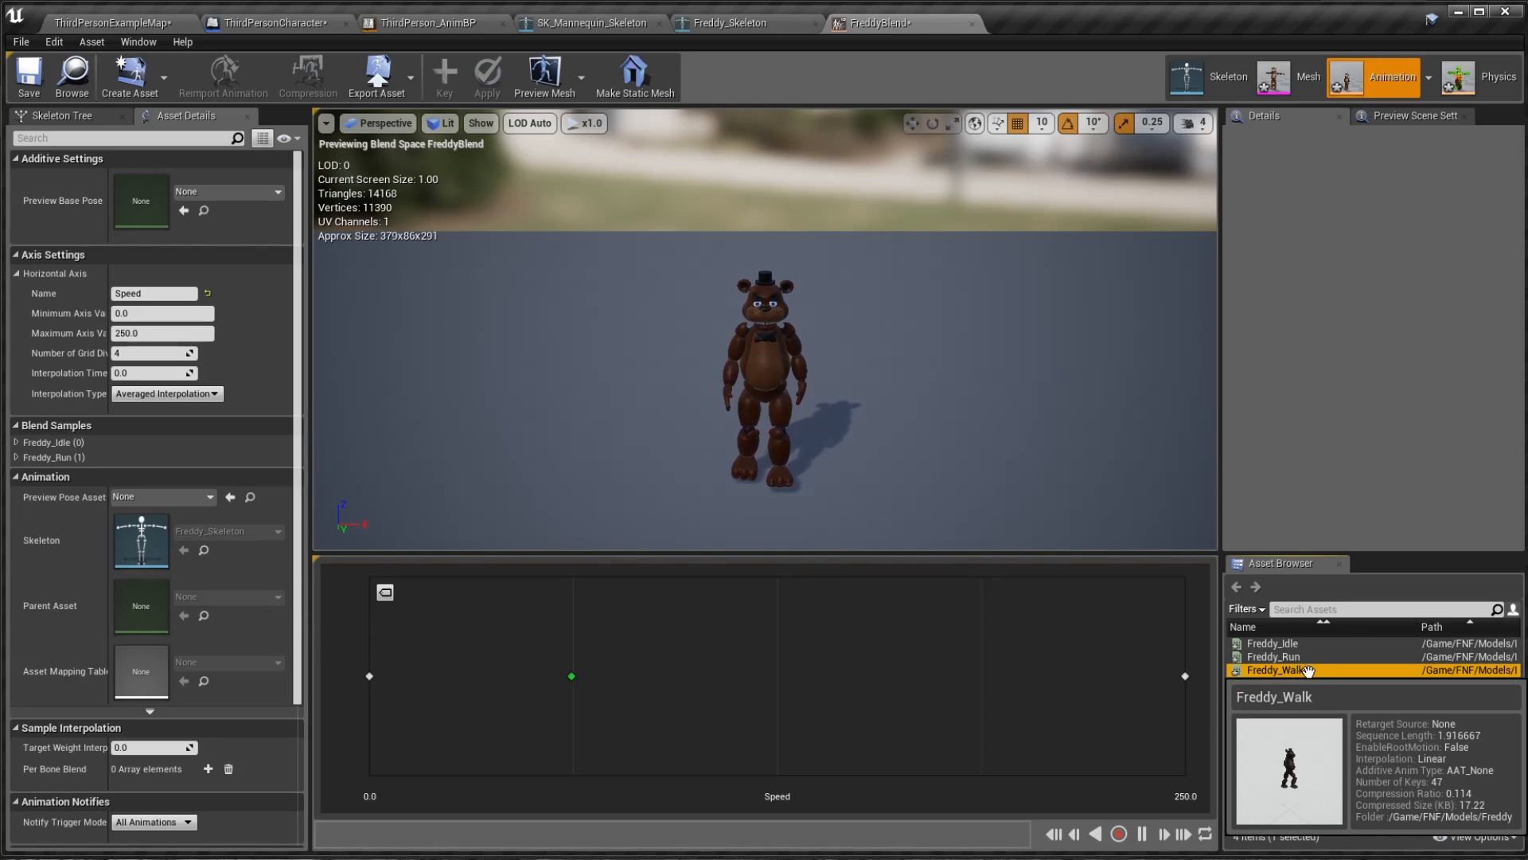
{"action": "left_click_drag", "start_coordinate": [1285, 670], "coordinate": [573, 675]}
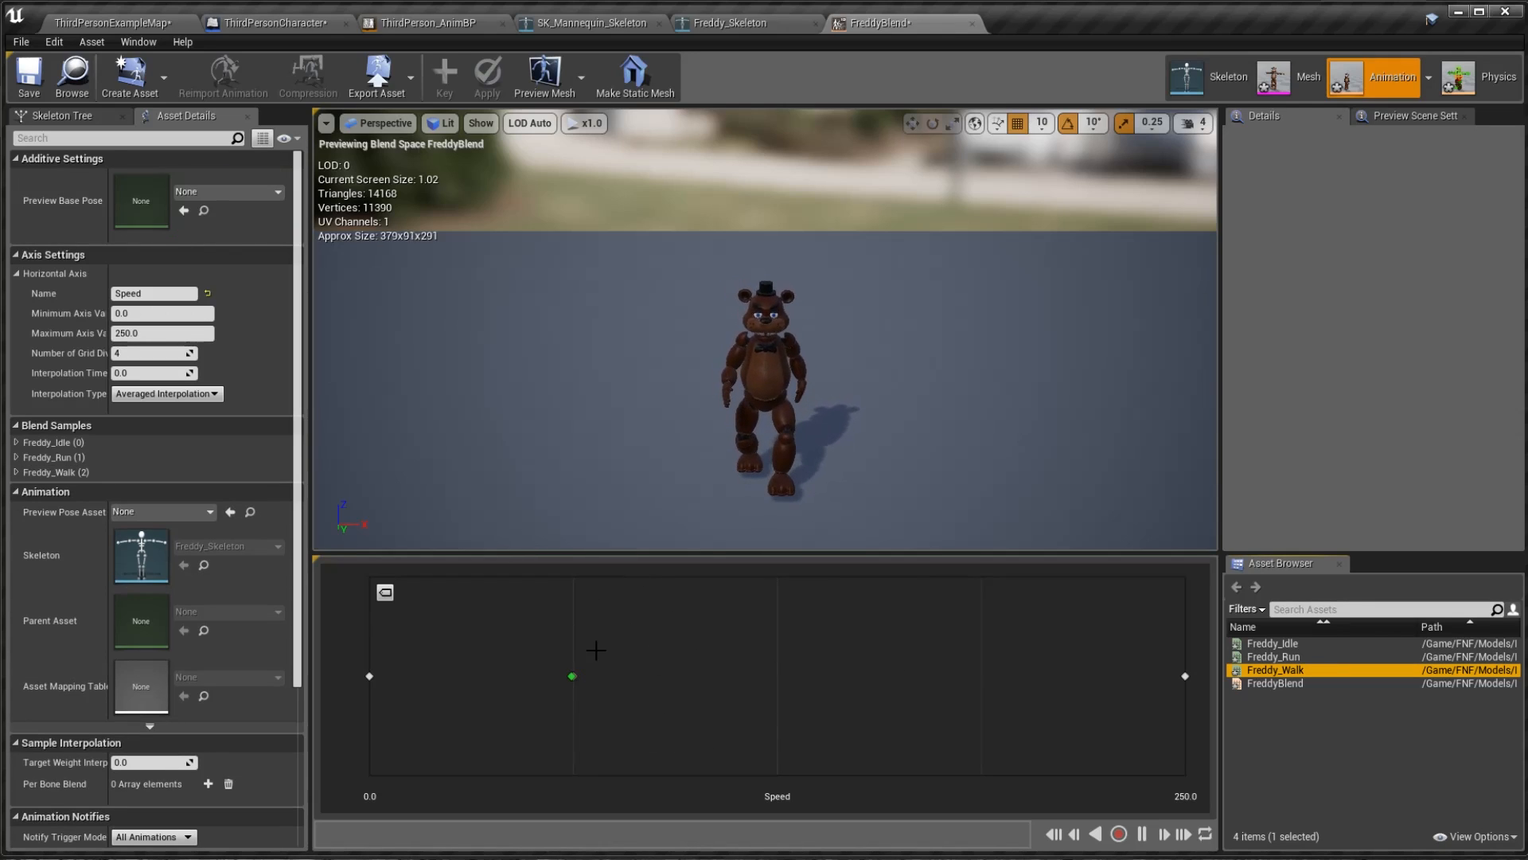
{"action": "mouse_move", "coordinate": [596, 651]}
{"action": "left_mouse_down", "text": "shift"}
{"action": "mouse_move", "coordinate": [354, 678]}
{"action": "mouse_move", "coordinate": [488, 702]}
{"action": "mouse_move", "coordinate": [677, 698]}
{"action": "mouse_move", "coordinate": [1278, 748]}
{"action": "mouse_move", "coordinate": [373, 672]}
{"action": "mouse_move", "coordinate": [608, 720]}
{"action": "mouse_move", "coordinate": [1223, 740]}
{"action": "mouse_move", "coordinate": [430, 658]}
{"action": "mouse_move", "coordinate": [342, 672]}
{"action": "mouse_move", "coordinate": [362, 695]}
{"action": "mouse_move", "coordinate": [367, 578]}
{"action": "mouse_move", "coordinate": [366, 686]}
{"action": "mouse_move", "coordinate": [1191, 691]}
{"action": "mouse_move", "coordinate": [332, 696]}
{"action": "mouse_move", "coordinate": [744, 726]}
{"action": "mouse_move", "coordinate": [1170, 726]}
{"action": "mouse_move", "coordinate": [374, 707]}
{"action": "mouse_move", "coordinate": [1153, 761]}
{"action": "mouse_move", "coordinate": [743, 708]}
{"action": "mouse_move", "coordinate": [324, 727]}
{"action": "left_mouse_up", "text": "shift"}
{"action": "left_click", "coordinate": [29, 74]}
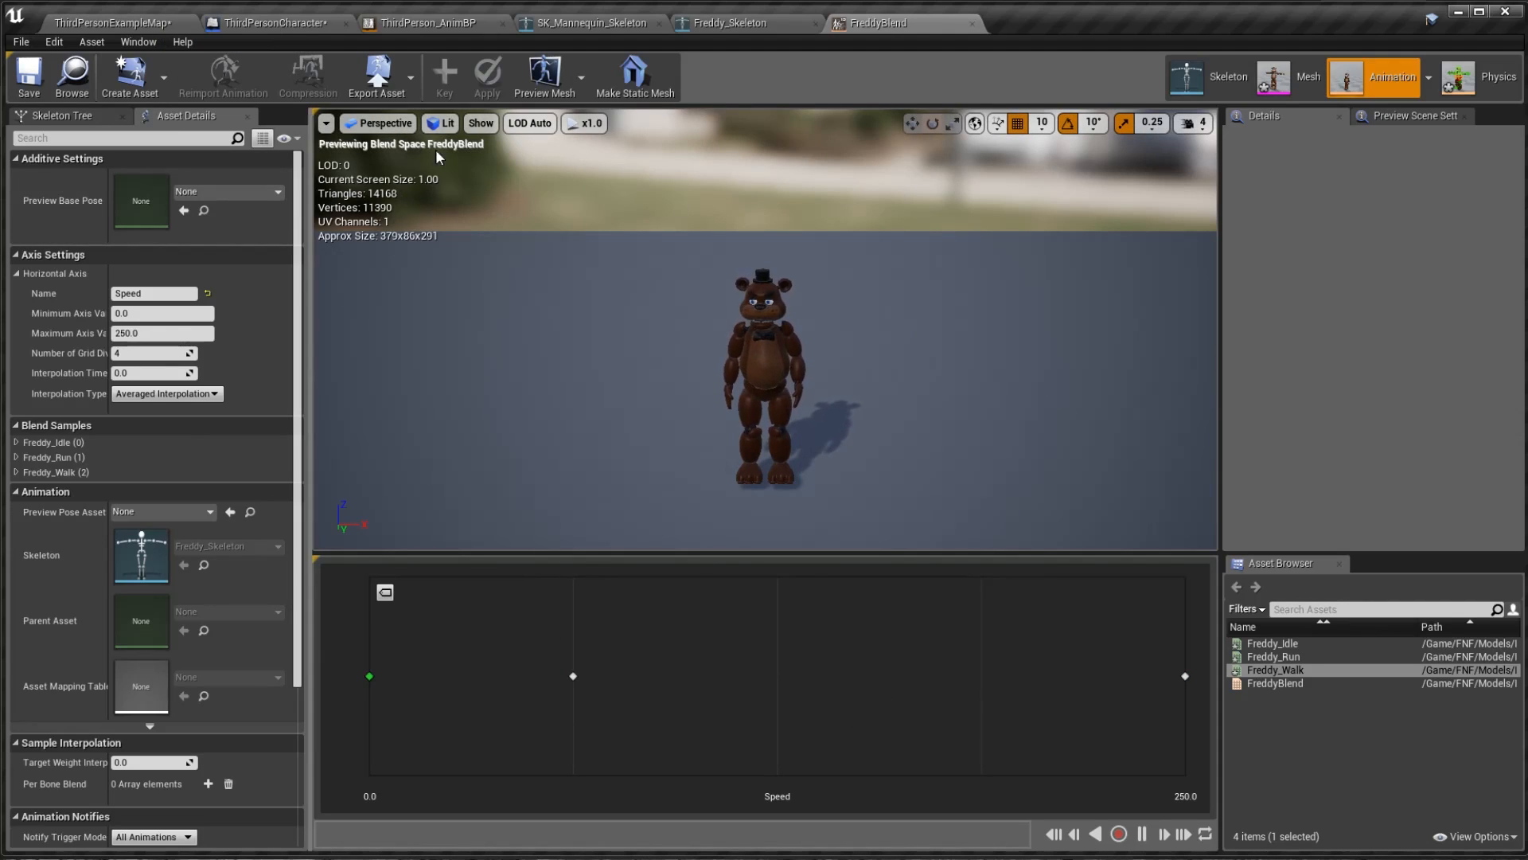
- Examine the skeletal mesh and anim class choices of the ThirdPersonCharacter's Mesh component, comparing them with the open animation assets
{"action": "left_click", "coordinate": [119, 22]}
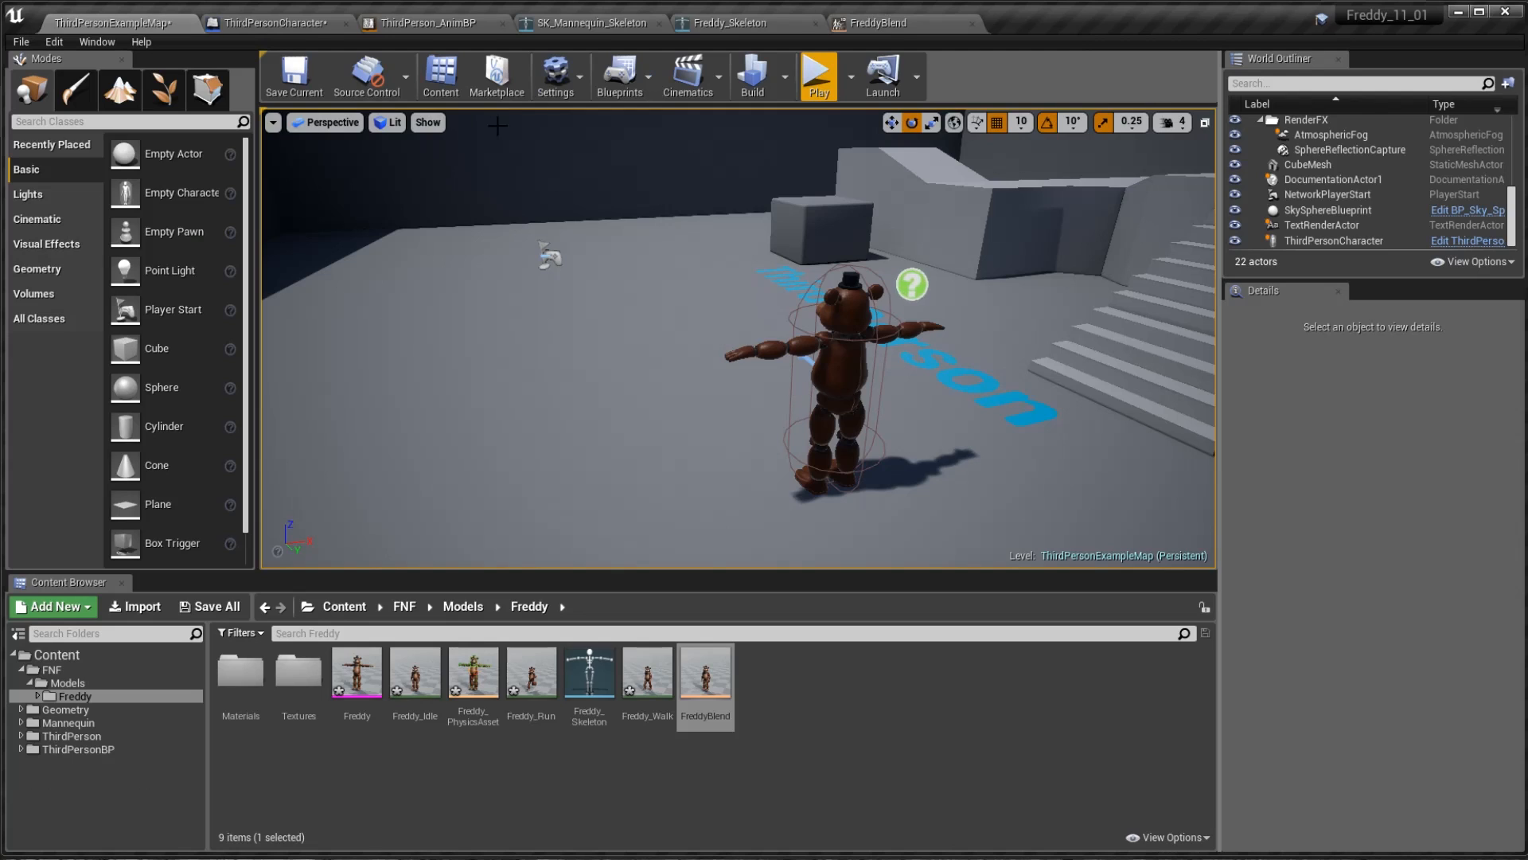
{"action": "left_click", "coordinate": [740, 22]}
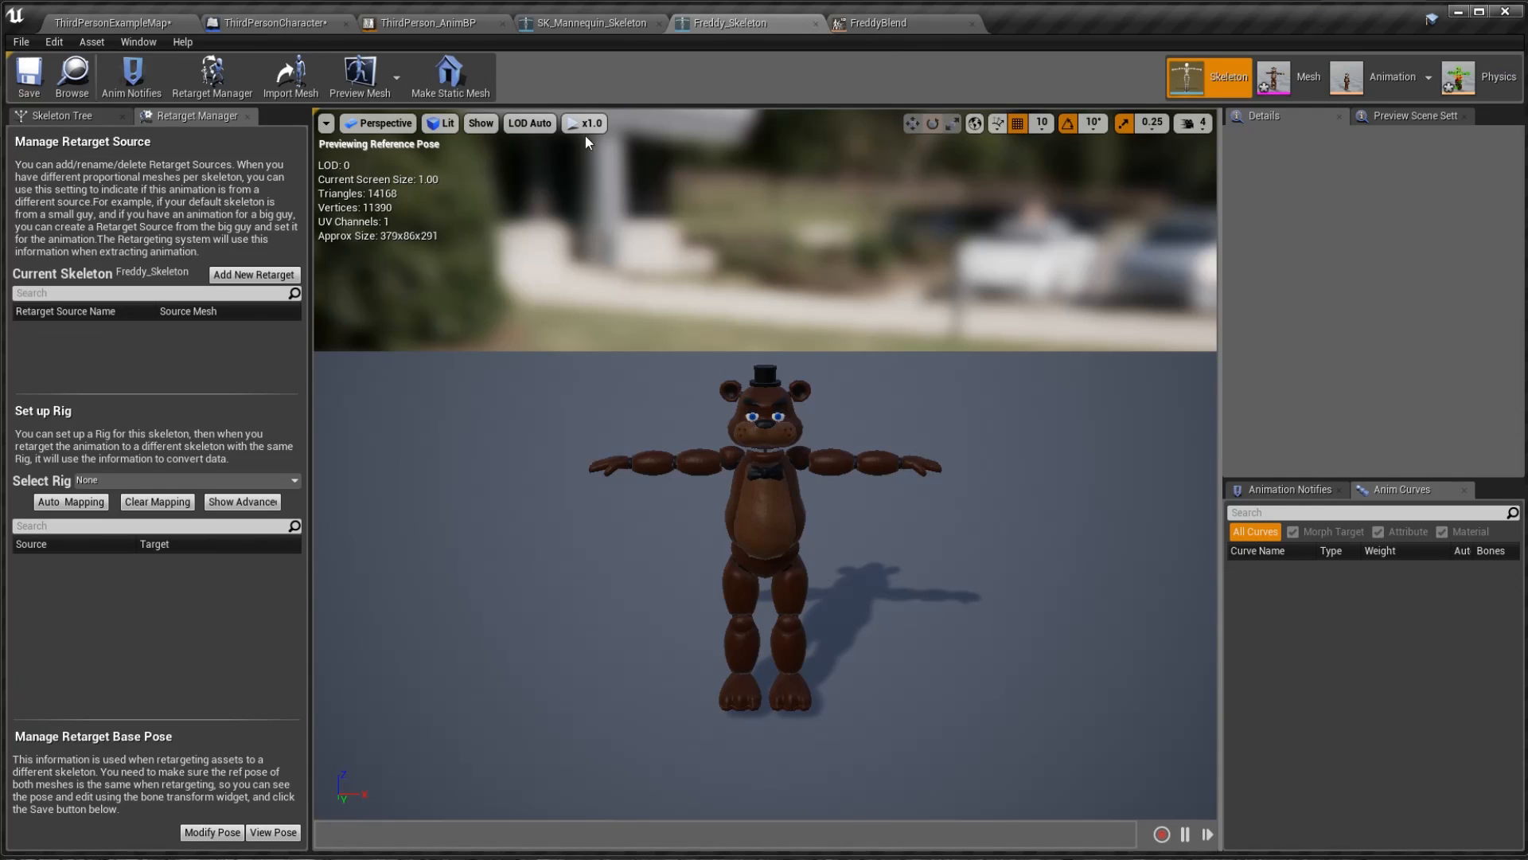
{"action": "left_click", "coordinate": [458, 22]}
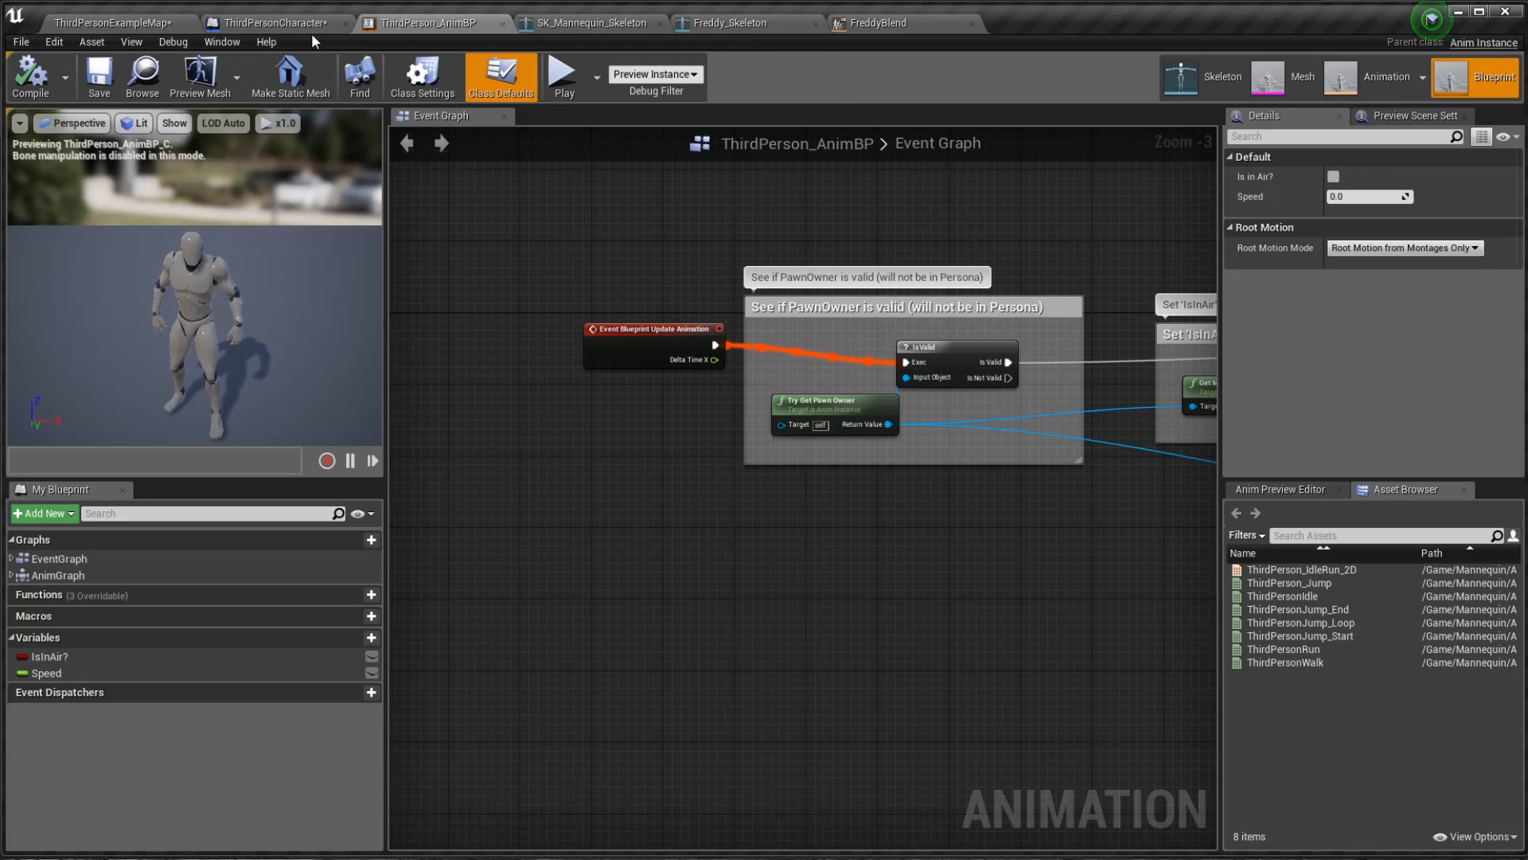
{"action": "left_click", "coordinate": [274, 23]}
{"action": "left_click", "coordinate": [88, 159]}
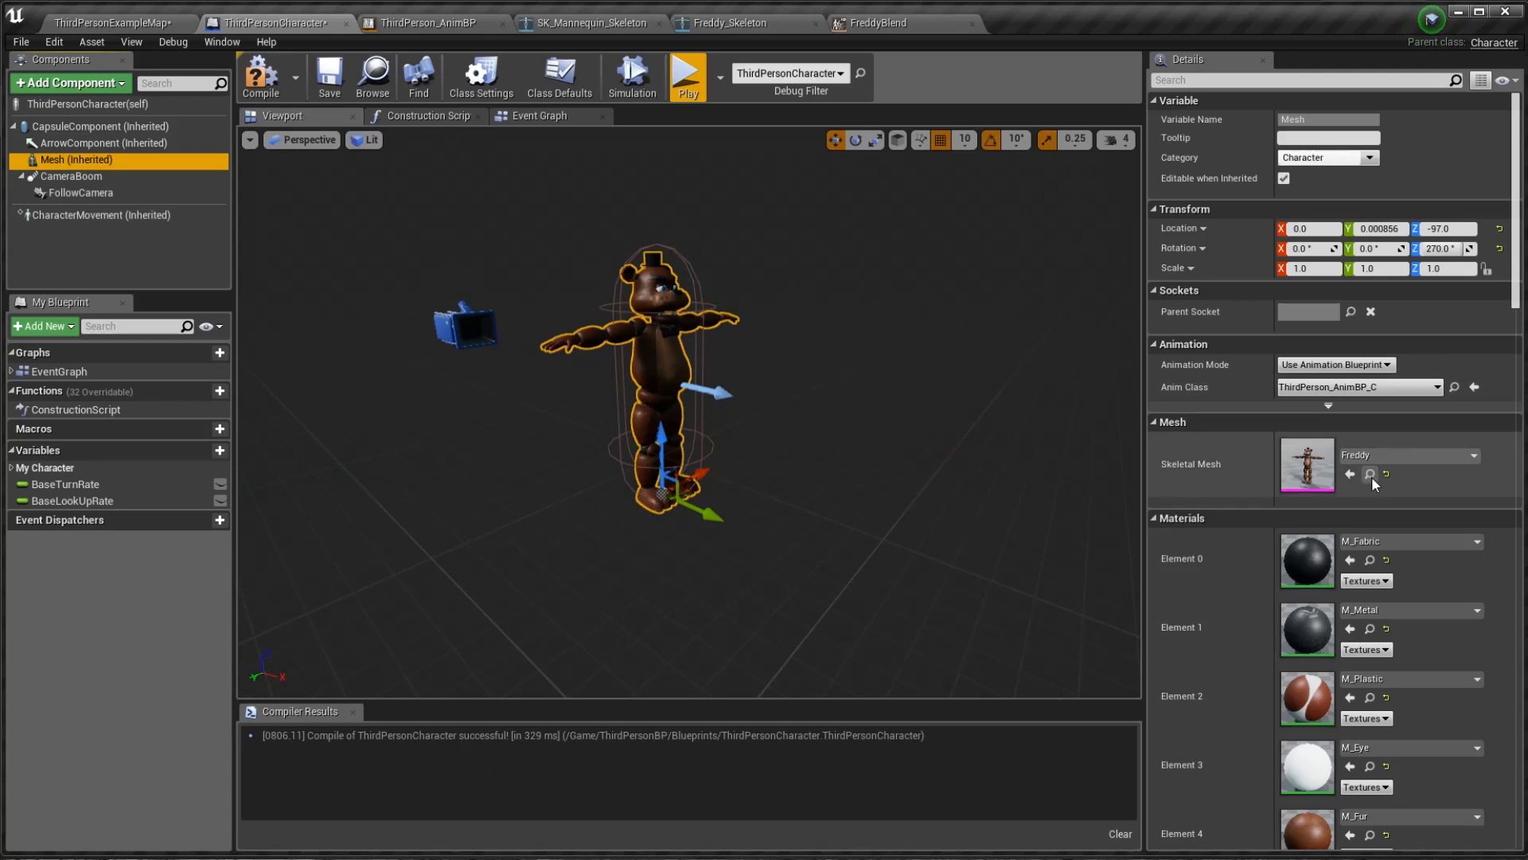
{"action": "left_click", "coordinate": [1385, 458]}
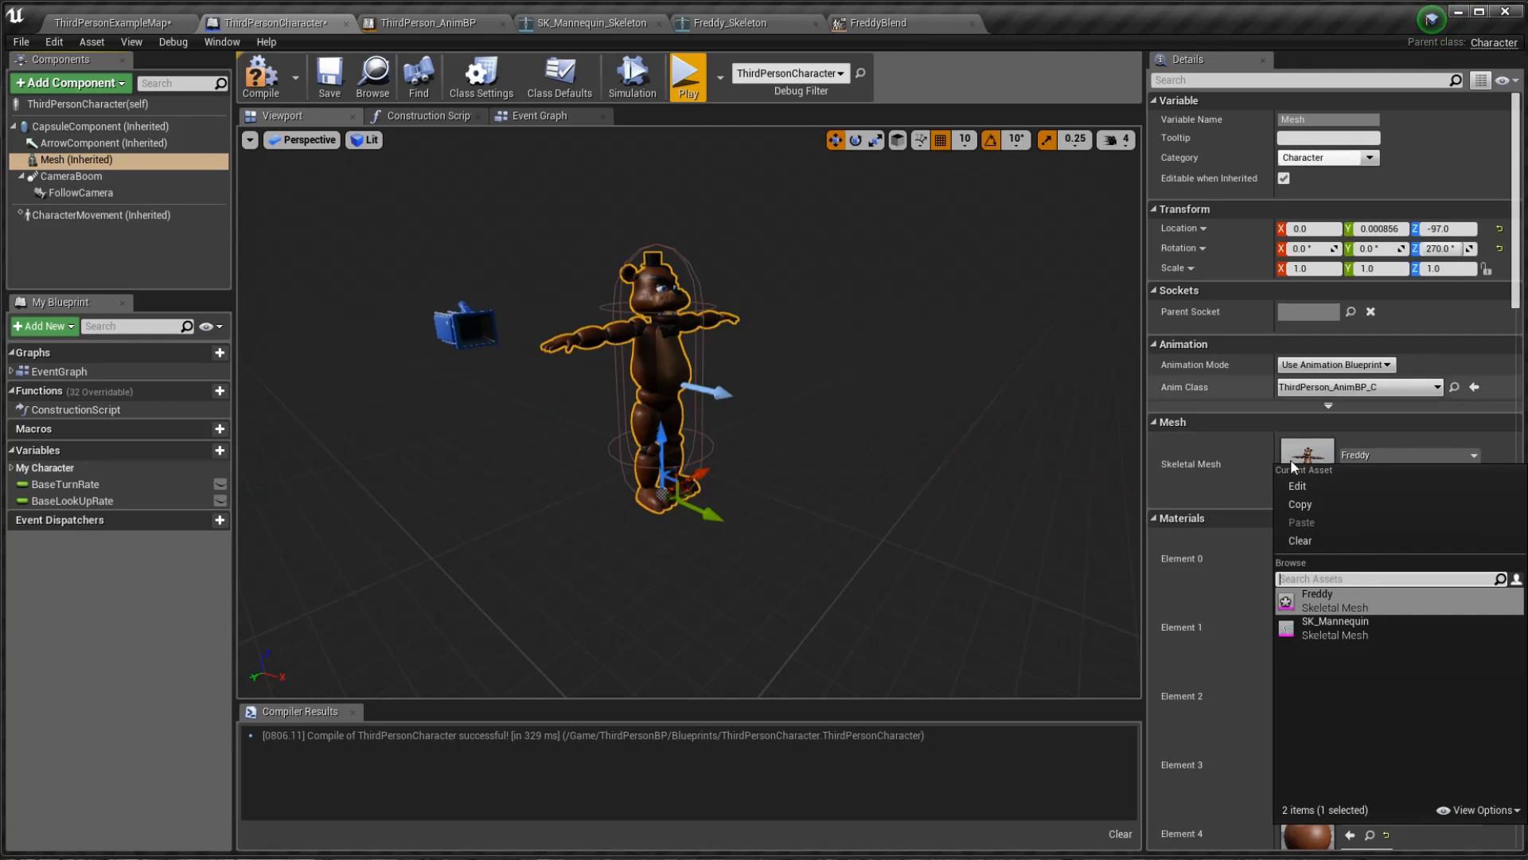
{"action": "left_click", "coordinate": [1360, 389]}
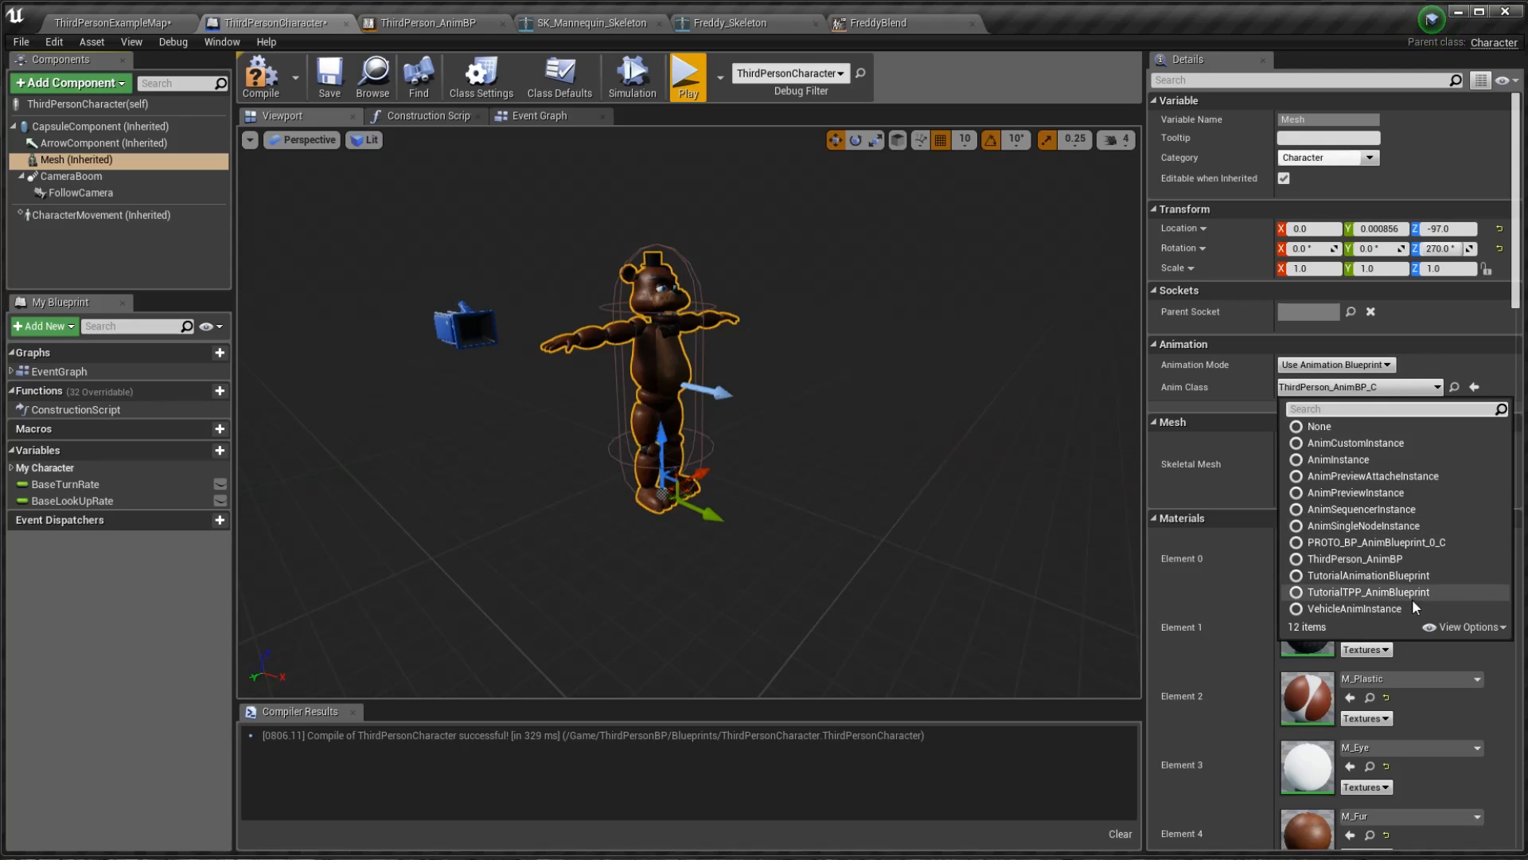
{"action": "left_click", "coordinate": [1168, 499]}
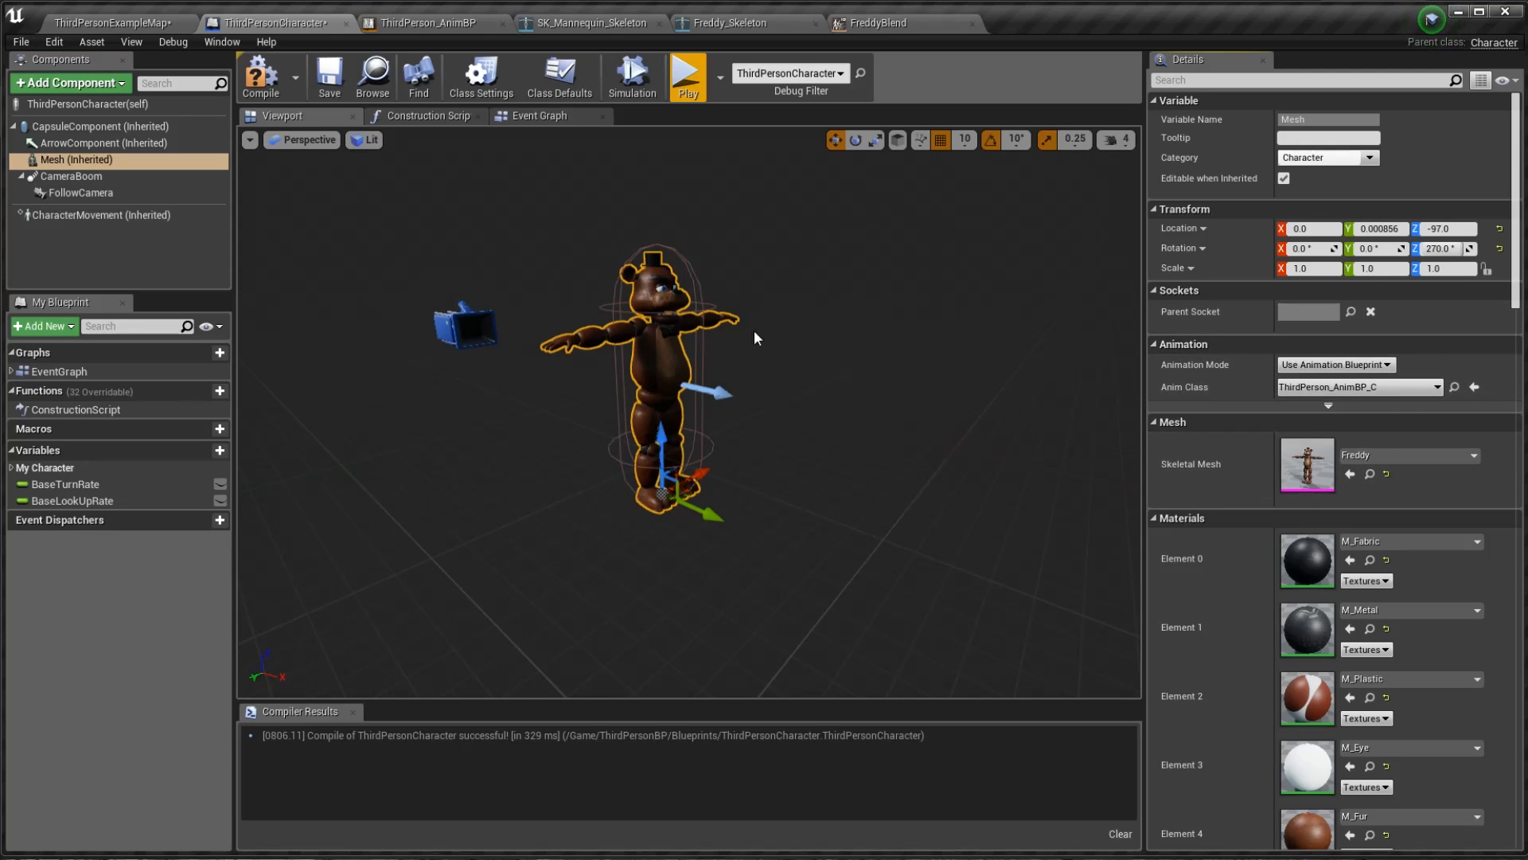
{"action": "left_click", "coordinate": [878, 24]}
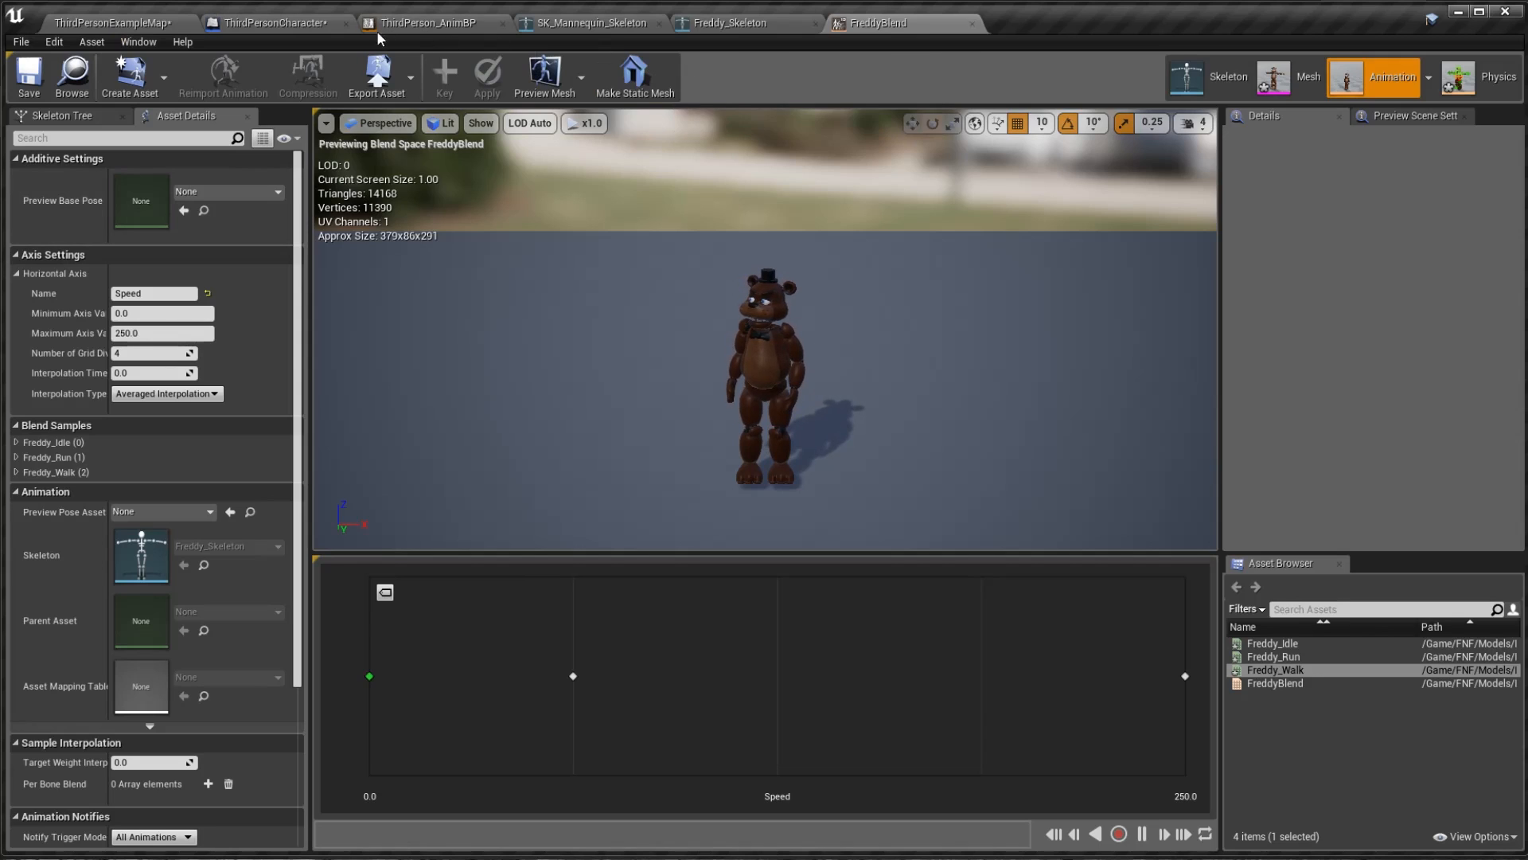
{"action": "left_click", "coordinate": [307, 25]}
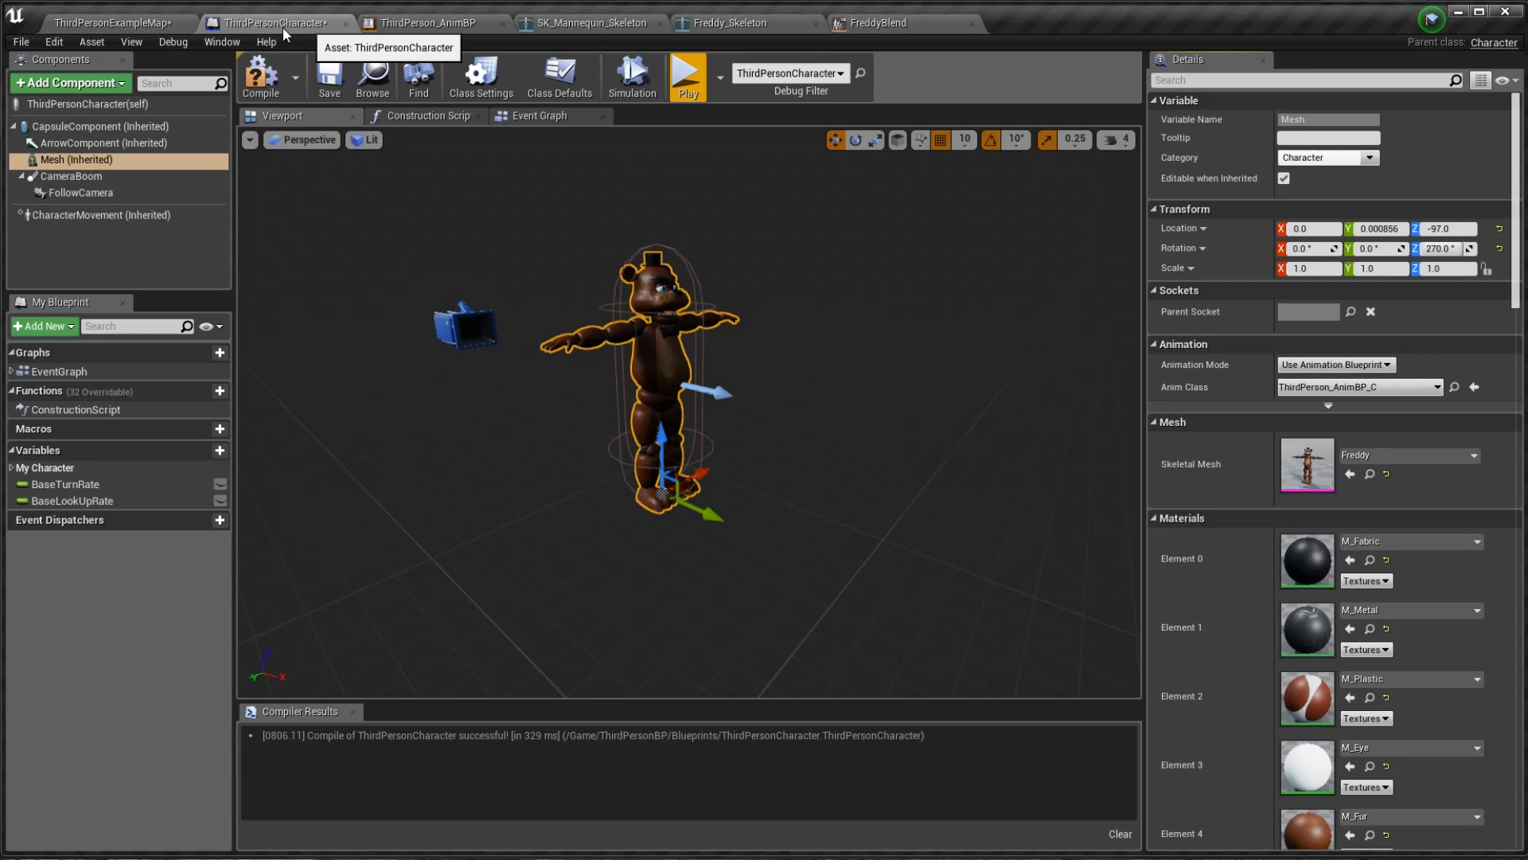
- Create an Animation Blueprint named AnimBP_Freddy in the Freddy folder, with parent class AnimInstance and target skeleton Freddy_Skeleton, and open it
{"action": "left_click", "coordinate": [123, 20]}
{"action": "right_click", "coordinate": [786, 737]}
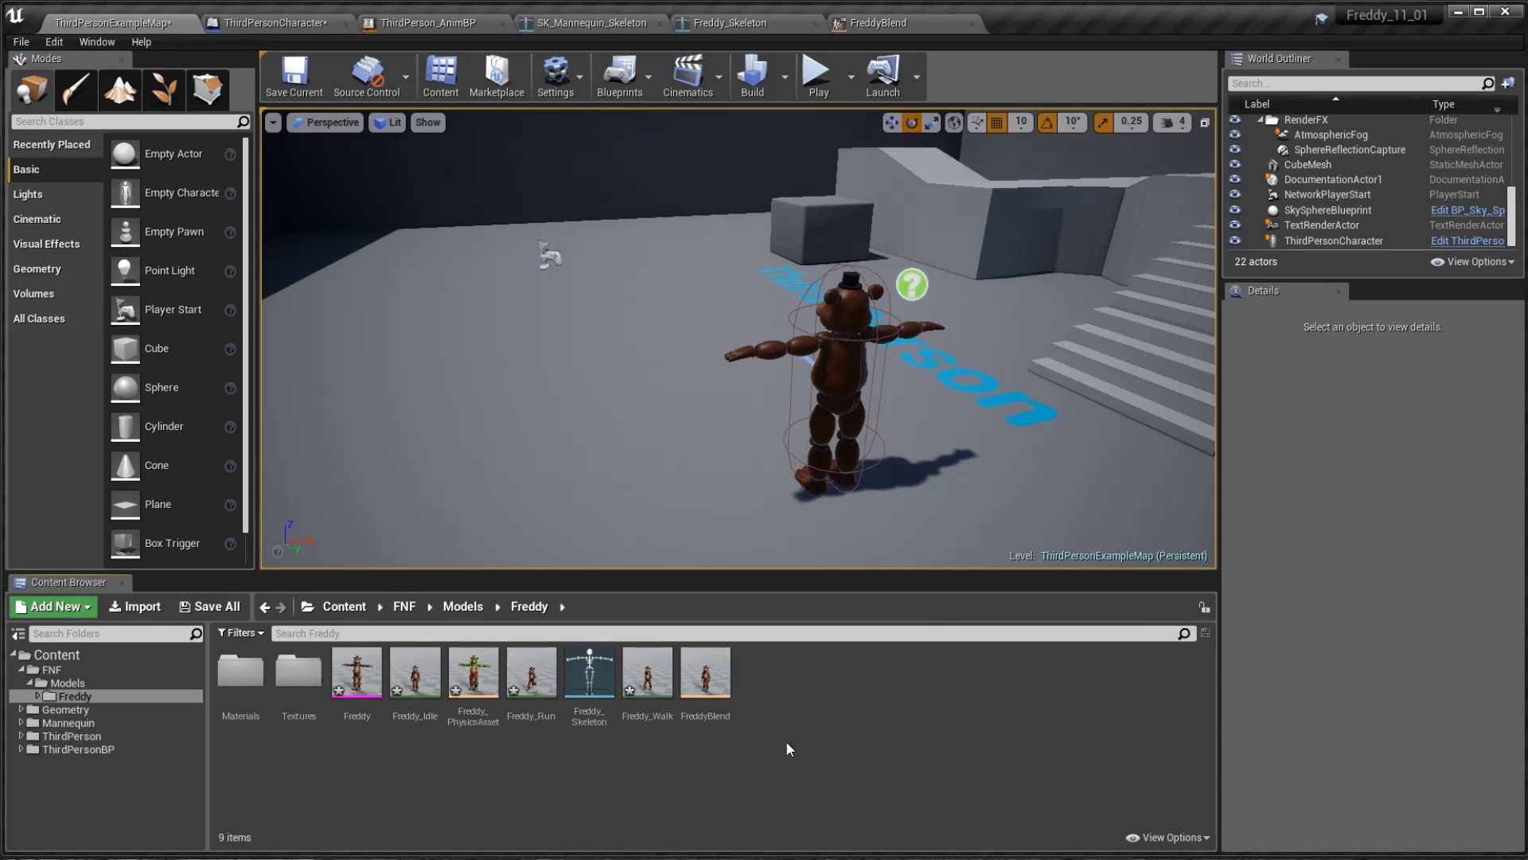
{"action": "mouse_move", "coordinate": [866, 553]}
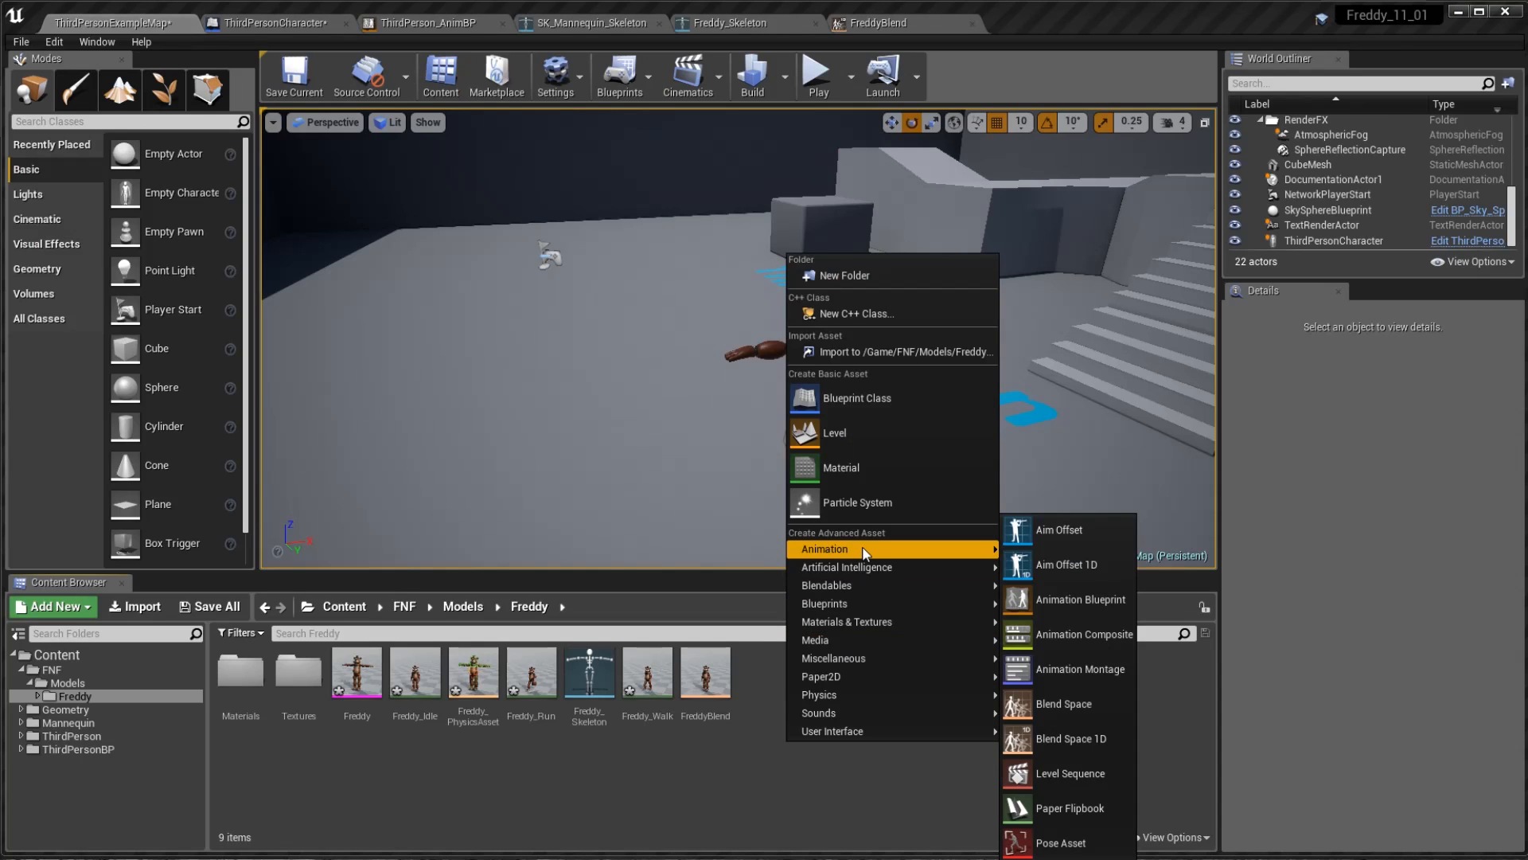
{"action": "left_click", "coordinate": [1114, 605]}
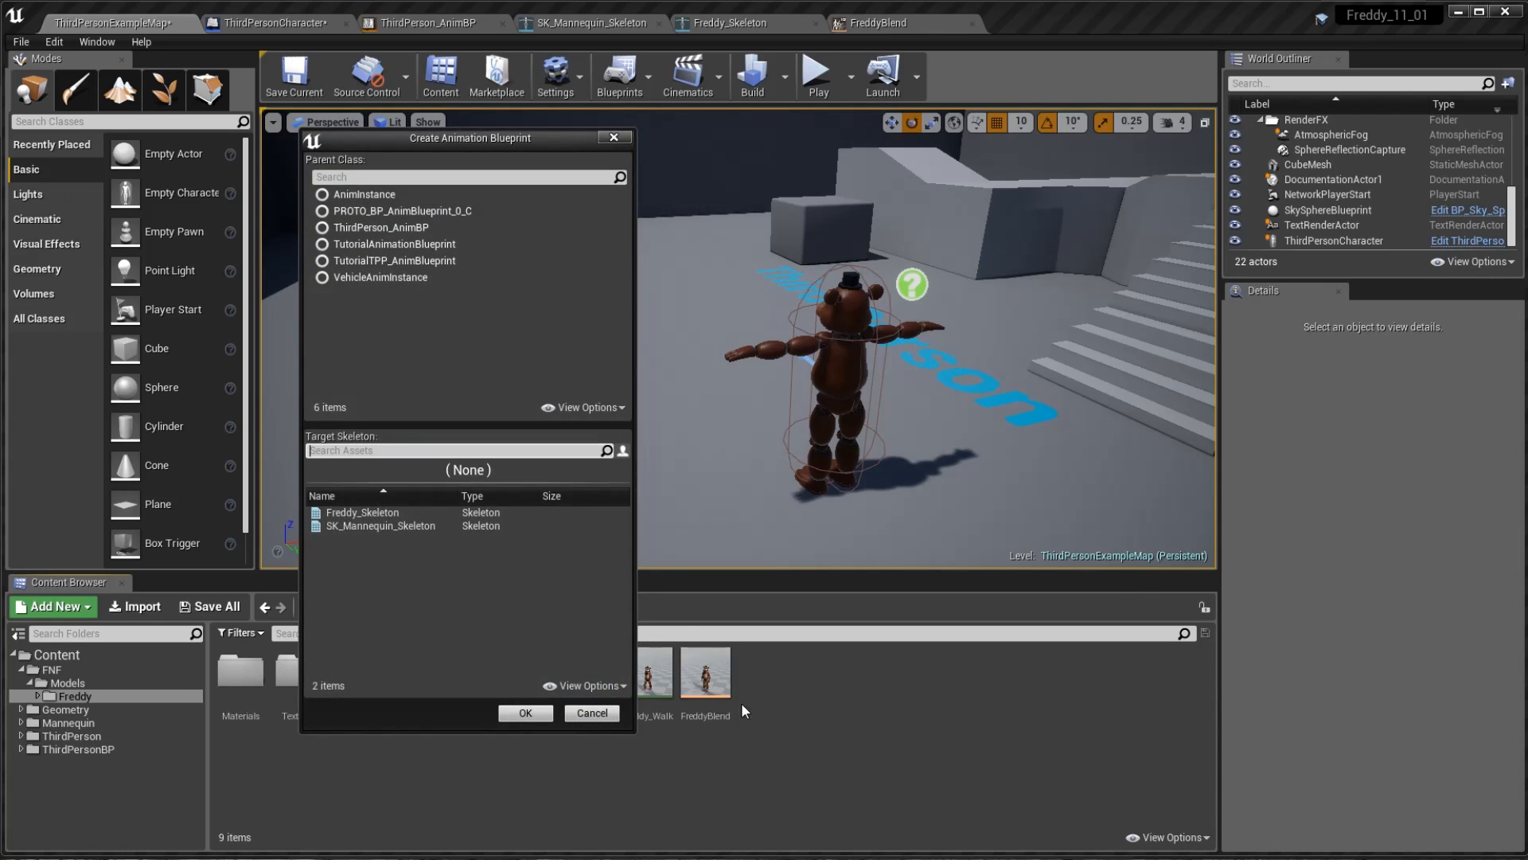
{"action": "left_click", "coordinate": [392, 195]}
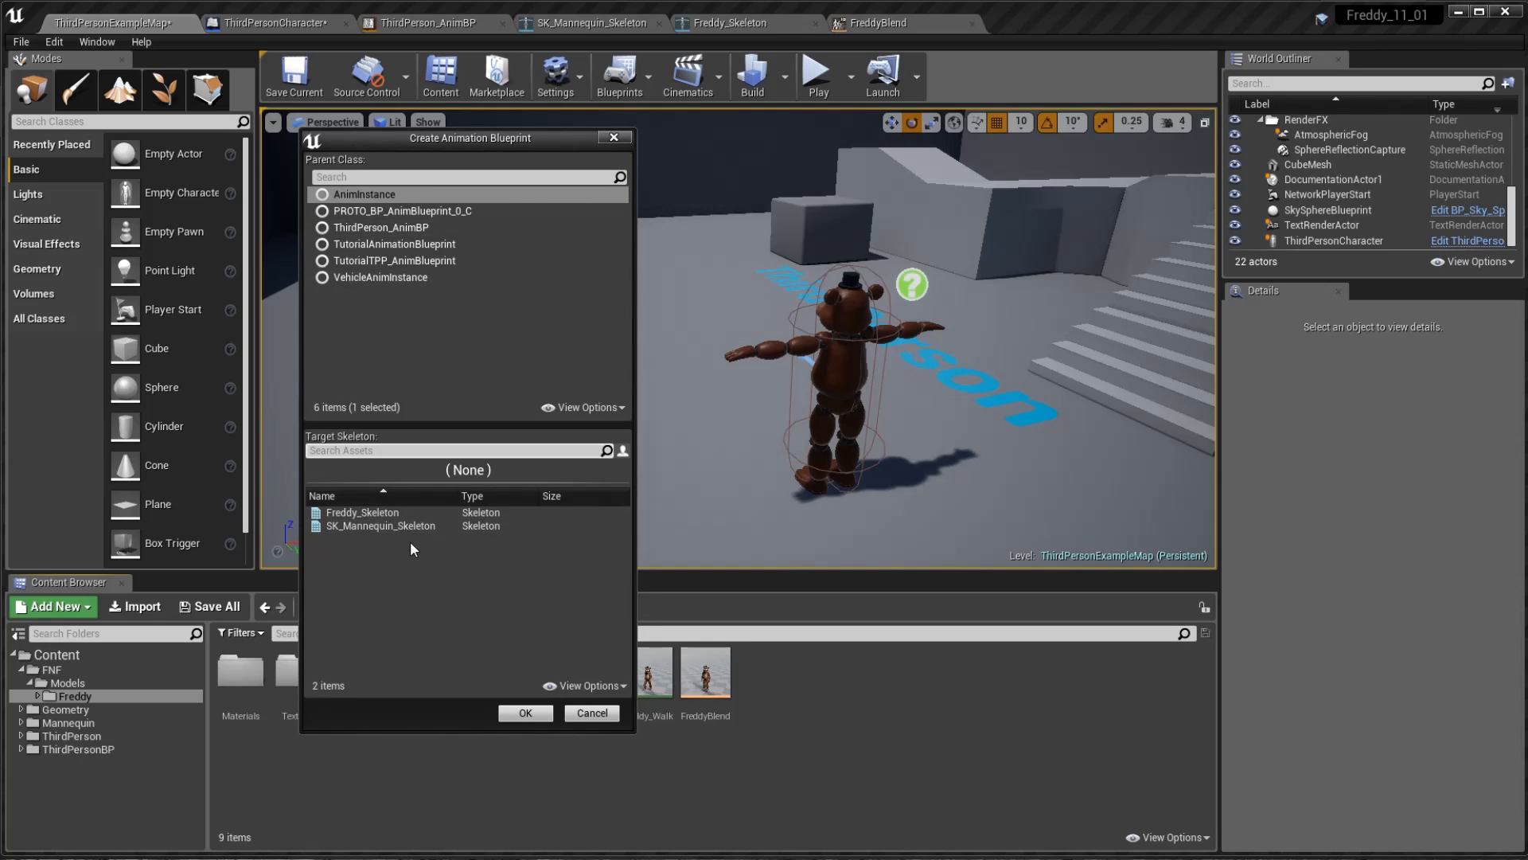
{"action": "left_click", "coordinate": [394, 513]}
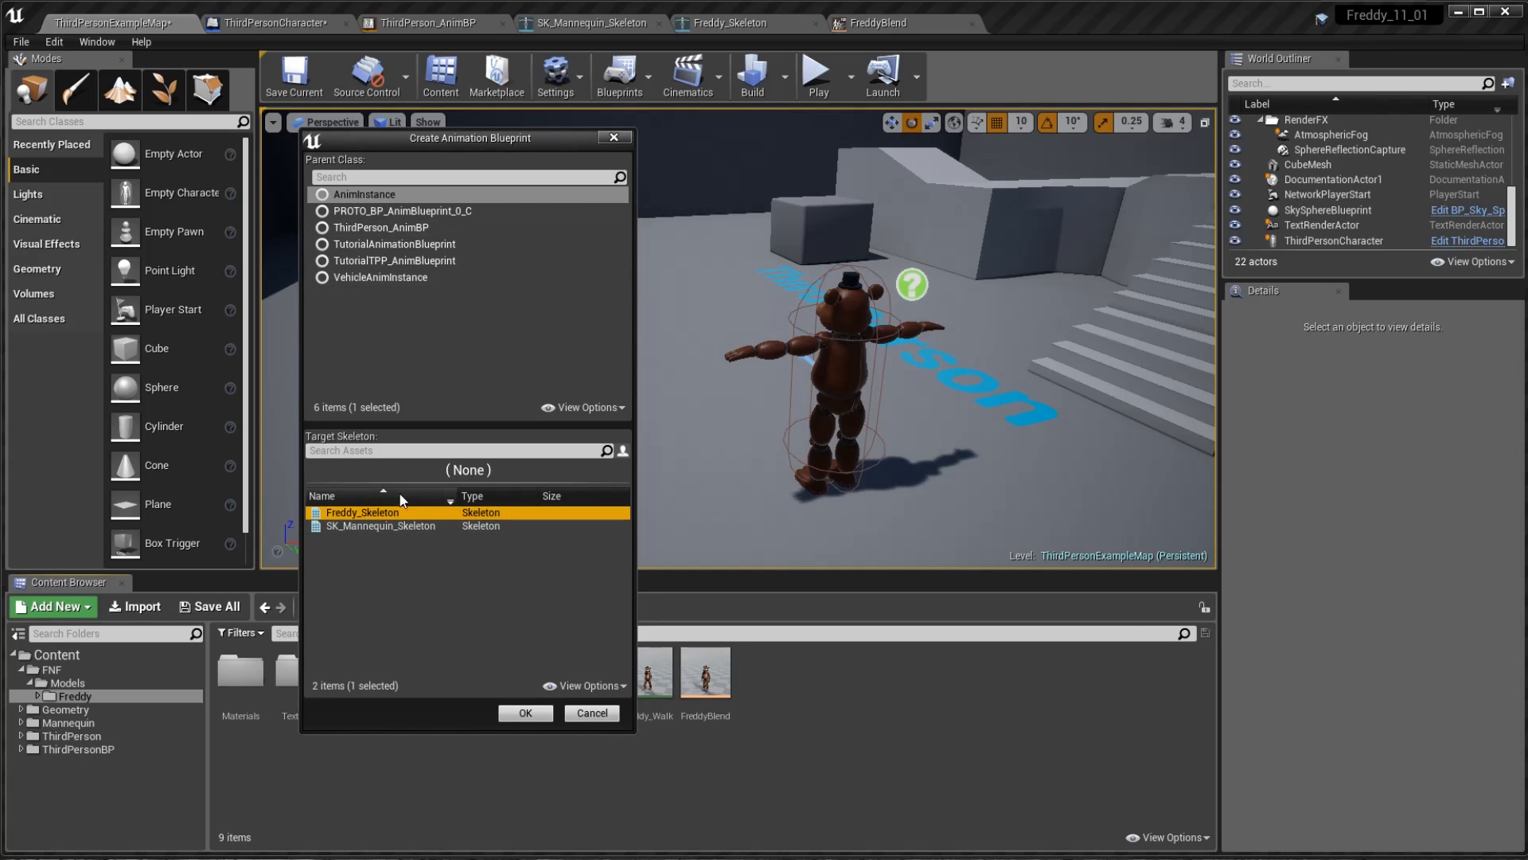
{"action": "left_click", "coordinate": [526, 713]}
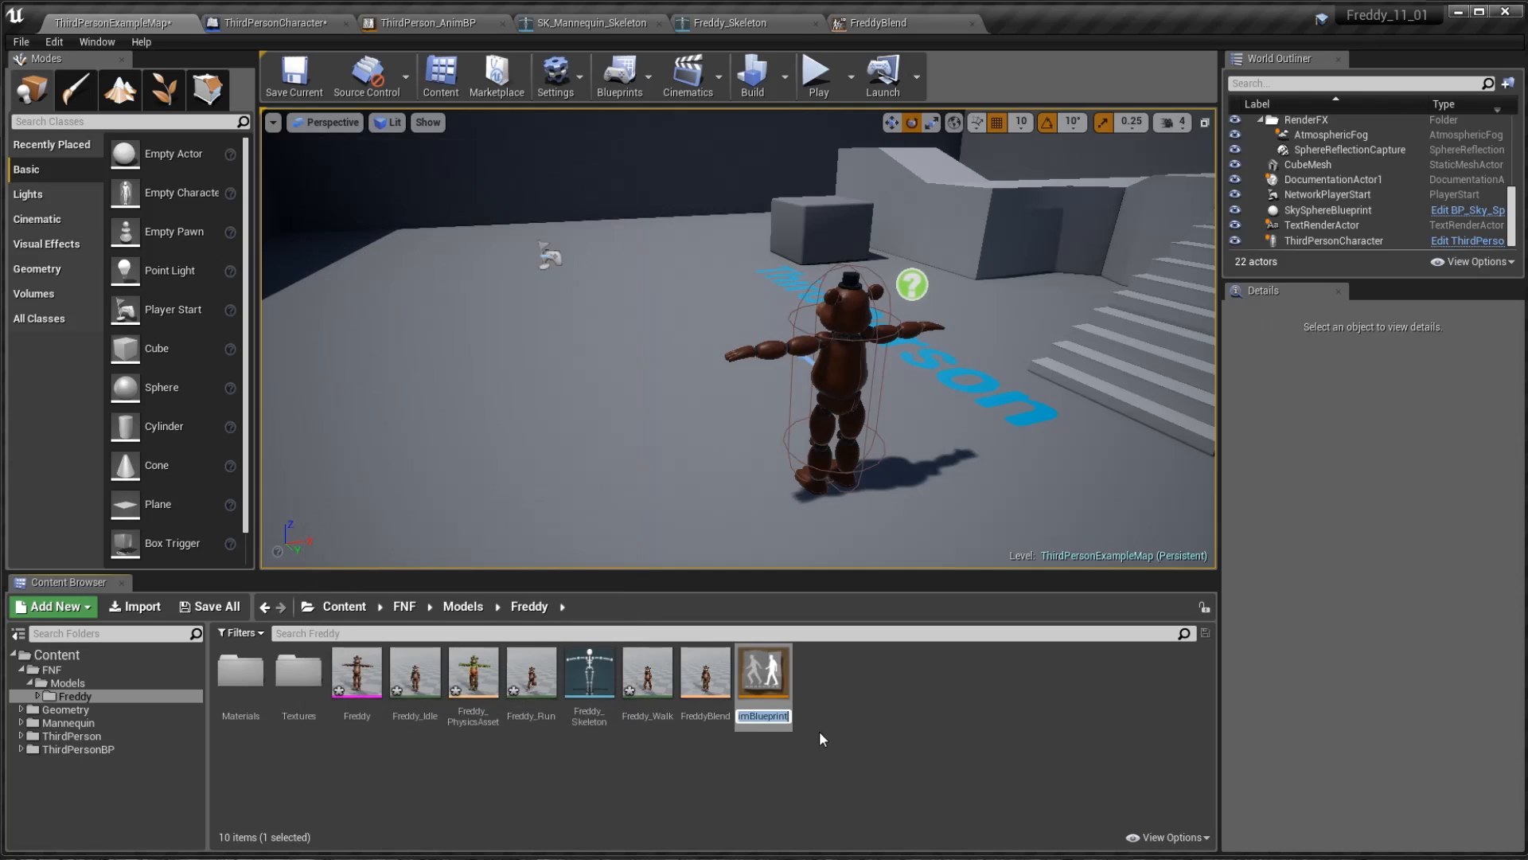
{"action": "type", "text": "AnimBP"}
{"action": "key", "text": "ctrl+a"}
{"action": "type", "text": "BP_Freddy"}
{"action": "key", "text": "Return"}
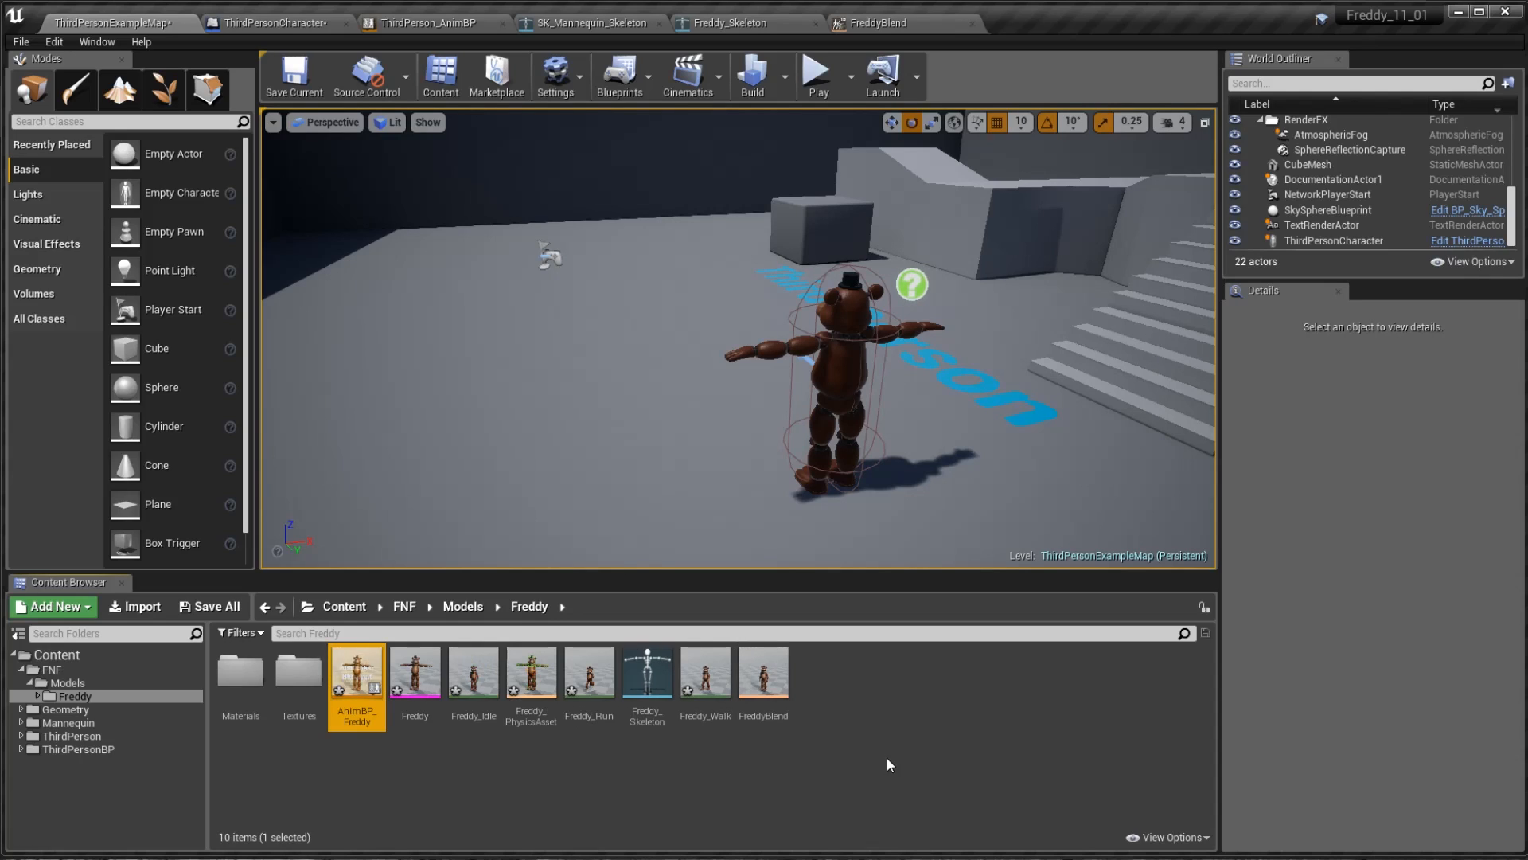
{"action": "double_click", "coordinate": [353, 673]}
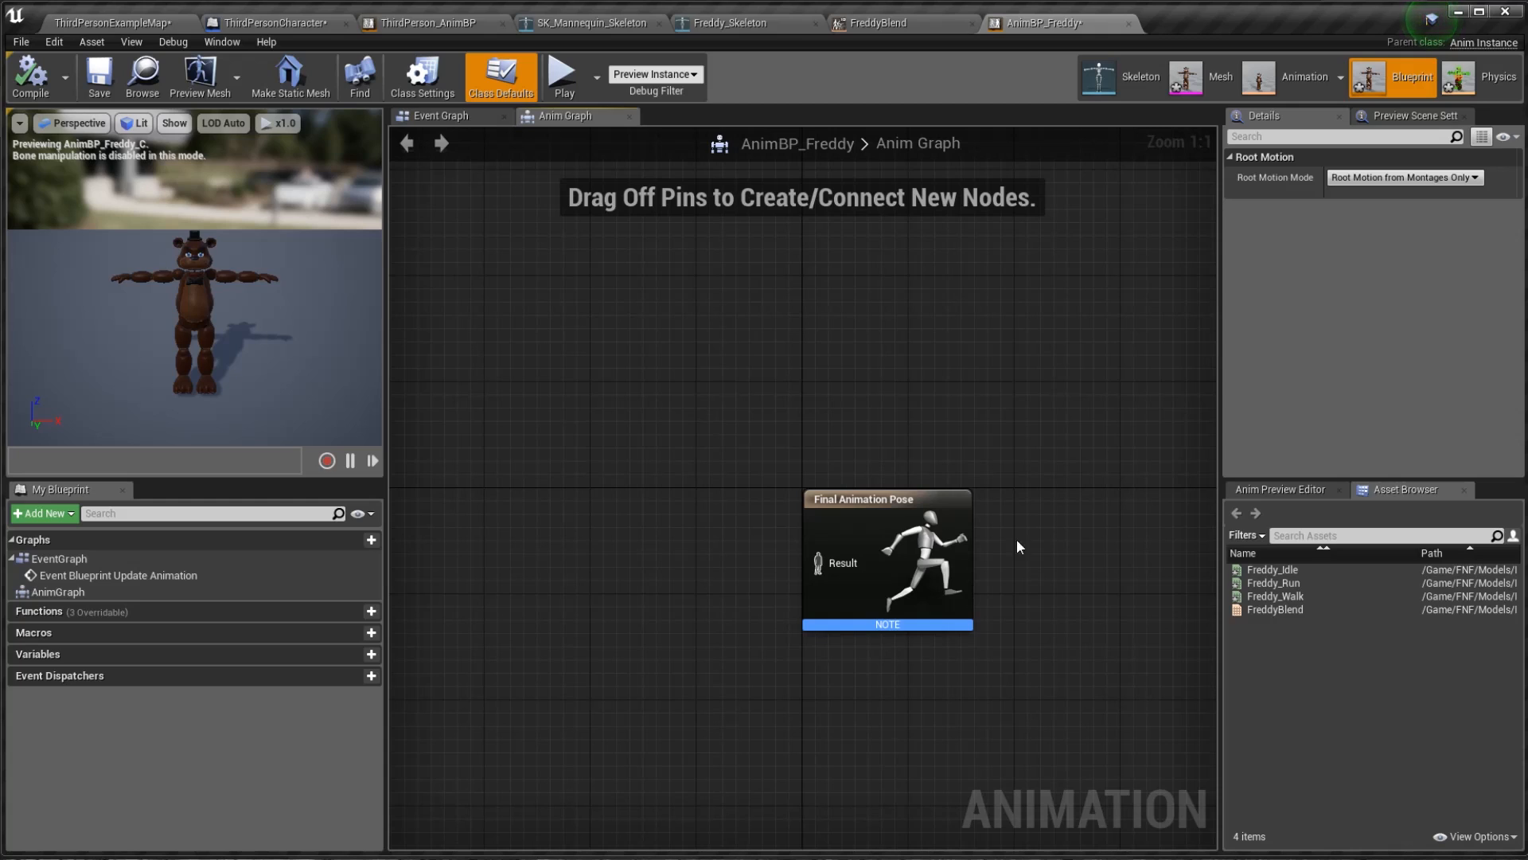
- Feed the Freddy_Idle animation into AnimBP_Freddy's Final Animation Pose, then compile and save the blueprint
{"action": "left_click_drag", "start_coordinate": [1273, 569], "coordinate": [637, 557]}
{"action": "left_click_drag", "start_coordinate": [726, 593], "coordinate": [828, 565]}
{"action": "left_click", "coordinate": [348, 326]}
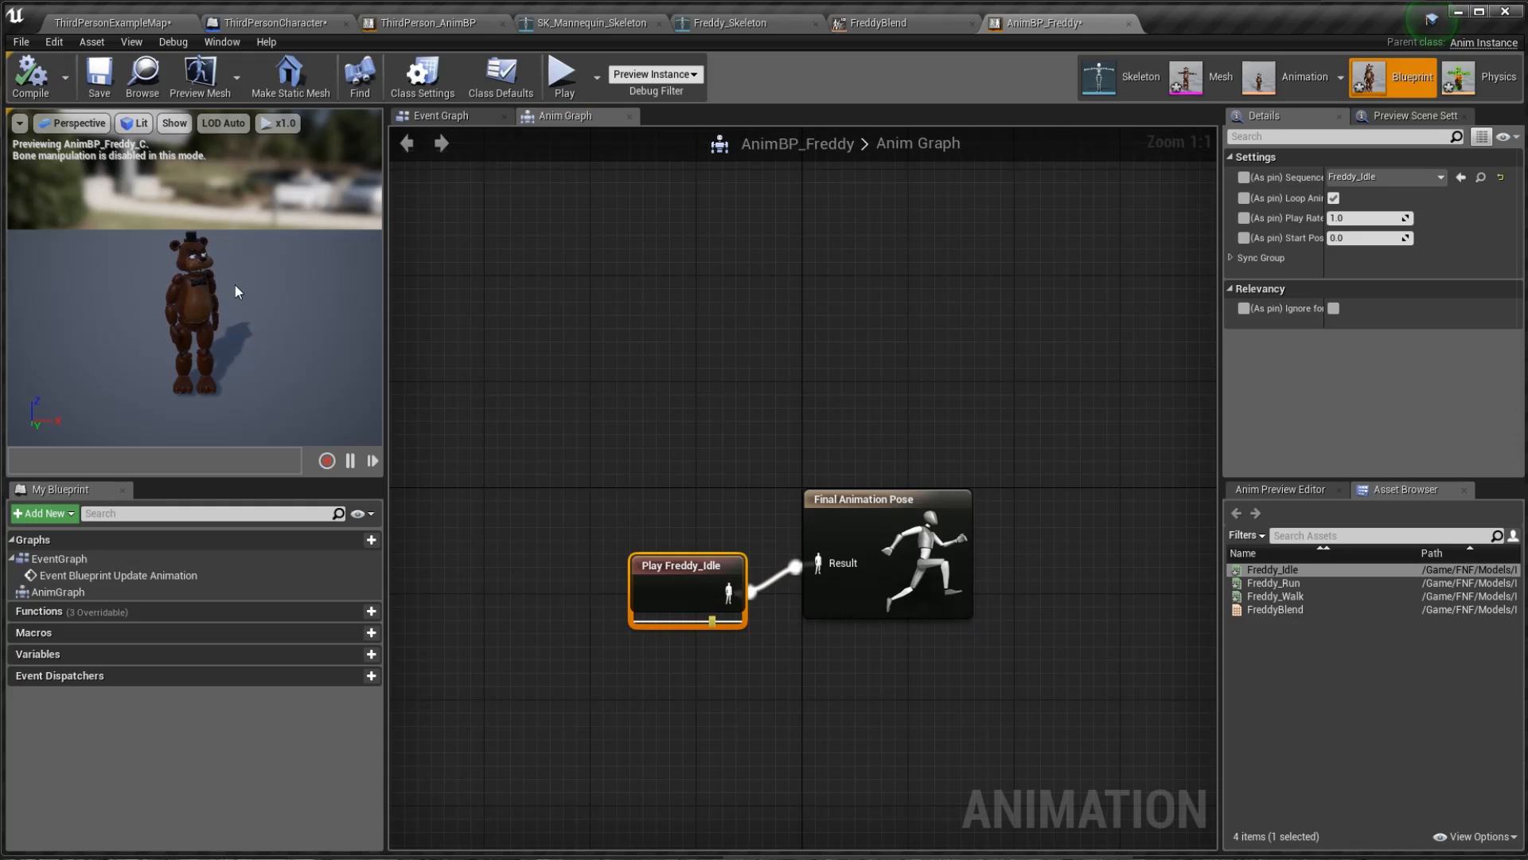
{"action": "left_click", "coordinate": [99, 79]}
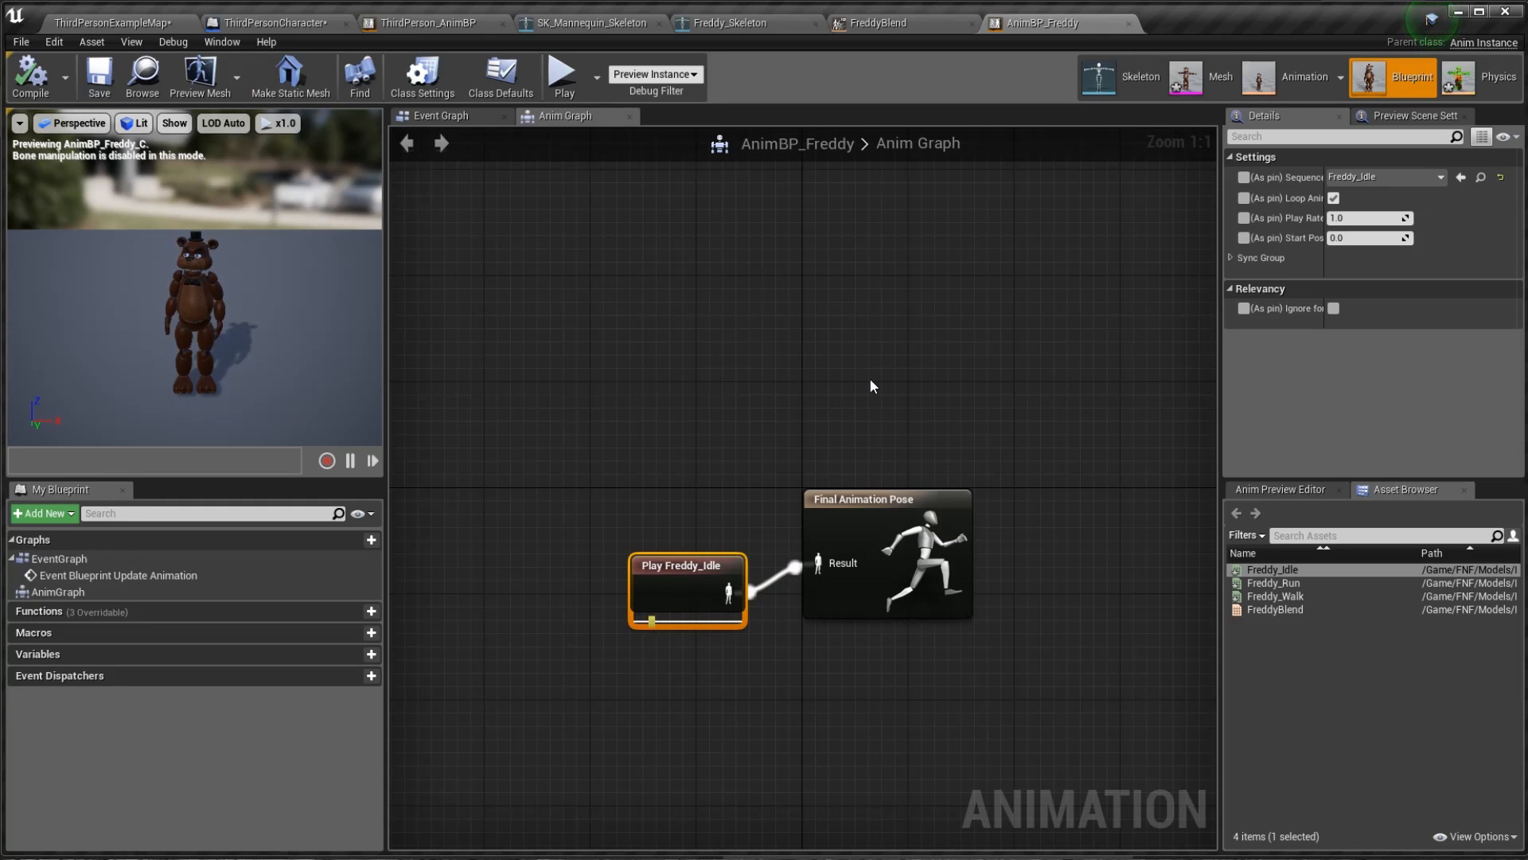
- Close the FreddyBlend, Freddy_Skeleton and SK_Mannequin_Skeleton editors, keeping ThirdPerson_AnimBP and AnimBP_Freddy open
{"action": "left_click", "coordinate": [876, 24]}
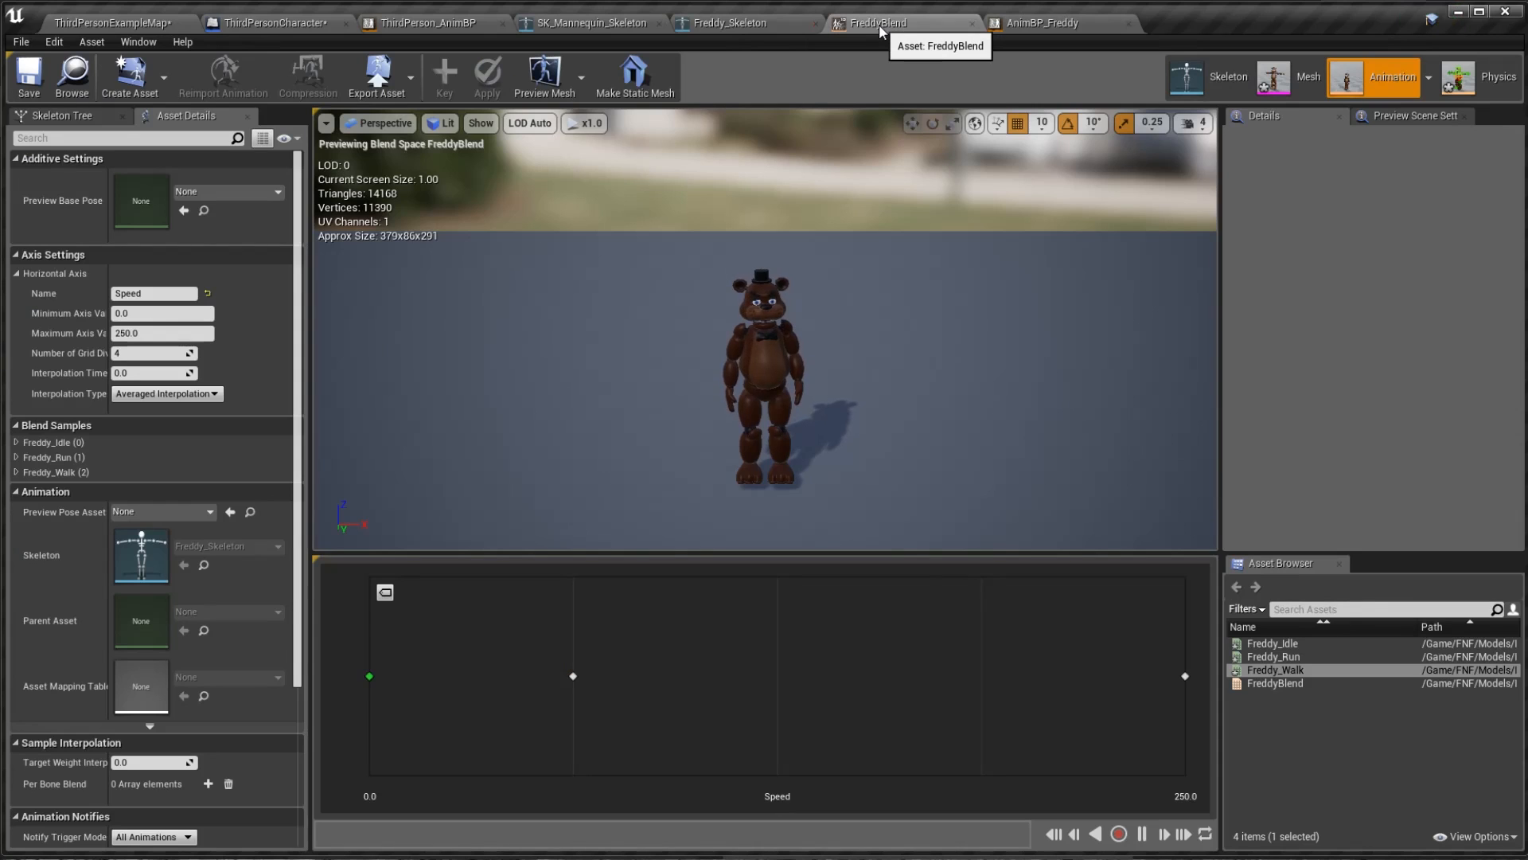
{"action": "middle_click", "coordinate": [893, 26]}
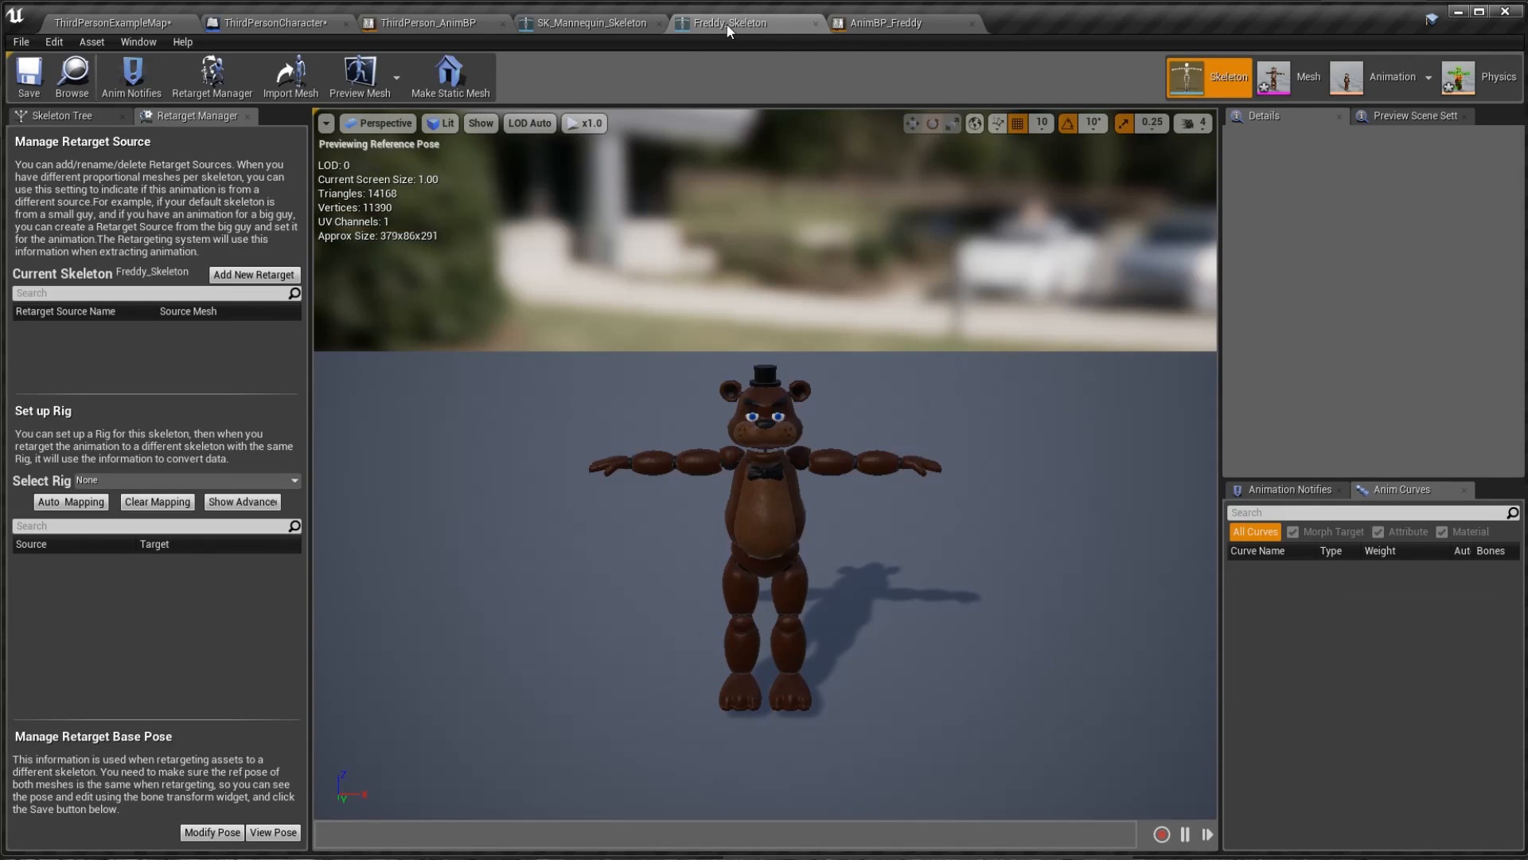
{"action": "middle_click", "coordinate": [727, 23]}
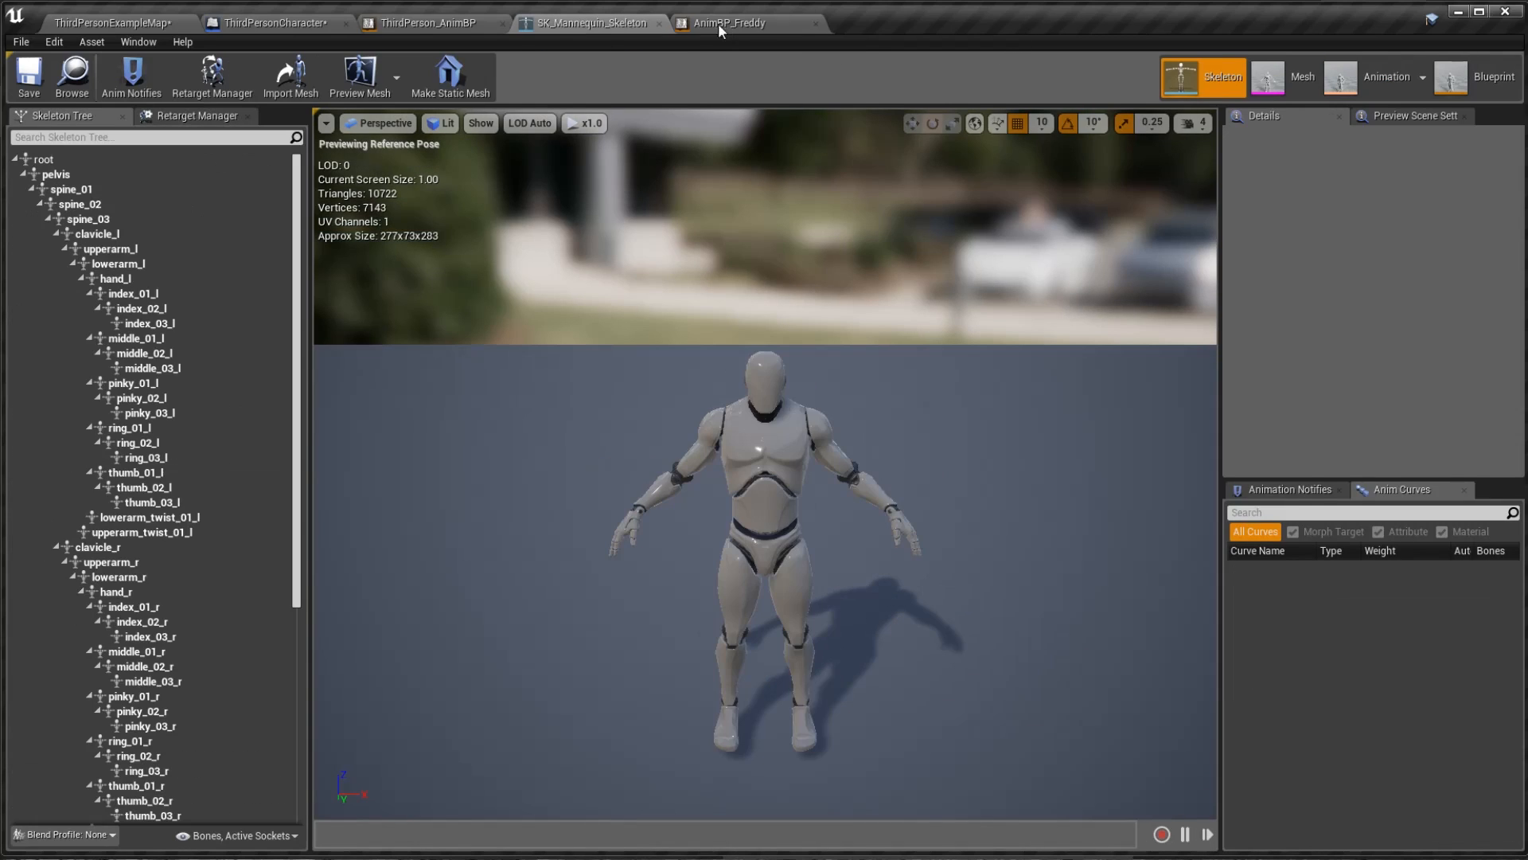
{"action": "middle_click", "coordinate": [571, 28]}
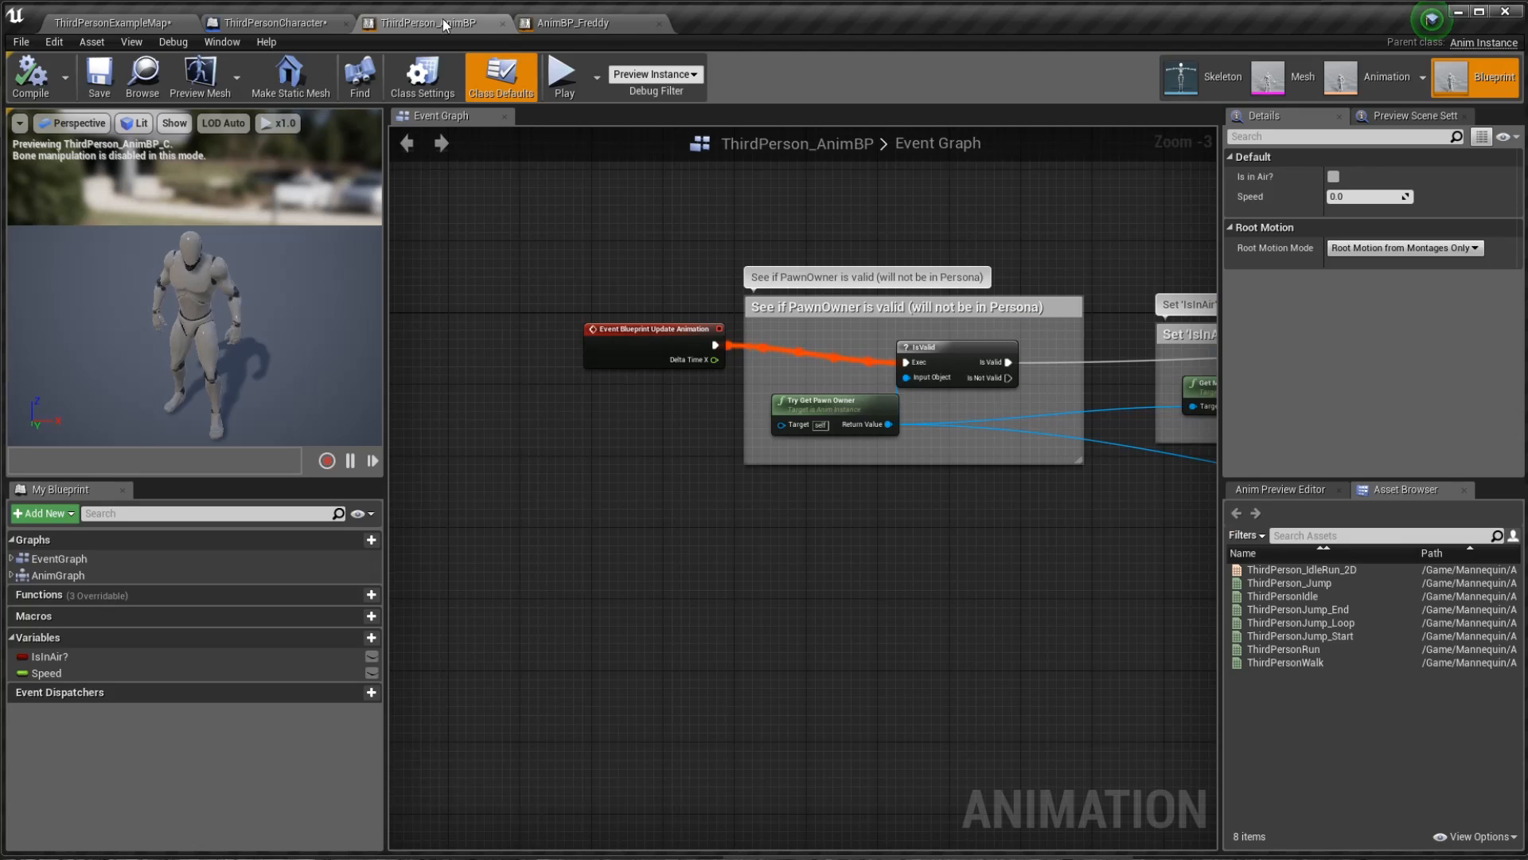
{"action": "right_click_drag", "start_coordinate": [1087, 587], "coordinate": [854, 551]}
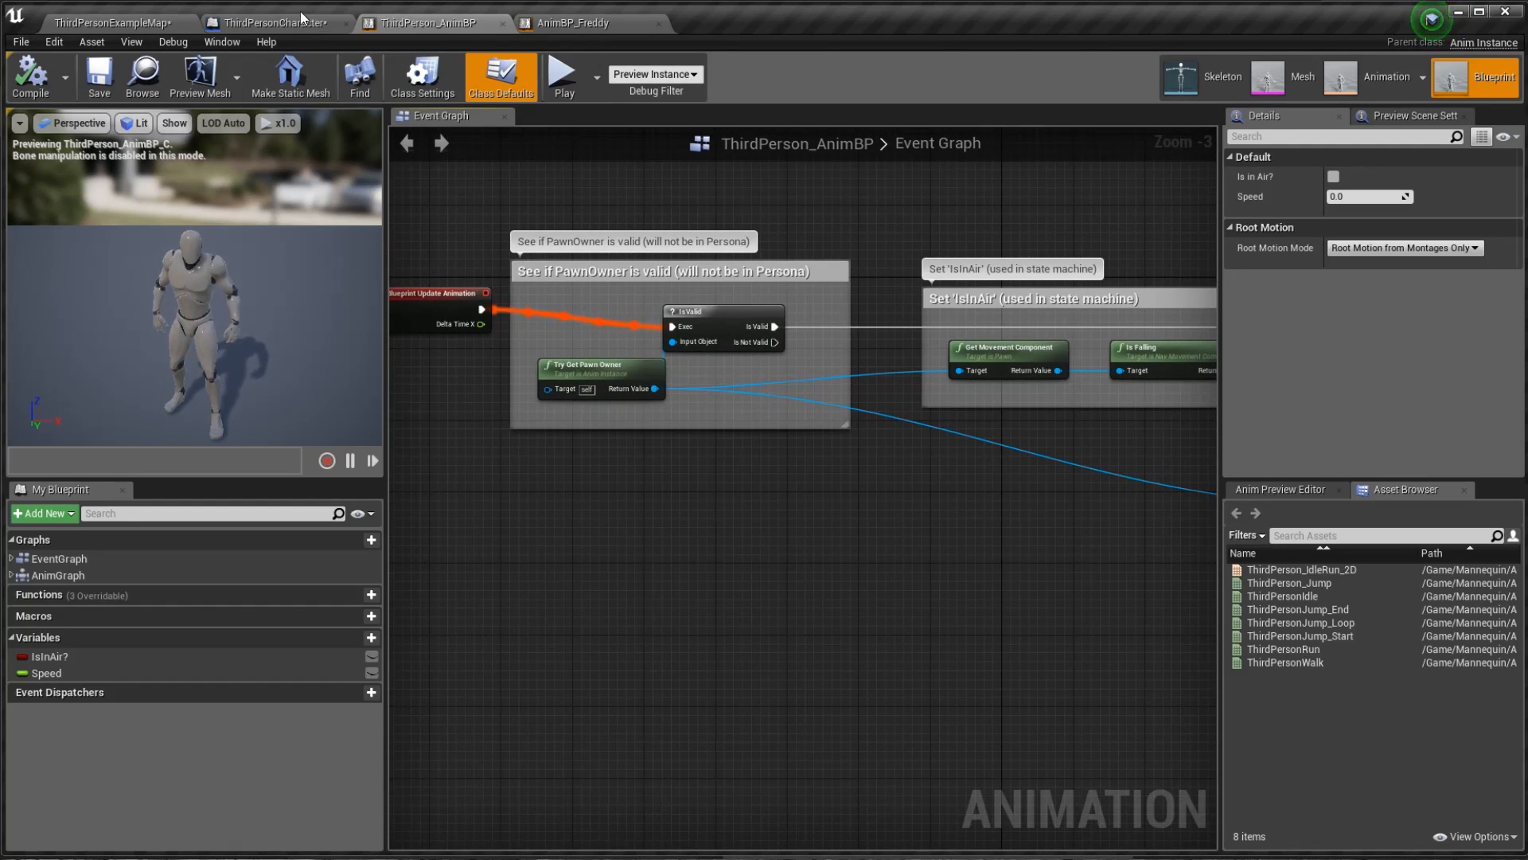
- Set the Anim Class of the ThirdPersonCharacter's Mesh component to AnimBP_Freddy and compile the character
{"action": "left_click", "coordinate": [263, 22]}
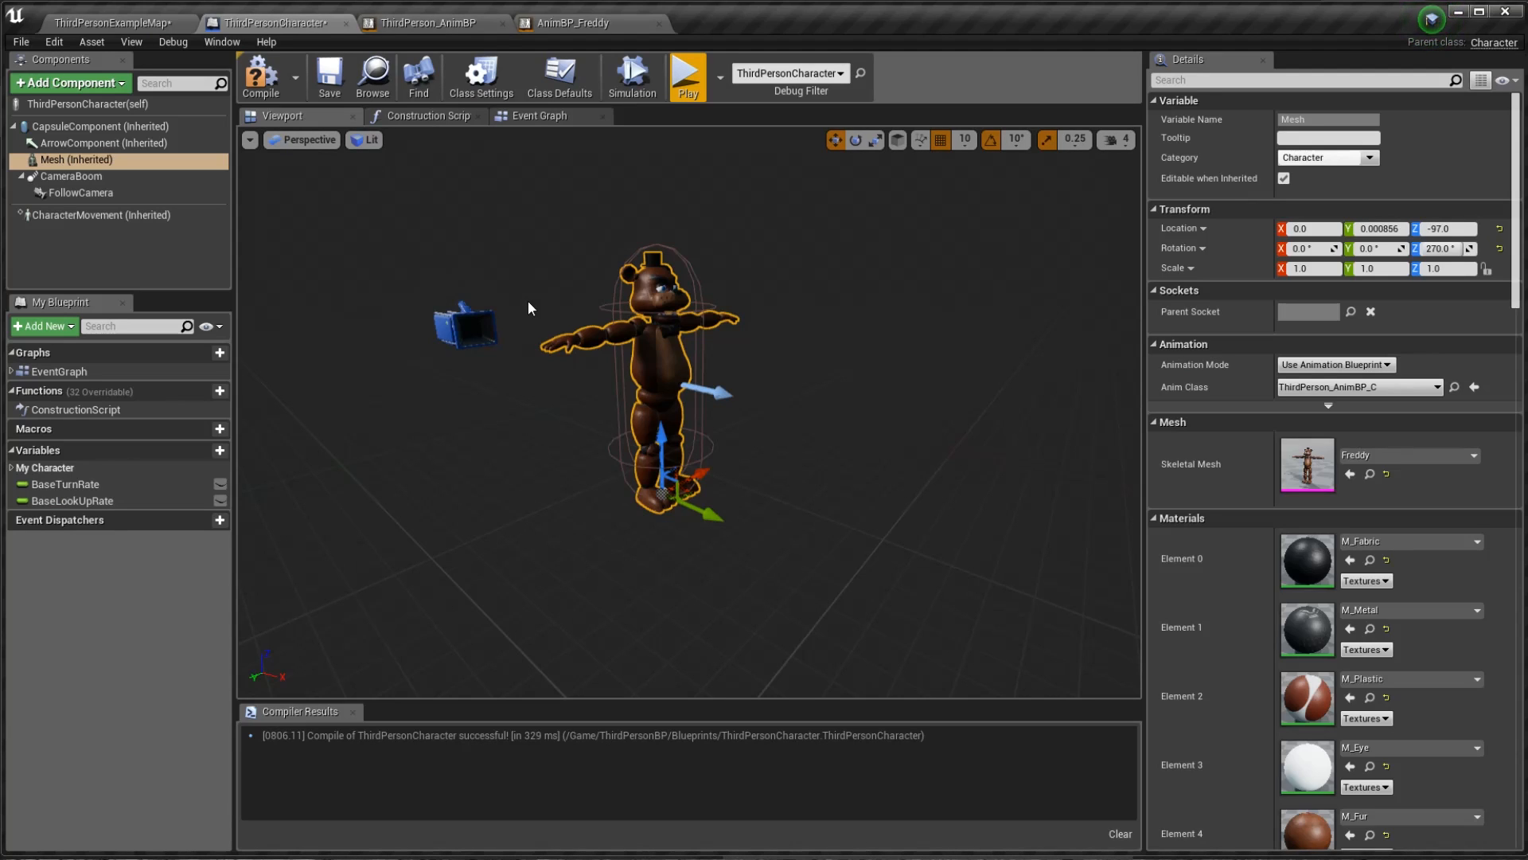
{"action": "left_click", "coordinate": [1359, 387]}
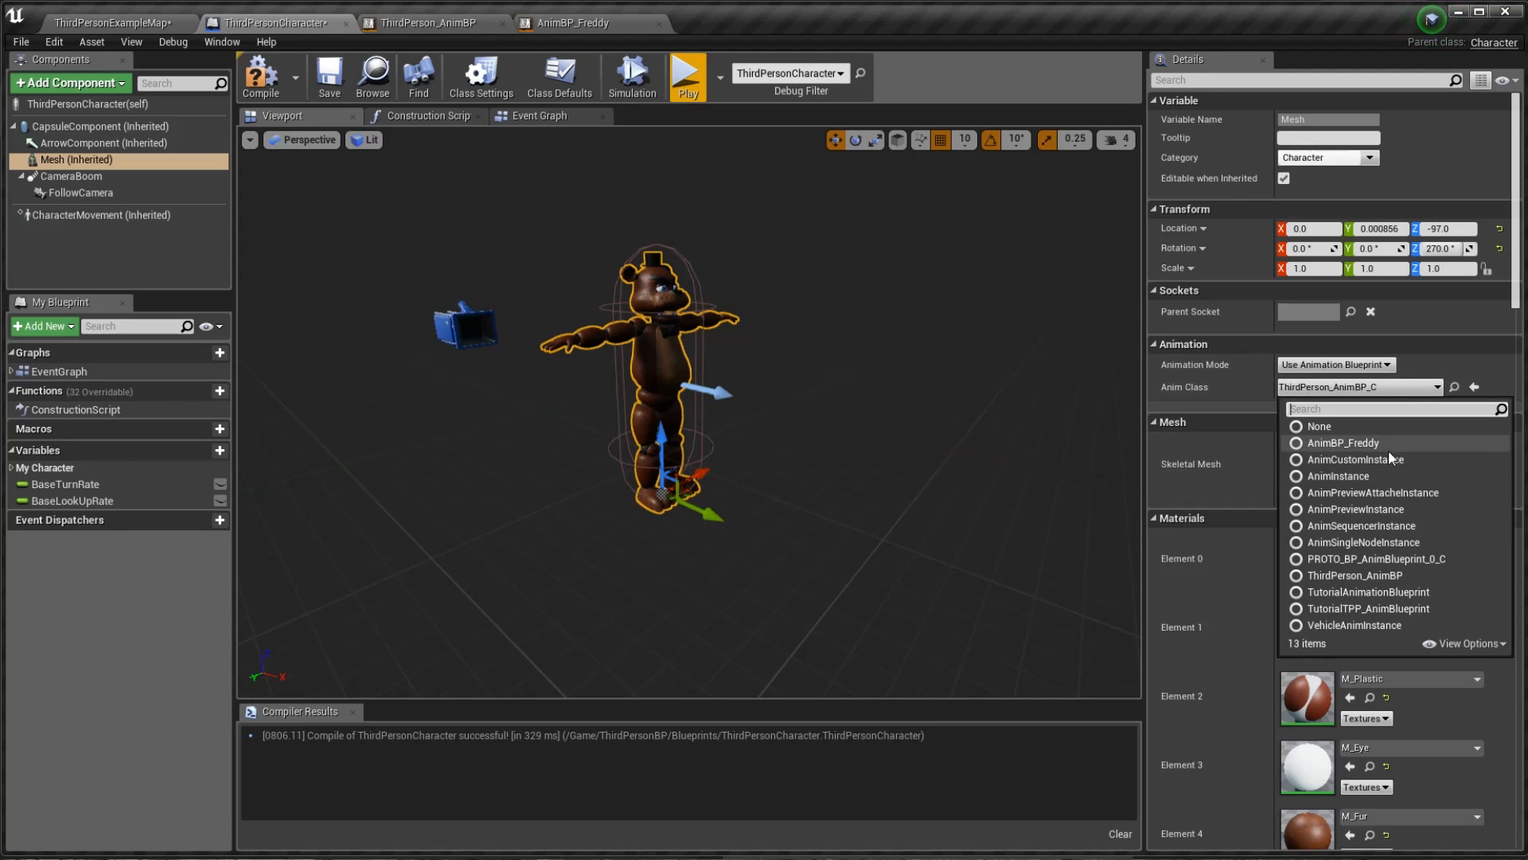
{"action": "left_click", "coordinate": [1363, 442]}
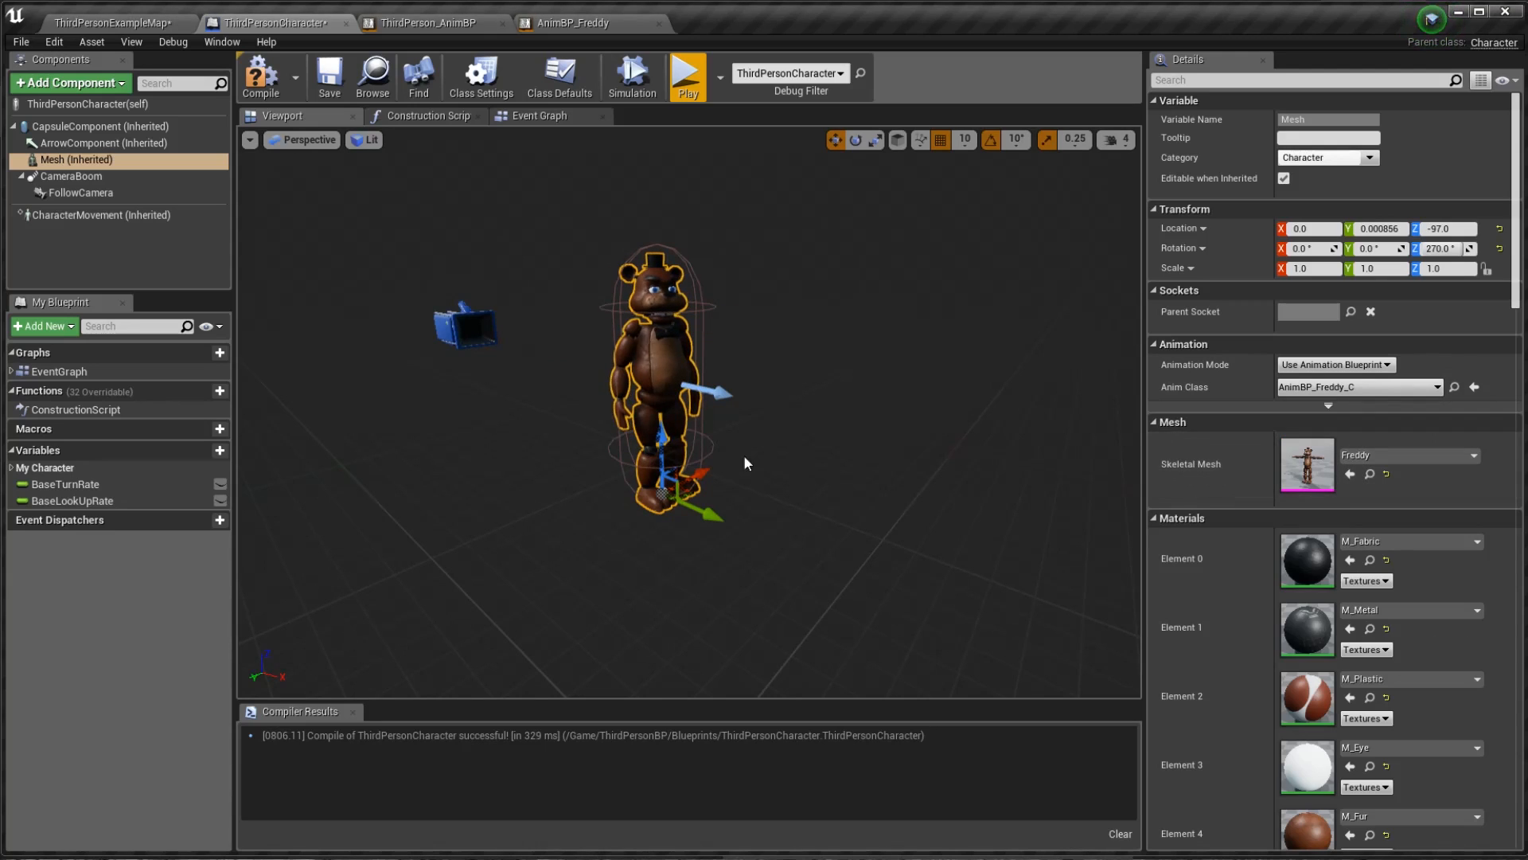
{"action": "left_click", "coordinate": [260, 73]}
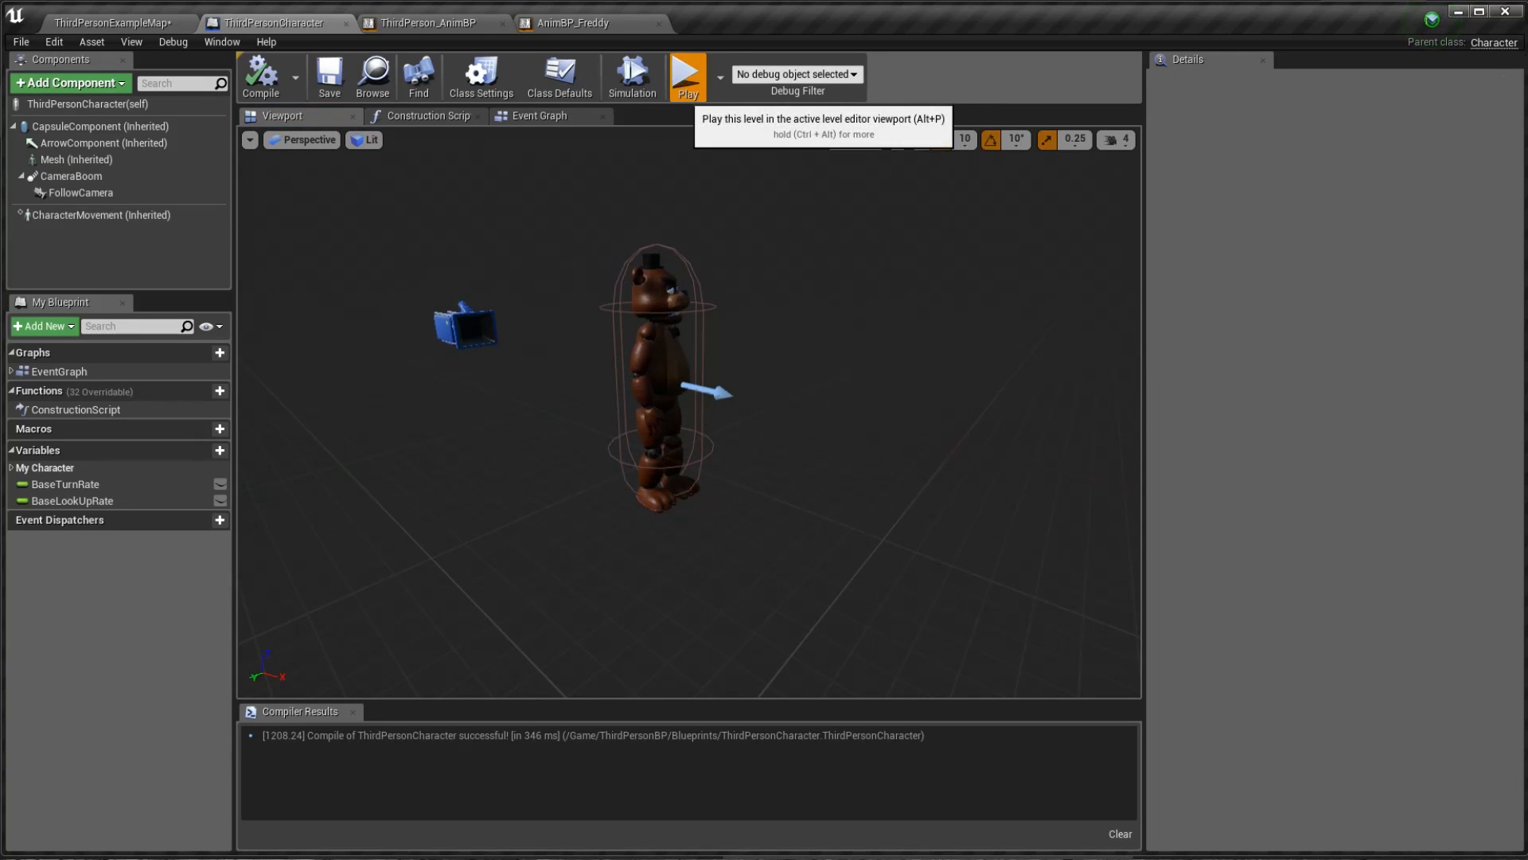
- Play the level, moving and jumping with Freddy to check his animation, and end the game preview
{"action": "key", "text": "space"}
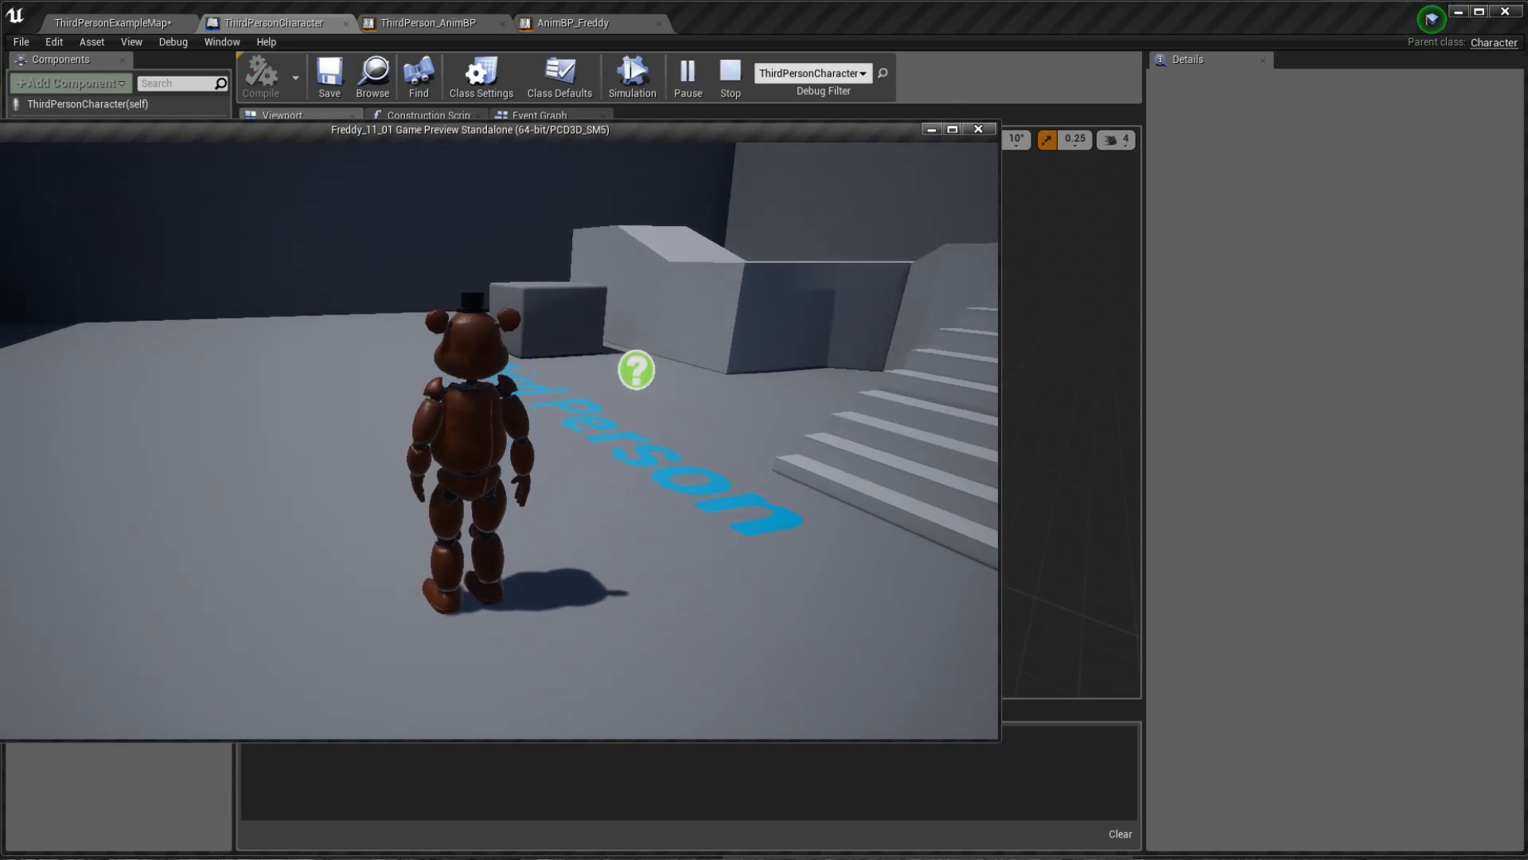
{"action": "key", "text": "w"}
{"action": "key", "text": "space"}
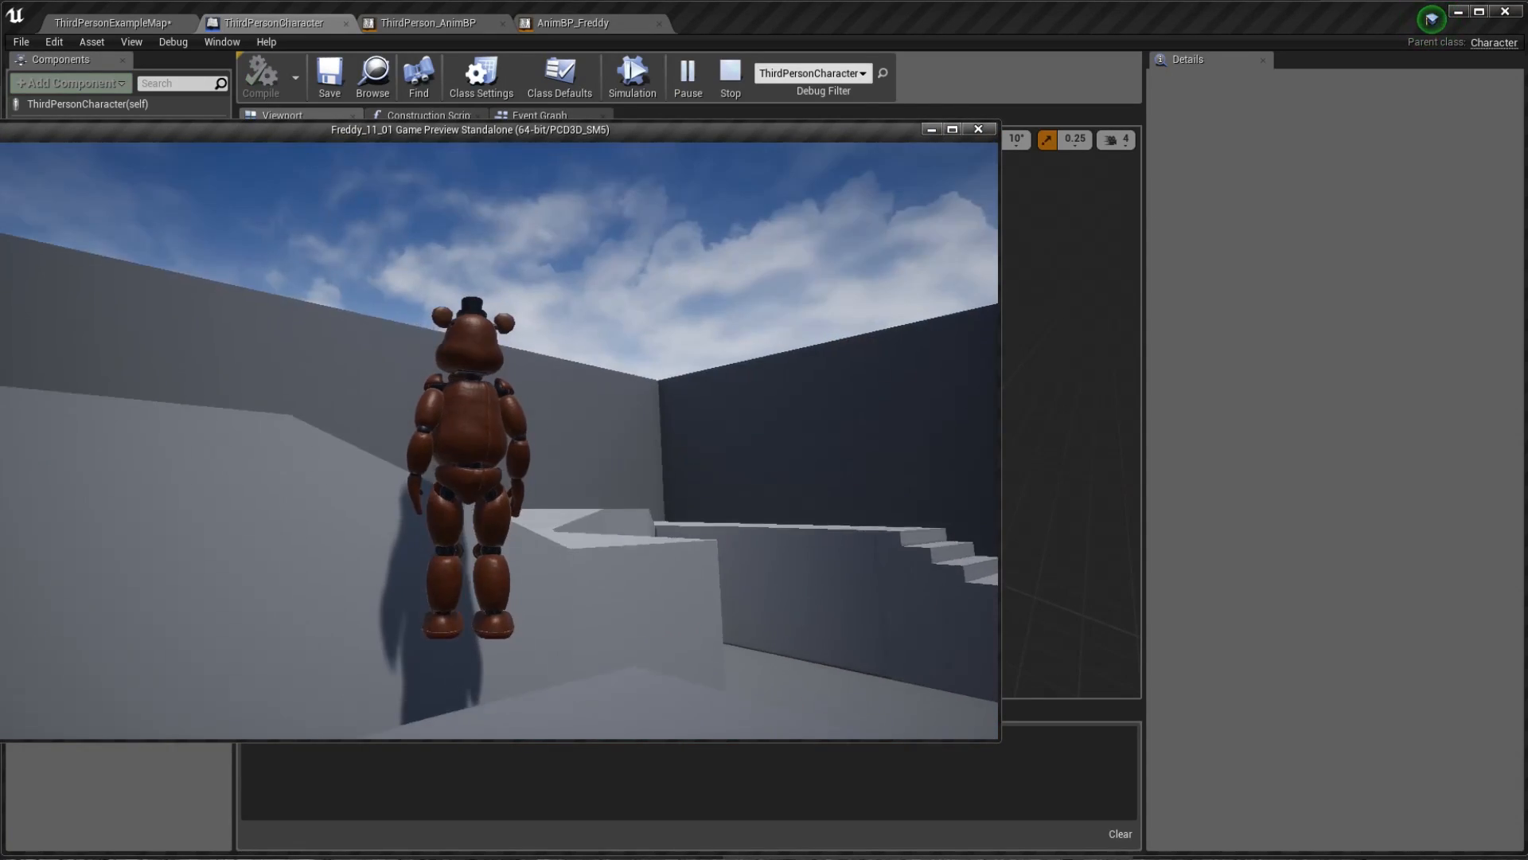
{"action": "key", "text": "w"}
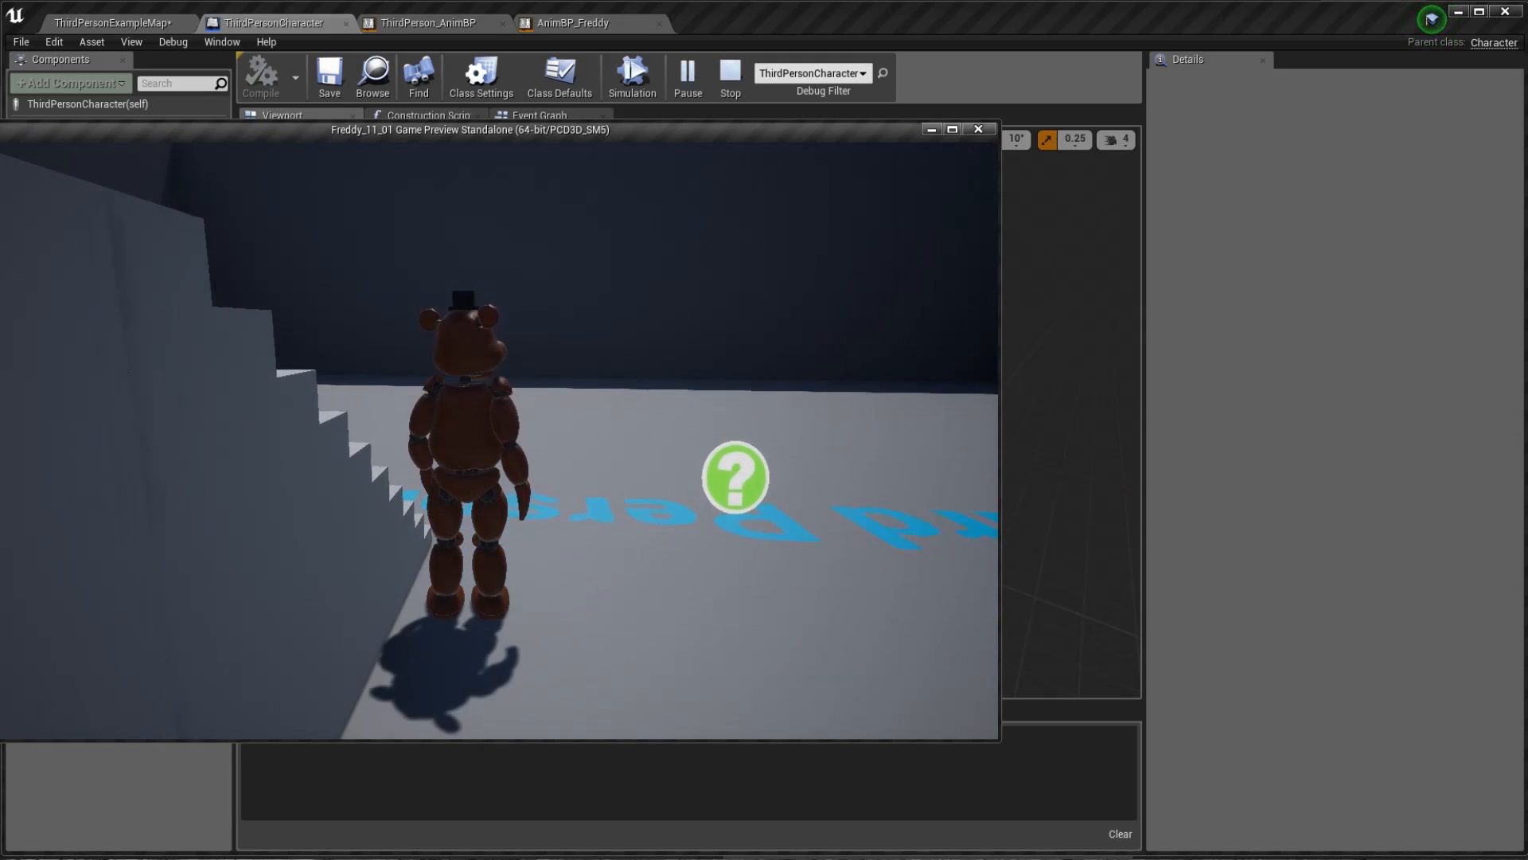
{"action": "key", "text": "Escape"}
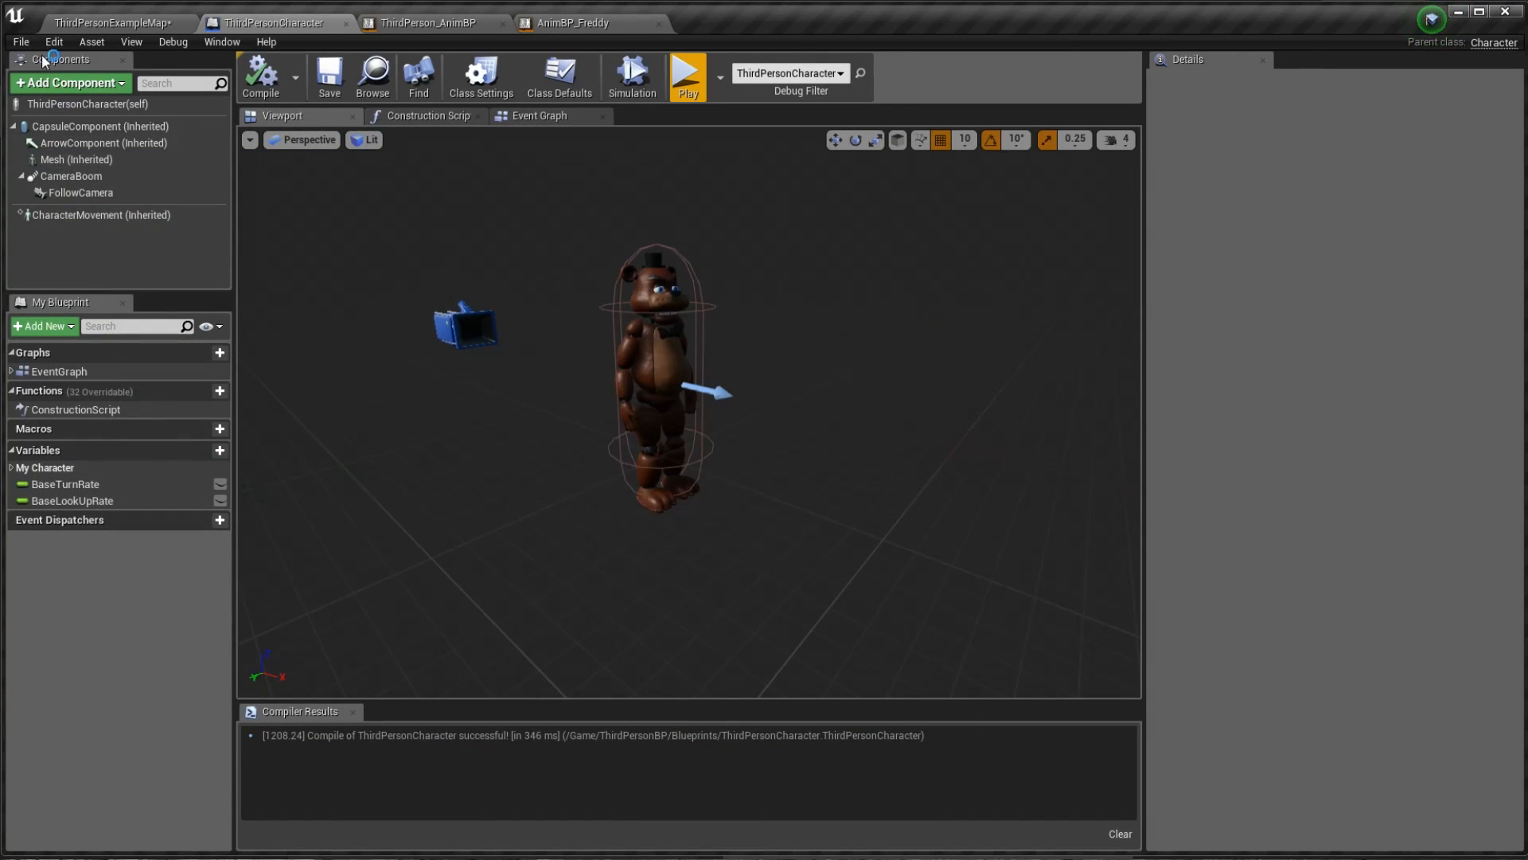
- Replace the Freddy_Idle node in AnimBP_Freddy with FreddyBlend wired to the Final Animation Pose, compile, and briefly play-test it
{"action": "left_click", "coordinate": [632, 24]}
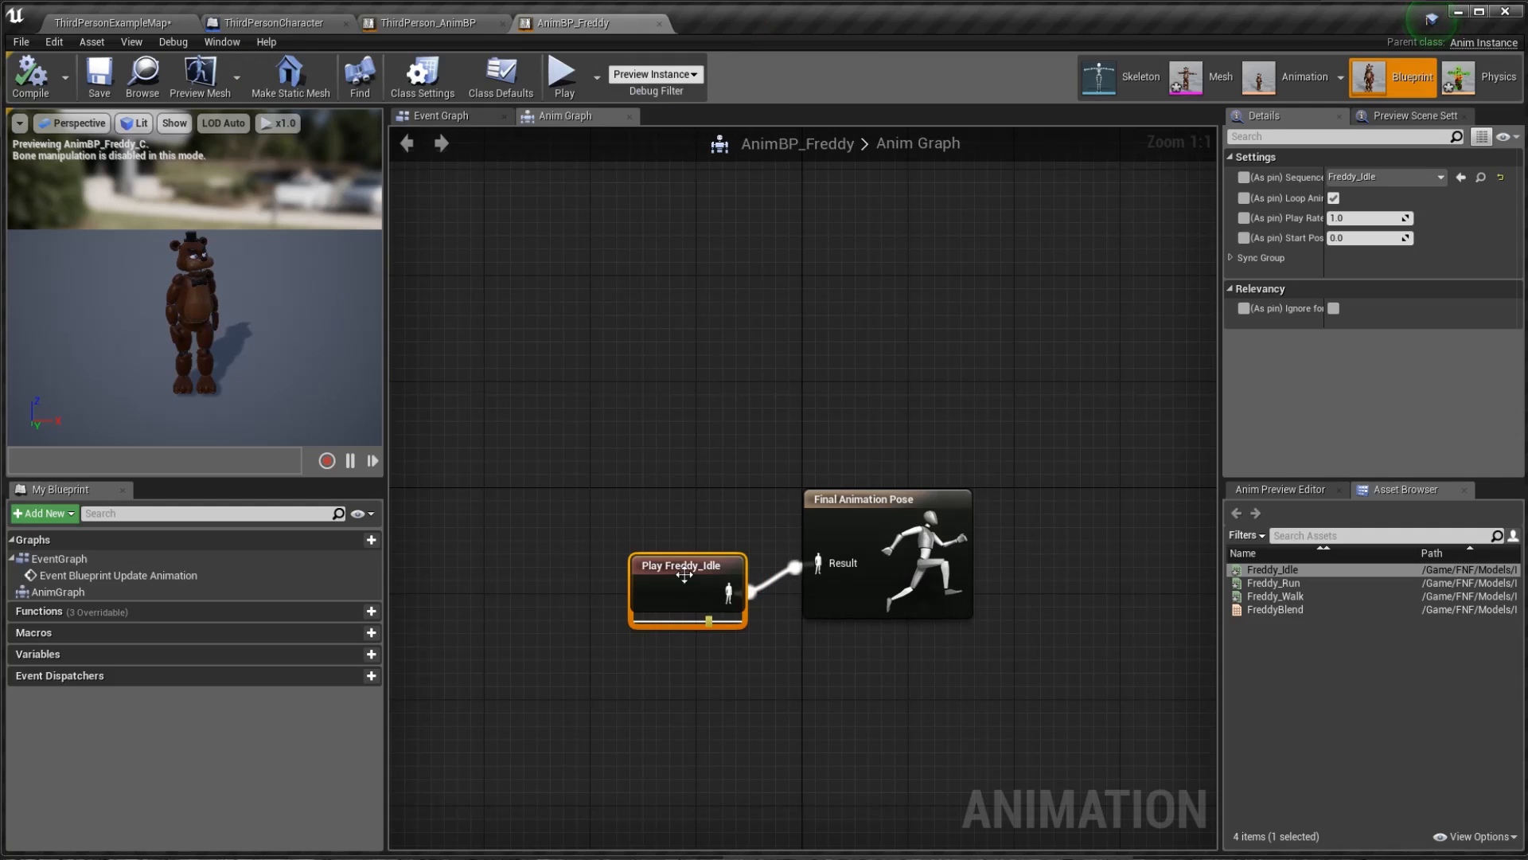
{"action": "left_click_drag", "start_coordinate": [684, 580], "coordinate": [628, 499]}
{"action": "key", "text": "Delete"}
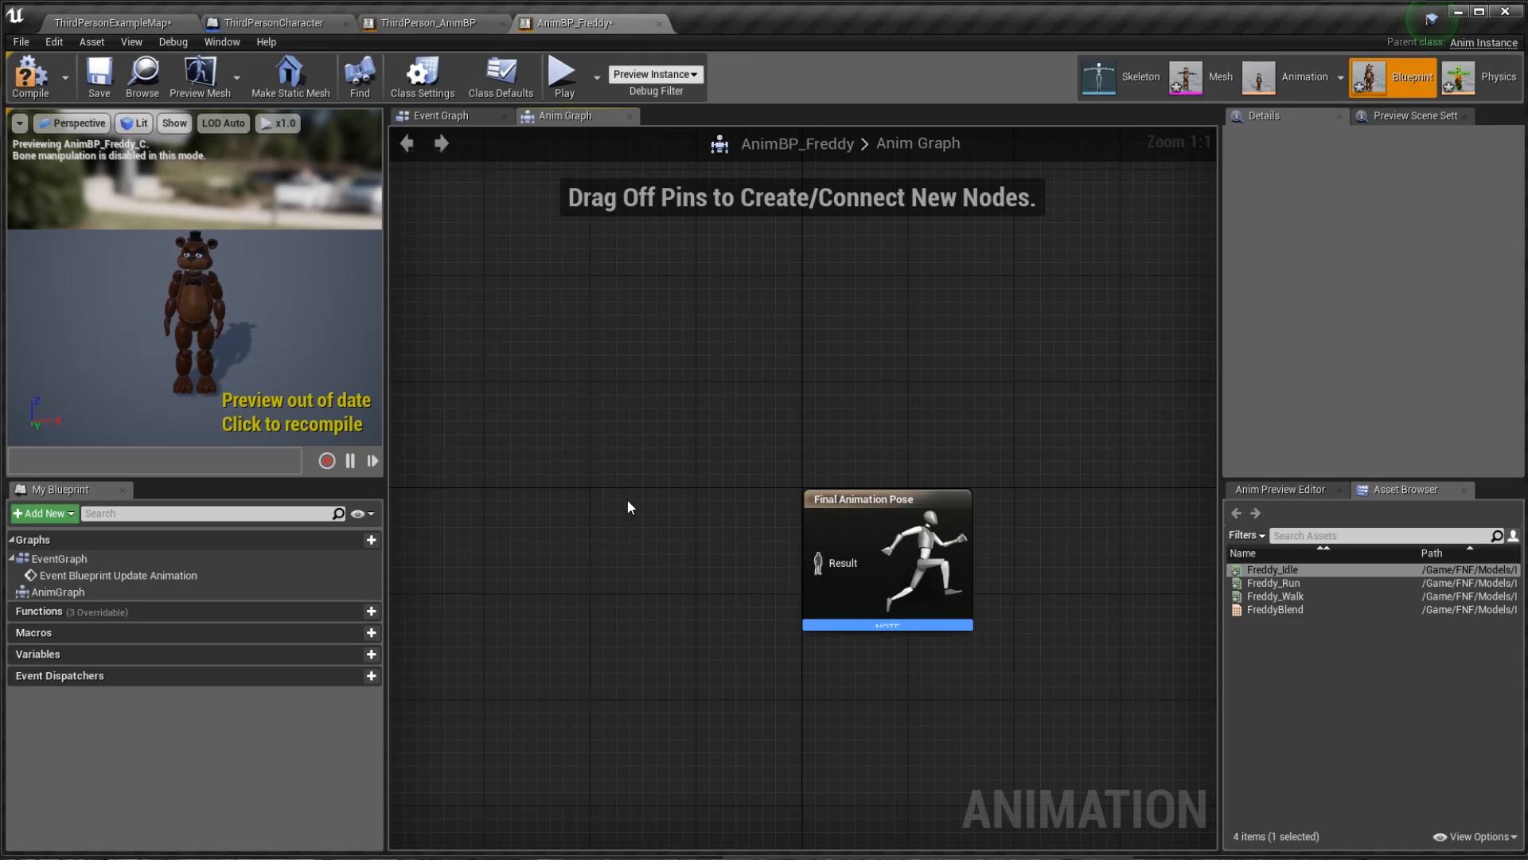
{"action": "left_click_drag", "start_coordinate": [1274, 610], "coordinate": [565, 506]}
{"action": "left_click_drag", "start_coordinate": [690, 554], "coordinate": [818, 562]}
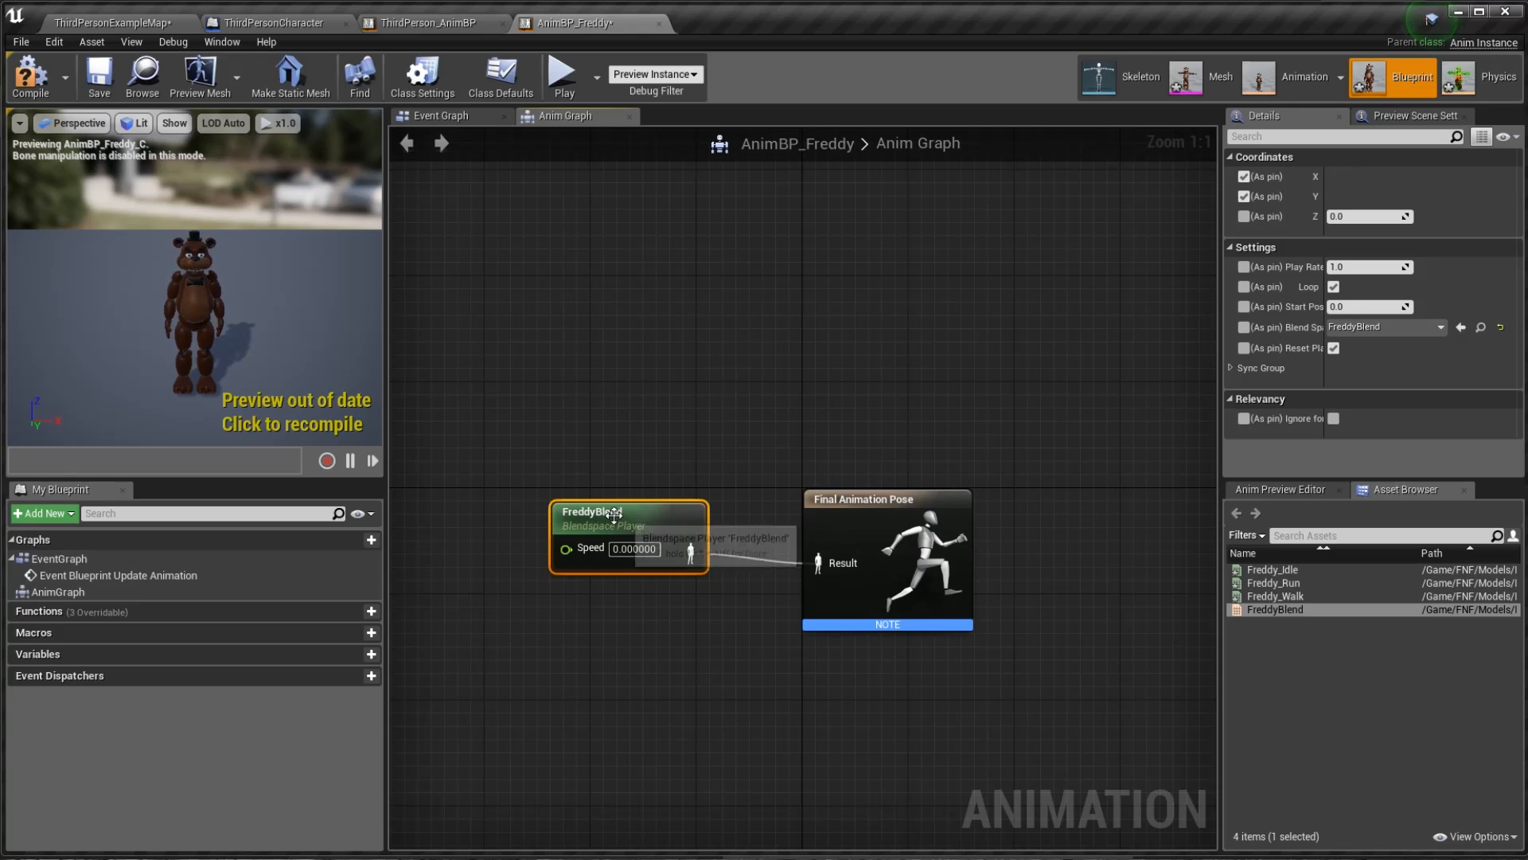
{"action": "left_click_drag", "start_coordinate": [617, 514], "coordinate": [658, 541]}
{"action": "left_click", "coordinate": [31, 75]}
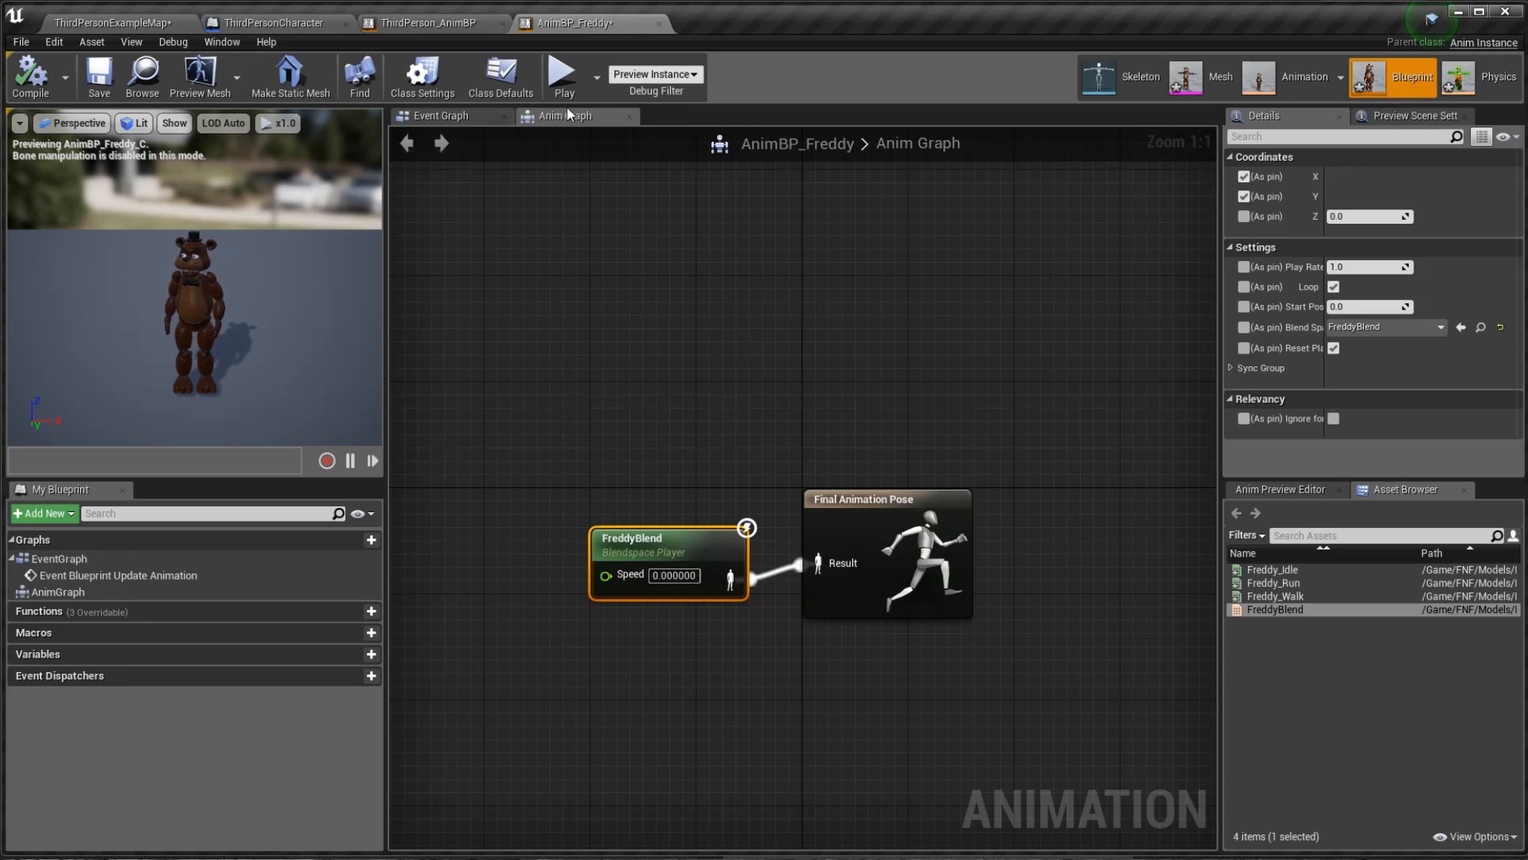
{"action": "left_click", "coordinate": [563, 79]}
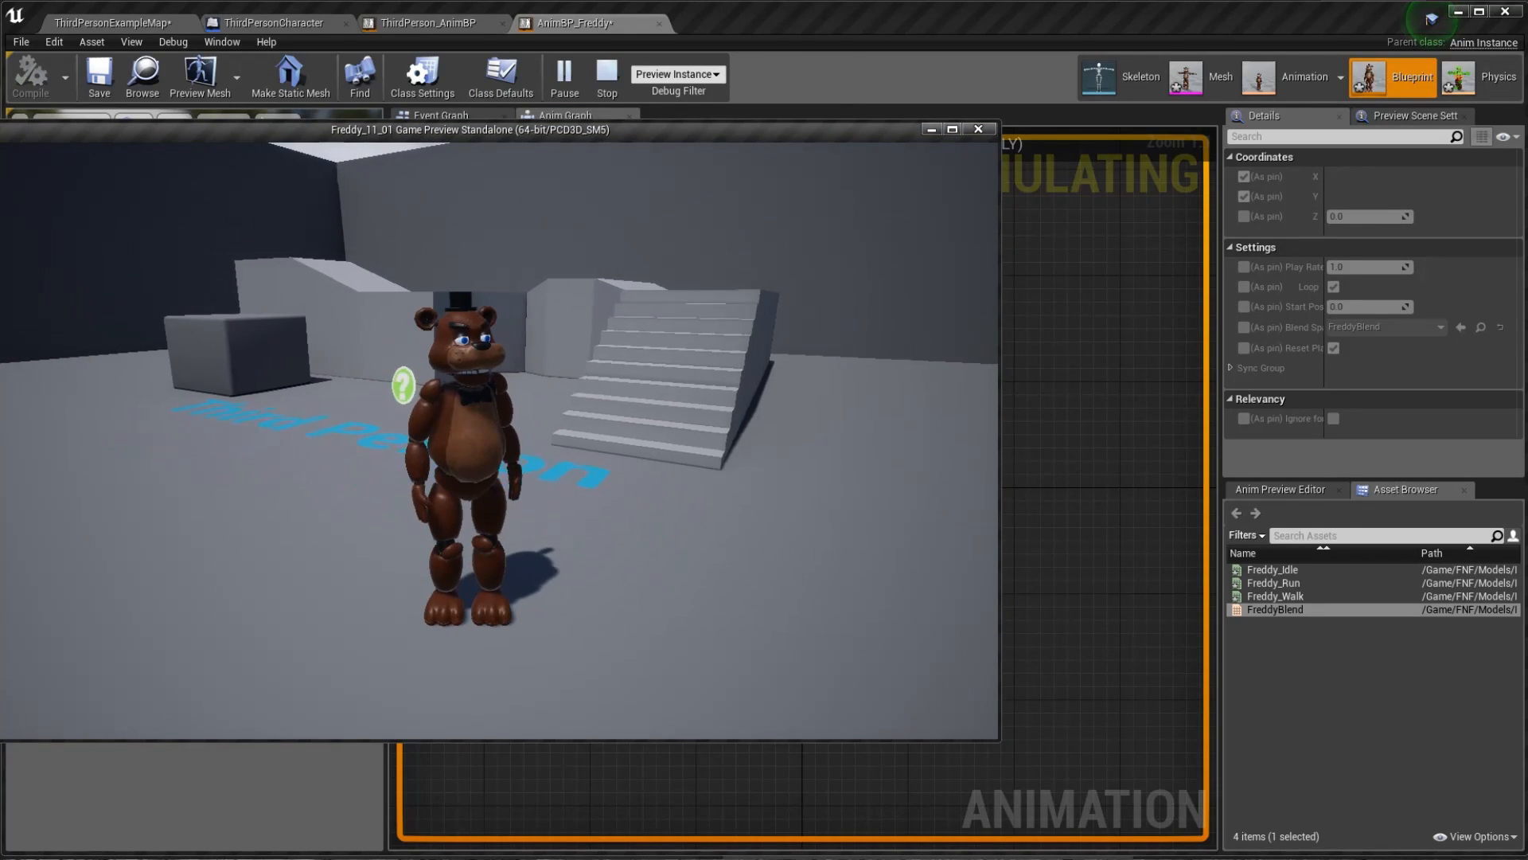
{"action": "key", "text": "Escape"}
- Set the FreddyBlend node's Speed to 50, recompile AnimBP_Freddy, and briefly play-test the character
{"action": "left_click", "coordinate": [674, 575]}
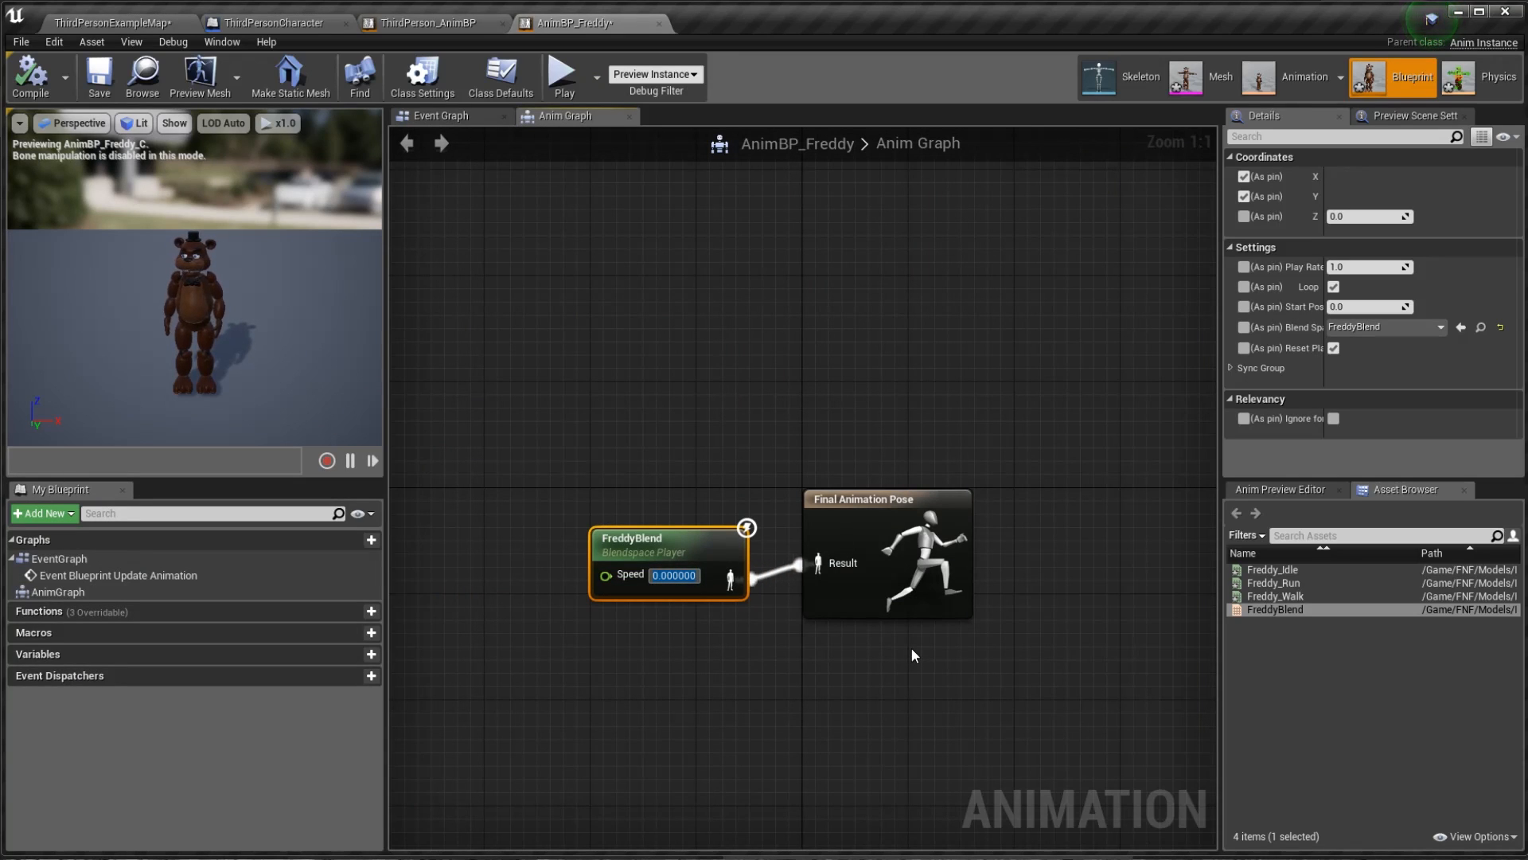
{"action": "type", "text": "50"}
{"action": "key", "text": "Return"}
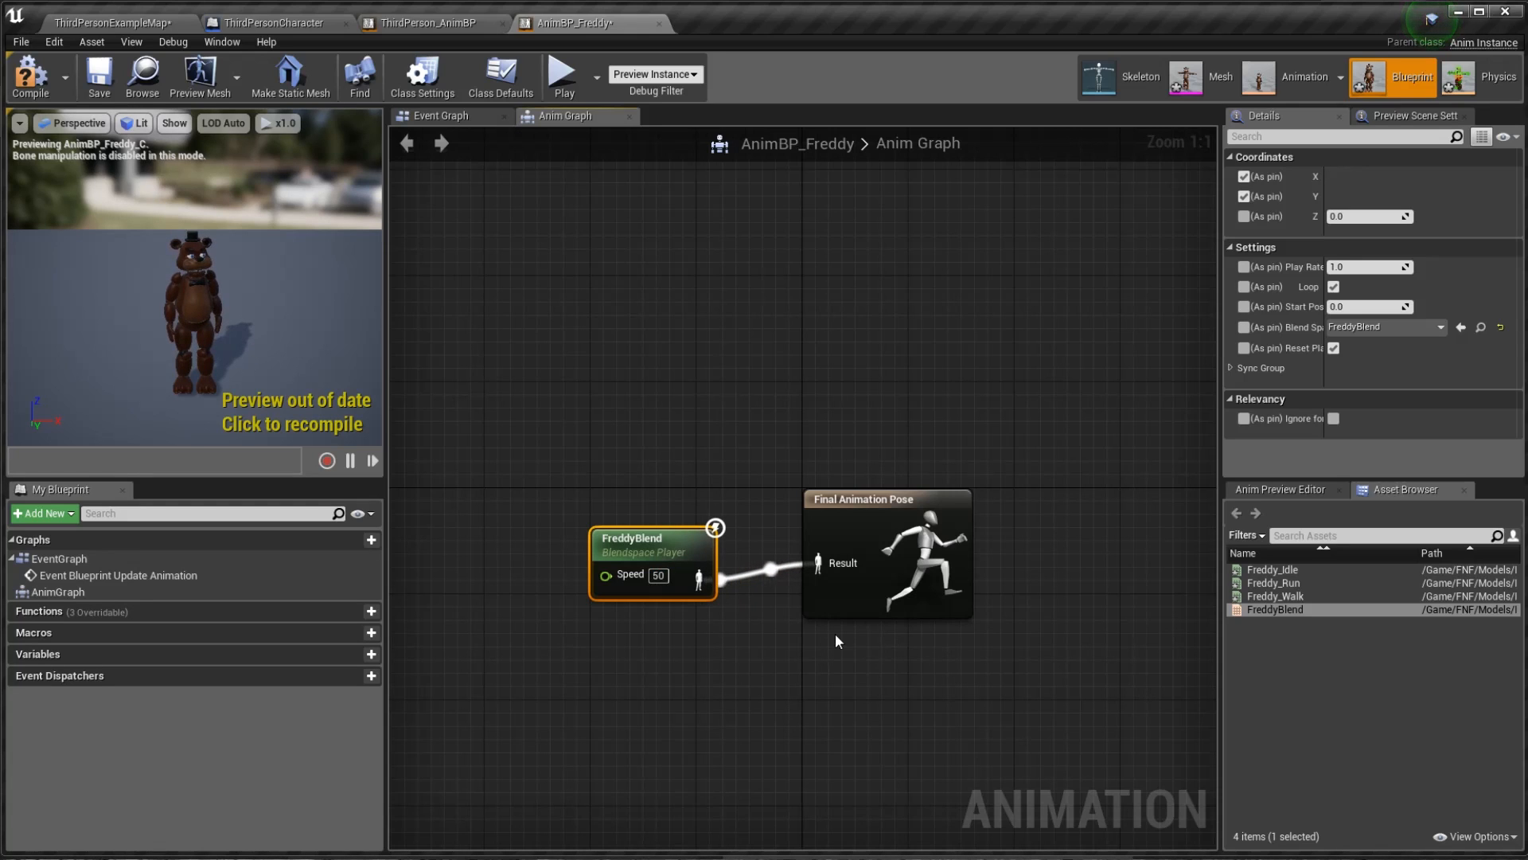
{"action": "left_click", "coordinate": [39, 83]}
{"action": "left_click", "coordinate": [561, 74]}
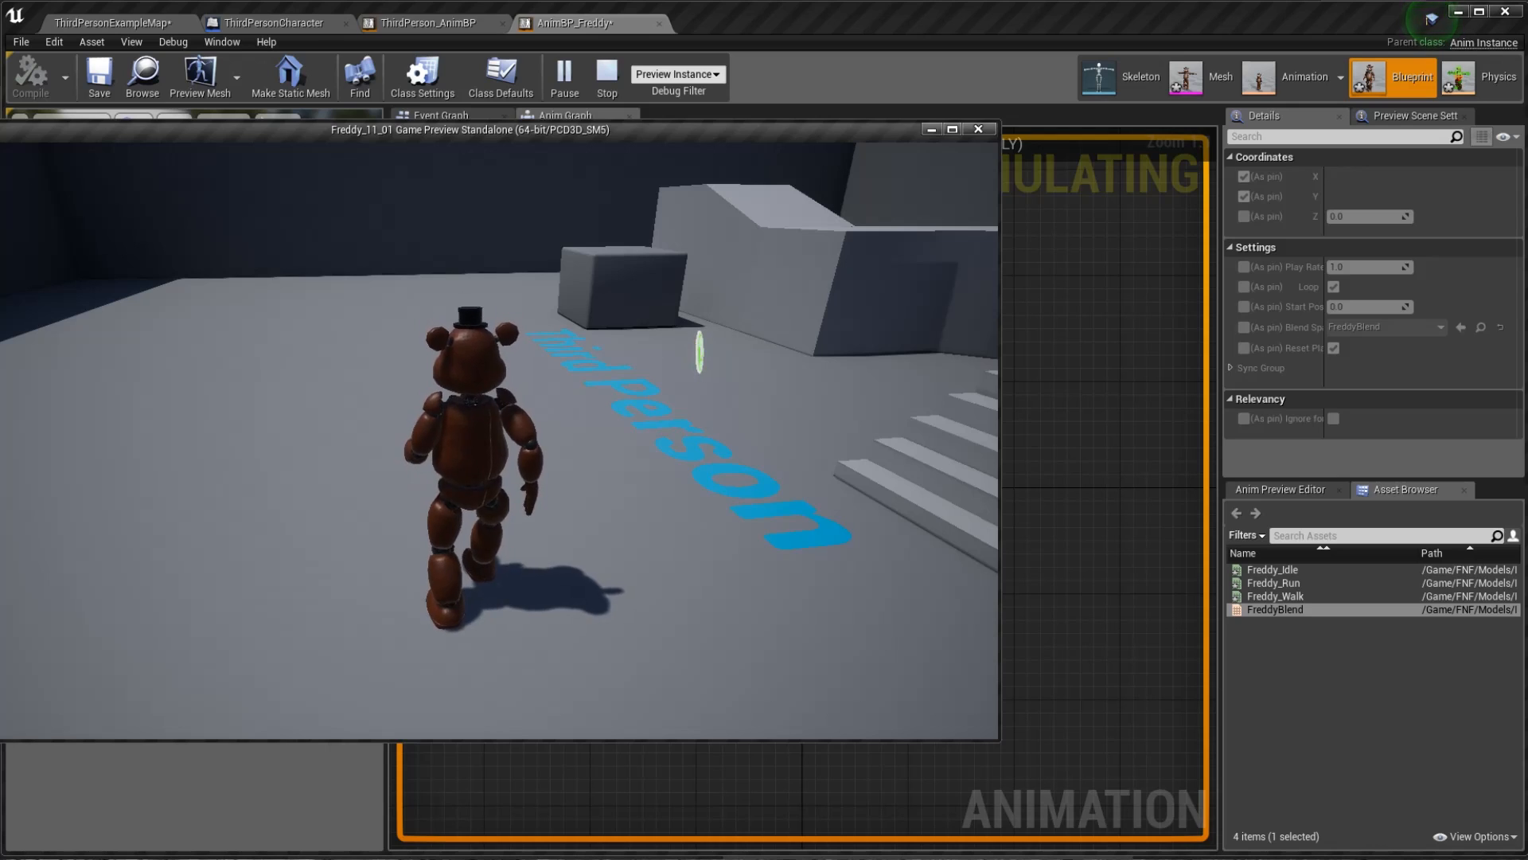
{"action": "key", "text": "Escape"}
- Set the FreddyBlend node's Speed to 250, recompile AnimBP_Freddy, and play-test Freddy while moving and jumping
{"action": "left_click", "coordinate": [661, 574]}
{"action": "type", "text": "250"}
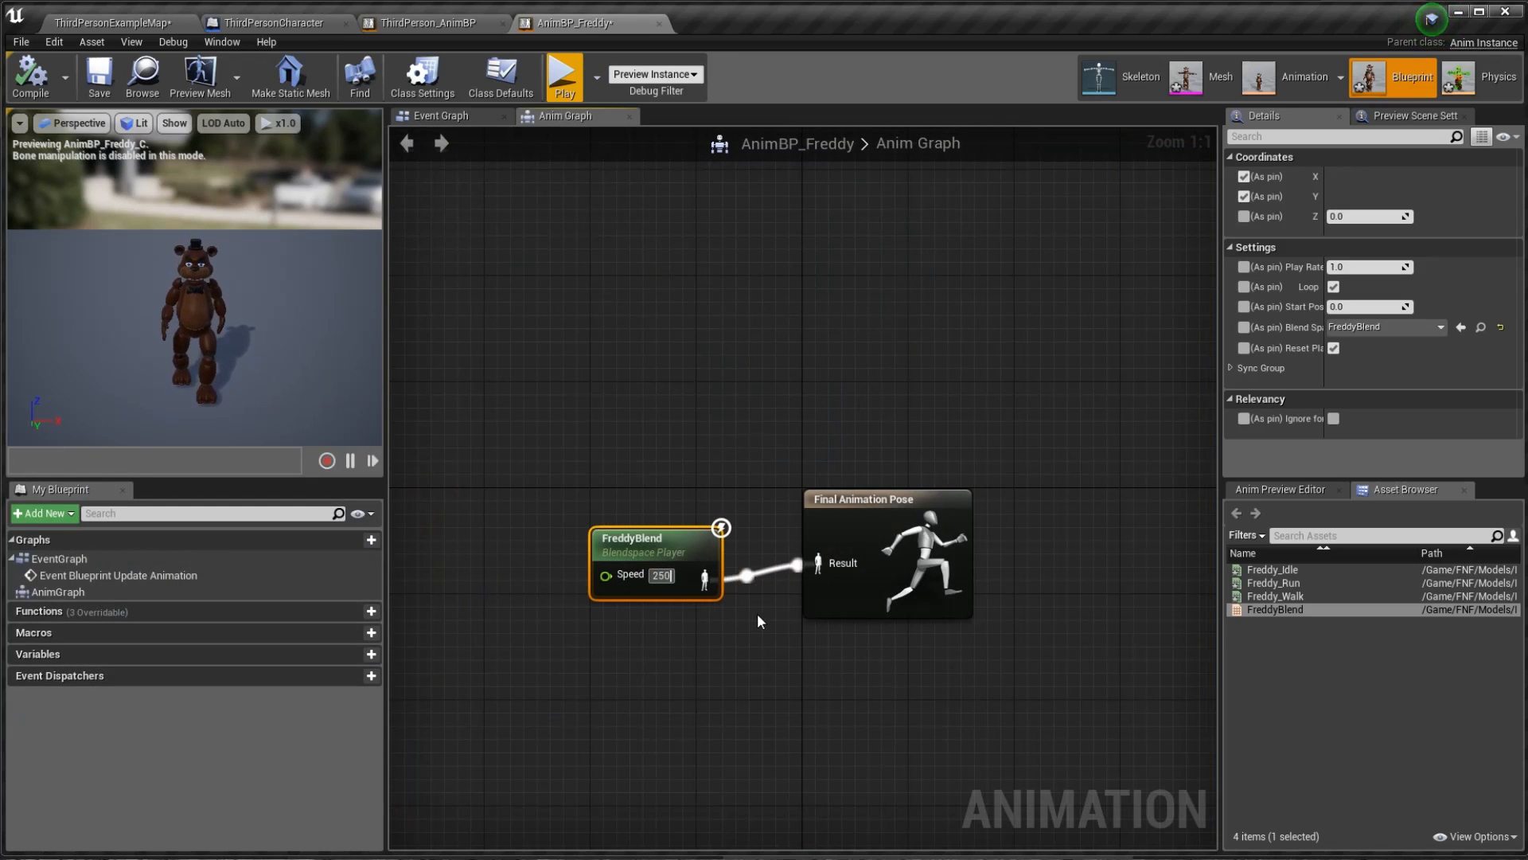
{"action": "key", "text": "Return"}
{"action": "left_click", "coordinate": [30, 76]}
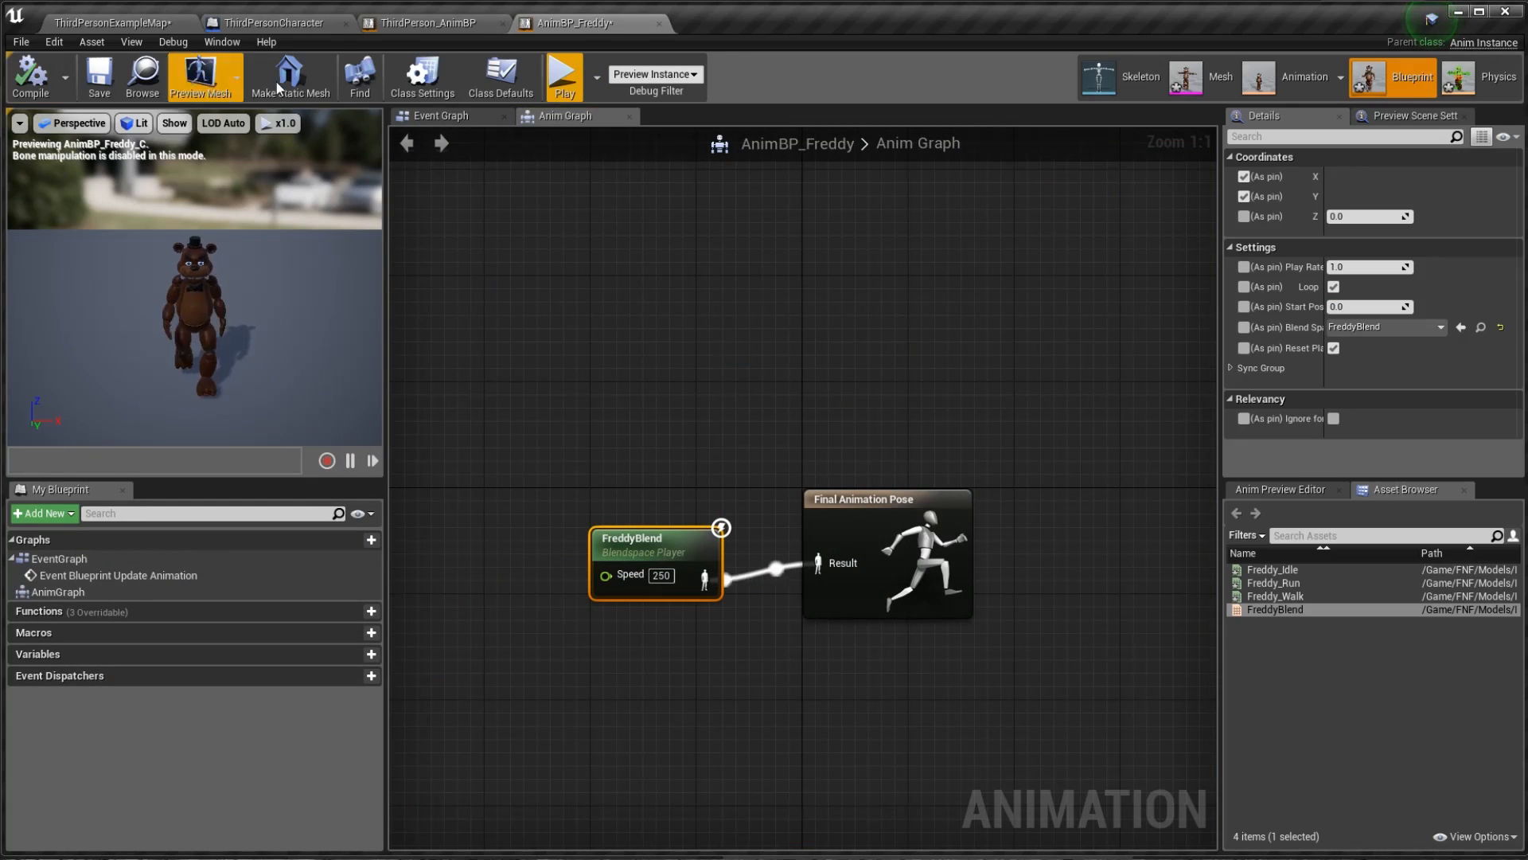
{"action": "left_click", "coordinate": [565, 77]}
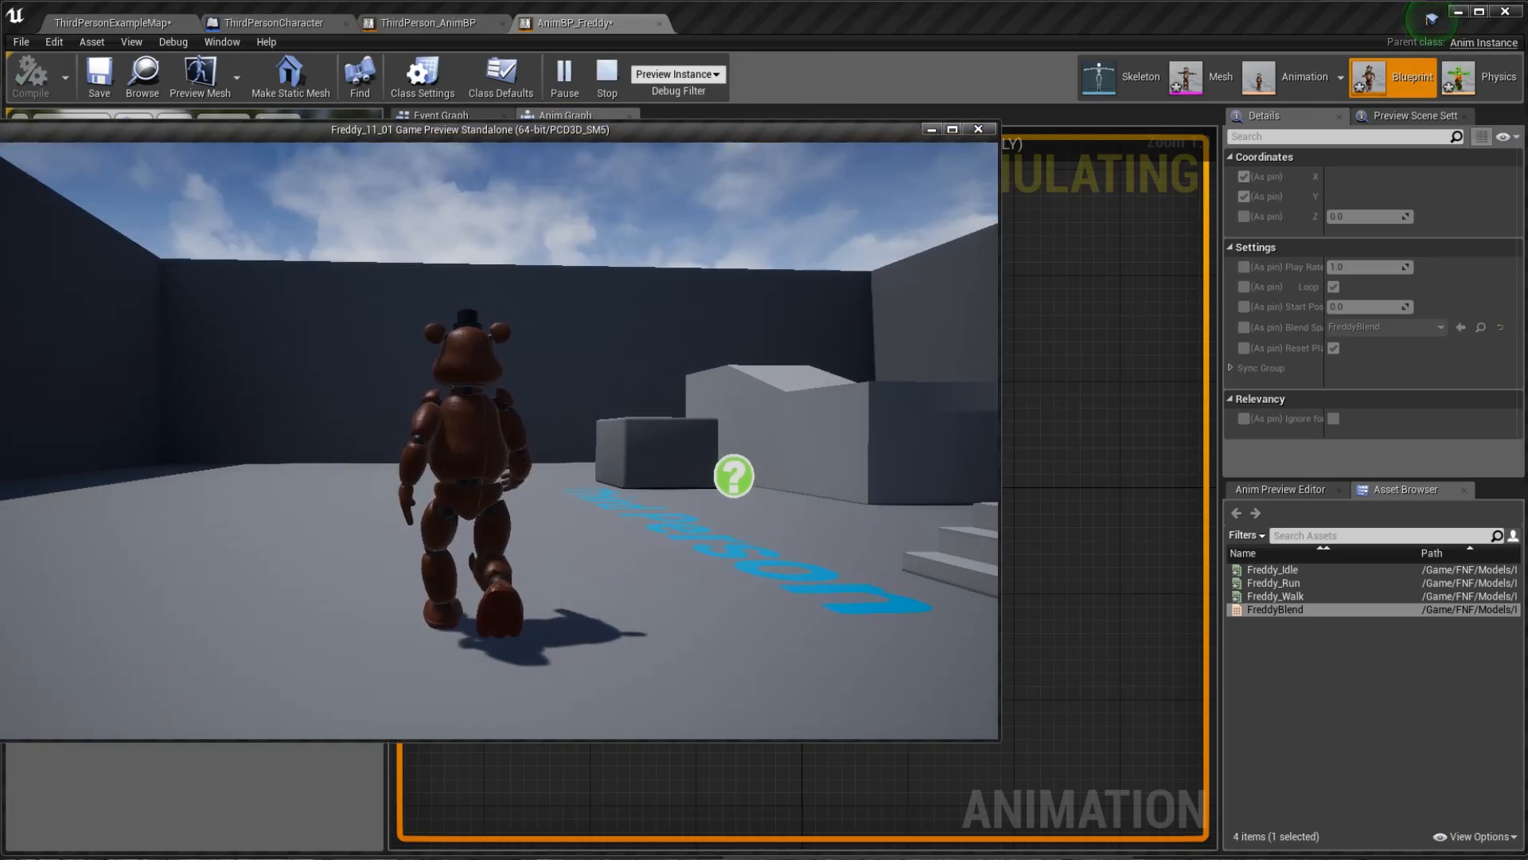
{"action": "key", "text": "w"}
{"action": "key", "text": "space"}
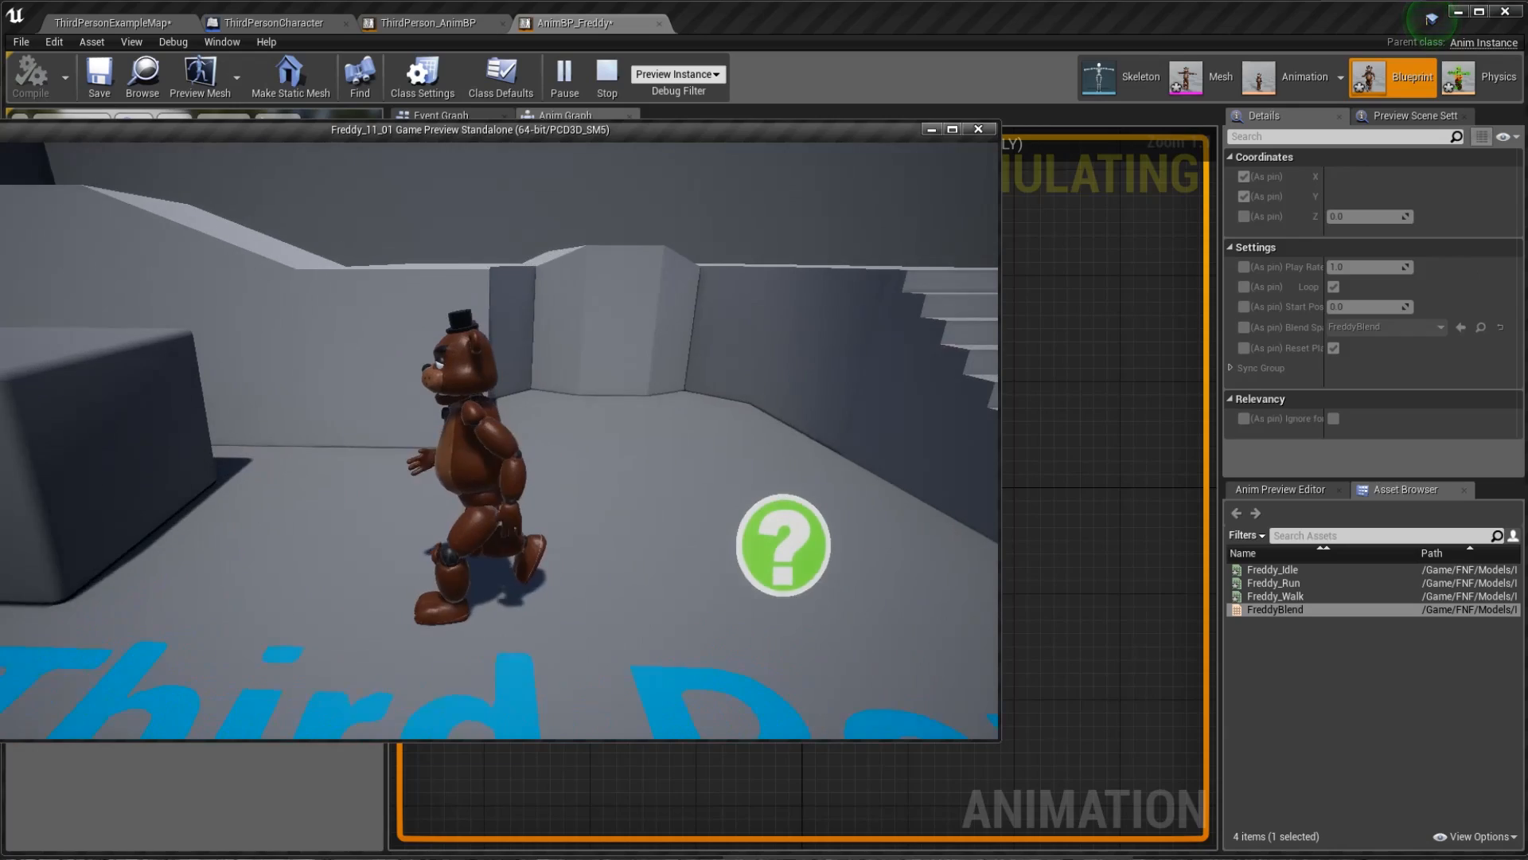
- End the game preview and replace the FreddyBlend node in the Anim Graph with a new state machine feeding the Final Animation Pose
{"action": "key", "text": "Escape"}
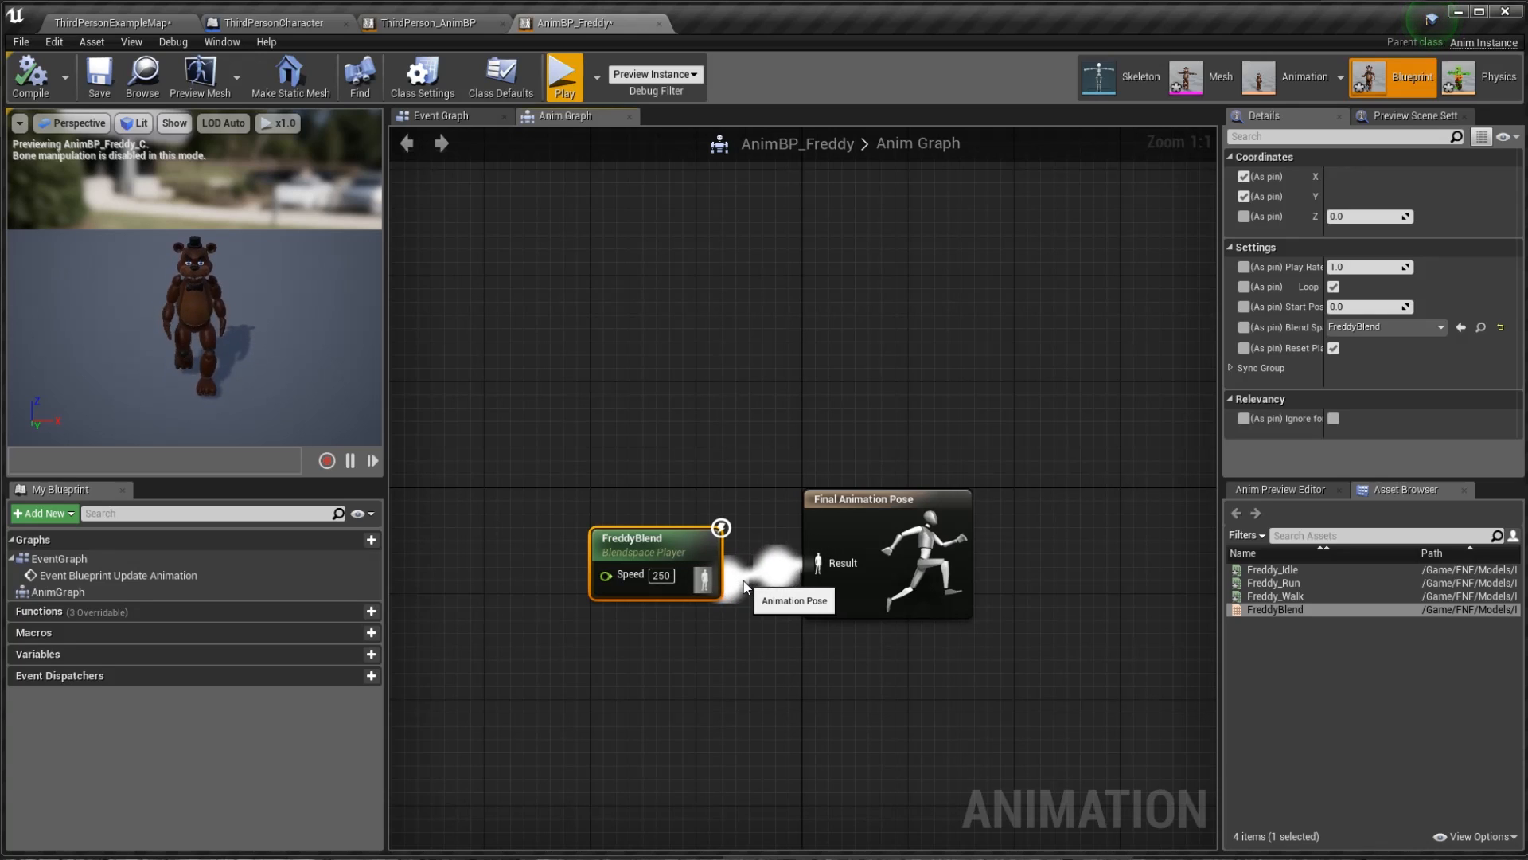
{"action": "key", "text": "Delete"}
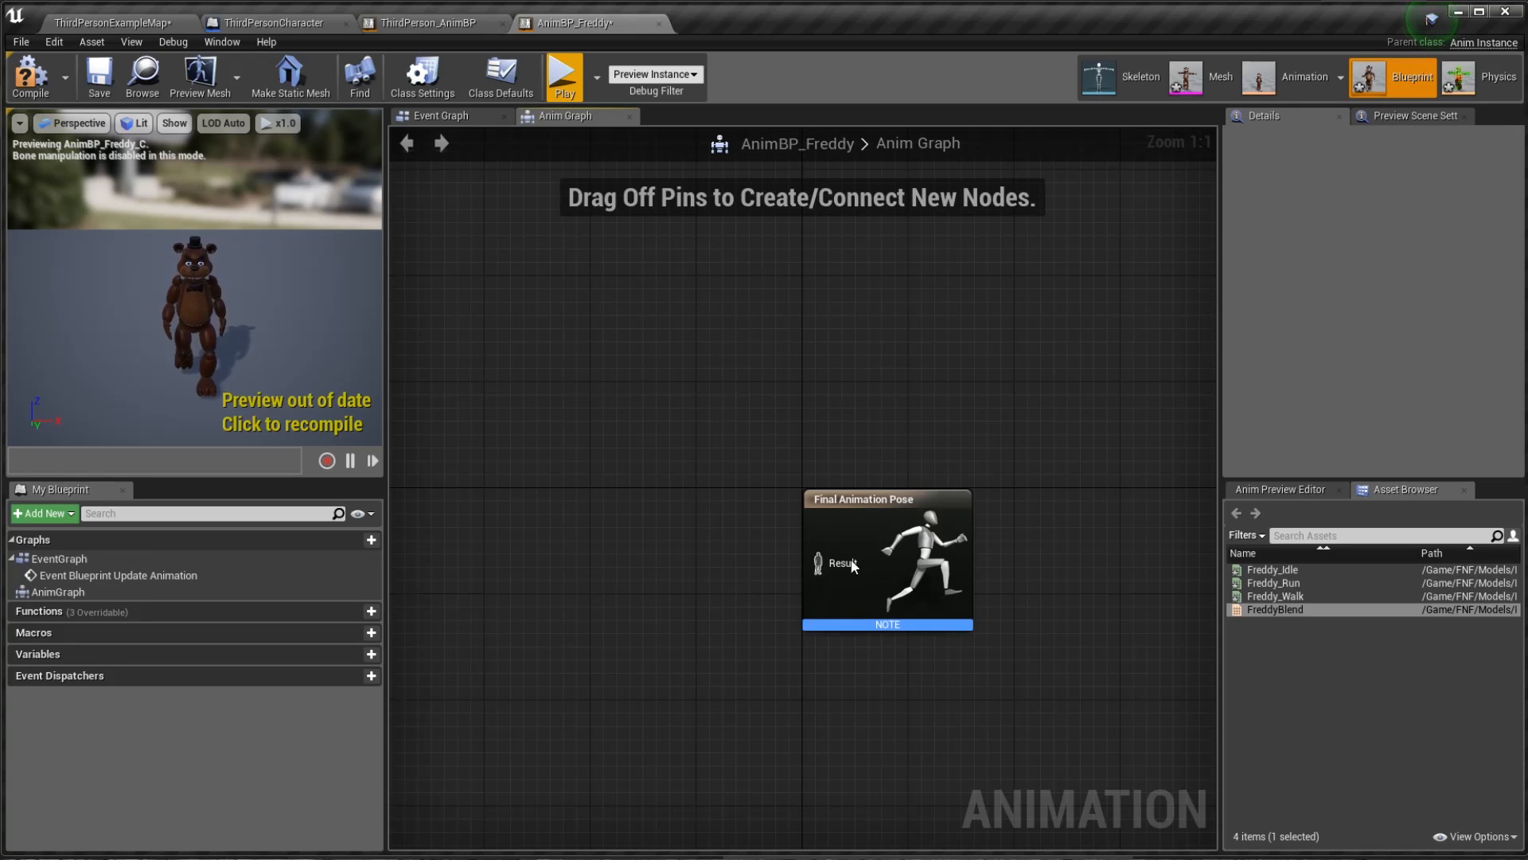
{"action": "left_click_drag", "start_coordinate": [818, 563], "coordinate": [584, 494]}
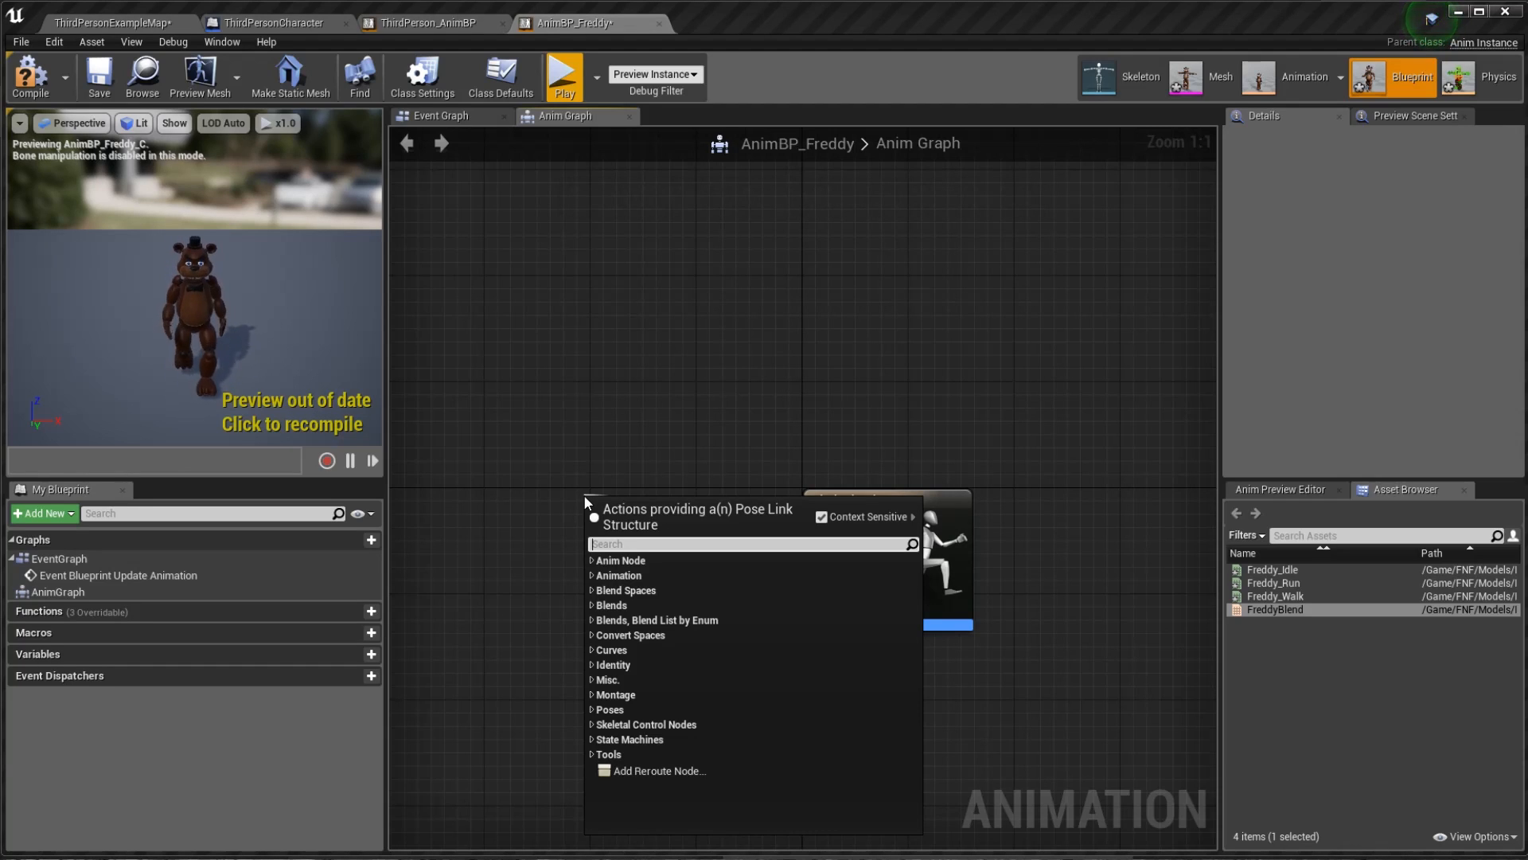
{"action": "type", "text": "stat"}
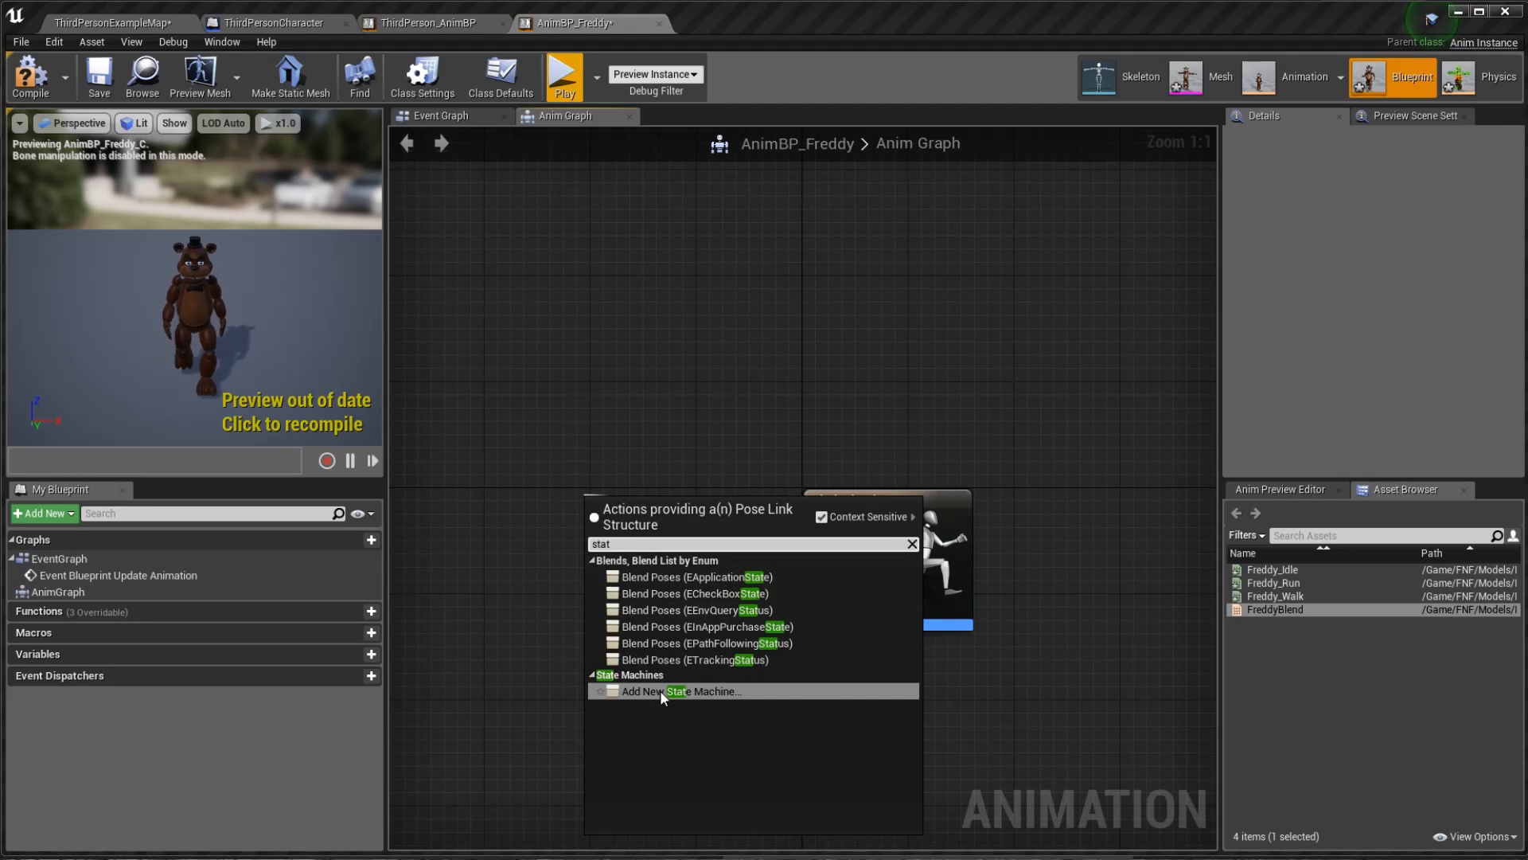
{"action": "left_click", "coordinate": [661, 690]}
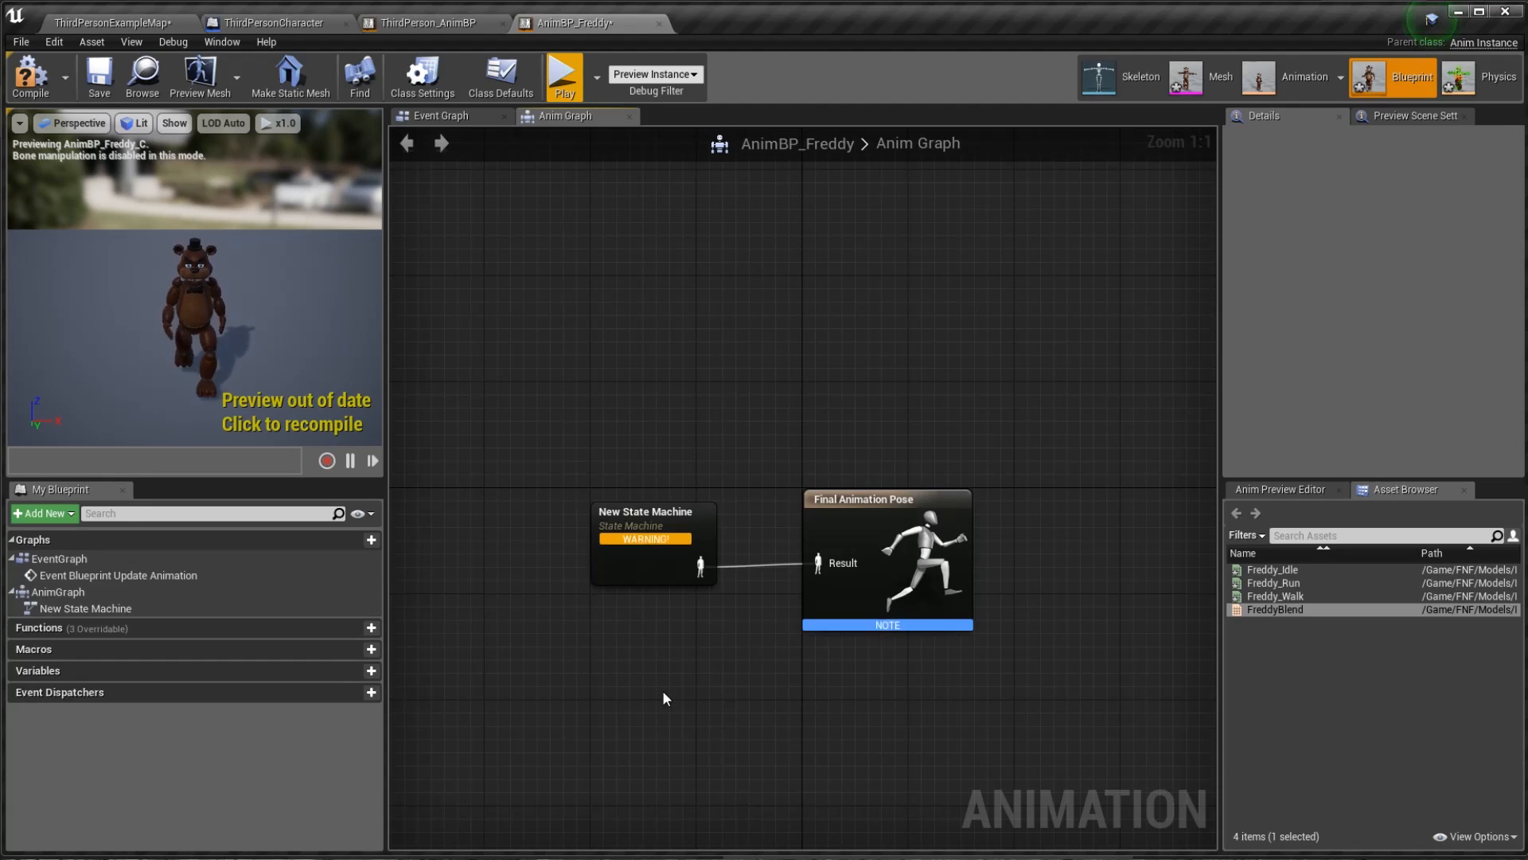
- Open the new state machine and add a state named Idle/Ron connected from Entry
{"action": "left_click", "coordinate": [668, 511]}
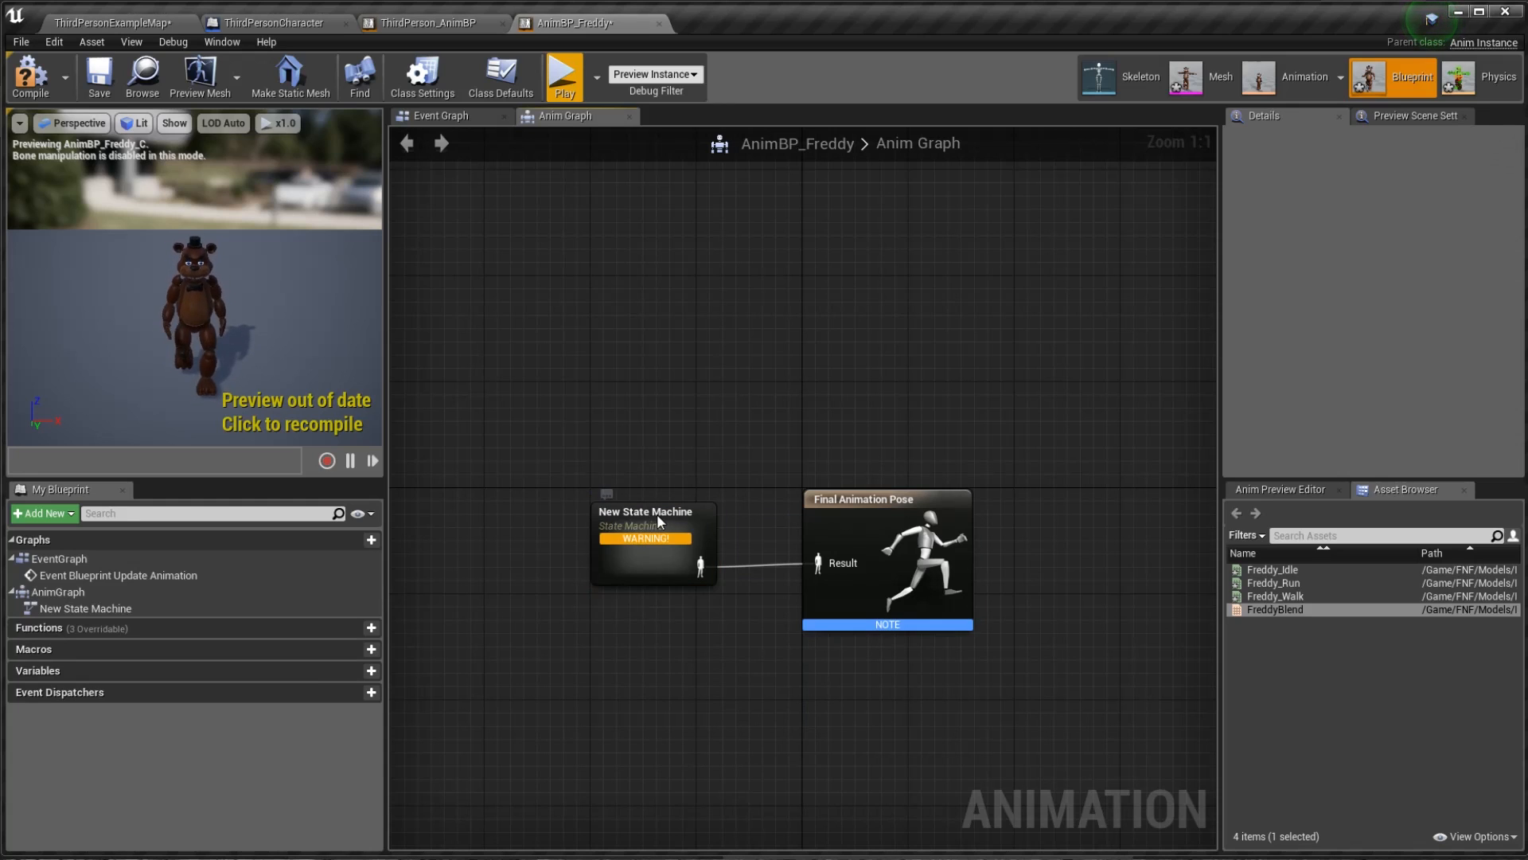
{"action": "double_click", "coordinate": [657, 522]}
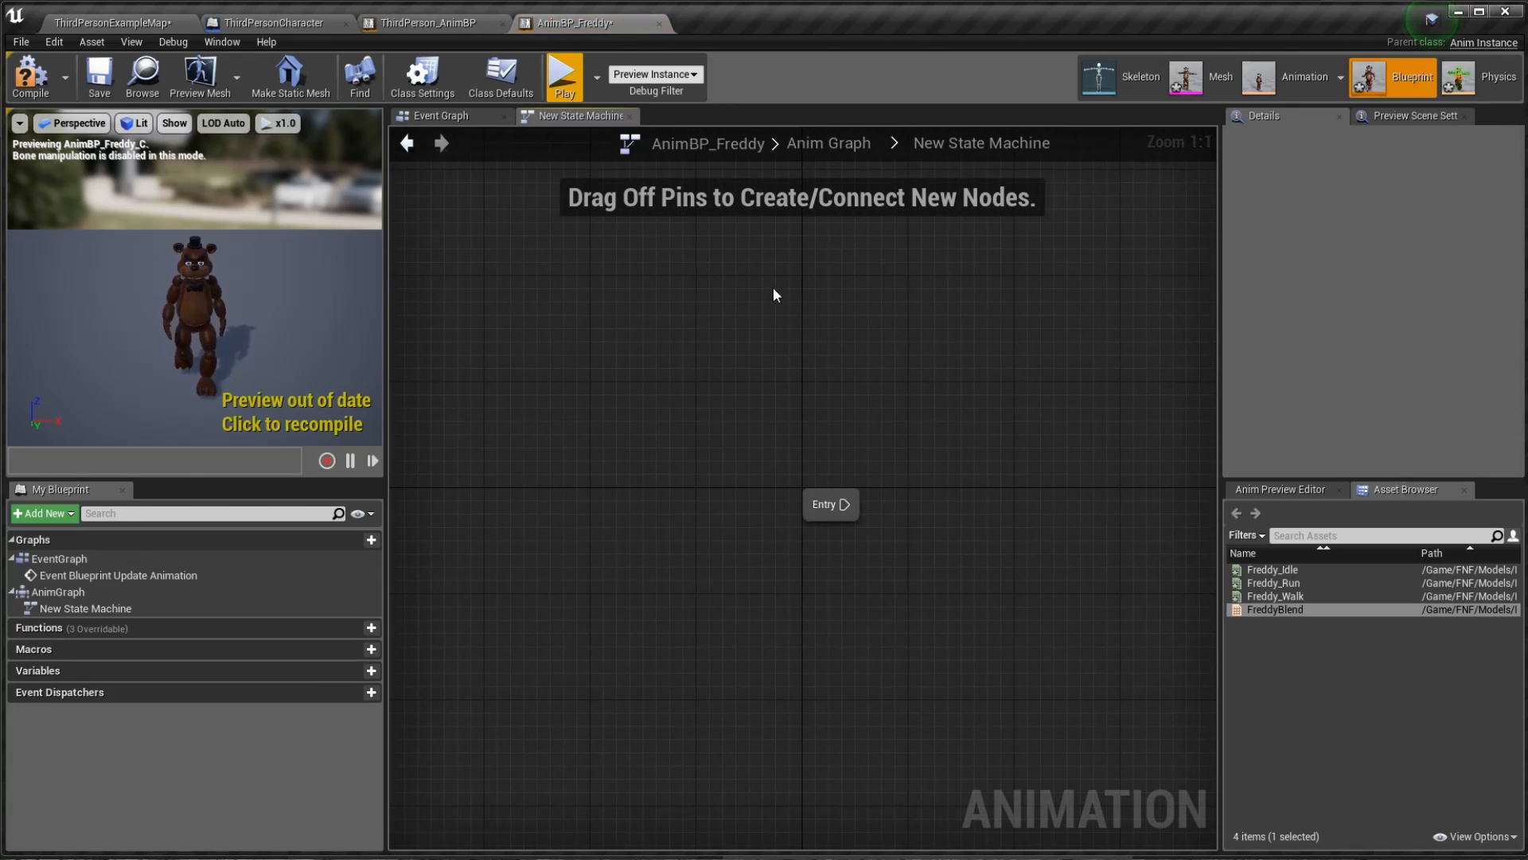
{"action": "left_click_drag", "start_coordinate": [823, 515], "coordinate": [792, 445]}
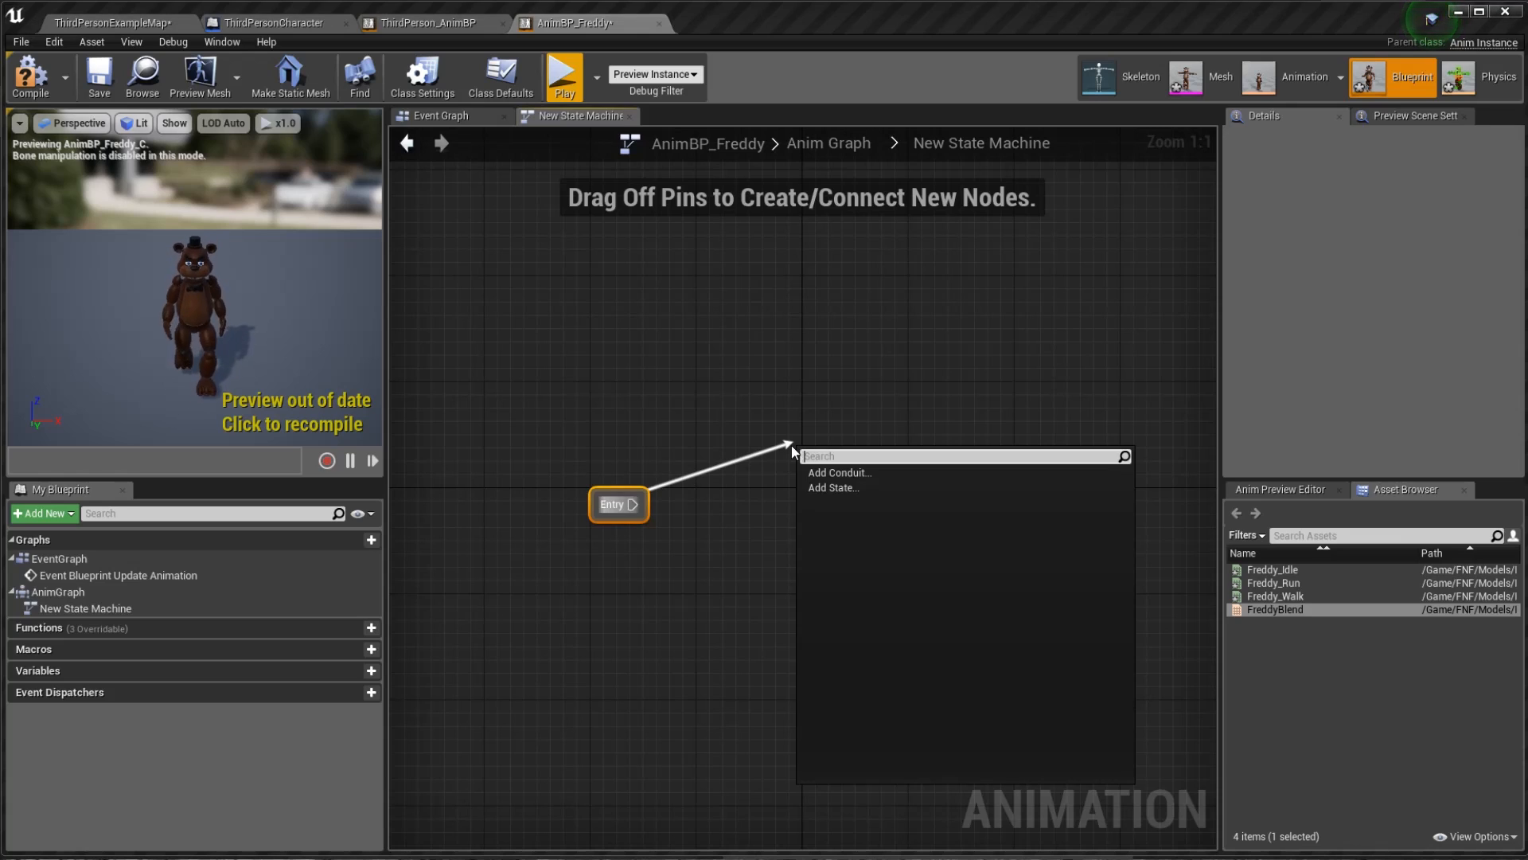
{"action": "type", "text": "sta"}
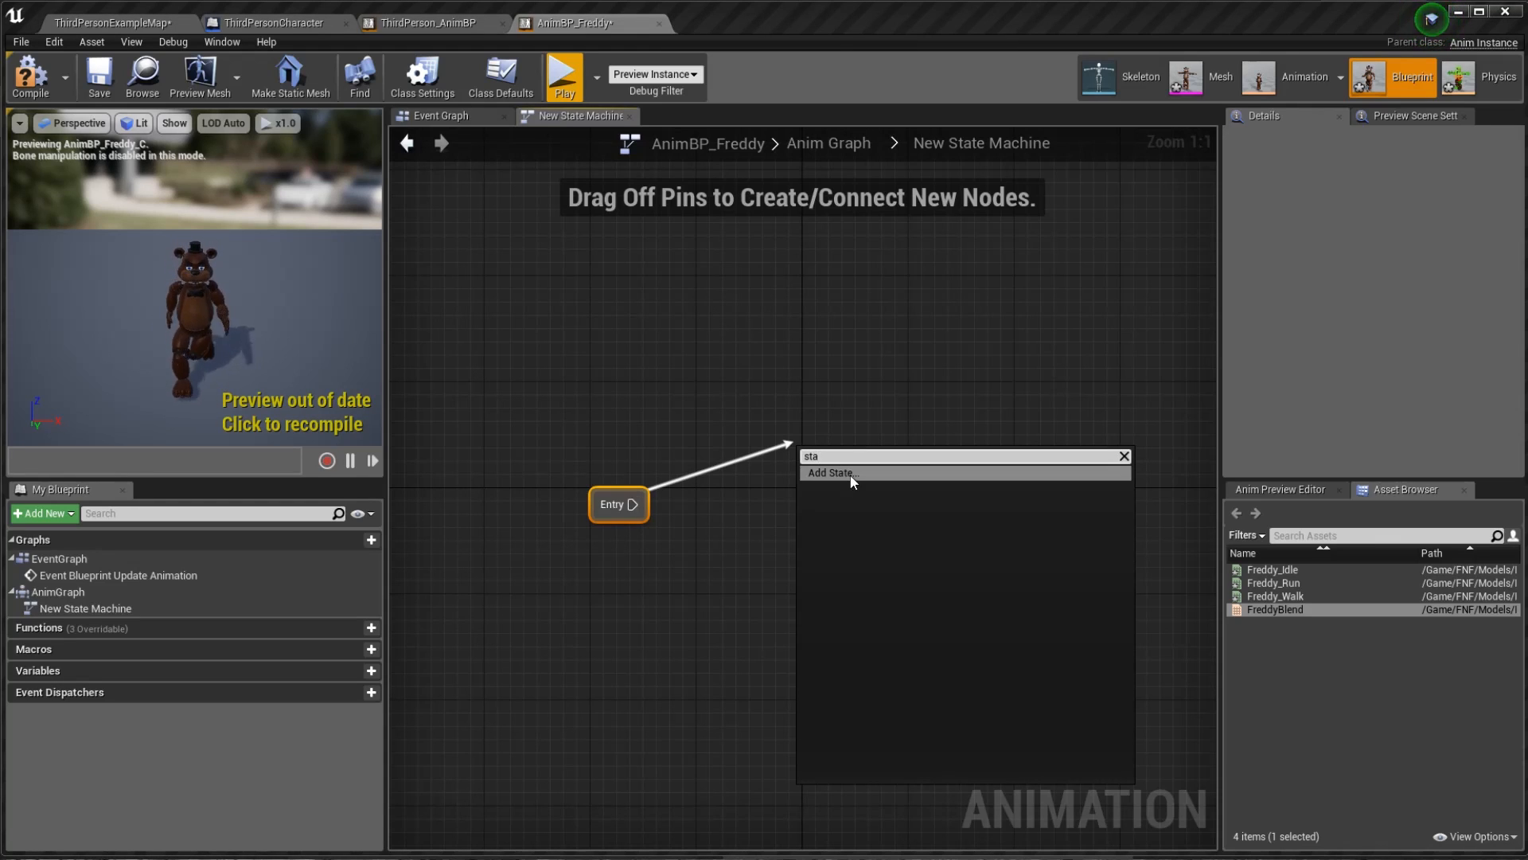
{"action": "left_click", "coordinate": [832, 472]}
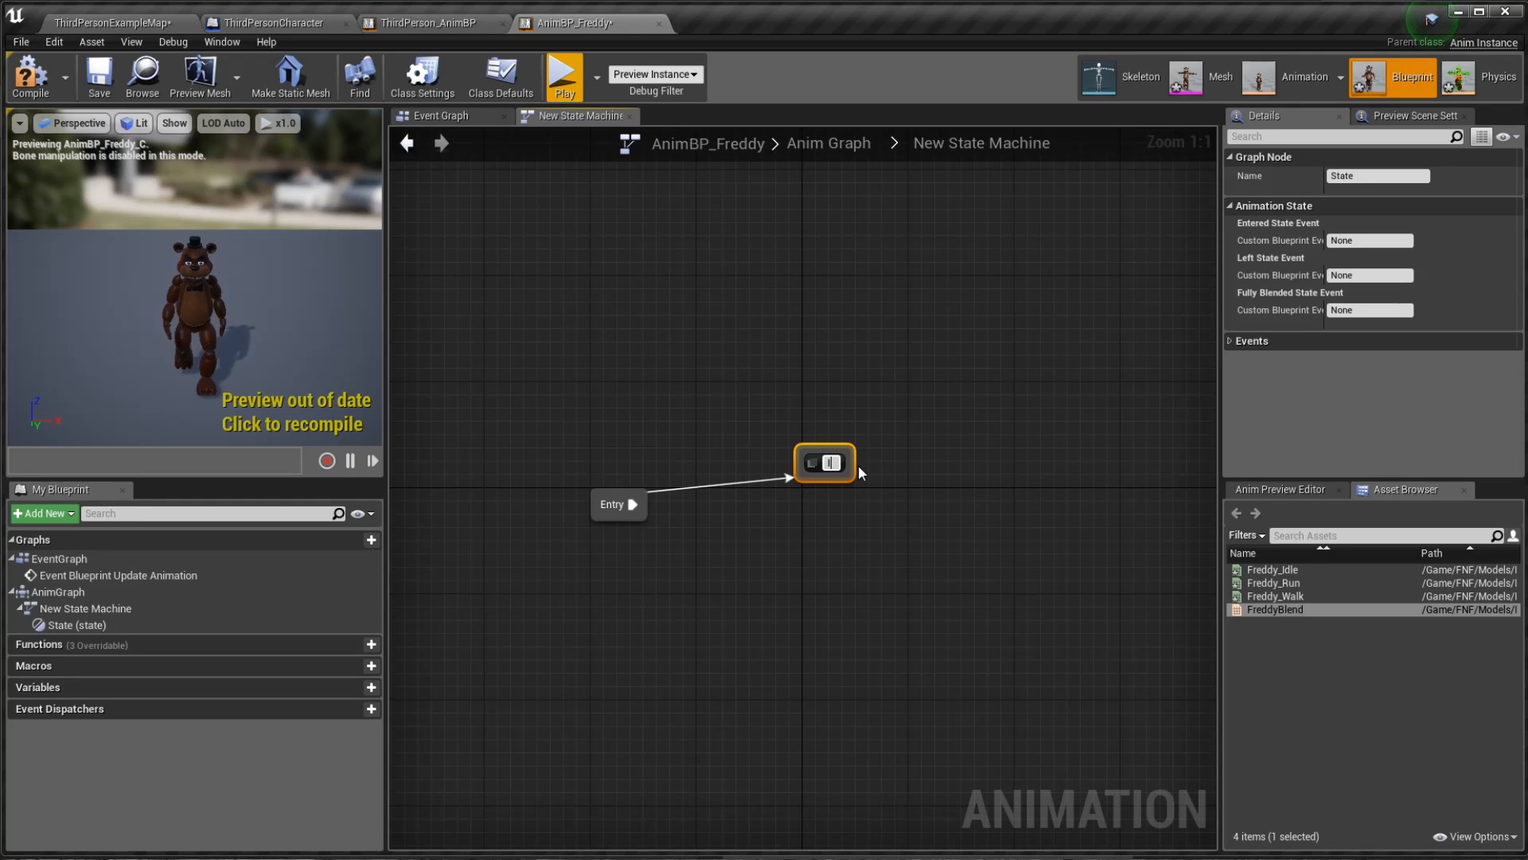
{"action": "type", "text": "Idle"}
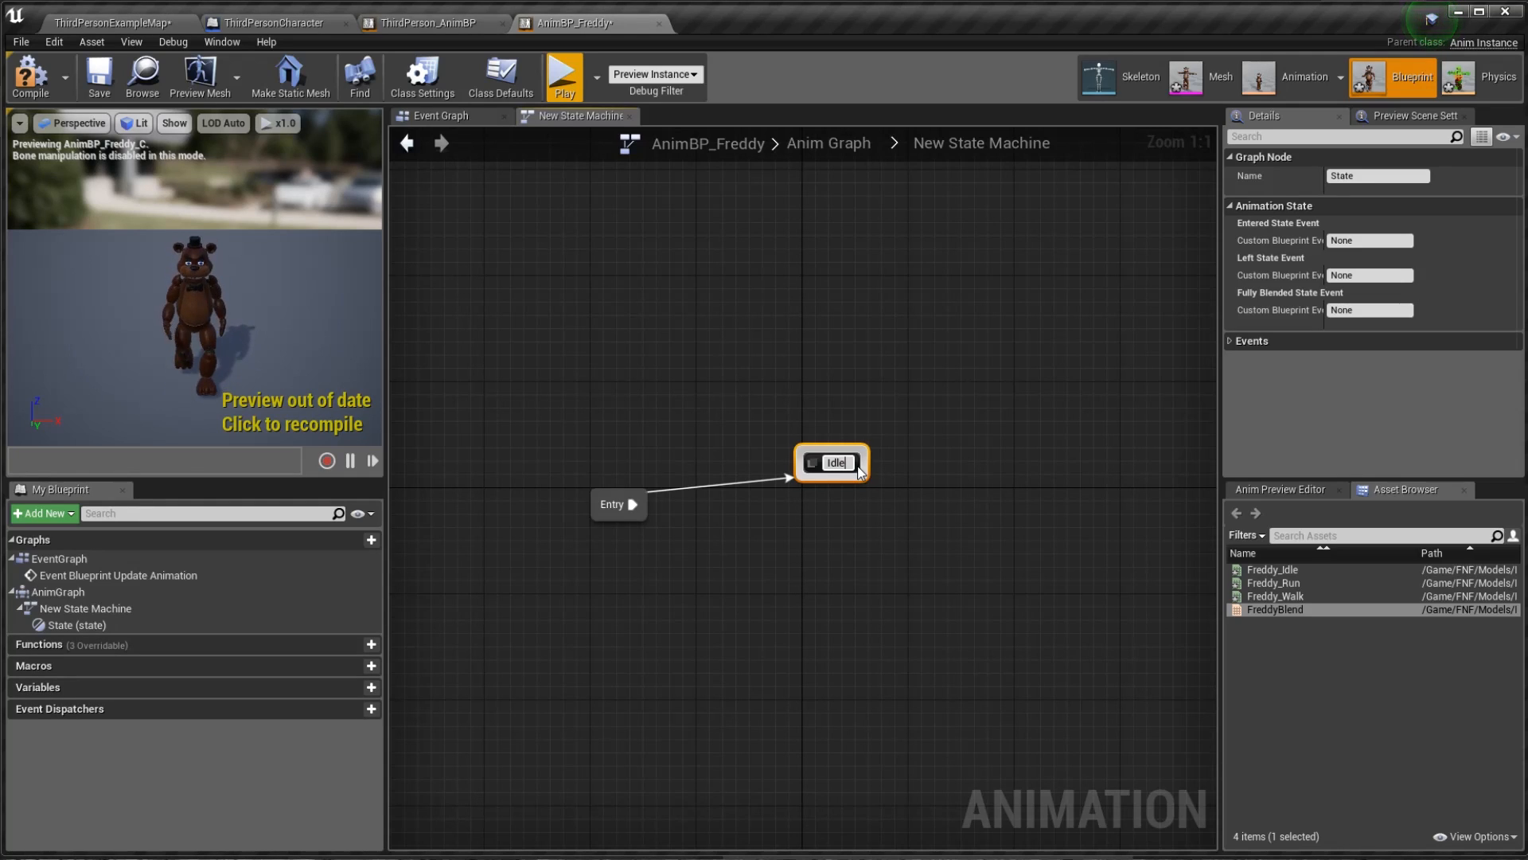
{"action": "type", "text": "/Ron"}
{"action": "key", "text": "Return"}
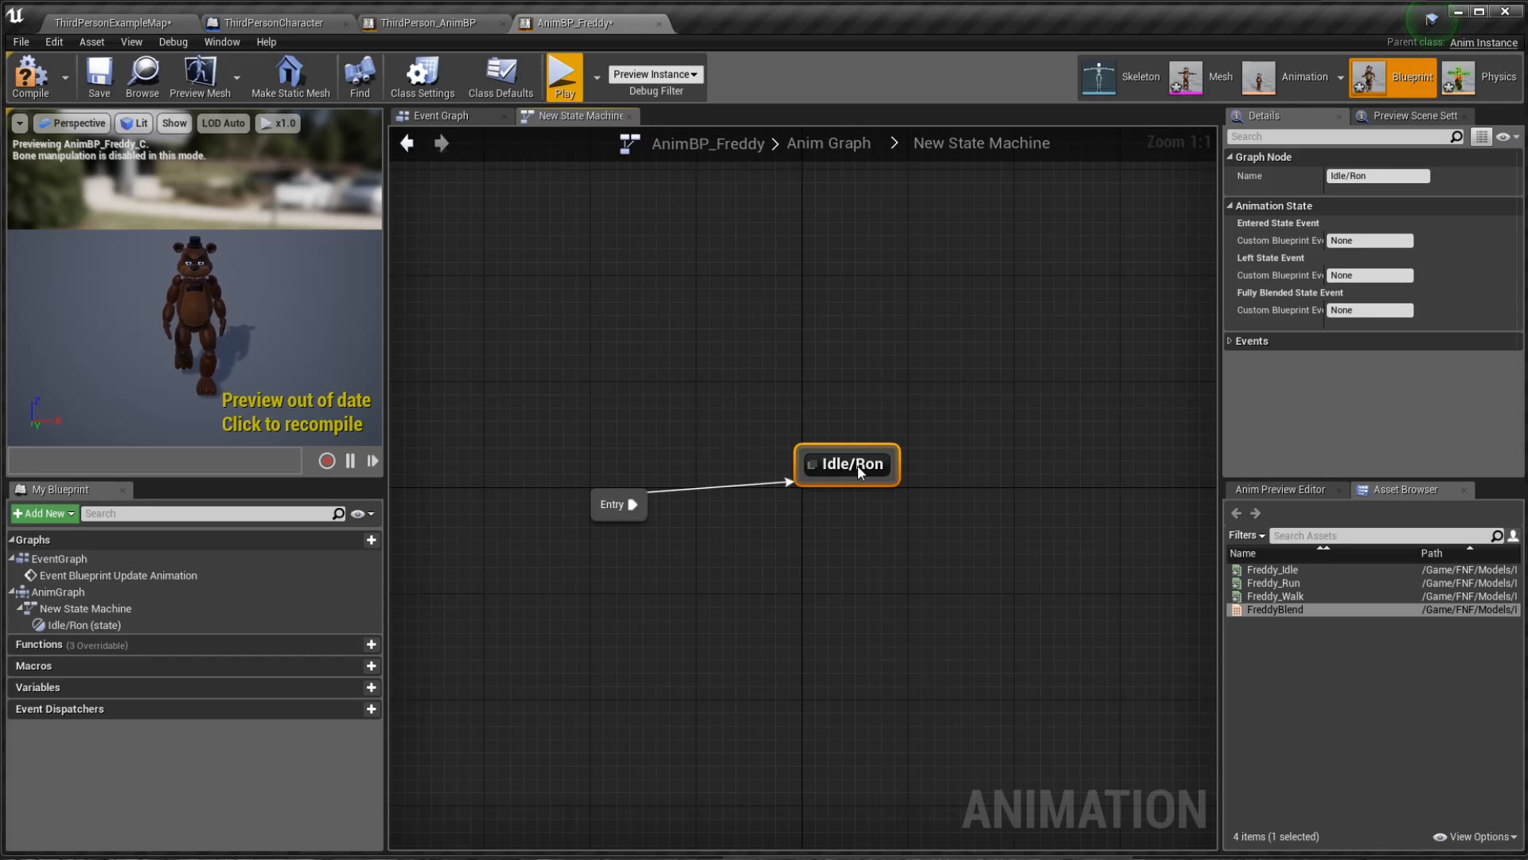
- Rename the Idle/Ron state to Idle/Run and place FreddyBlend inside it, wired to its Final Animation Pose
{"action": "double_click", "coordinate": [885, 464]}
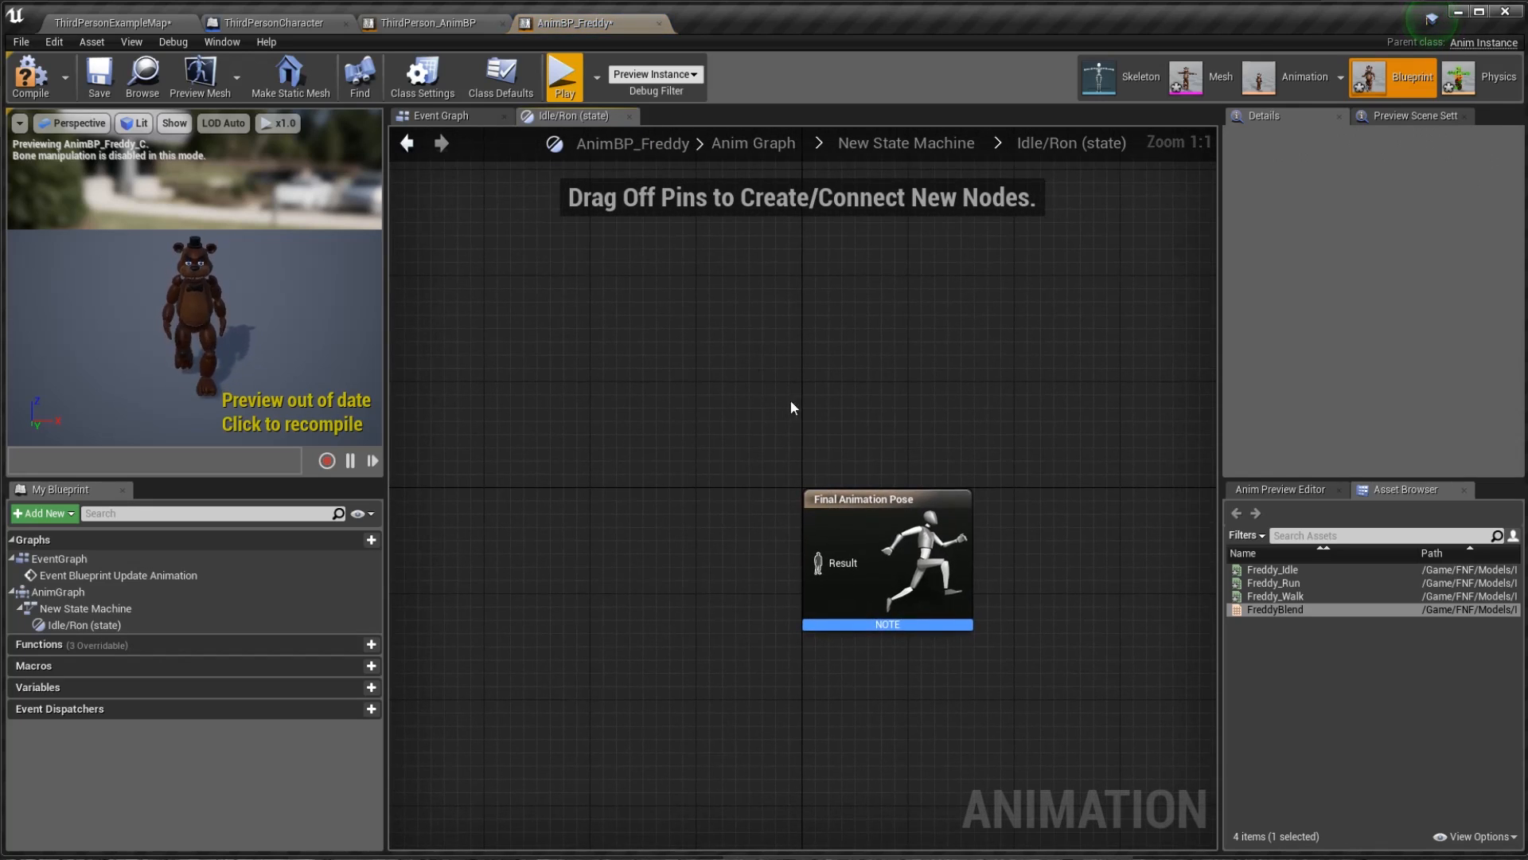
{"action": "left_click", "coordinate": [406, 143]}
{"action": "left_click", "coordinate": [856, 467]}
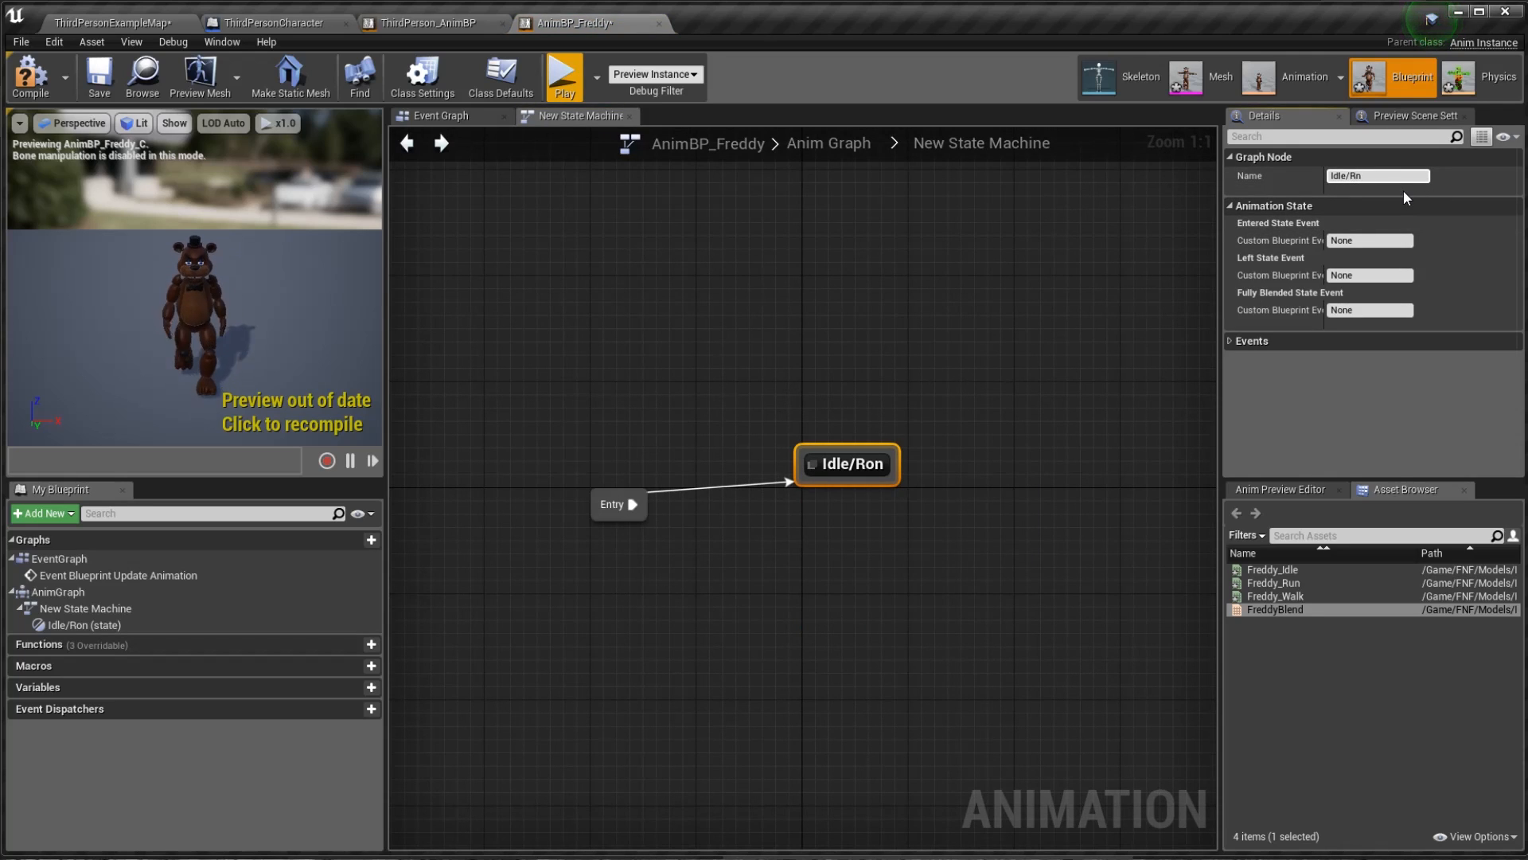
{"action": "key", "text": "Return"}
{"action": "left_click_drag", "start_coordinate": [1282, 611], "coordinate": [850, 468]}
- Review the Event Graph, the state machine and the graph hierarchy of AnimBP_Freddy
{"action": "left_click", "coordinate": [476, 116]}
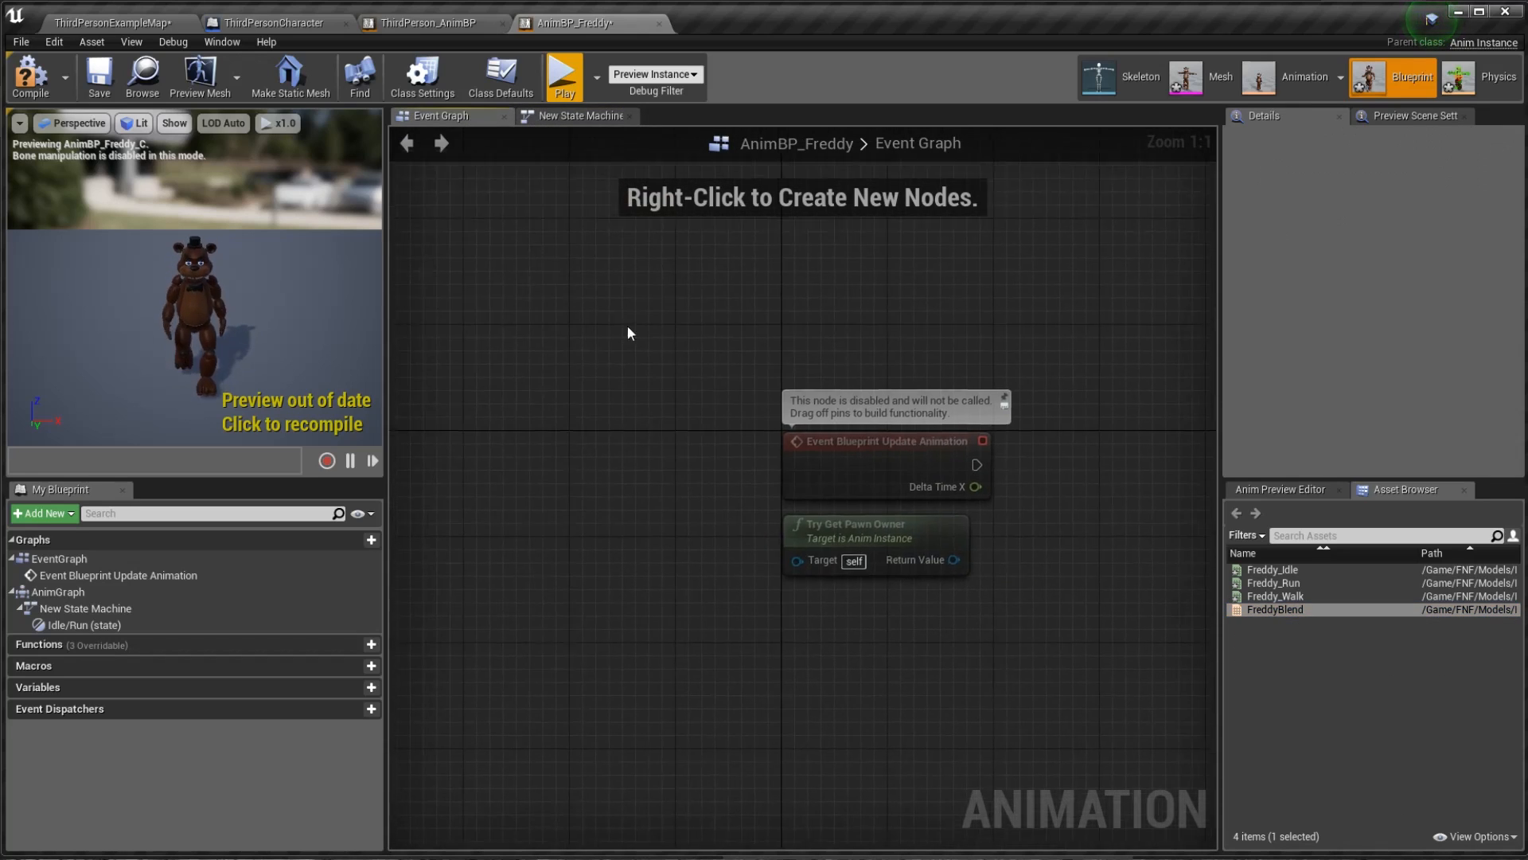
{"action": "left_click", "coordinate": [592, 116]}
{"action": "left_click", "coordinate": [75, 556]}
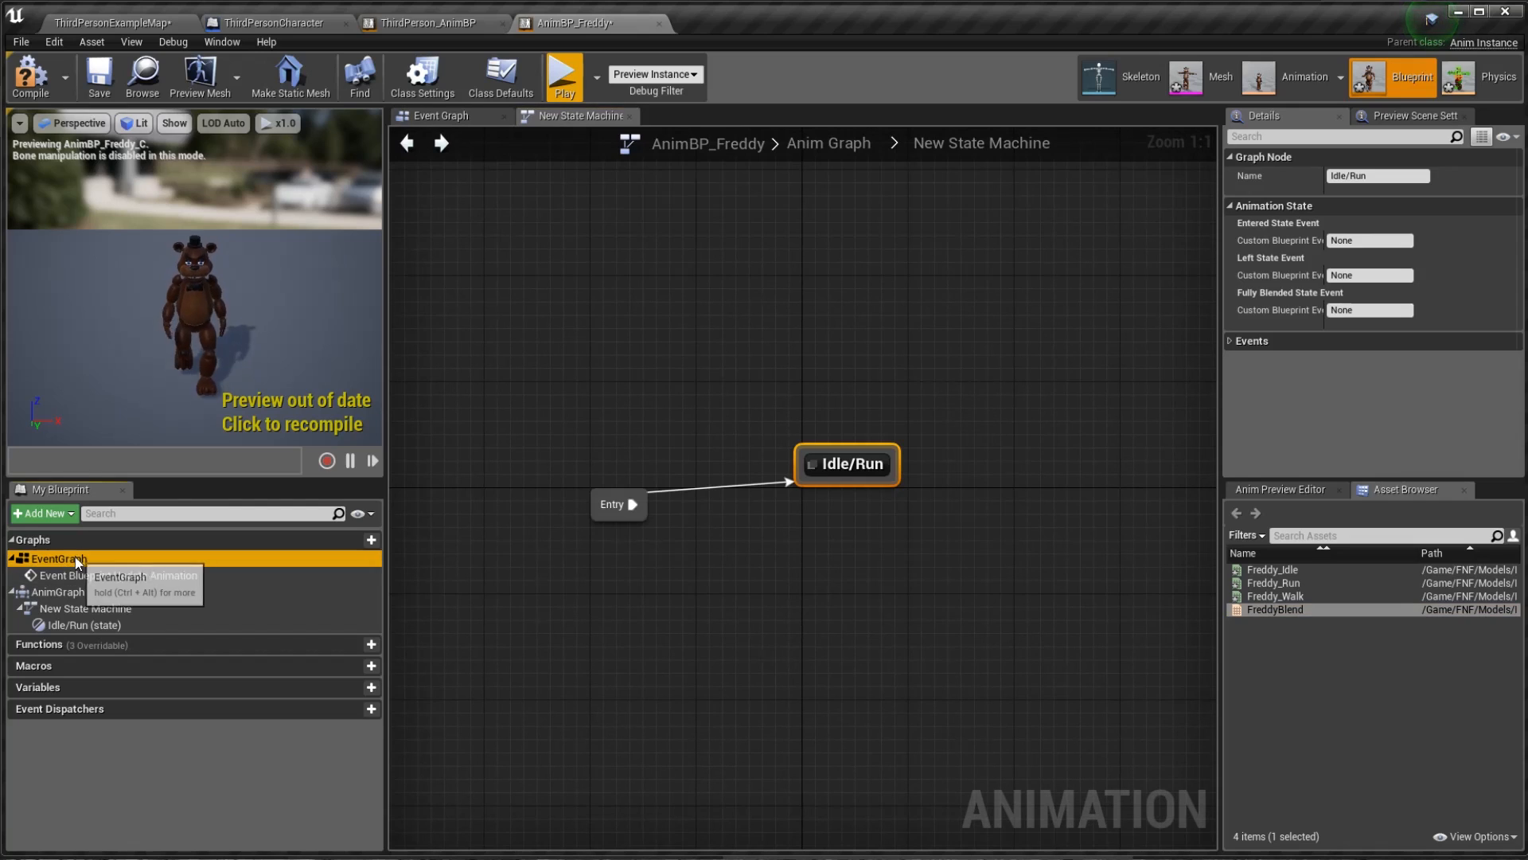
{"action": "left_click", "coordinate": [79, 575]}
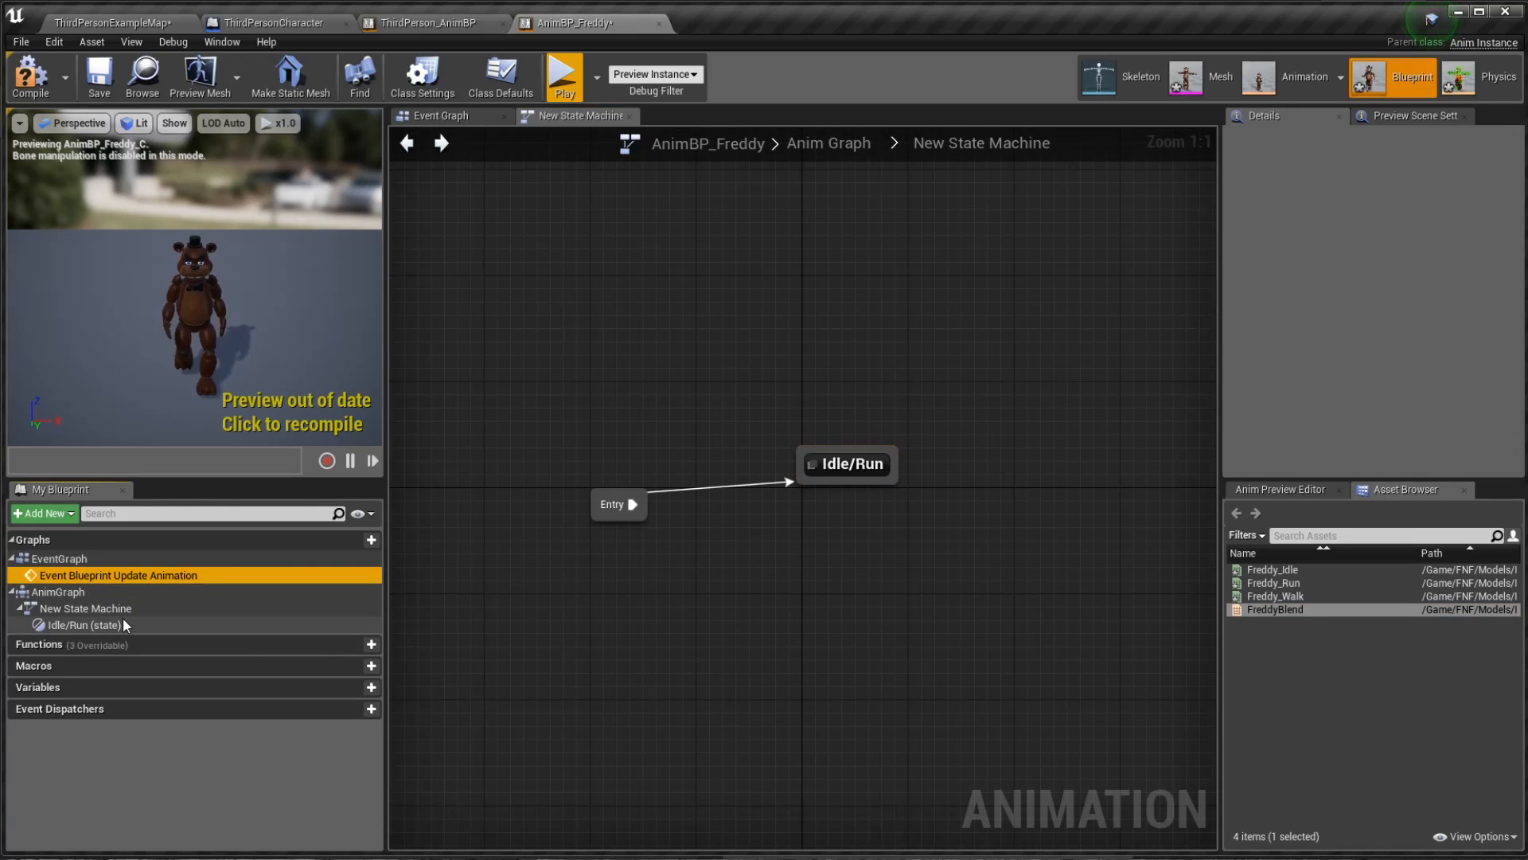
{"action": "left_click", "coordinate": [98, 613]}
{"action": "left_click", "coordinate": [70, 591]}
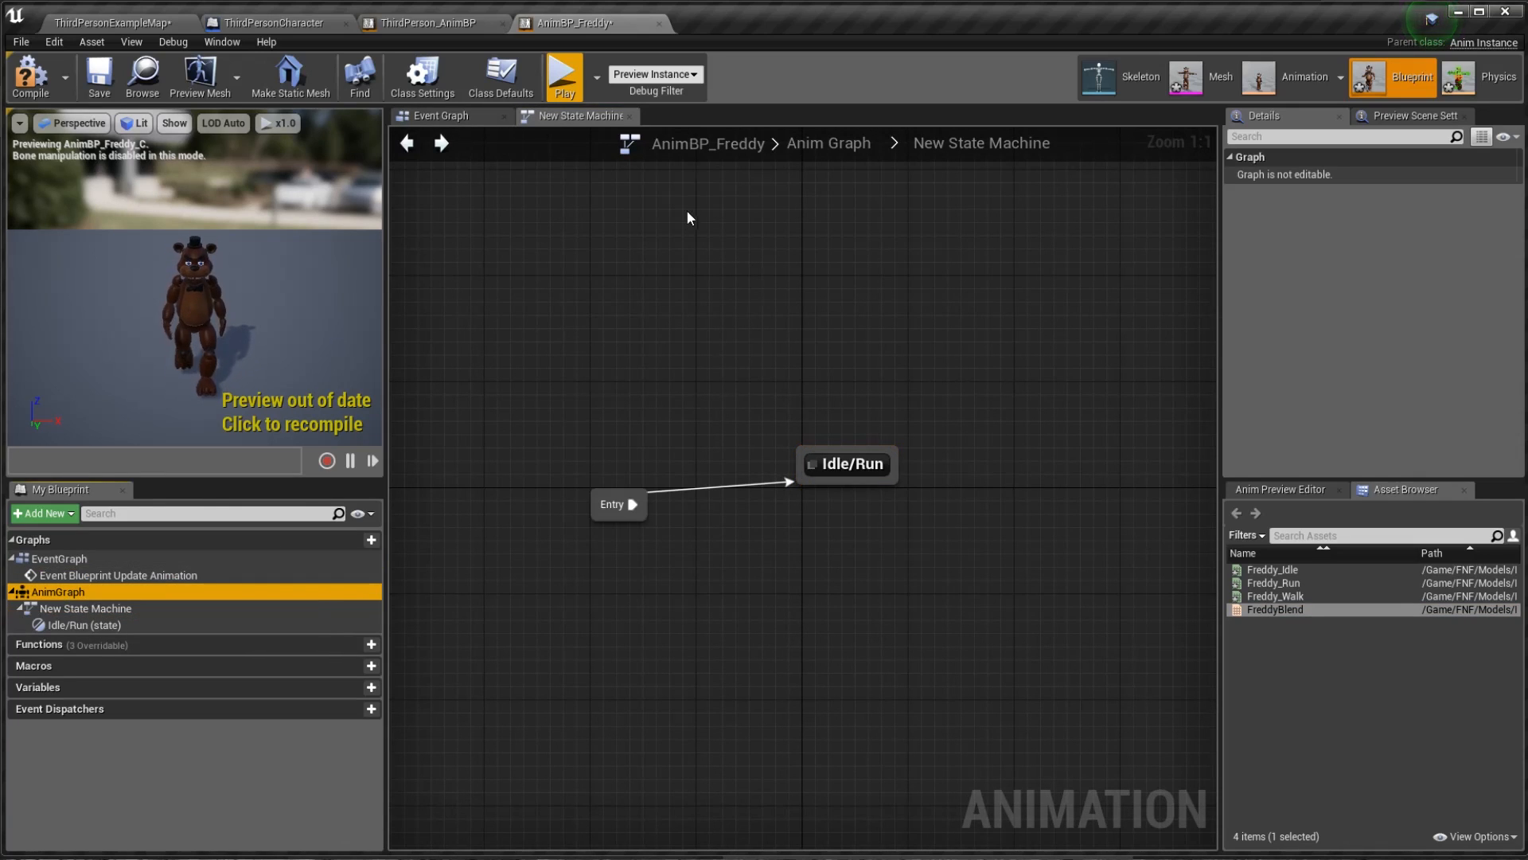
{"action": "left_click", "coordinate": [437, 111]}
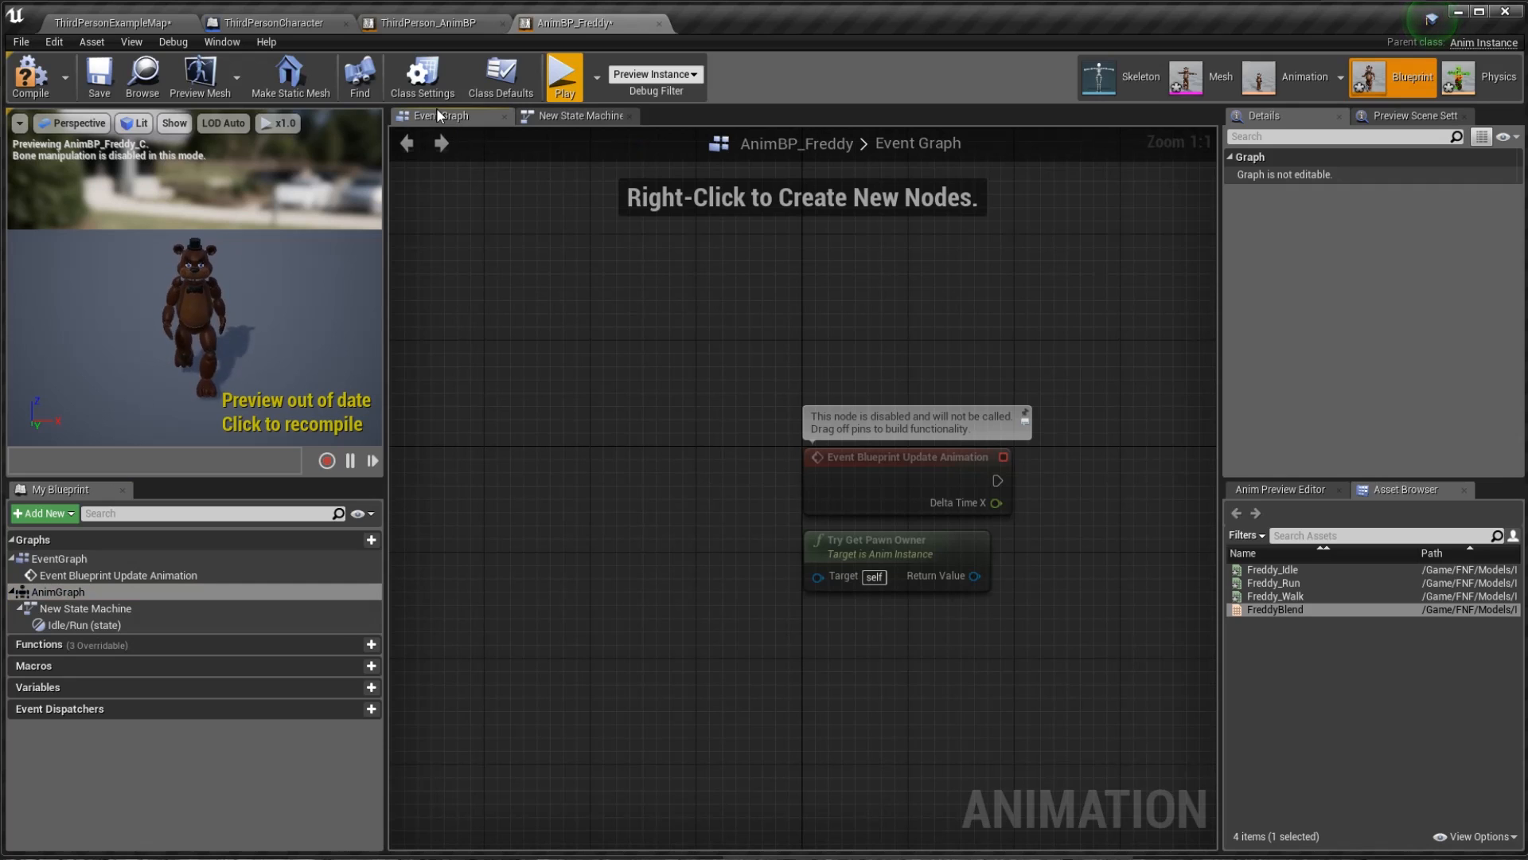
- Open the Idle/Run state's graph and align its Final Animation Pose node with the FreddyBlend node
{"action": "double_click", "coordinate": [104, 610]}
{"action": "double_click", "coordinate": [104, 625]}
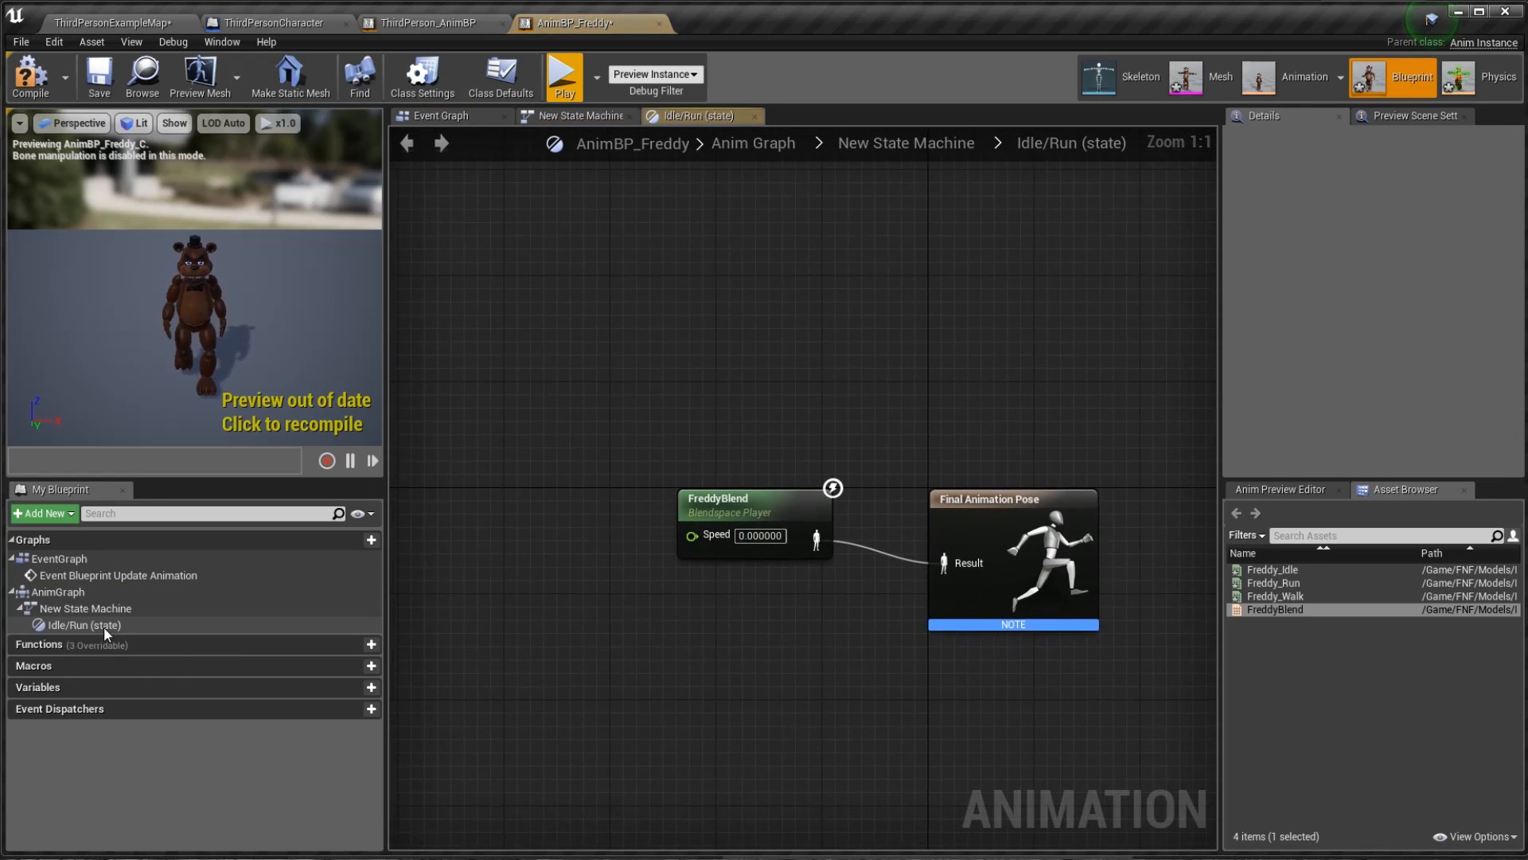
{"action": "left_click_drag", "start_coordinate": [985, 513], "coordinate": [986, 486]}
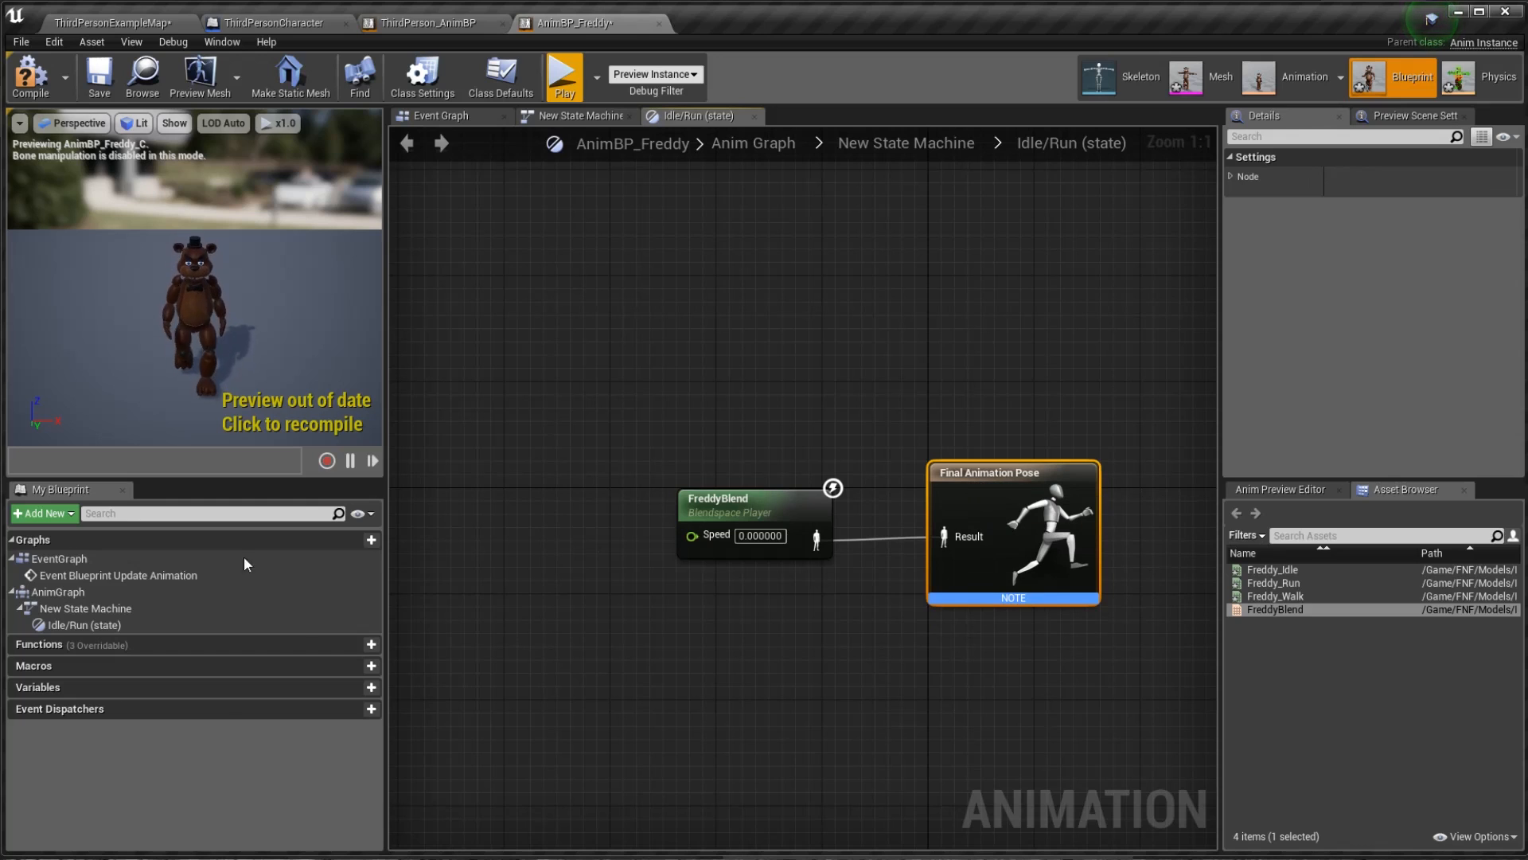
- Rename the state machine node in the AnimGraph to MyDefaultMachine
{"action": "double_click", "coordinate": [60, 593]}
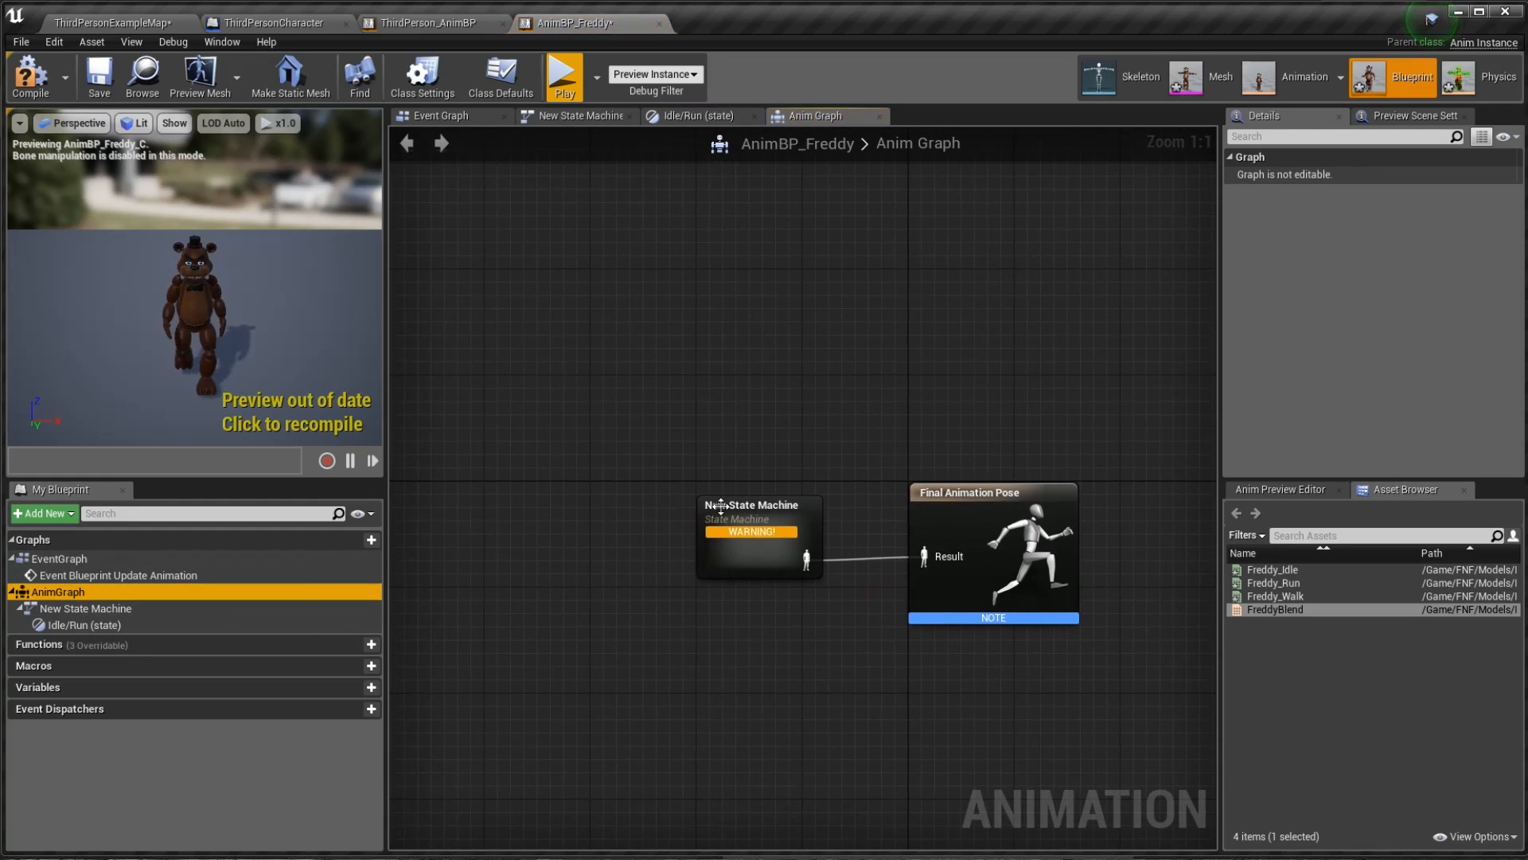
{"action": "left_click", "coordinate": [752, 505]}
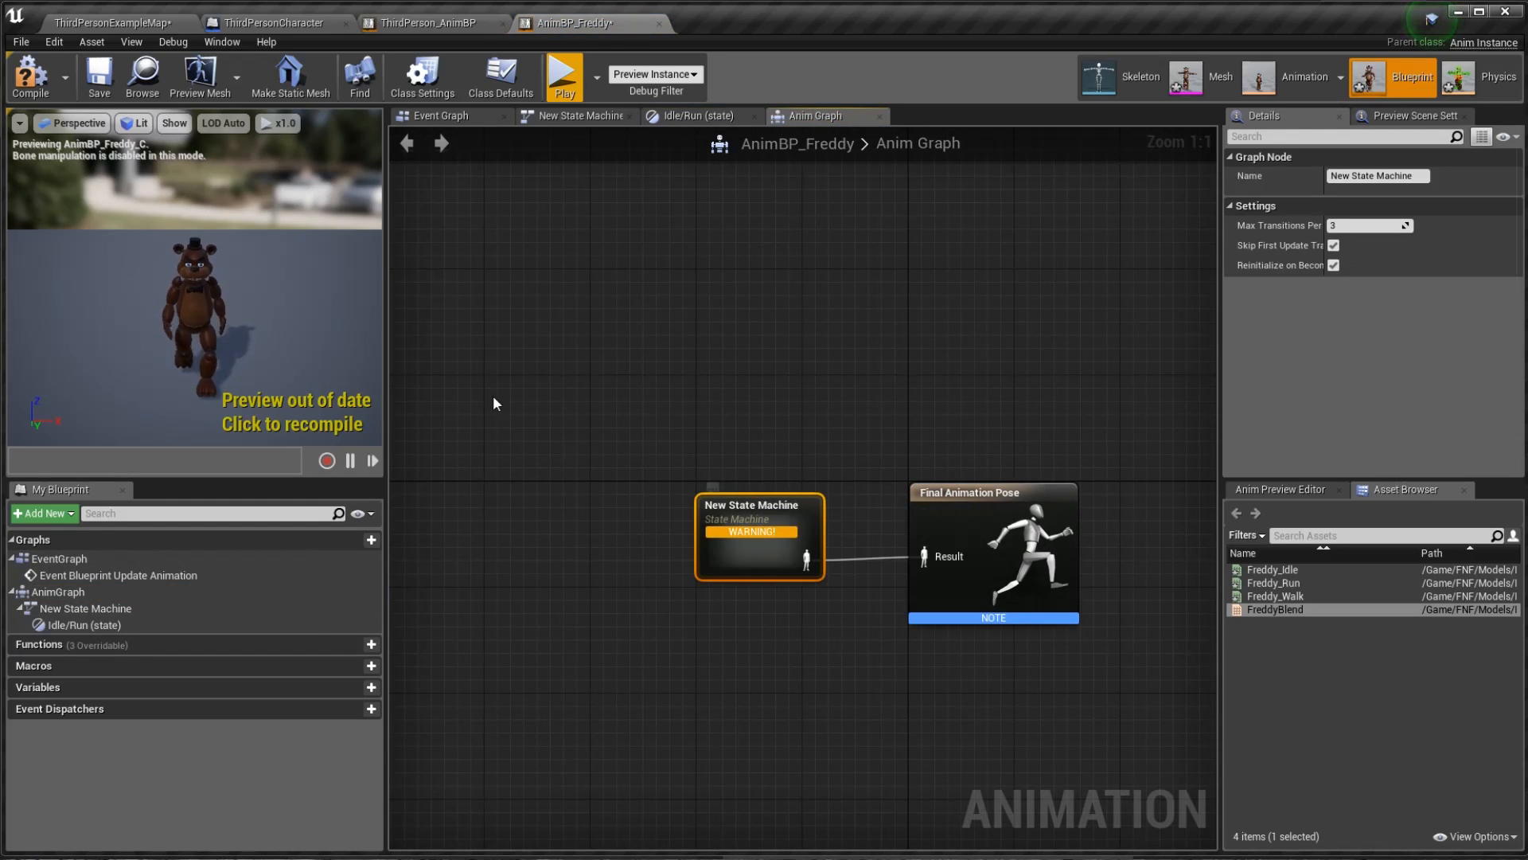
{"action": "double_click", "coordinate": [773, 508]}
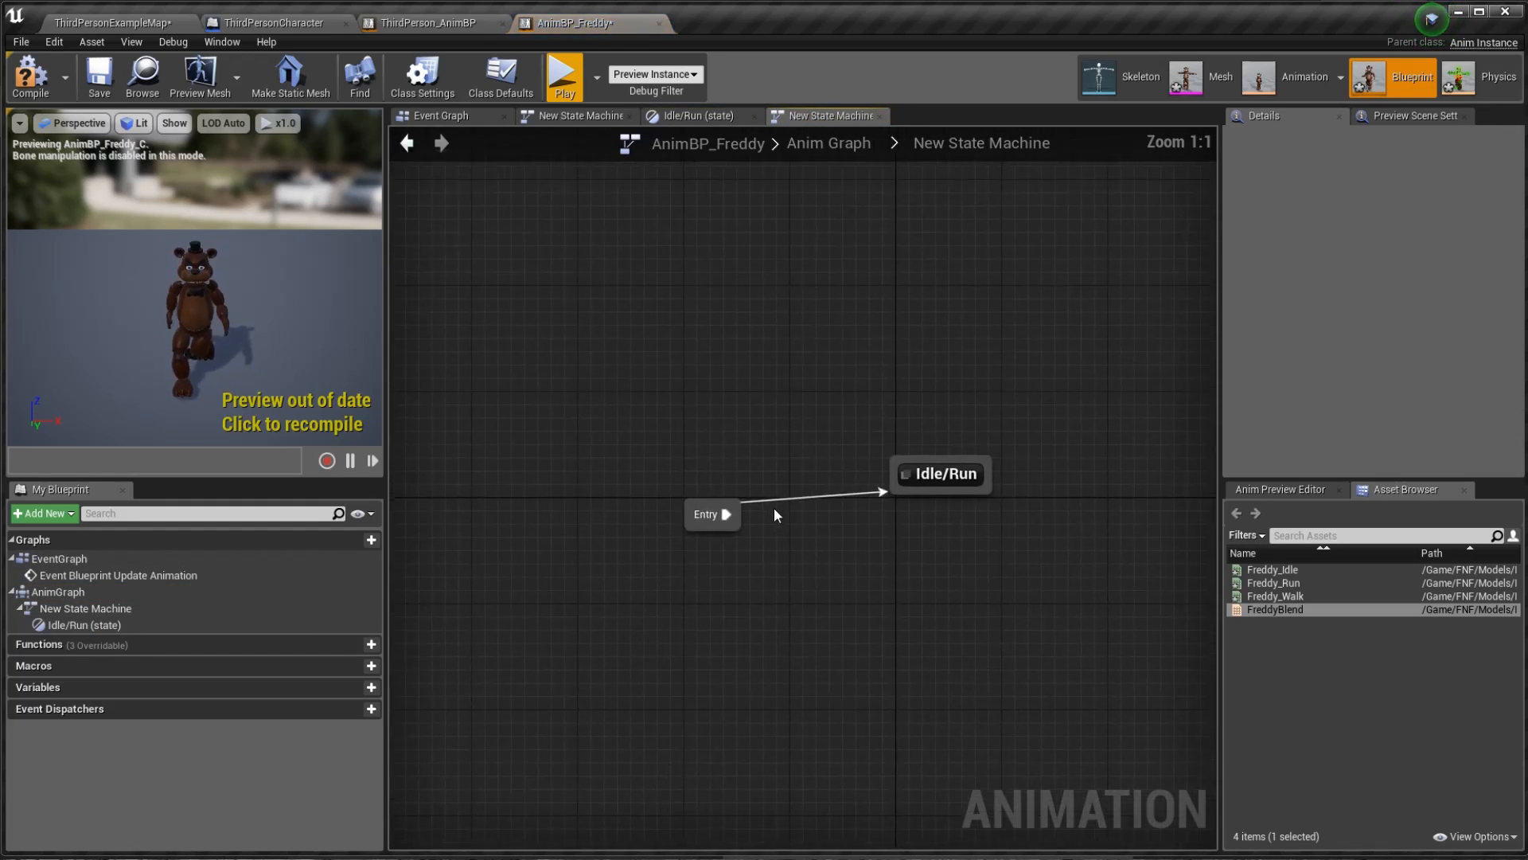
{"action": "left_click", "coordinate": [114, 609]}
{"action": "double_click", "coordinate": [70, 593]}
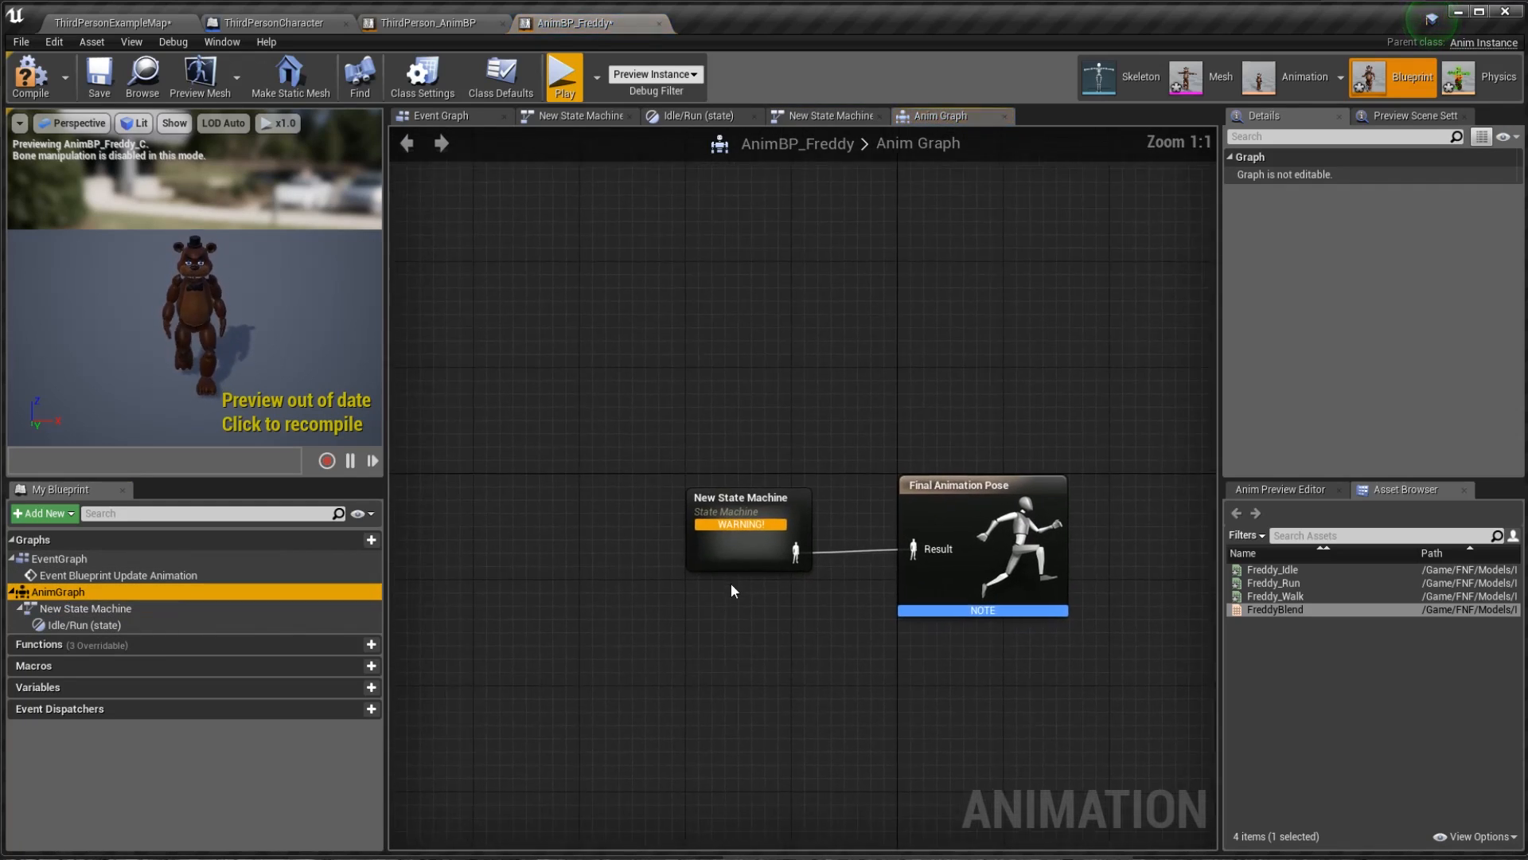
{"action": "left_click", "coordinate": [749, 536]}
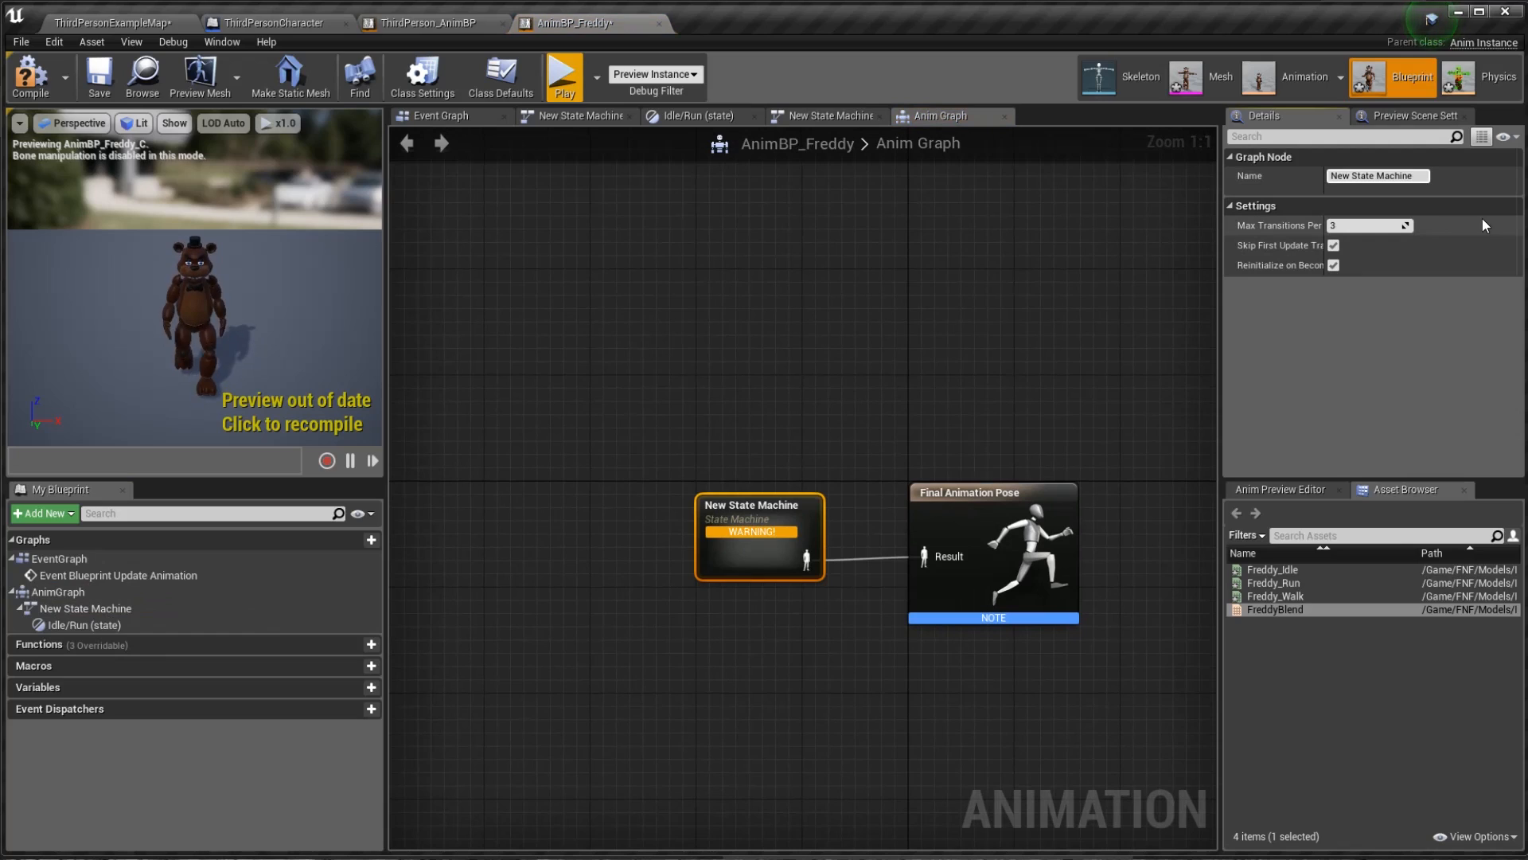
{"action": "key", "text": "F2"}
{"action": "type", "text": "MyDefaultMachine"}
{"action": "key", "text": "Return"}
- Examine MyDefaultMachine's Entry connection and the FreddyBlend setup in its Idle/Run state, and return to the AnimGraph
{"action": "double_click", "coordinate": [754, 509]}
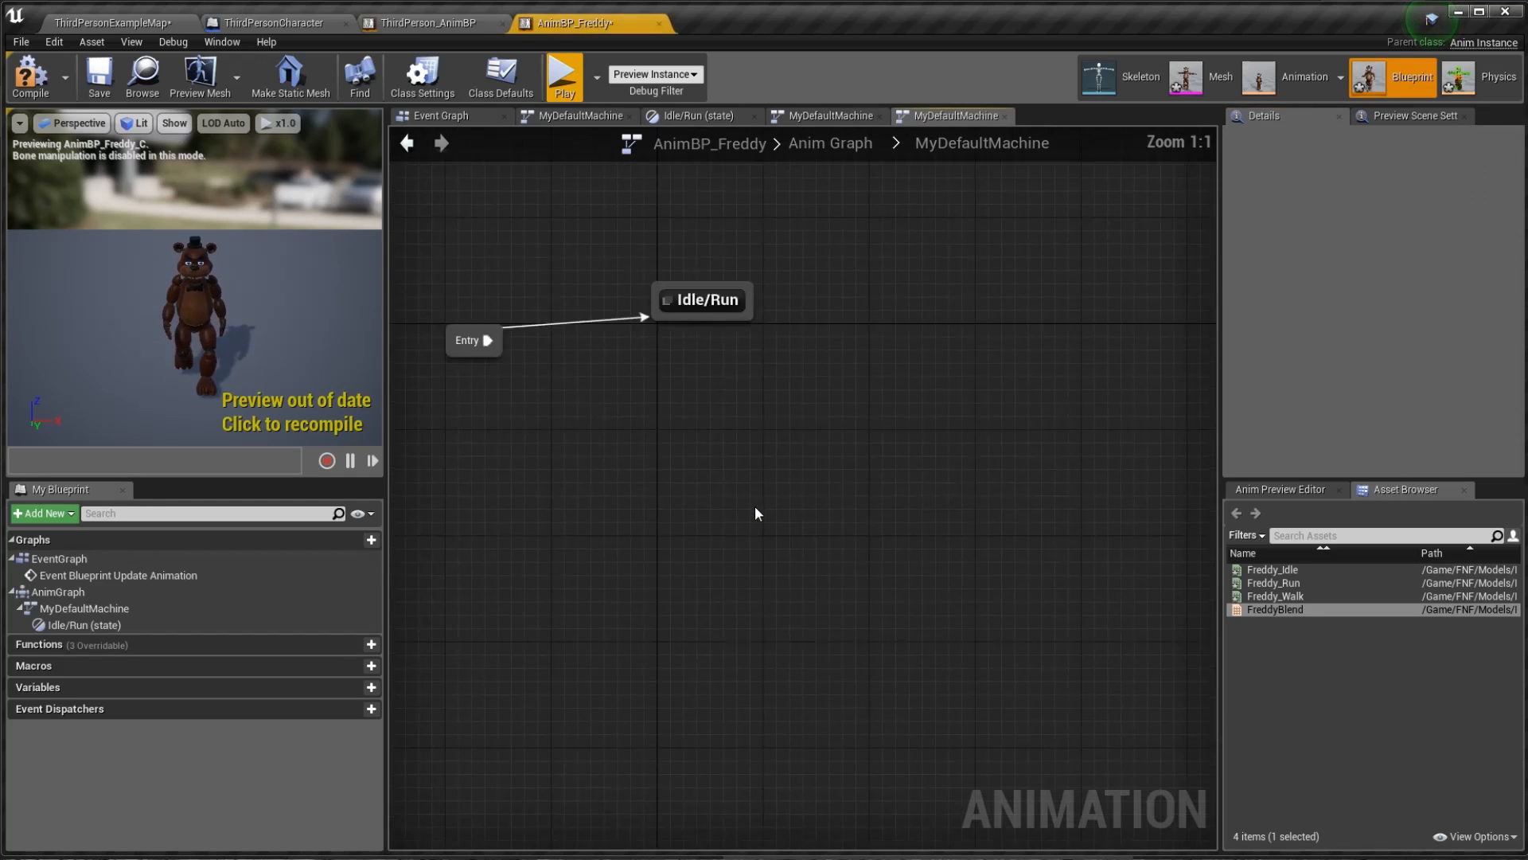
{"action": "right_click_drag", "start_coordinate": [1073, 483], "coordinate": [768, 515]}
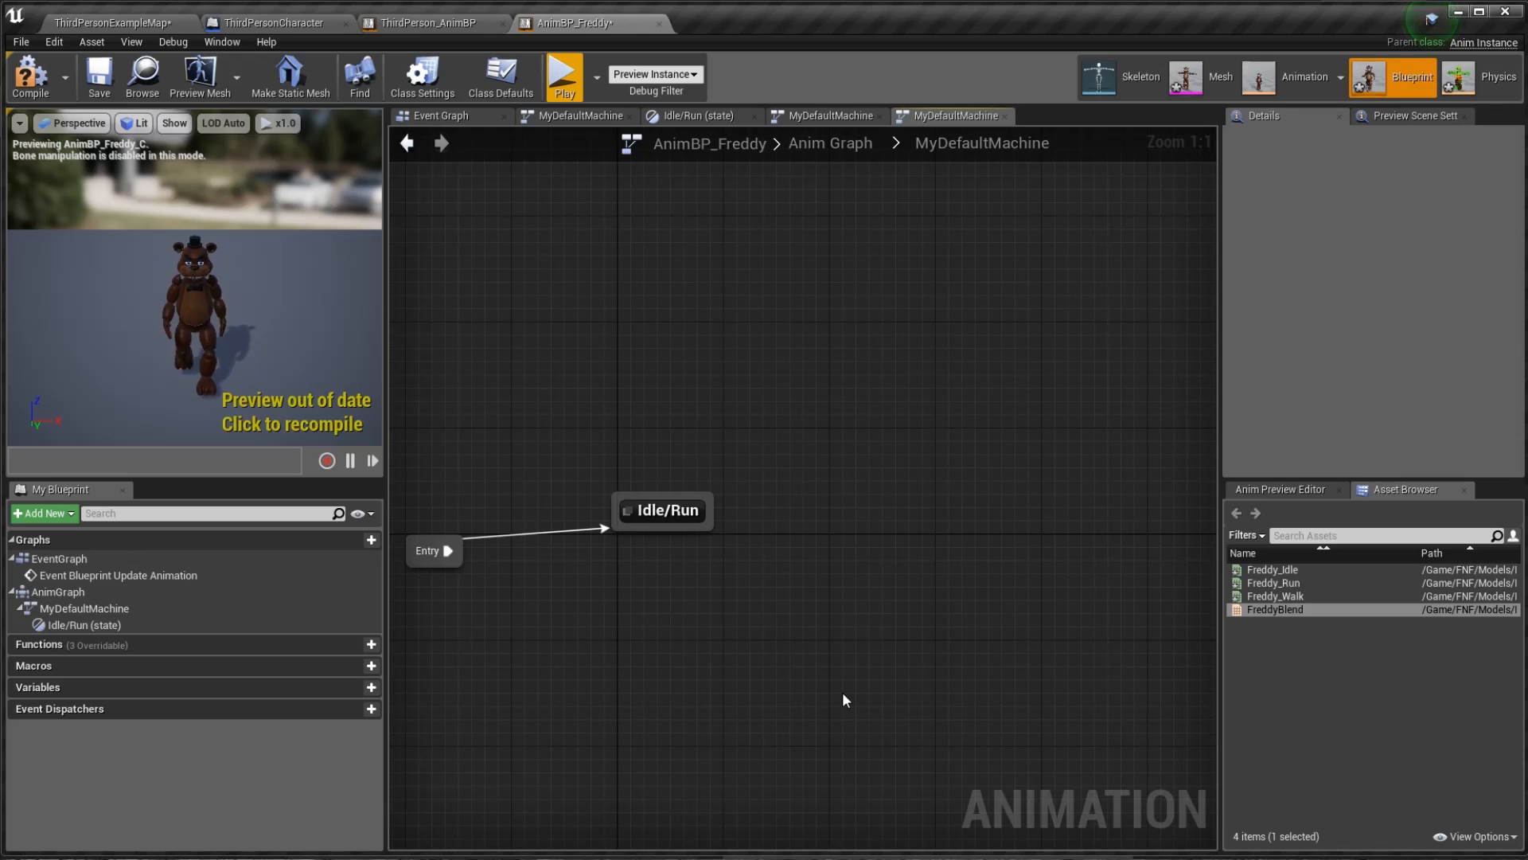
{"action": "right_click_drag", "start_coordinate": [668, 655], "coordinate": [842, 674]}
{"action": "left_click", "coordinate": [844, 529]}
{"action": "right_click_drag", "start_coordinate": [782, 633], "coordinate": [853, 569]}
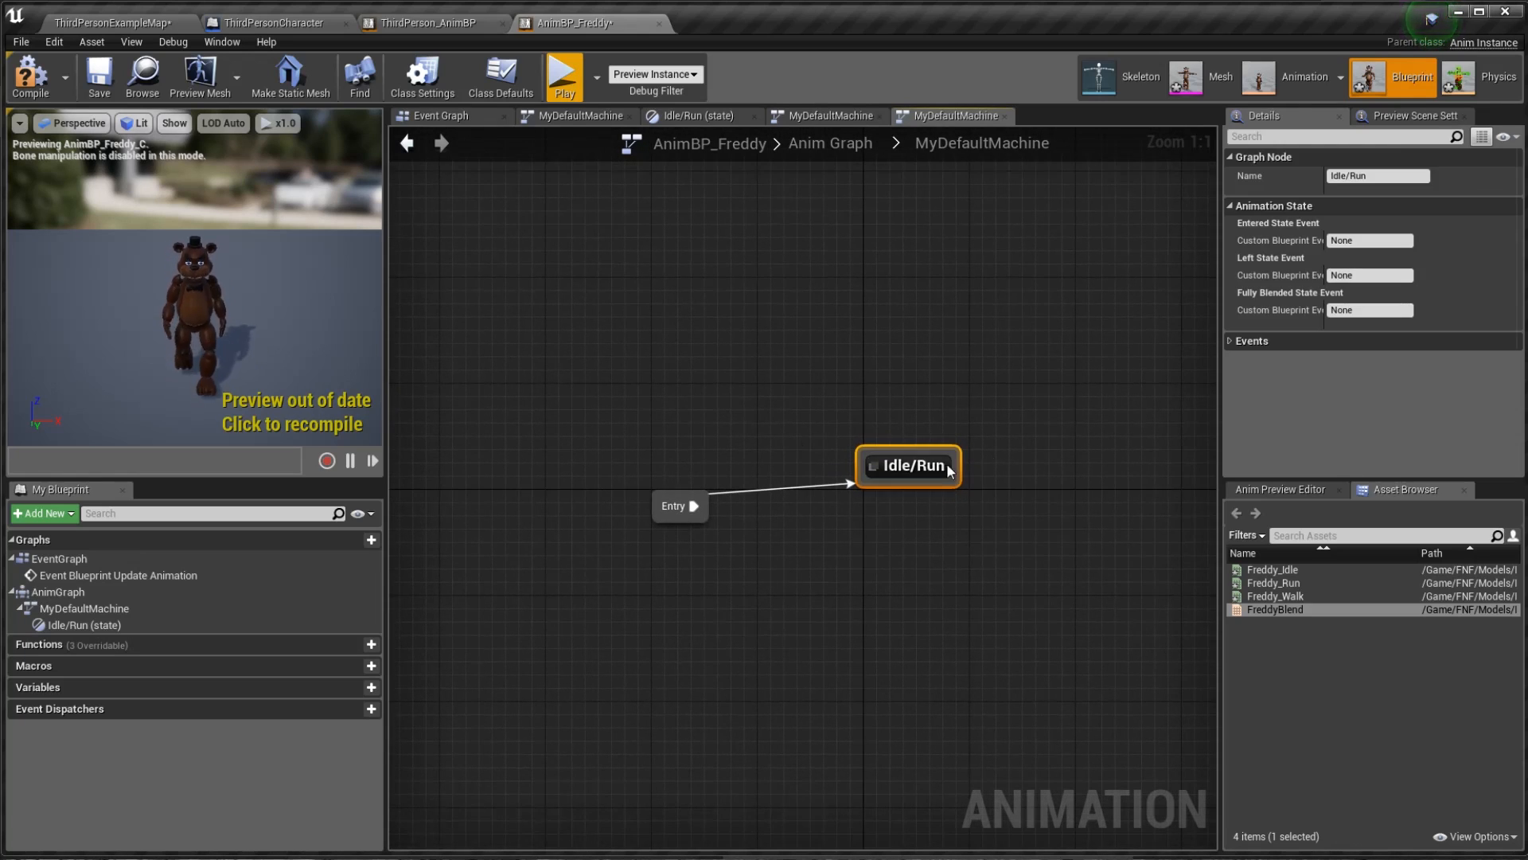
{"action": "double_click", "coordinate": [881, 480]}
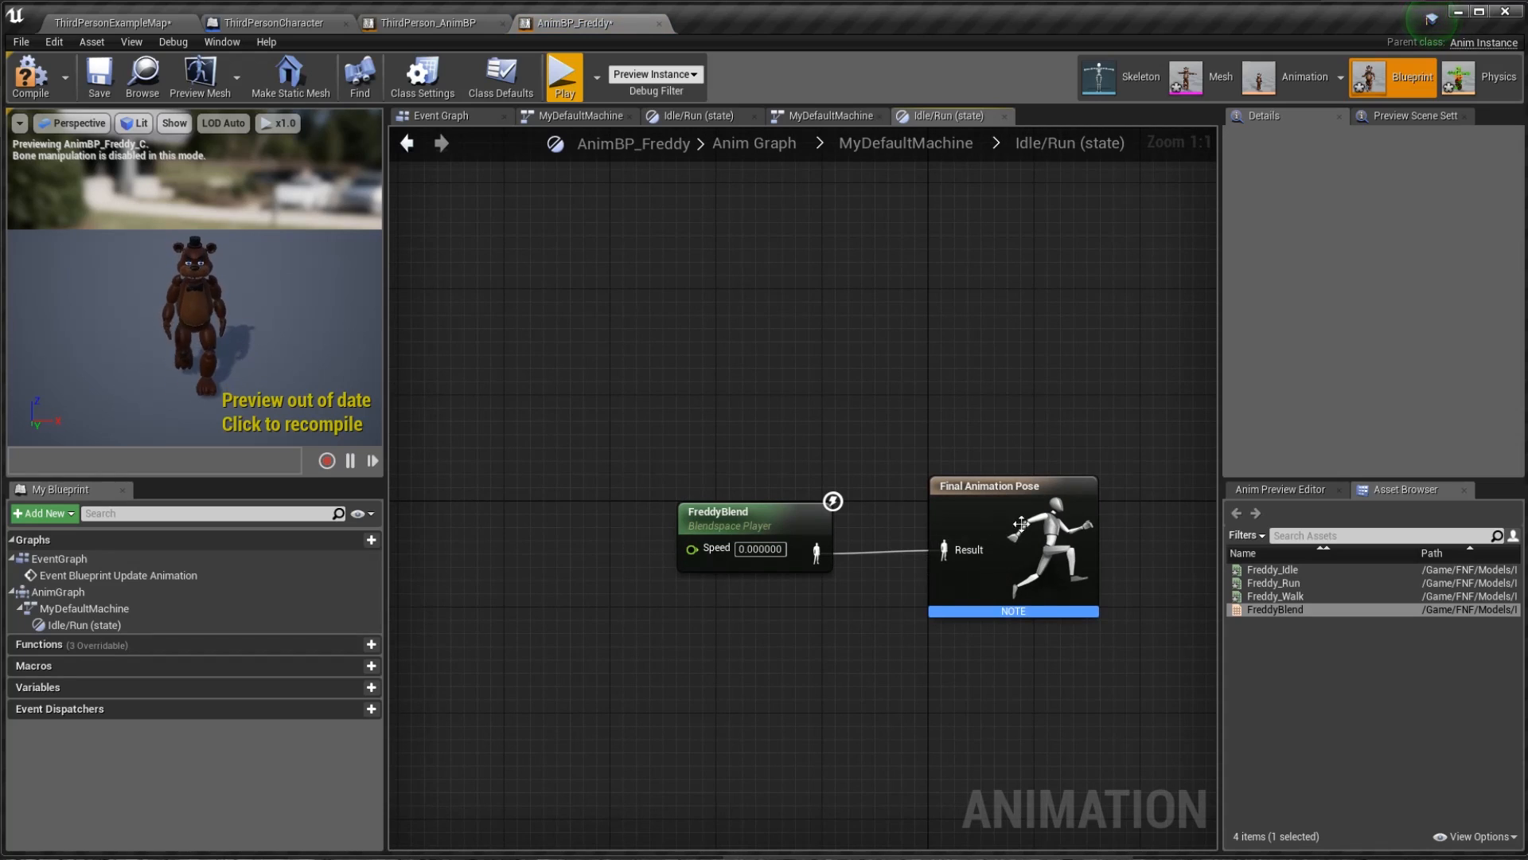
{"action": "left_click", "coordinate": [1026, 490]}
{"action": "left_click", "coordinate": [831, 116]}
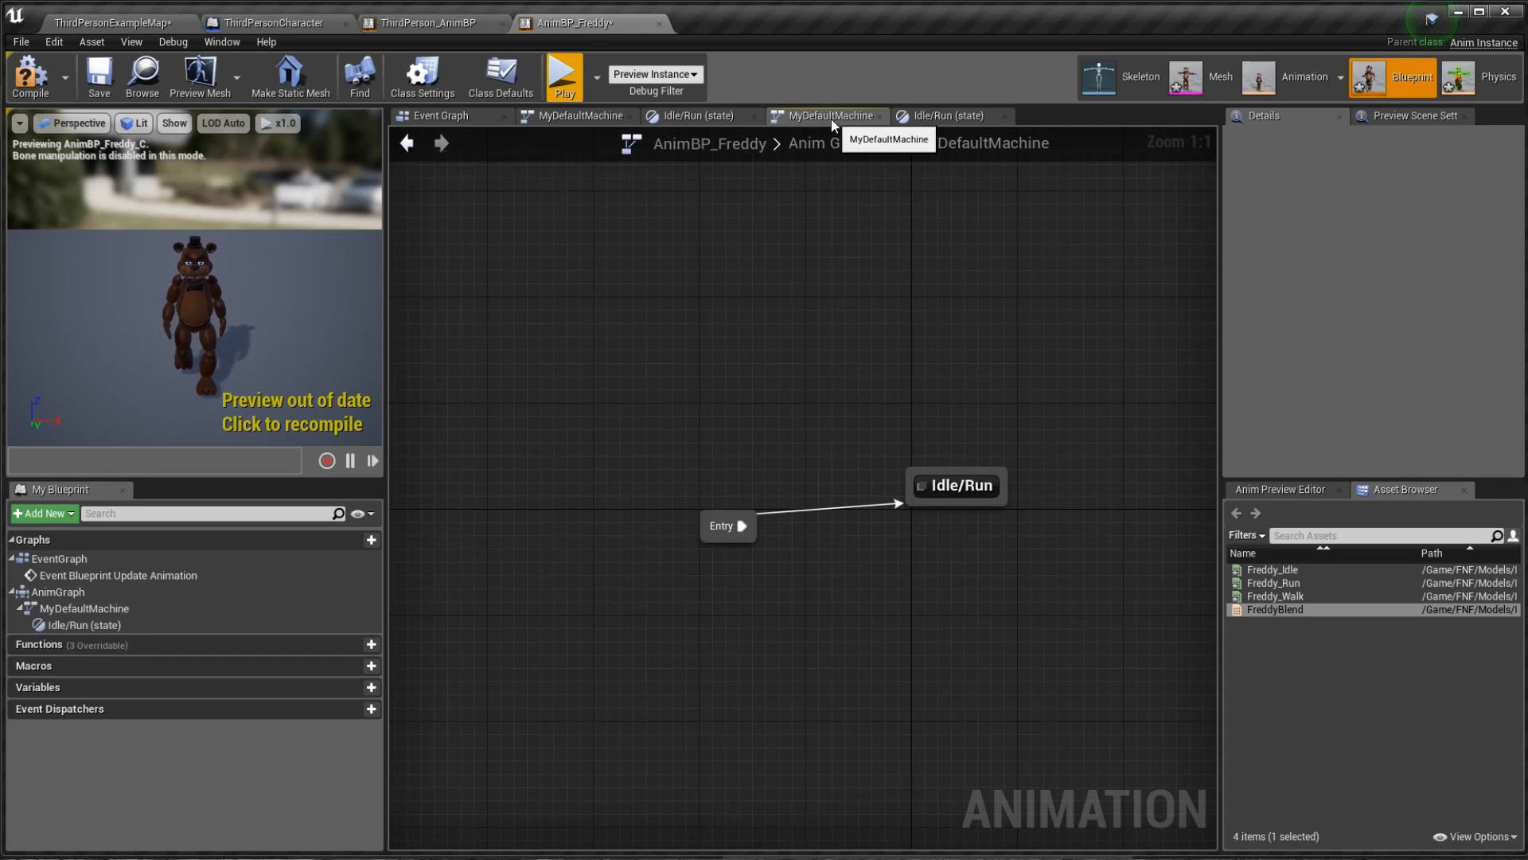
{"action": "left_click", "coordinate": [695, 112]}
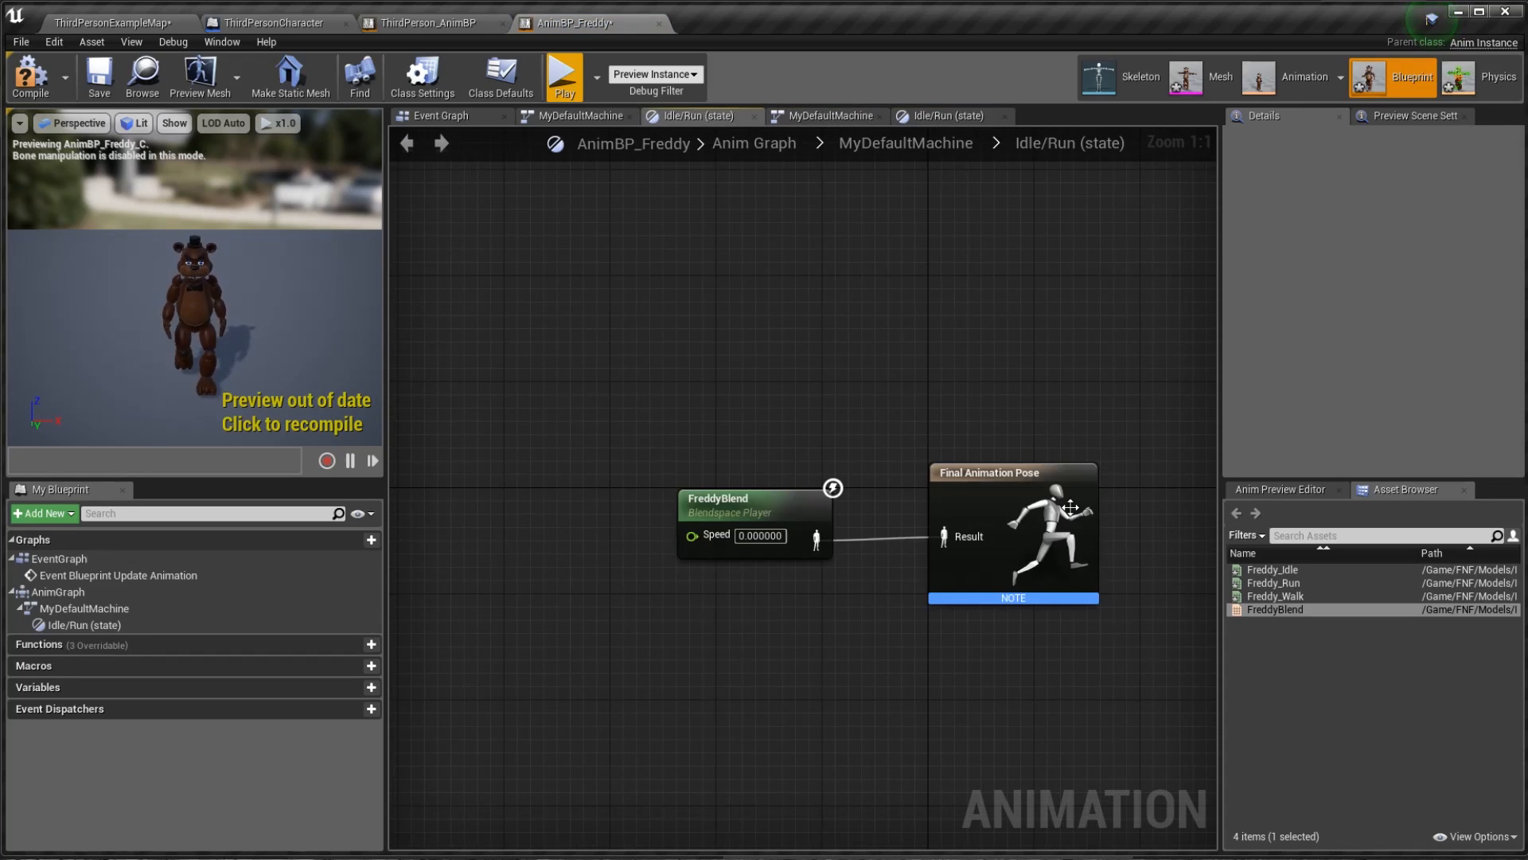
{"action": "left_click", "coordinate": [1011, 474]}
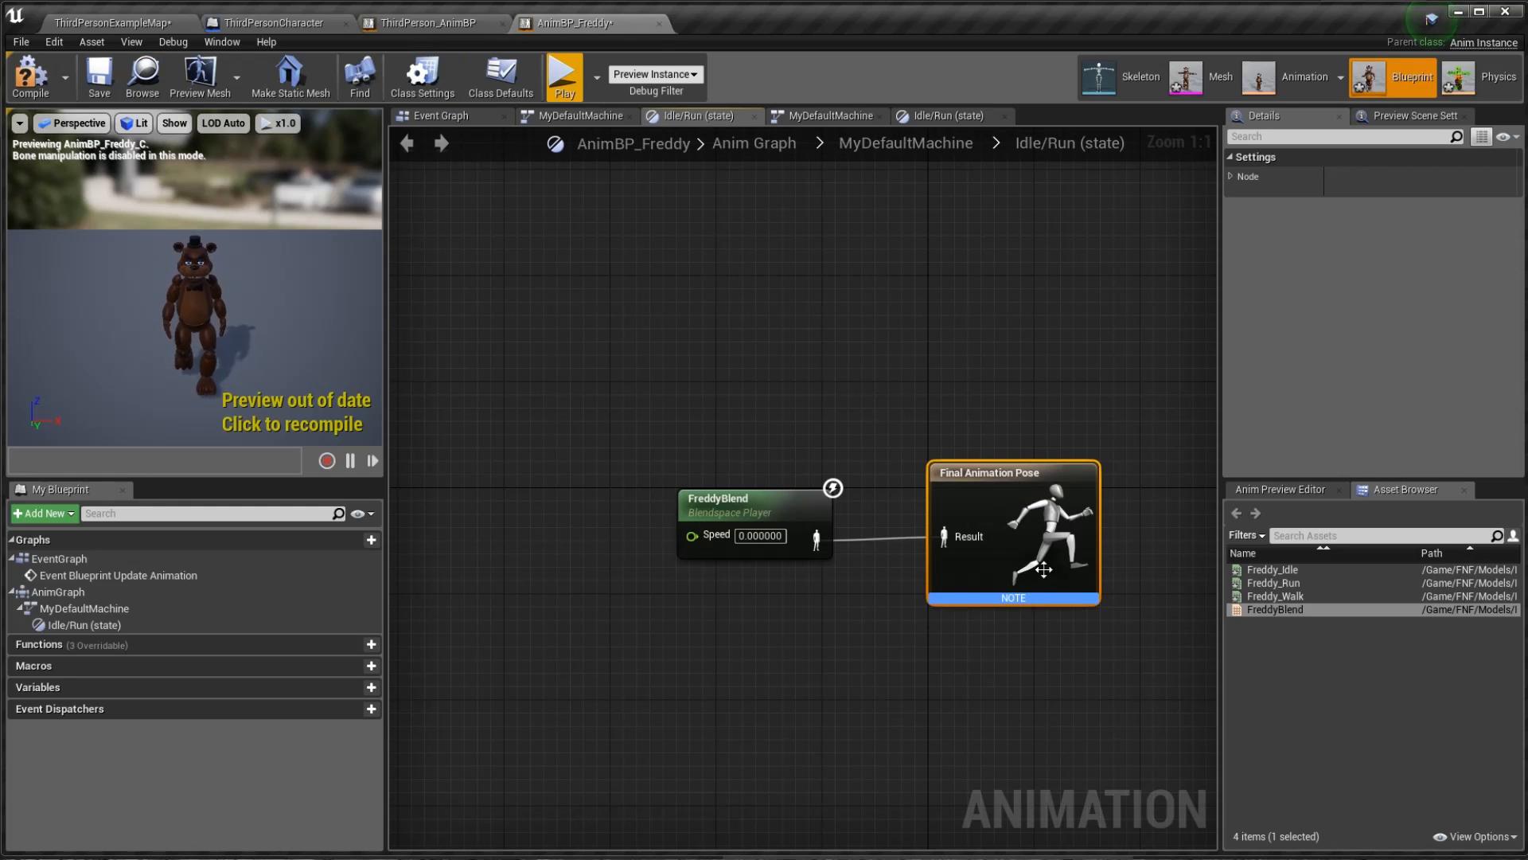
{"action": "left_click", "coordinate": [801, 634]}
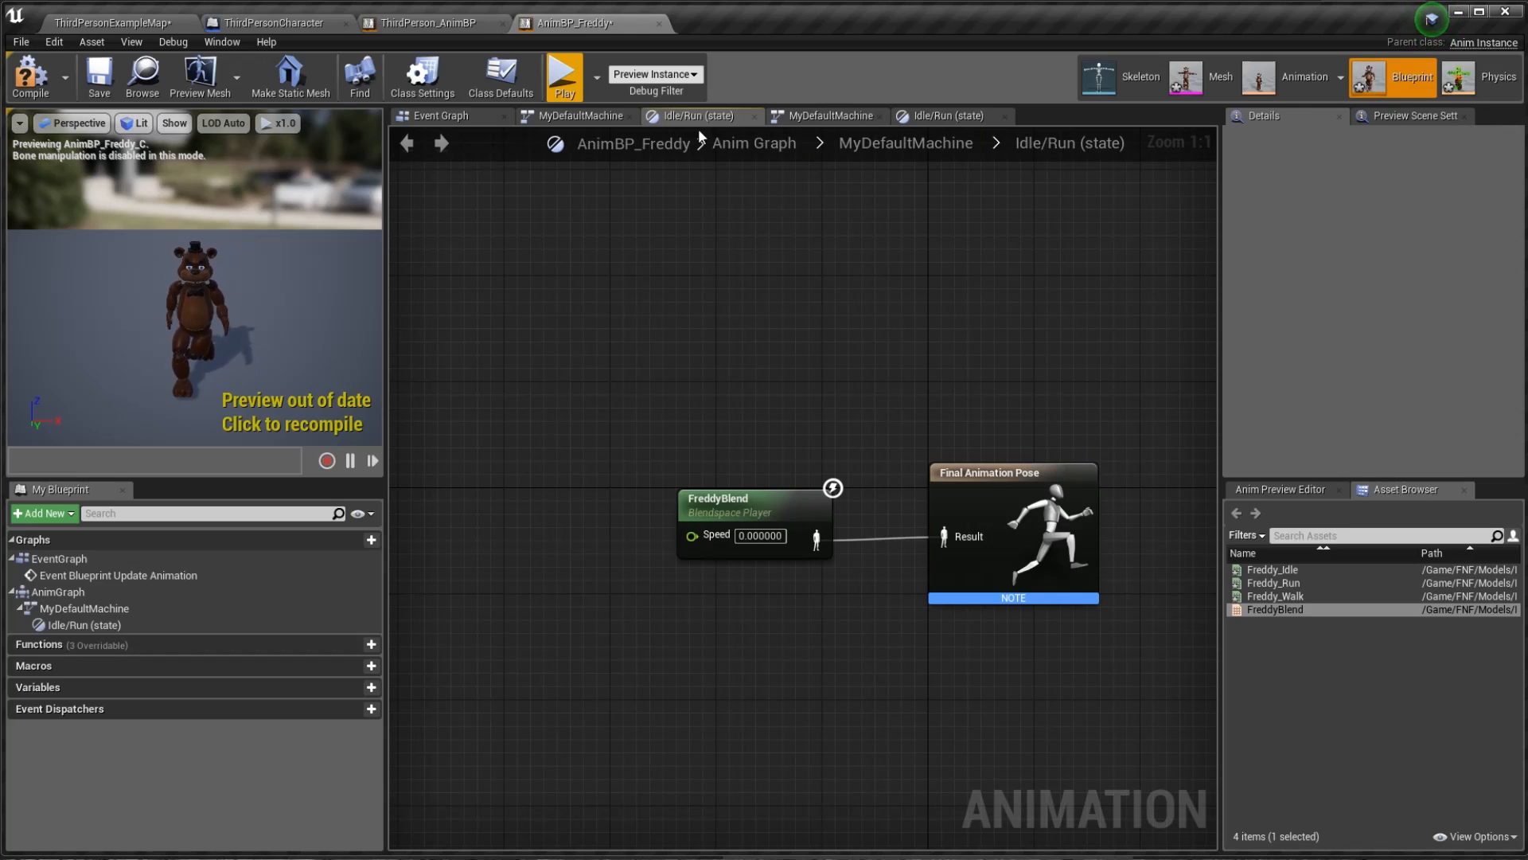
{"action": "left_click", "coordinate": [557, 117]}
{"action": "double_click", "coordinate": [80, 593]}
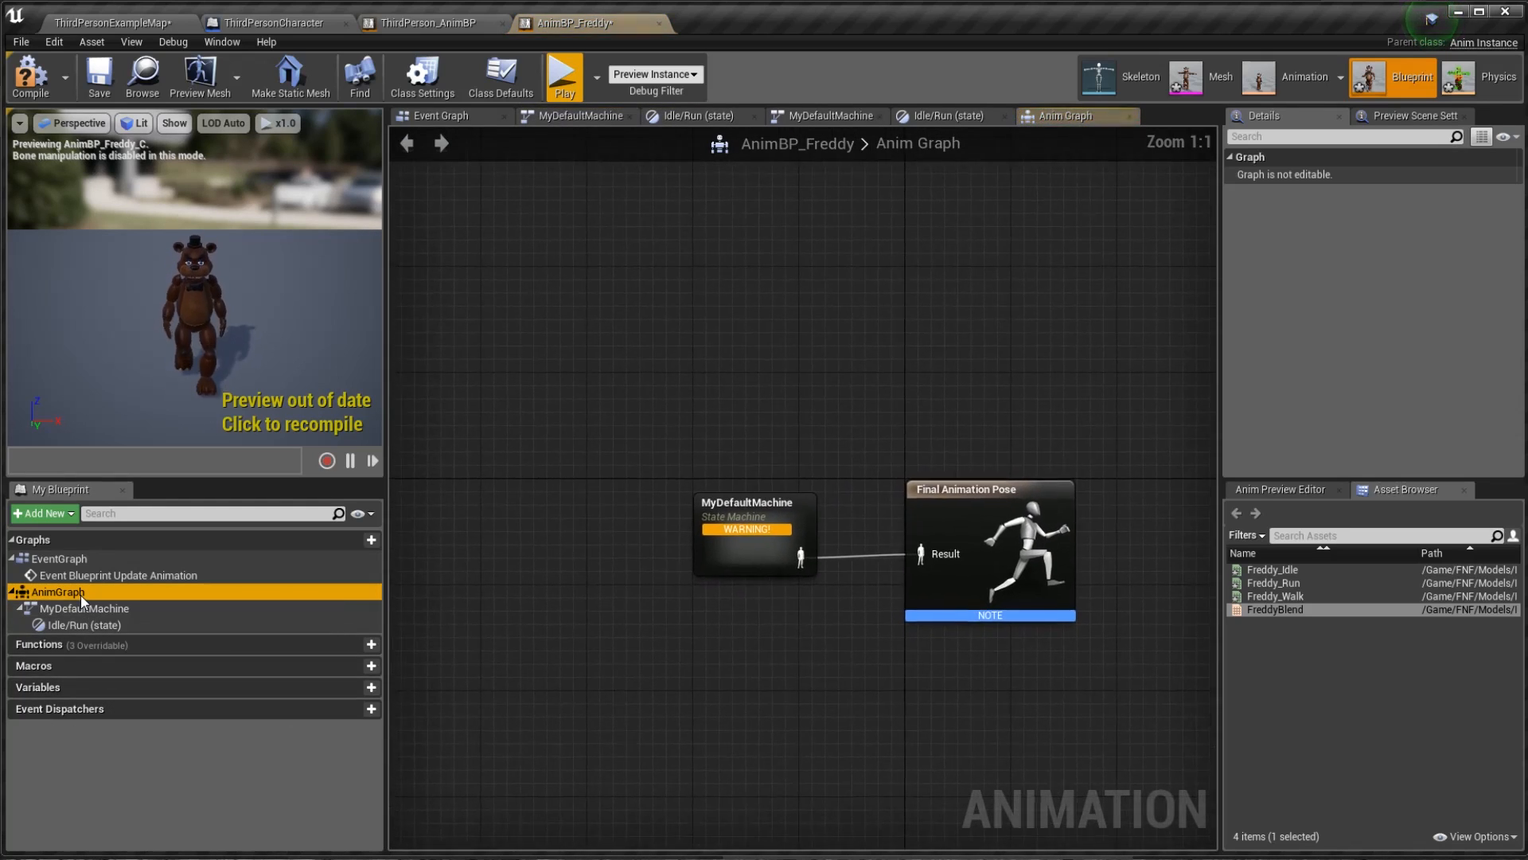
- Reopen the Idle/Run state's graph of MyDefaultMachine and create a Float variable named Speed
{"action": "left_click", "coordinate": [758, 505]}
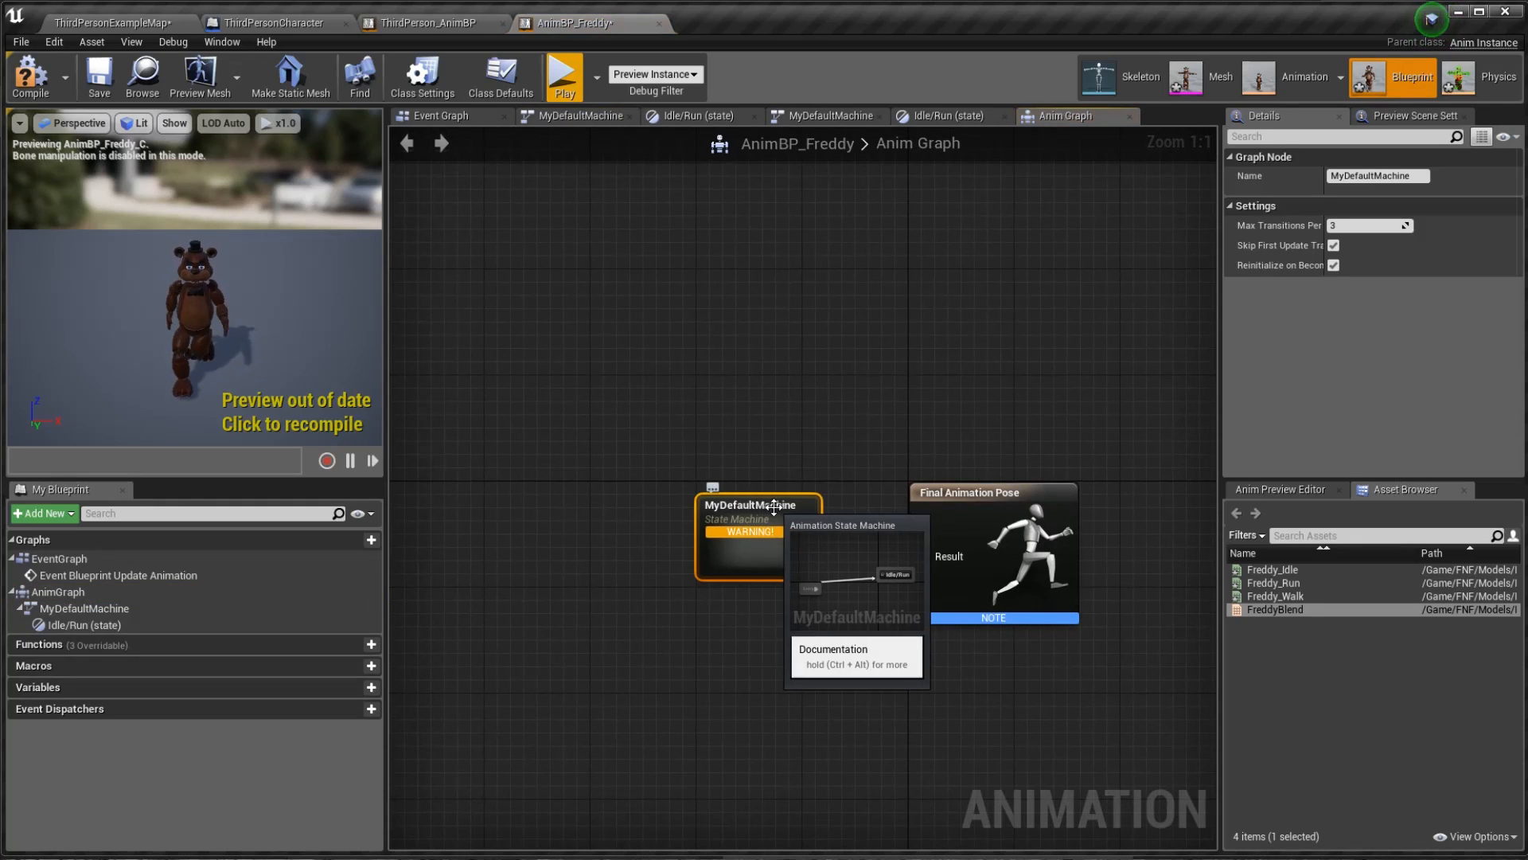
{"action": "left_click", "coordinate": [112, 610]}
{"action": "double_click", "coordinate": [112, 610]}
{"action": "double_click", "coordinate": [90, 625]}
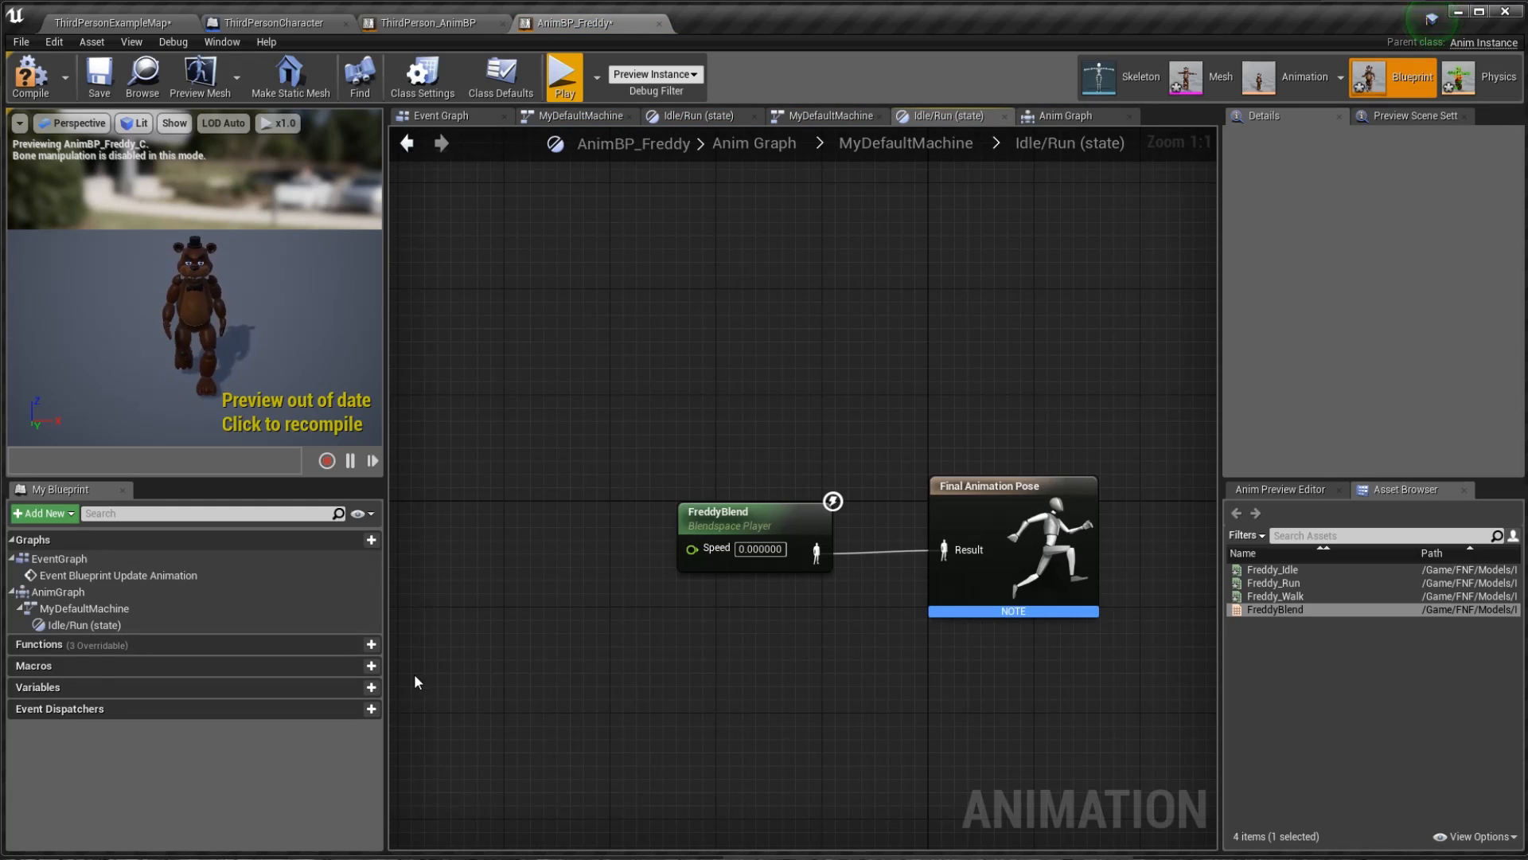
{"action": "left_click", "coordinate": [366, 688]}
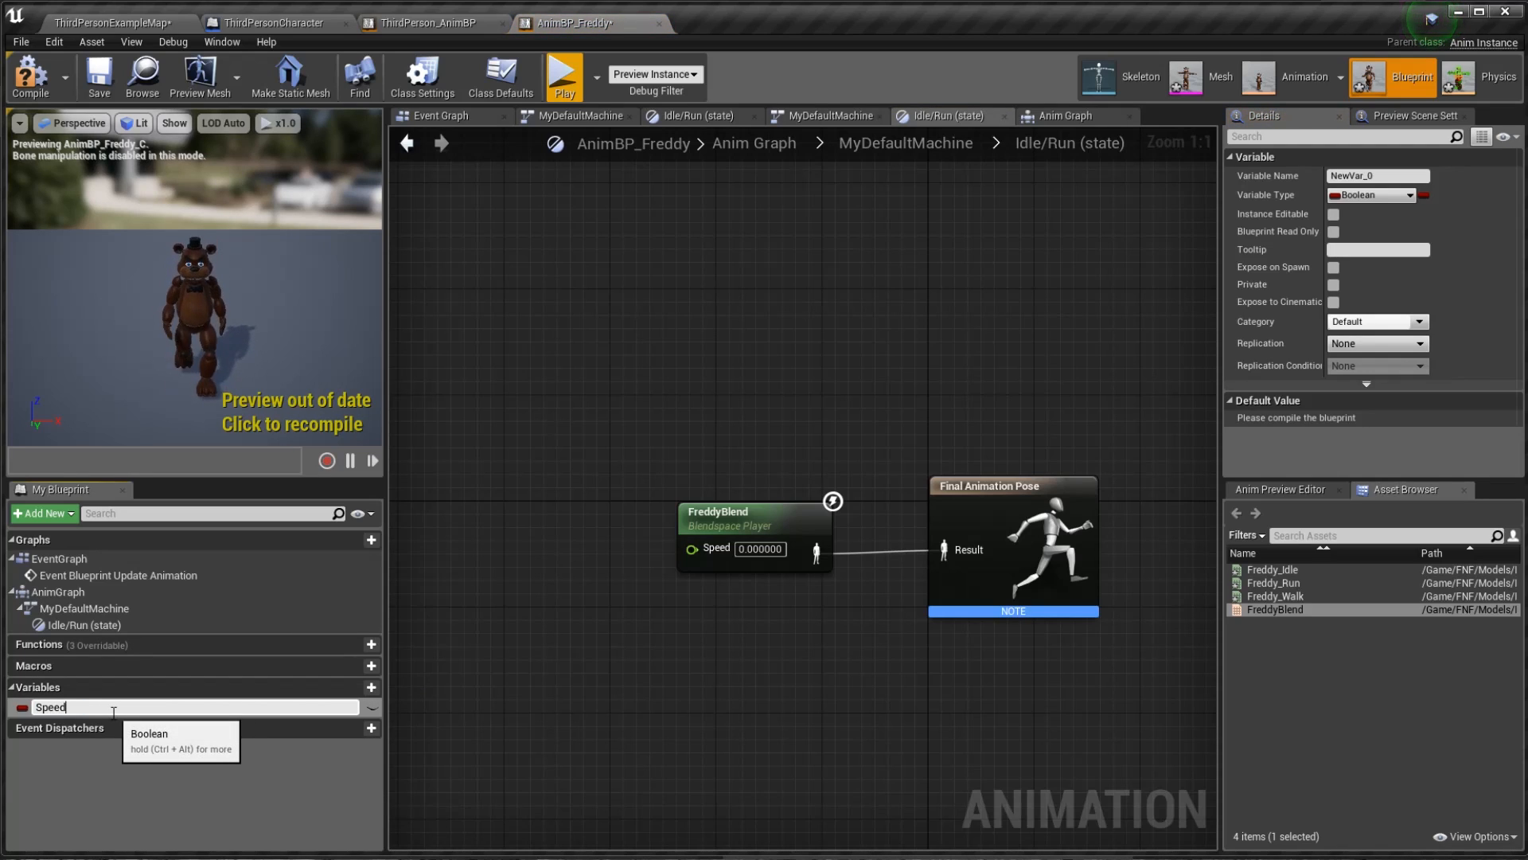
{"action": "type", "text": "Speed"}
{"action": "key", "text": "Return"}
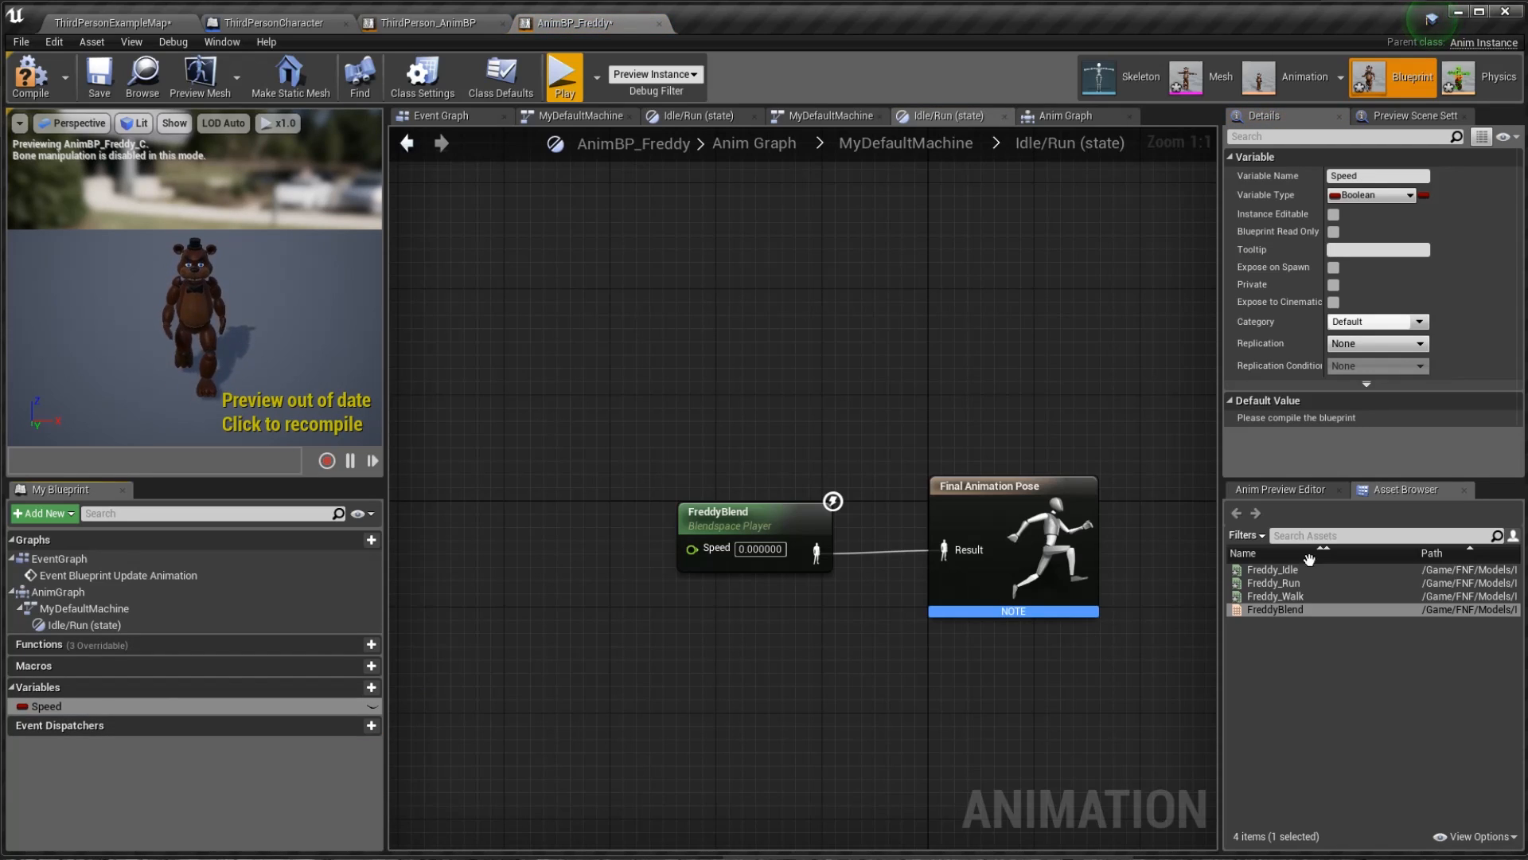
{"action": "left_click", "coordinate": [1397, 196]}
{"action": "left_click", "coordinate": [1234, 286]}
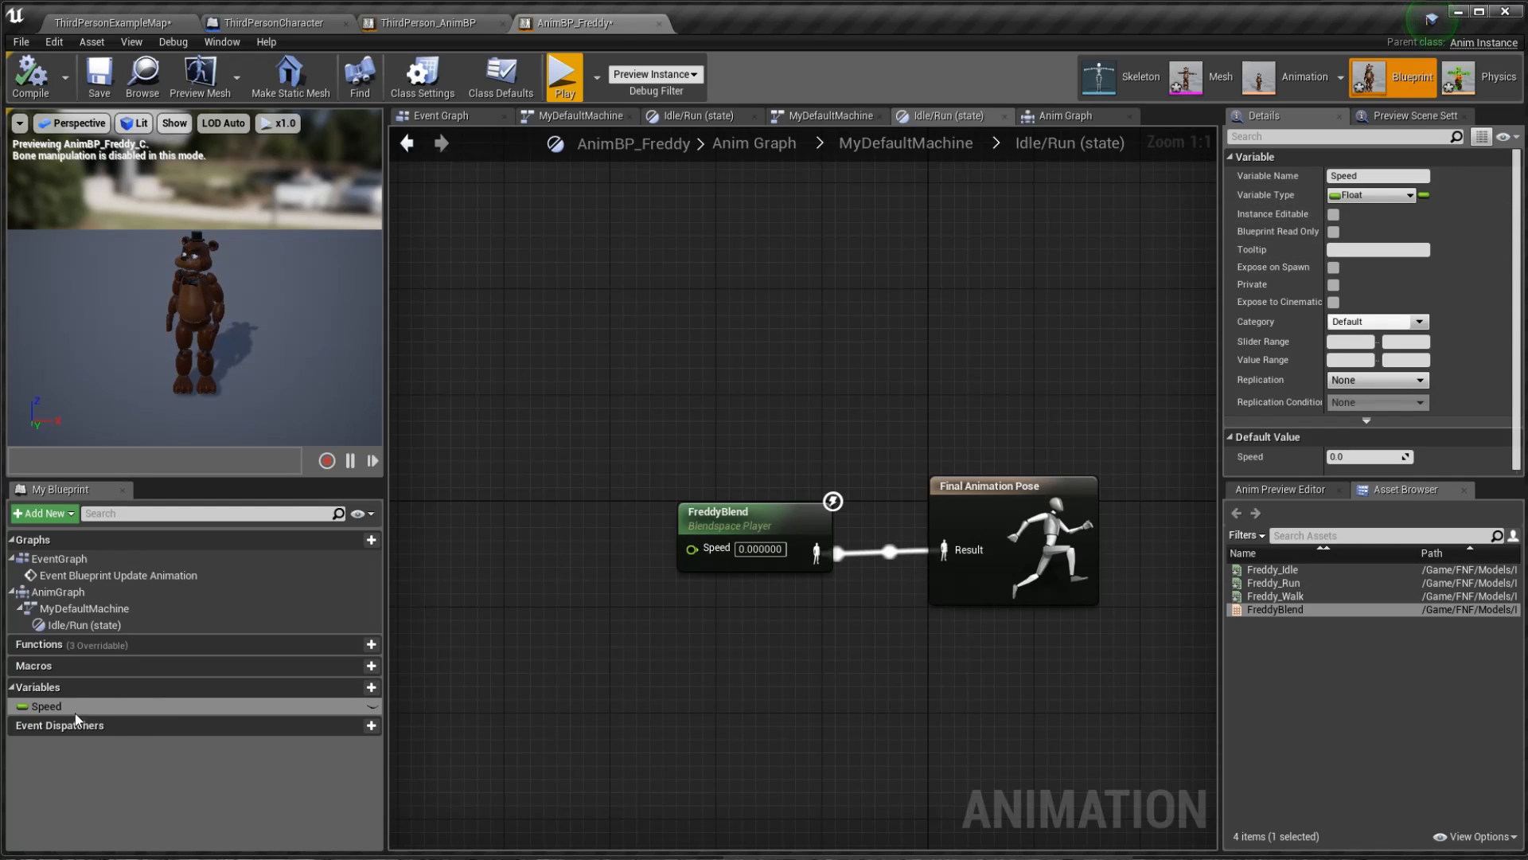
{"action": "left_click", "coordinate": [22, 706]}
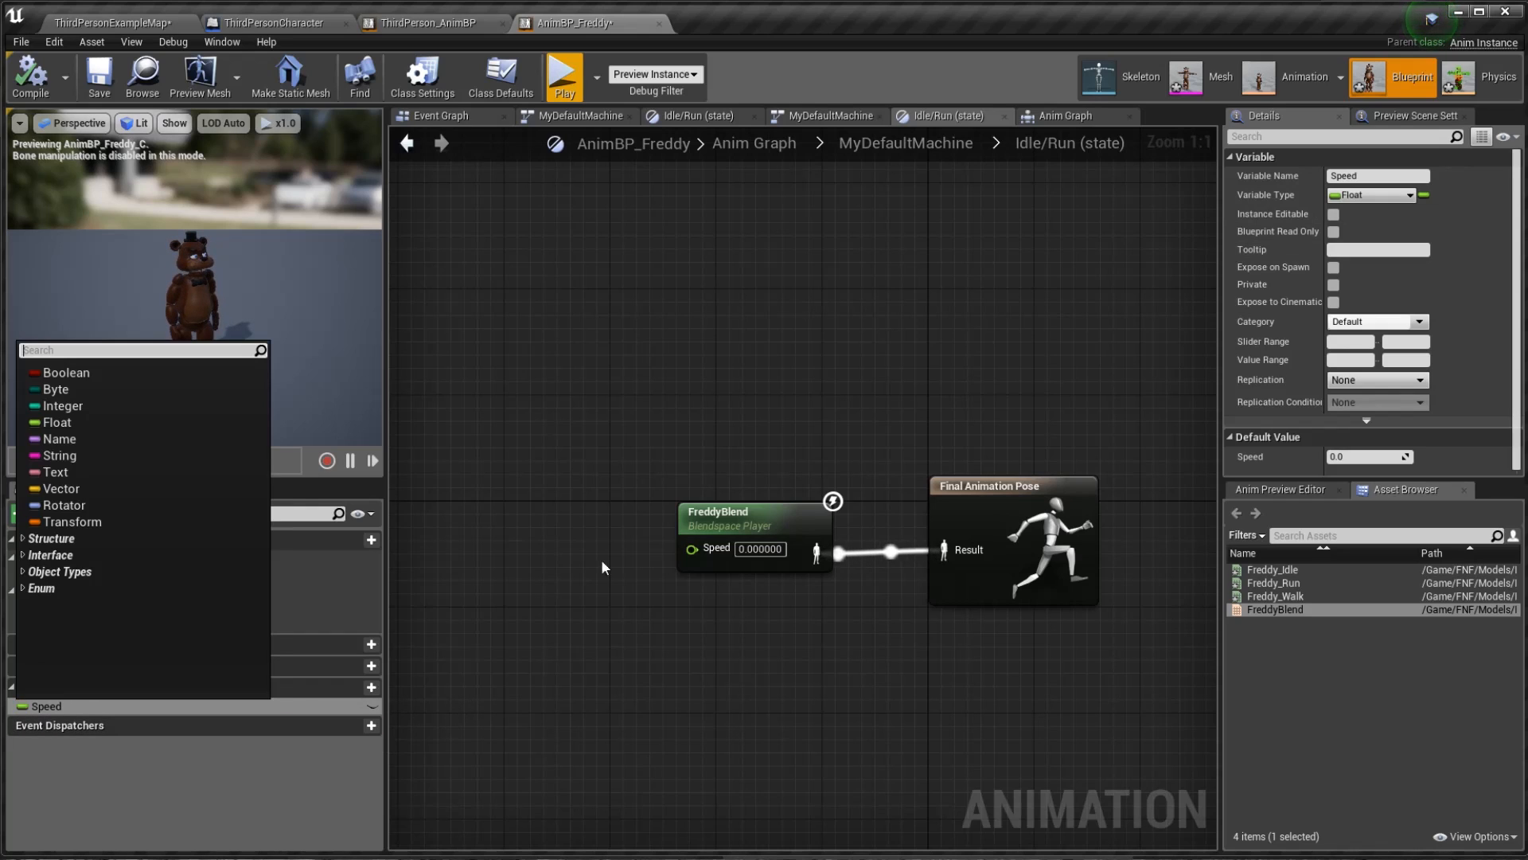
- Add a Get Speed node, connect it to FreddyBlend's Speed input, line it up with that node and compile the blueprint
{"action": "left_click_drag", "start_coordinate": [48, 707], "coordinate": [468, 485]}
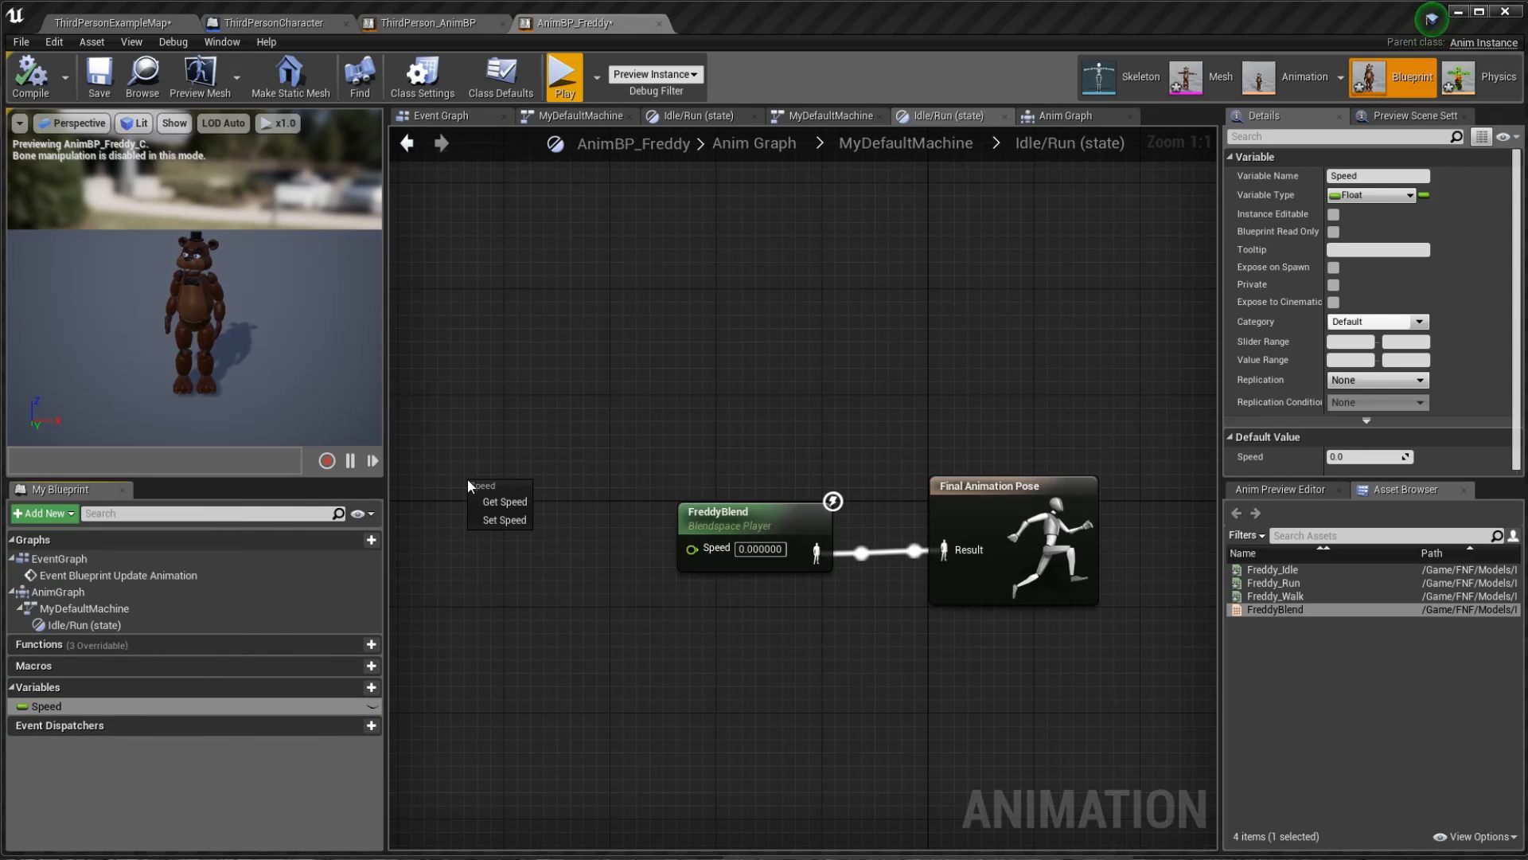
{"action": "left_click", "coordinate": [514, 504]}
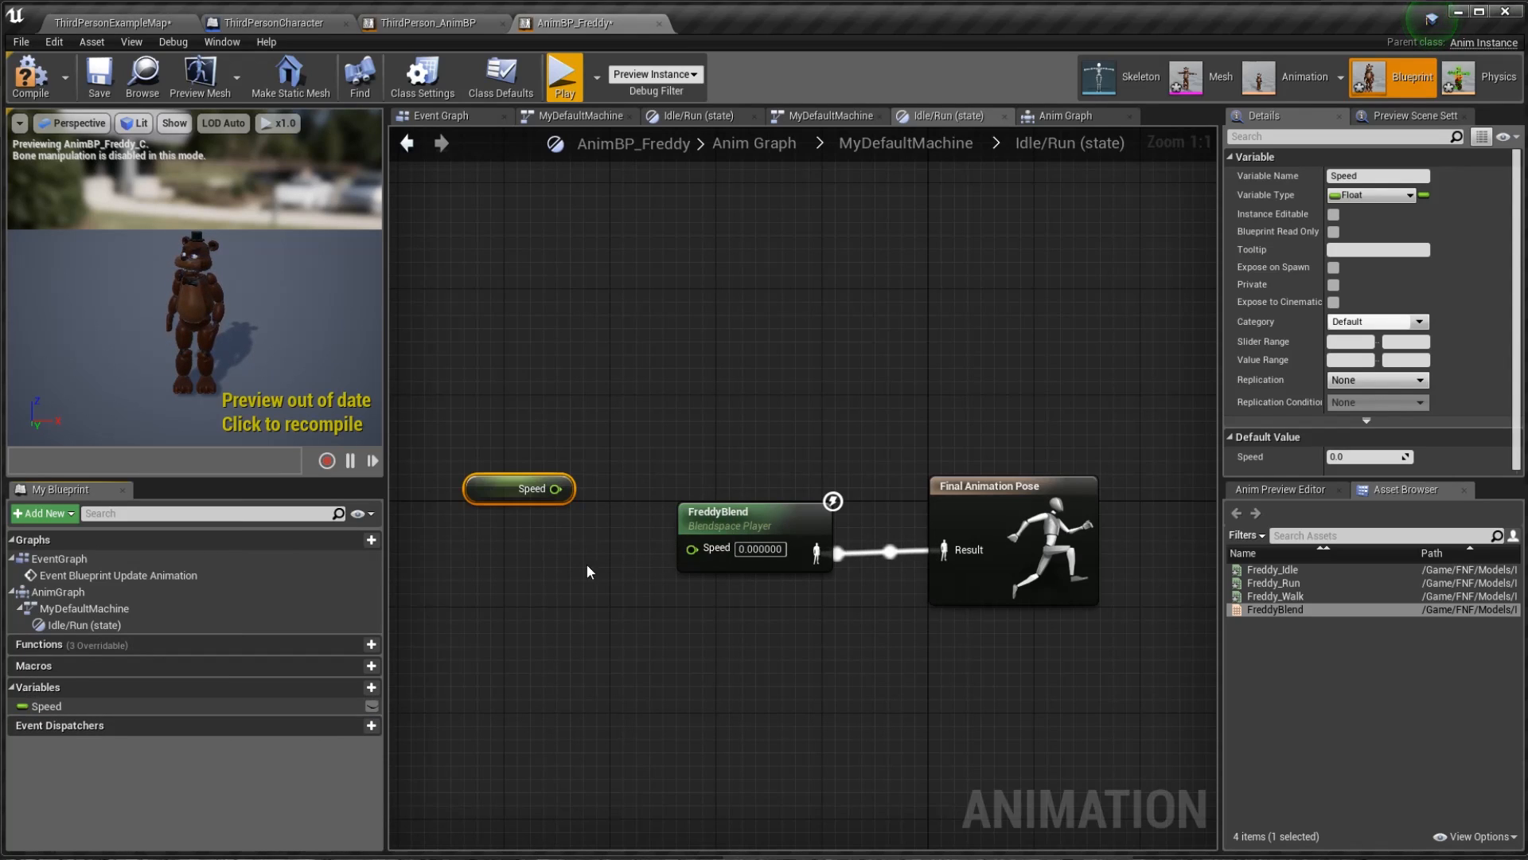
{"action": "left_click_drag", "start_coordinate": [557, 488], "coordinate": [692, 547]}
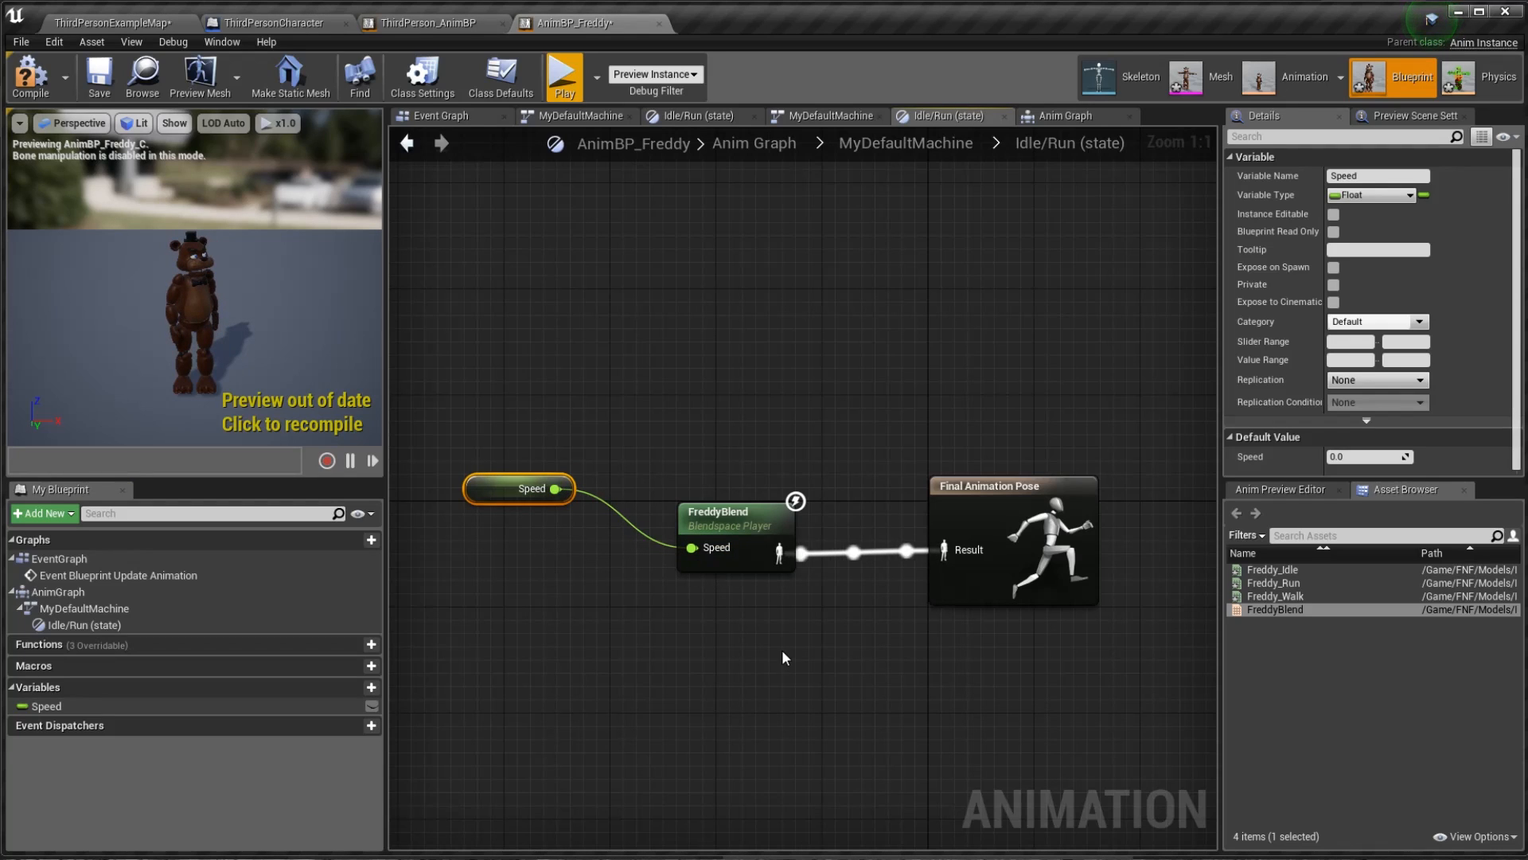
{"action": "left_click_drag", "start_coordinate": [483, 496], "coordinate": [496, 550]}
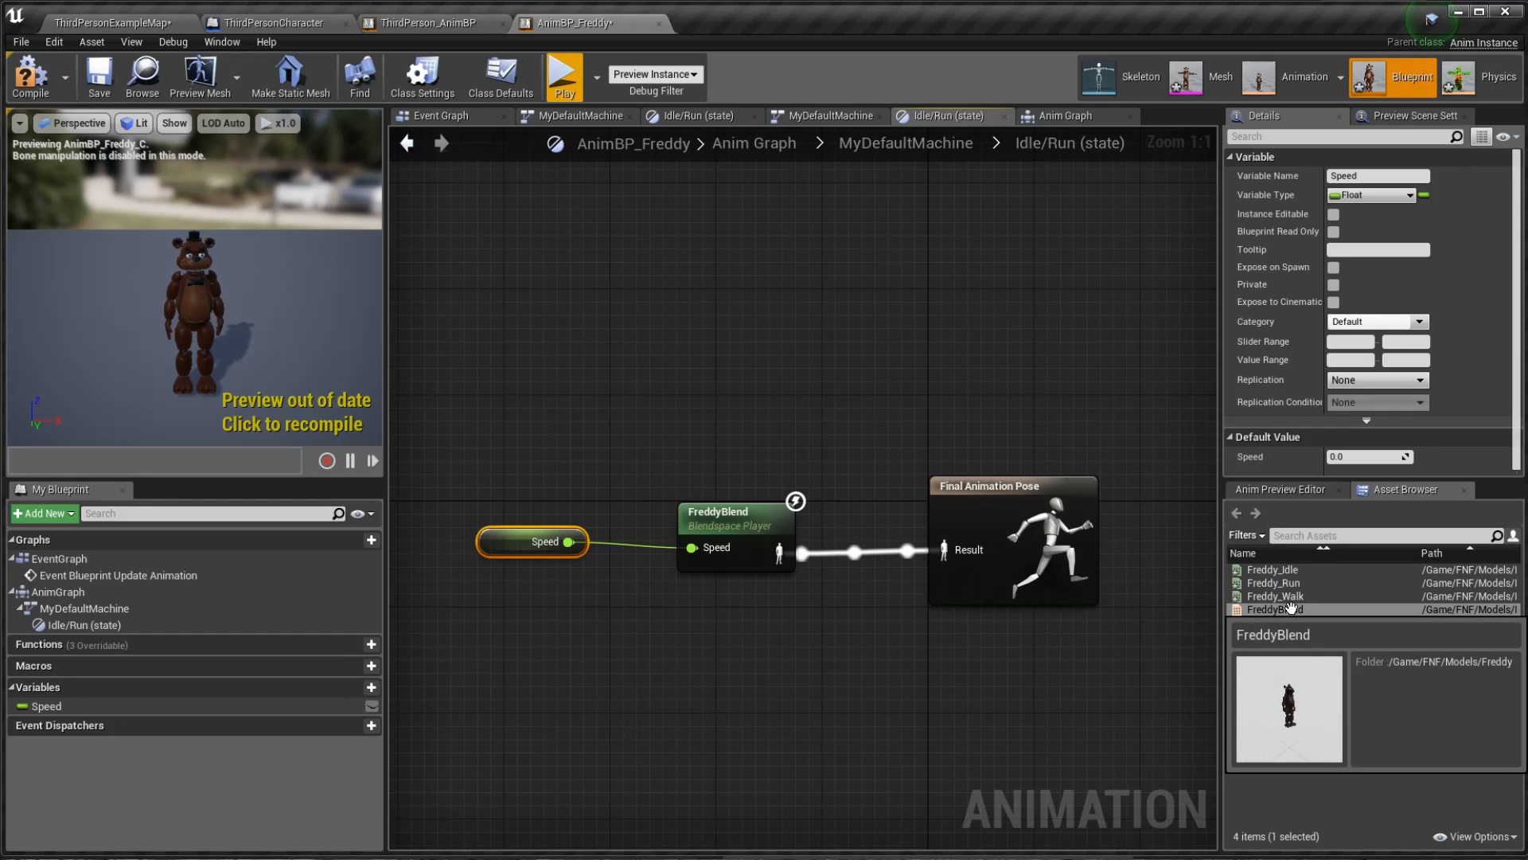
{"action": "left_click", "coordinate": [30, 76]}
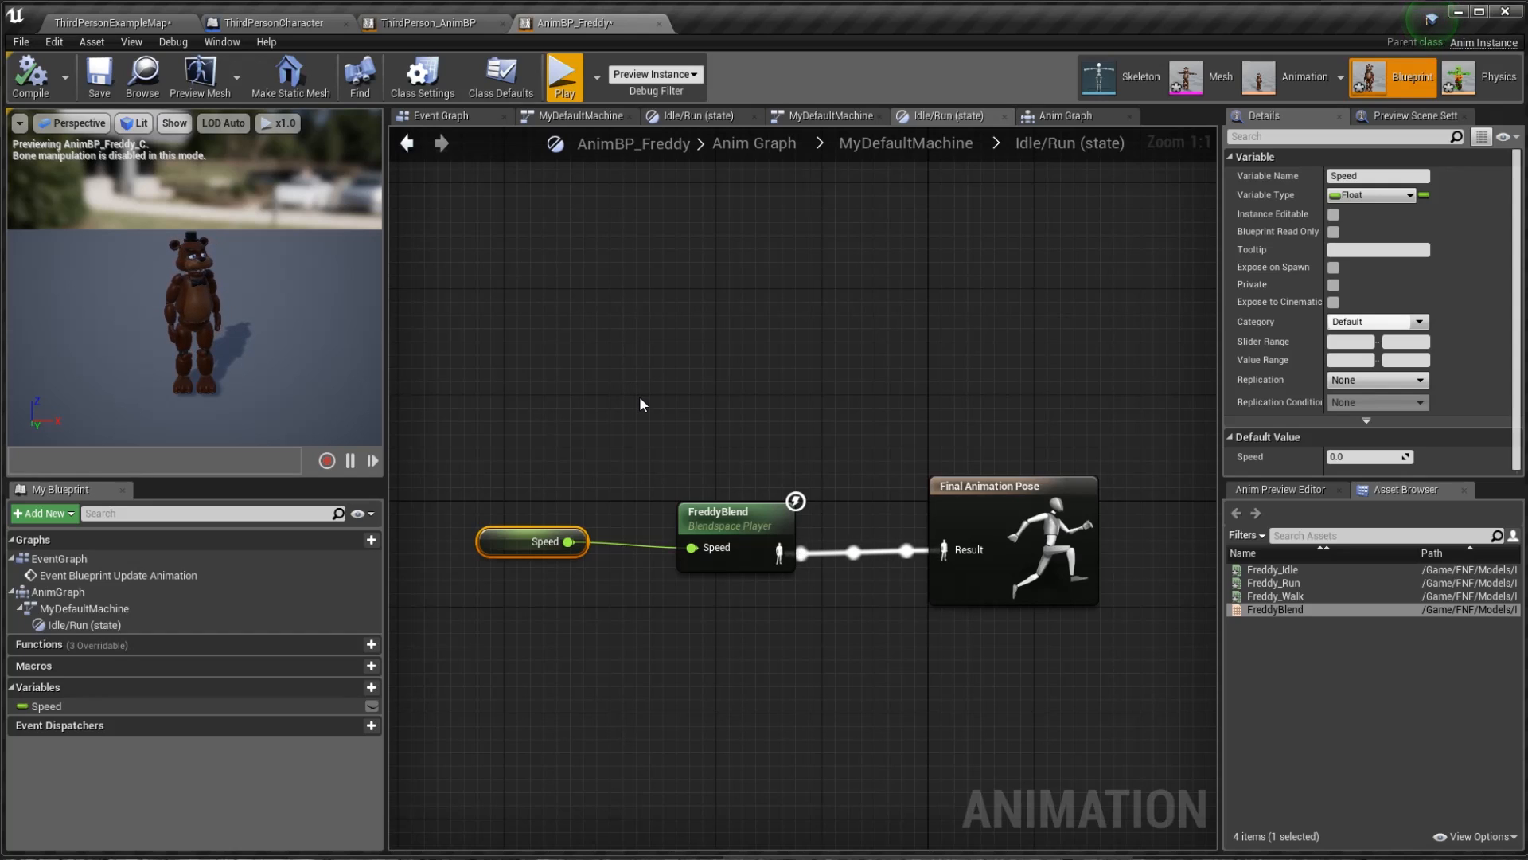
- Open AnimBP_Freddy's Event Graph, and examine ThirdPerson_AnimBP's Event Graph as the reference for setting Speed
{"action": "double_click", "coordinate": [102, 579]}
{"action": "right_click_drag", "start_coordinate": [850, 676], "coordinate": [810, 648]}
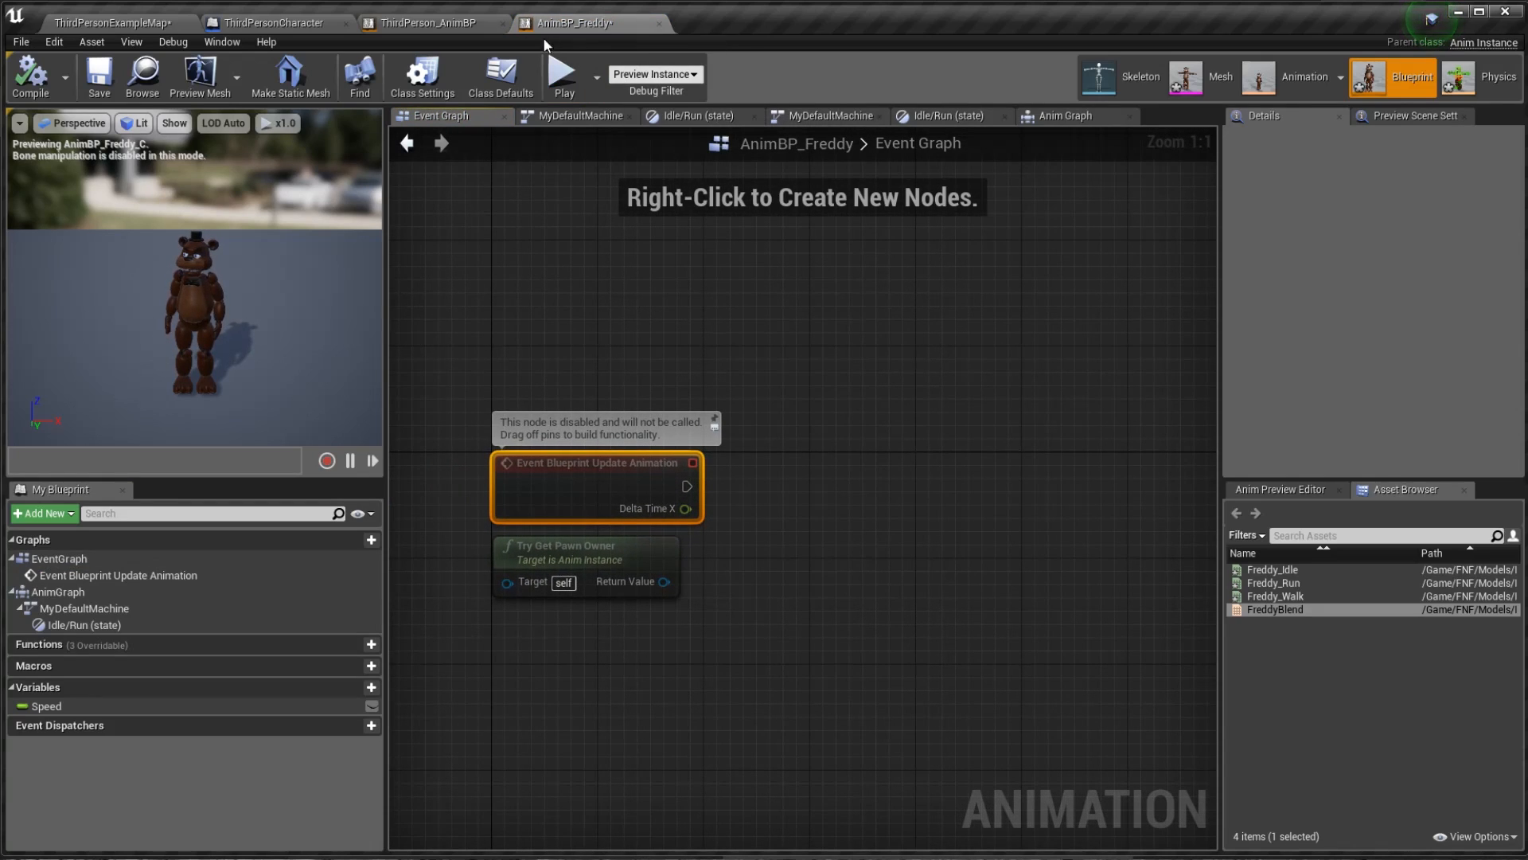
{"action": "left_click", "coordinate": [449, 22]}
{"action": "scroll", "coordinate": [808, 520], "scroll_direction": "down", "scroll_amount": 2}
{"action": "right_click_drag", "start_coordinate": [881, 563], "coordinate": [895, 573]}
{"action": "scroll", "coordinate": [718, 491], "scroll_direction": "up", "scroll_amount": 2}
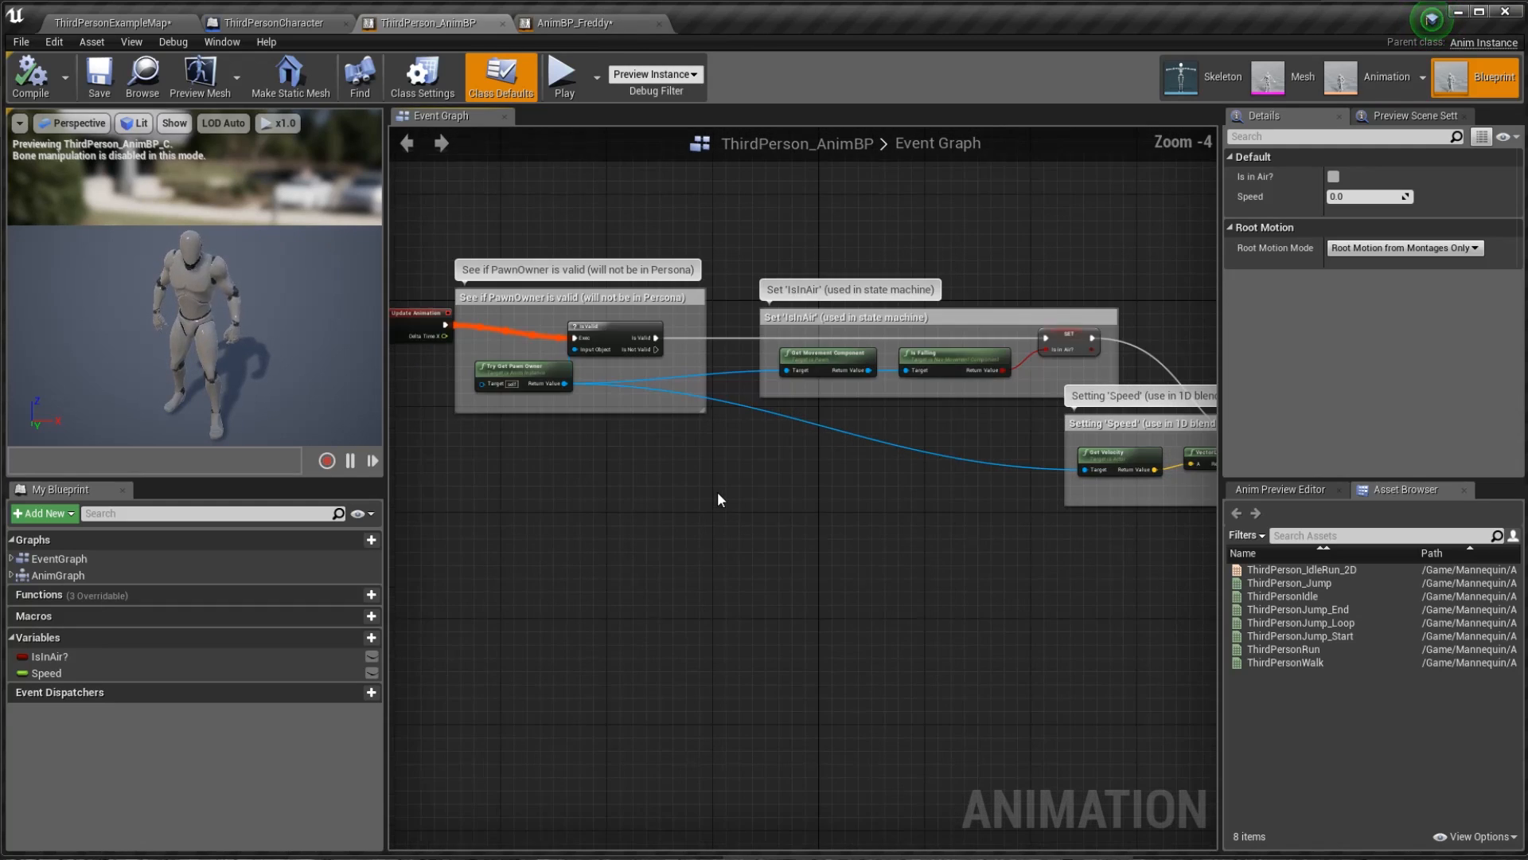
{"action": "right_click_drag", "start_coordinate": [634, 494], "coordinate": [724, 603]}
{"action": "scroll", "coordinate": [941, 607], "scroll_direction": "up", "scroll_amount": 2}
{"action": "scroll", "coordinate": [867, 614], "scroll_direction": "down", "scroll_amount": 1}
{"action": "scroll", "coordinate": [868, 614], "scroll_direction": "down", "scroll_amount": 3}
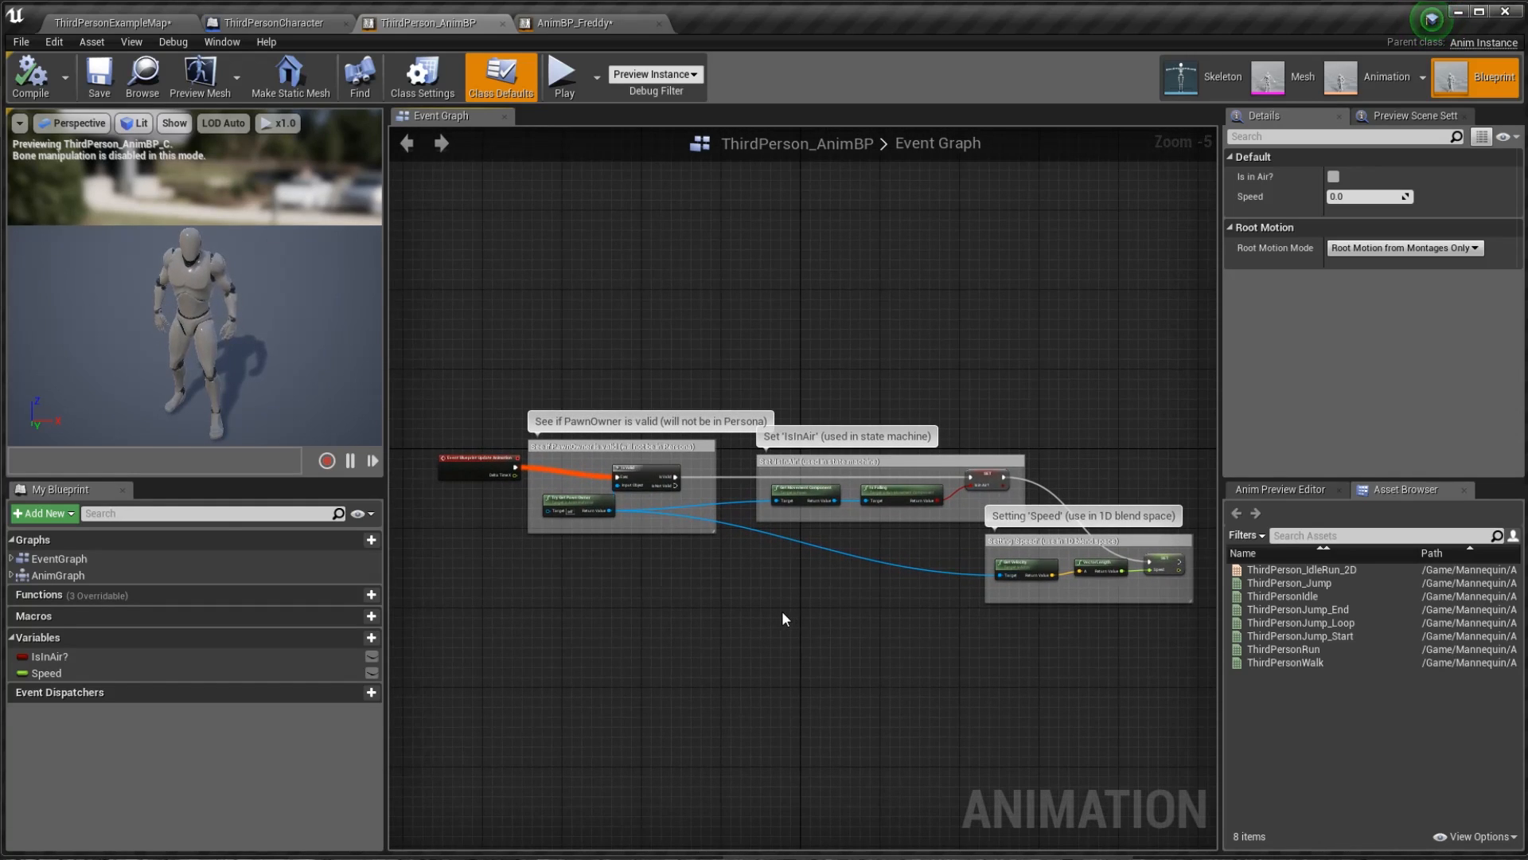
- Move the Setting 'Speed' group below the 'See if PawnOwner is valid' group and copy both groups with their nodes
{"action": "left_click_drag", "start_coordinate": [1053, 537], "coordinate": [868, 531]}
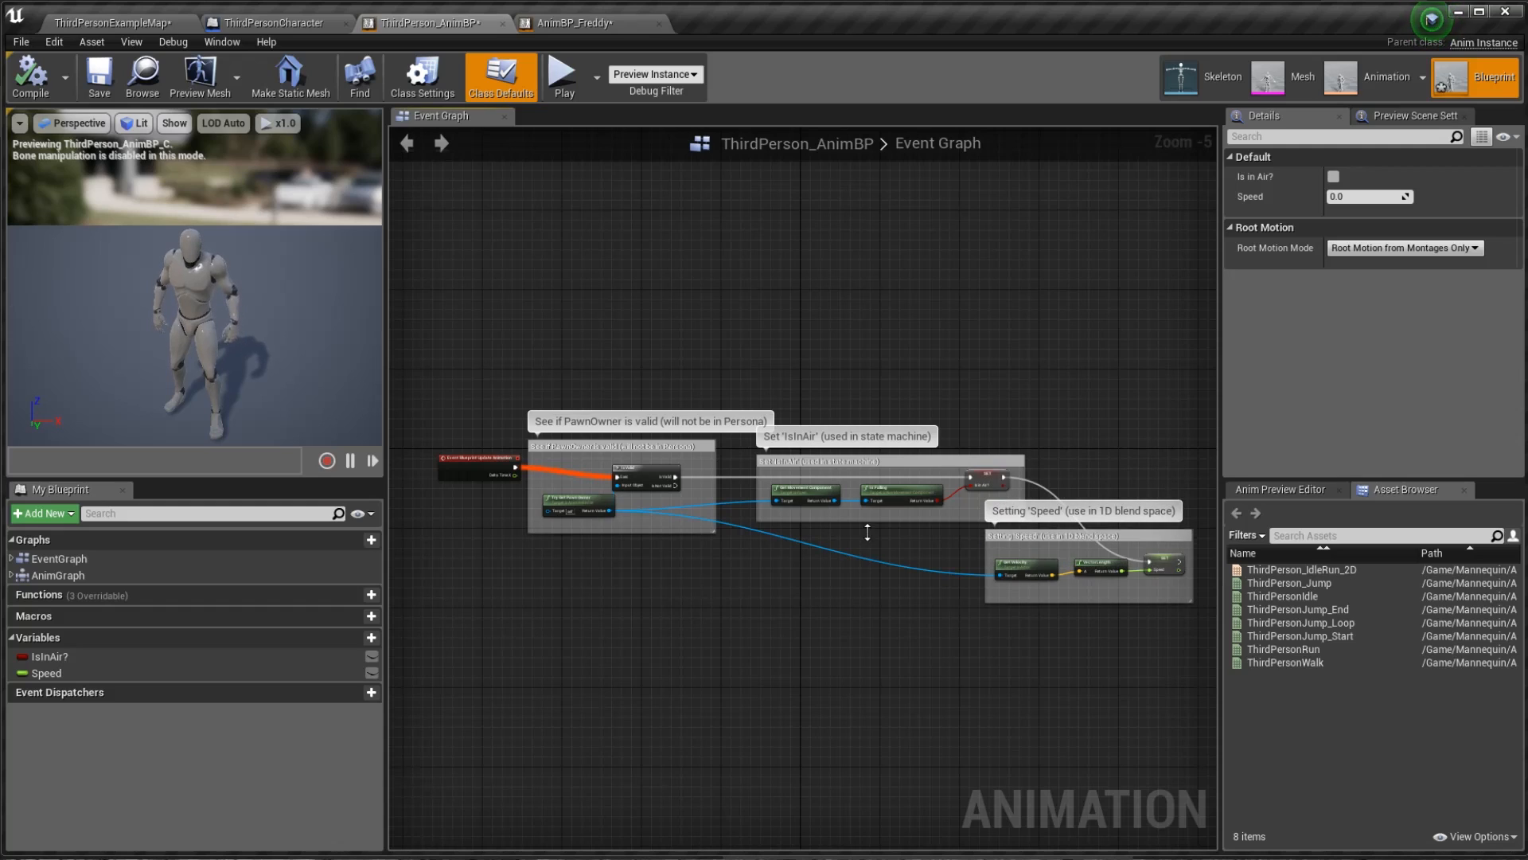
{"action": "left_click_drag", "start_coordinate": [1118, 542], "coordinate": [695, 602]}
{"action": "left_click_drag", "start_coordinate": [525, 424], "coordinate": [745, 717]}
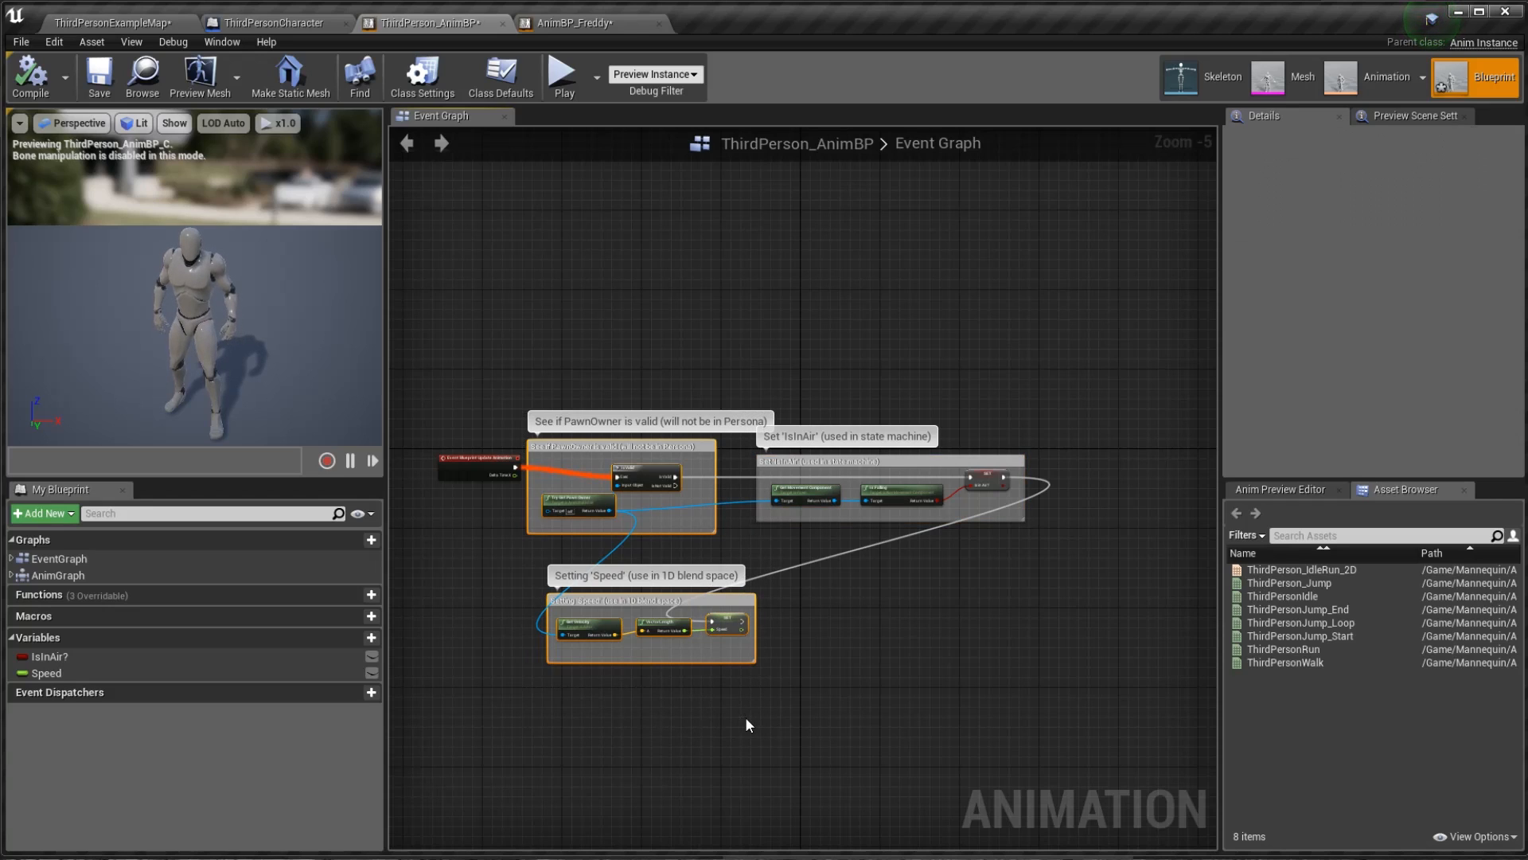
{"action": "right_click", "coordinate": [667, 452]}
{"action": "left_click", "coordinate": [708, 512]}
- Examine the nodes and connections of the PawnOwner validity, IsInAir and Speed groups in ThirdPerson_AnimBP
{"action": "scroll", "coordinate": [802, 589], "scroll_direction": "up", "scroll_amount": 4}
{"action": "right_click_drag", "start_coordinate": [737, 536], "coordinate": [1074, 432]}
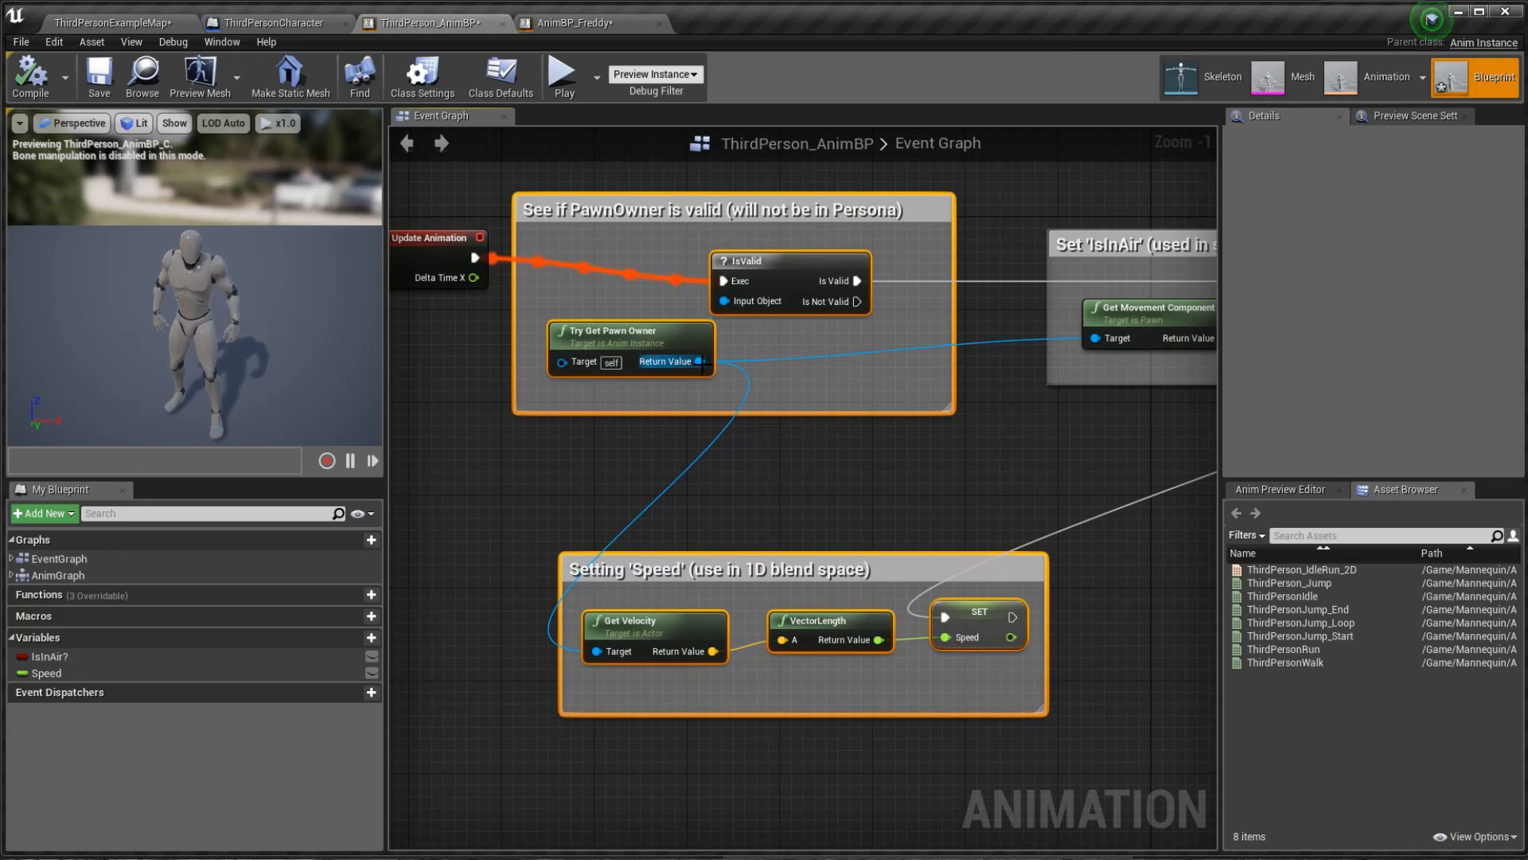
{"action": "right_click_drag", "start_coordinate": [801, 400], "coordinate": [764, 456]}
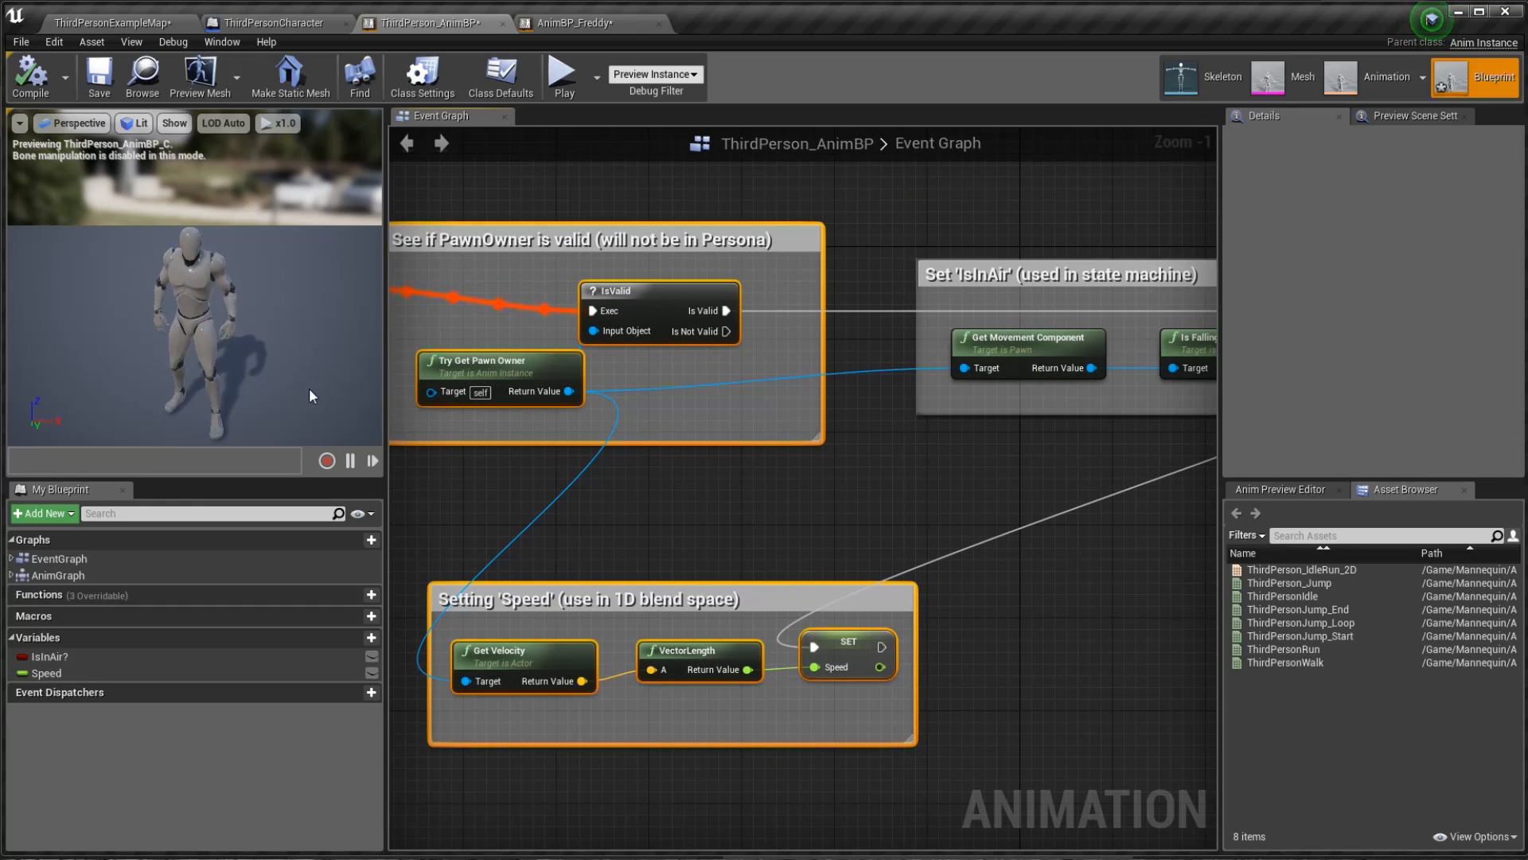
{"action": "right_click_drag", "start_coordinate": [828, 494], "coordinate": [736, 405]}
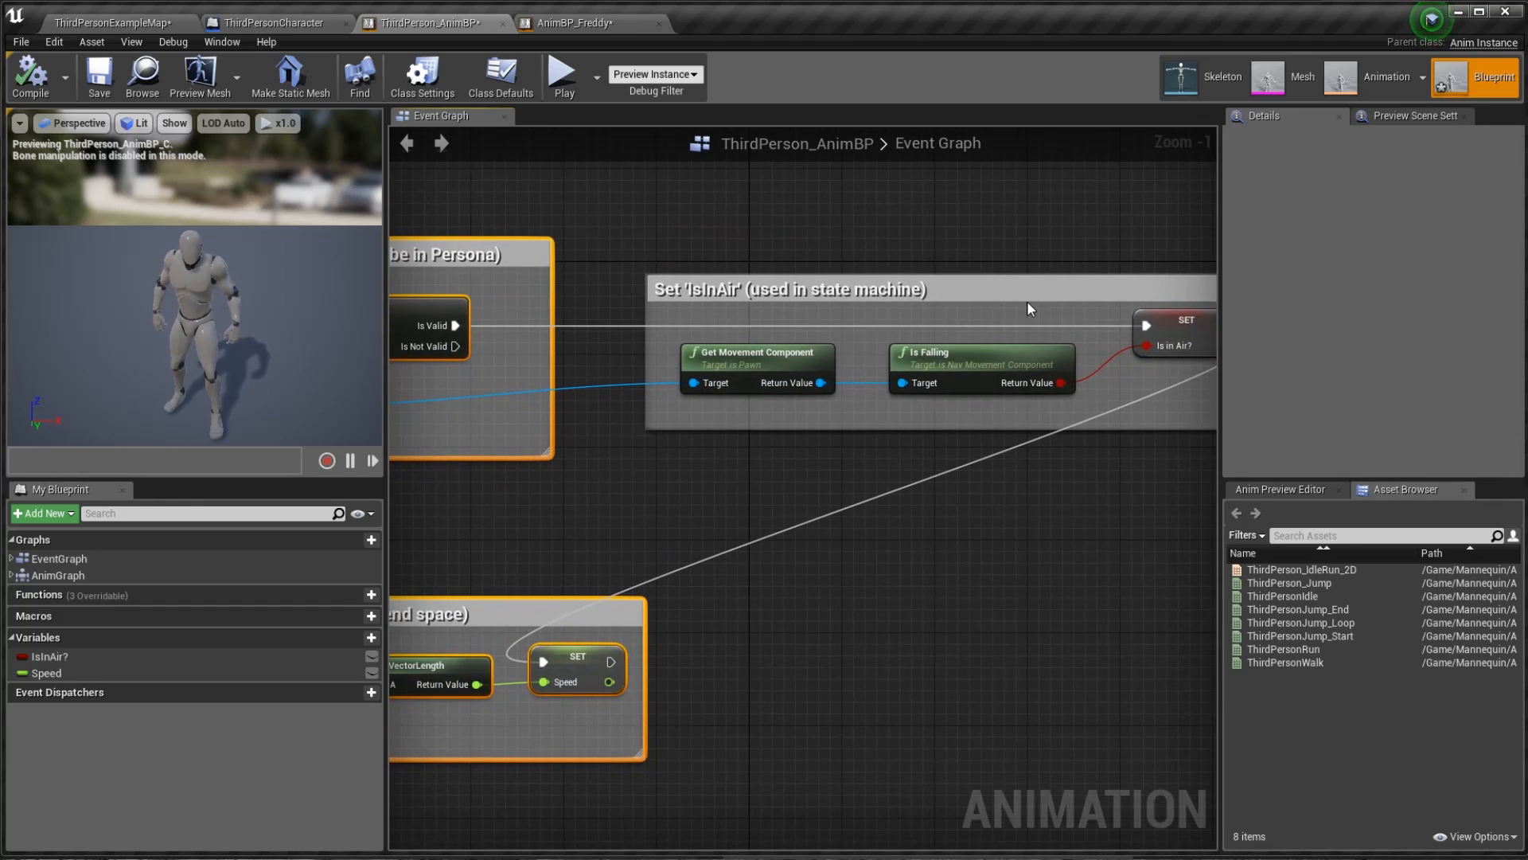
{"action": "right_click_drag", "start_coordinate": [1044, 495], "coordinate": [1208, 366]}
{"action": "right_click_drag", "start_coordinate": [740, 387], "coordinate": [1024, 469]}
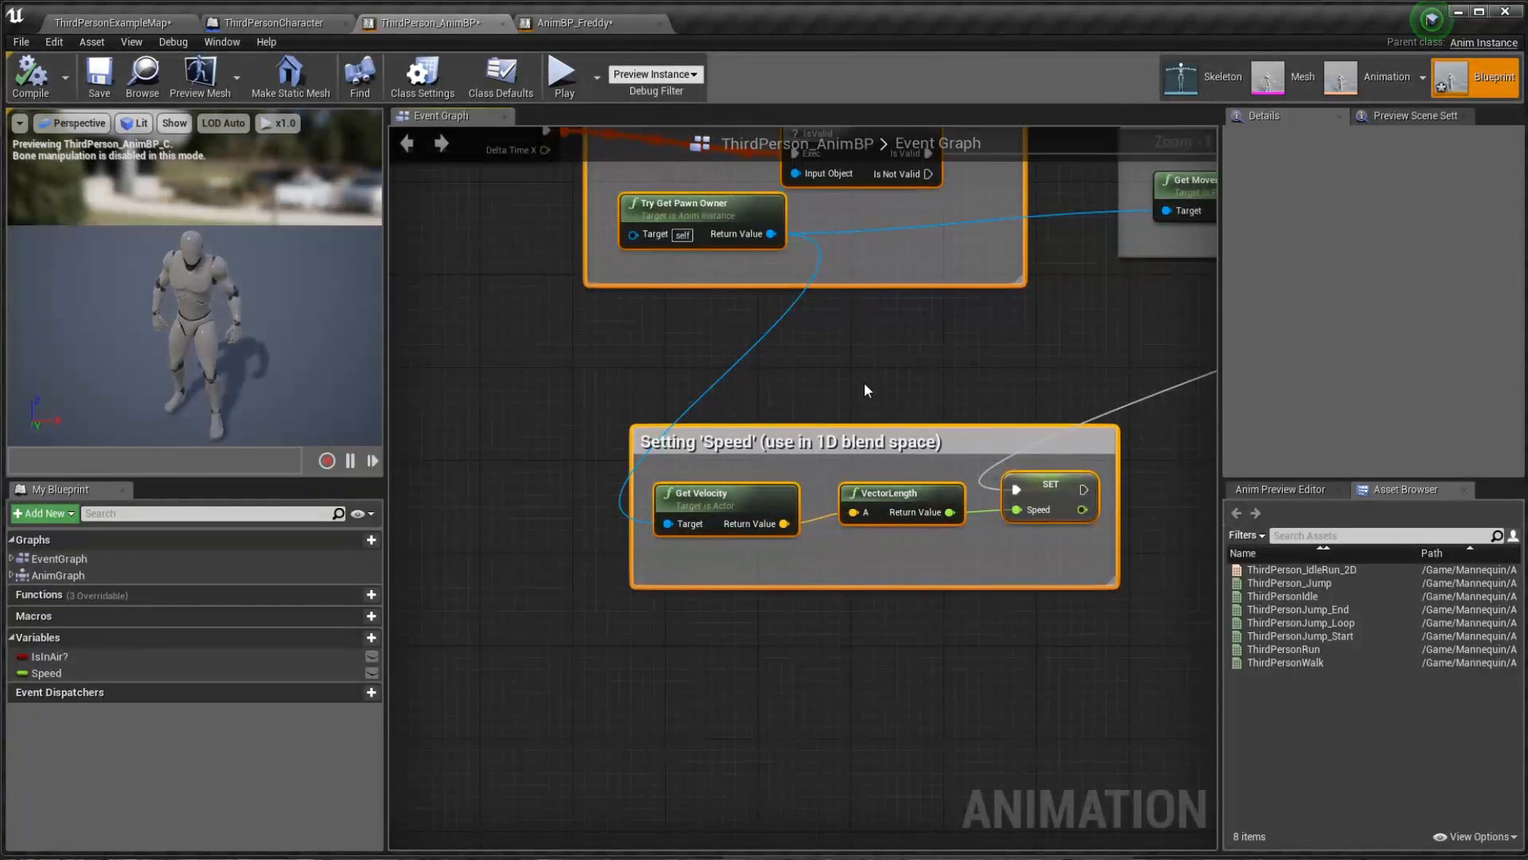
{"action": "scroll", "coordinate": [857, 376], "scroll_direction": "down", "scroll_amount": 1}
{"action": "right_click_drag", "start_coordinate": [856, 376], "coordinate": [809, 557]}
- Paste the copied PawnOwner and Speed groups into AnimBP_Freddy's Event Graph and place them beside Event Blueprint Update Animation
{"action": "left_click_drag", "start_coordinate": [586, 233], "coordinate": [983, 766]}
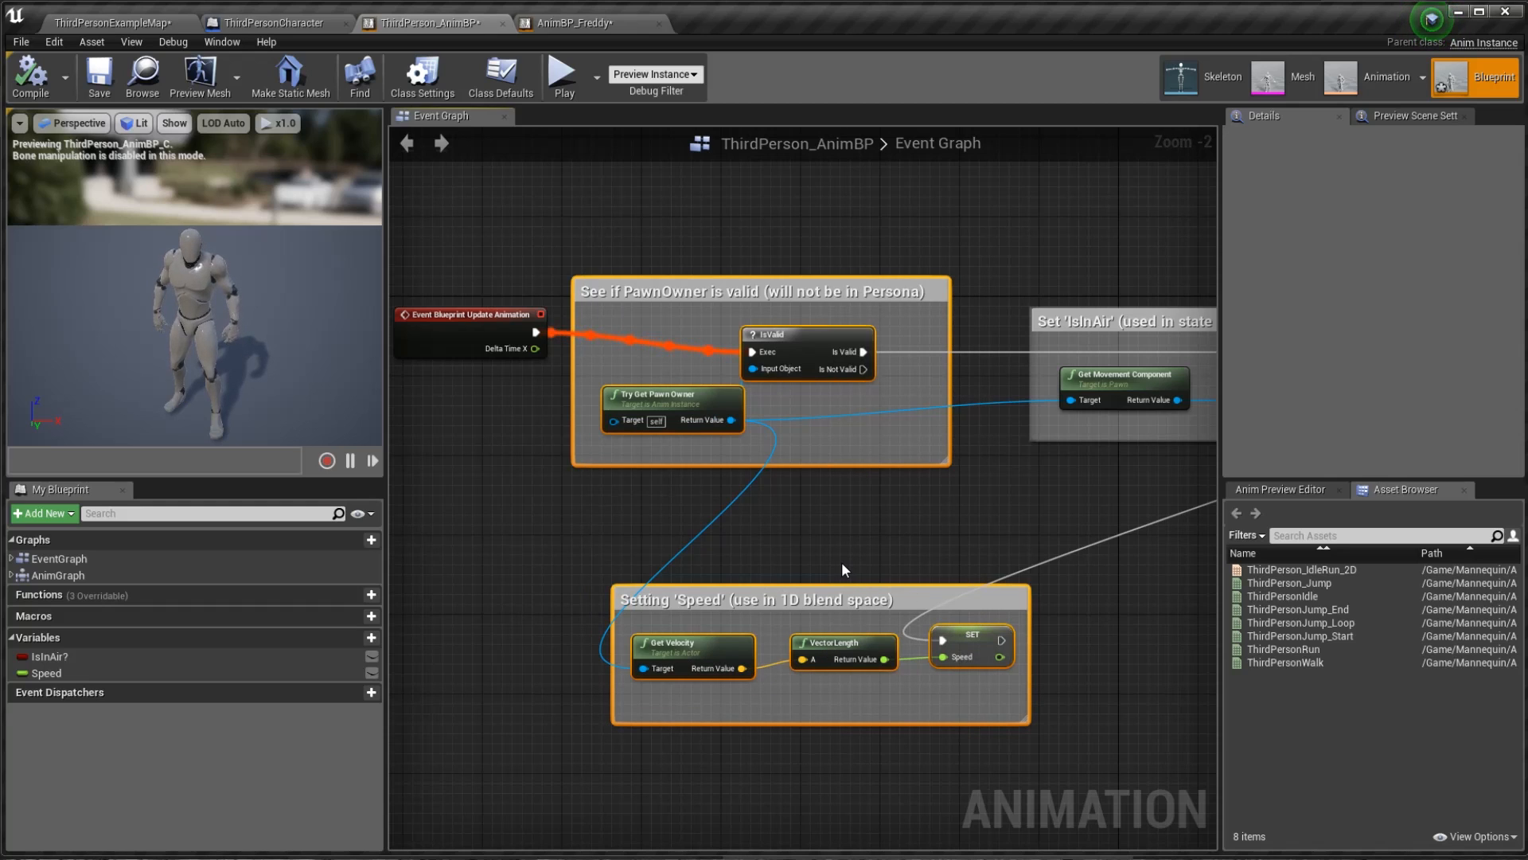
{"action": "left_click", "coordinate": [575, 23]}
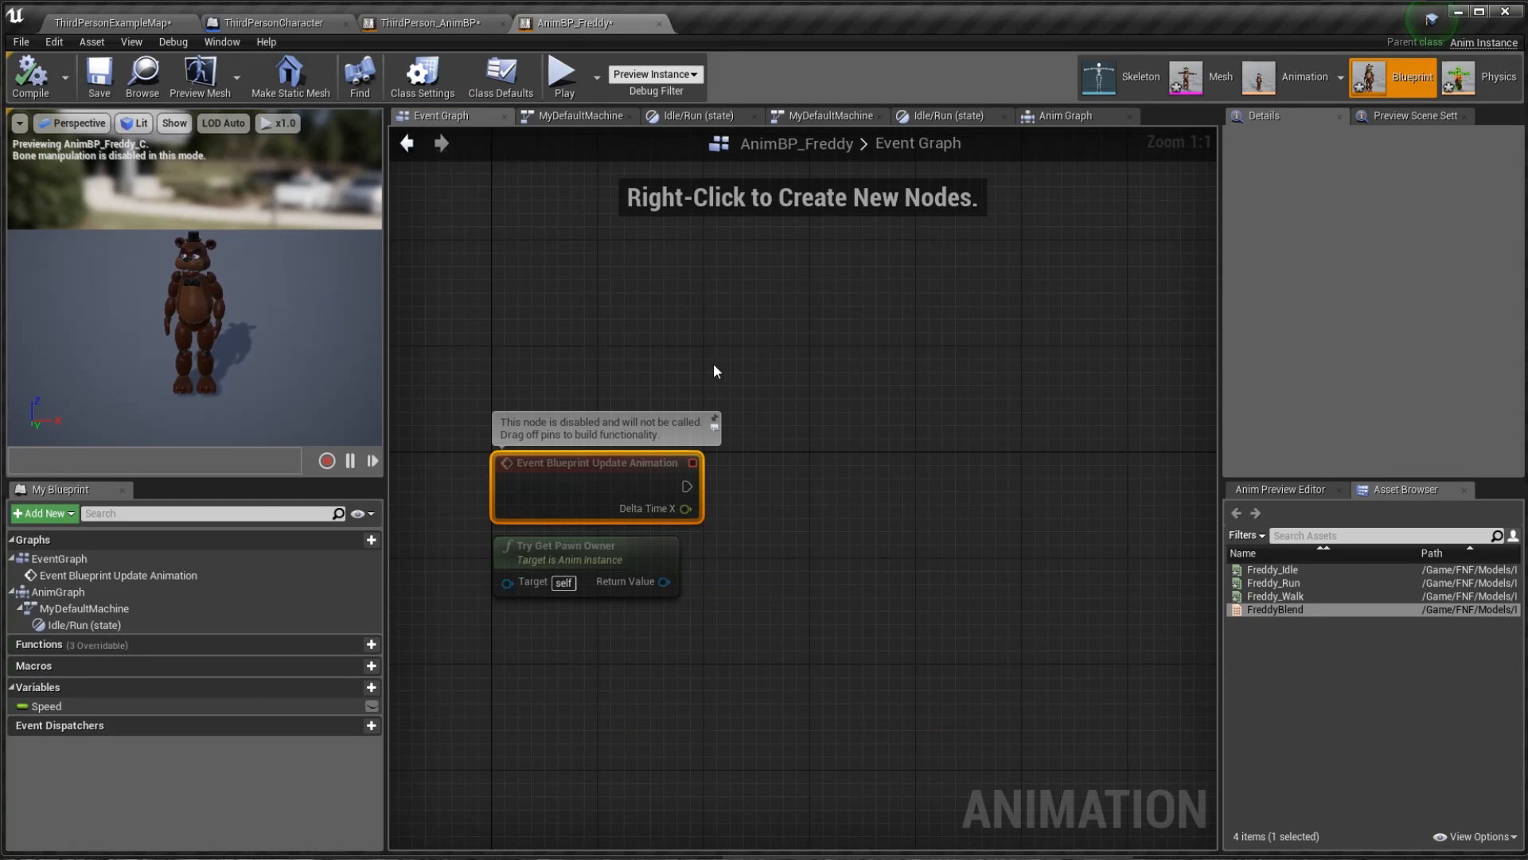
{"action": "right_click_drag", "start_coordinate": [663, 363], "coordinate": [560, 221]}
{"action": "key", "text": "ctrl+v"}
{"action": "right_click_drag", "start_coordinate": [626, 442], "coordinate": [772, 498]}
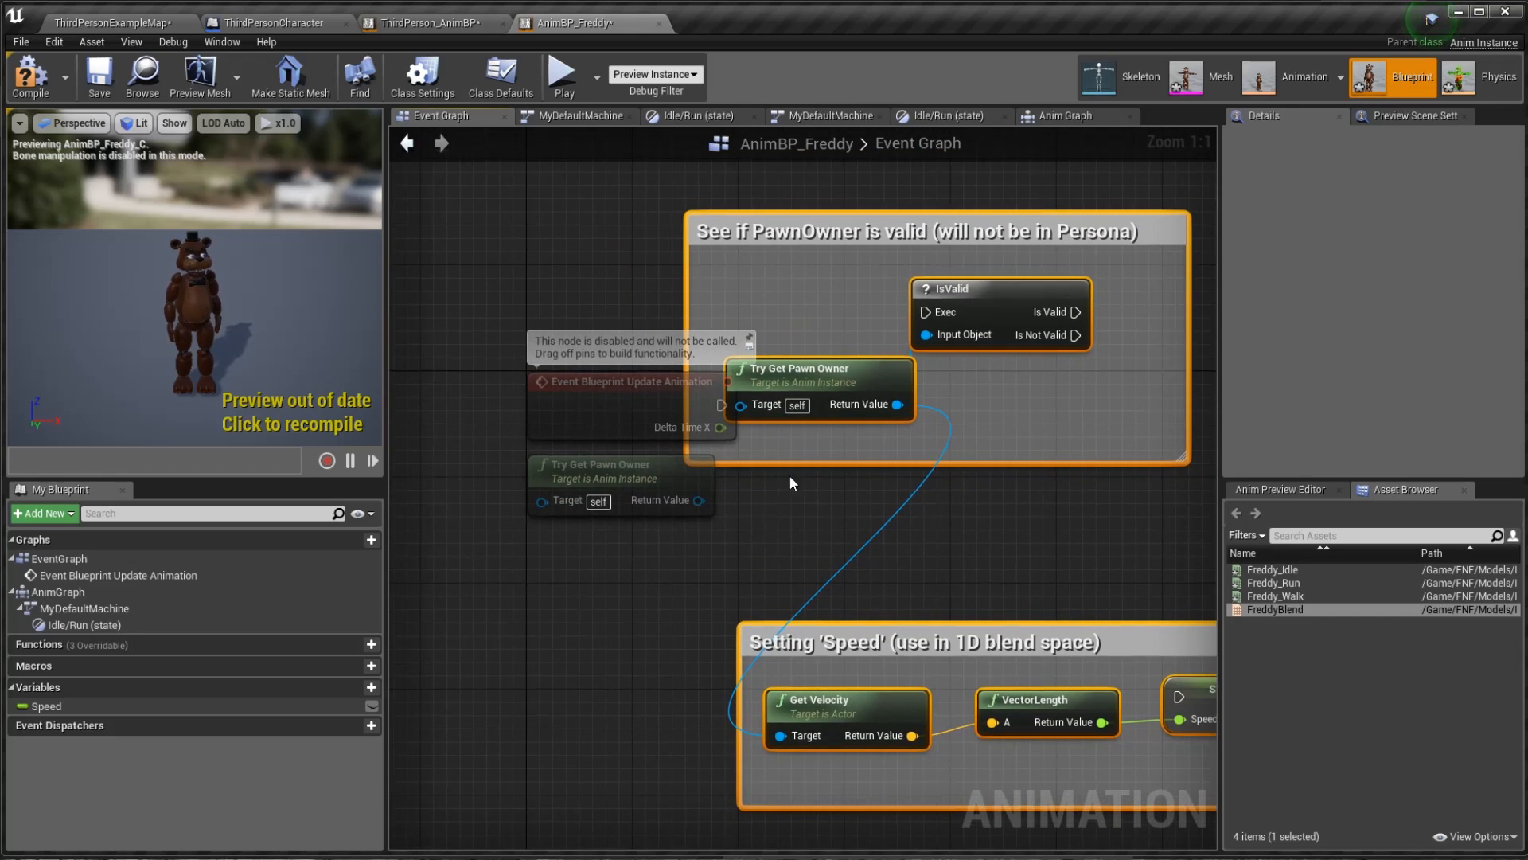
{"action": "left_click_drag", "start_coordinate": [868, 229], "coordinate": [986, 360]}
{"action": "left_click", "coordinate": [747, 653]}
{"action": "right_click_drag", "start_coordinate": [750, 659], "coordinate": [665, 636]}
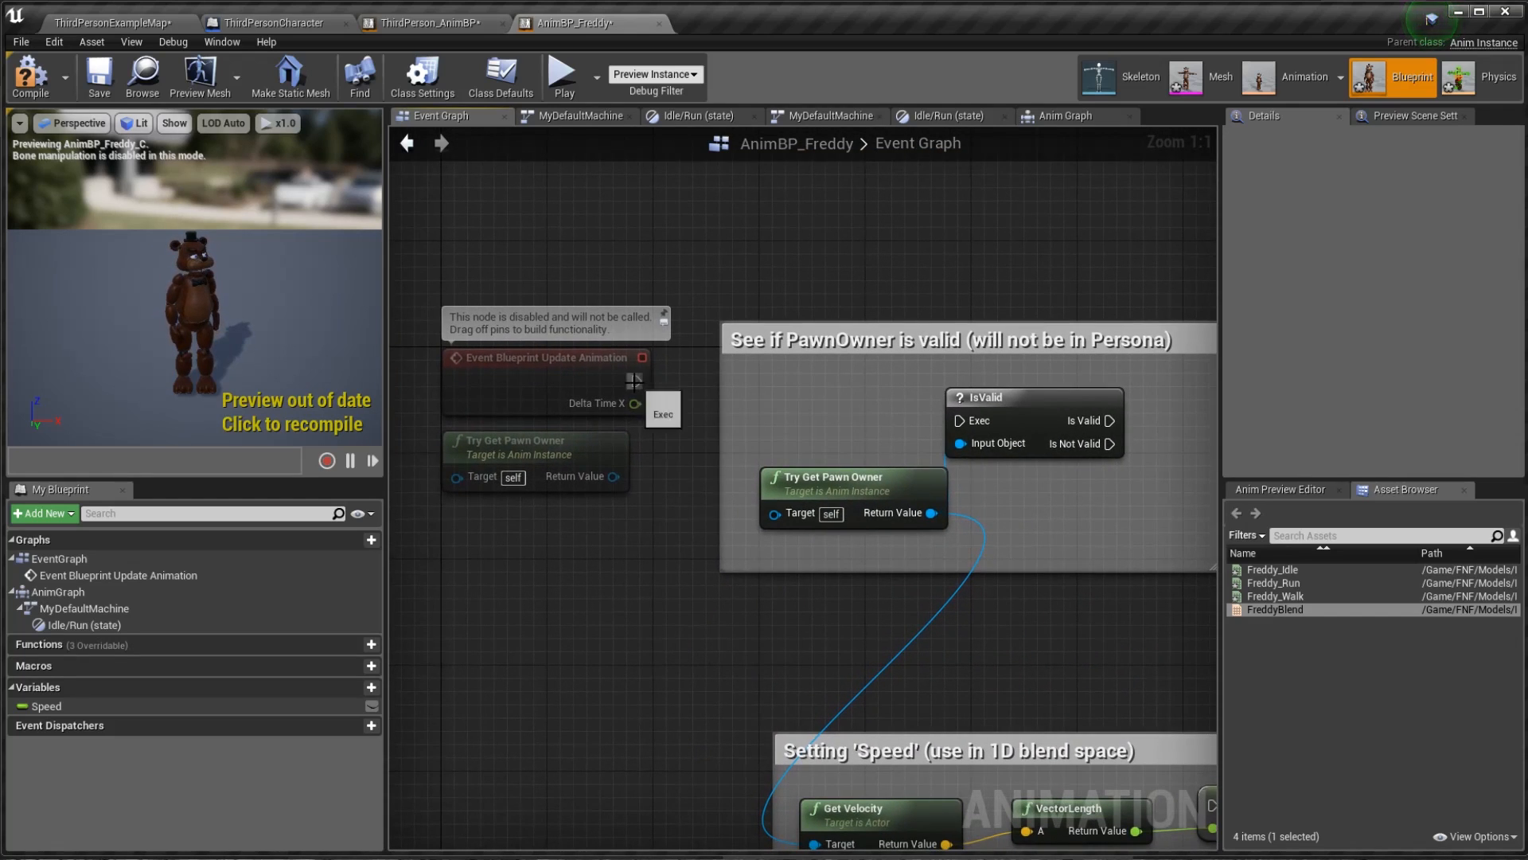
- Connect Event Blueprint Update Animation to IsValid's Exec, and replace the disabled Try Get Pawn Owner node with the pasted one
{"action": "left_click_drag", "start_coordinate": [637, 381], "coordinate": [962, 422]}
{"action": "left_click_drag", "start_coordinate": [842, 488], "coordinate": [539, 532]}
{"action": "left_click", "coordinate": [527, 466]}
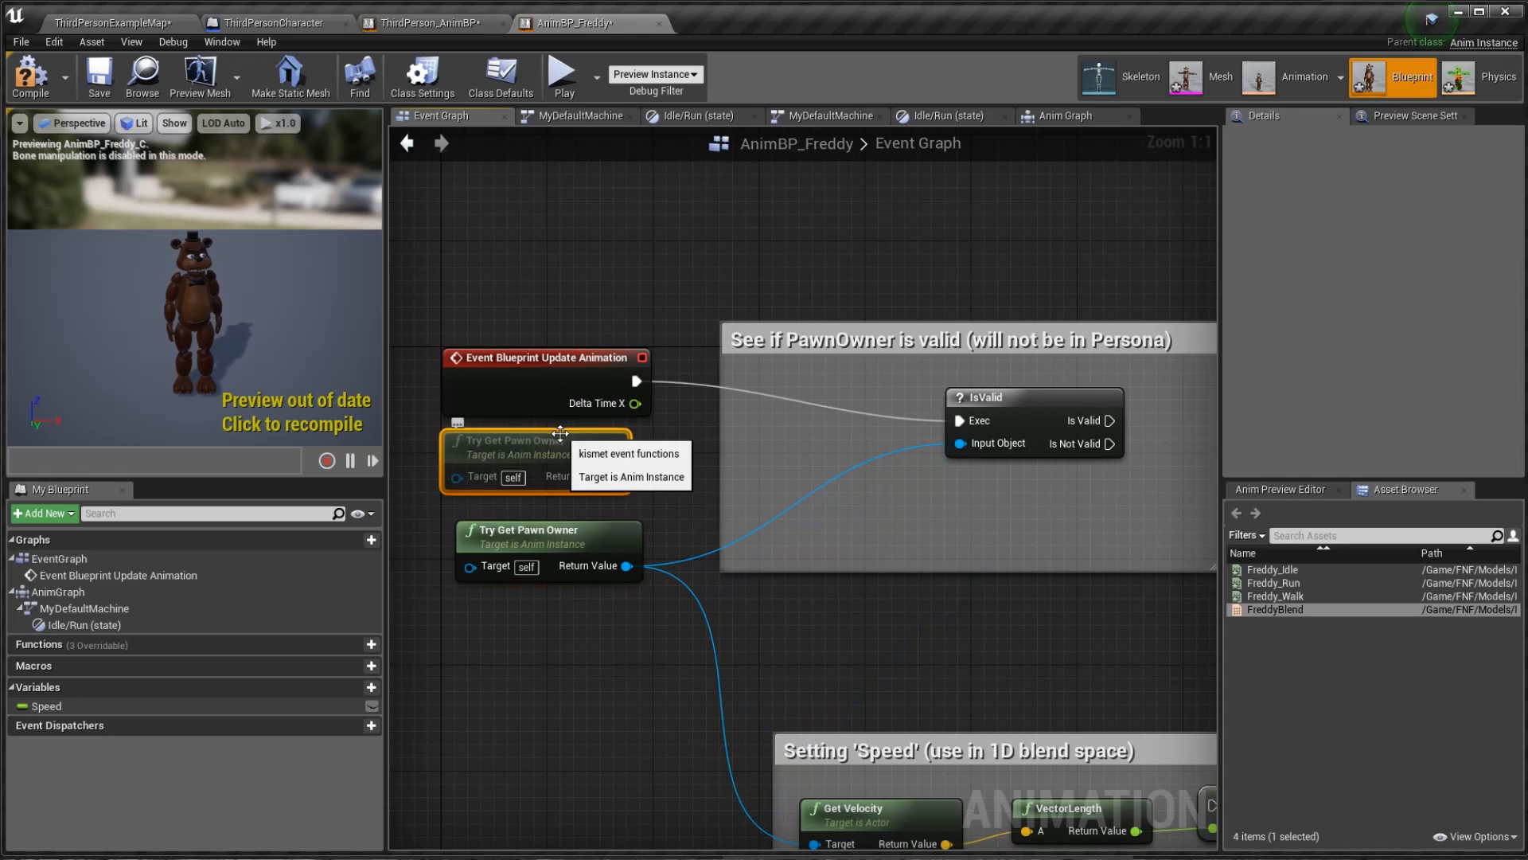
{"action": "key", "text": "Delete"}
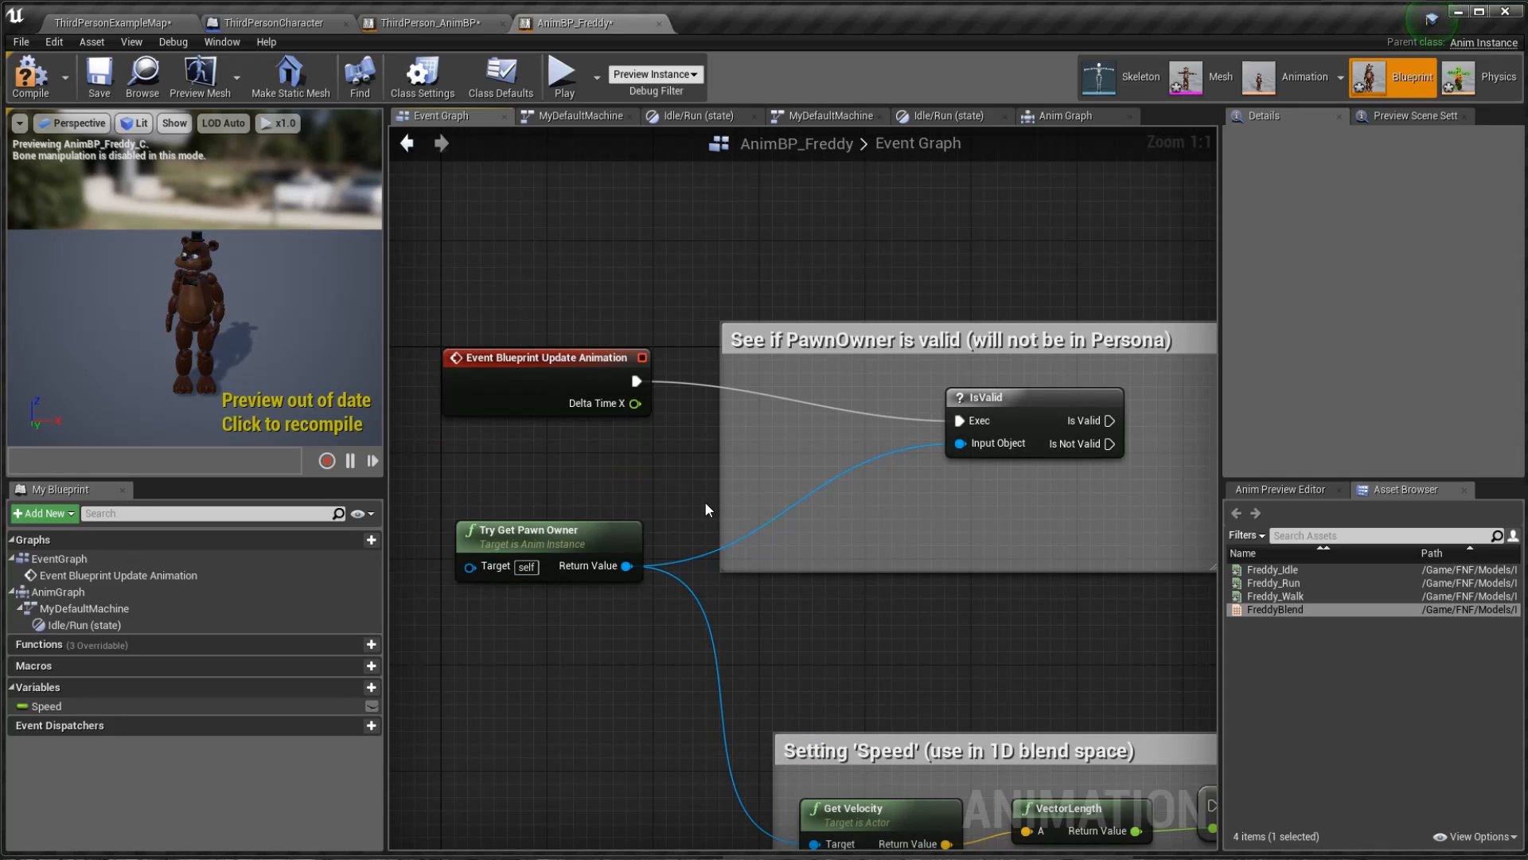
{"action": "left_click_drag", "start_coordinate": [609, 545], "coordinate": [604, 483]}
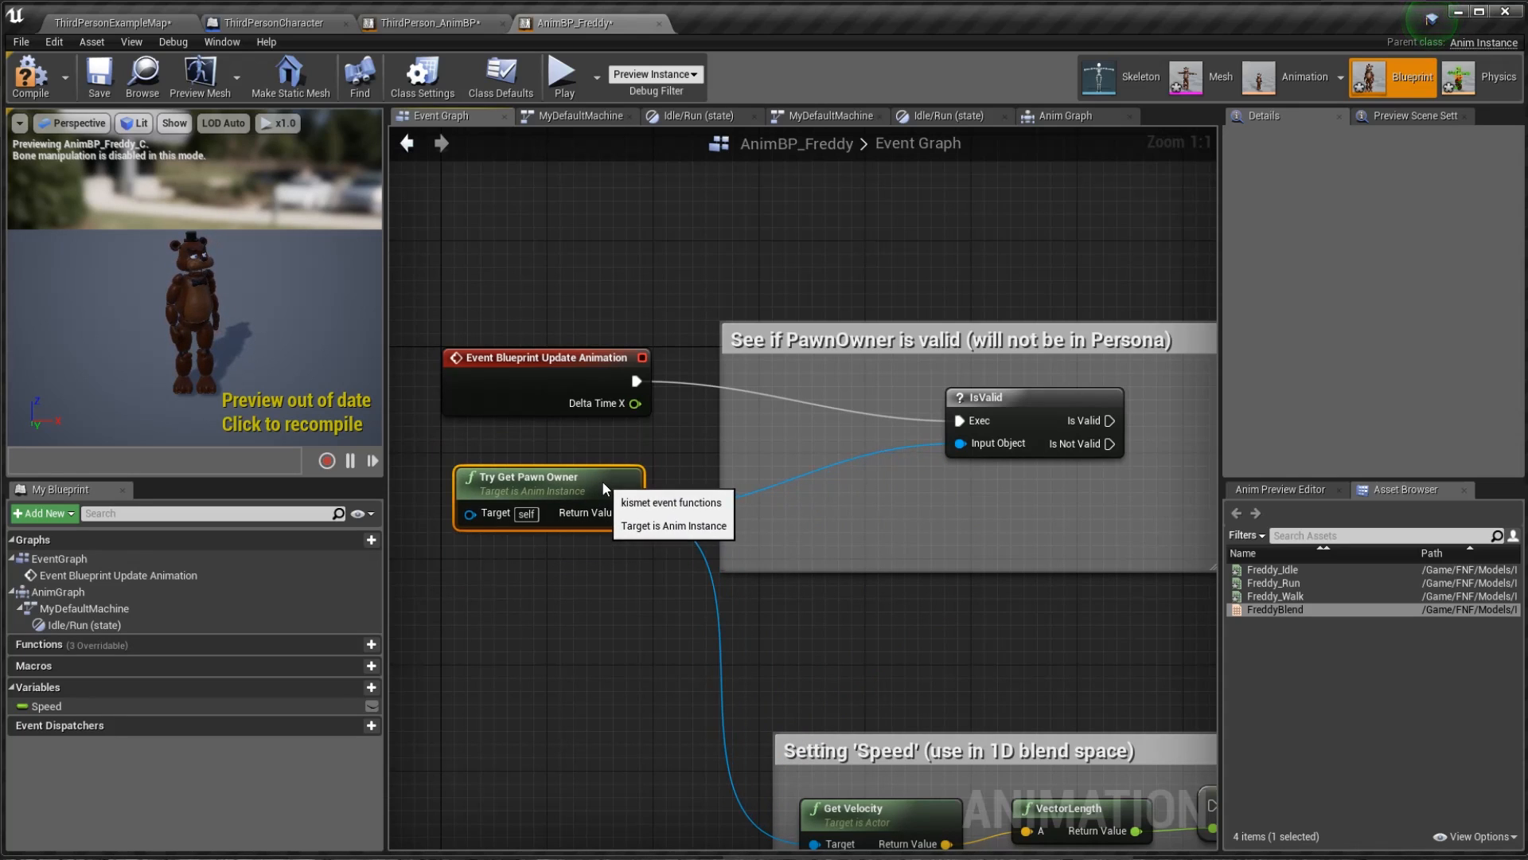
- Move the Setting 'Speed' group up under the PawnOwner group and connect Is Valid to the execution input of SET Speed
{"action": "right_click_drag", "start_coordinate": [921, 616], "coordinate": [714, 564]}
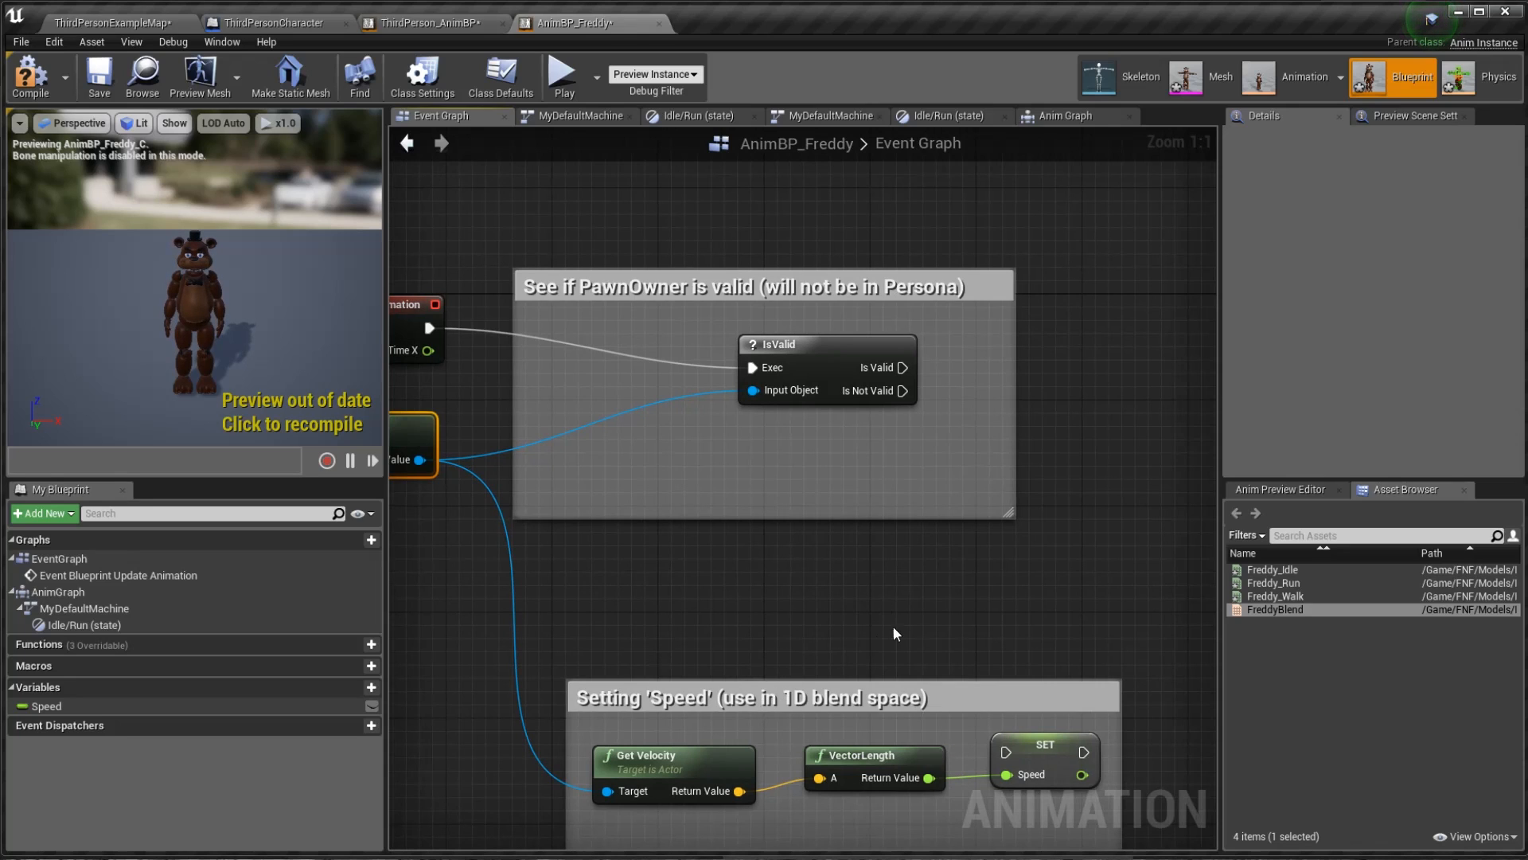
{"action": "right_click_drag", "start_coordinate": [876, 635], "coordinate": [795, 556]}
{"action": "left_click_drag", "start_coordinate": [872, 648], "coordinate": [960, 508]}
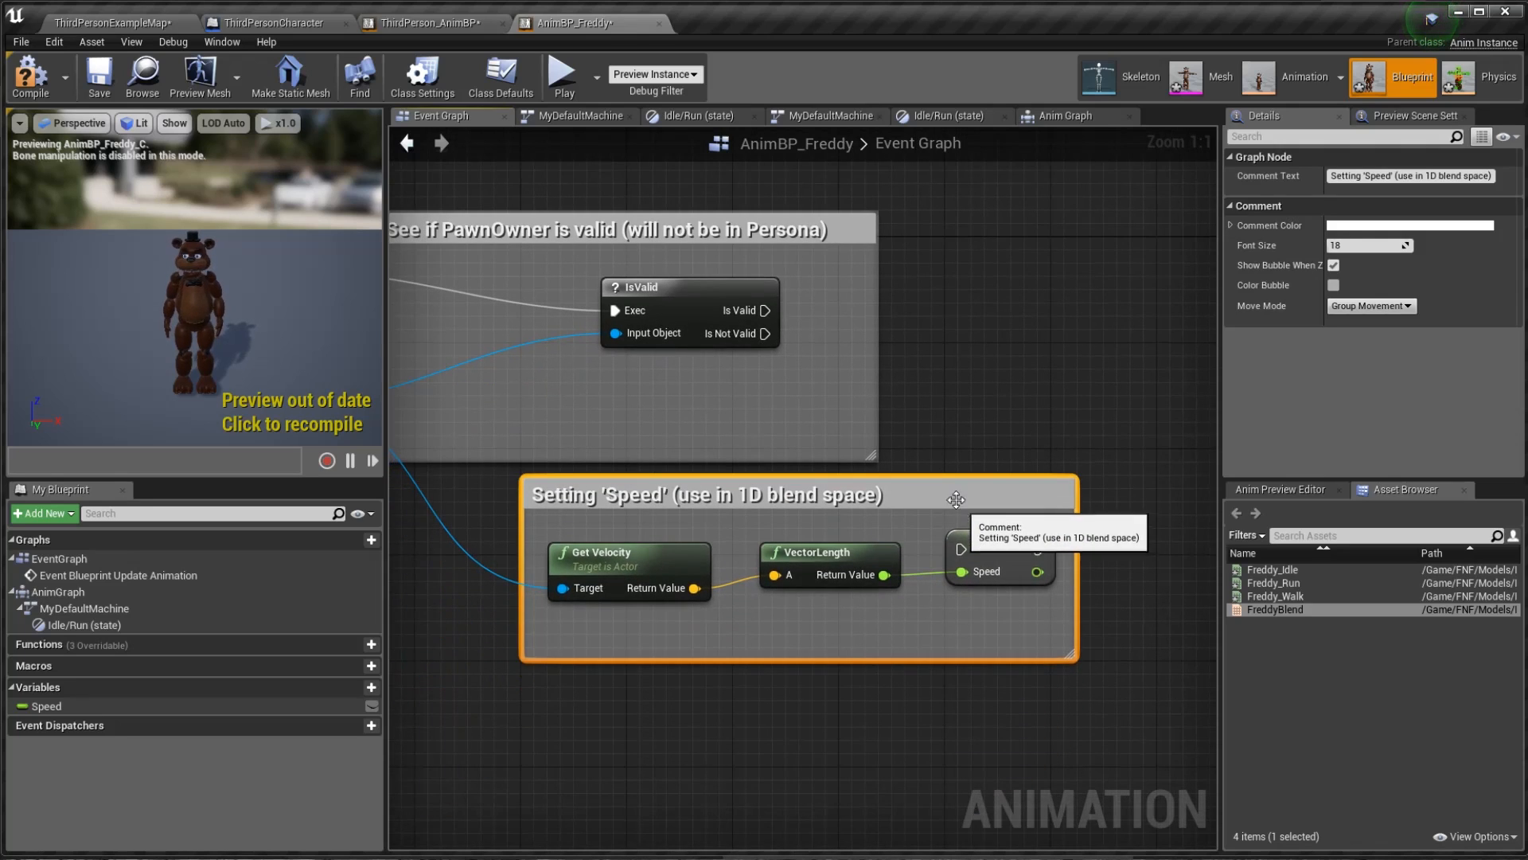
{"action": "left_click_drag", "start_coordinate": [764, 310], "coordinate": [963, 549]}
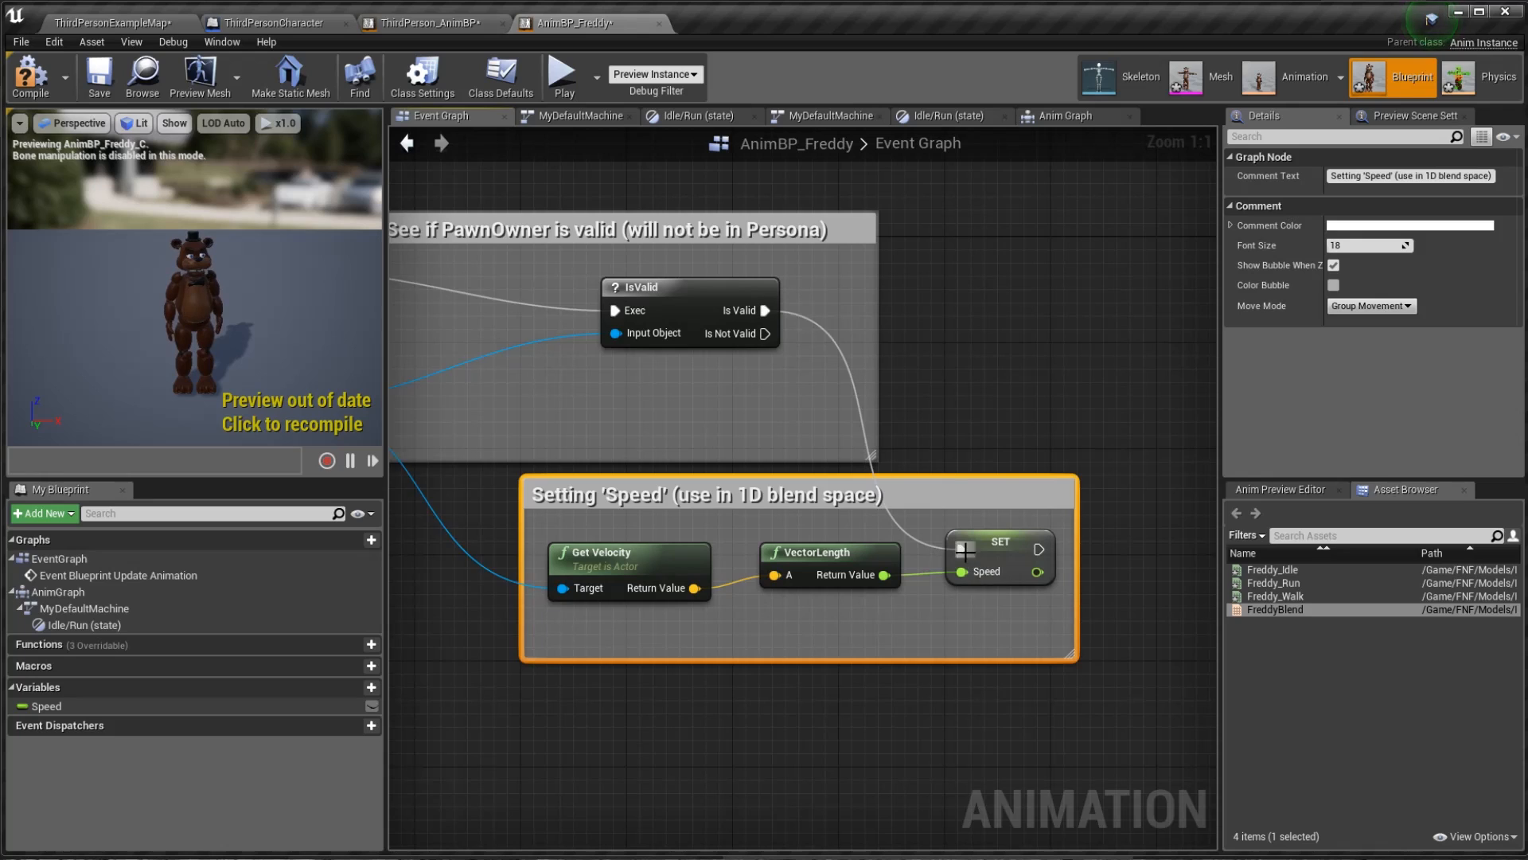
- Tidy the spacing of the VectorLength and SET nodes inside the Setting 'Speed' group and review the node chain
{"action": "right_click_drag", "start_coordinate": [866, 728], "coordinate": [975, 740]}
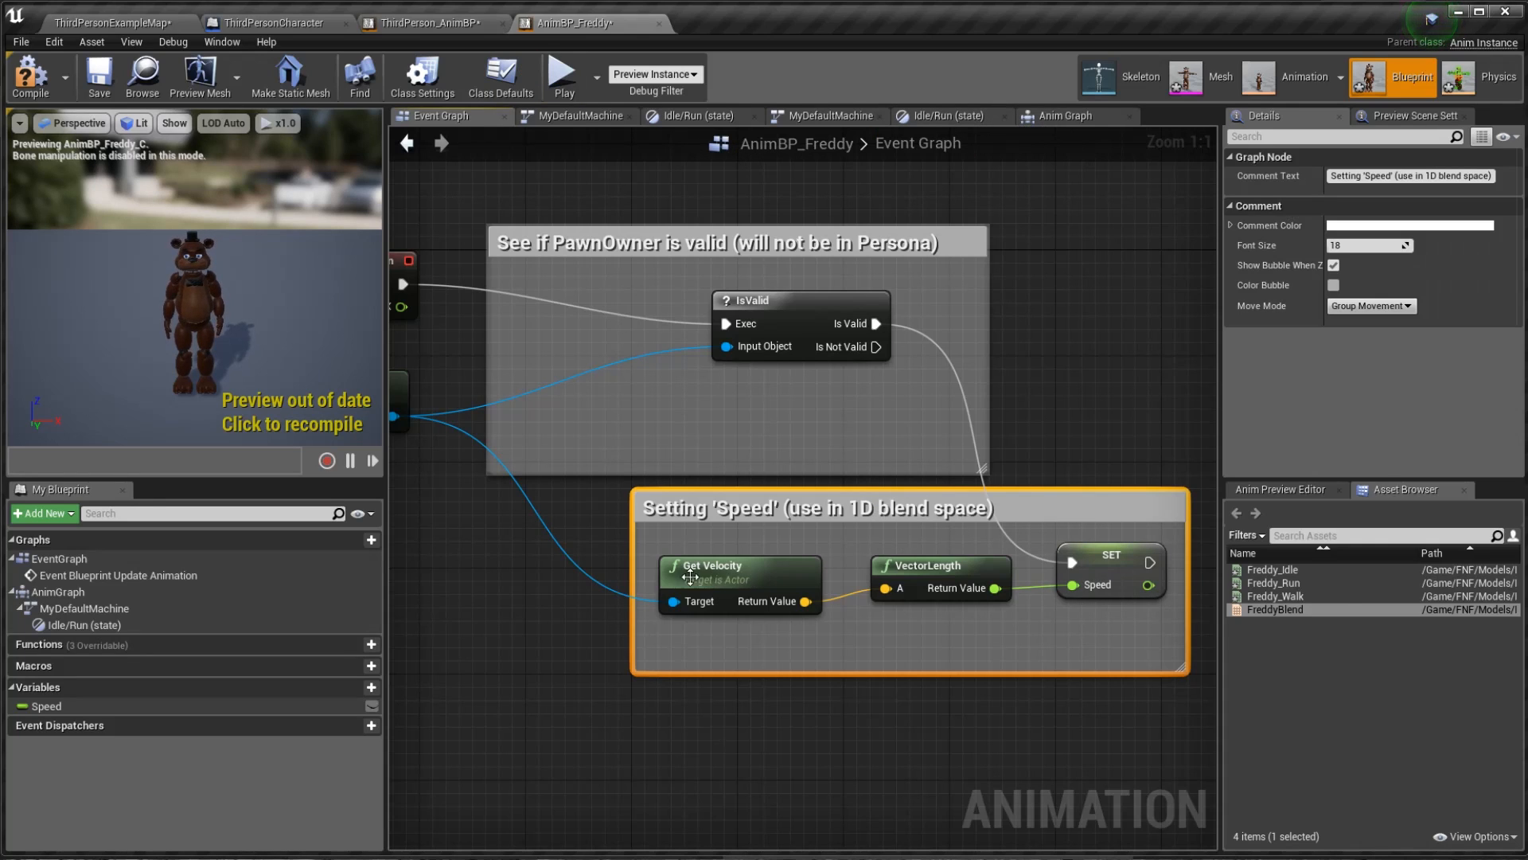
{"action": "right_click_drag", "start_coordinate": [646, 587], "coordinate": [658, 586]}
{"action": "left_click_drag", "start_coordinate": [925, 560], "coordinate": [895, 575]}
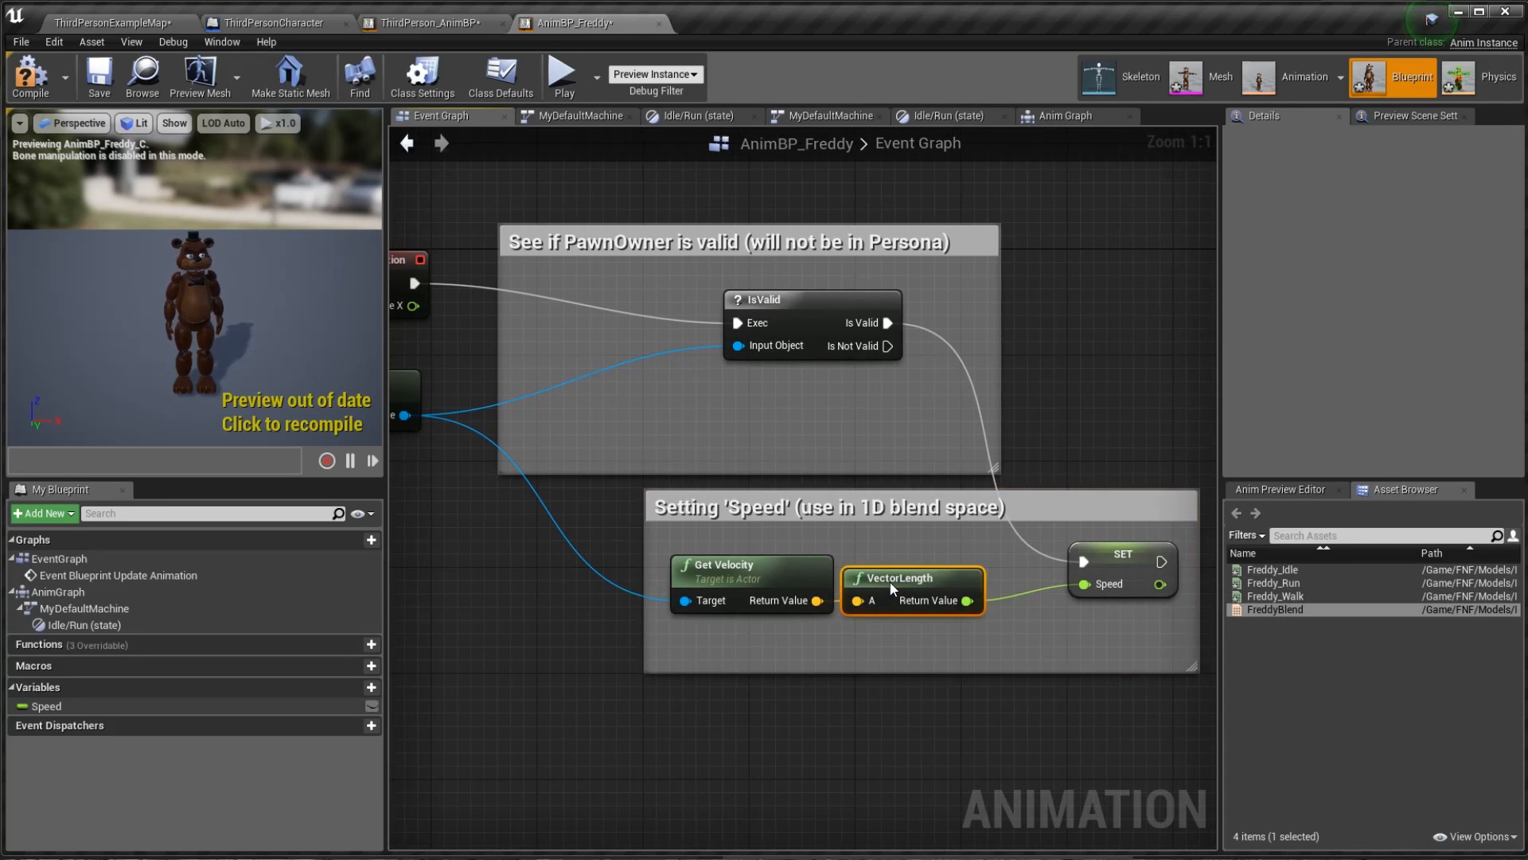
{"action": "left_click_drag", "start_coordinate": [1122, 561], "coordinate": [1081, 558]}
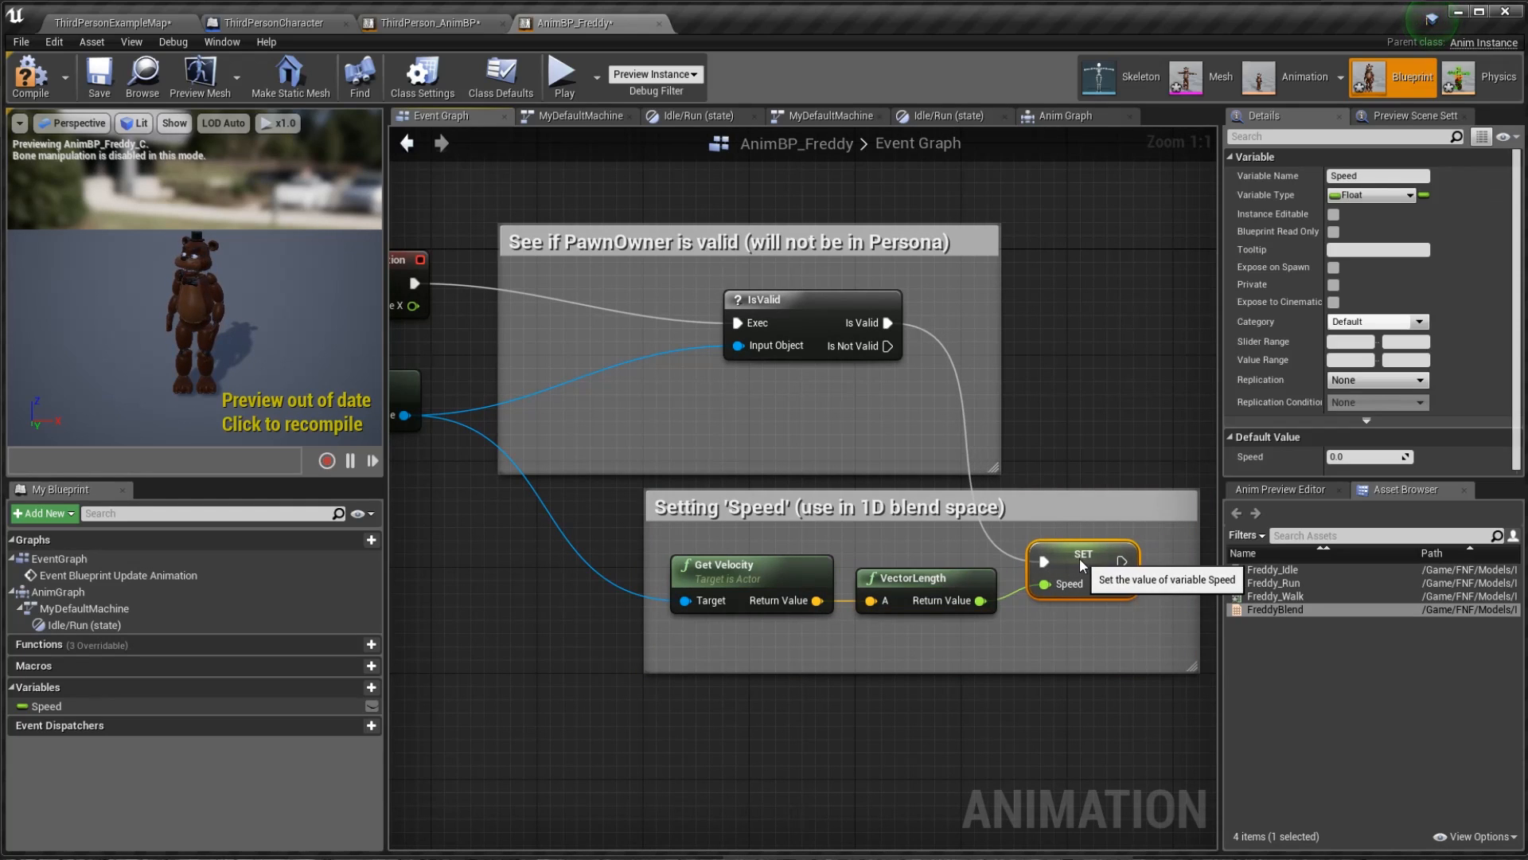
{"action": "left_click", "coordinate": [739, 566]}
{"action": "right_click_drag", "start_coordinate": [499, 569], "coordinate": [652, 599]}
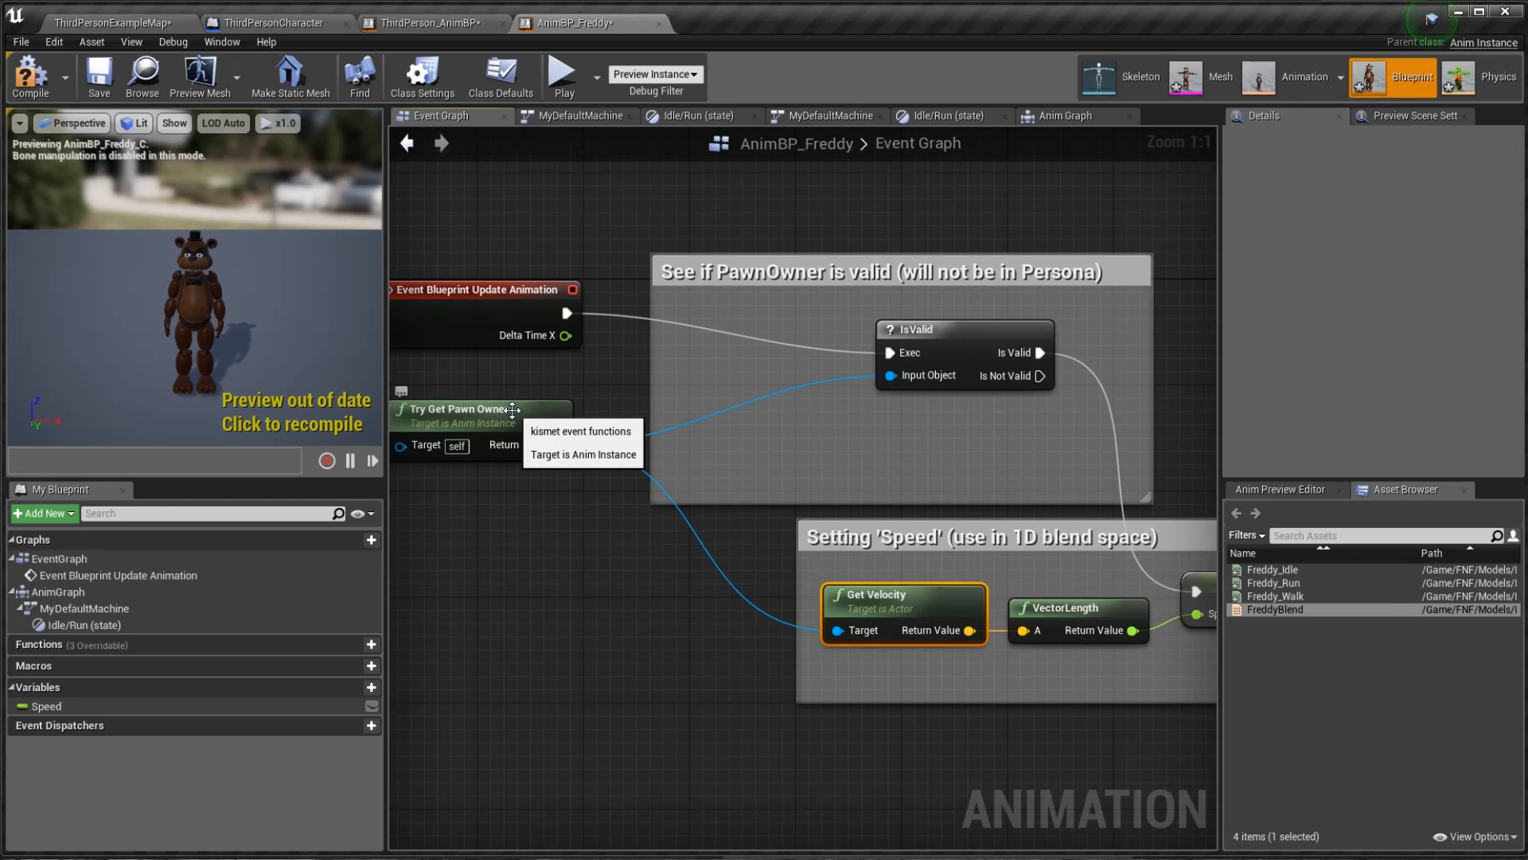
{"action": "right_click_drag", "start_coordinate": [933, 759], "coordinate": [607, 711]}
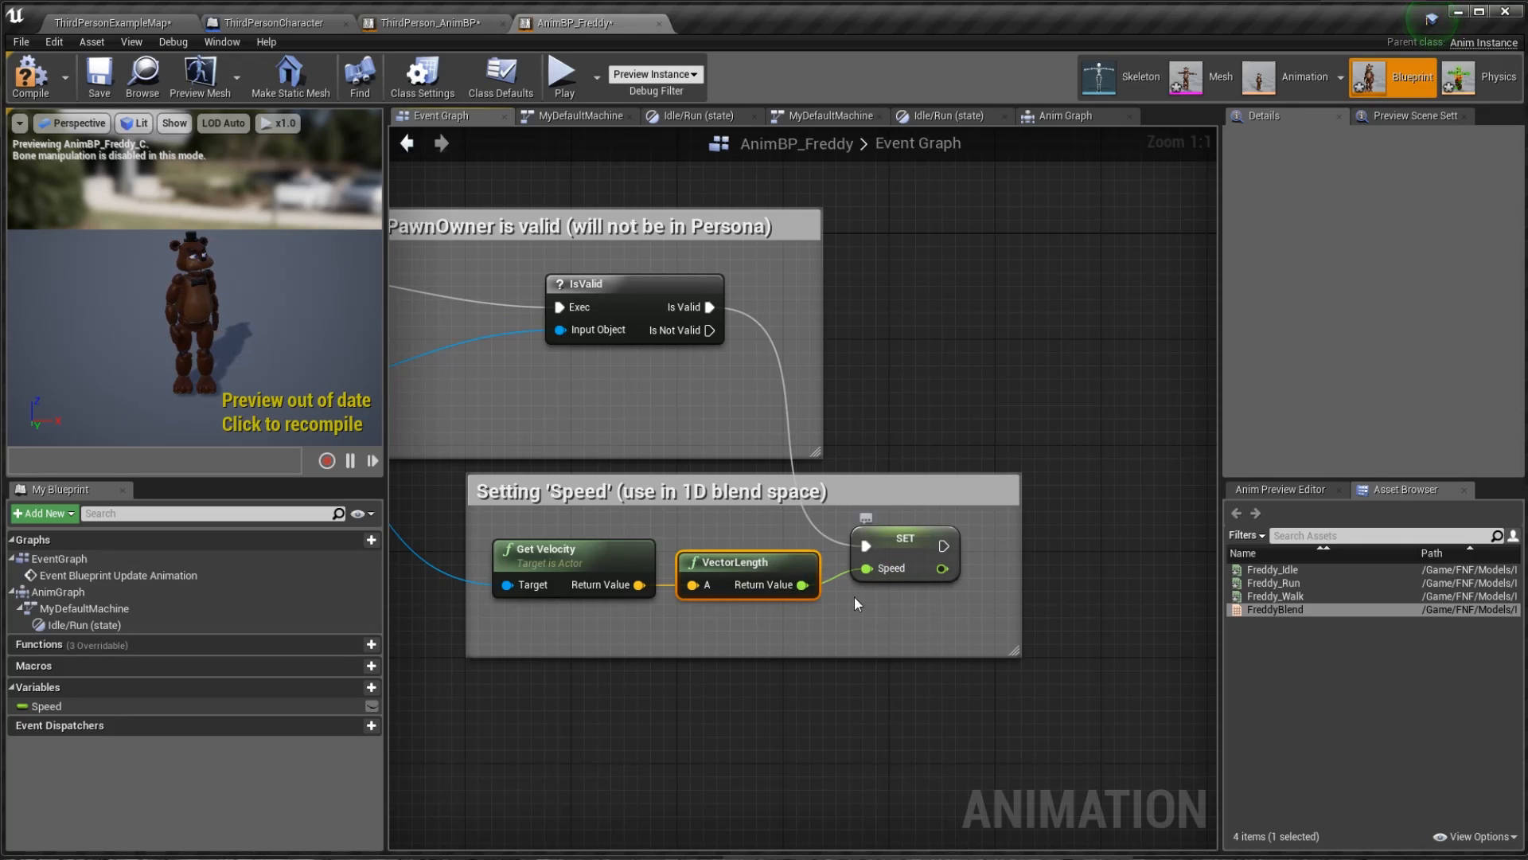
- Compile and save the AnimBP_Freddy animation blueprint with its completed Speed logic
{"action": "right_click_drag", "start_coordinate": [685, 723], "coordinate": [834, 725]}
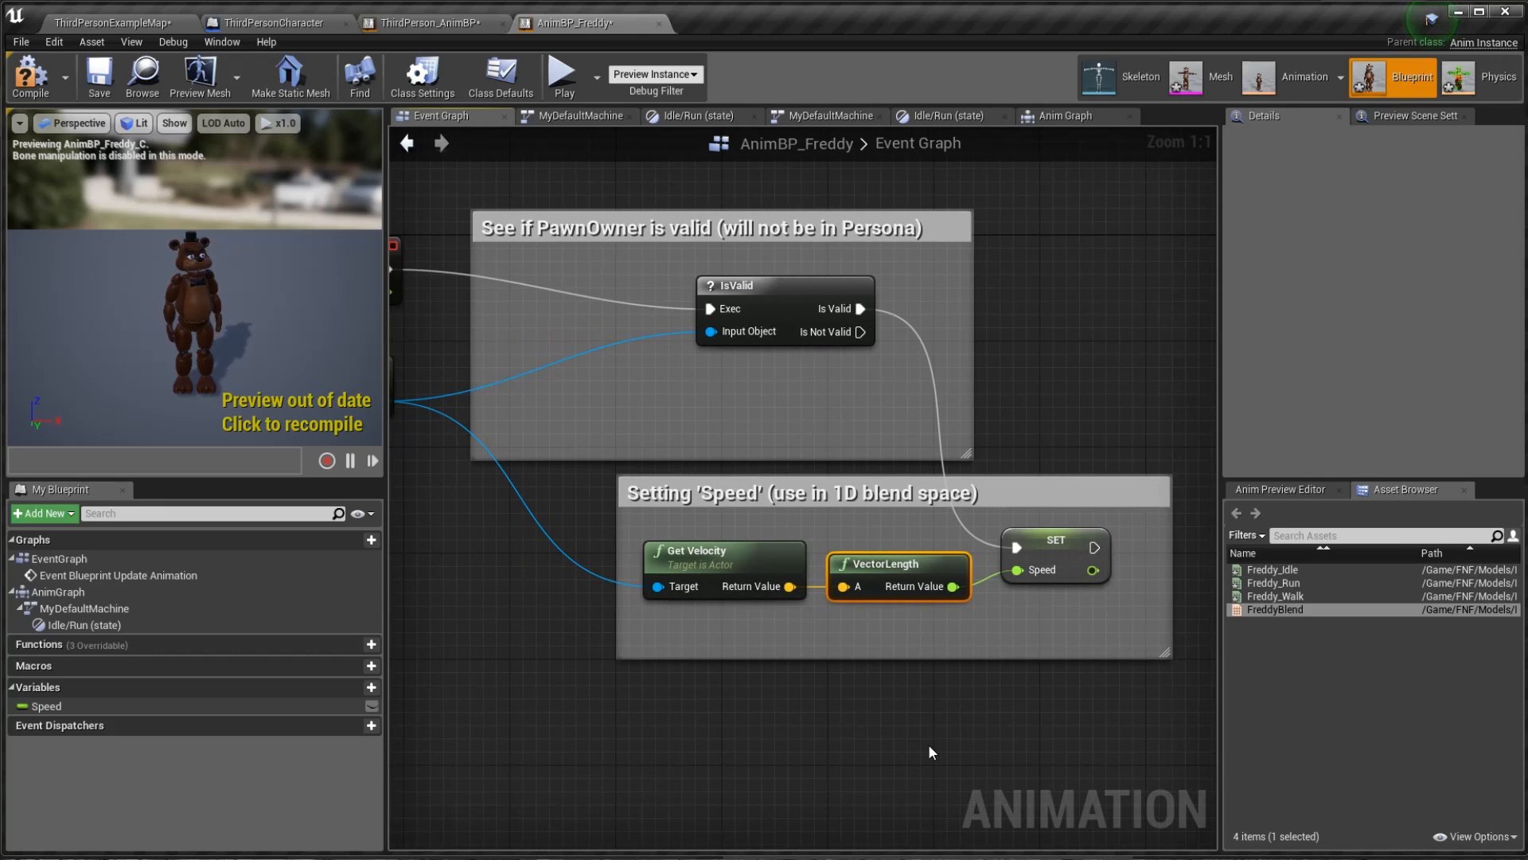
{"action": "key", "text": "F7"}
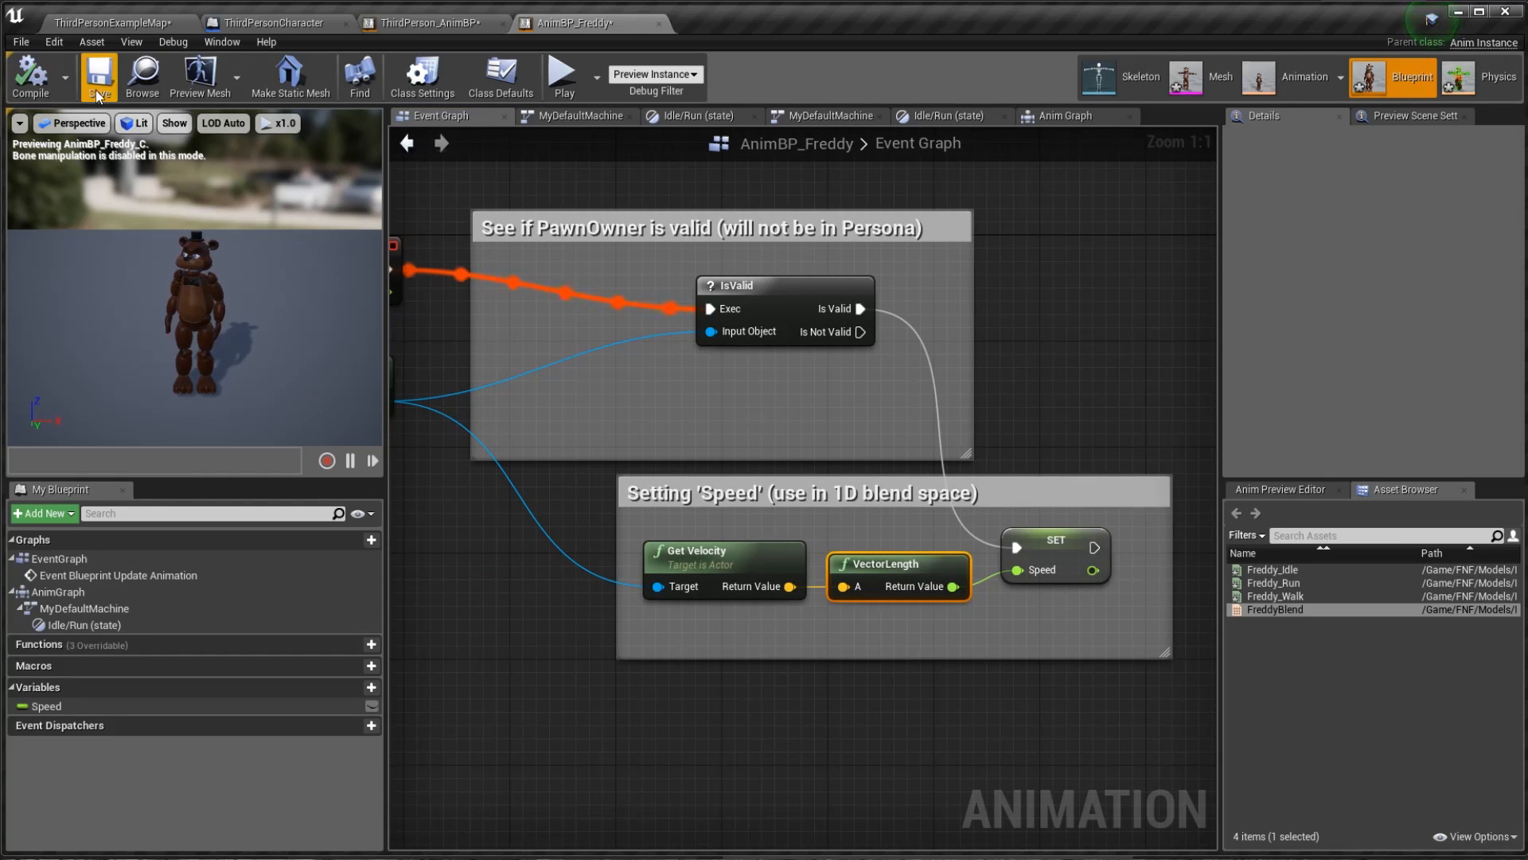
{"action": "left_click", "coordinate": [95, 93]}
- Run the standalone game preview, walk Freddy forward to test the blended animation, and end the preview
{"action": "left_click", "coordinate": [562, 77]}
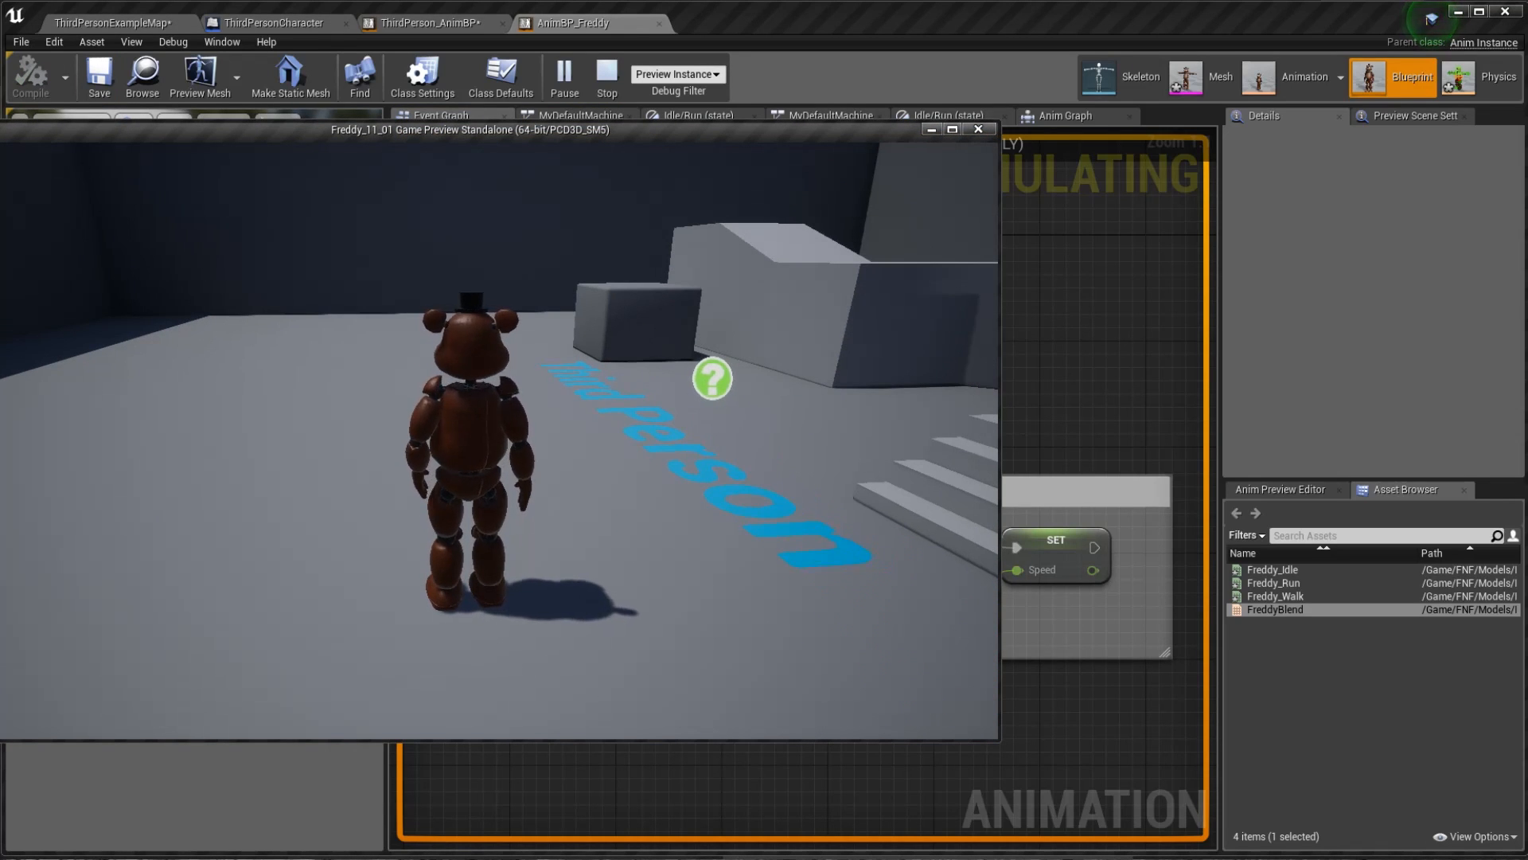
{"action": "key", "text": "w"}
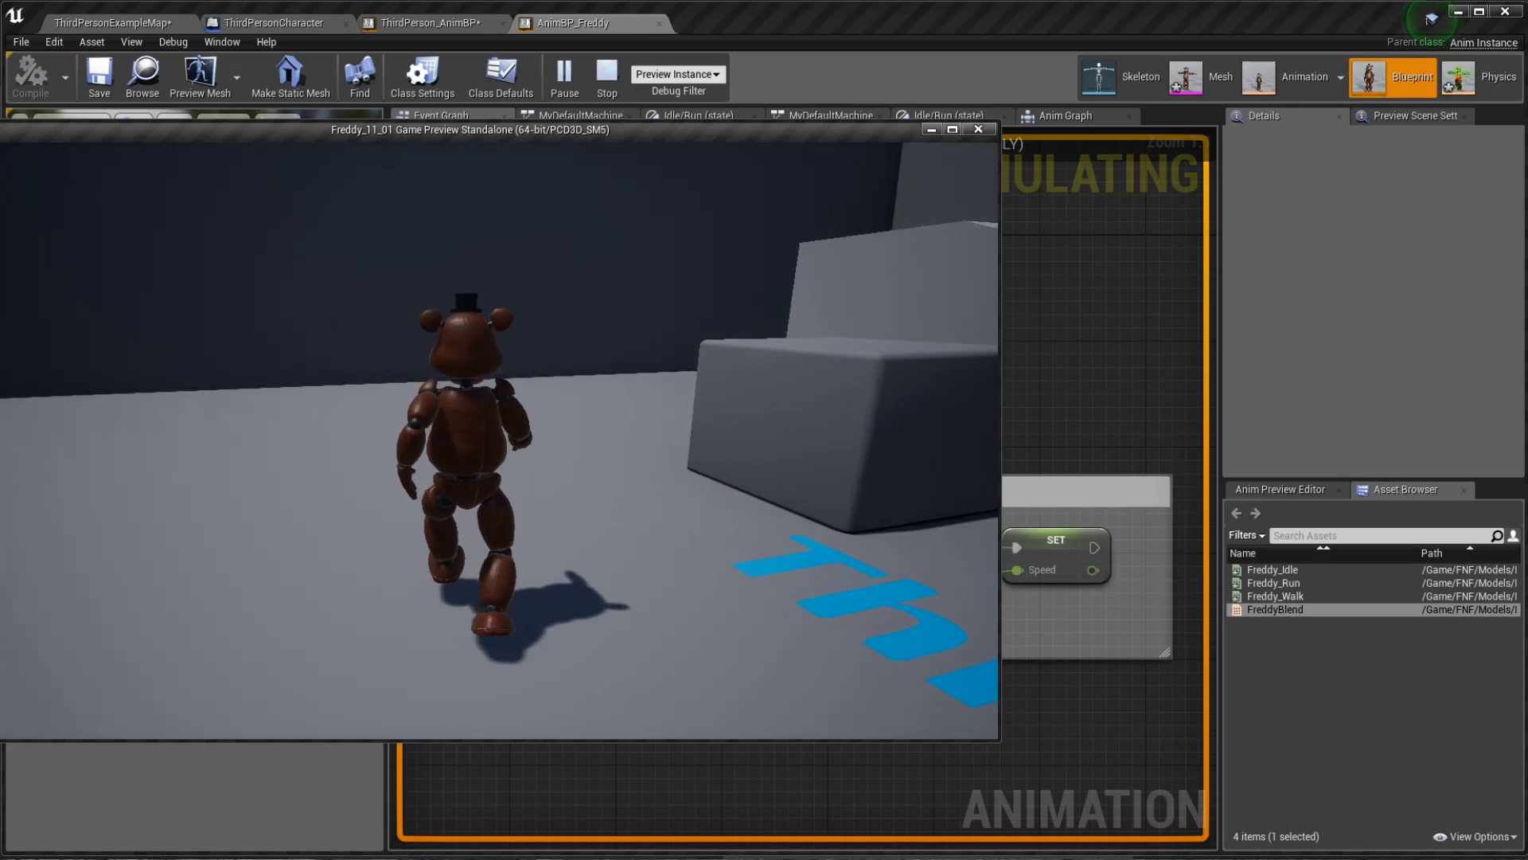
{"action": "key", "text": "Escape"}
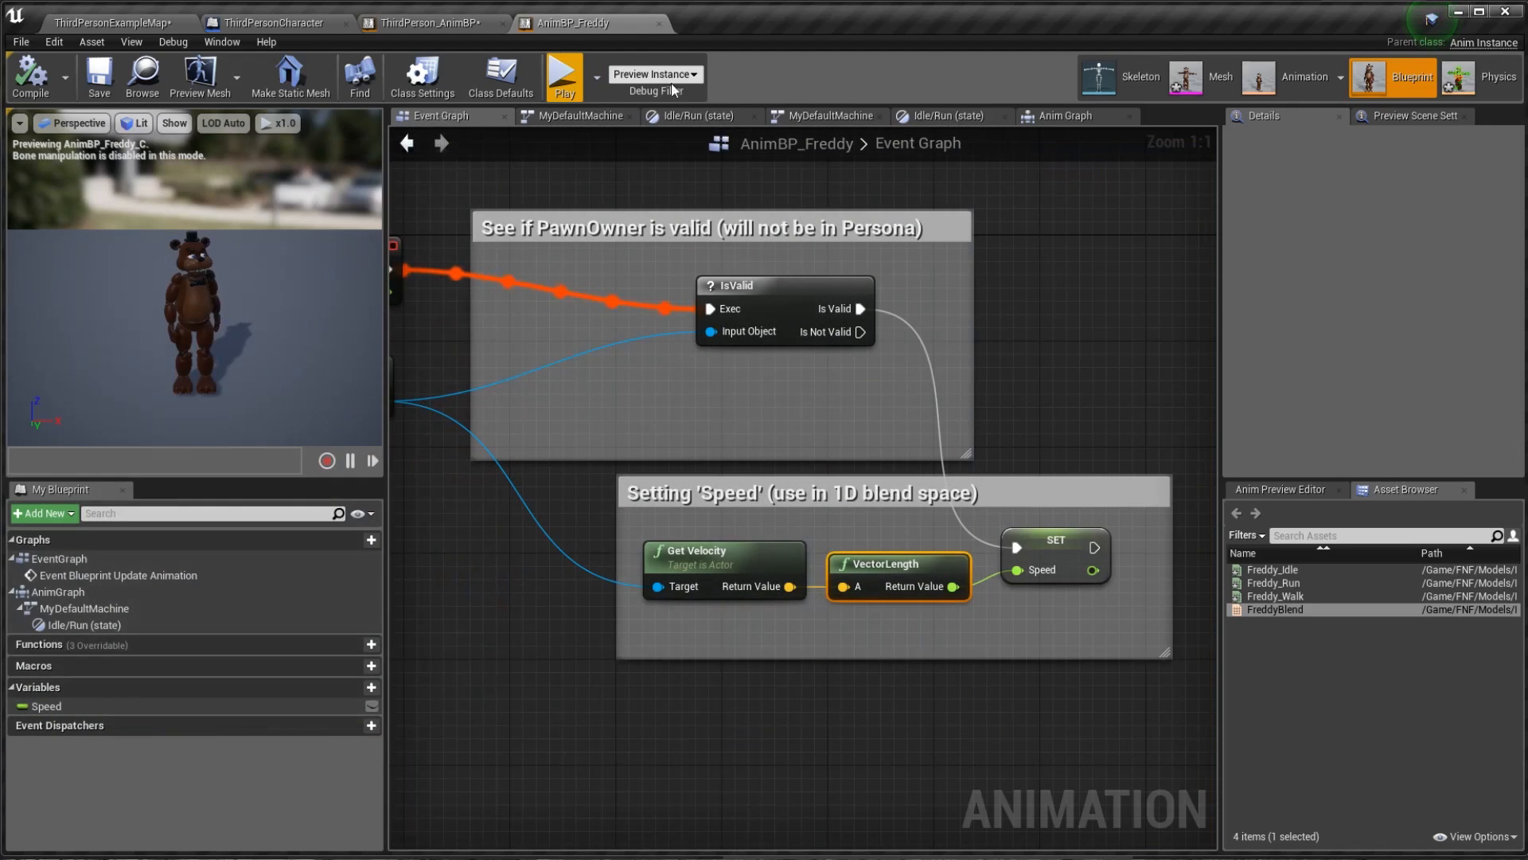
- Play ThirdPersonExampleMap in the level viewport and move Freddy and the camera with the on-screen virtual joysticks
{"action": "left_click", "coordinate": [122, 22]}
{"action": "left_click", "coordinate": [817, 74]}
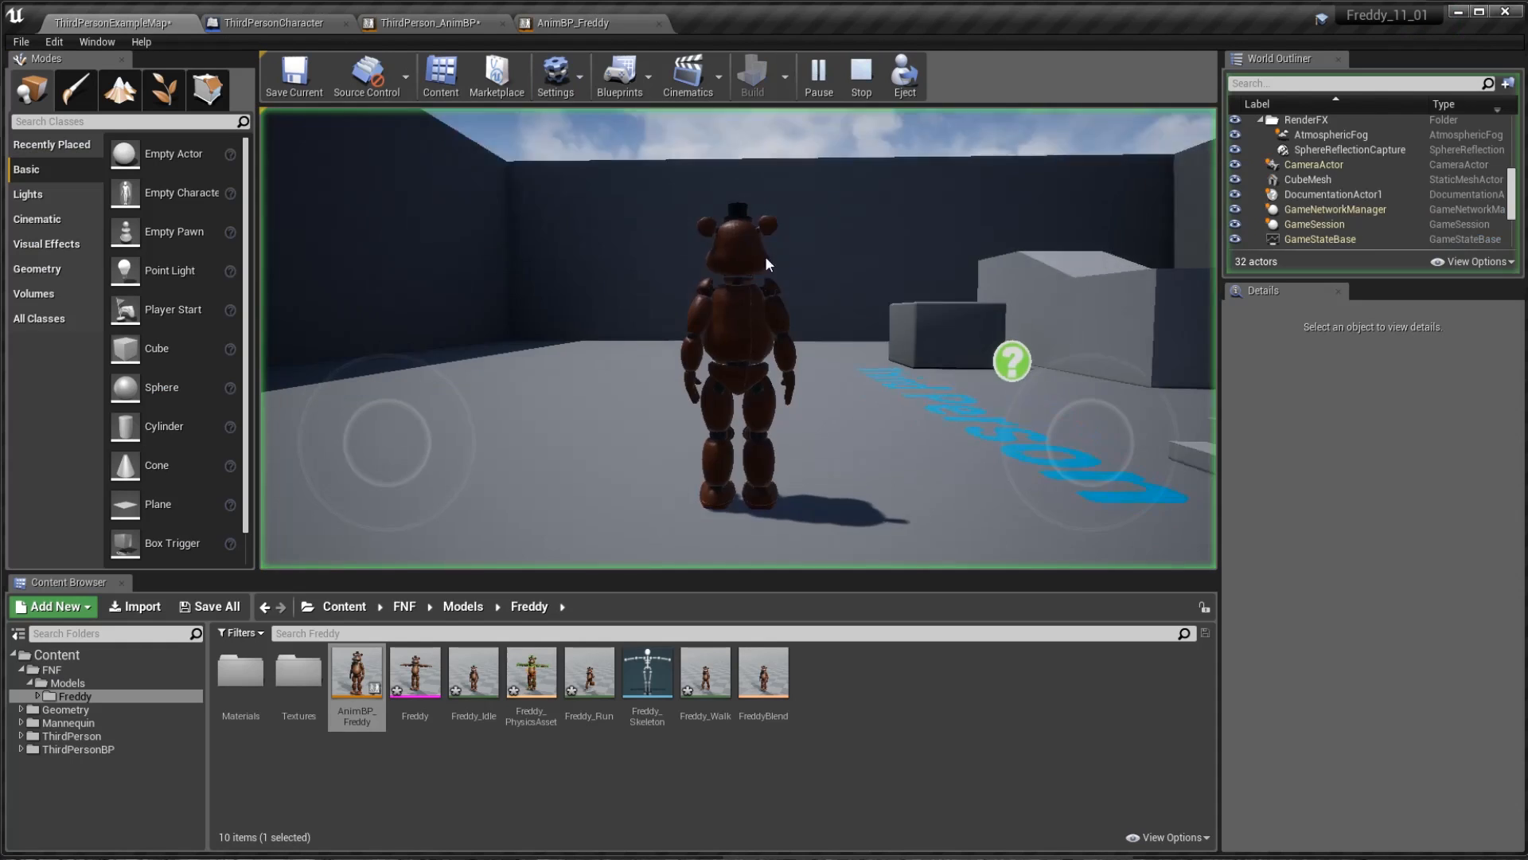
{"action": "left_click", "coordinate": [396, 431]}
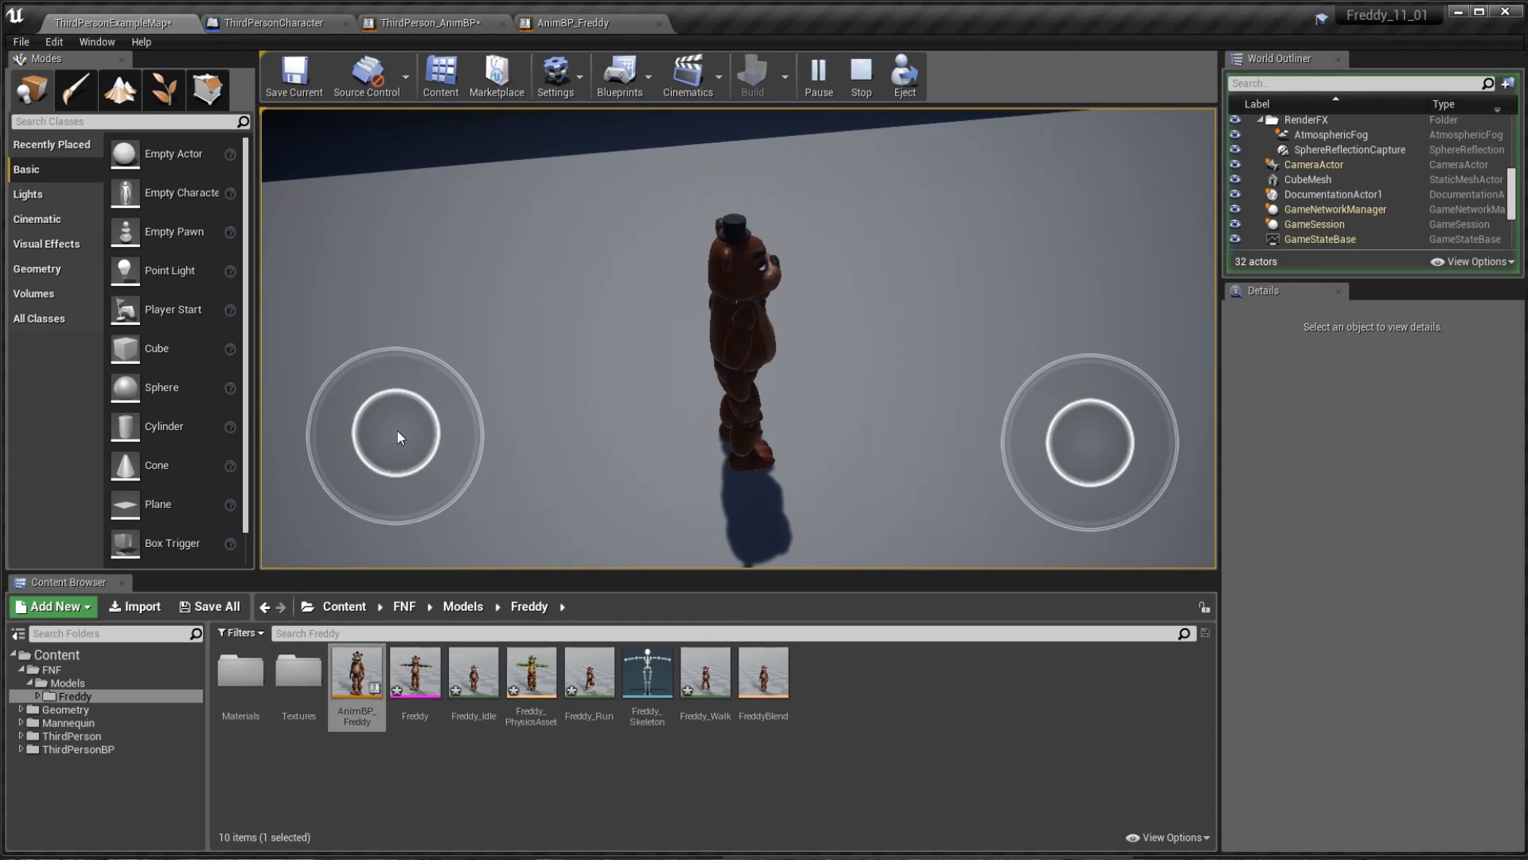
{"action": "left_click_drag", "start_coordinate": [414, 418], "coordinate": [350, 438]}
{"action": "left_click_drag", "start_coordinate": [1089, 443], "coordinate": [404, 522]}
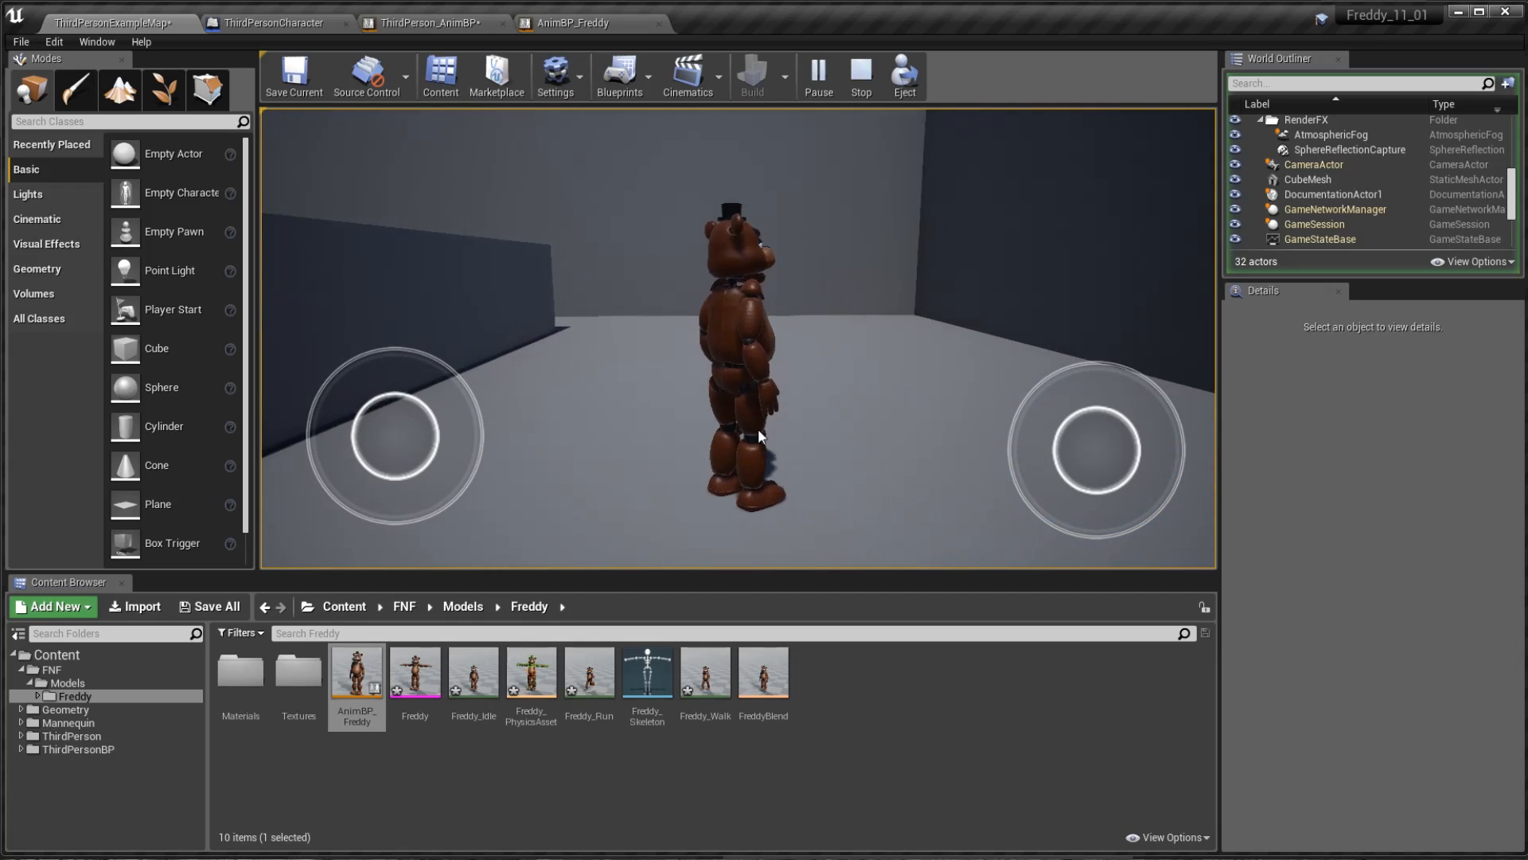
- Run and jump Freddy around the level in several directions to test his movement, and stop the play session
{"action": "key", "text": "space"}
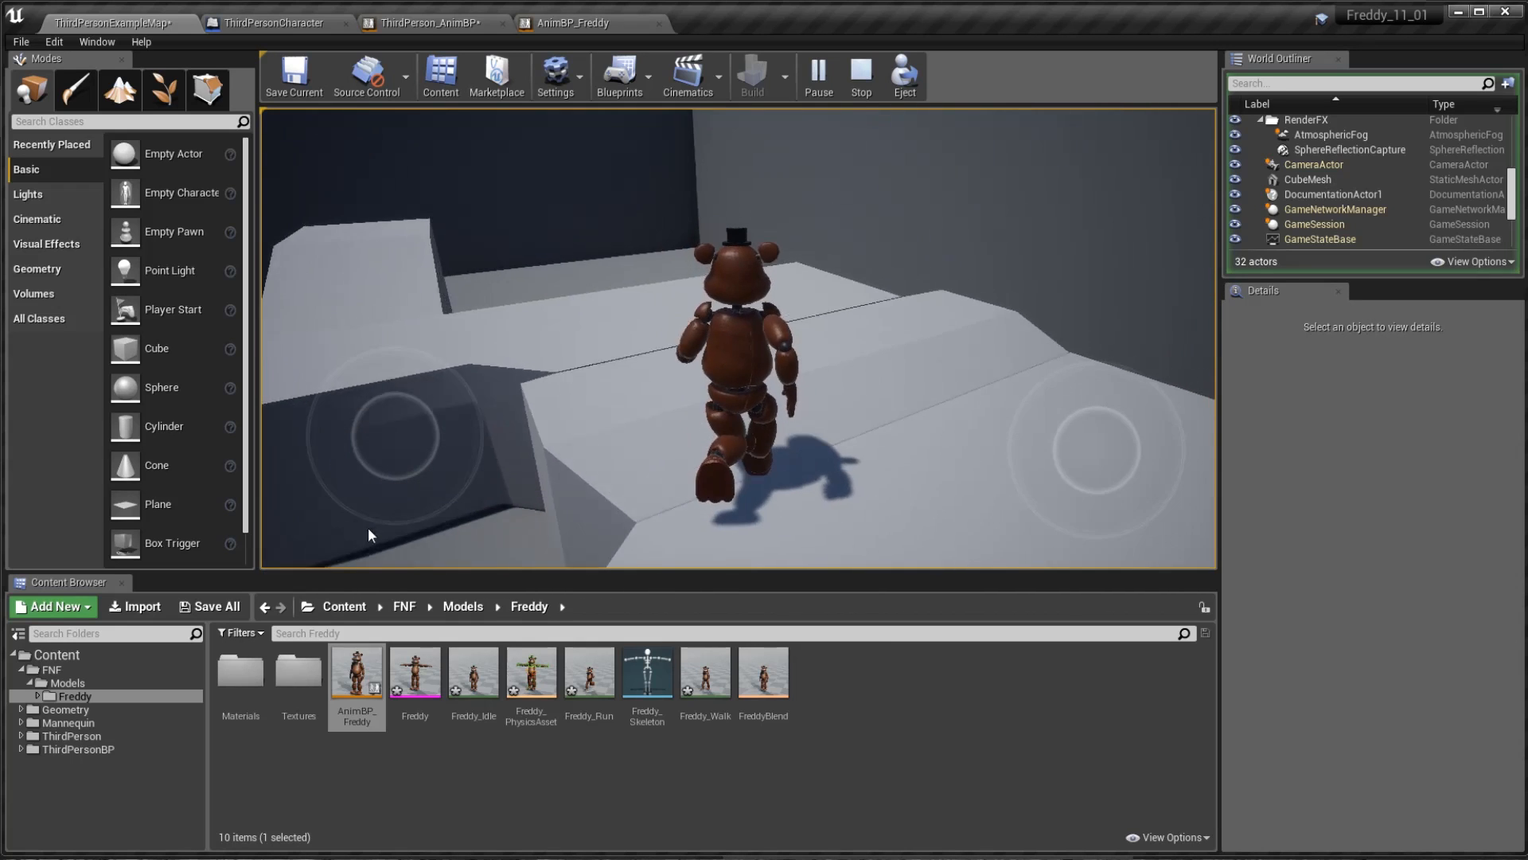
{"action": "key", "text": "a"}
{"action": "key", "text": "a"}
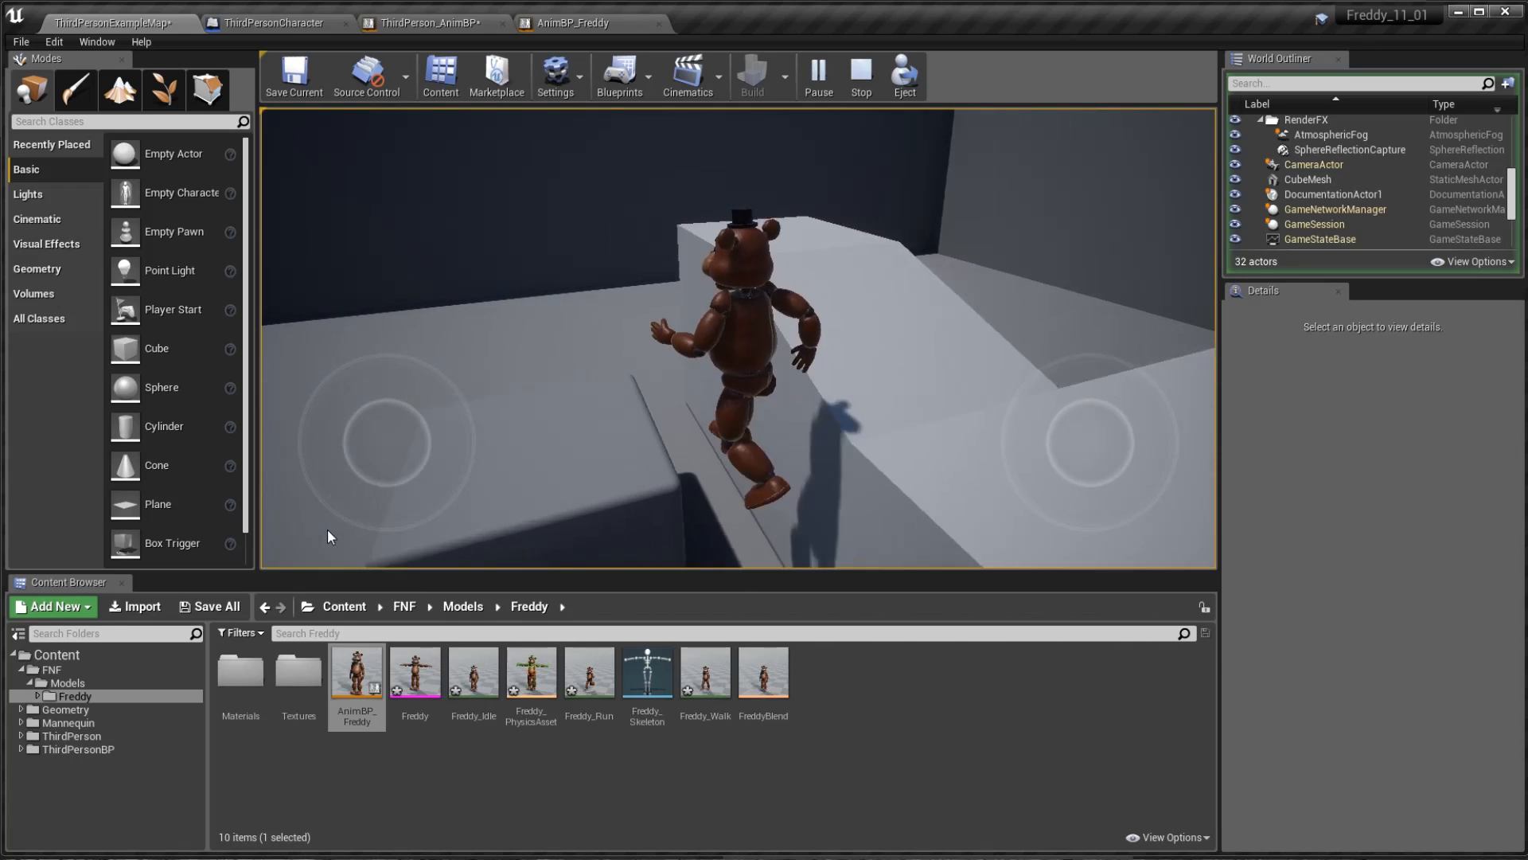
{"action": "key", "text": "s"}
{"action": "left_click_drag", "start_coordinate": [713, 506], "coordinate": [1019, 451]}
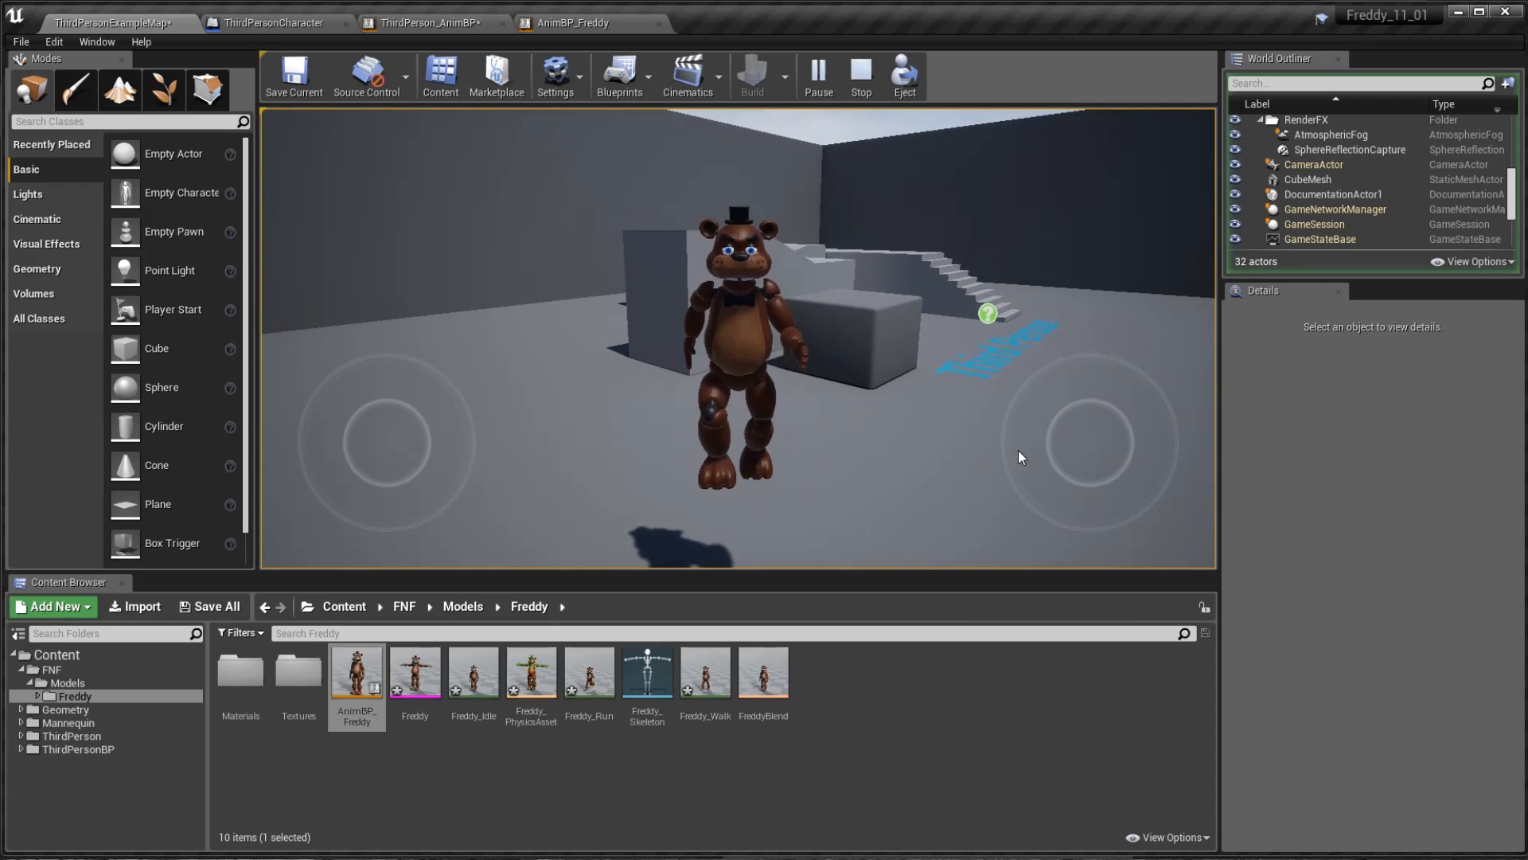
{"action": "key", "text": "w"}
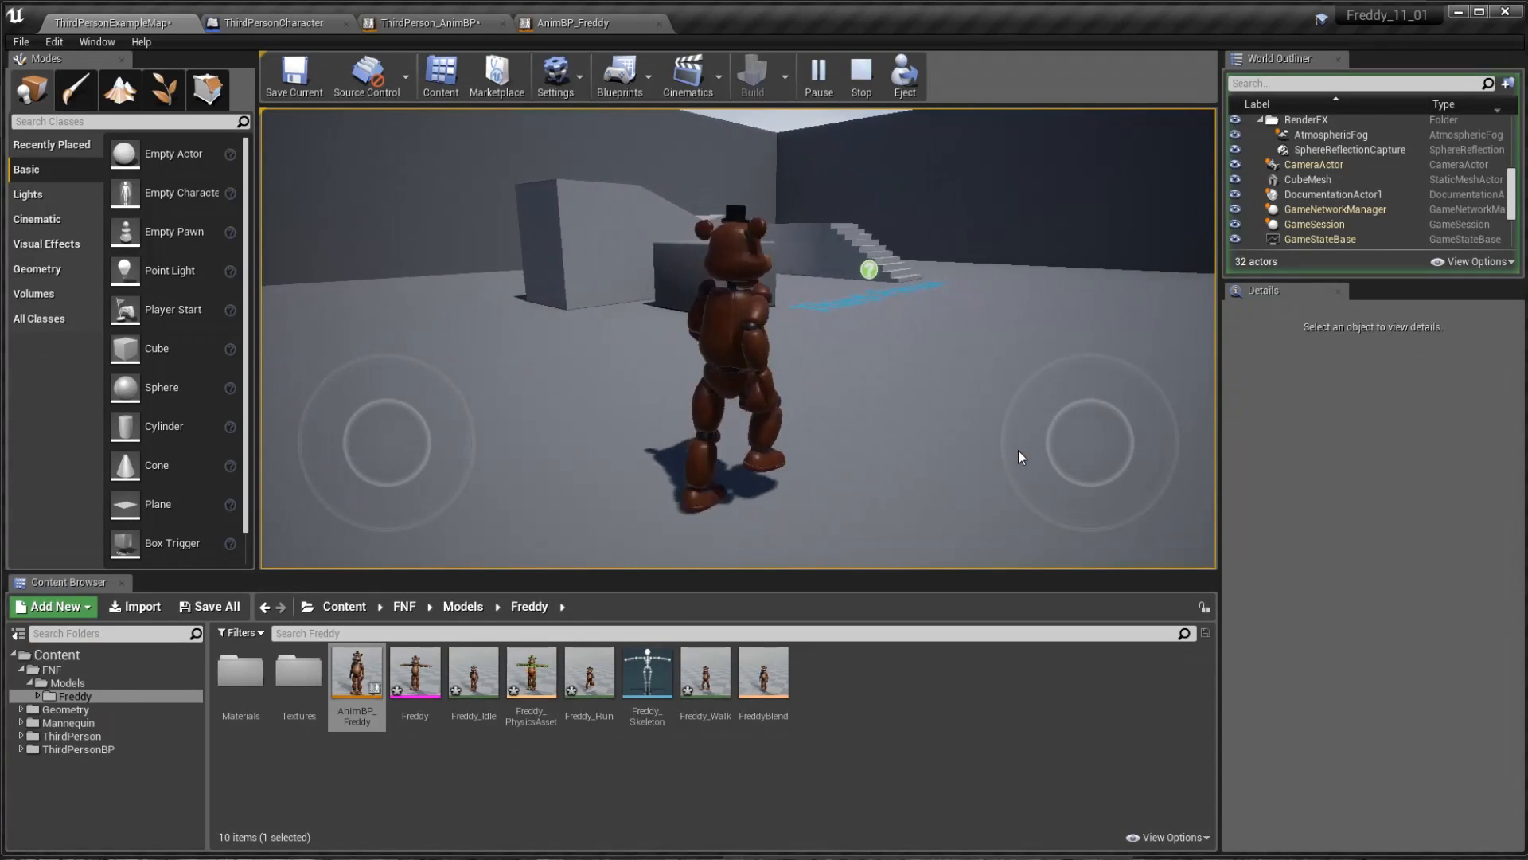
{"action": "key", "text": "space"}
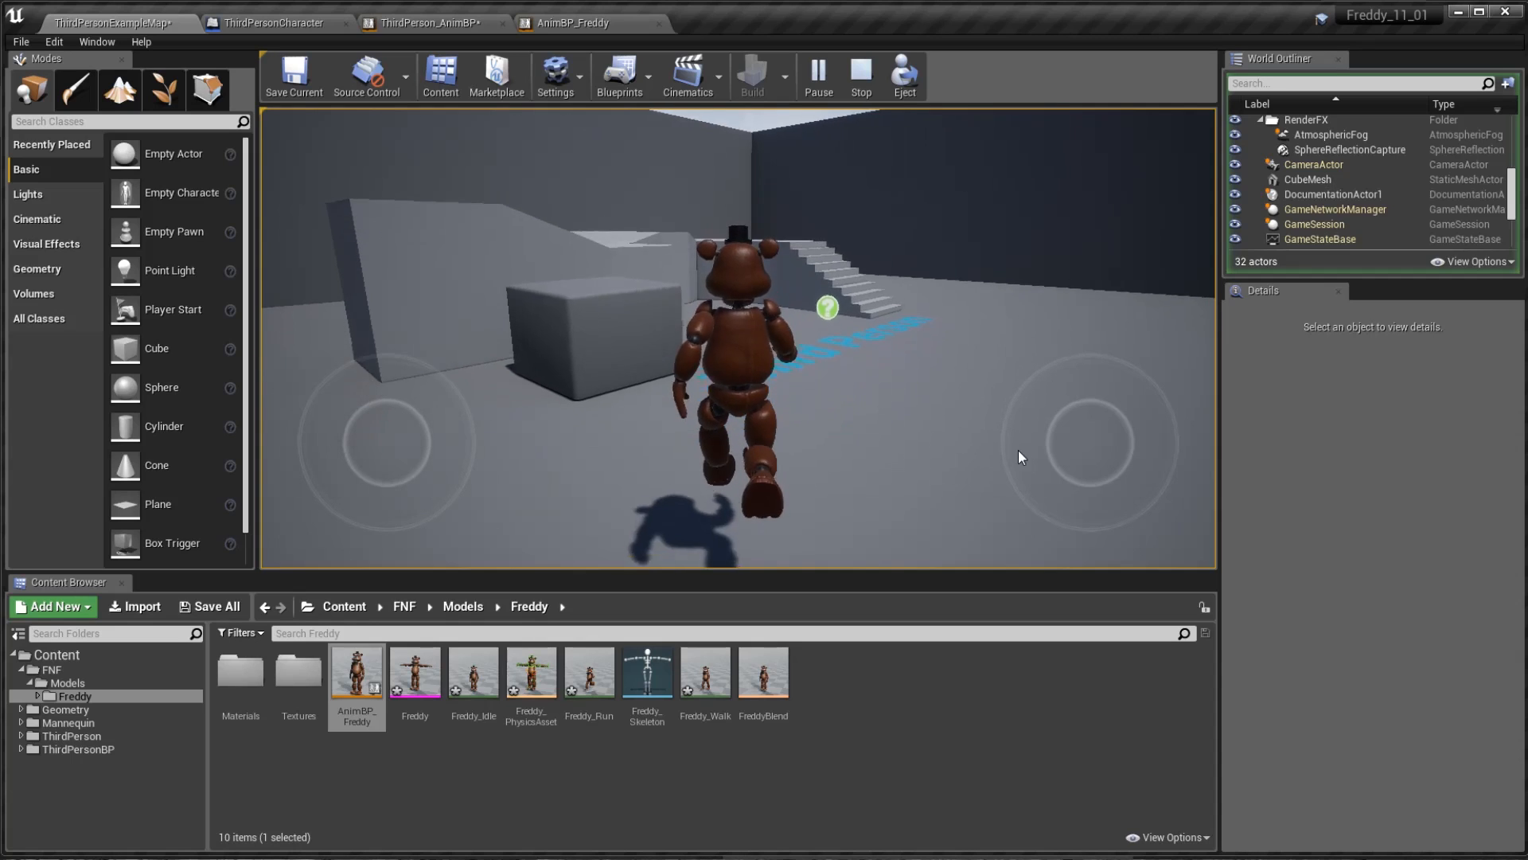
{"action": "key", "text": "space"}
{"action": "key", "text": "d"}
{"action": "key", "text": "space"}
{"action": "key", "text": "Escape"}
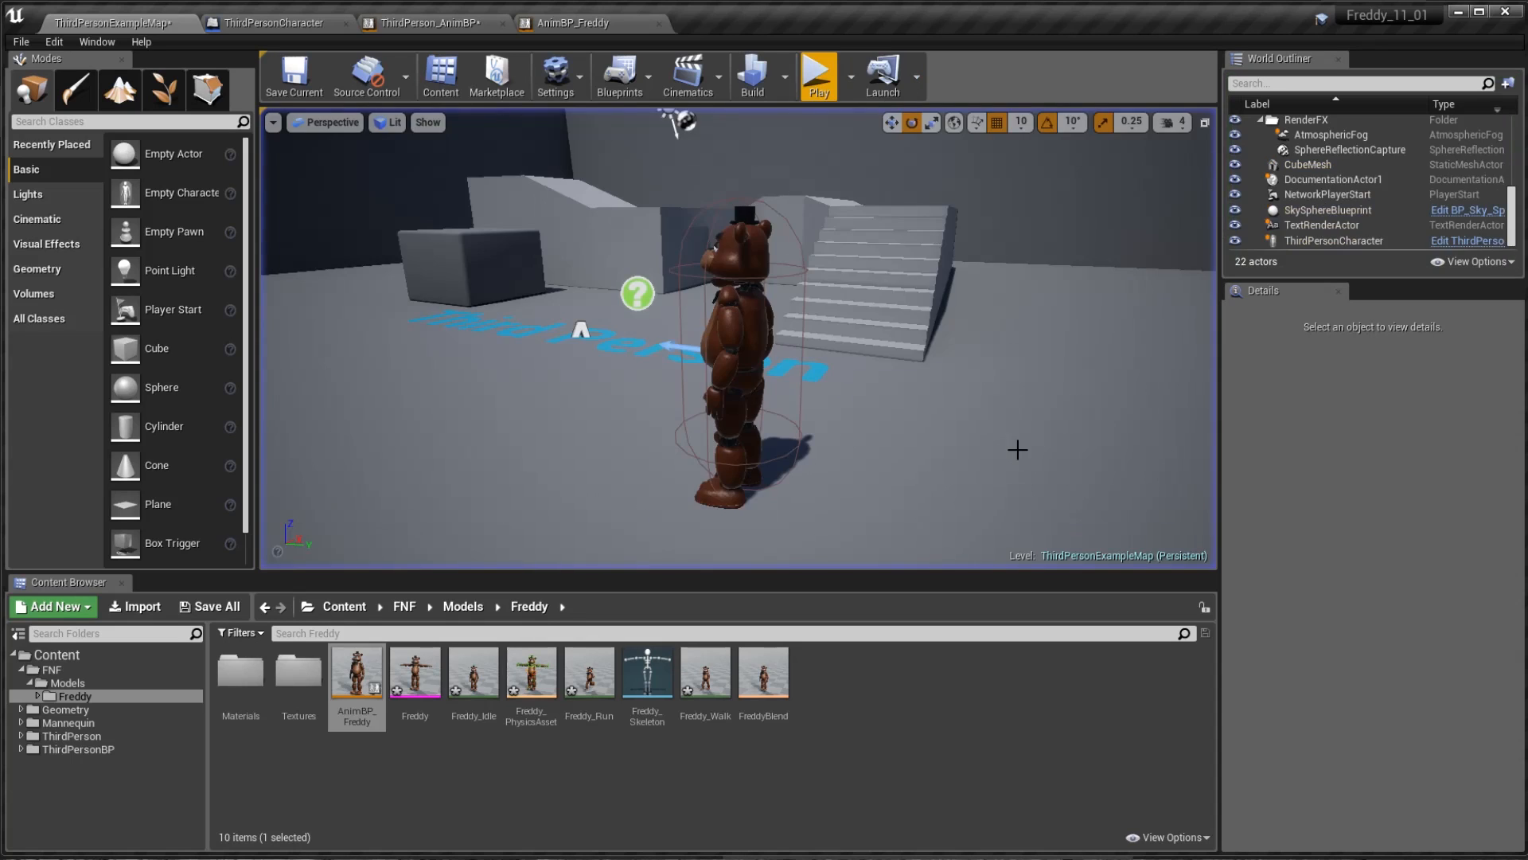
- Examine the Jump input and the other input groups in ThirdPersonCharacter's Event Graph
{"action": "left_click", "coordinate": [601, 25]}
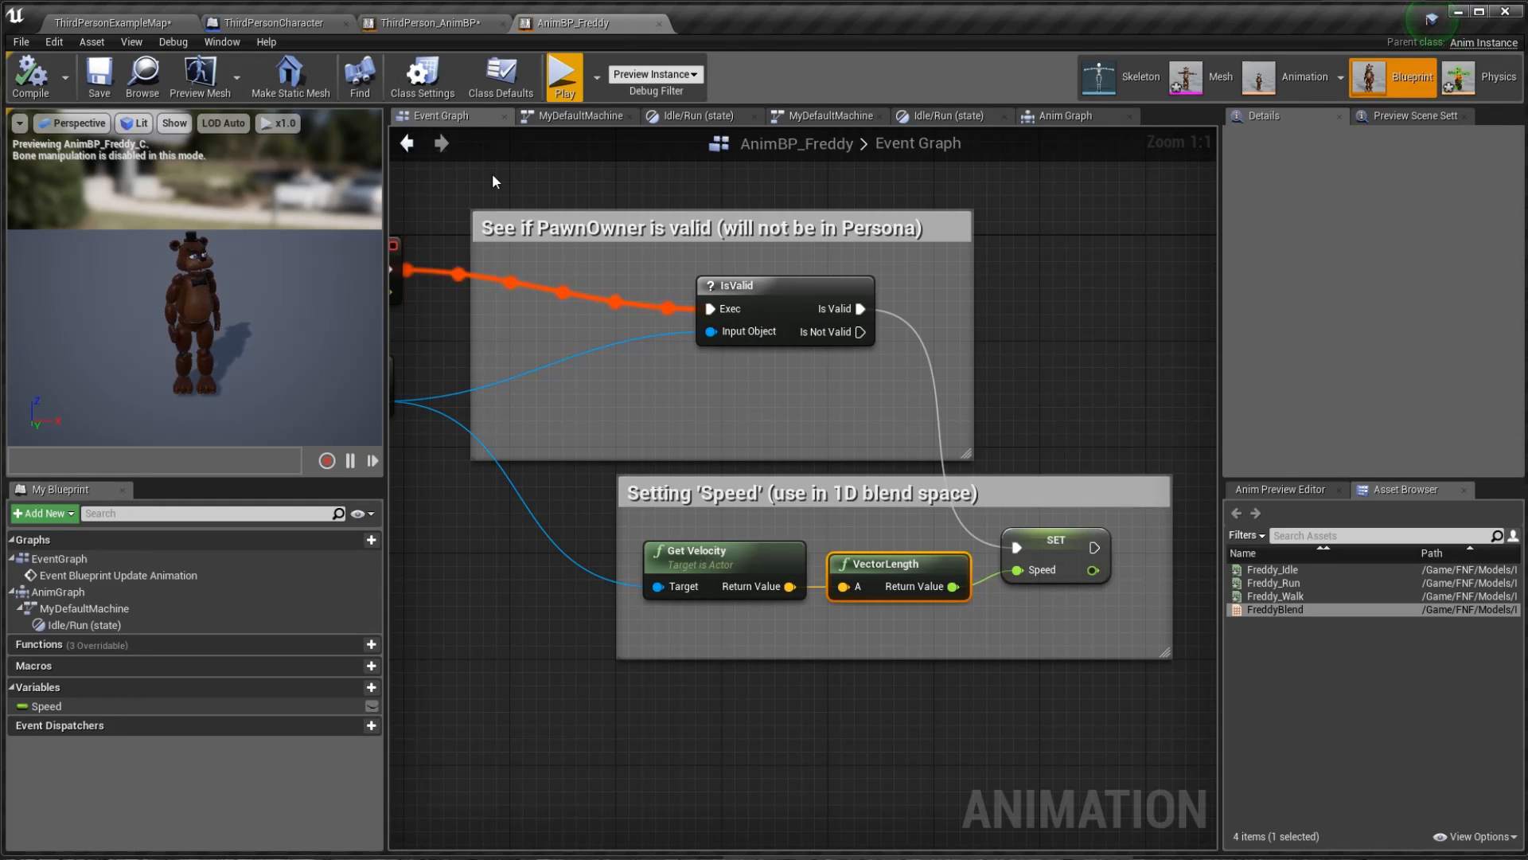
{"action": "left_click", "coordinate": [269, 23]}
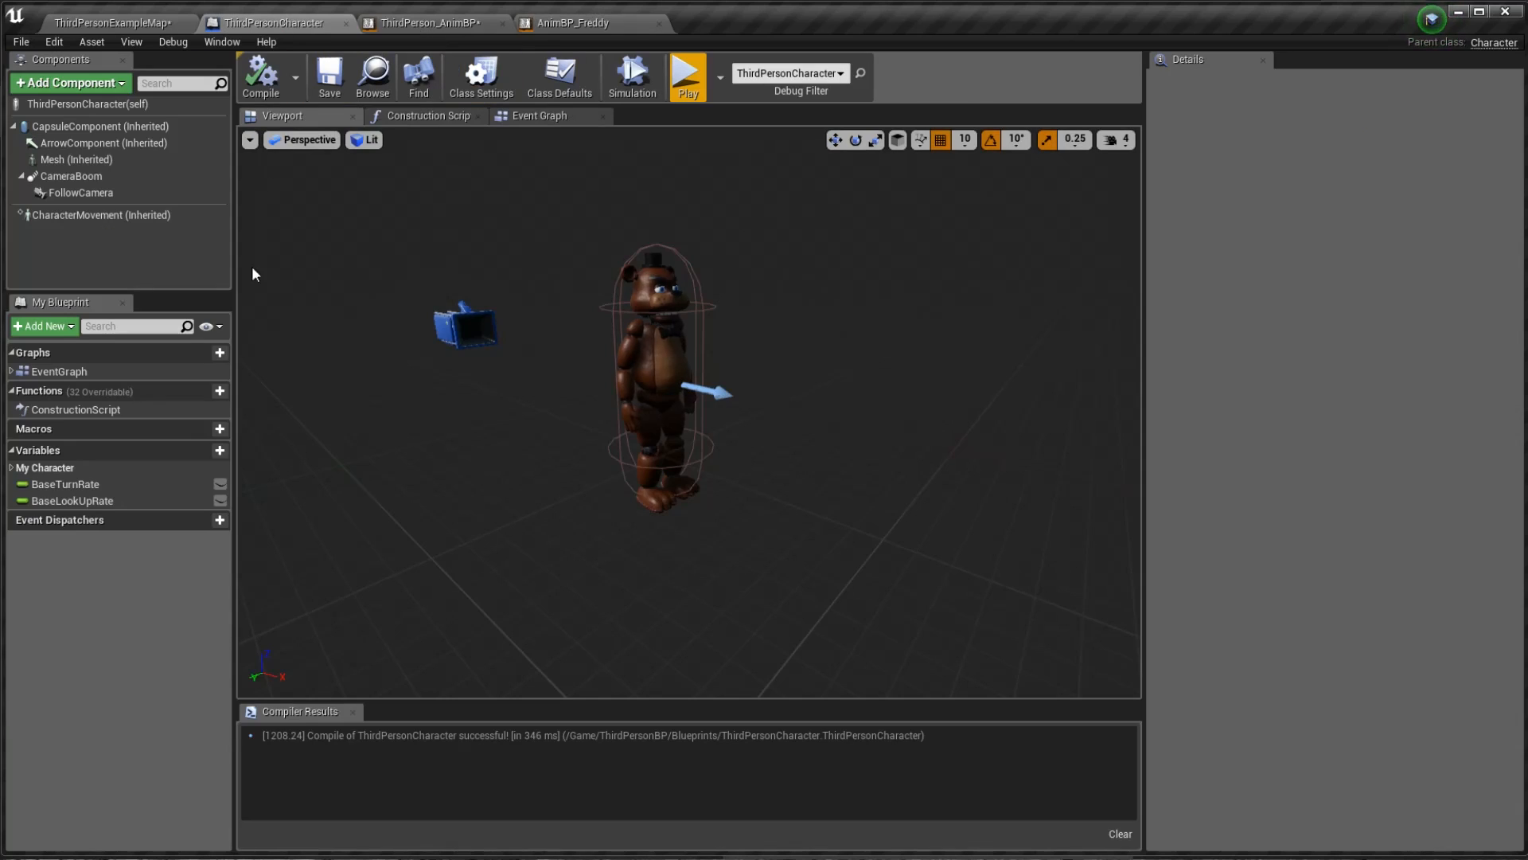
{"action": "left_click", "coordinate": [537, 120]}
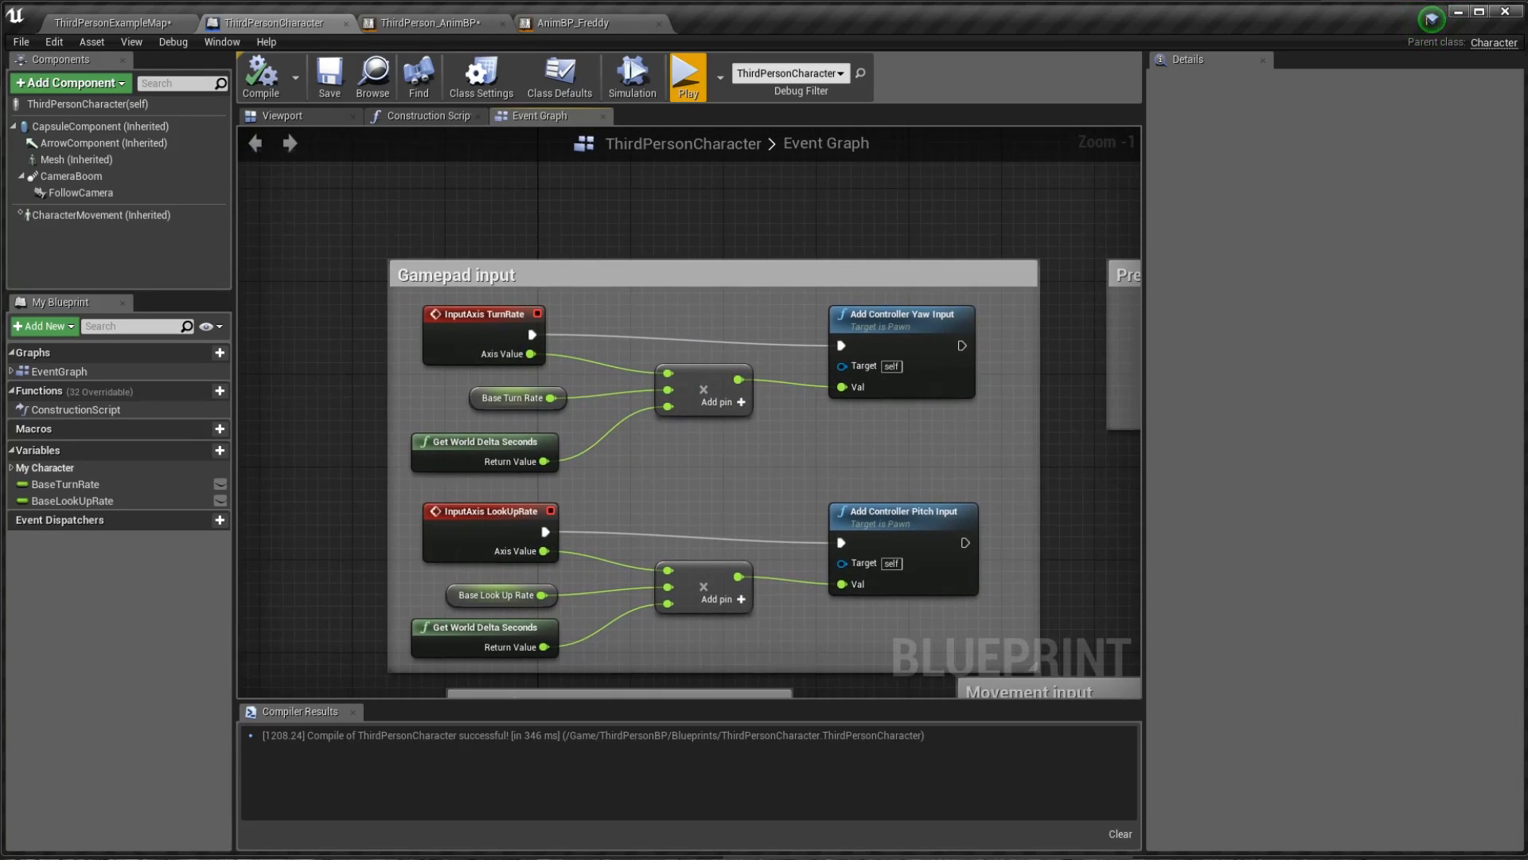
{"action": "right_click_drag", "start_coordinate": [850, 716], "coordinate": [808, 203]}
{"action": "right_click_drag", "start_coordinate": [770, 502], "coordinate": [790, 352]}
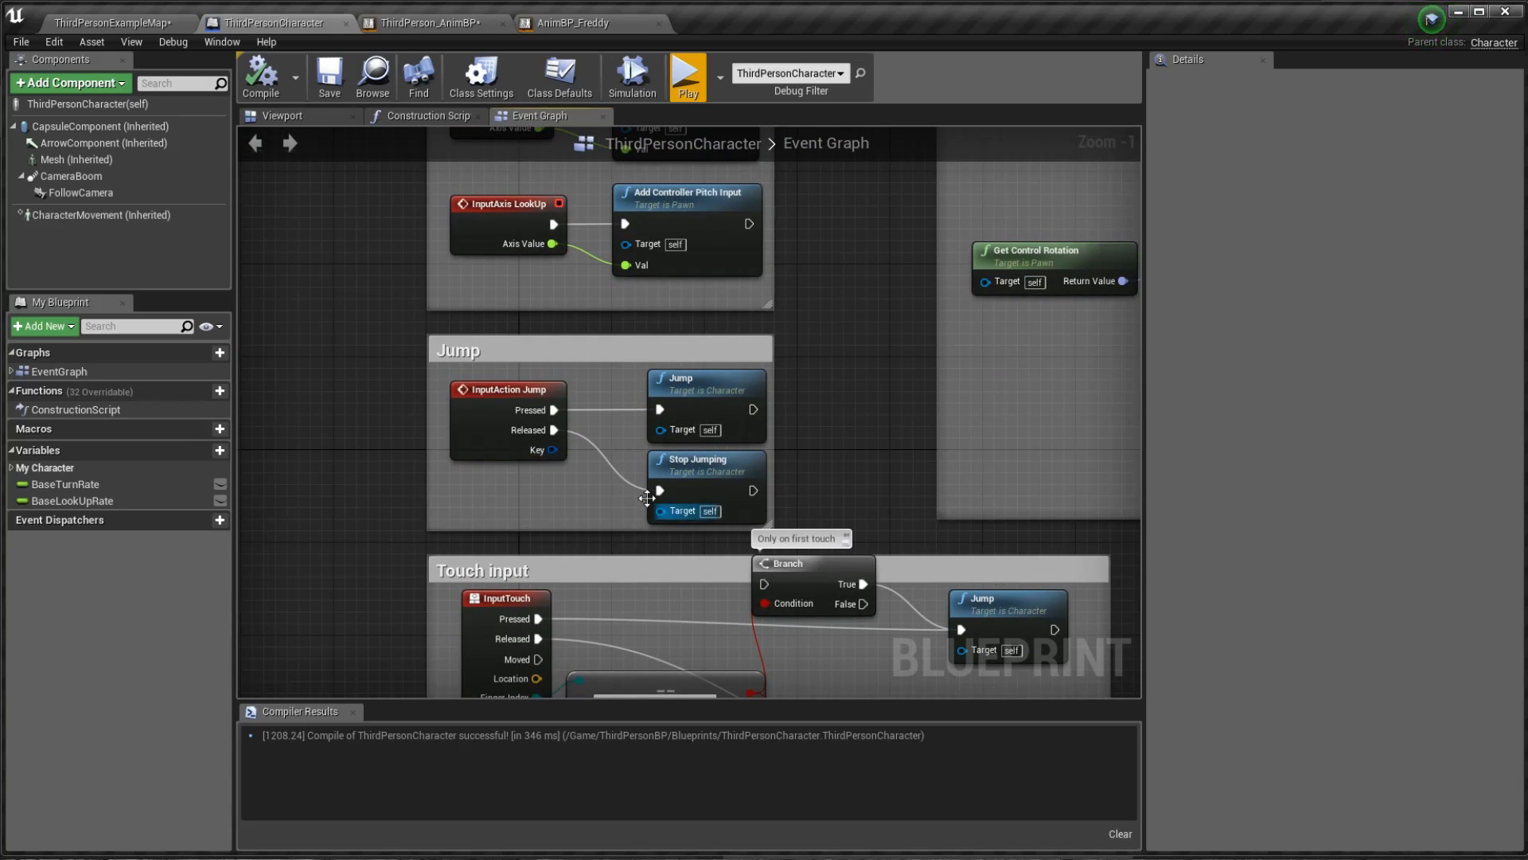
{"action": "right_click_drag", "start_coordinate": [807, 468], "coordinate": [710, 409]}
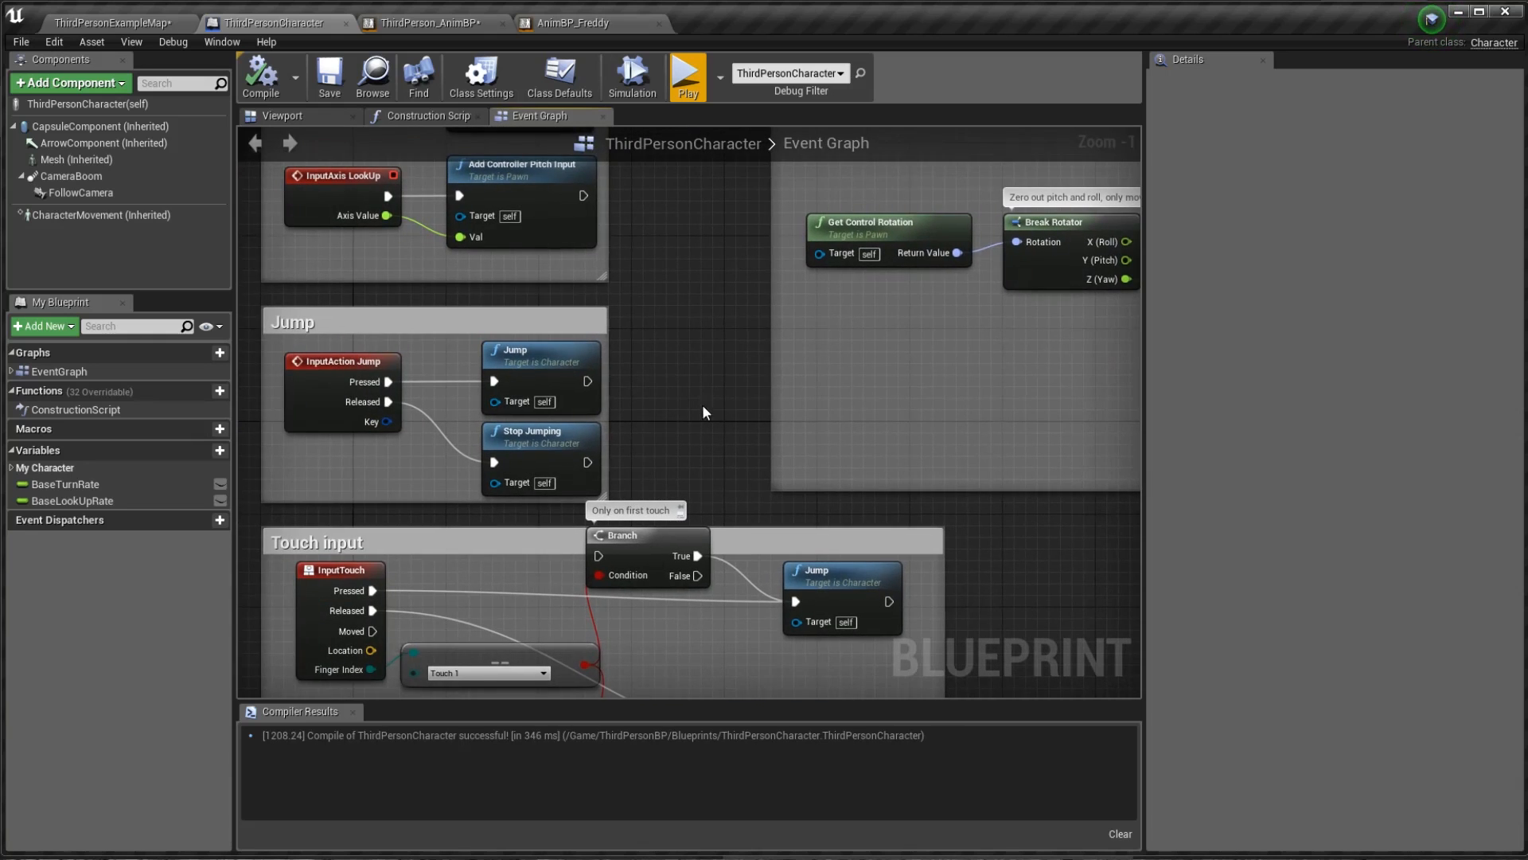
{"action": "right_click_drag", "start_coordinate": [703, 461], "coordinate": [988, 610]}
{"action": "right_click_drag", "start_coordinate": [513, 283], "coordinate": [1018, 336]}
- Play ThirdPersonExampleMap again, run and jump Freddy around, view him from the front while idle, and stop the session
{"action": "left_click", "coordinate": [89, 24]}
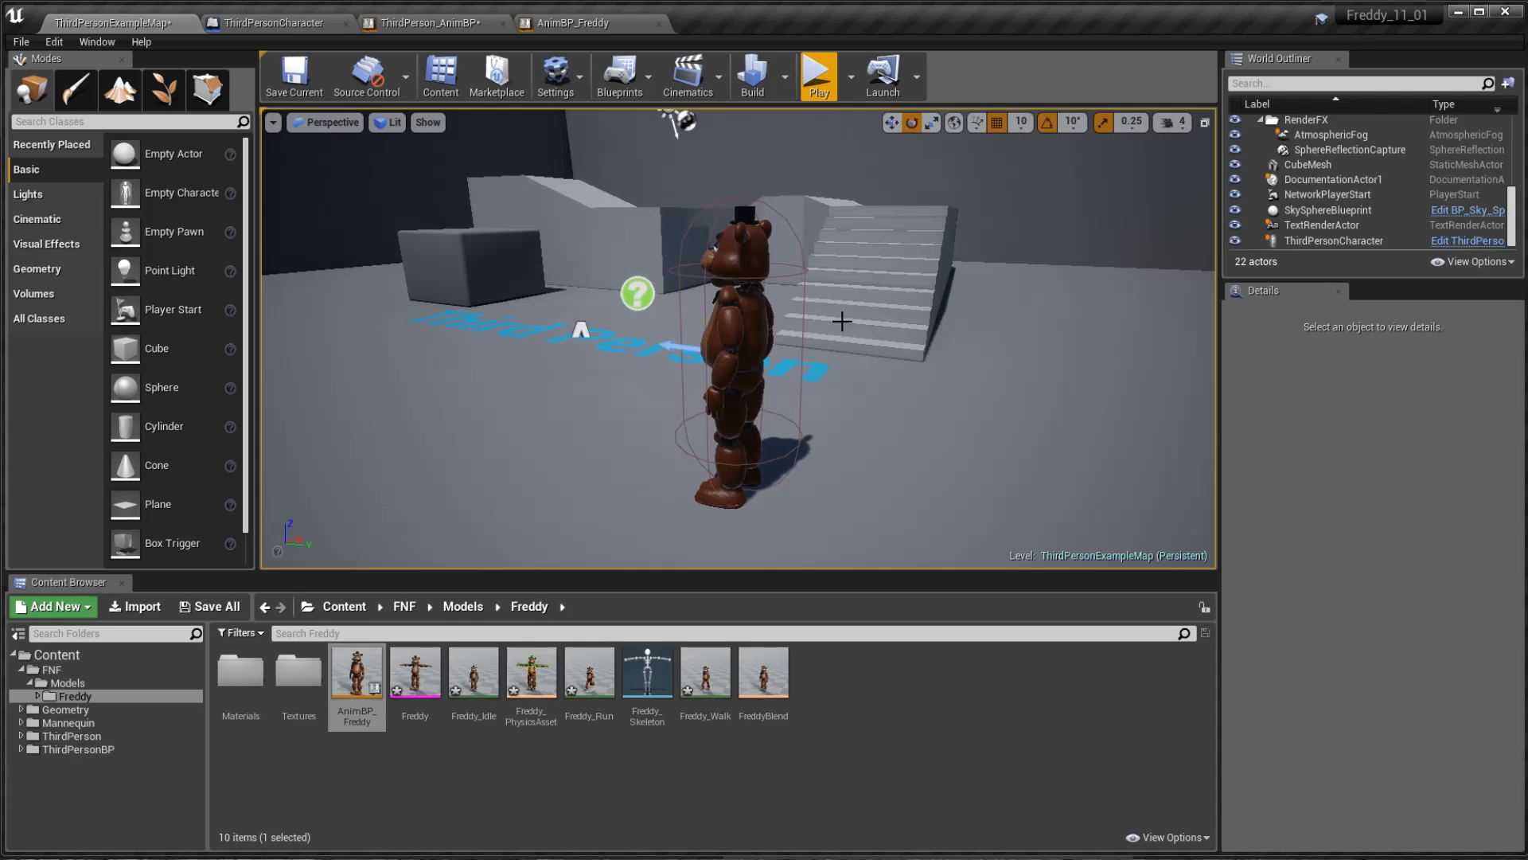
{"action": "left_click", "coordinate": [815, 80]}
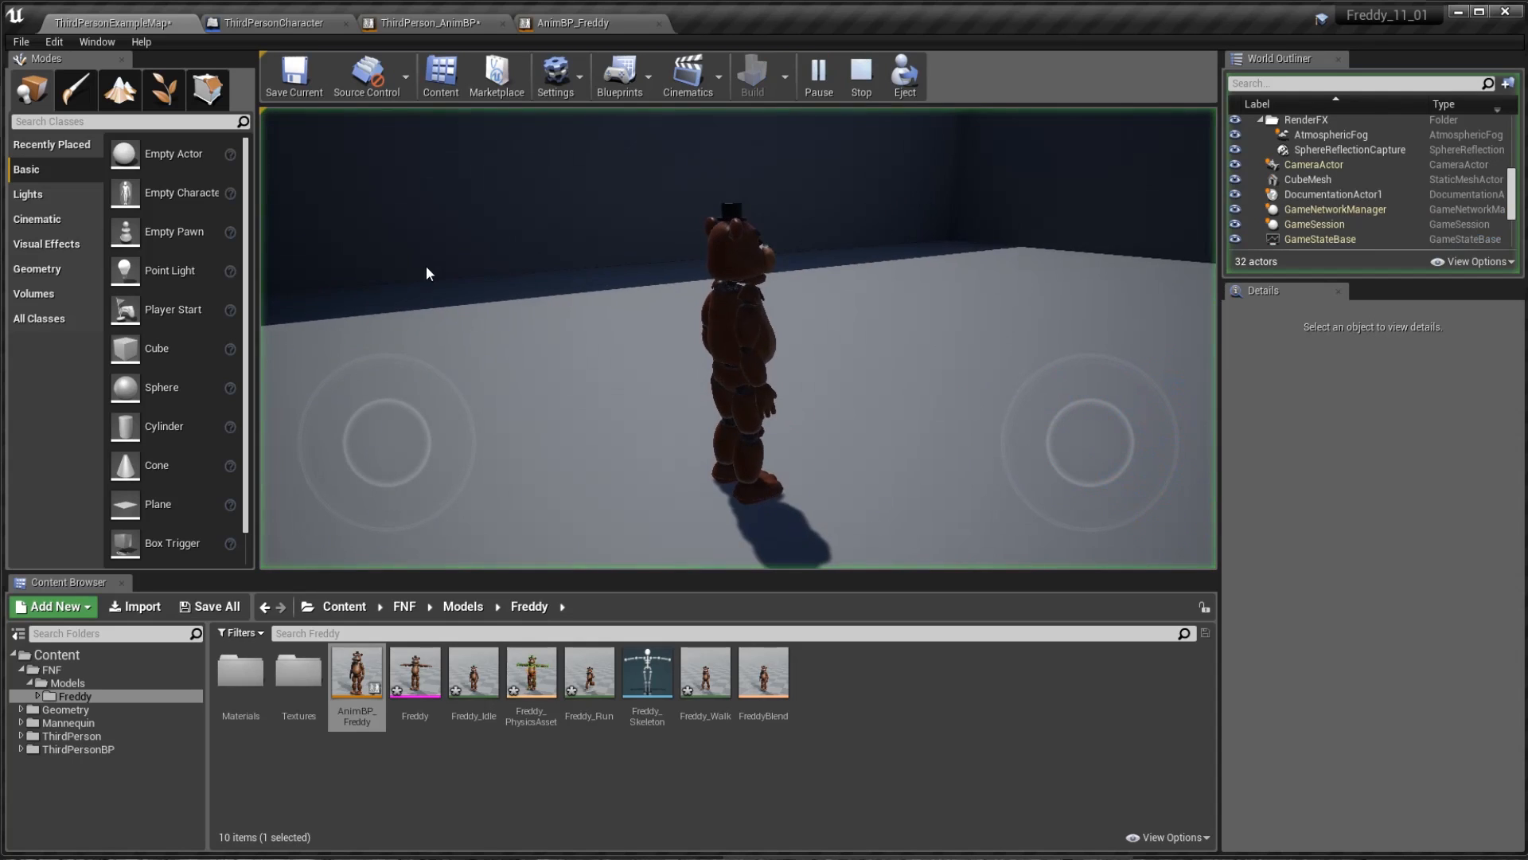
{"action": "key", "text": "w"}
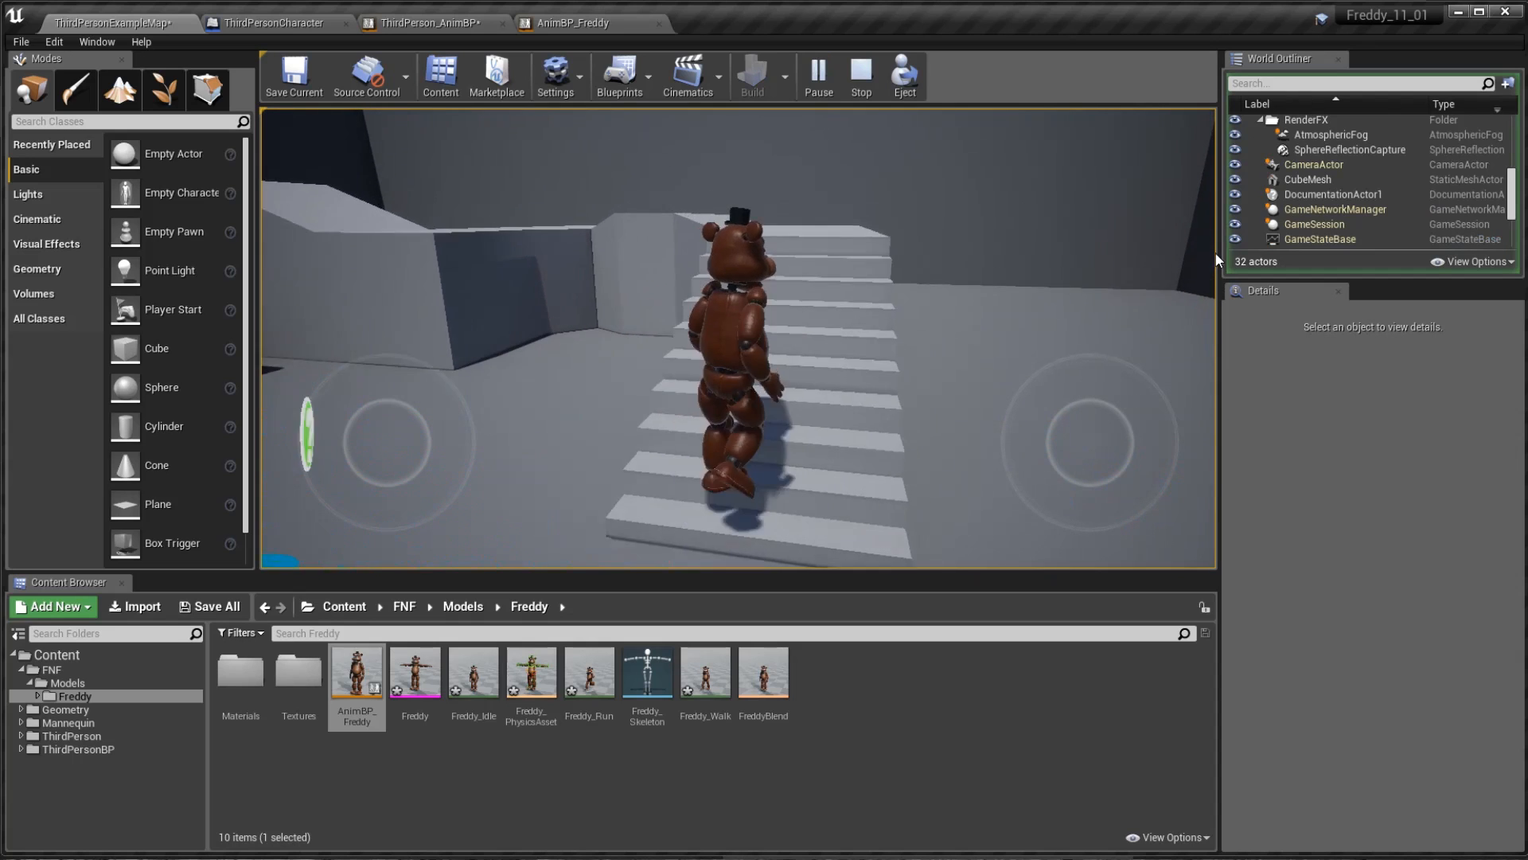
{"action": "left_click_drag", "start_coordinate": [972, 326], "coordinate": [766, 355]}
{"action": "key", "text": "w"}
{"action": "key", "text": "a"}
{"action": "key", "text": "w"}
{"action": "key", "text": "s"}
{"action": "key", "text": "space"}
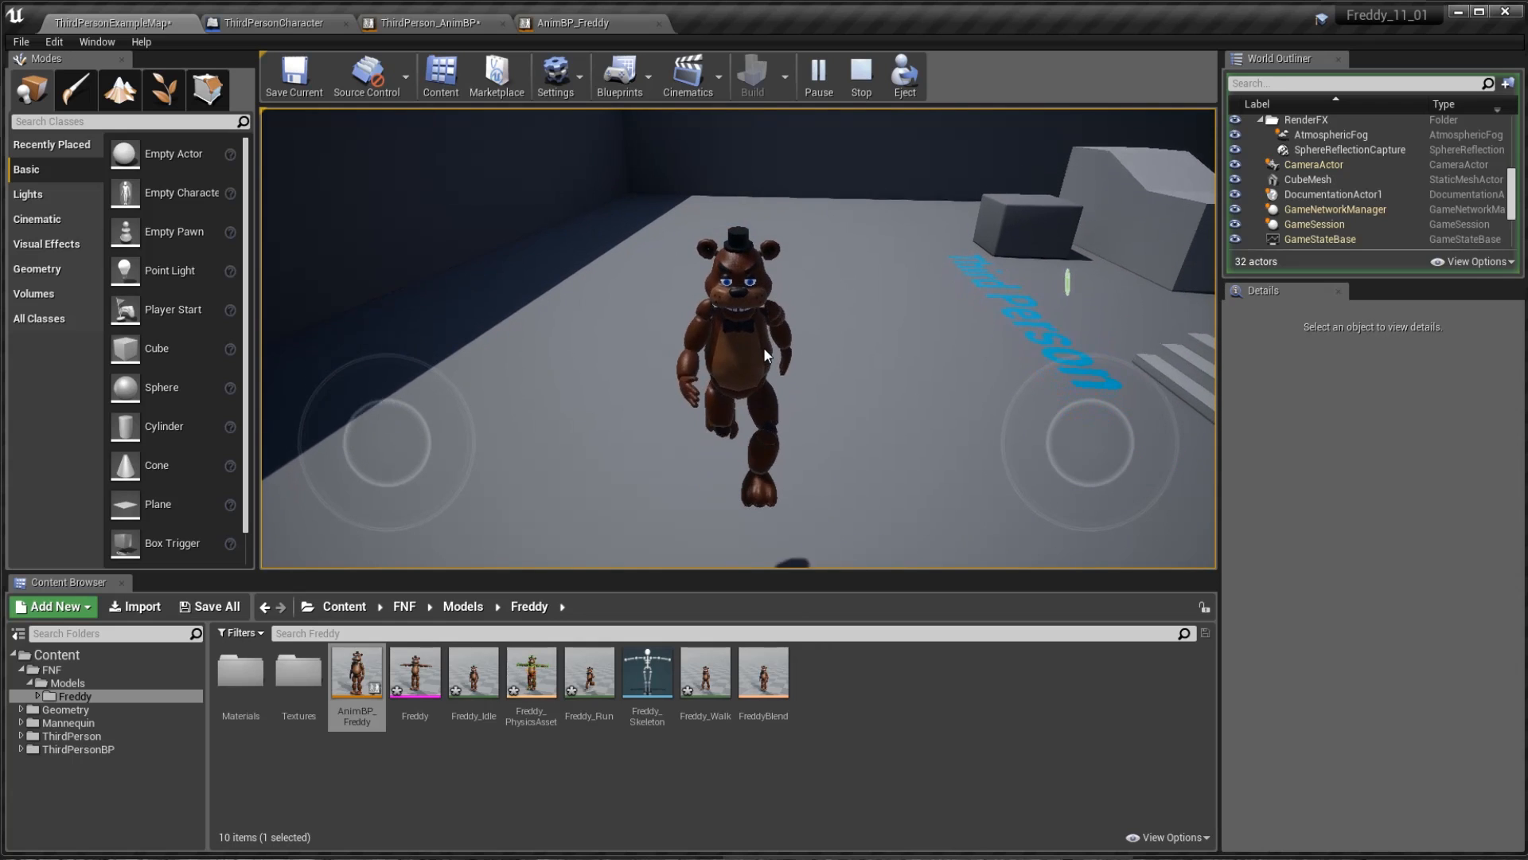
{"action": "key", "text": "space"}
{"action": "key", "text": "s"}
{"action": "left_click_drag", "start_coordinate": [764, 351], "coordinate": [776, 264]}
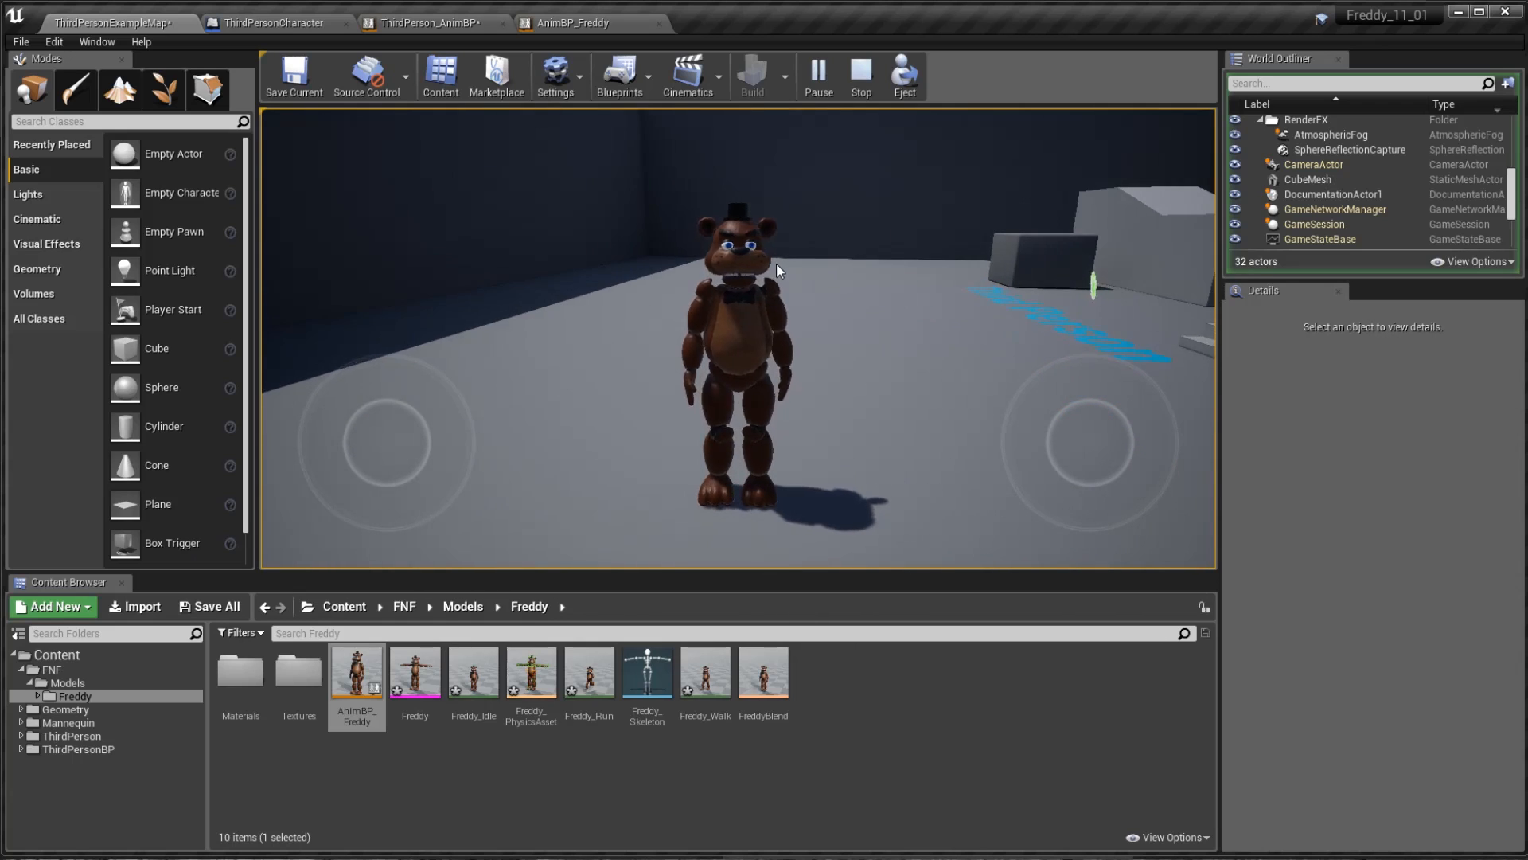
{"action": "key", "text": "Escape"}
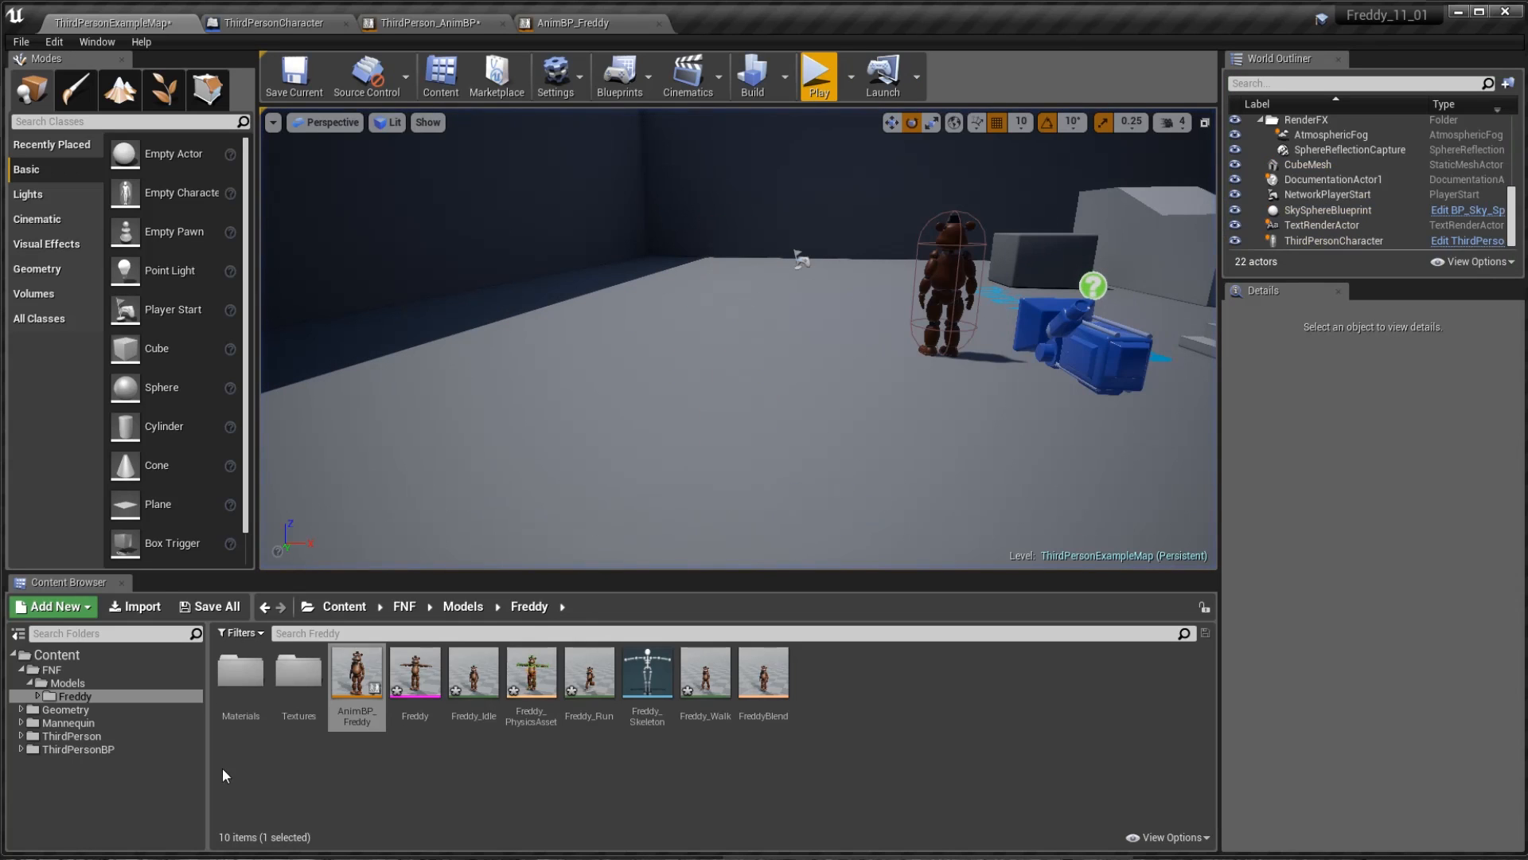
- Import Freddy_Jump.fbx into the Freddy folder as an animation on Freddy_Skeleton, without importing its mesh
{"action": "left_click", "coordinate": [136, 608]}
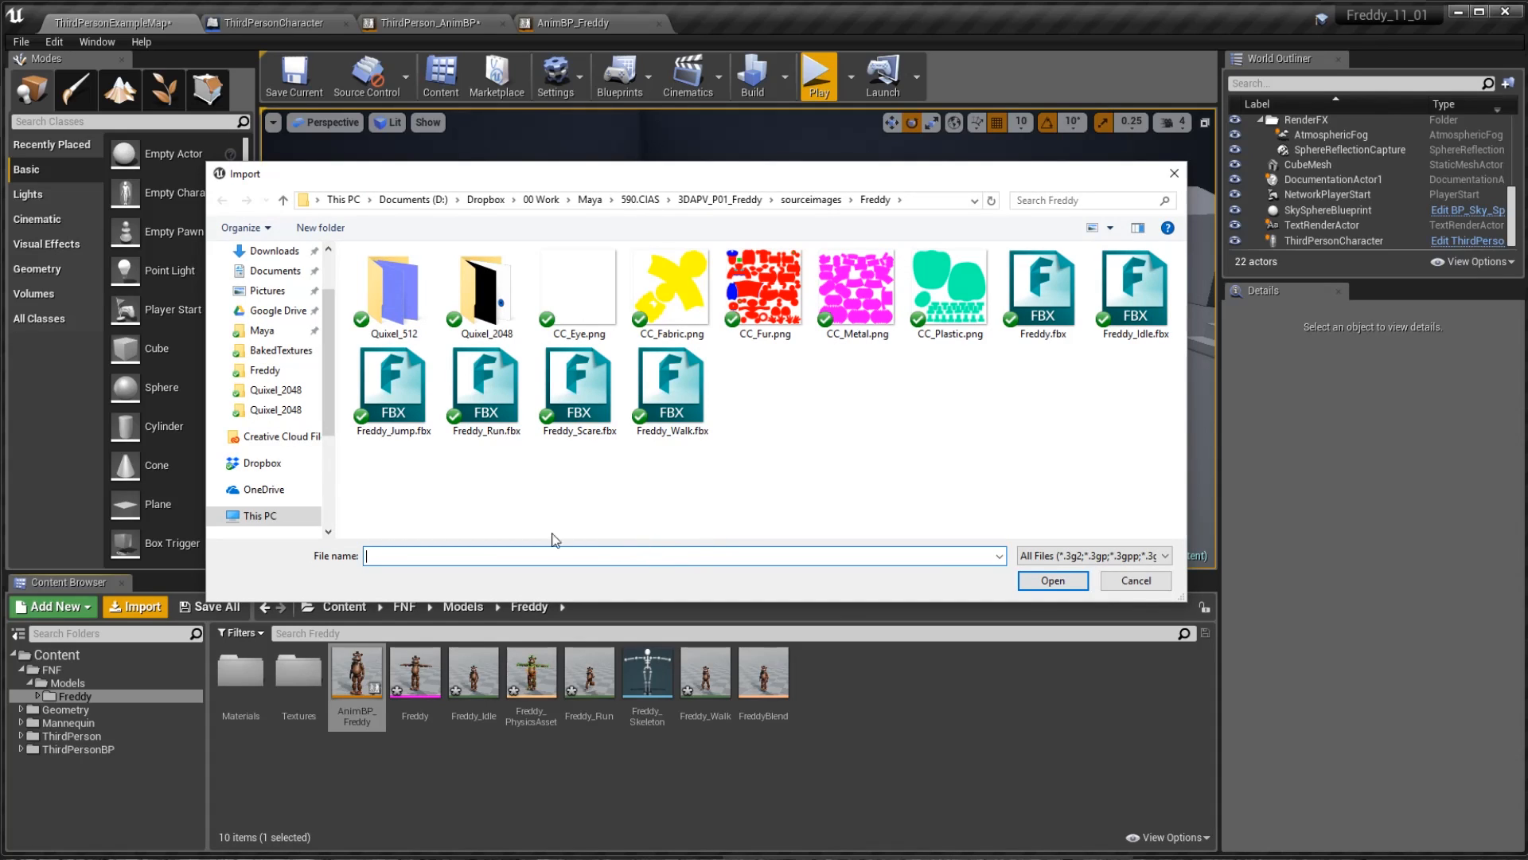
{"action": "left_click", "coordinate": [382, 398]}
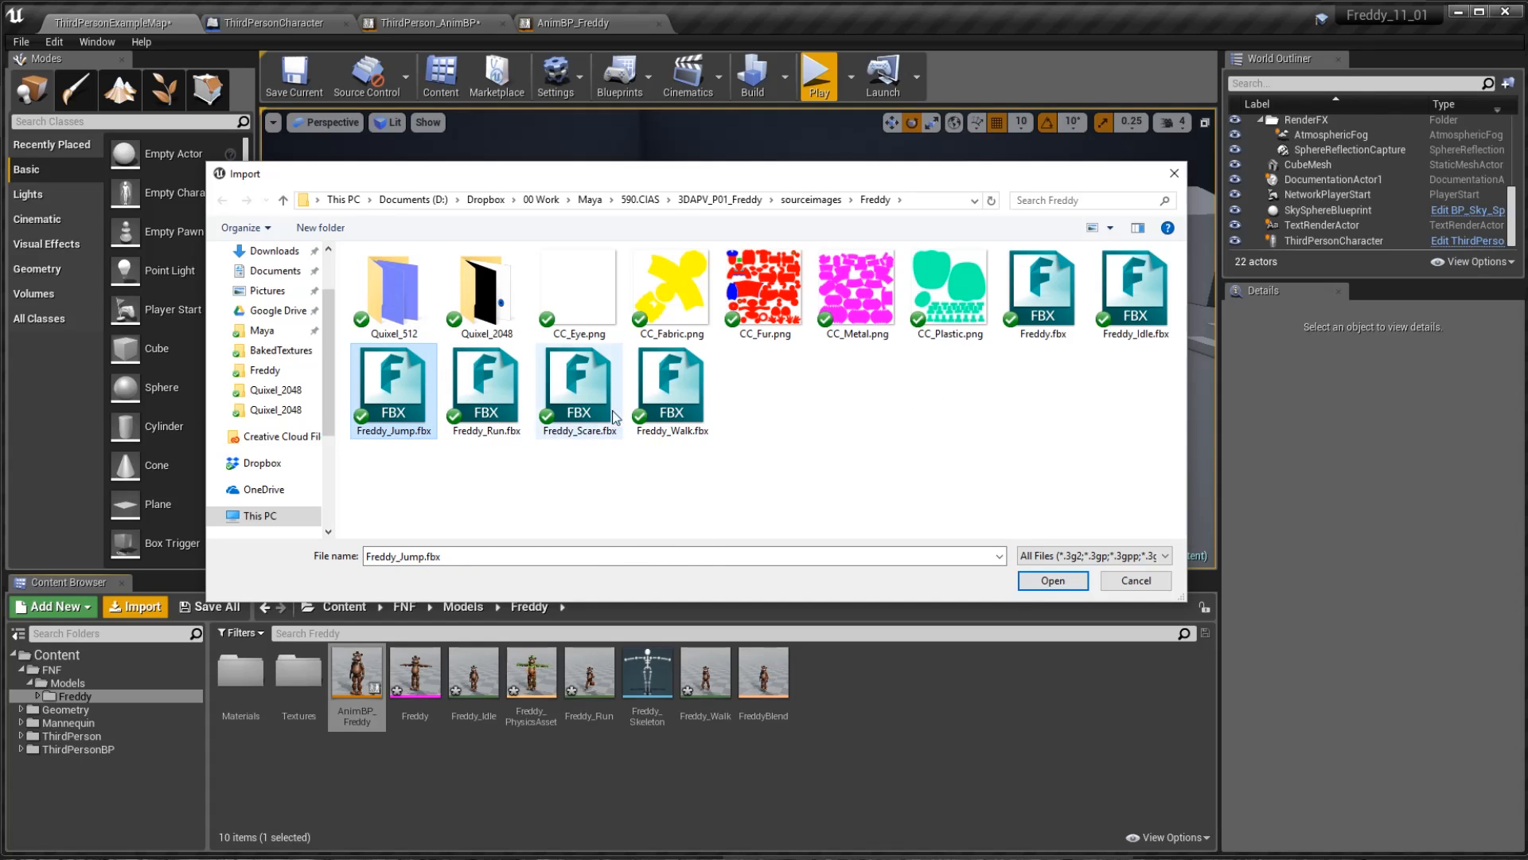
{"action": "left_click", "coordinate": [1053, 581]}
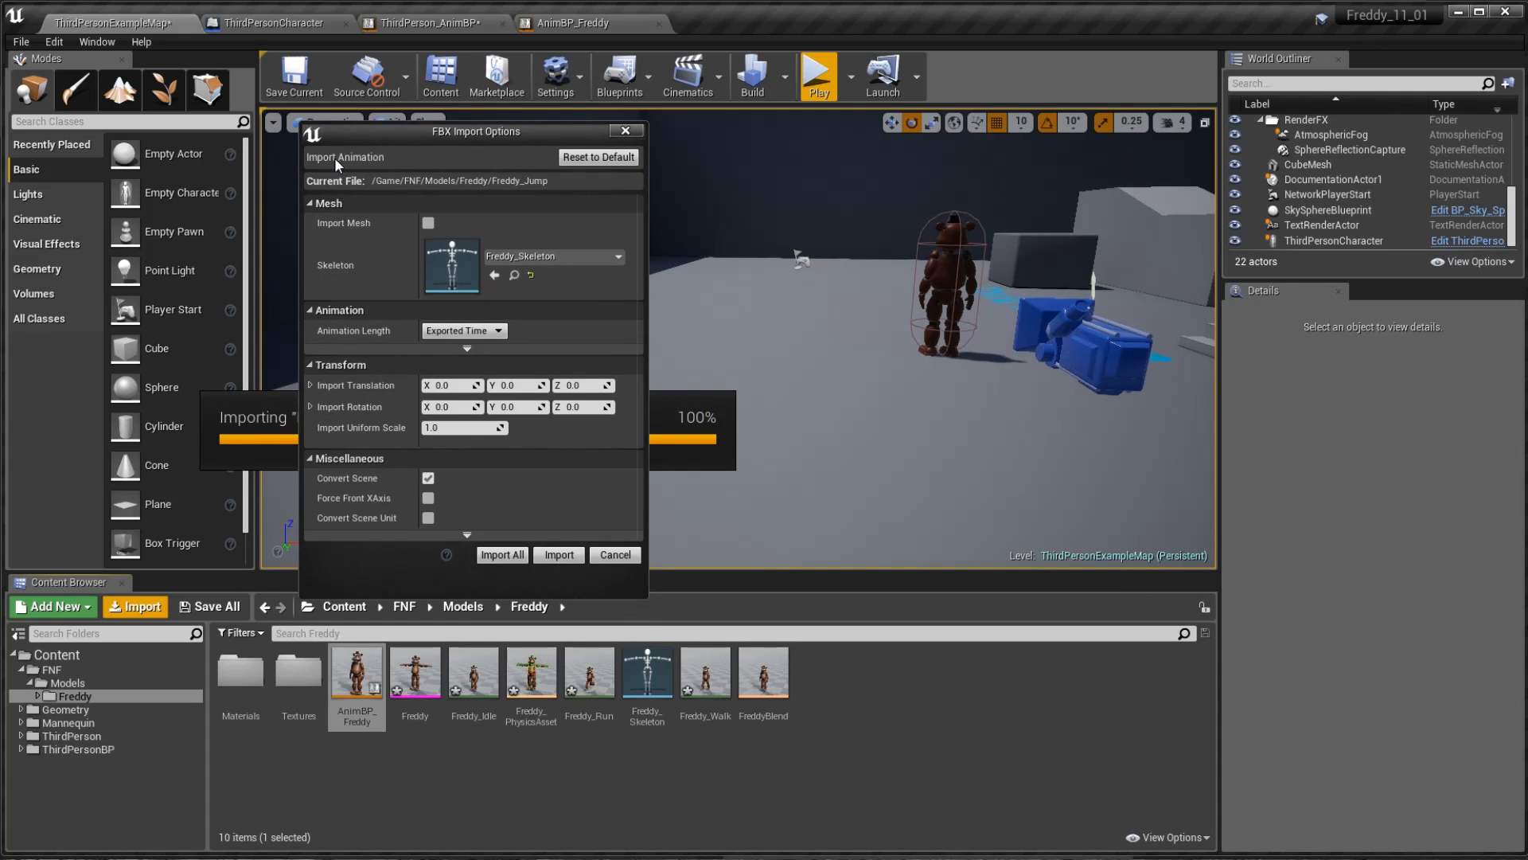
{"action": "left_click", "coordinate": [508, 555]}
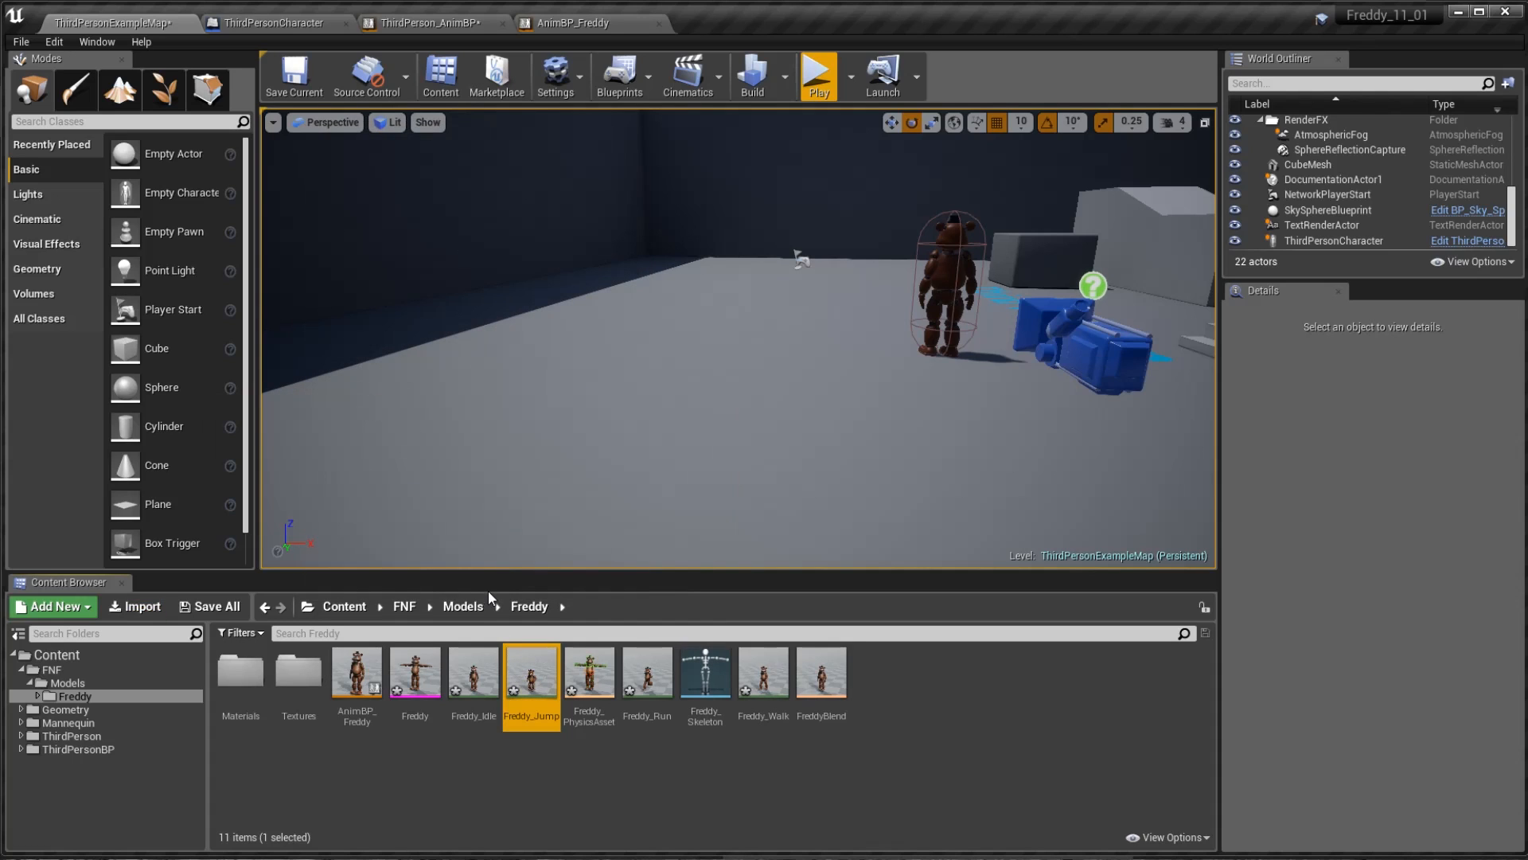
- Place the Freddy_Jump animation in the level and run a short play session to preview it
{"action": "left_click_drag", "start_coordinate": [541, 700], "coordinate": [712, 335]}
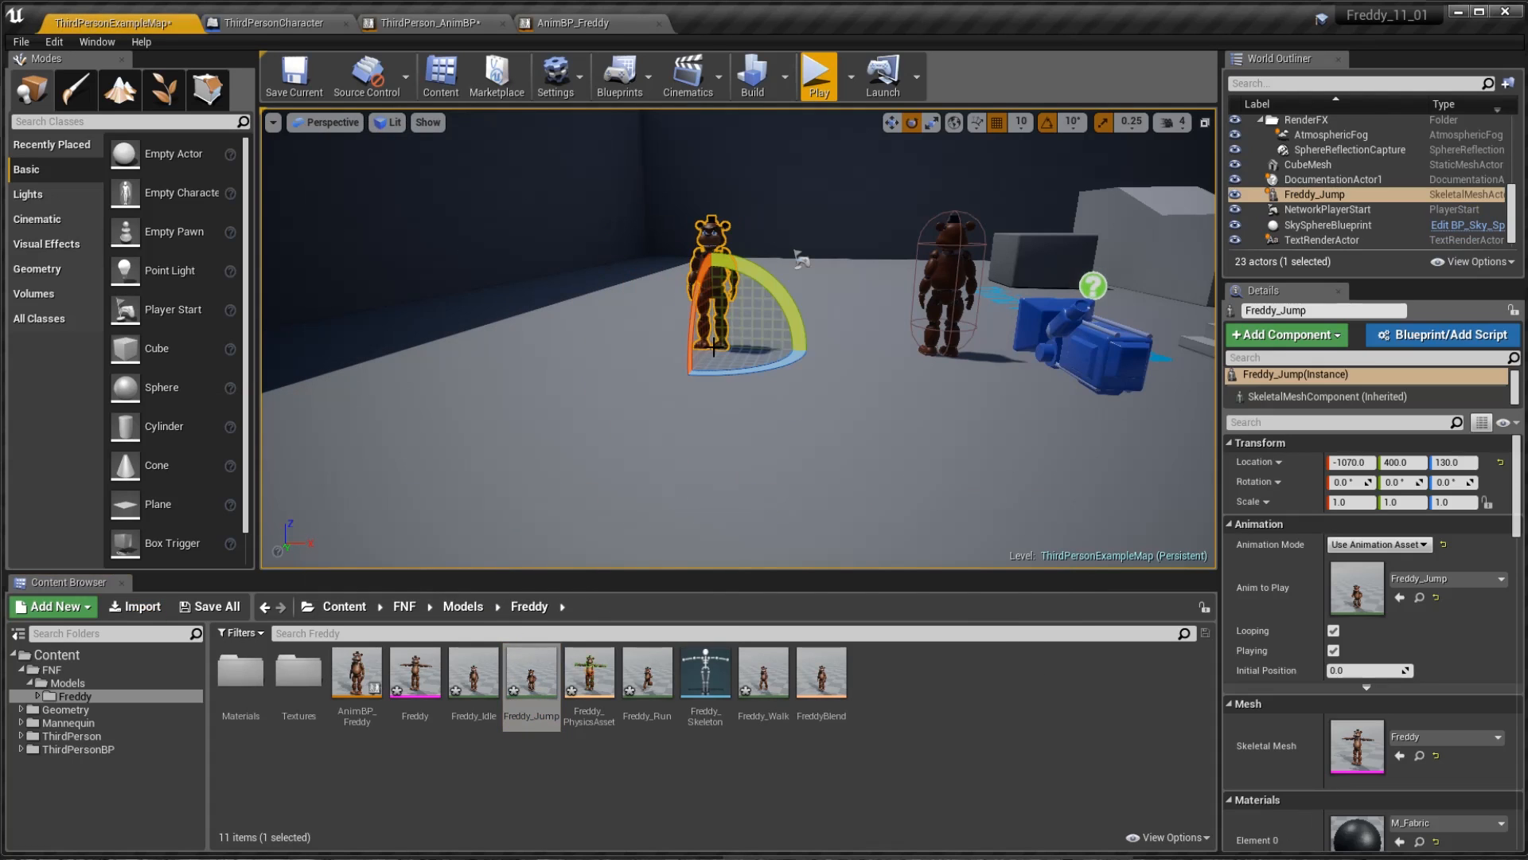
{"action": "left_click", "coordinate": [819, 75]}
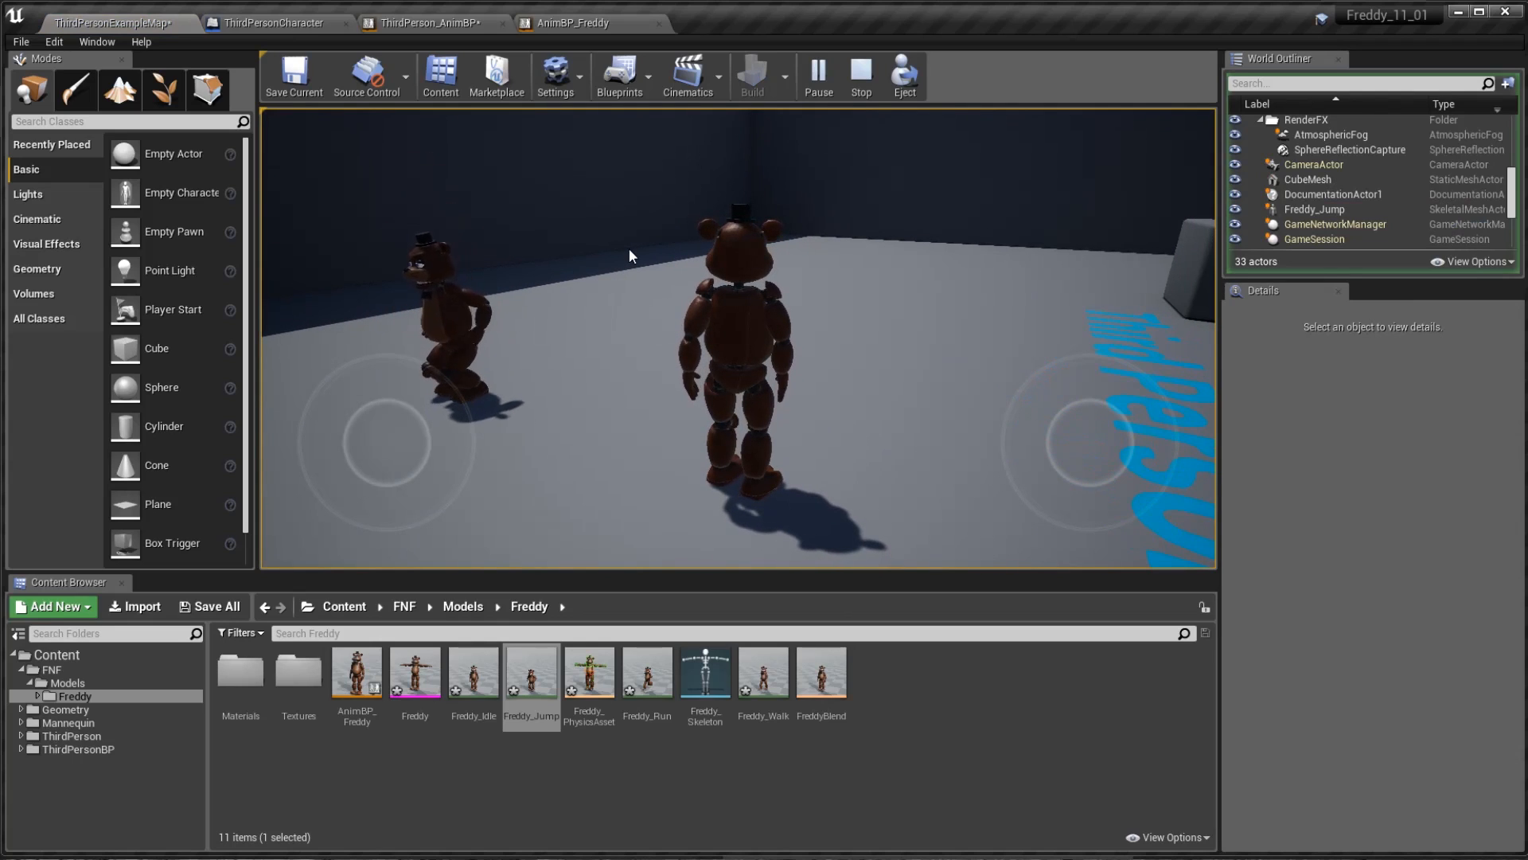
{"action": "key", "text": "Escape"}
- Import Freddy_Scare.fbx as an animation on Freddy_Skeleton with Import Mesh off, and place it in the level
{"action": "left_click", "coordinate": [143, 604]}
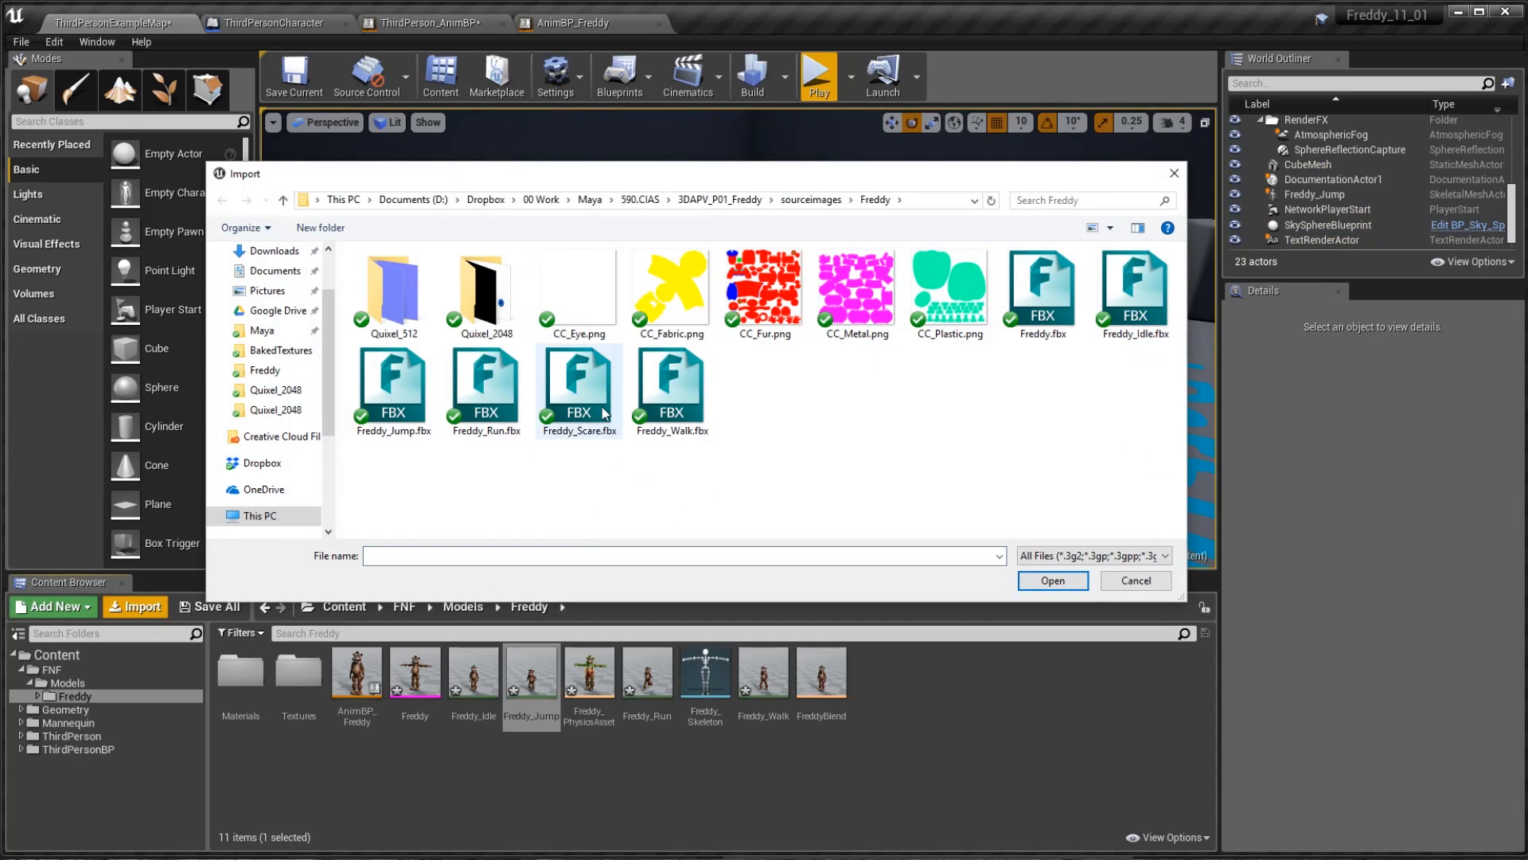
{"action": "left_click", "coordinate": [1051, 581]}
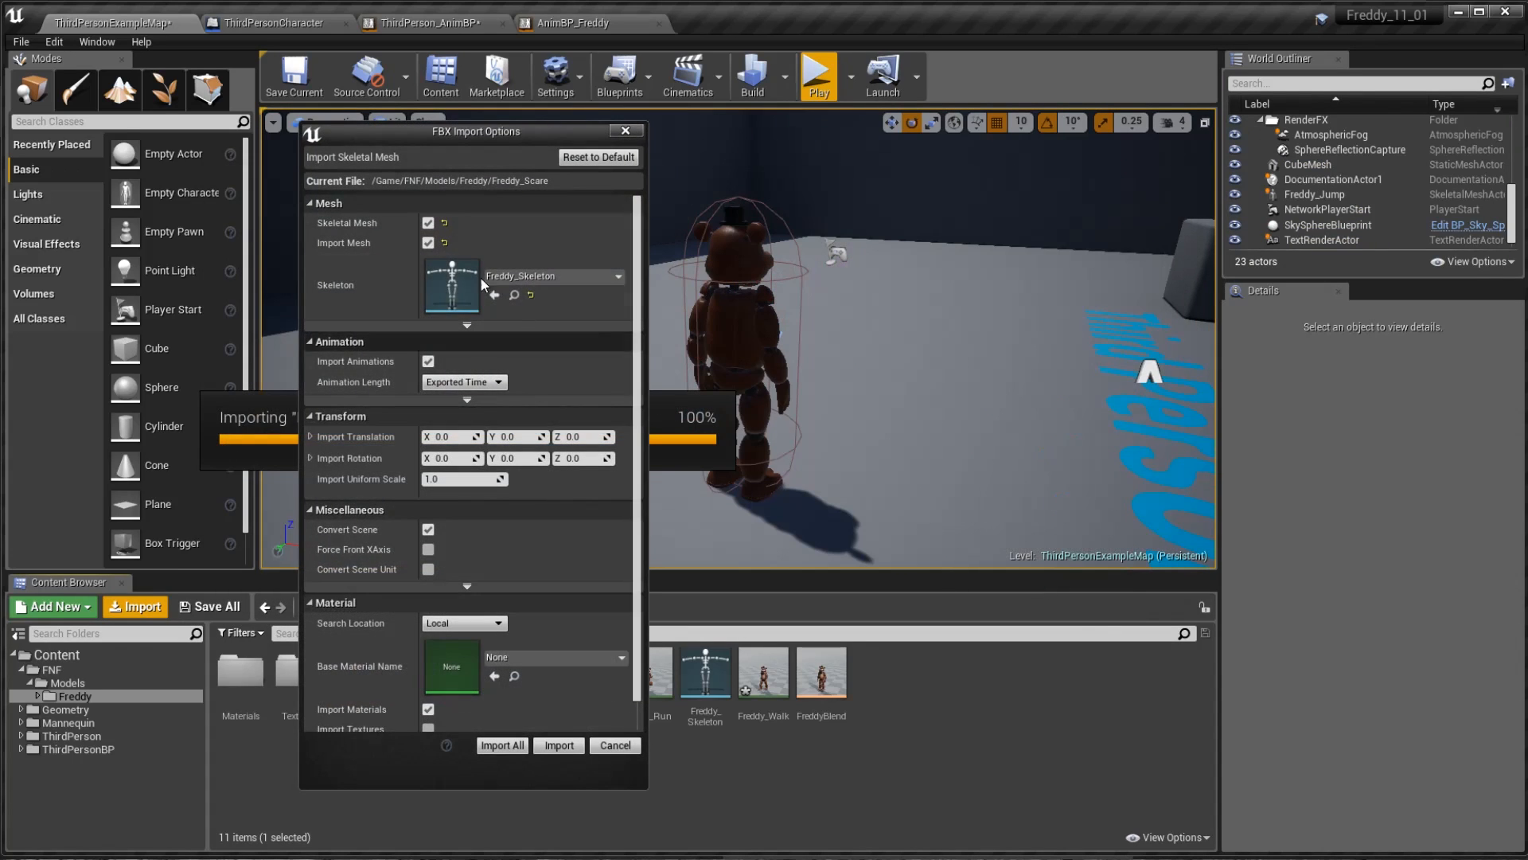
{"action": "left_click", "coordinate": [428, 243]}
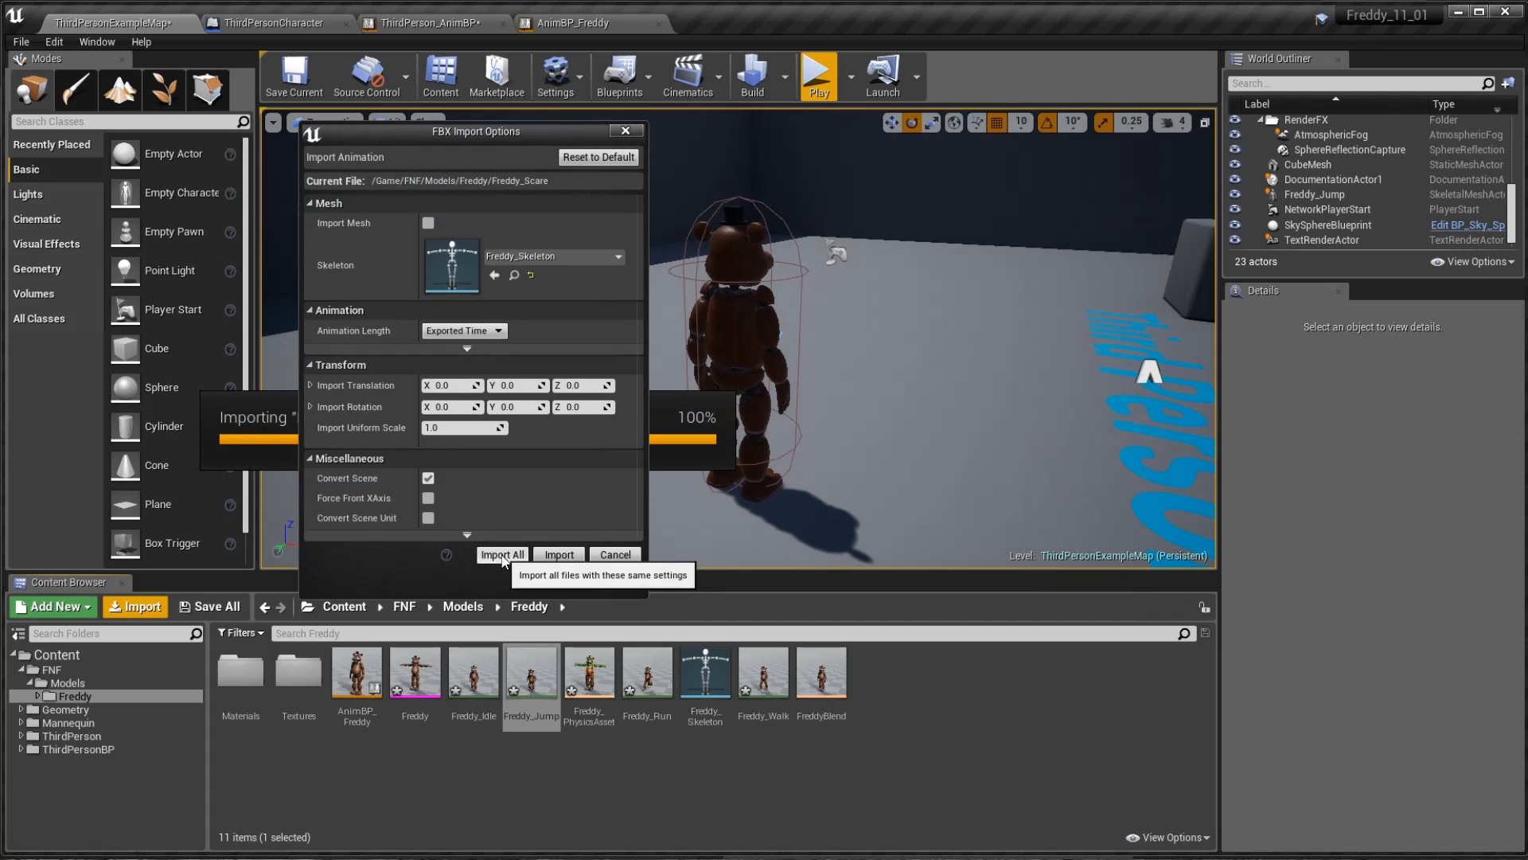
{"action": "left_click", "coordinate": [497, 547]}
{"action": "left_click_drag", "start_coordinate": [705, 672], "coordinate": [609, 421]}
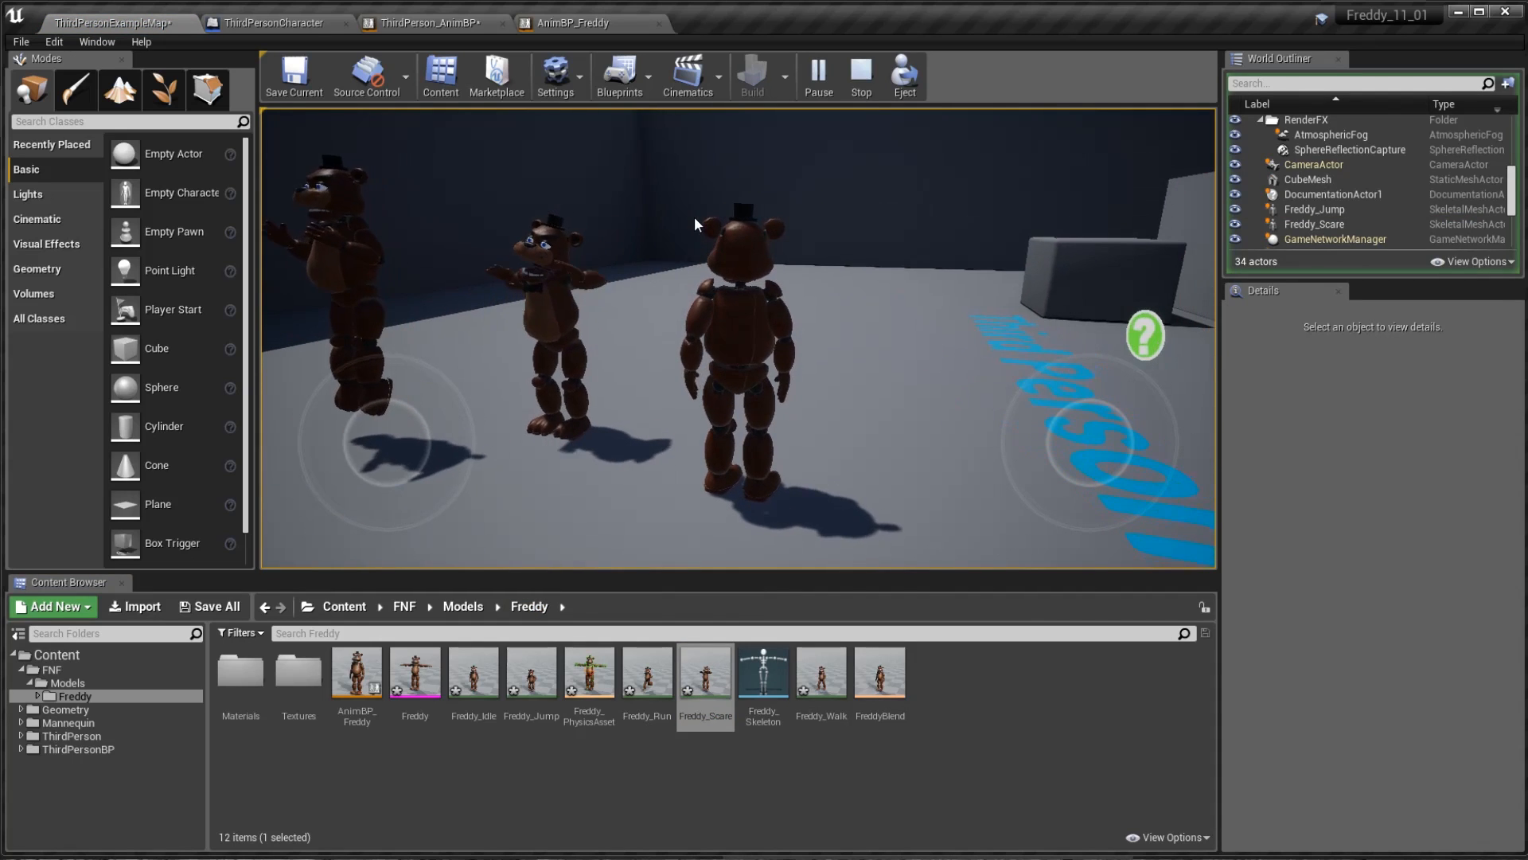
- Move Freddy around the placed Freddy_Jump and Freddy_Scare actors to view their animations, and end the play session
{"action": "key", "text": "a"}
{"action": "key", "text": "s"}
{"action": "key", "text": "s"}
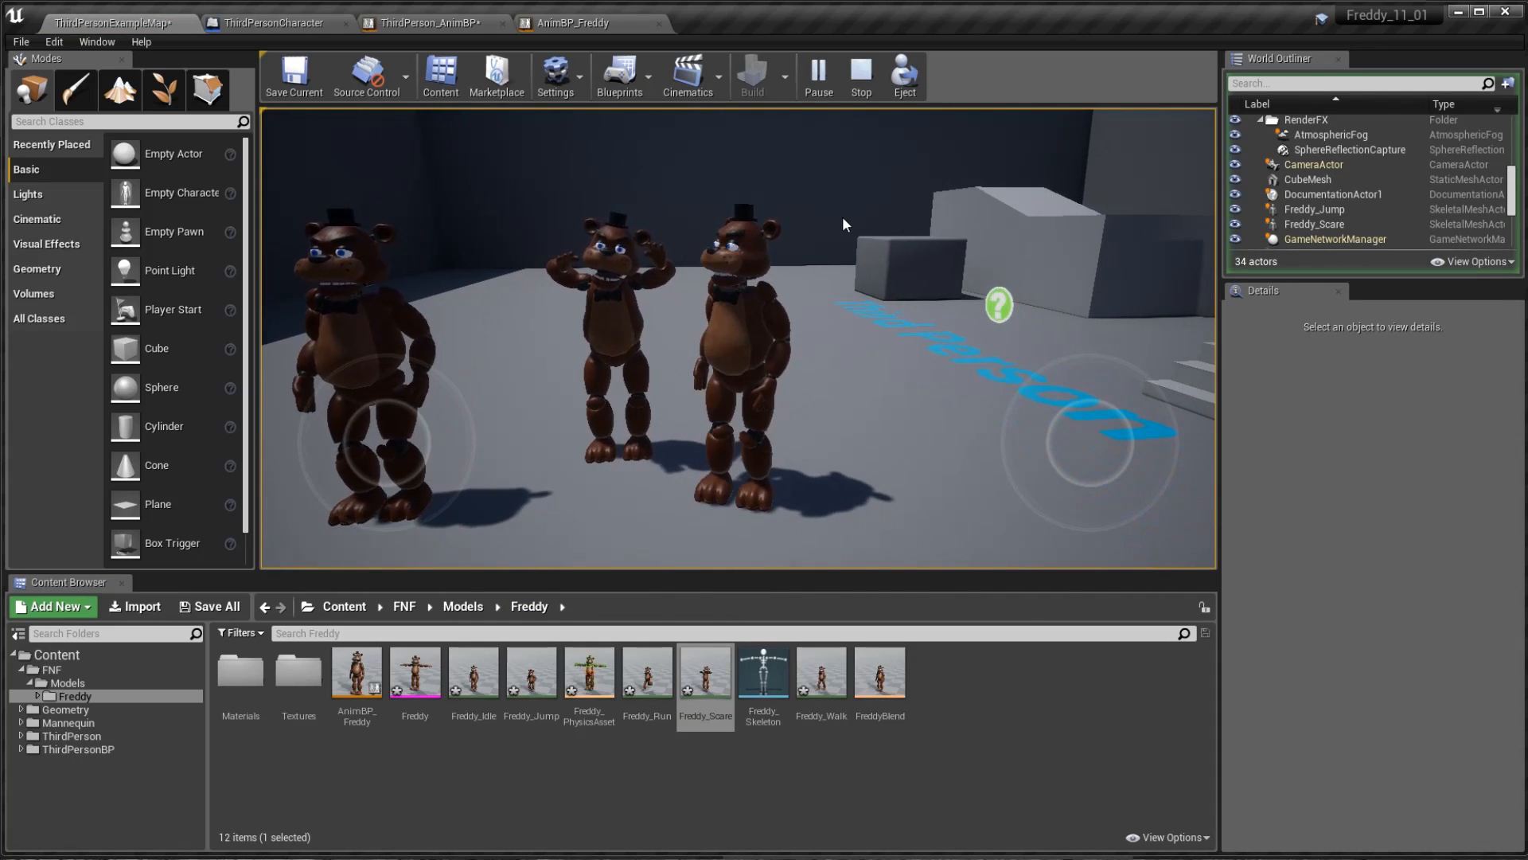
{"action": "key", "text": "d"}
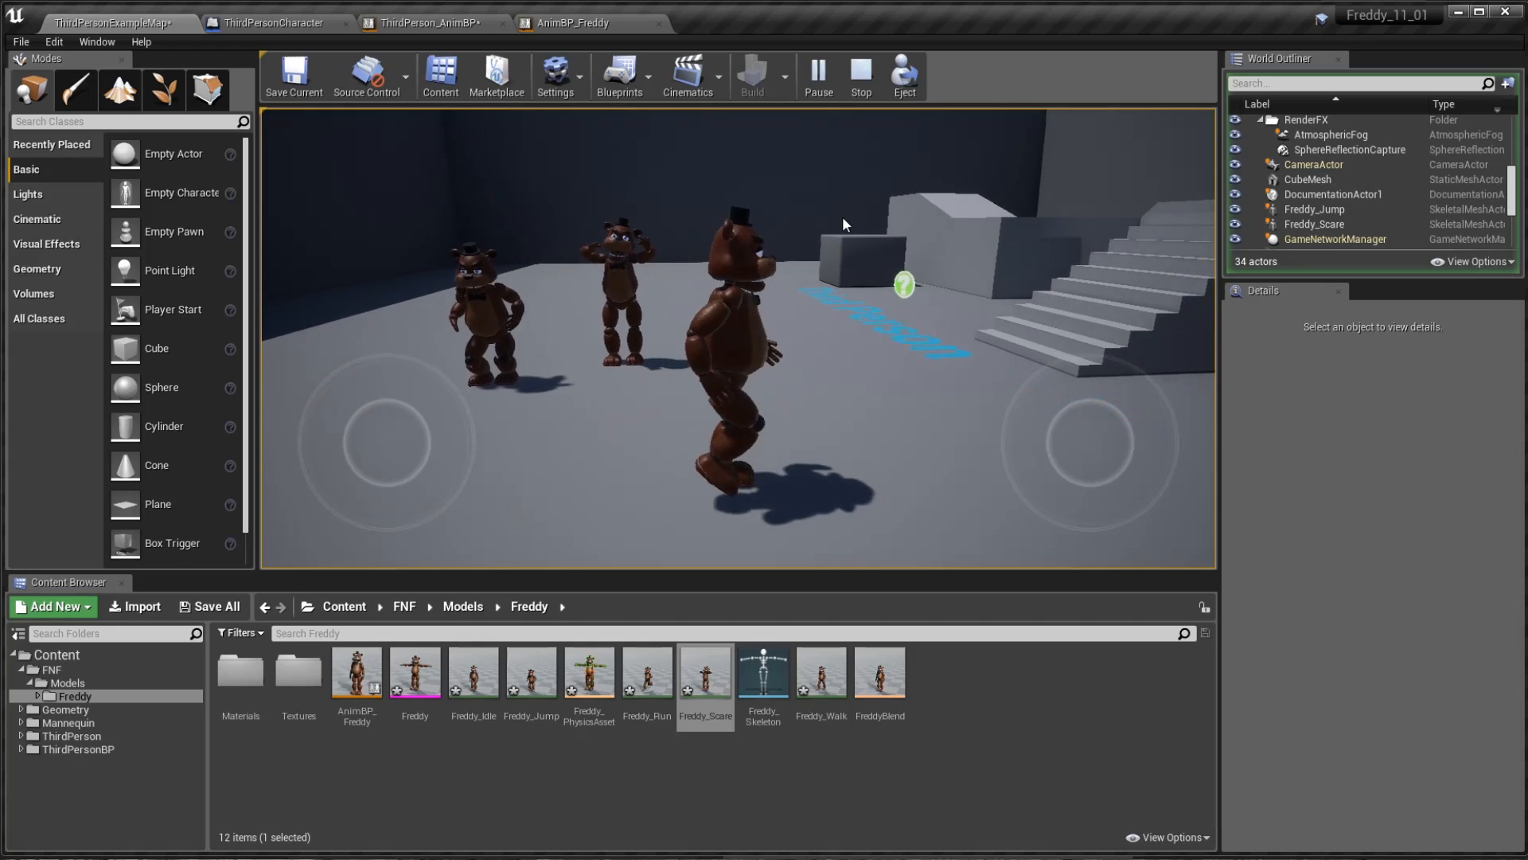
{"action": "key", "text": "Escape"}
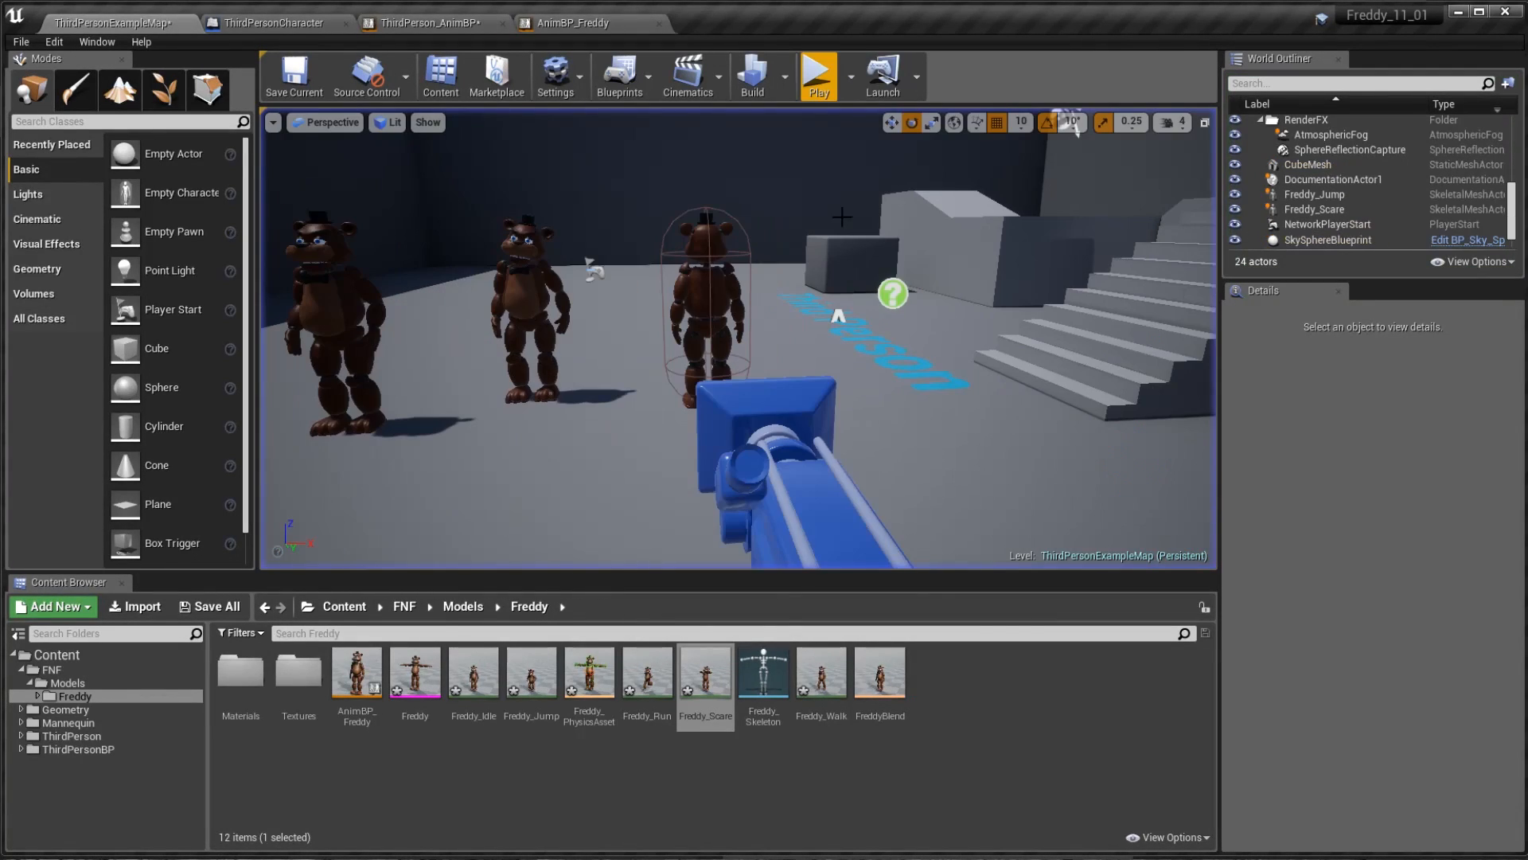
- Delete the placed Freddy_Scare and Freddy_Jump preview actors from the level
{"action": "left_click", "coordinate": [522, 284]}
{"action": "key", "text": "Delete"}
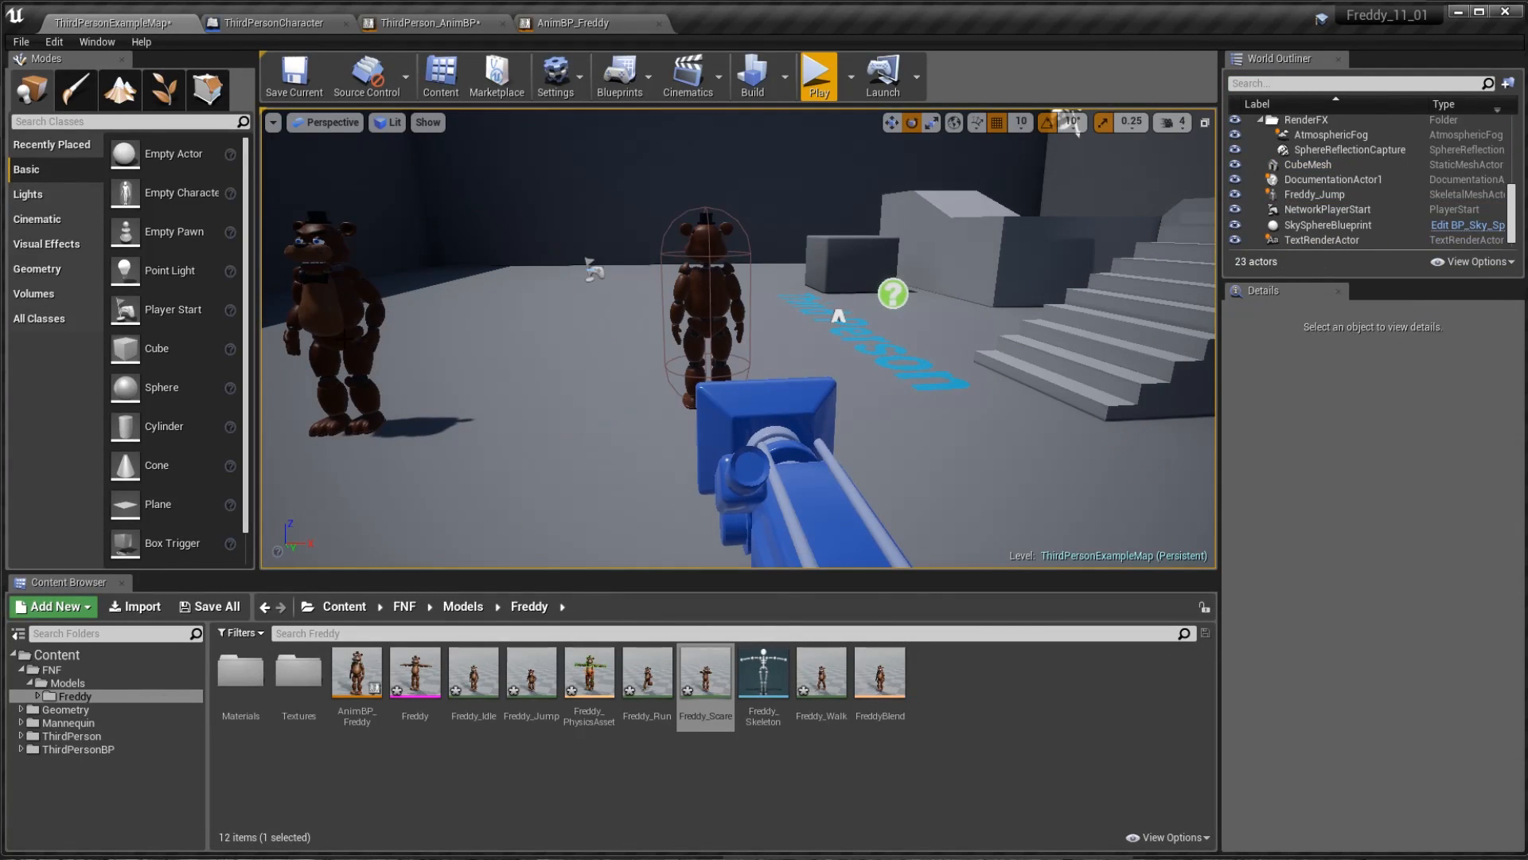
{"action": "left_click", "coordinate": [345, 302]}
{"action": "key", "text": "Delete"}
- Run a brief play session with only the playable Freddy character in the level, and stop it
{"action": "left_click", "coordinate": [819, 76]}
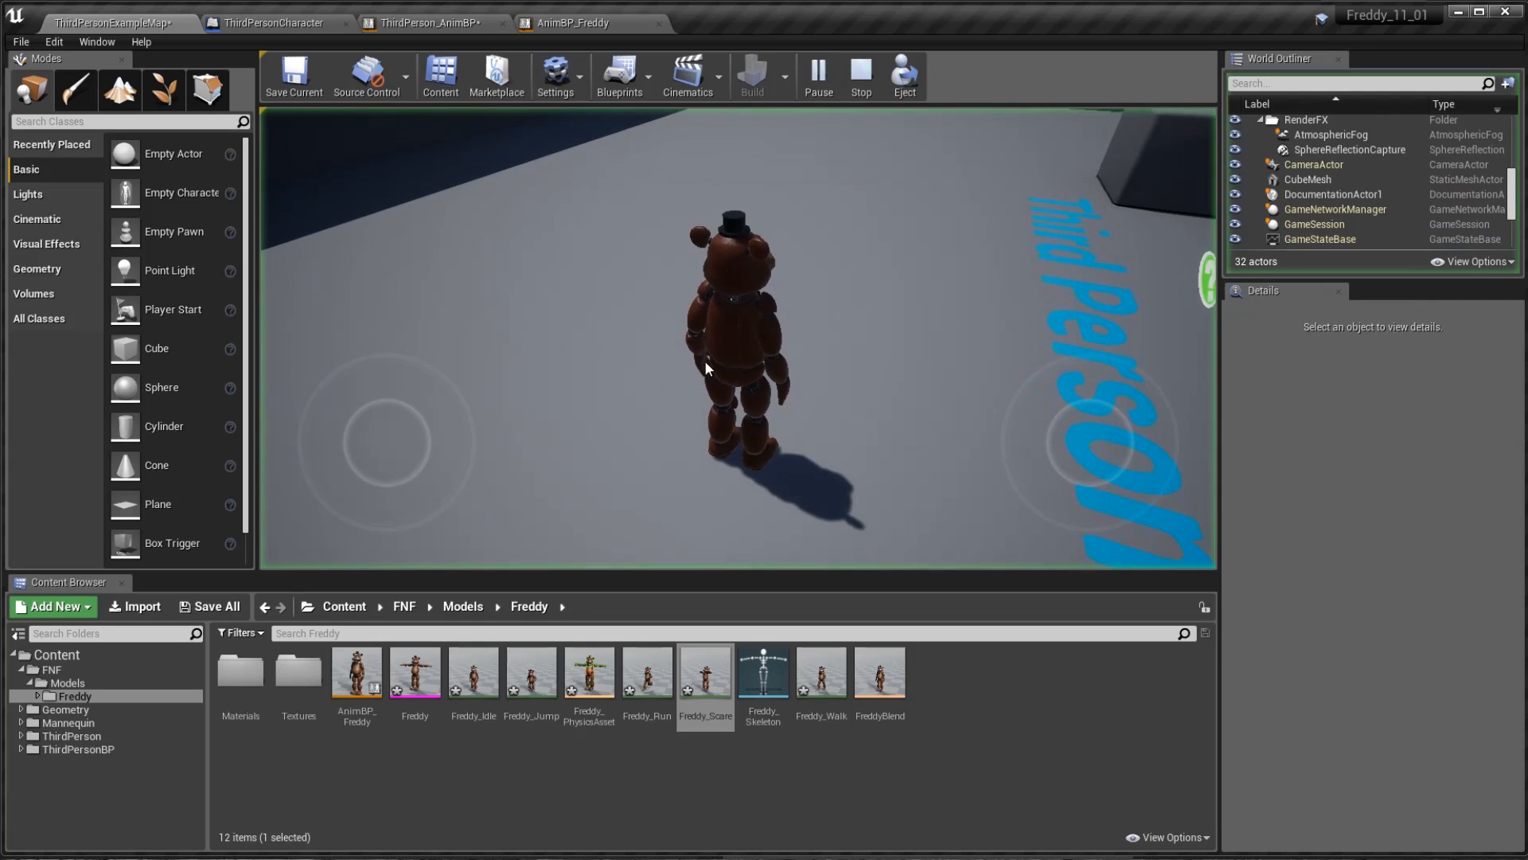
{"action": "key", "text": "Escape"}
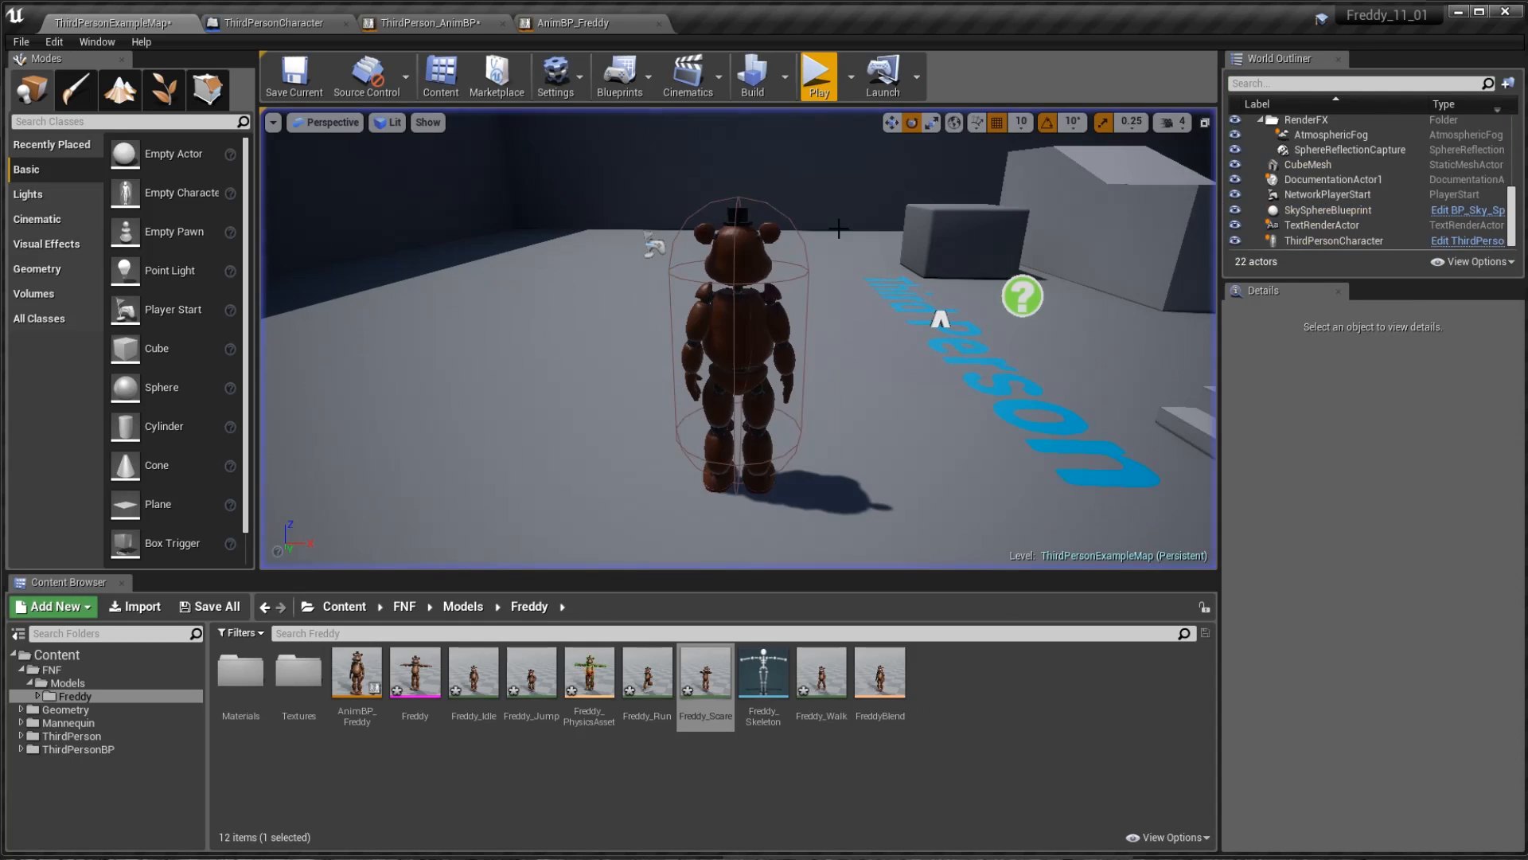
{"action": "right_click_drag", "start_coordinate": [1083, 404], "coordinate": [1083, 405]}
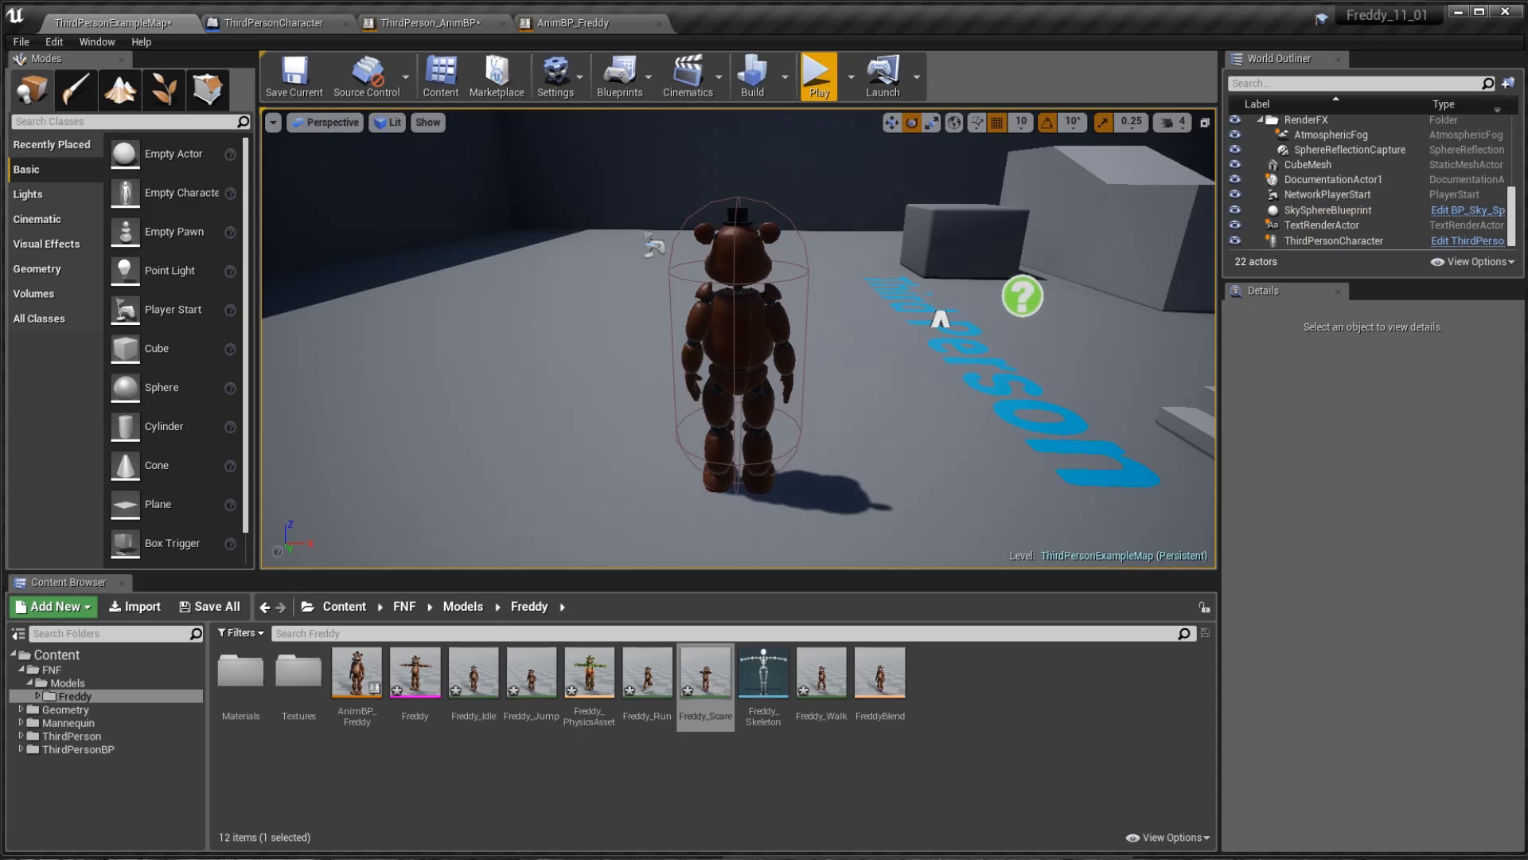